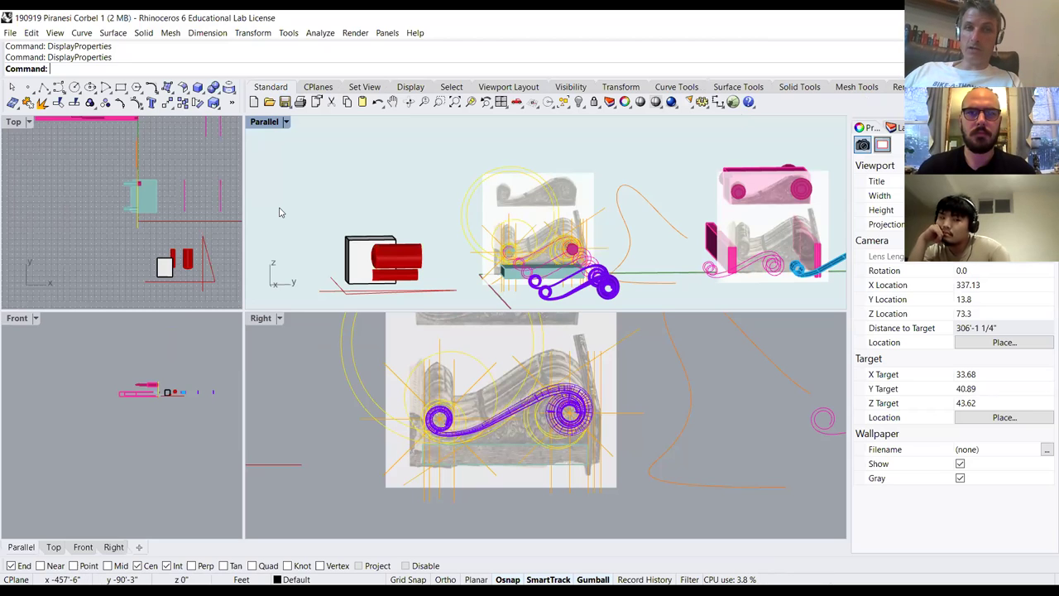
# Maximize the Parallel viewport and view the full model extents from a three-quarter angle
pyautogui.doubleClick(264, 123)
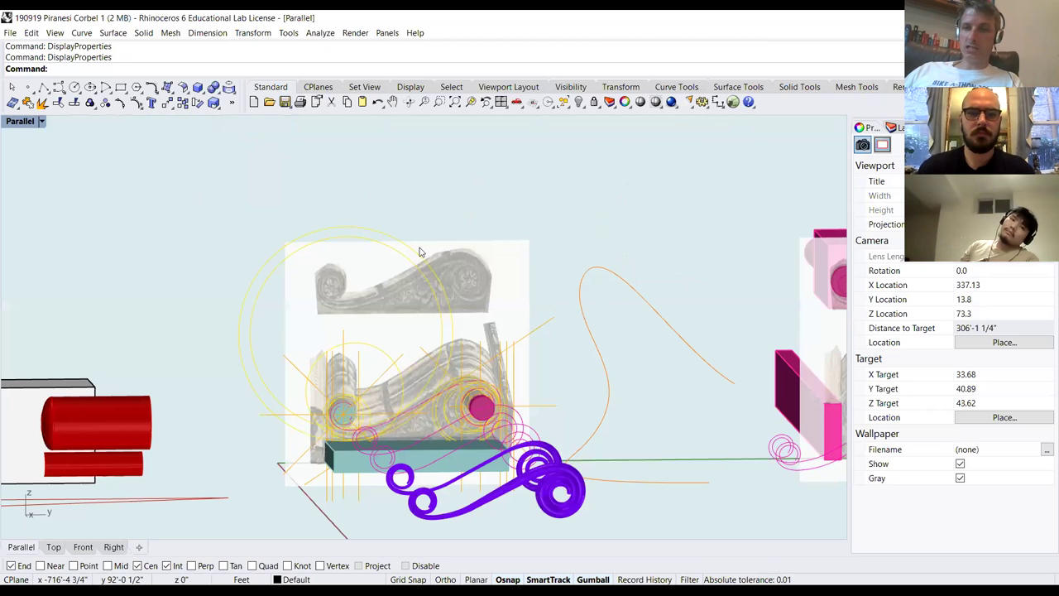
pyautogui.scroll(-5, 405, 277)
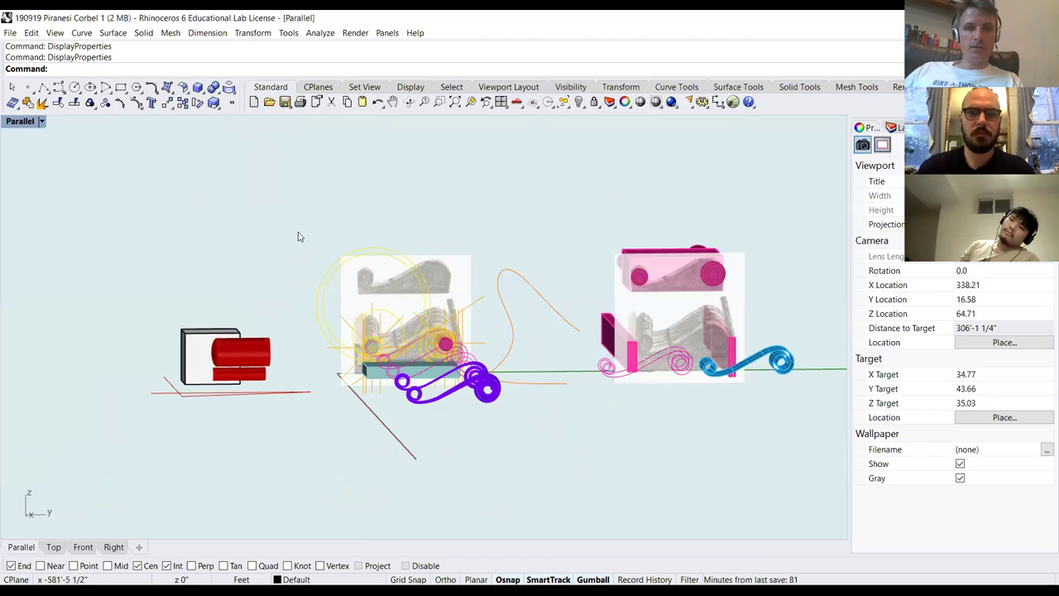
pyautogui.keyDown('ctrl'); pyautogui.keyDown('shift'); pyautogui.moveTo(298, 234); pyautogui.dragTo(350, 251, button='right'); pyautogui.keyUp('shift'); pyautogui.keyUp('ctrl')
pyautogui.write('z')
pyautogui.press('Return')
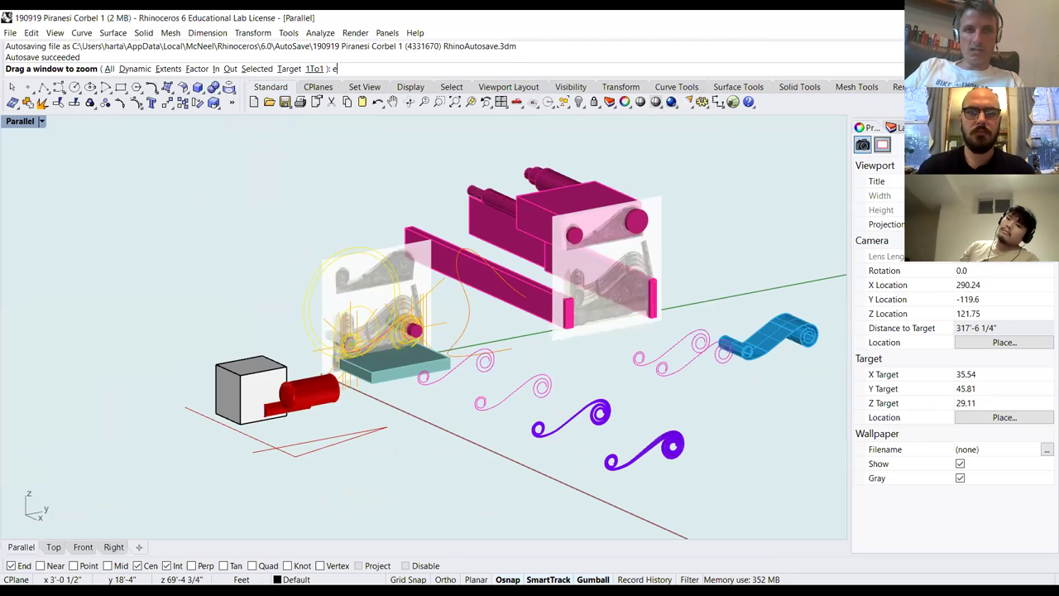
pyautogui.write('e')
pyautogui.press('Return')
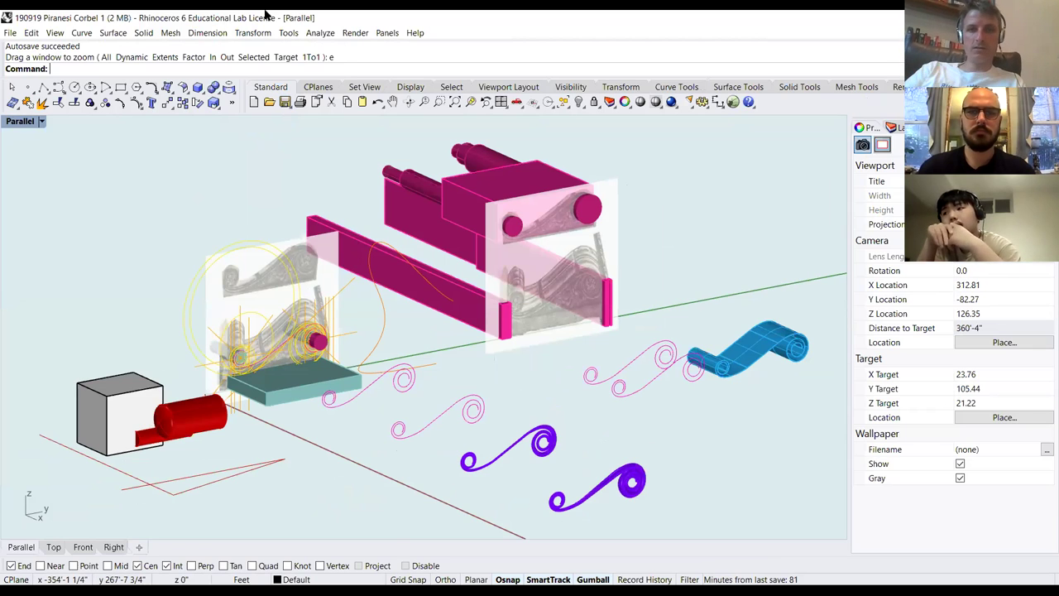
pyautogui.moveTo(78, 237); pyautogui.dragTo(136, 194, button='right')
pyautogui.scroll(-3, 149, 196)
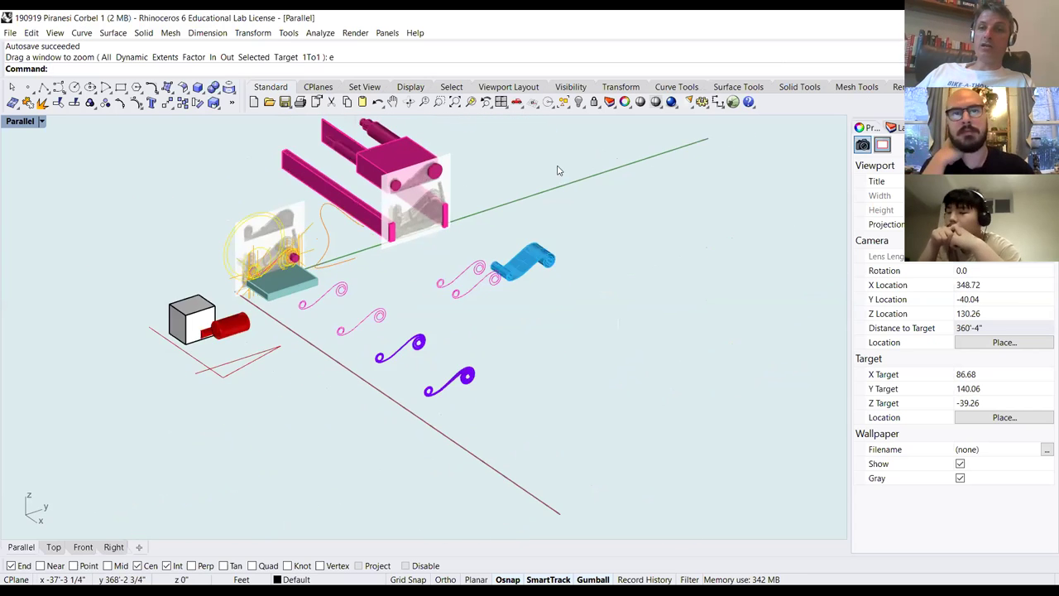
# Set the Parallel viewport to the NE isometric view, and orbit it to show the fronts of the corbel pictures
pyautogui.click(39, 121)
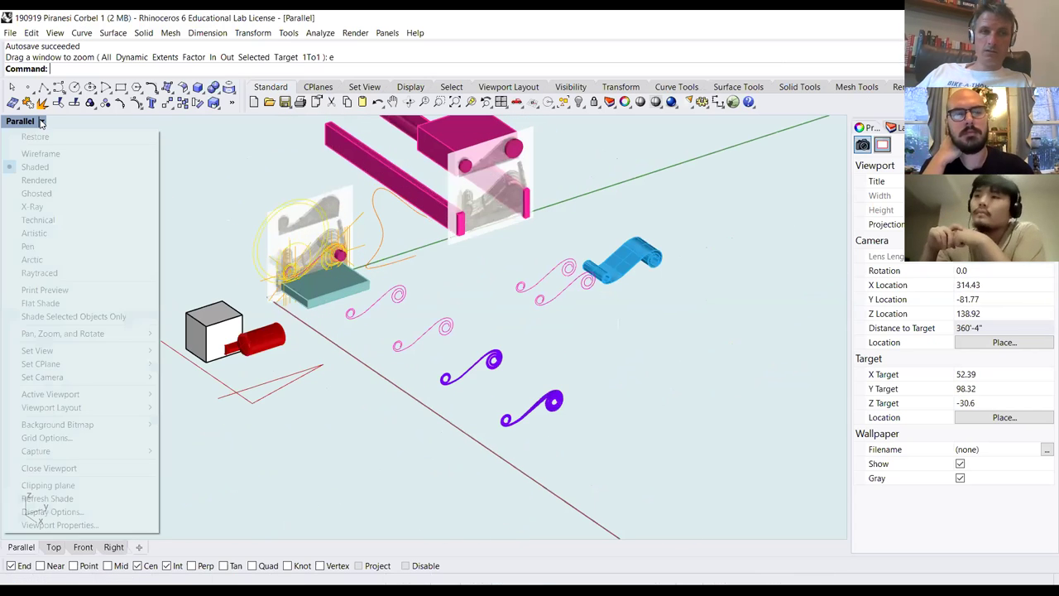
pyautogui.moveTo(132, 350)
pyautogui.moveTo(246, 475)
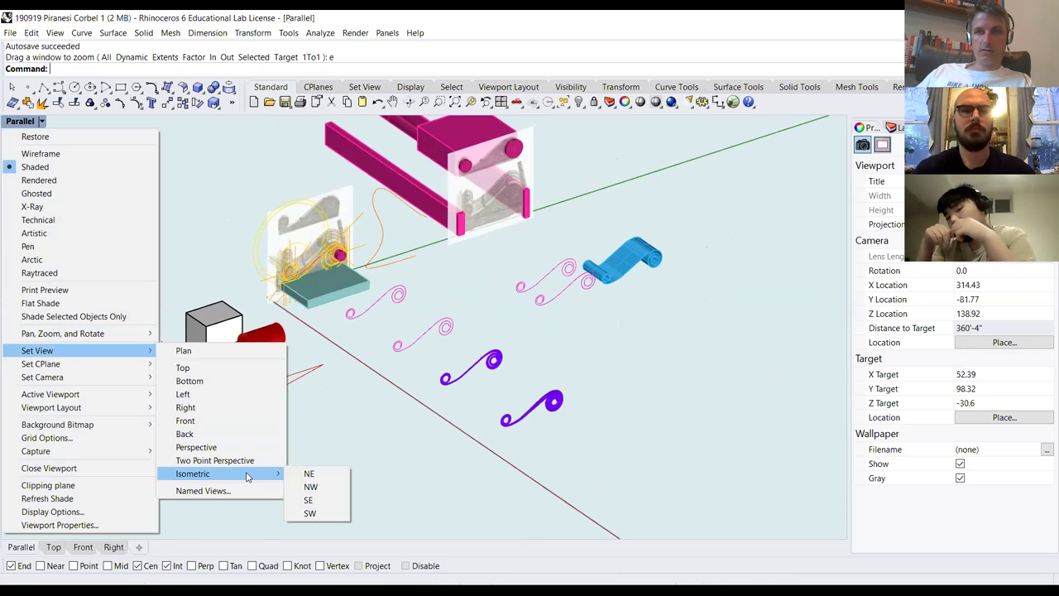
pyautogui.click(319, 474)
pyautogui.moveTo(293, 350); pyautogui.dragTo(421, 329, button='right')
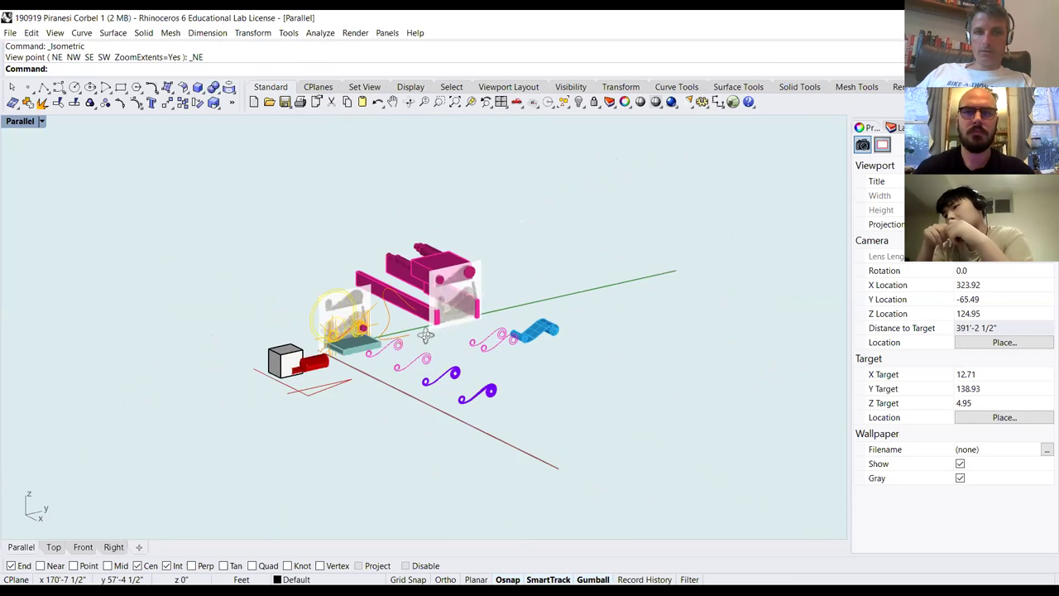
pyautogui.scroll(-1, 444, 309)
pyautogui.scroll(2, 444, 309)
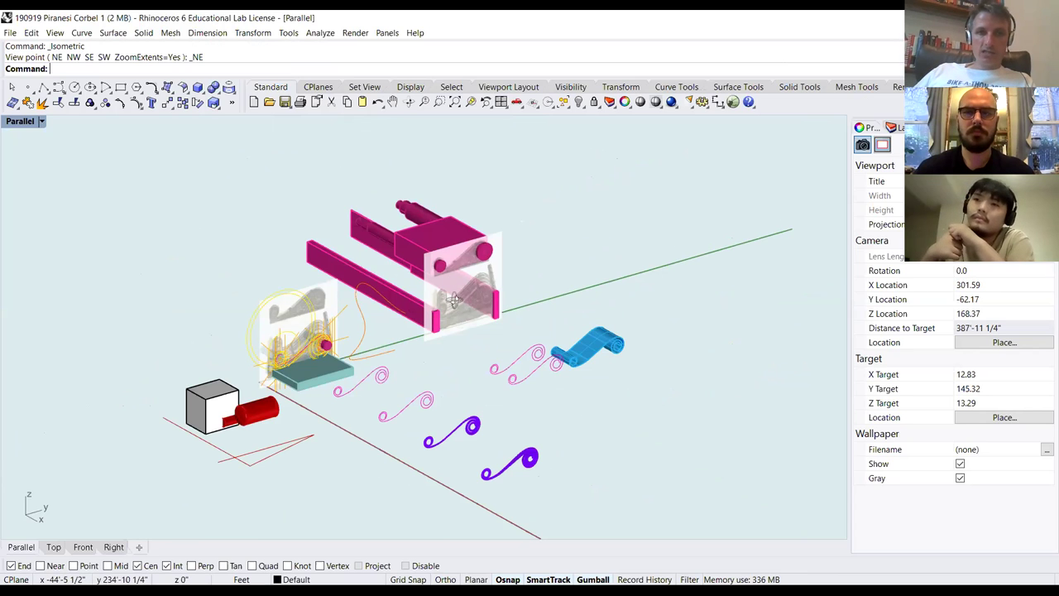
# Examine the magenta box, cylinders and side pieces against the corbel reference picture from near-frontal angles
pyautogui.scroll(3, 488, 308)
pyautogui.scroll(4, 484, 306)
pyautogui.moveTo(479, 310); pyautogui.dragTo(322, 397, button='right')
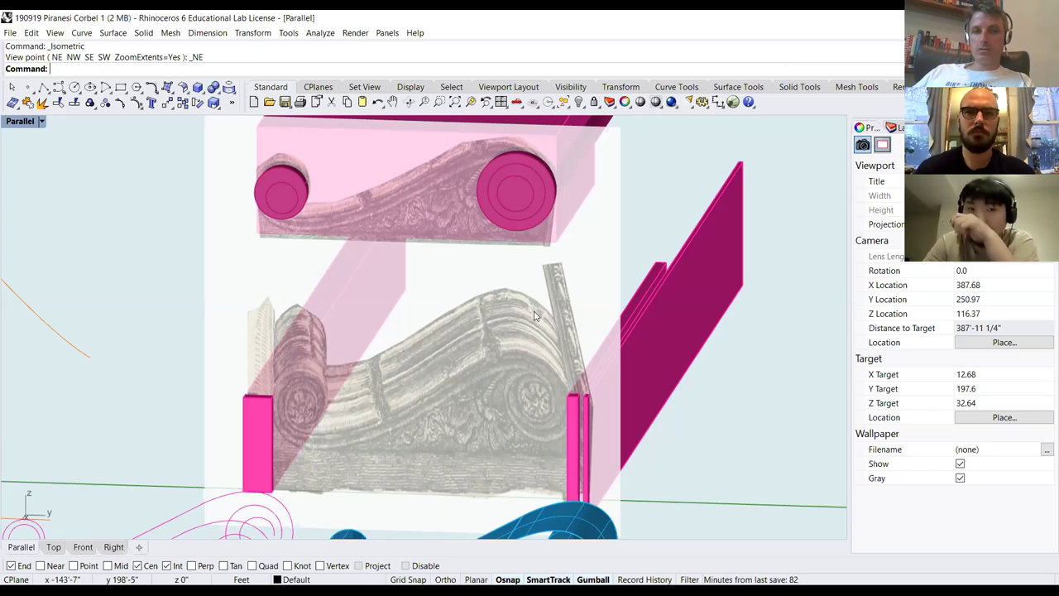
pyautogui.moveTo(400, 403)
pyautogui.mouseDown(button='right')
pyautogui.moveTo(421, 391)
pyautogui.moveTo(408, 401)
pyautogui.mouseUp(button='right')
pyautogui.scroll(5, 359, 227)
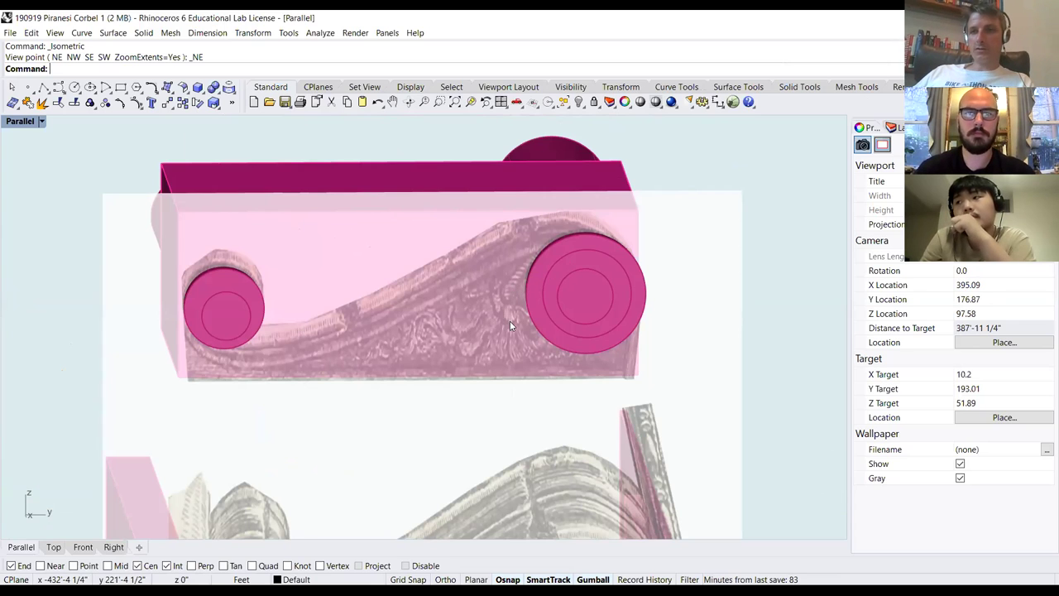
pyautogui.scroll(-2, 511, 314)
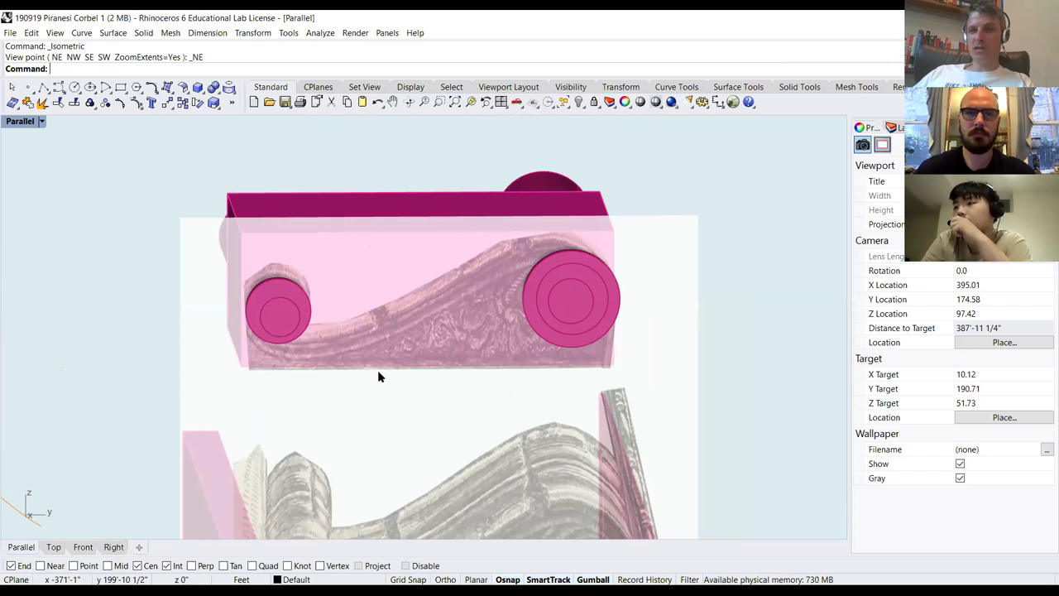
pyautogui.scroll(-2, 402, 372)
pyautogui.scroll(2, 417, 469)
pyautogui.scroll(-3, 409, 389)
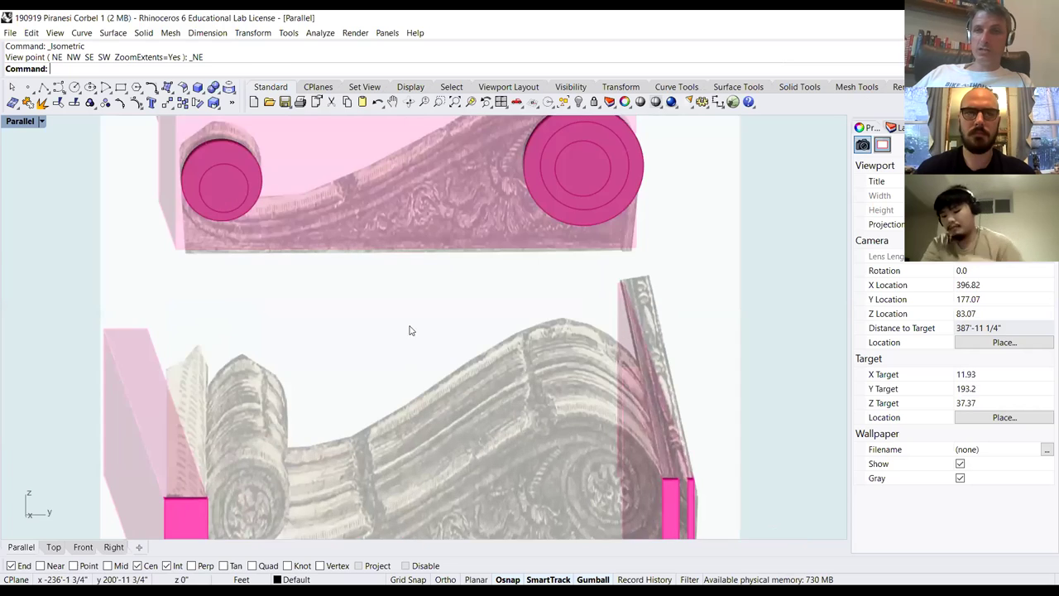
pyautogui.moveTo(484, 379); pyautogui.dragTo(345, 447, button='right')
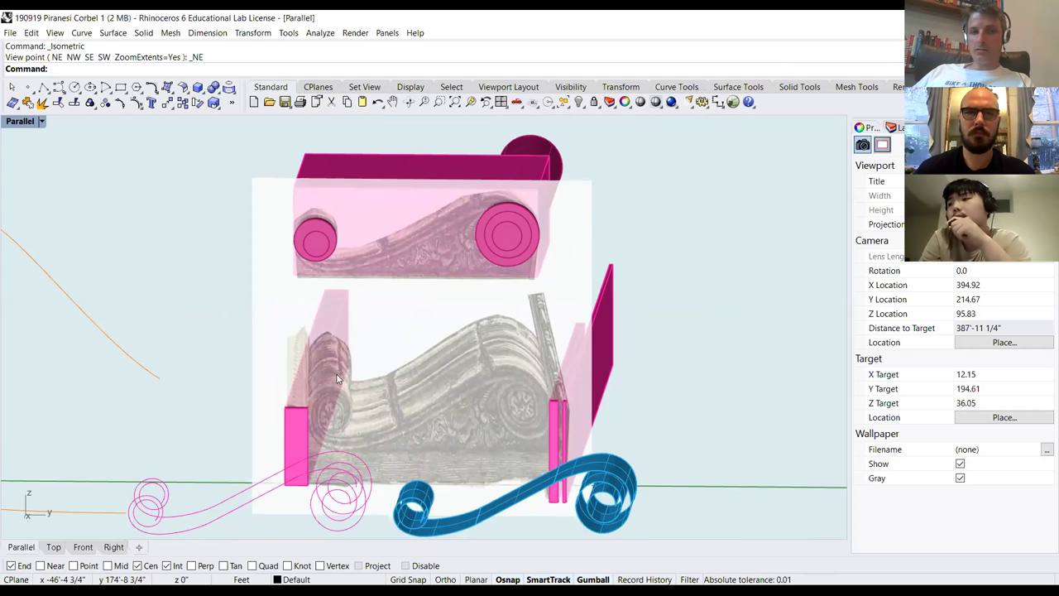
pyautogui.moveTo(338, 408); pyautogui.dragTo(401, 409, button='right')
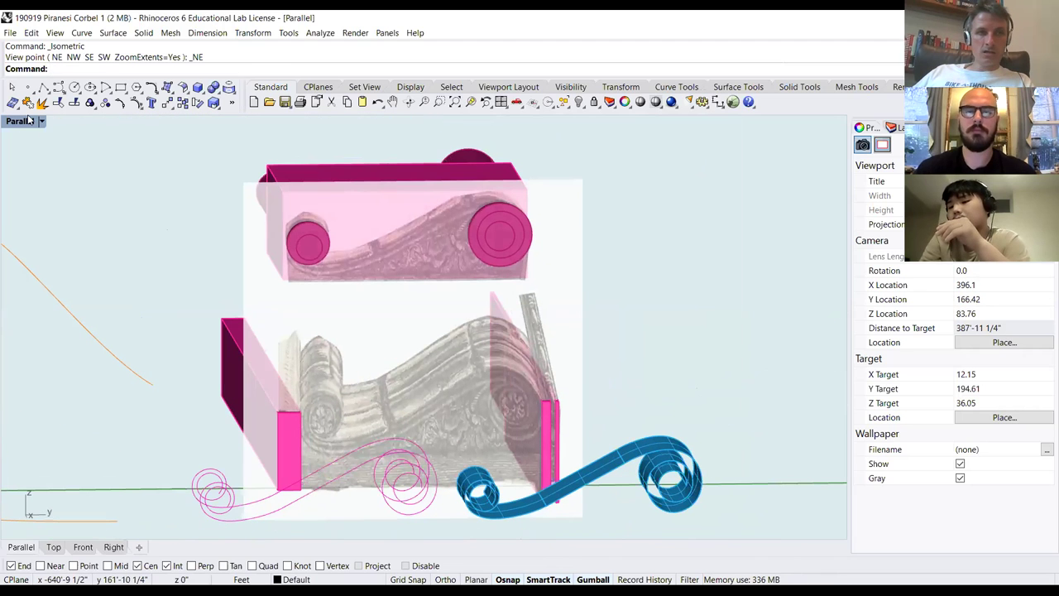
# Switch to a maximized Right viewport and examine both corbel elevations with the purple scroll and yellow construction circles
pyautogui.doubleClick(21, 121)
pyautogui.click(265, 319)
pyautogui.doubleClick(265, 320)
pyautogui.scroll(-3, 544, 315)
pyautogui.scroll(4, 413, 276)
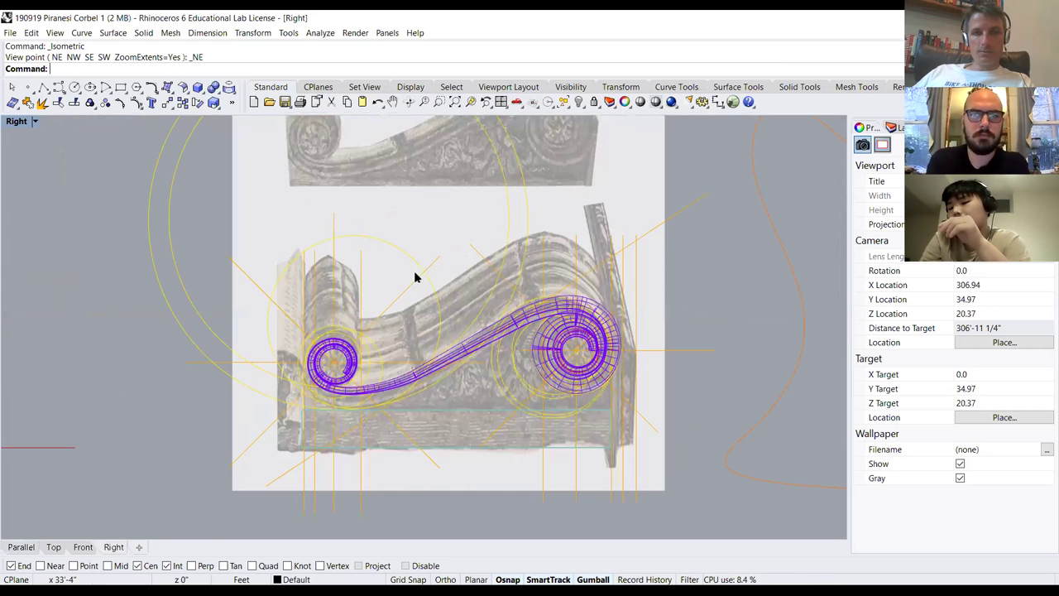
pyautogui.scroll(-2, 496, 347)
pyautogui.scroll(4, 464, 236)
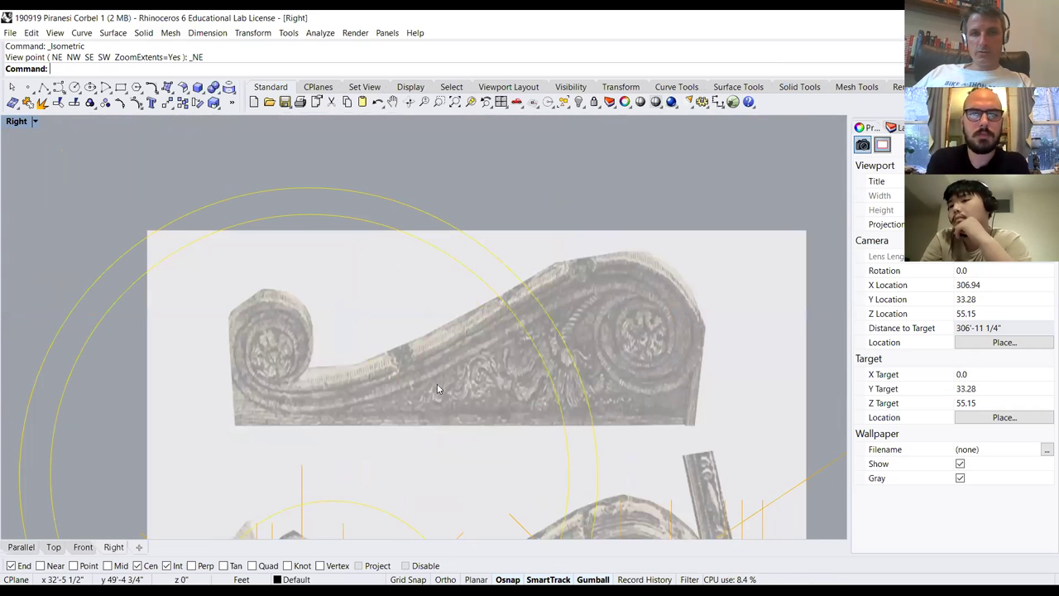
pyautogui.scroll(-2, 570, 249)
pyautogui.scroll(5, 567, 467)
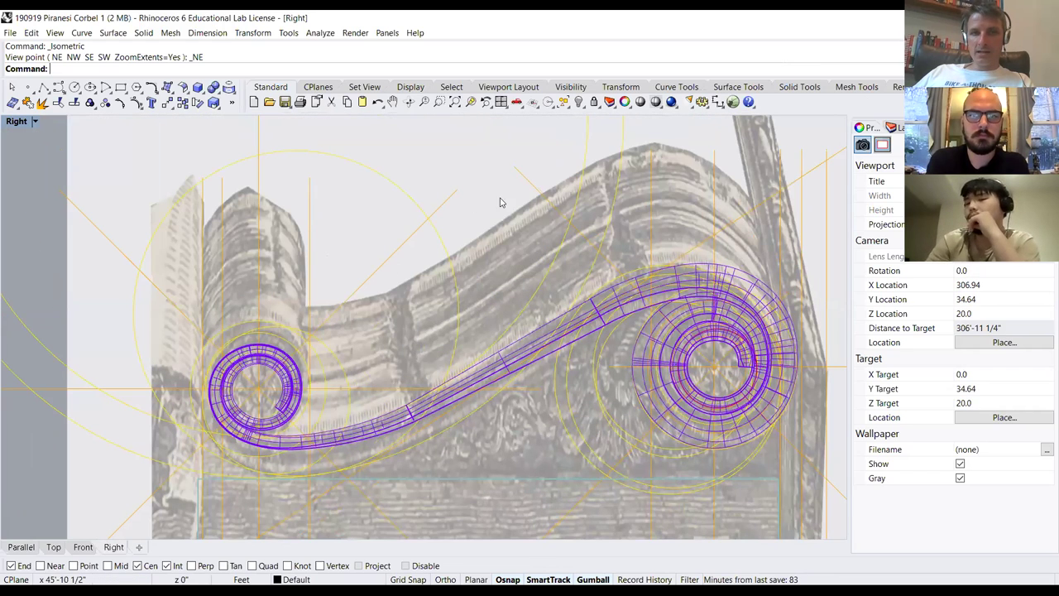
pyautogui.scroll(-3, 327, 279)
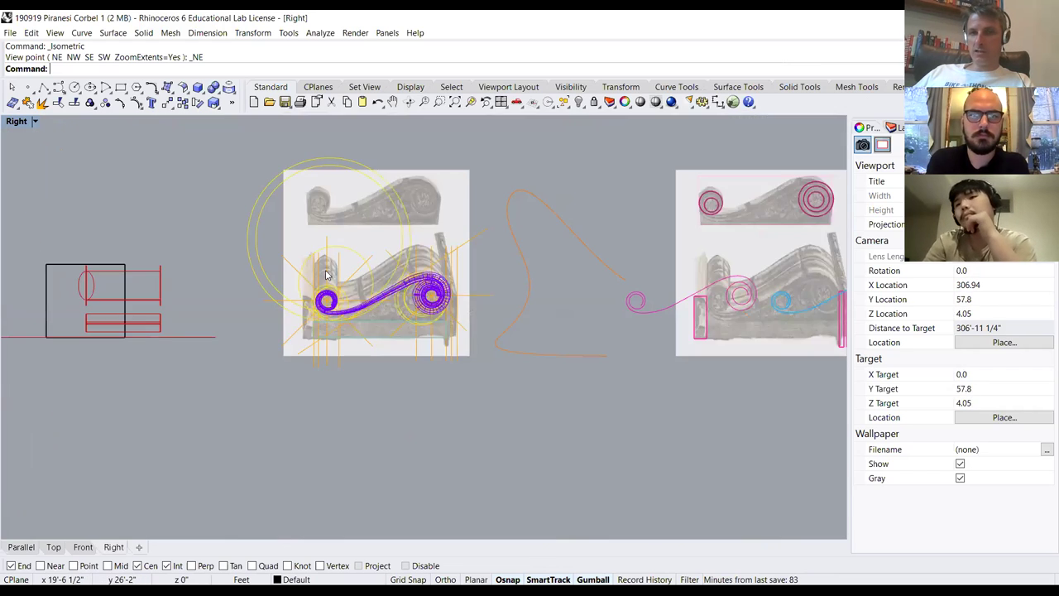
pyautogui.scroll(-2, 327, 280)
# Select and deselect the corbel reference picture, and try the Picture command for inserting an image
pyautogui.click(389, 231)
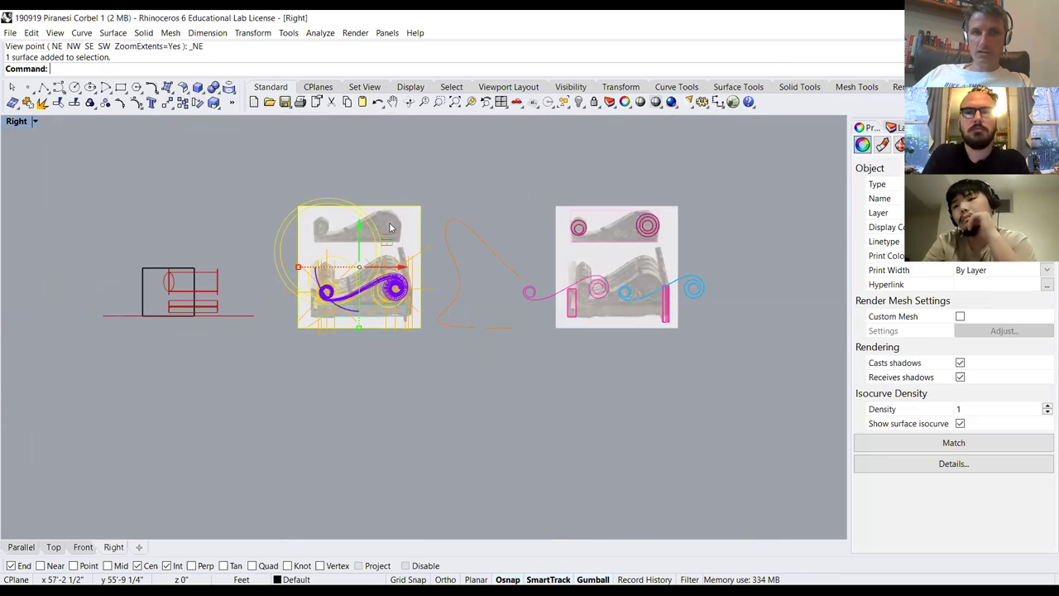
pyautogui.click(403, 171)
pyautogui.write('Picture')
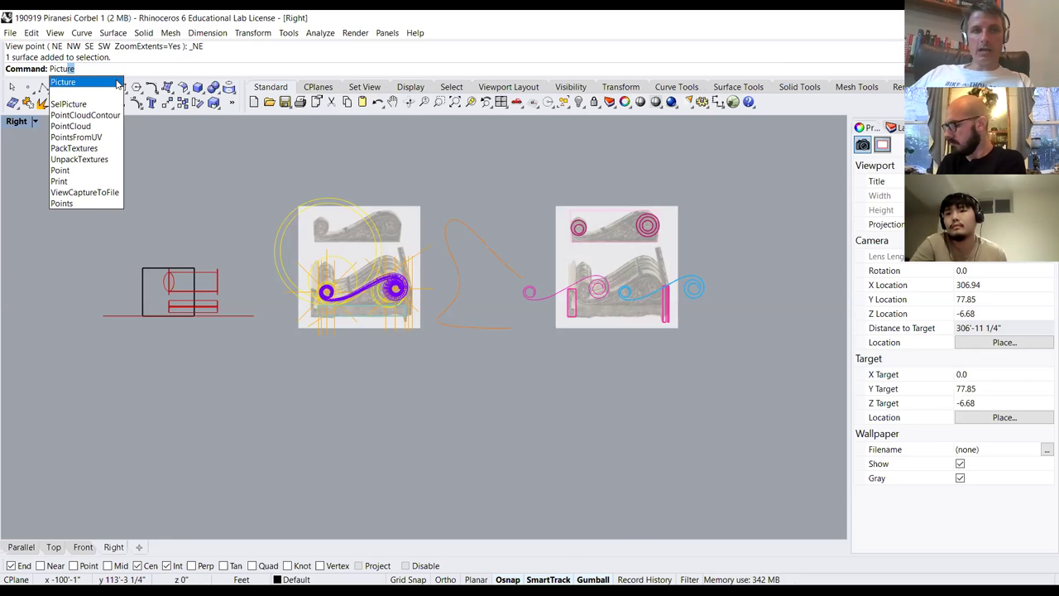
pyautogui.press('Return')
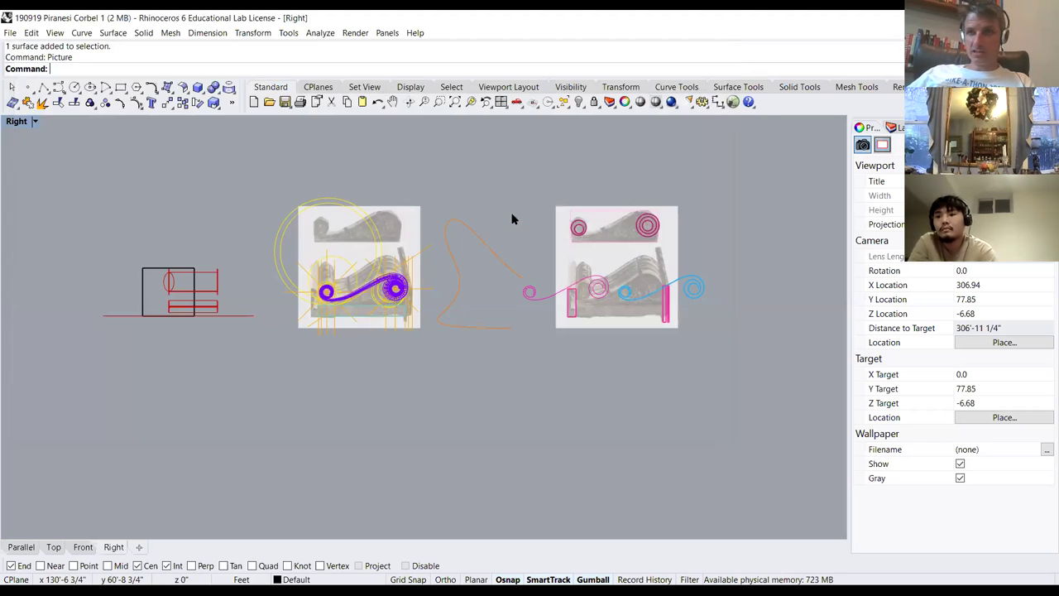
# Restore the four-viewport layout and maximize the Parallel viewport with the whole model in a three-quarter view
pyautogui.moveTo(507, 245); pyautogui.dragTo(545, 264, button='right')
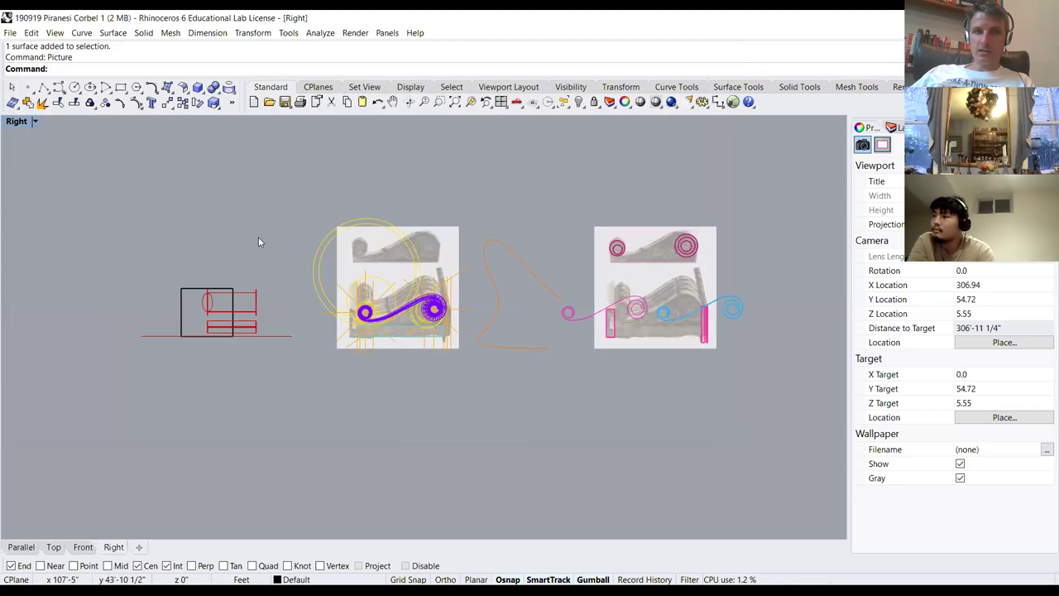
pyautogui.doubleClick(15, 123)
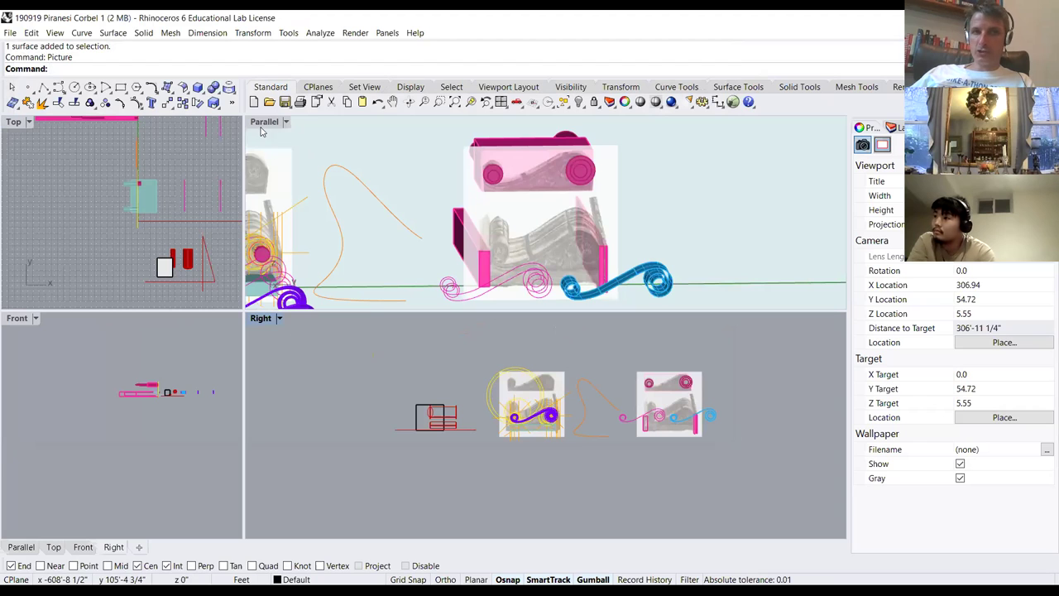
pyautogui.moveTo(454, 217); pyautogui.dragTo(497, 337, button='right')
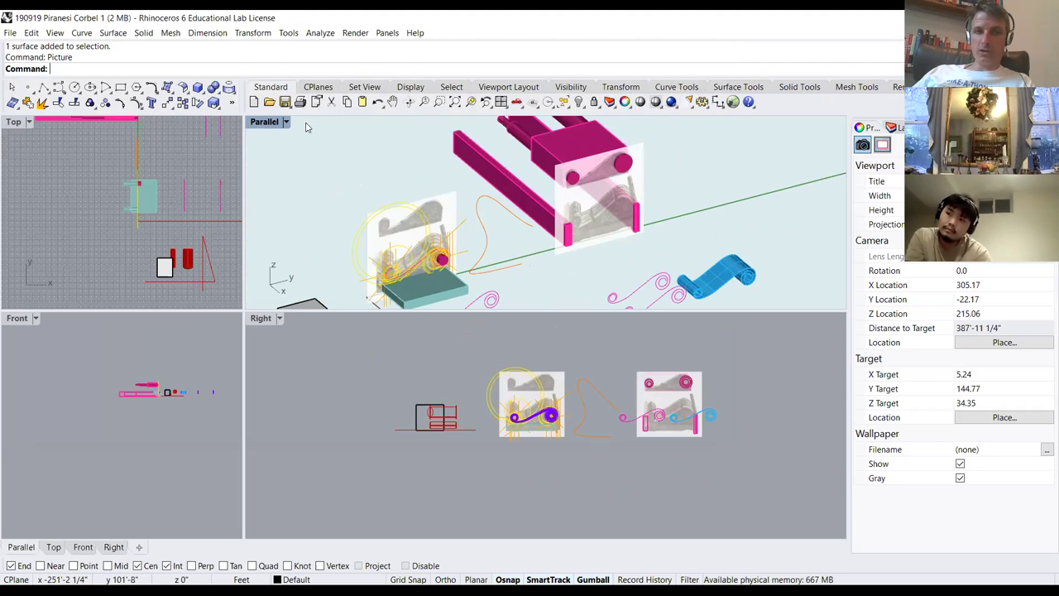
pyautogui.doubleClick(264, 122)
pyautogui.scroll(-5, 616, 298)
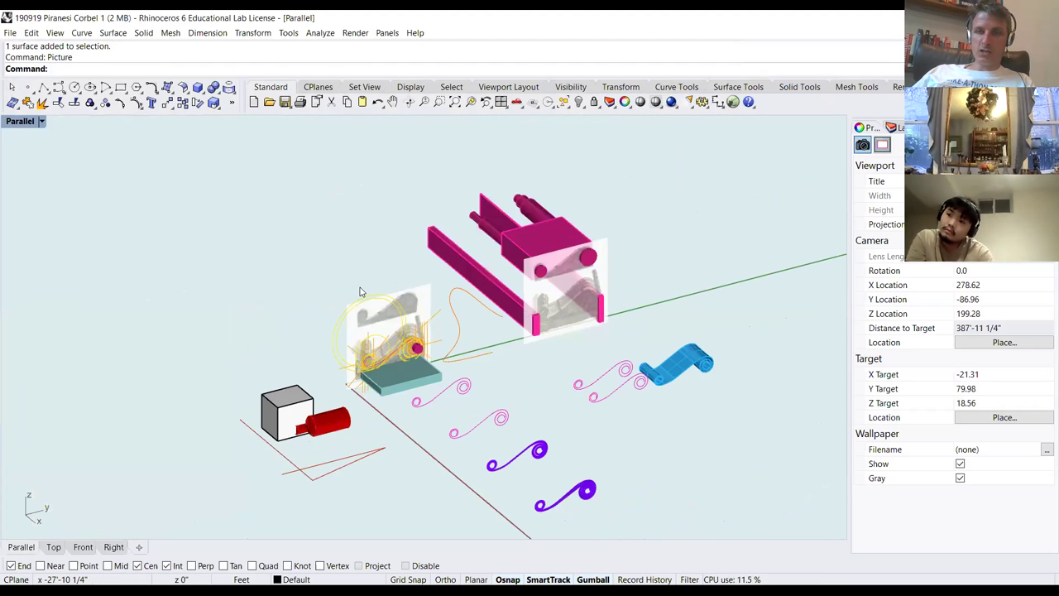
# Maximize the Top viewport and examine the plan layout of the corbel pieces around the origin
pyautogui.doubleClick(18, 122)
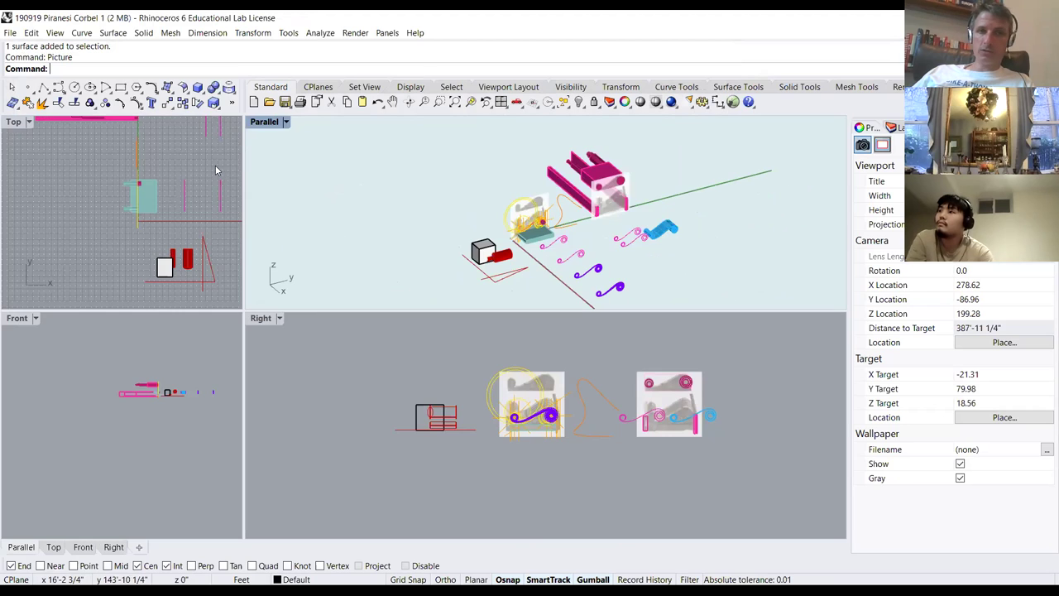
pyautogui.doubleClick(14, 122)
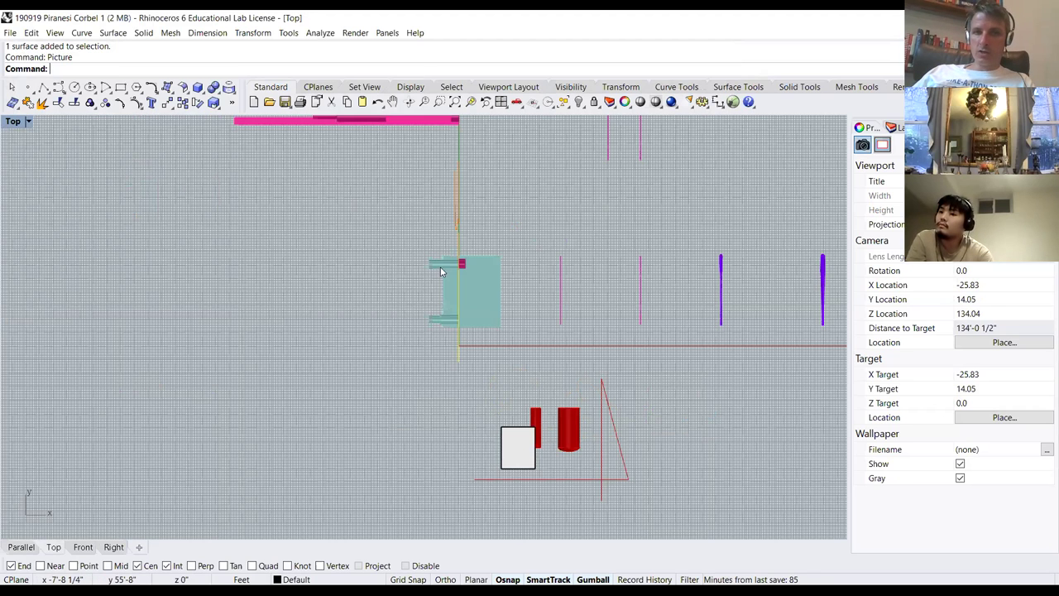
pyautogui.scroll(-5, 441, 272)
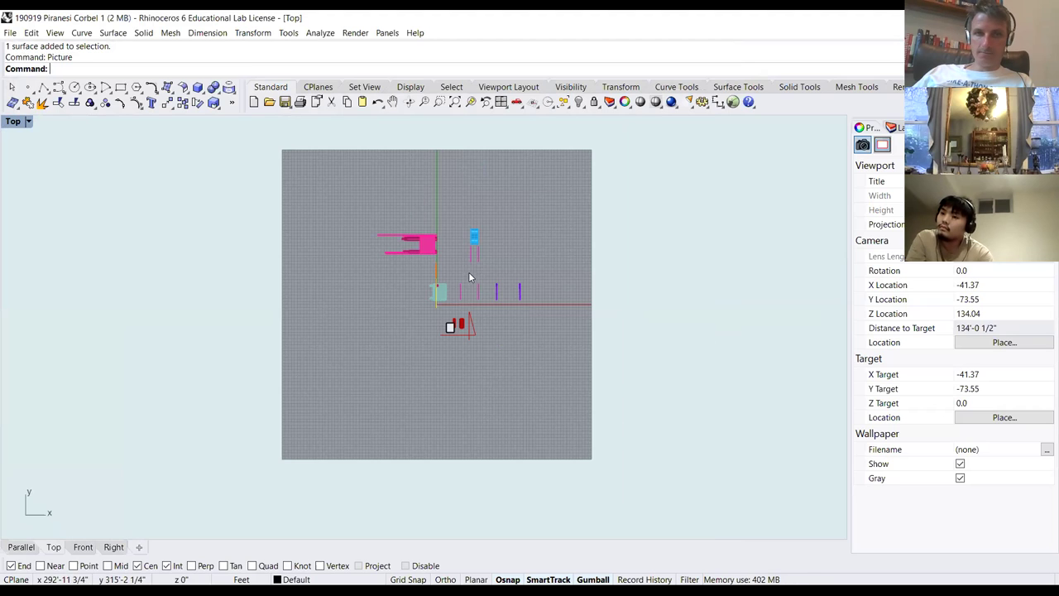
pyautogui.scroll(5, 457, 274)
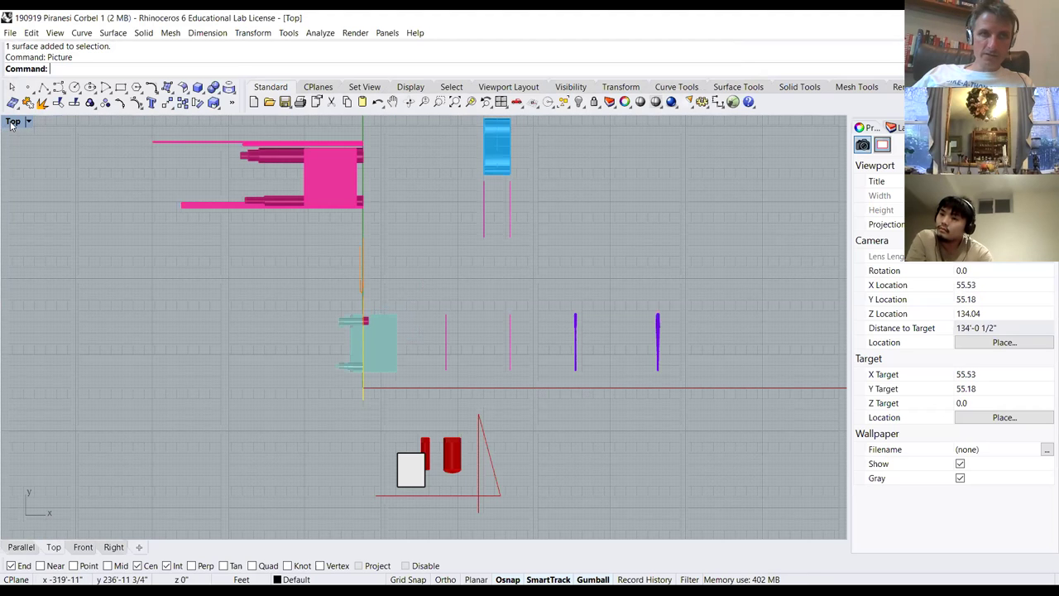
# Return to the maximized Parallel viewport and frame all the corbel pieces
pyautogui.doubleClick(14, 122)
pyautogui.doubleClick(273, 122)
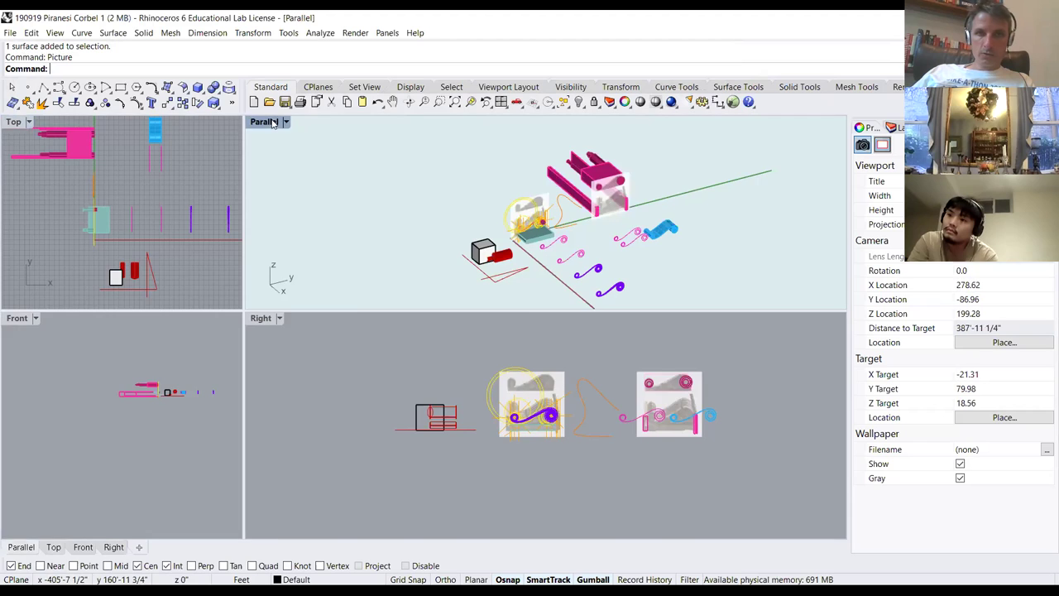
pyautogui.scroll(-3, 422, 177)
pyautogui.scroll(4, 589, 285)
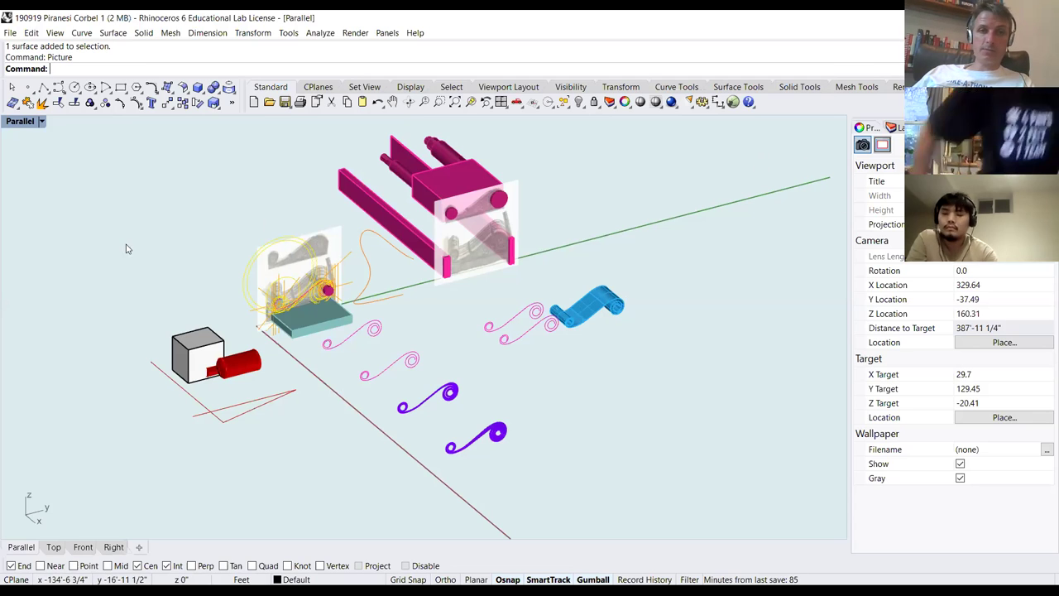
# Open the Picture command's image browser and cancel it without choosing a file
pyautogui.press('Return')
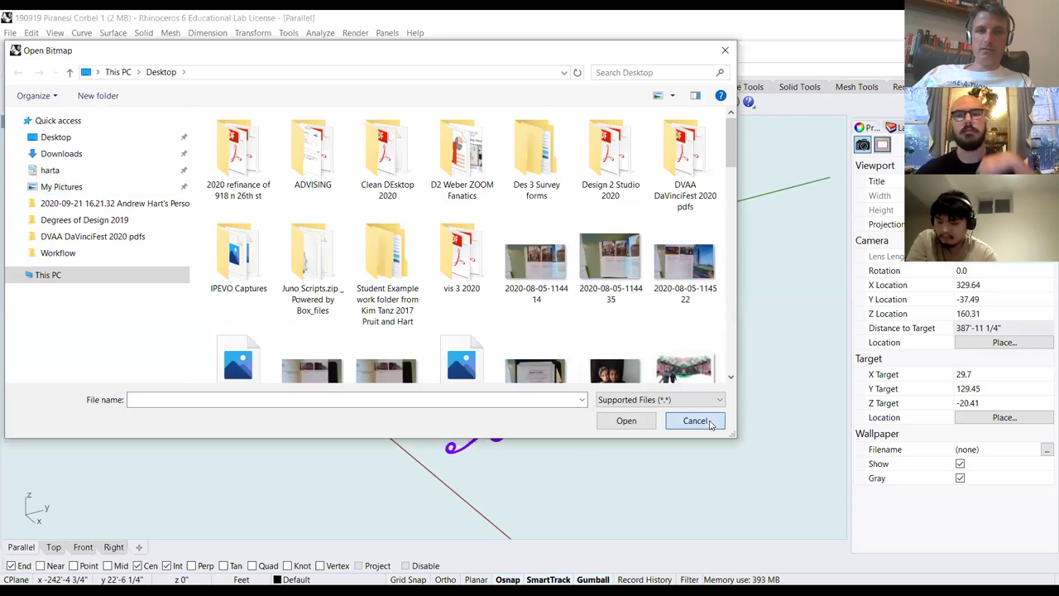
pyautogui.click(708, 423)
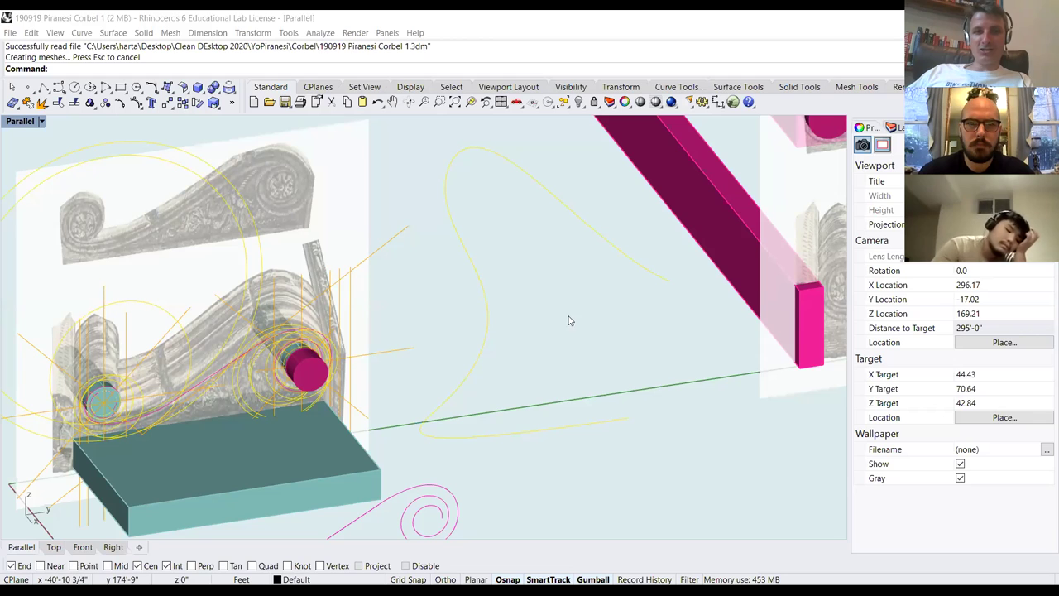
pyautogui.scroll(-4, 391, 277)
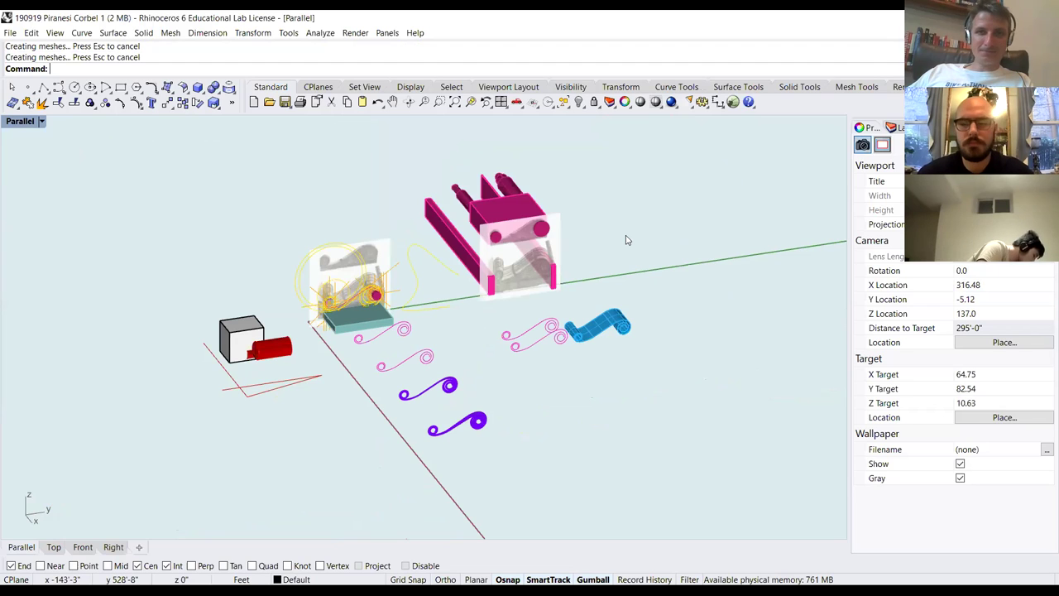
# Open the Parallel viewport's display properties and set the solid background to the grey-blue colour RGB 165, 184, 184
pyautogui.write('Display')
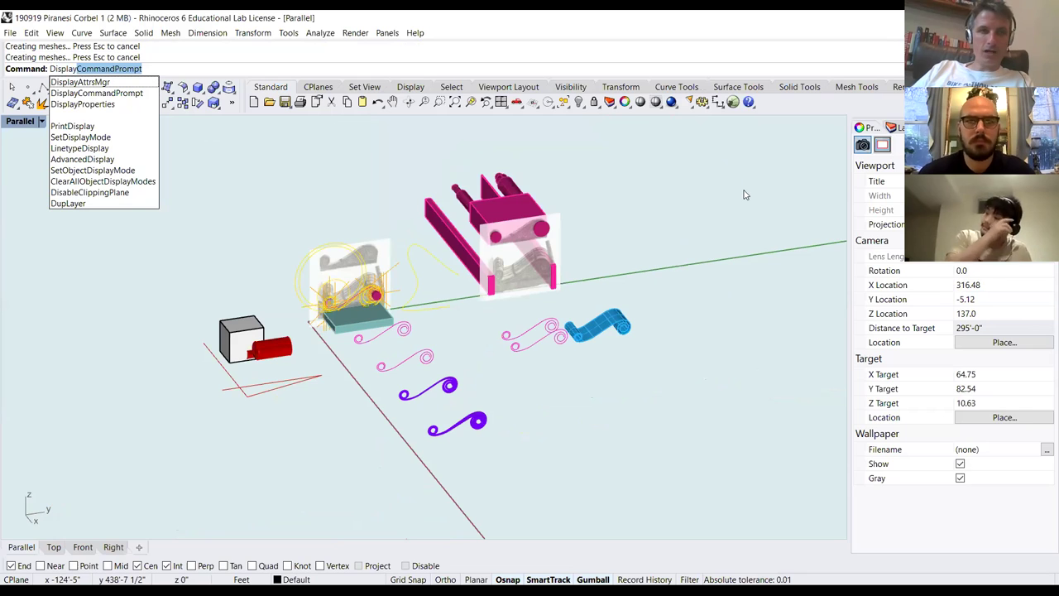
pyautogui.press('Down')
pyautogui.press('Down')
pyautogui.press('Down')
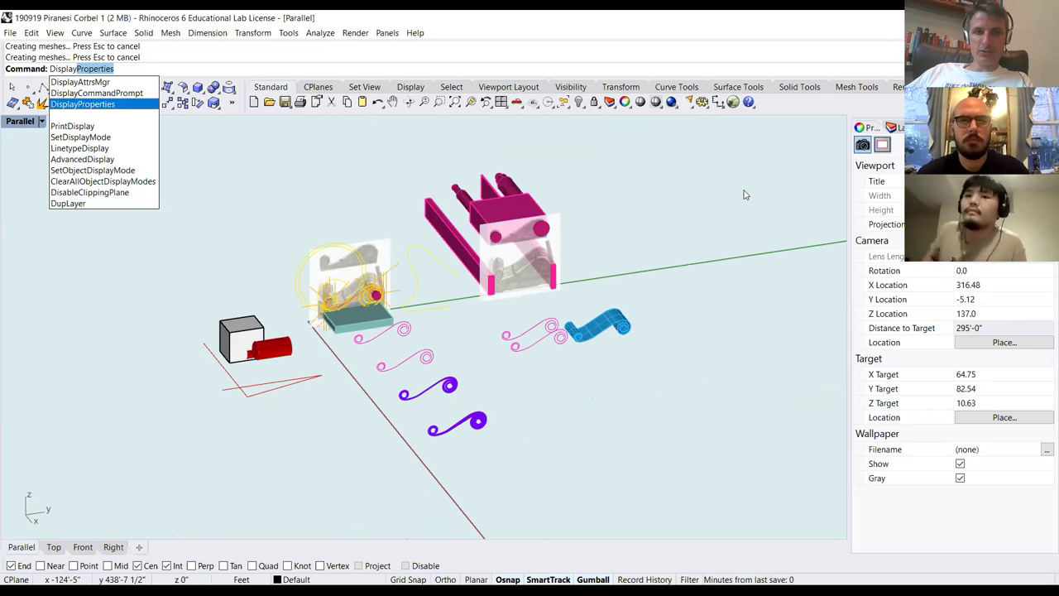
pyautogui.press('Return')
pyautogui.moveTo(414, 283); pyautogui.dragTo(771, 119)
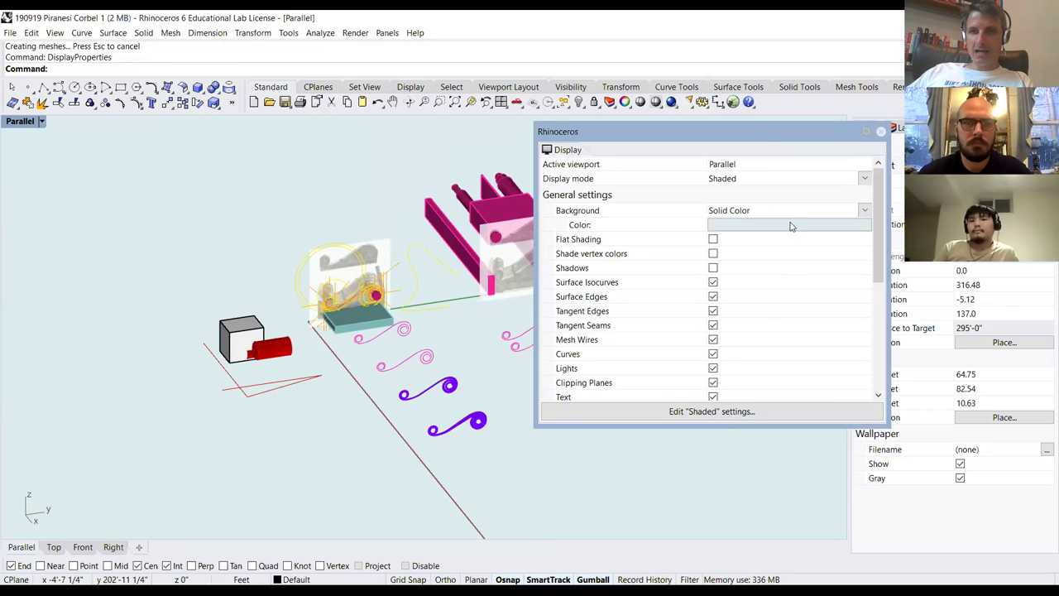
pyautogui.moveTo(343, 320)
pyautogui.mouseDown()
pyautogui.moveTo(351, 349)
pyautogui.moveTo(363, 334)
pyautogui.mouseUp()
pyautogui.click(696, 147)
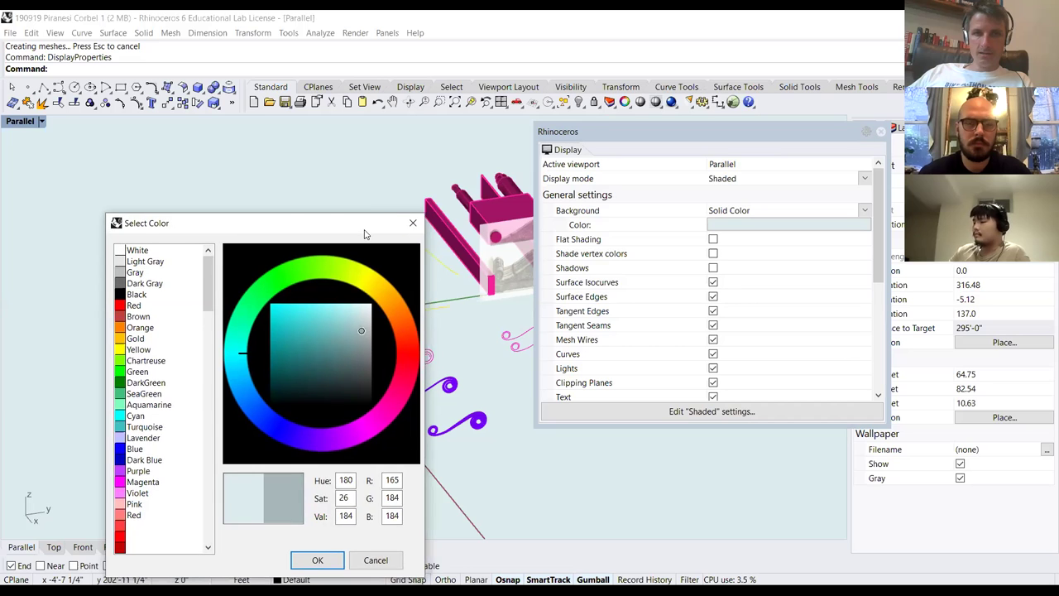
pyautogui.moveTo(366, 231); pyautogui.dragTo(367, 120)
pyautogui.press('Return')
# Adjust the solid background colour of the Shaded display to RGB 147, 184, 184 and close the display properties
pyautogui.moveTo(736, 135); pyautogui.dragTo(645, 151)
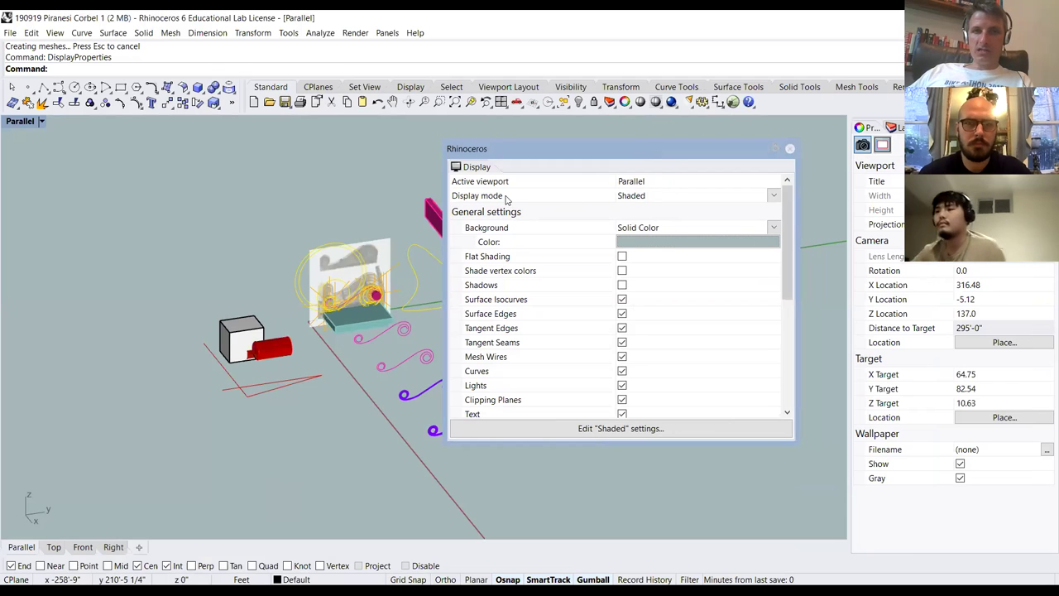
pyautogui.click(709, 231)
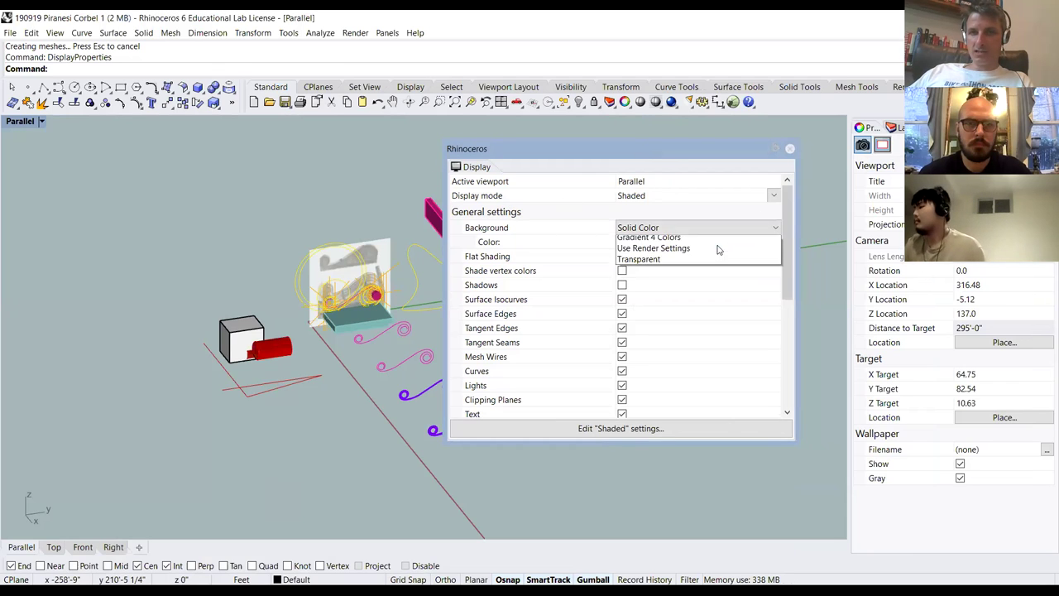
pyautogui.click(698, 253)
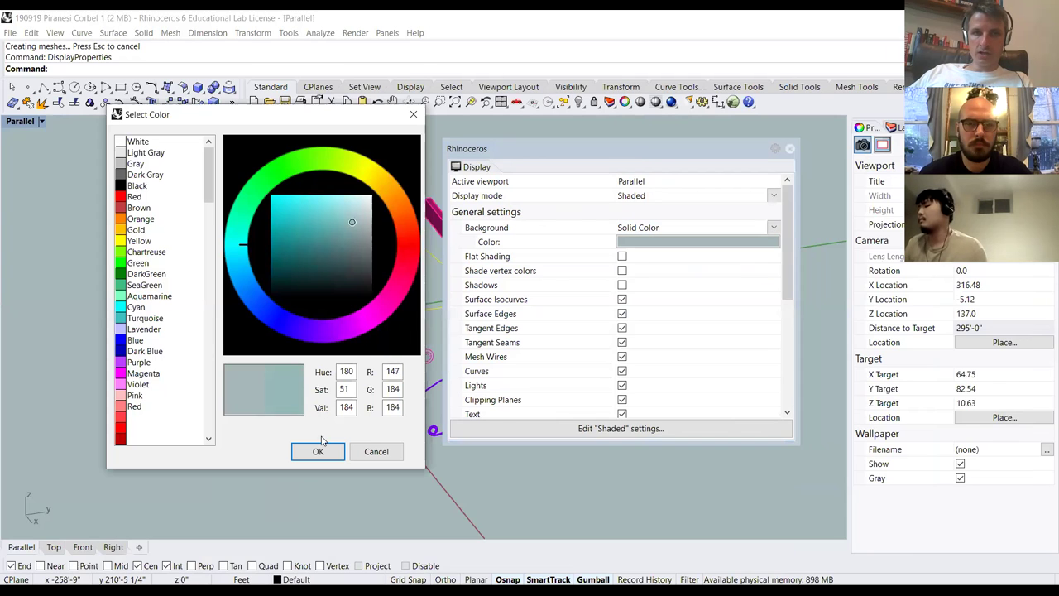
pyautogui.click(318, 450)
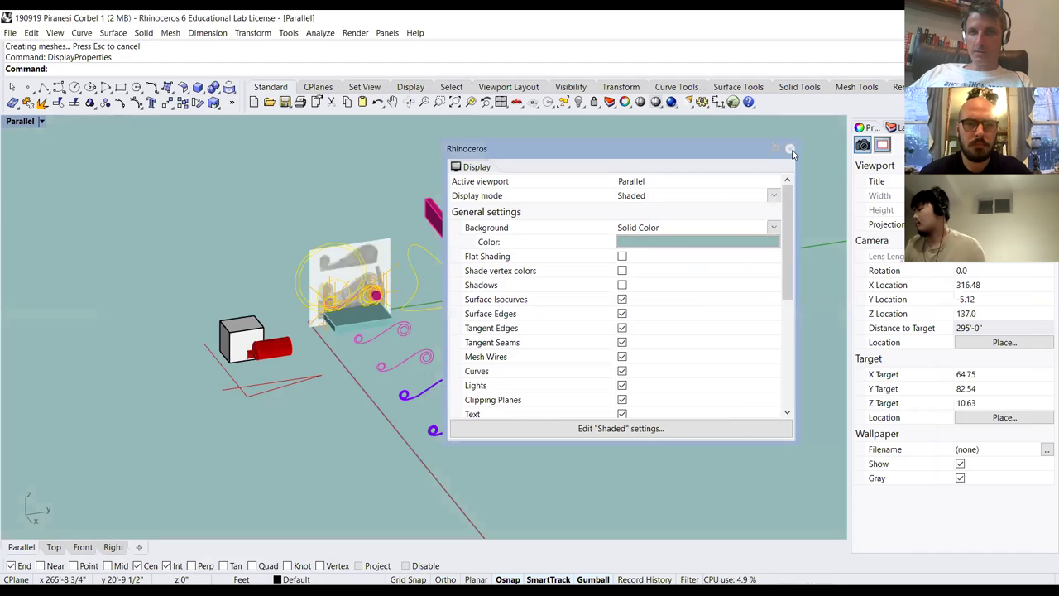
pyautogui.click(790, 150)
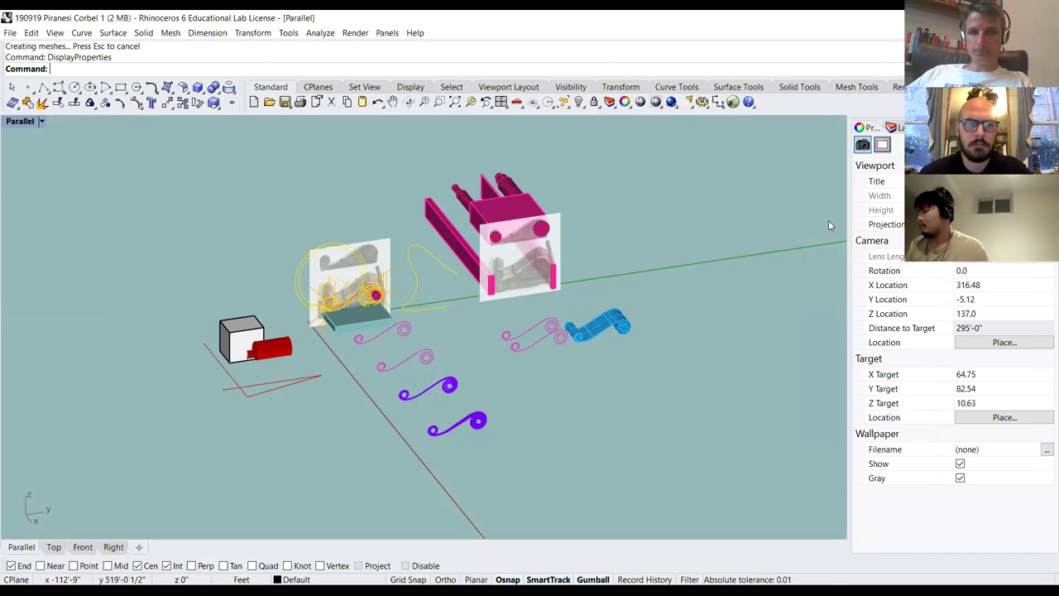
# Maximize the Right viewport and examine the two corbel reference pictures with the curves traced over them
pyautogui.doubleClick(18, 127)
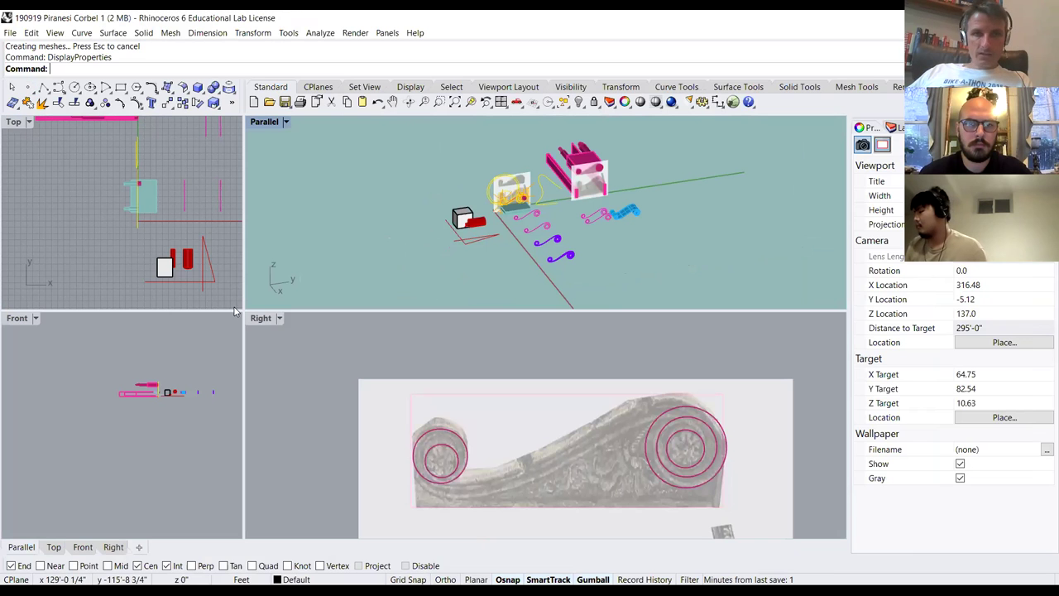
pyautogui.doubleClick(261, 321)
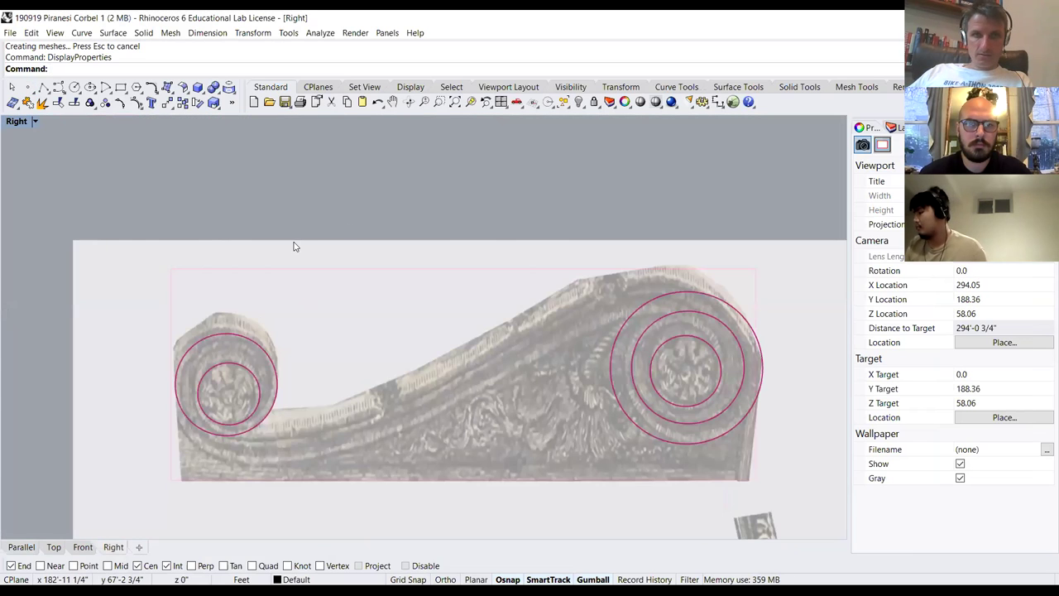
pyautogui.scroll(-10, 293, 243)
pyautogui.scroll(3, 398, 284)
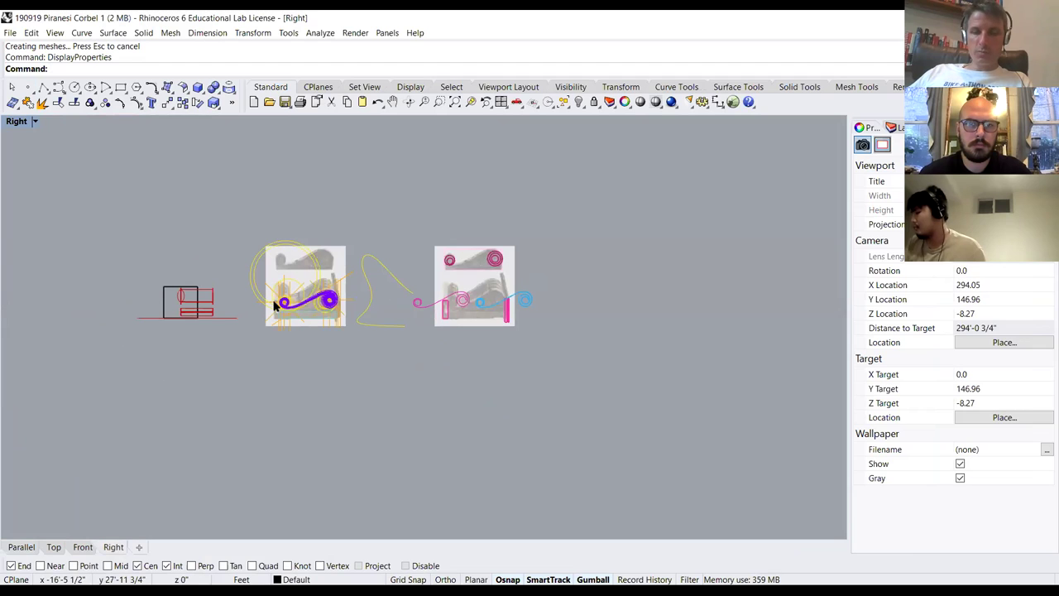
pyautogui.scroll(4, 273, 289)
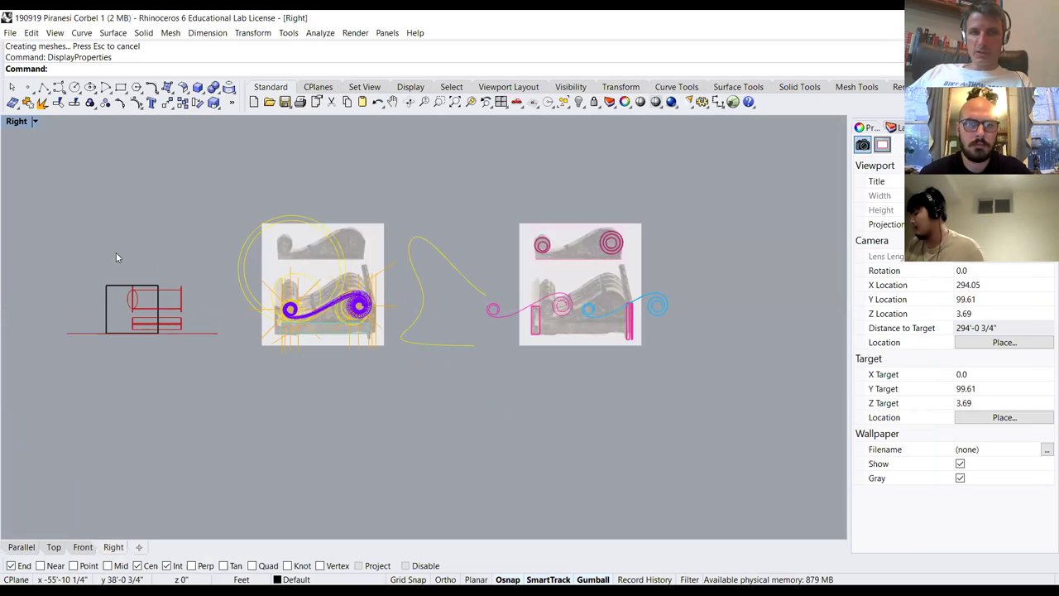
pyautogui.scroll(3, 365, 299)
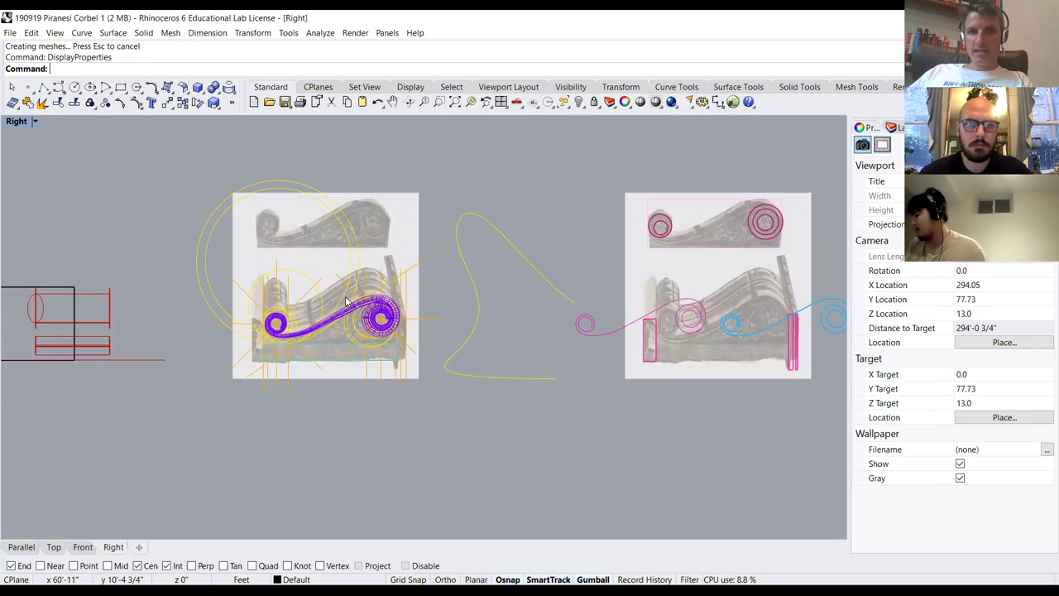
# Return to the maximized Parallel viewport, select all the objects and zoom to the extents of the model
pyautogui.doubleClick(18, 120)
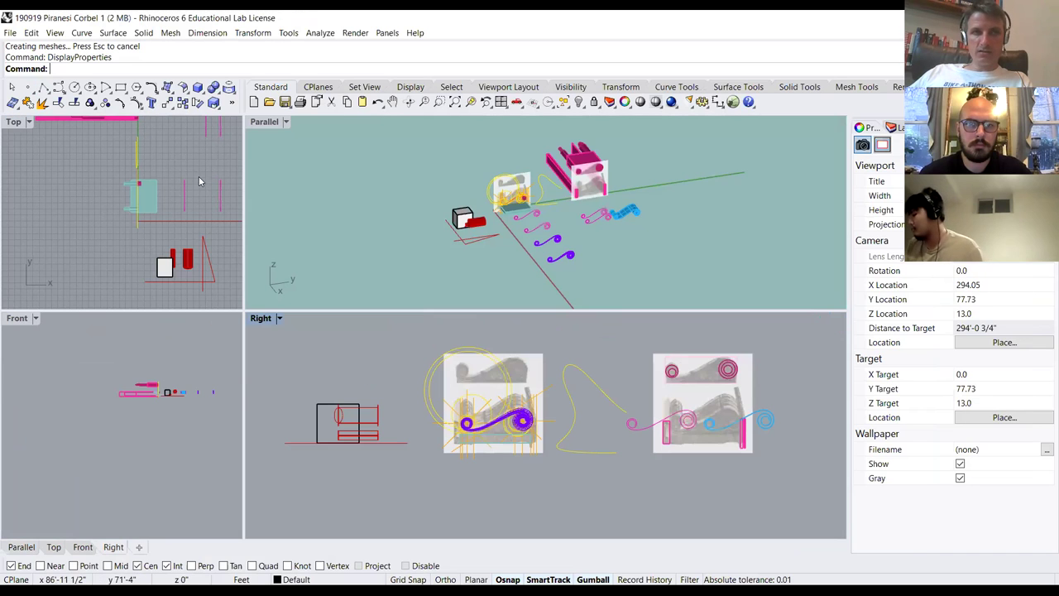
pyautogui.doubleClick(273, 126)
pyautogui.scroll(-3, 292, 216)
pyautogui.moveTo(238, 193); pyautogui.dragTo(601, 395)
pyautogui.write('Z')
pyautogui.press('Return')
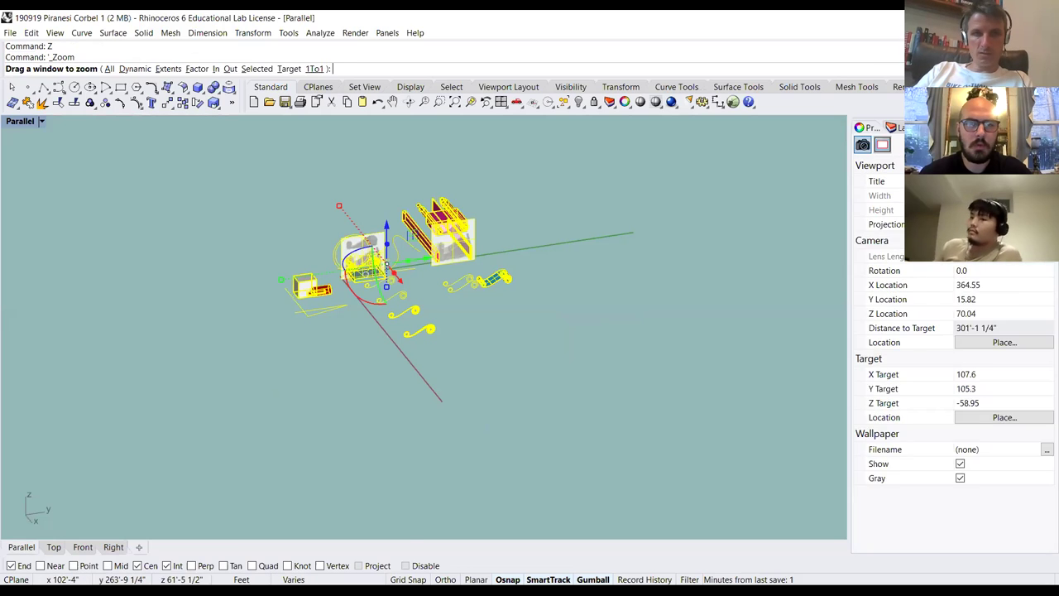
pyautogui.write('e')
pyautogui.press('Return')
# Rotate the Parallel view around the model with Turntable, slow it to speed 10, and stop the rotation
pyautogui.write('Turn')
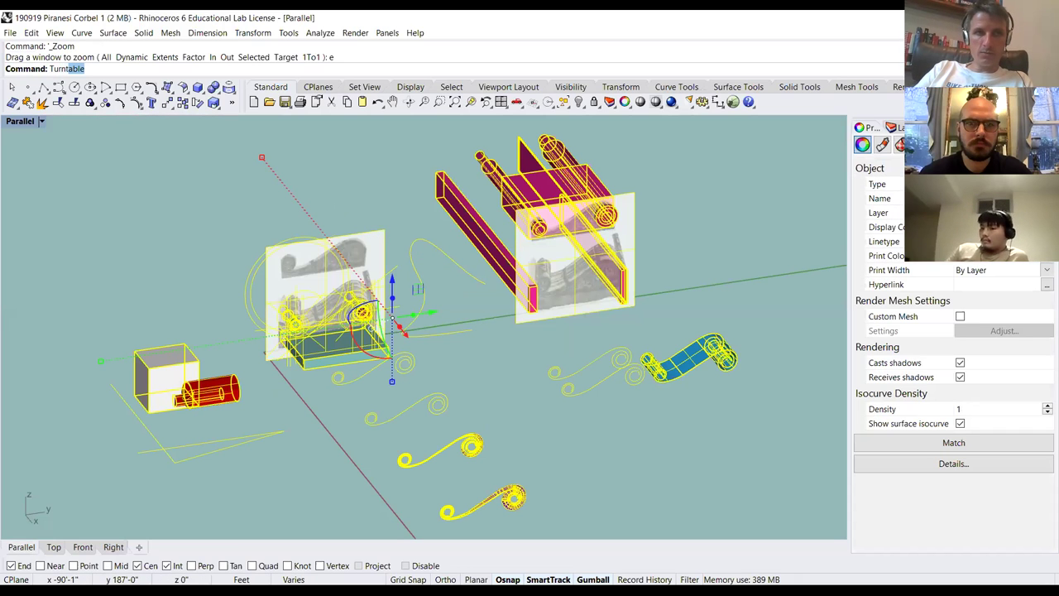
pyautogui.press('Return')
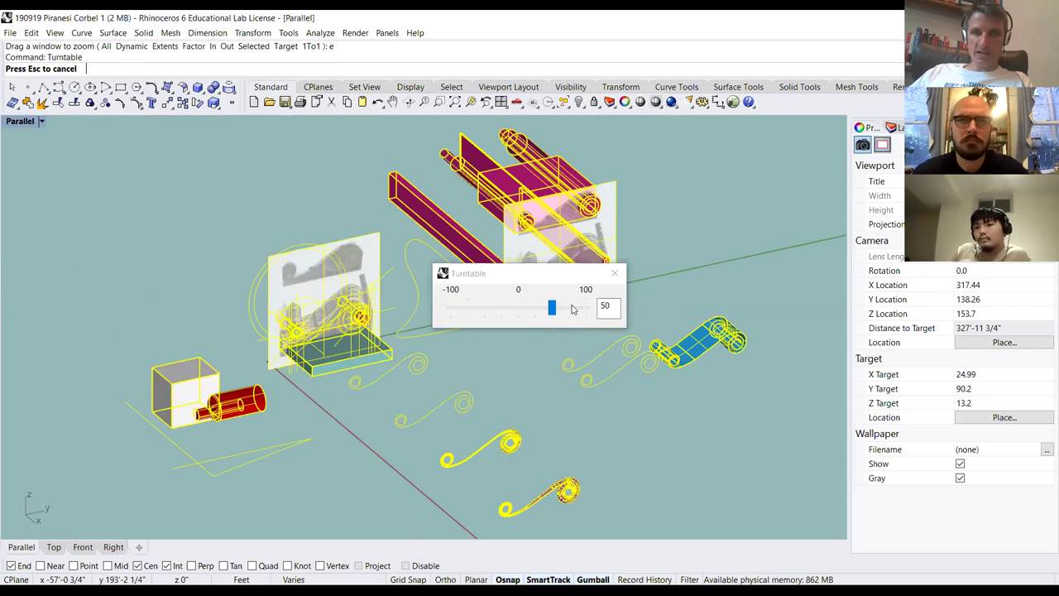
pyautogui.doubleClick(606, 306)
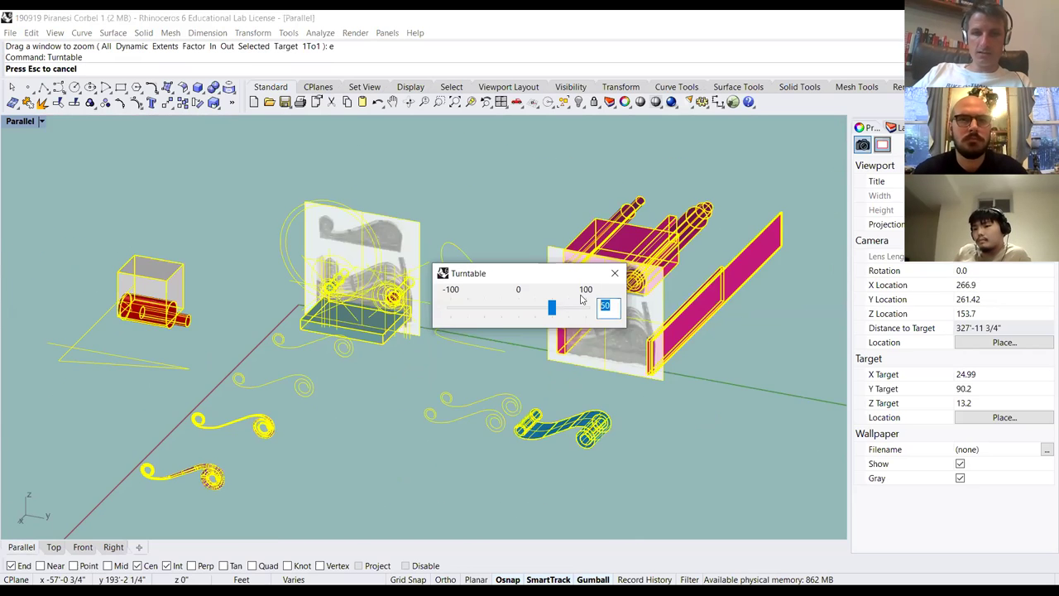
pyautogui.write('6')
pyautogui.press('BackSpace')
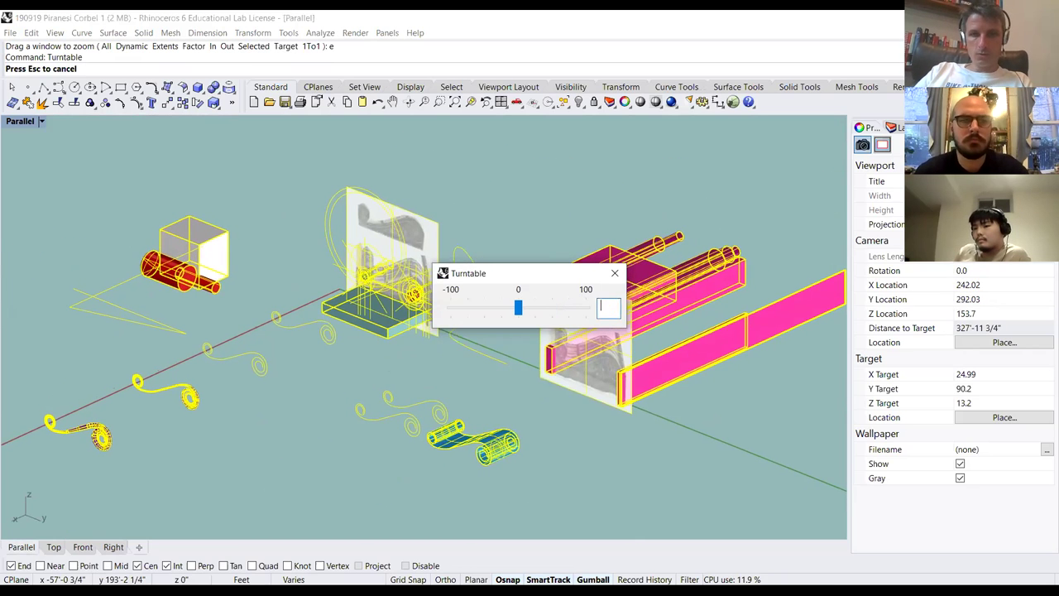
pyautogui.write('10')
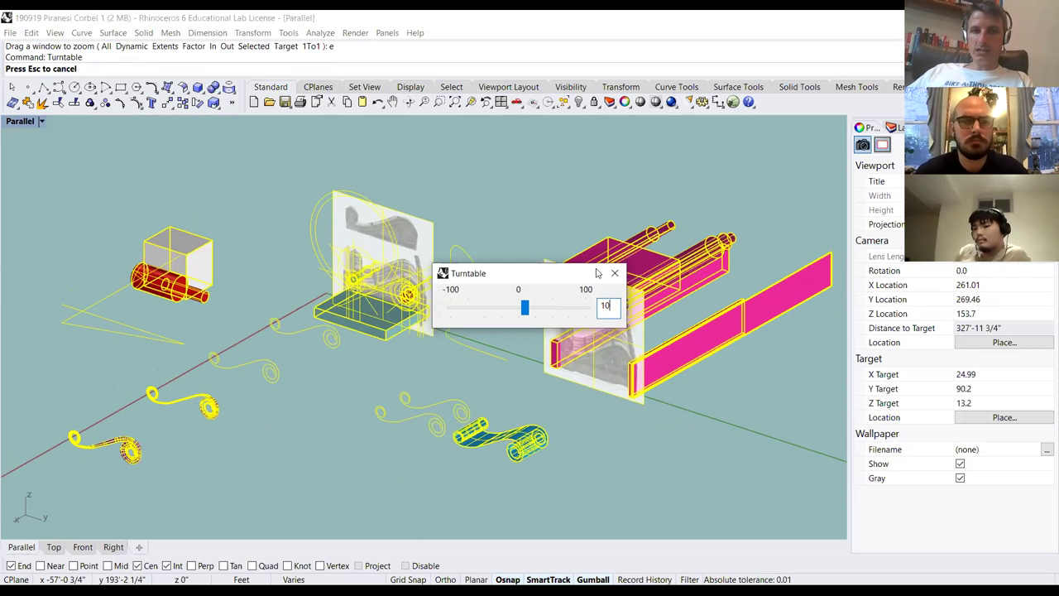
pyautogui.press('Escape')
# Run Turntable again with its dialog moved clear of the model, reverse the speed to -10, and close it
pyautogui.write('Turn')
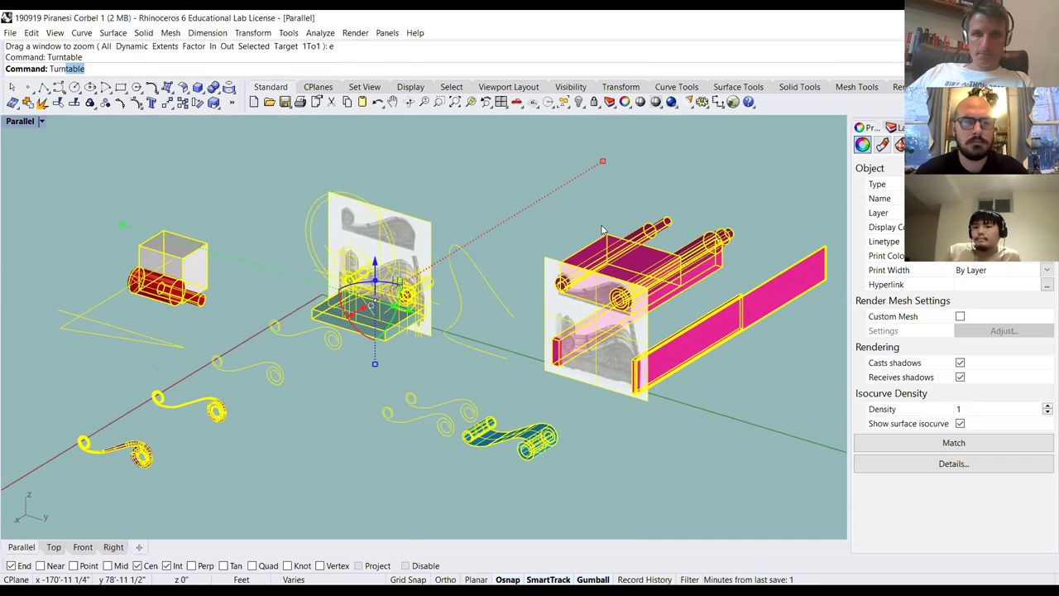
pyautogui.press('Return')
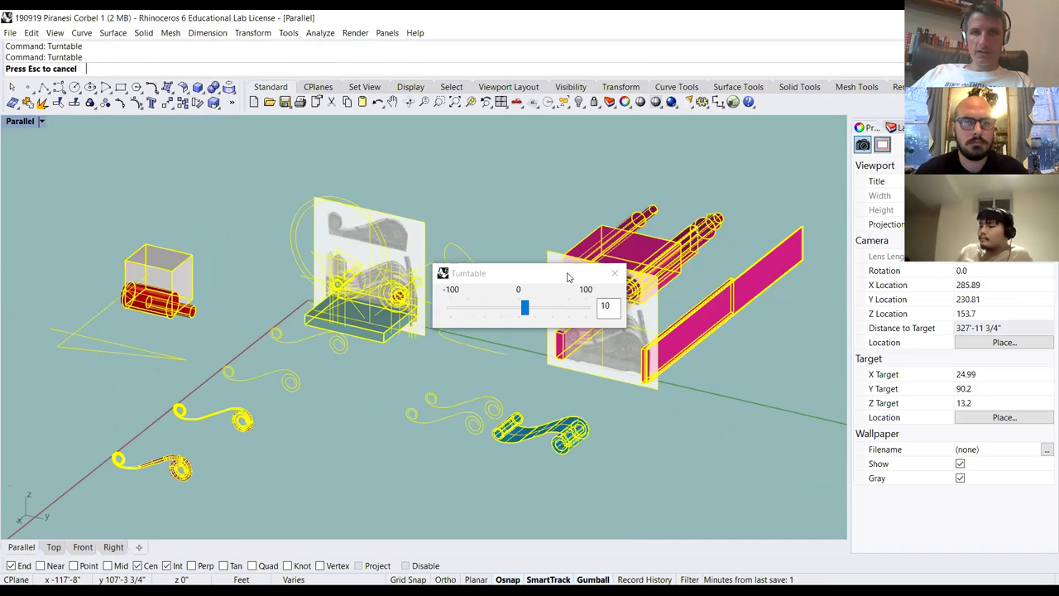
pyautogui.moveTo(568, 277); pyautogui.dragTo(156, 142)
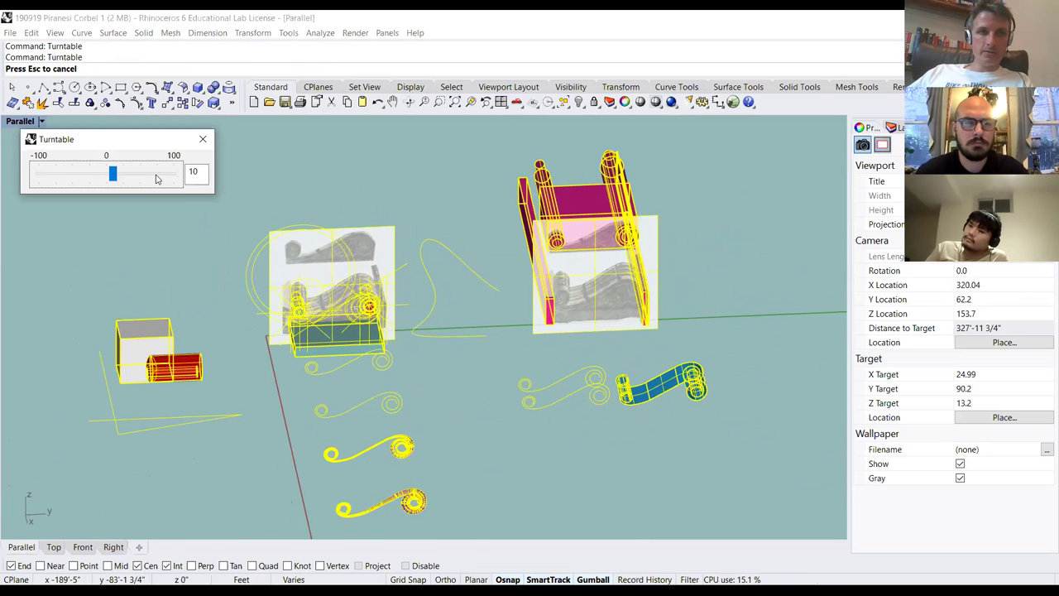
pyautogui.click(189, 171)
pyautogui.write('-')
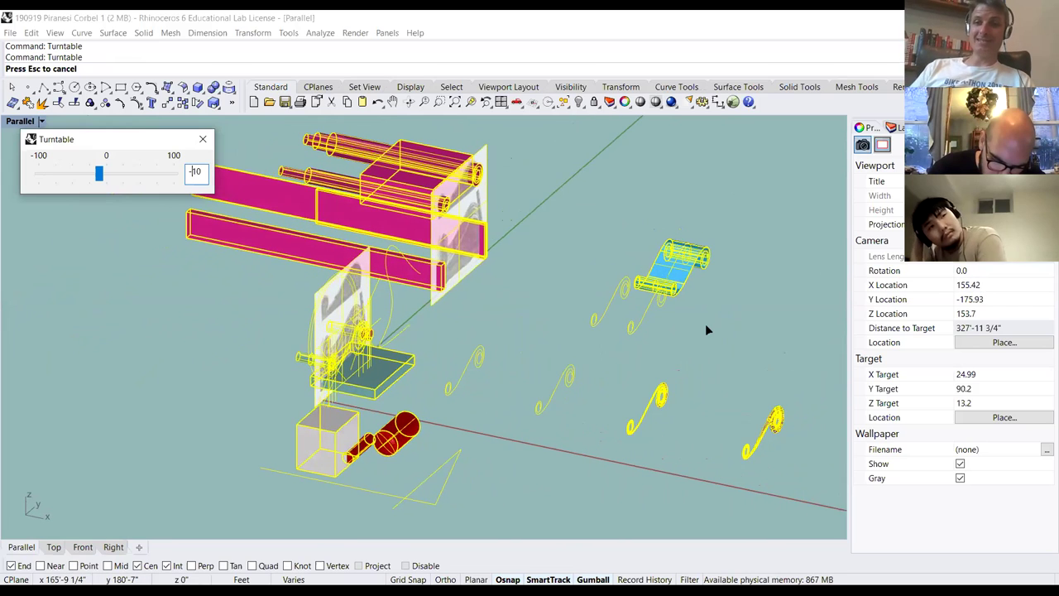
pyautogui.click(202, 139)
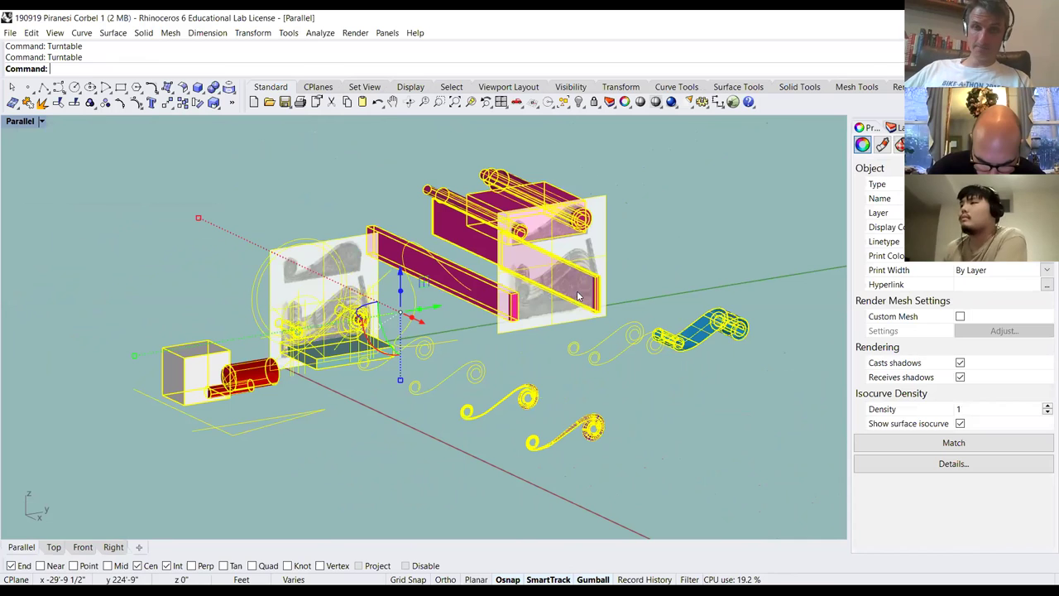
# Maximize the Right viewport, select the first corbel reference picture, and examine the scroll and construction lines drawn over it
pyautogui.moveTo(554, 340); pyautogui.dragTo(478, 389, button='right')
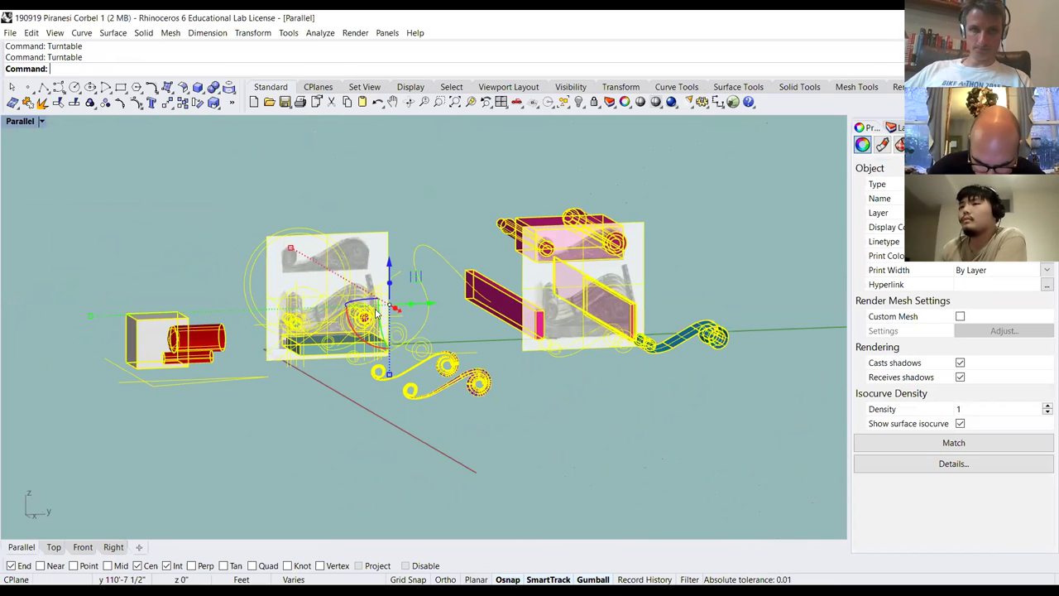
pyautogui.doubleClick(20, 121)
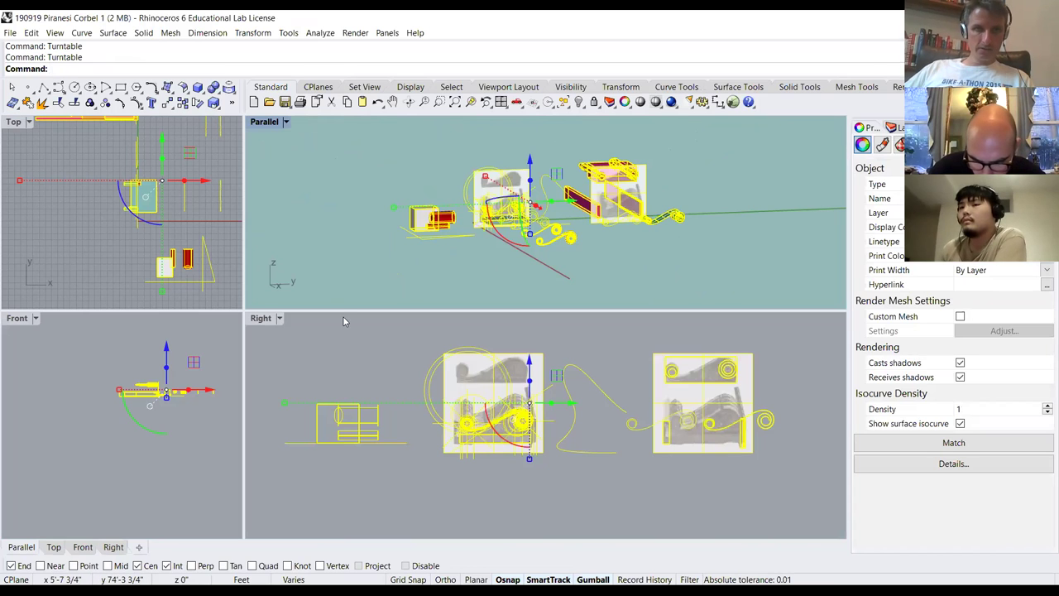
pyautogui.doubleClick(262, 318)
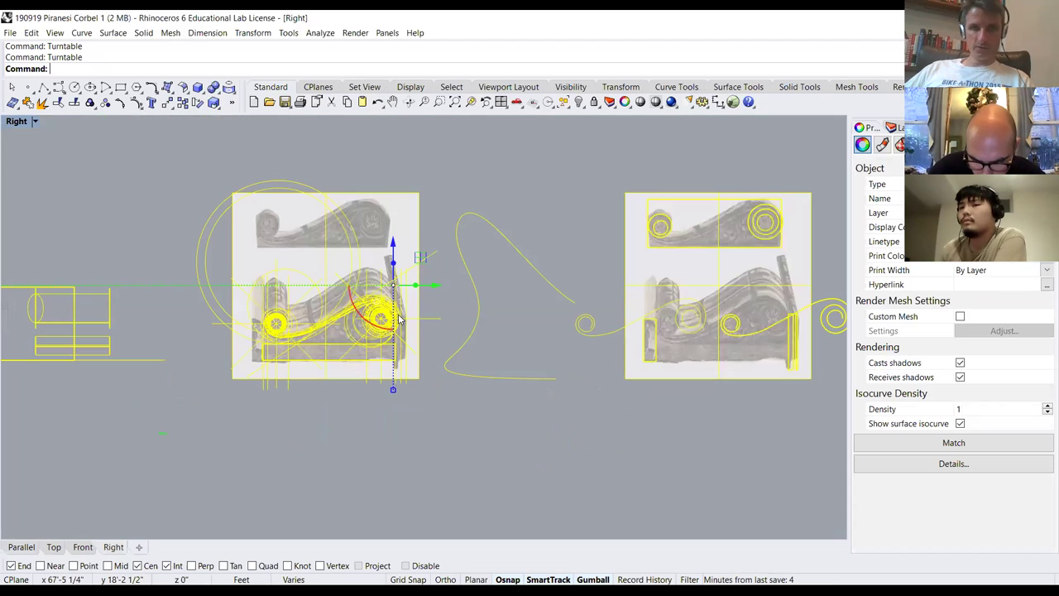
pyautogui.click(304, 317)
pyautogui.scroll(6, 289, 314)
pyautogui.scroll(-3, 290, 314)
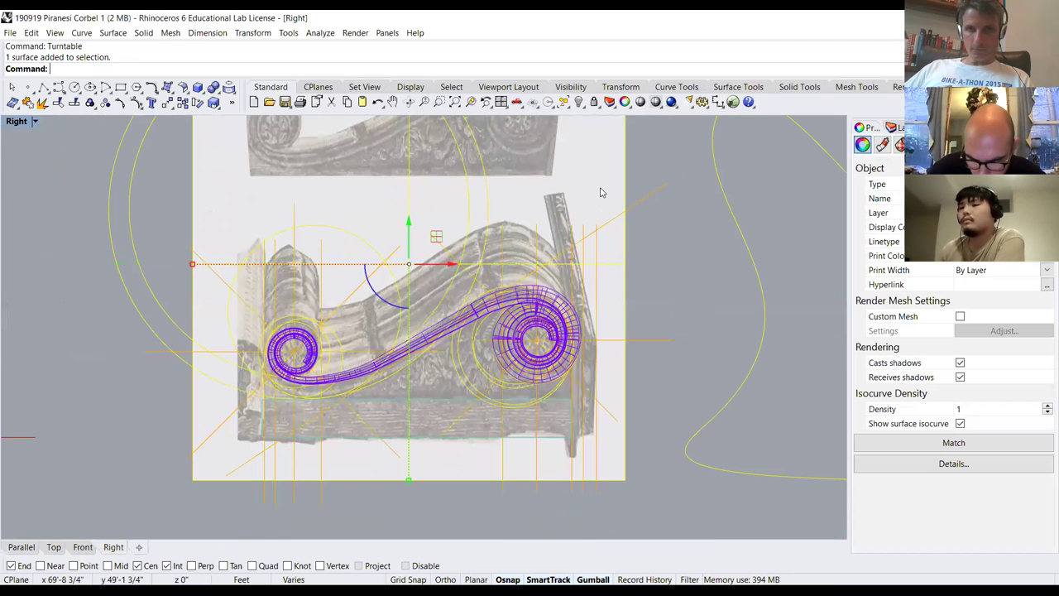
pyautogui.scroll(-3, 462, 252)
# Reselect the first reference picture to check its object properties, deselect it, and inspect the photo's carved details up close
pyautogui.click(570, 140)
pyautogui.click(537, 150)
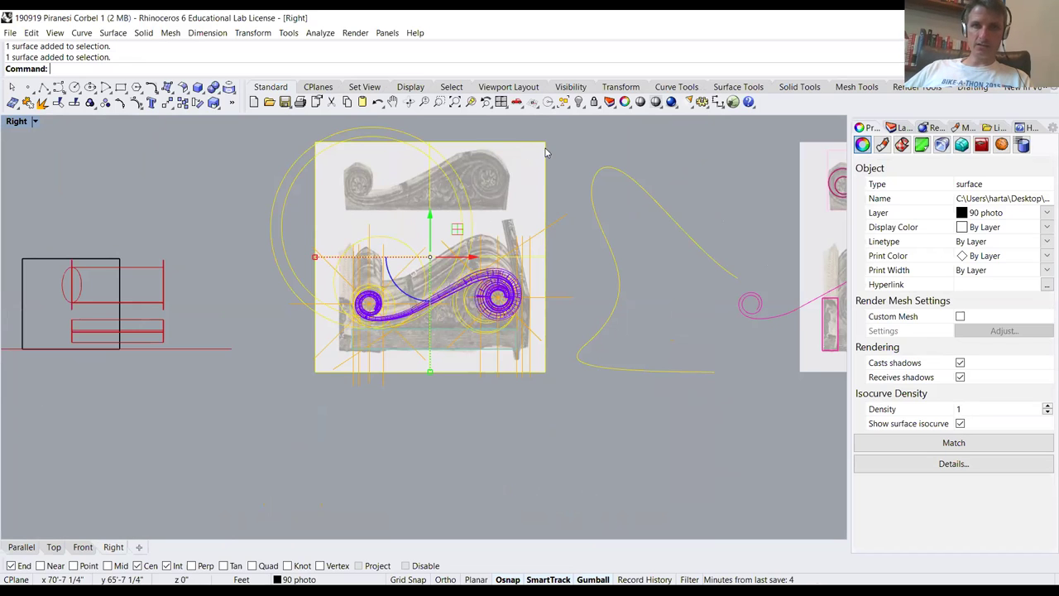
pyautogui.click(553, 170)
pyautogui.scroll(5, 400, 175)
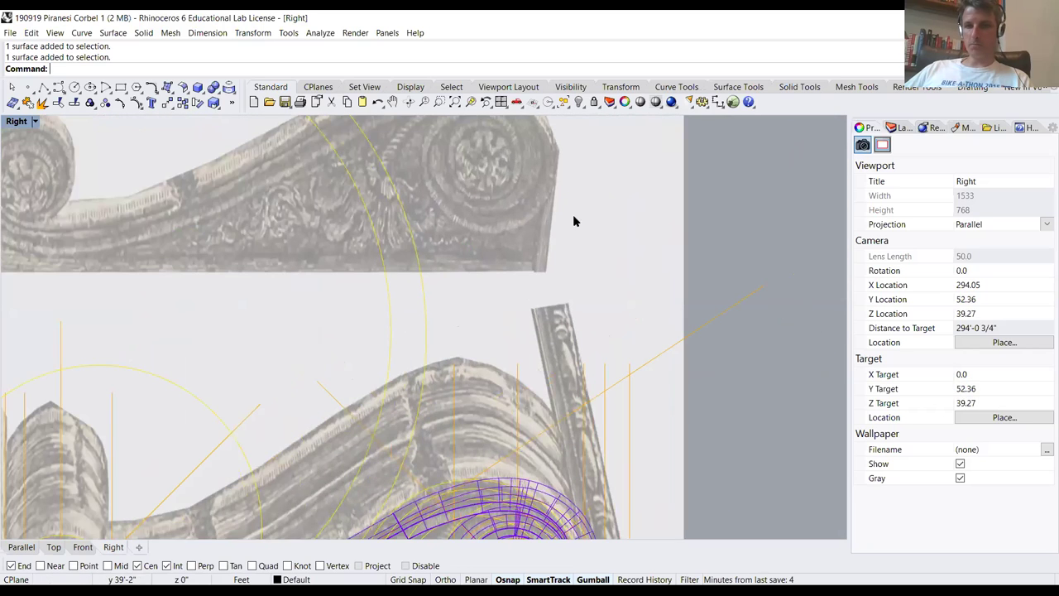
pyautogui.scroll(-5, 614, 253)
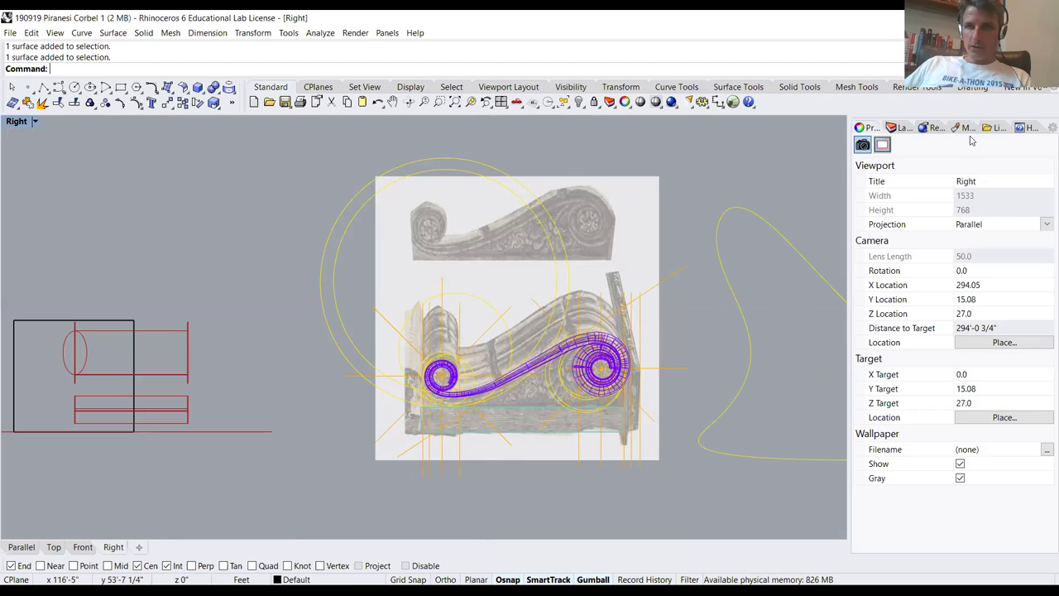
# Show the layer list and widen both it and its Name column to reveal the full layer names
pyautogui.click(900, 127)
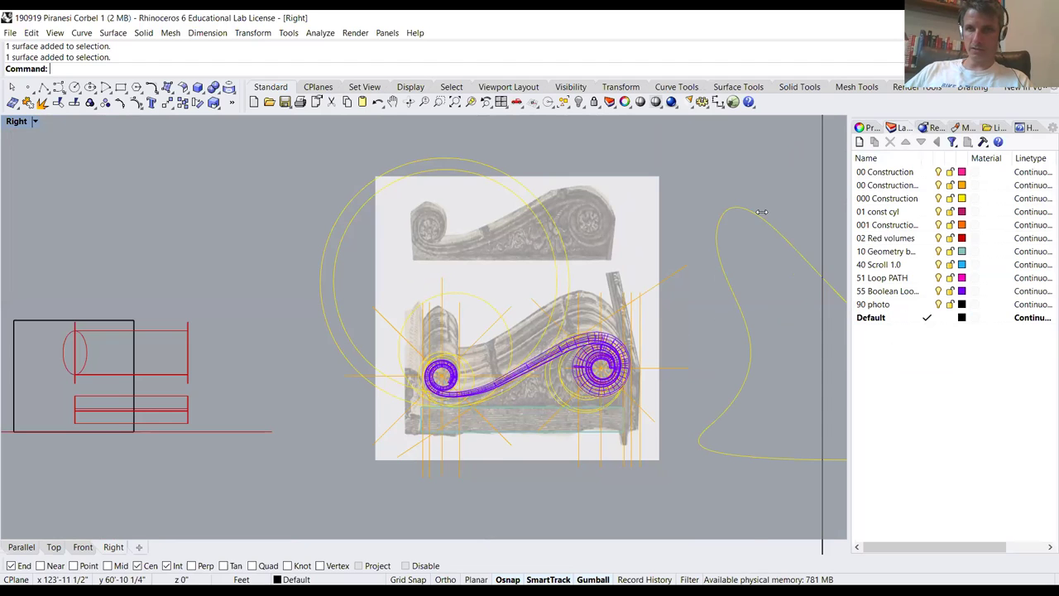
pyautogui.moveTo(761, 212); pyautogui.dragTo(752, 212)
pyautogui.moveTo(826, 157); pyautogui.dragTo(884, 157)
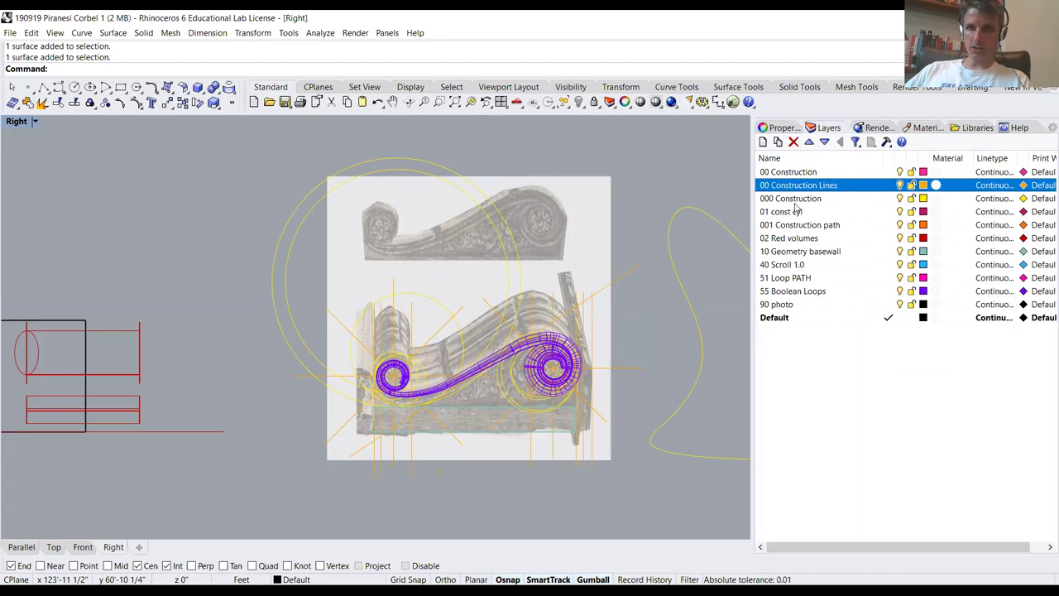
# Review the layers from 000 Construction to 10 Geometry basewall one by one, and narrow the layer list to enlarge the viewport
pyautogui.click(799, 201)
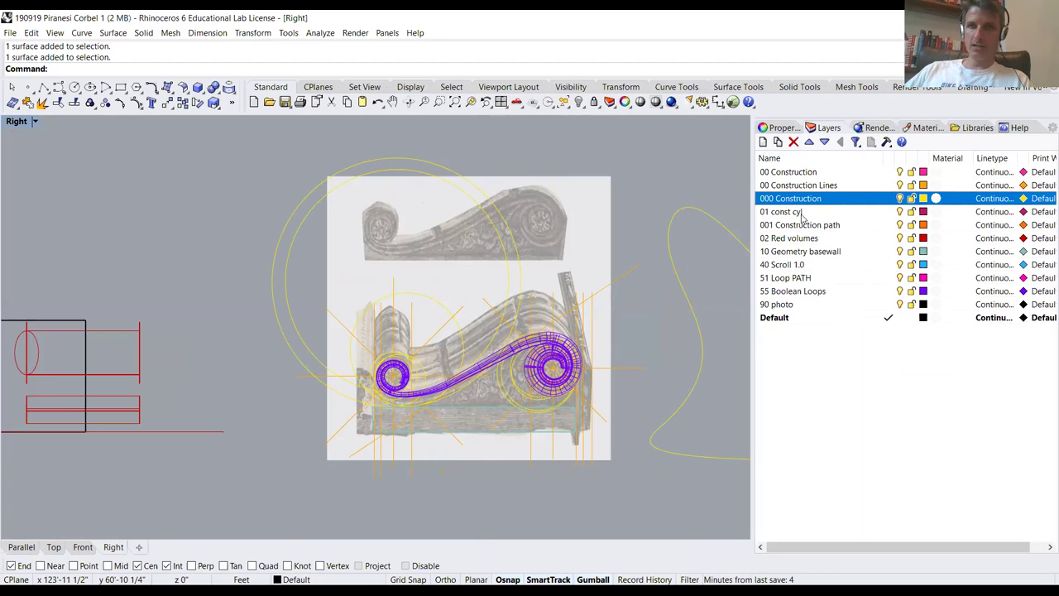
pyautogui.click(804, 213)
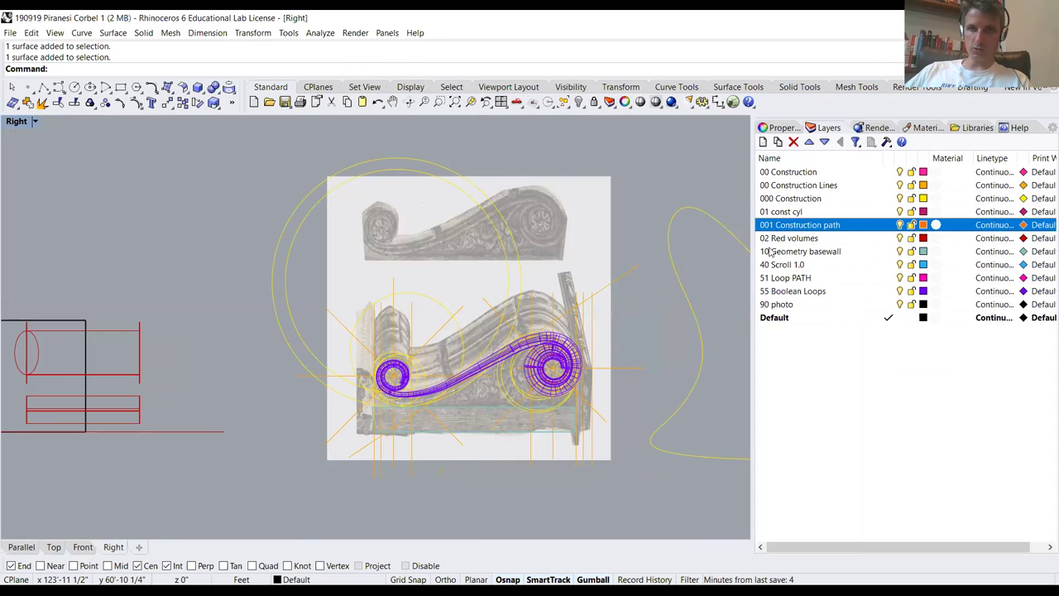
pyautogui.click(828, 253)
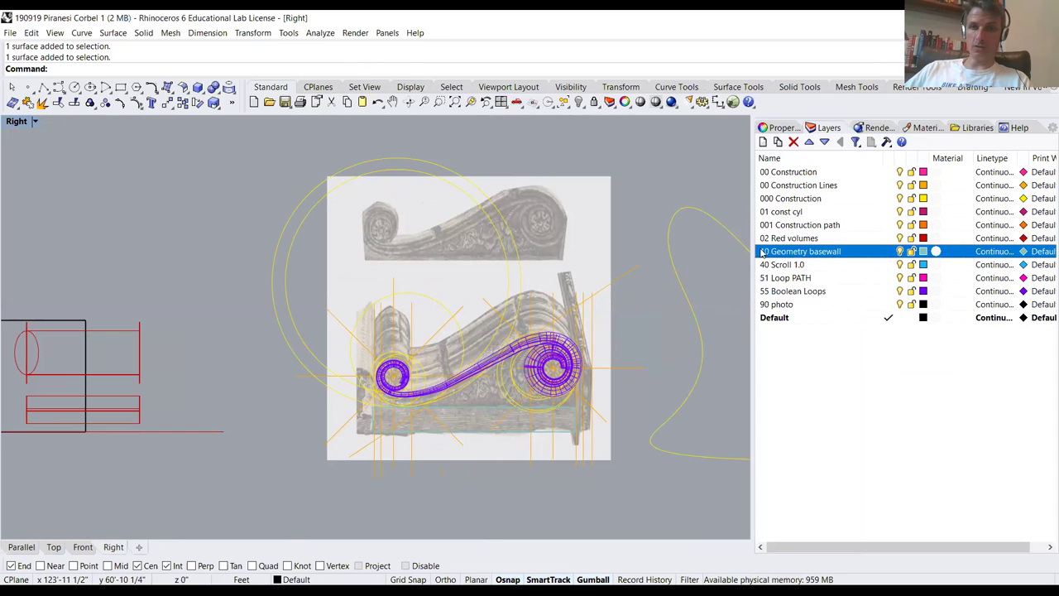
pyautogui.moveTo(873, 227); pyautogui.dragTo(883, 235)
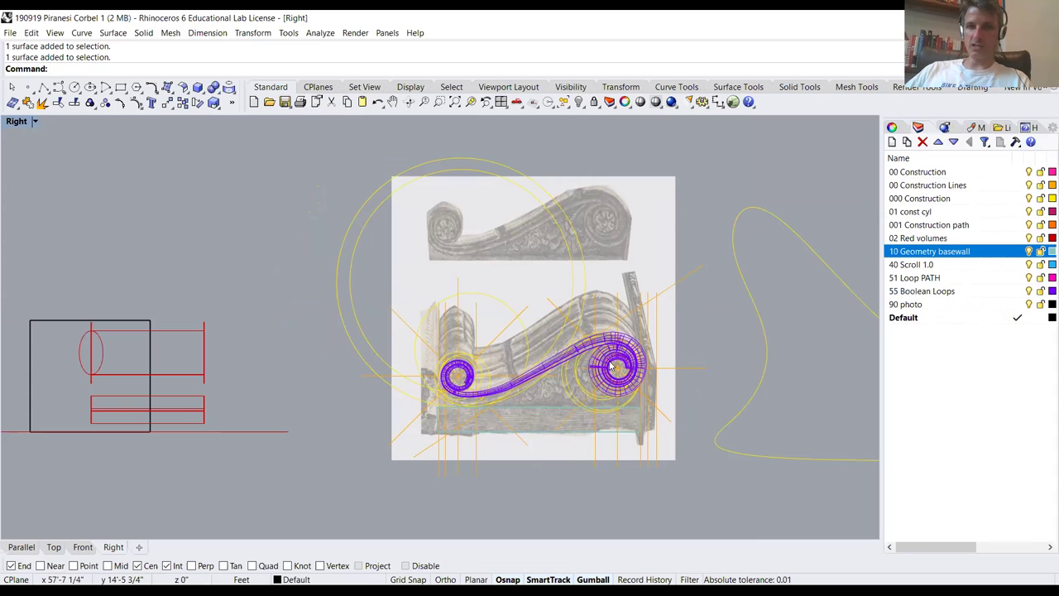
# Restore the four-viewport layout, change the Right viewport to the Left view, and maximize it around the reference picture
pyautogui.scroll(5, 506, 296)
pyautogui.scroll(-5, 499, 377)
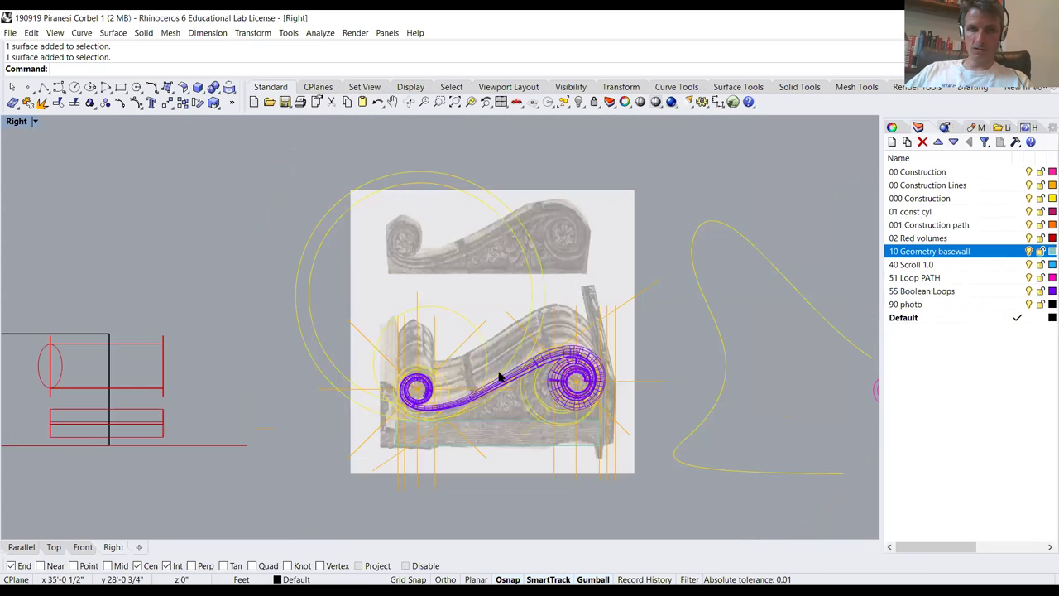
pyautogui.scroll(2, 450, 334)
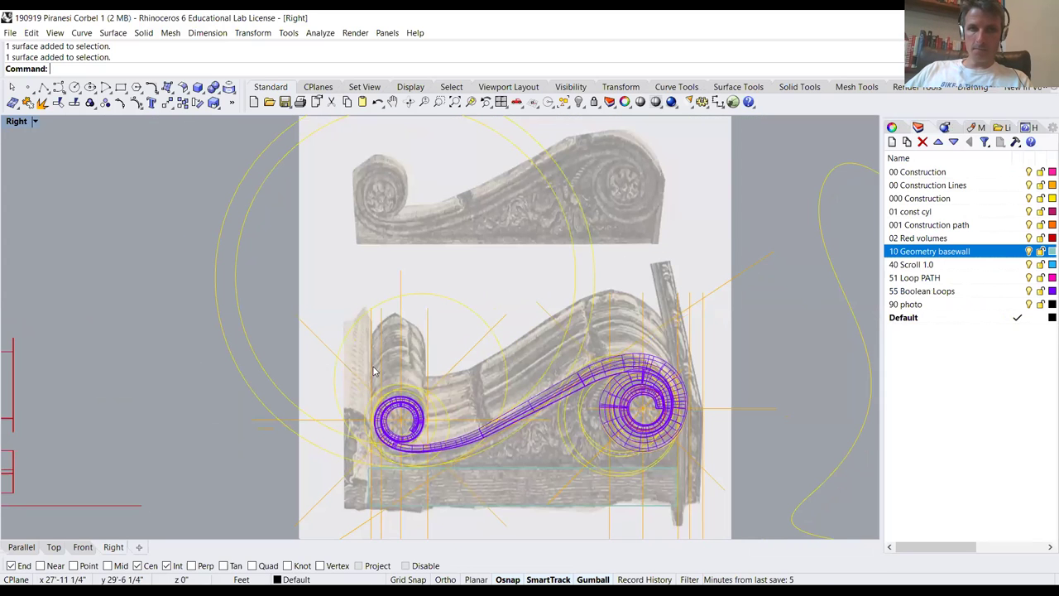
pyautogui.doubleClick(13, 123)
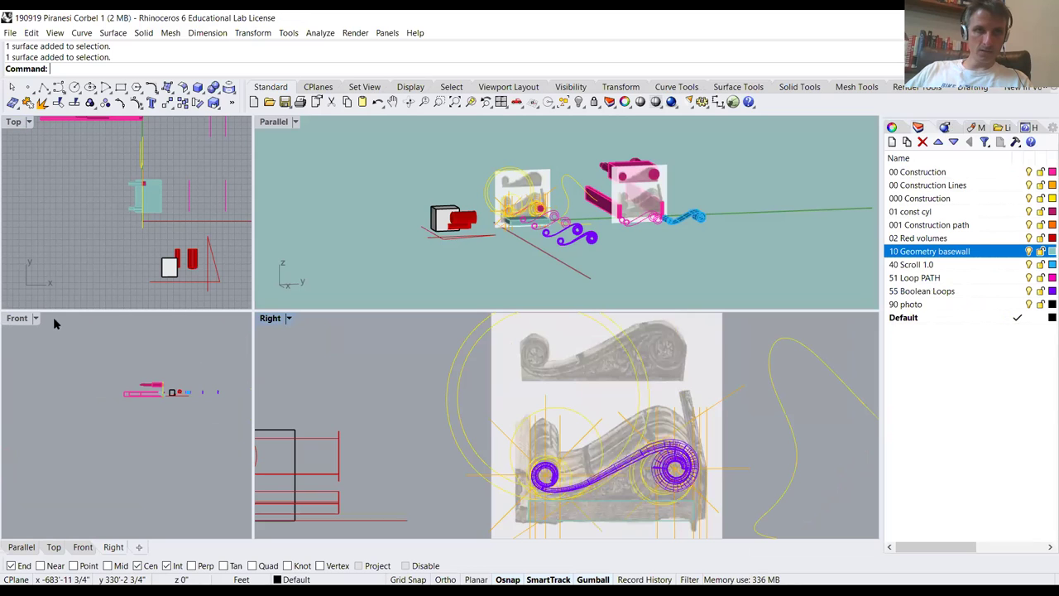
pyautogui.click(288, 319)
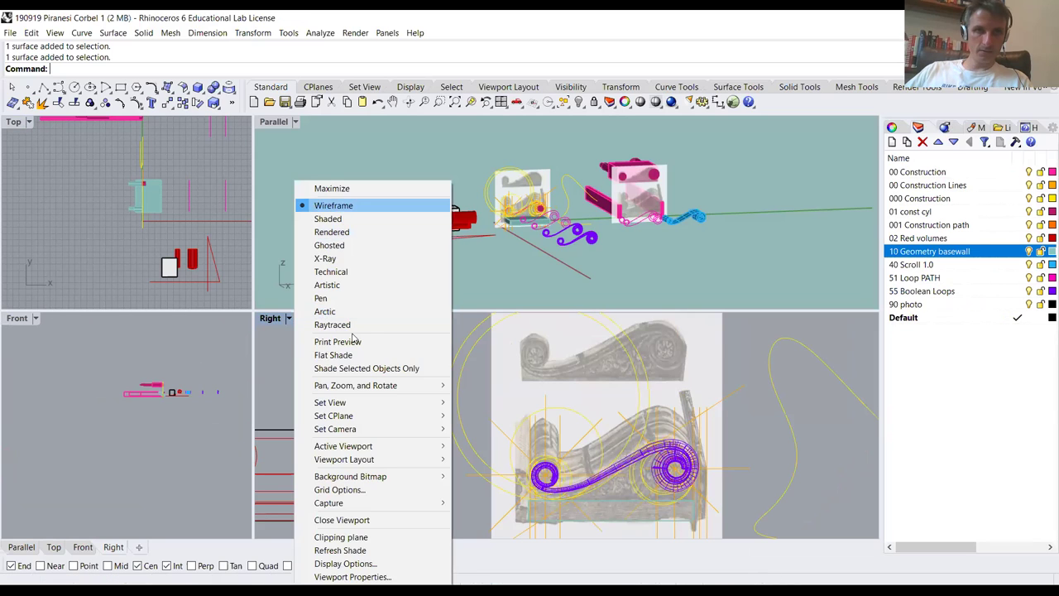
pyautogui.moveTo(382, 402)
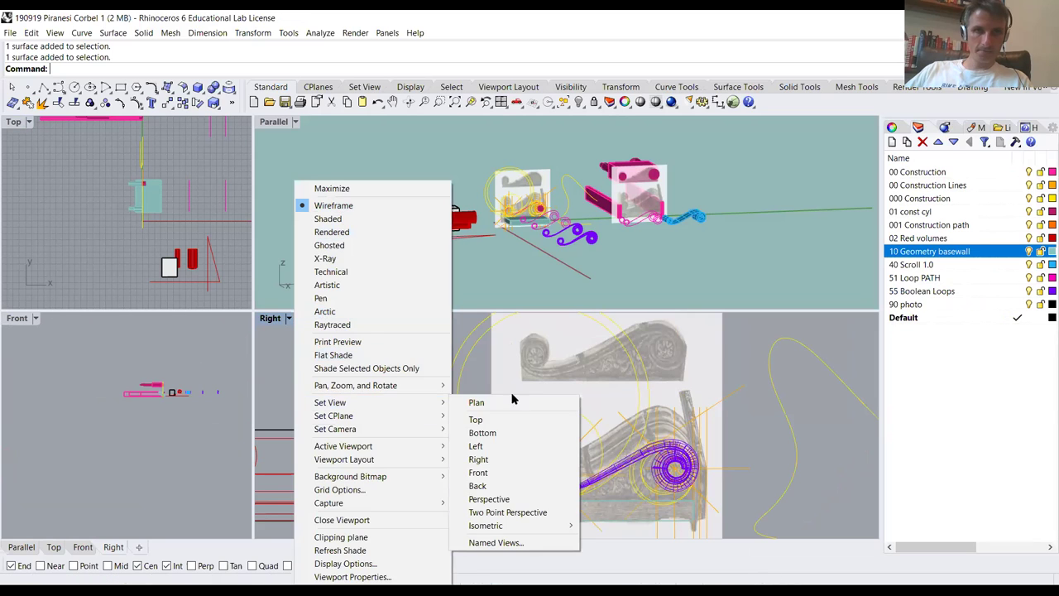
pyautogui.click(527, 447)
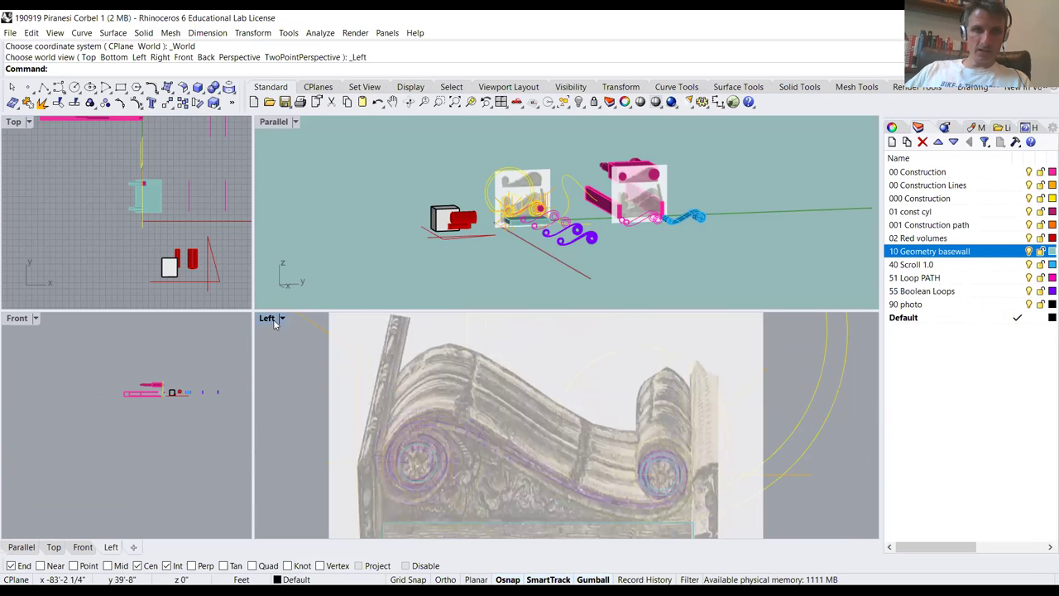
pyautogui.doubleClick(269, 319)
pyautogui.scroll(-3, 576, 264)
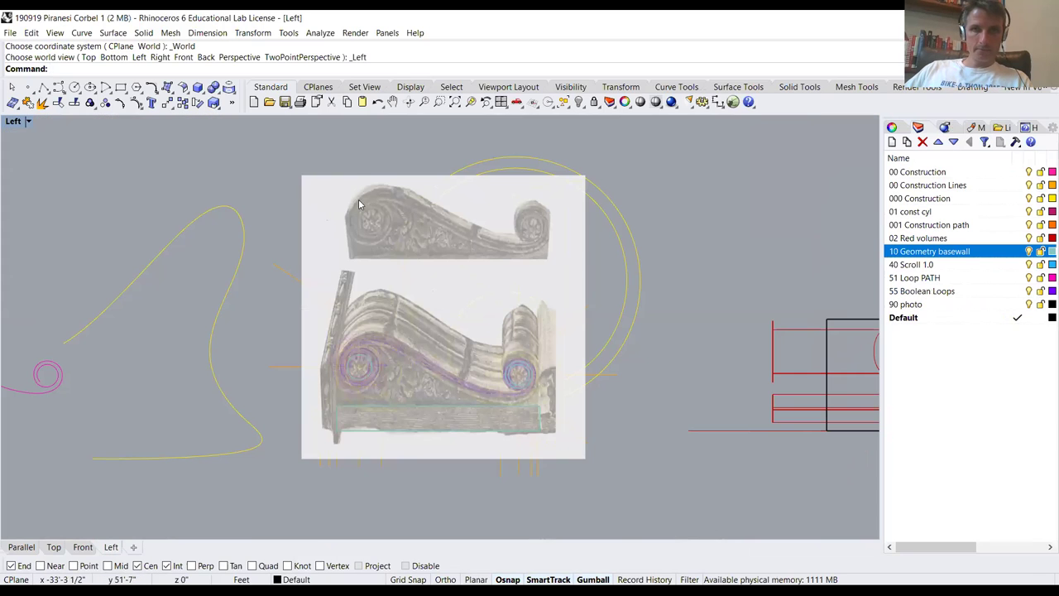
# Select the construction circles and cylinders crossing the reference picture and examine those around the small scroll up close
pyautogui.moveTo(671, 363); pyautogui.dragTo(696, 432)
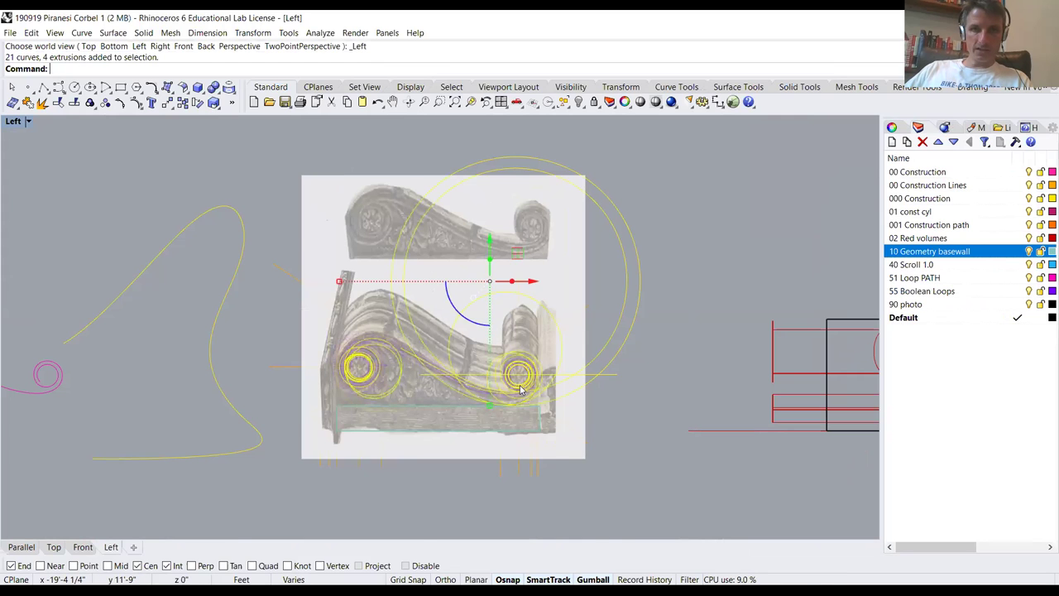
pyautogui.scroll(6, 520, 388)
pyautogui.scroll(6, 530, 329)
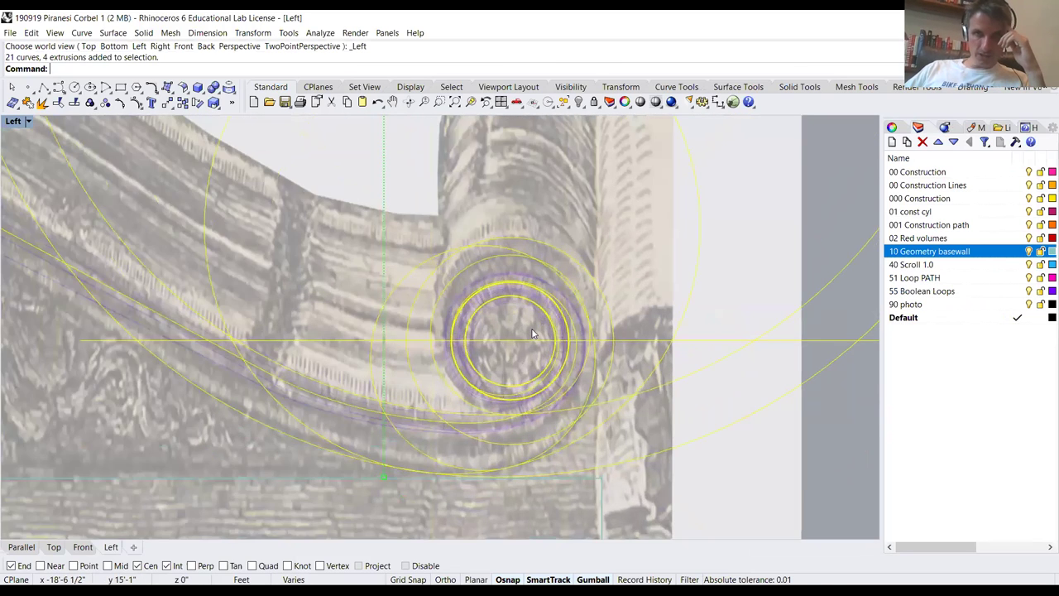
pyautogui.scroll(-2, 547, 325)
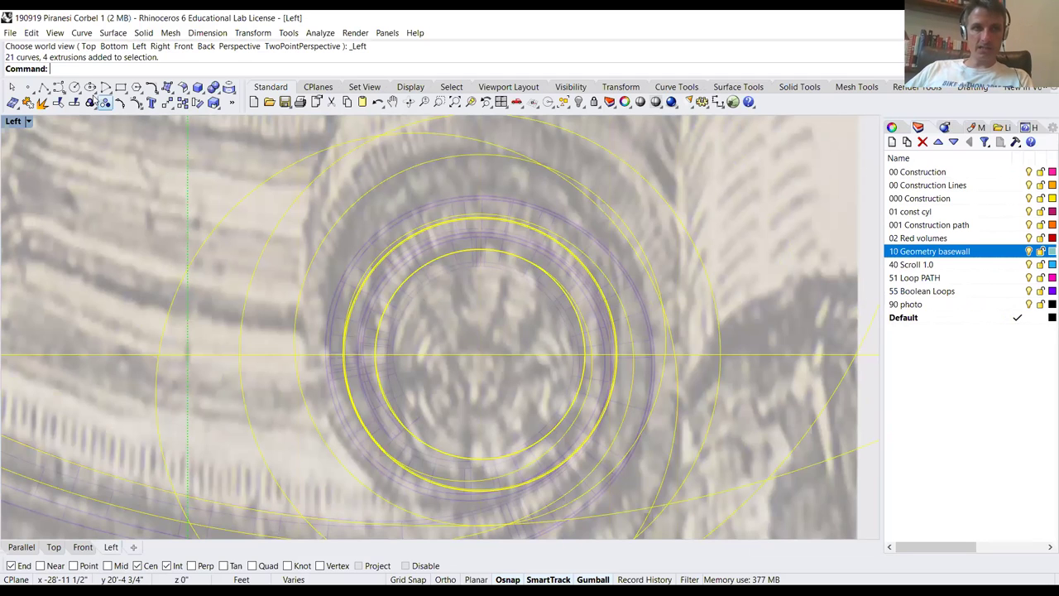
# Start the Circle command and make 00 Construction Lines the current layer
pyautogui.click(75, 87)
pyautogui.click(960, 185)
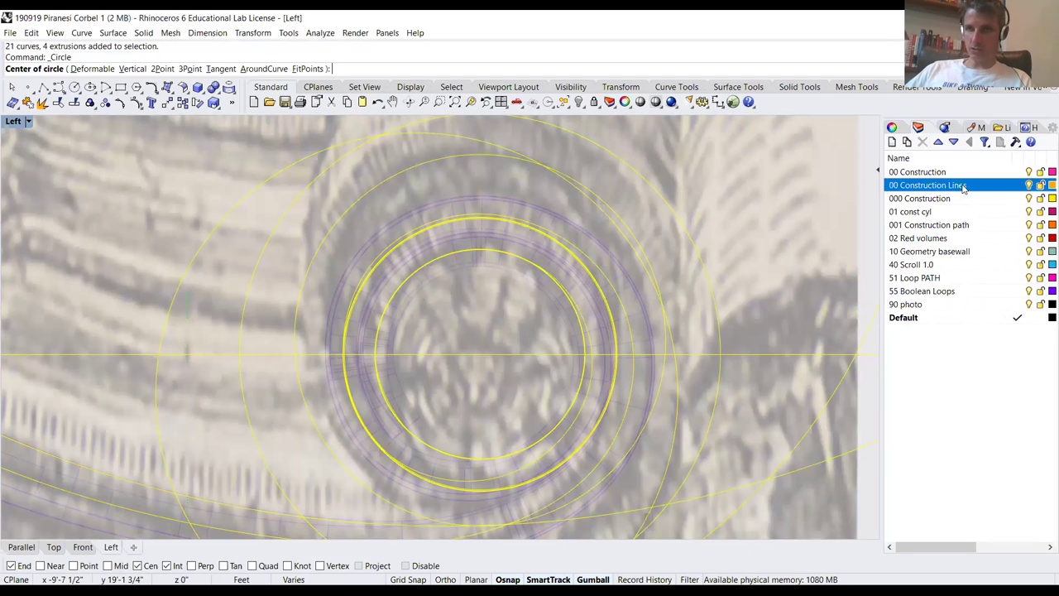
pyautogui.doubleClick(960, 185)
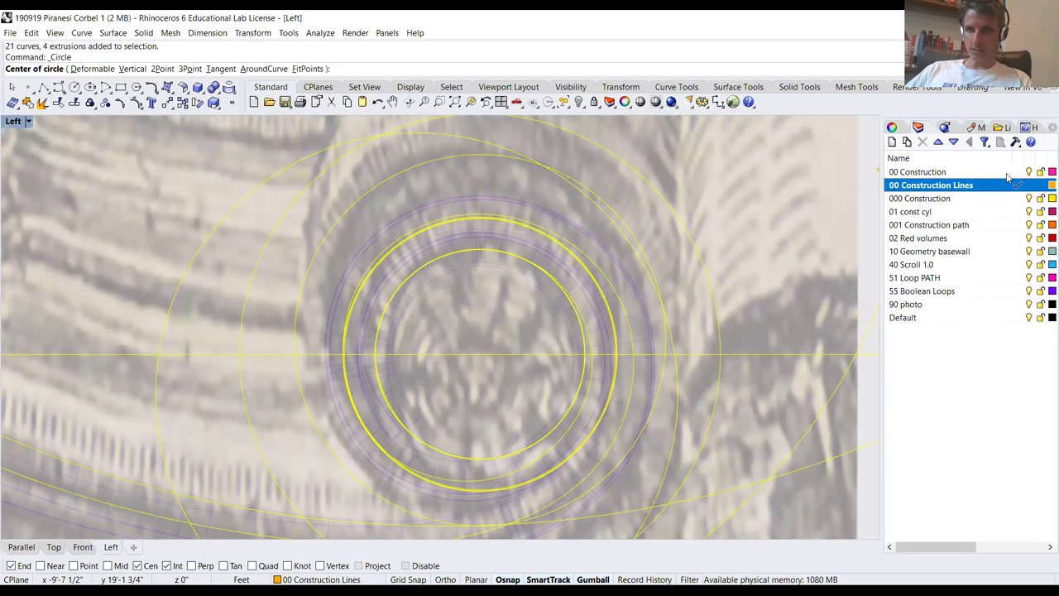
# Draw a three-point circle along the outer rim of the small scroll in the photo, disabling object snaps before placing the third point
pyautogui.click(78, 91)
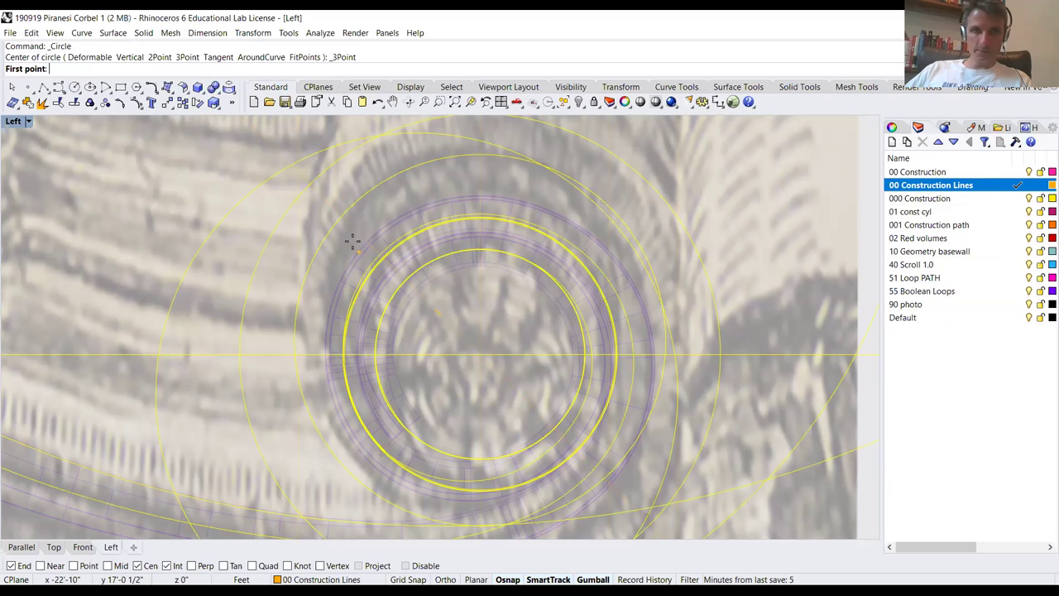
pyautogui.click(329, 289)
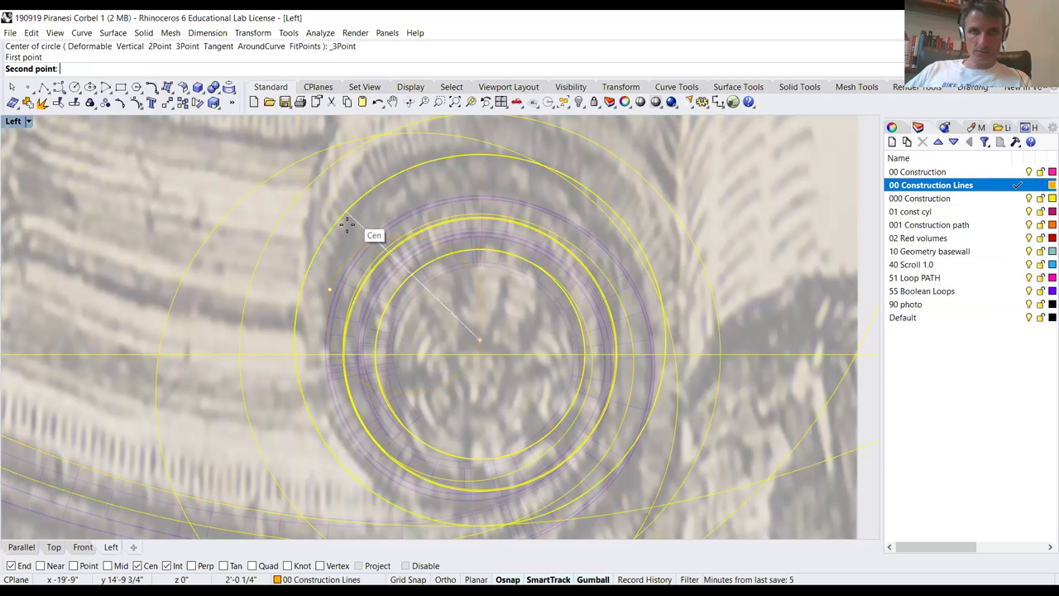
pyautogui.scroll(5, 355, 244)
pyautogui.click(351, 230)
pyautogui.scroll(-6, 327, 248)
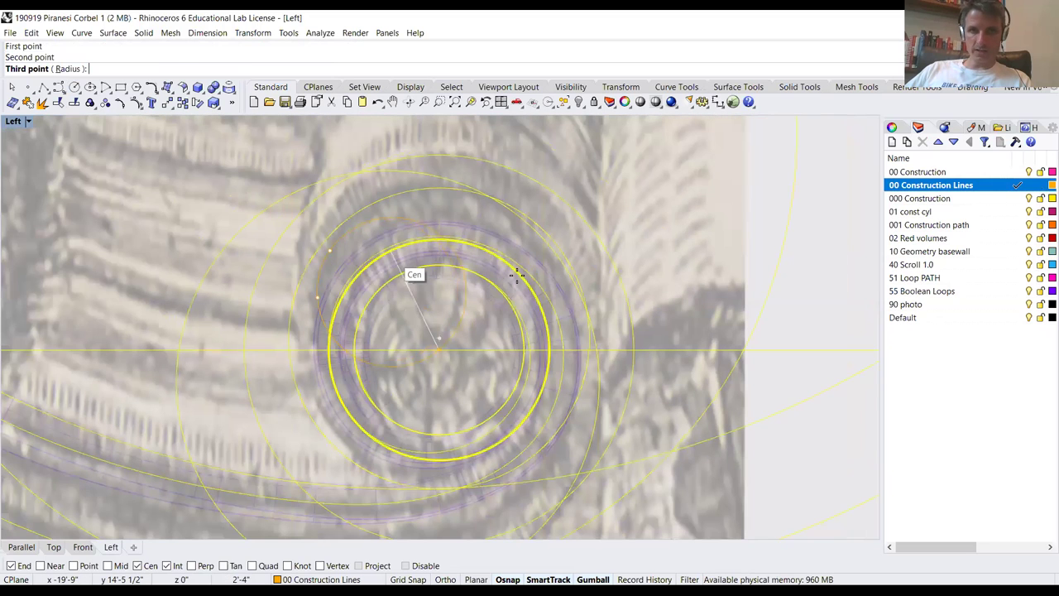
pyautogui.scroll(3, 523, 232)
pyautogui.scroll(2, 531, 242)
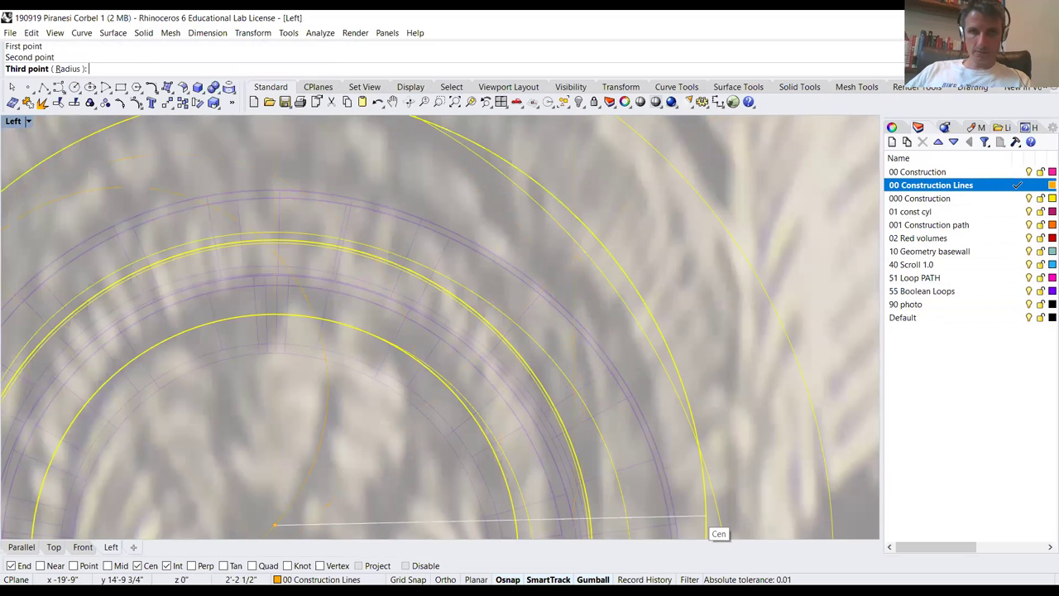
pyautogui.press('alt')
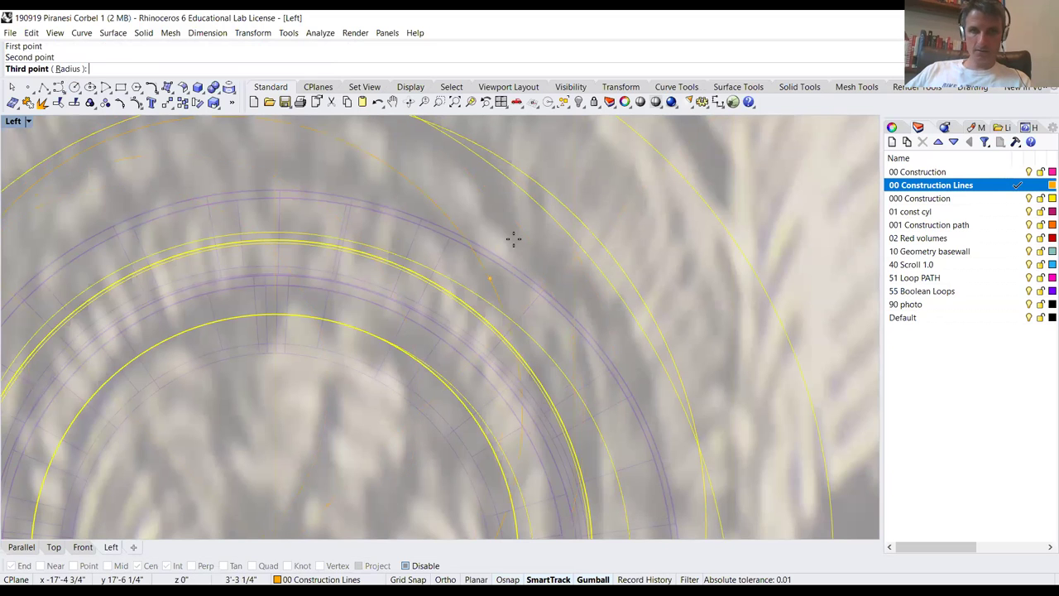
pyautogui.scroll(-3, 513, 237)
pyautogui.scroll(3, 570, 314)
pyautogui.scroll(-2, 530, 293)
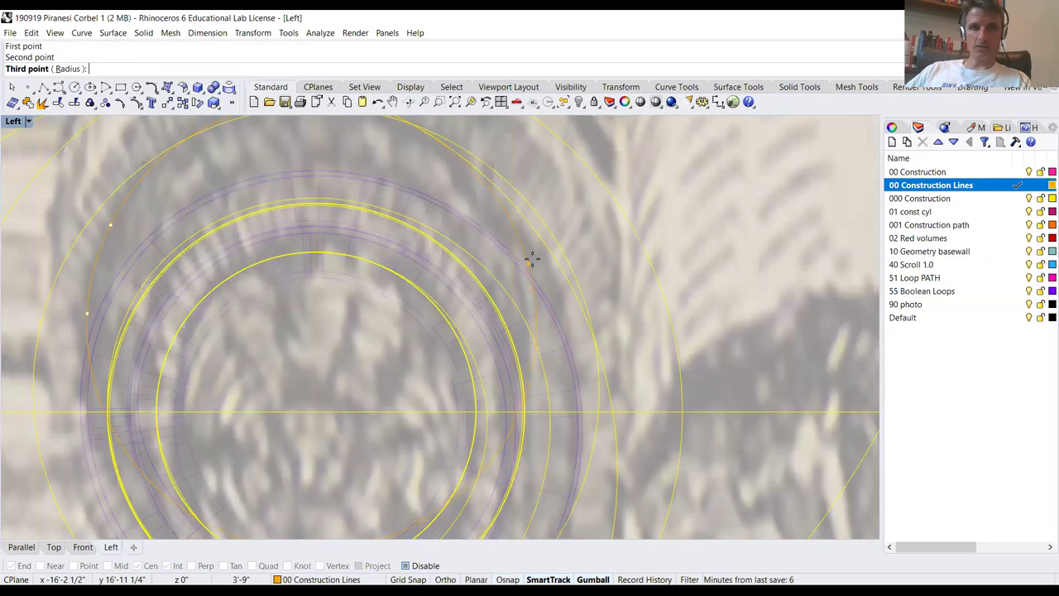
pyautogui.scroll(-2, 531, 259)
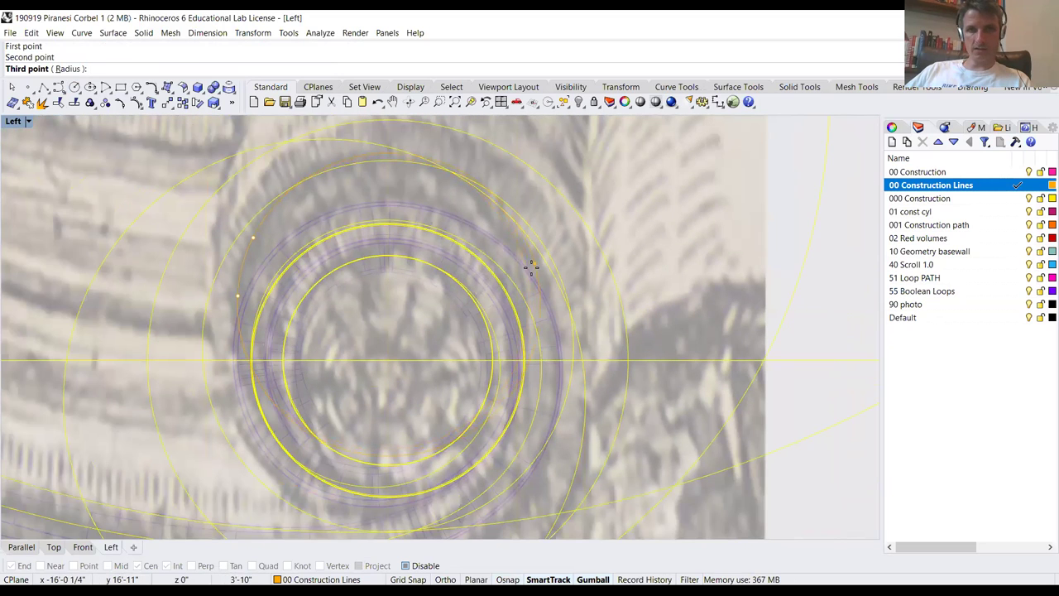
pyautogui.click(533, 276)
pyautogui.press('Escape')
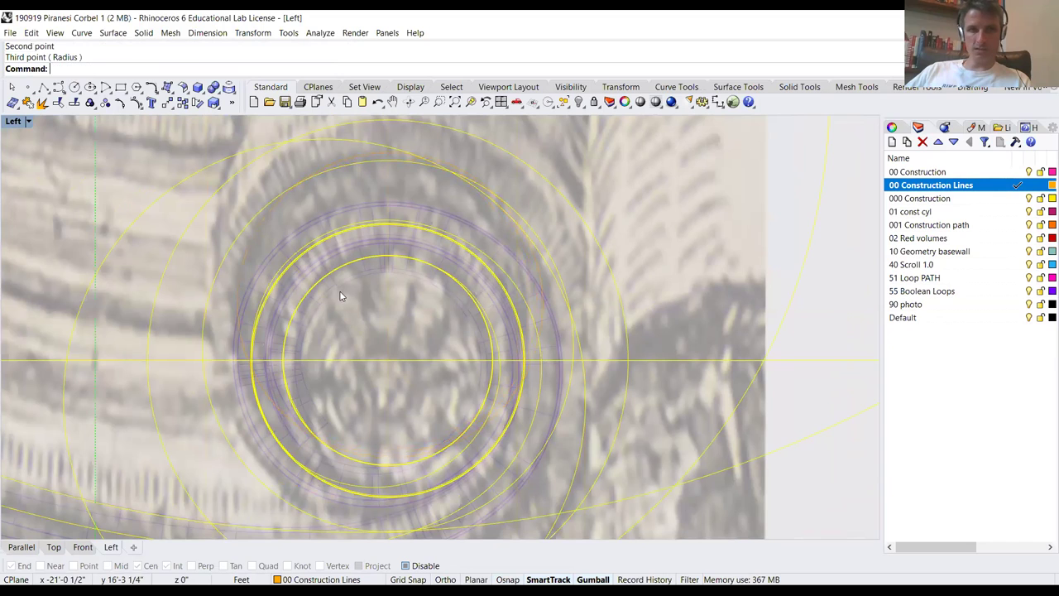
# Draw a smaller three-point circle around the rosette's centre inside the small scroll
pyautogui.press('Return')
pyautogui.scroll(3, 371, 333)
pyautogui.click(377, 319)
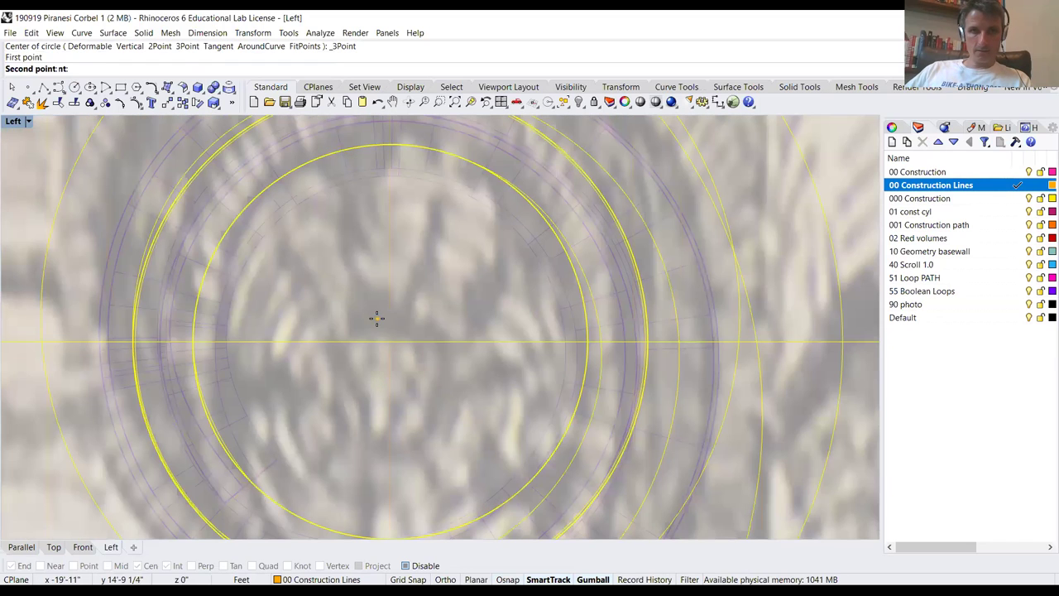
pyautogui.click(399, 445)
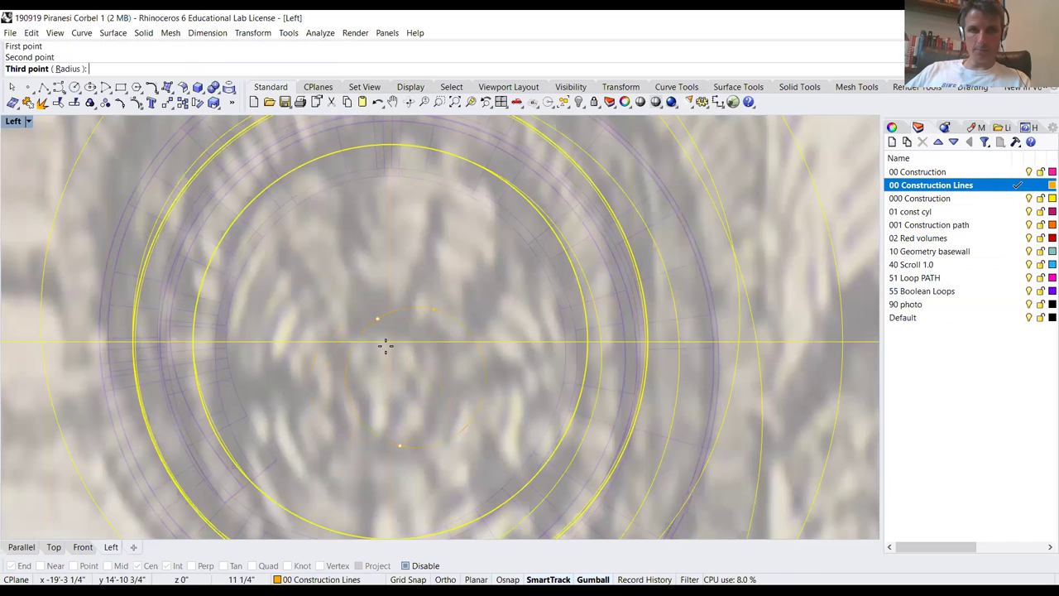
pyautogui.press('Escape')
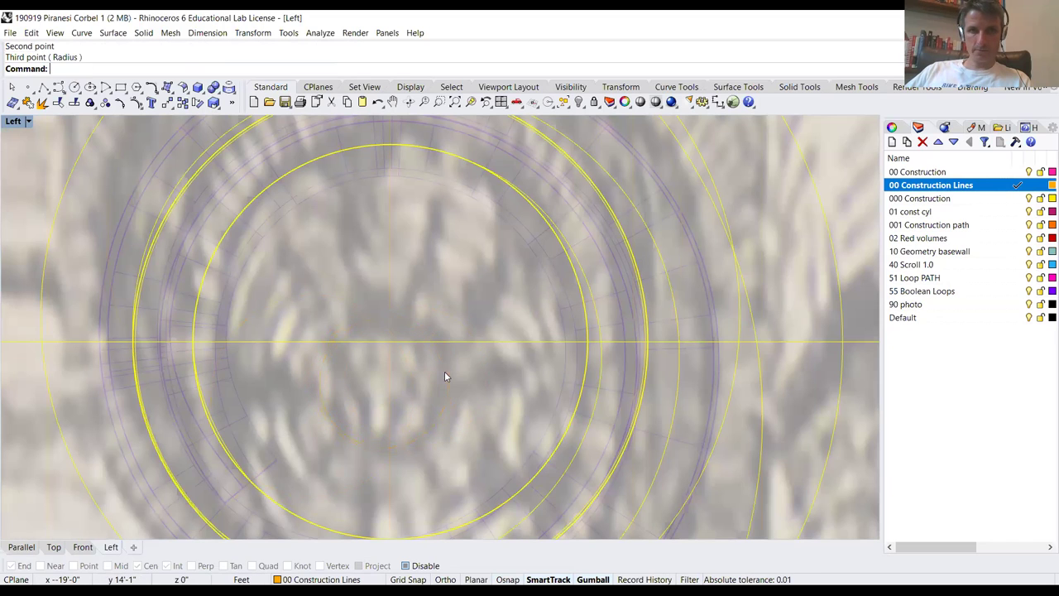
# Draw a three-point circle following the curved top of the rolled end above the small scroll
pyautogui.press('Return')
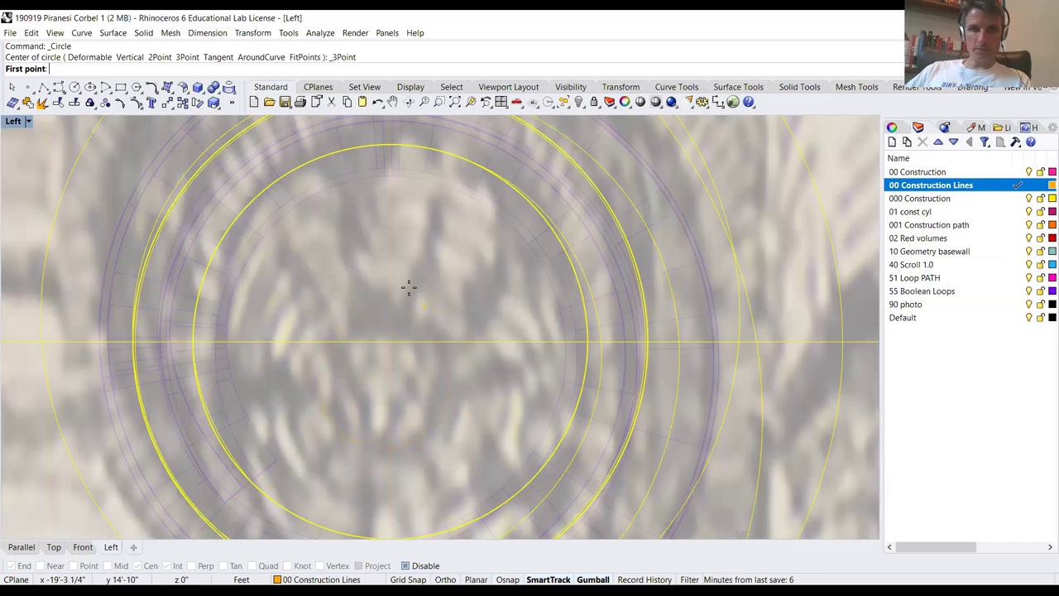
pyautogui.scroll(-3, 406, 286)
pyautogui.scroll(-3, 414, 293)
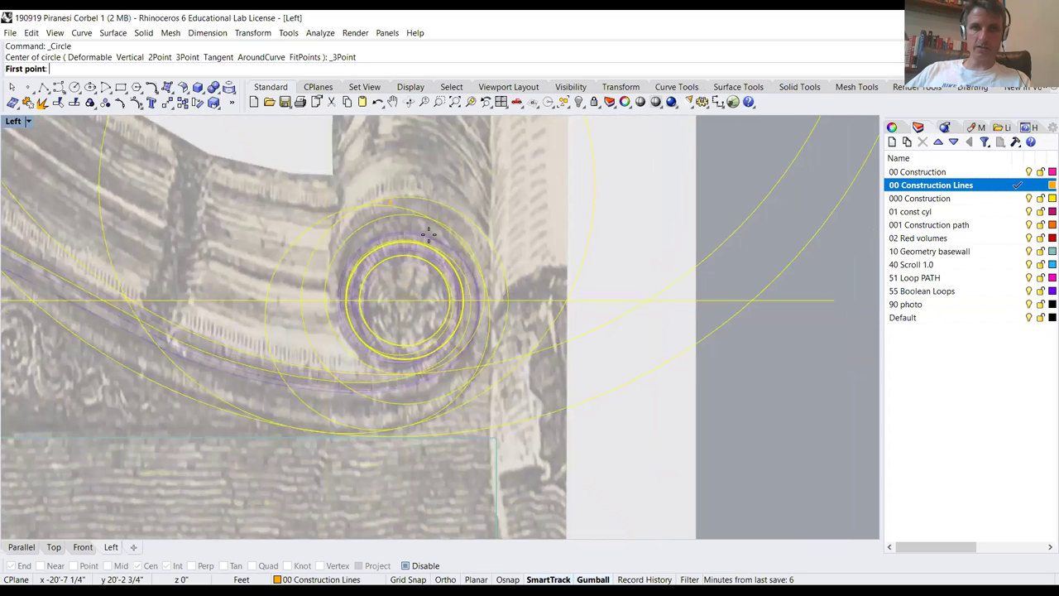
pyautogui.scroll(-2, 427, 235)
pyautogui.scroll(2, 383, 277)
pyautogui.scroll(-3, 413, 265)
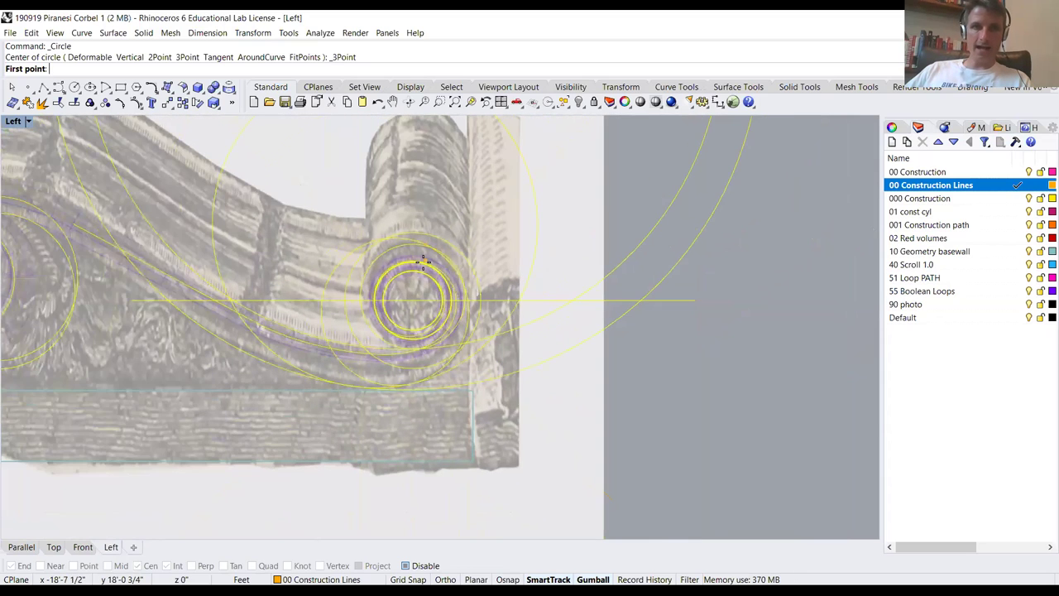
pyautogui.scroll(3, 396, 129)
pyautogui.scroll(3, 397, 128)
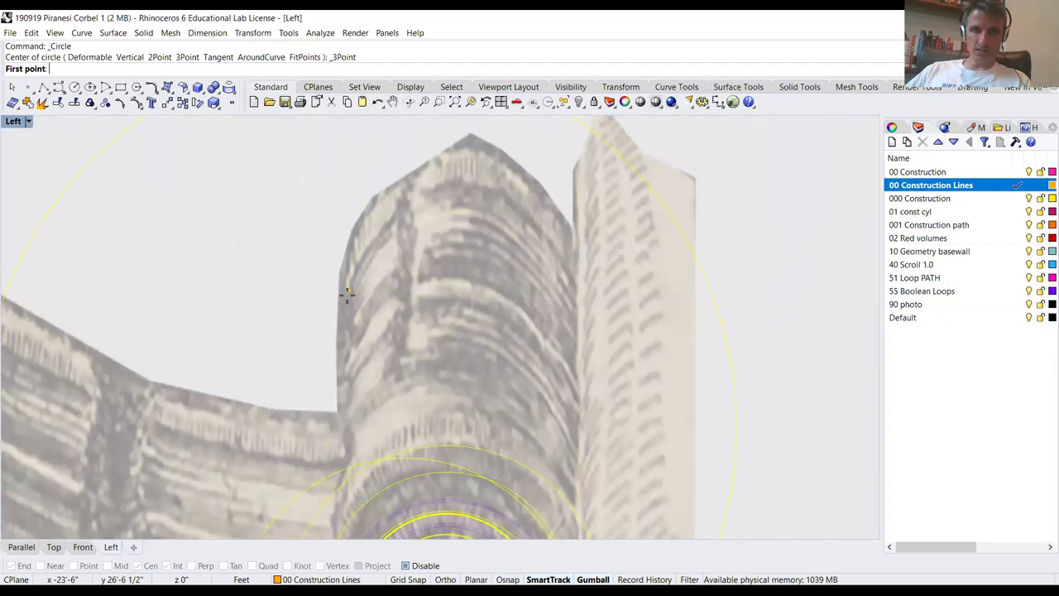
pyautogui.click(347, 295)
pyautogui.click(432, 190)
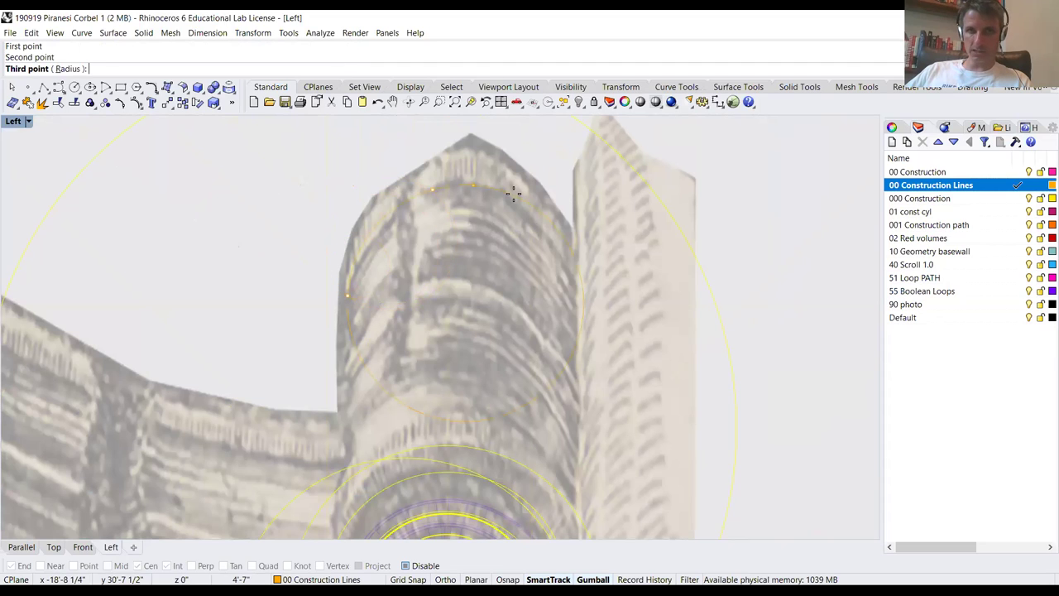
pyautogui.click(521, 211)
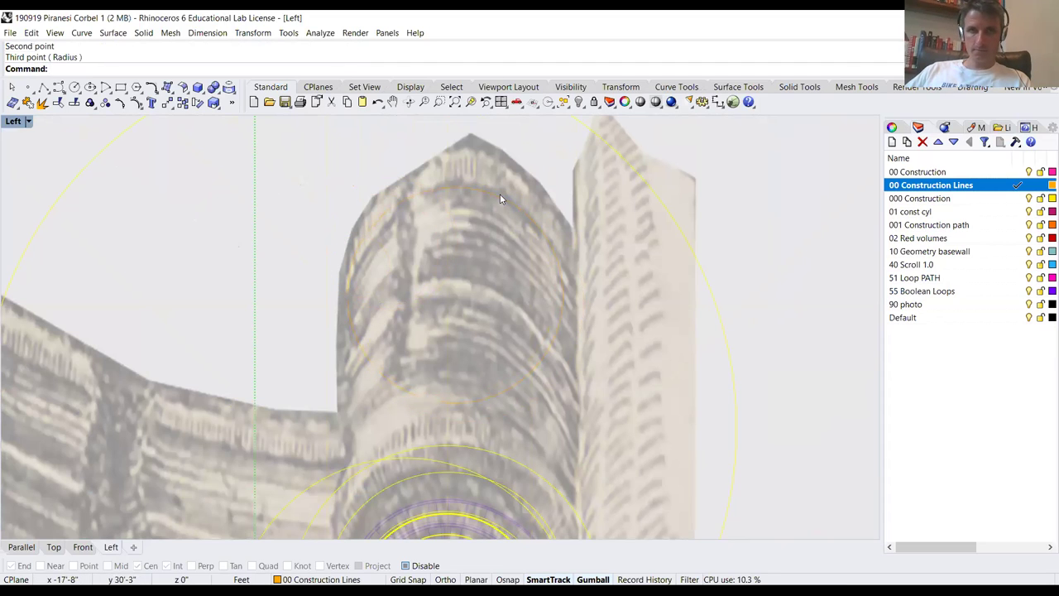
# Copy the rolled end's construction circle several times straight down with Ortho on, matching the photo's carved bands above the small scroll
pyautogui.click(497, 199)
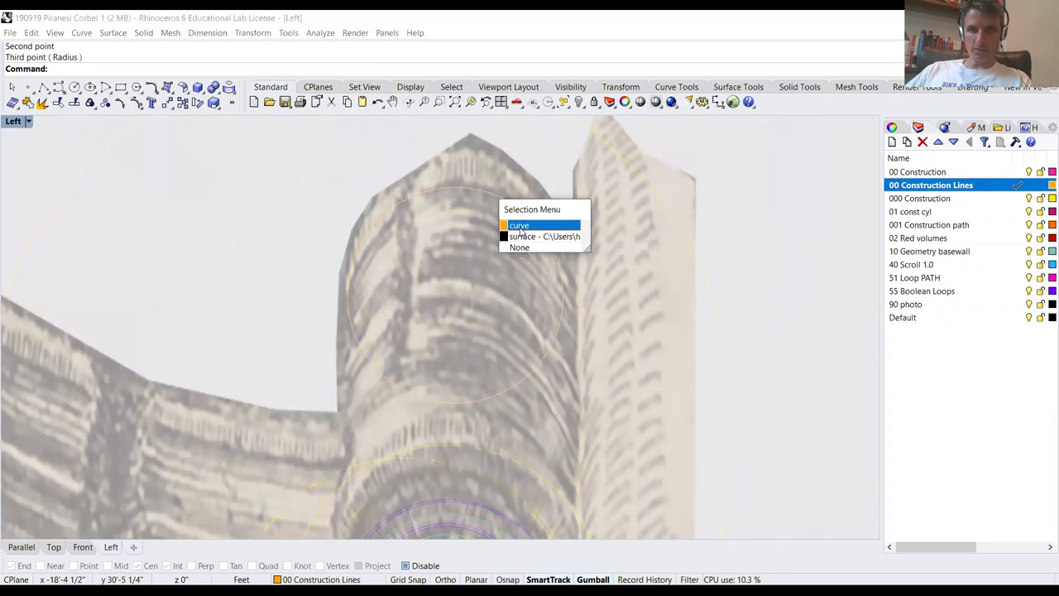
pyautogui.click(521, 227)
pyautogui.write('copy')
pyautogui.press('Return')
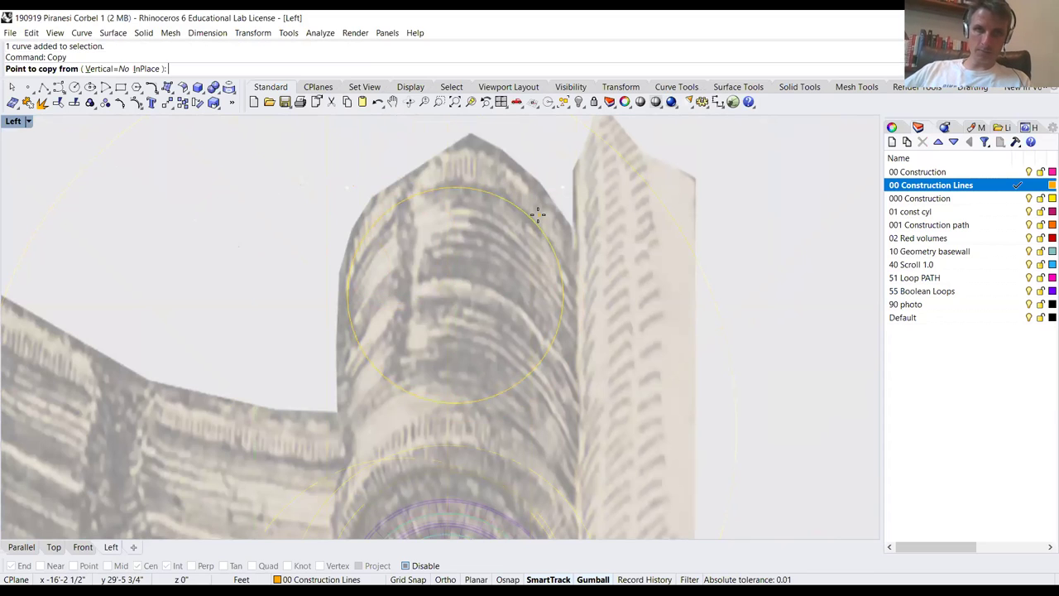
pyautogui.click(503, 226)
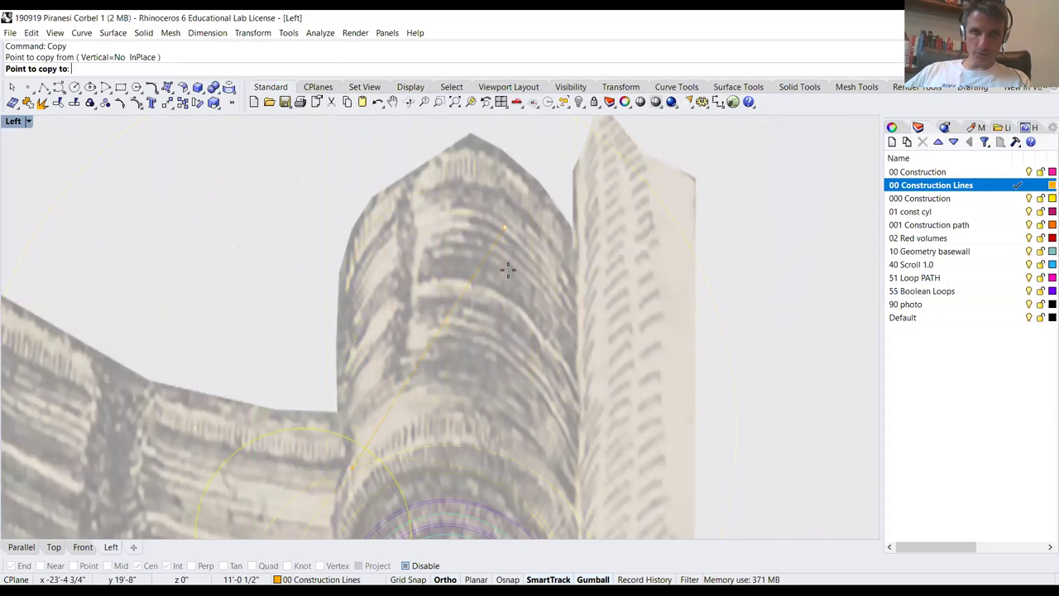
pyautogui.click(525, 315)
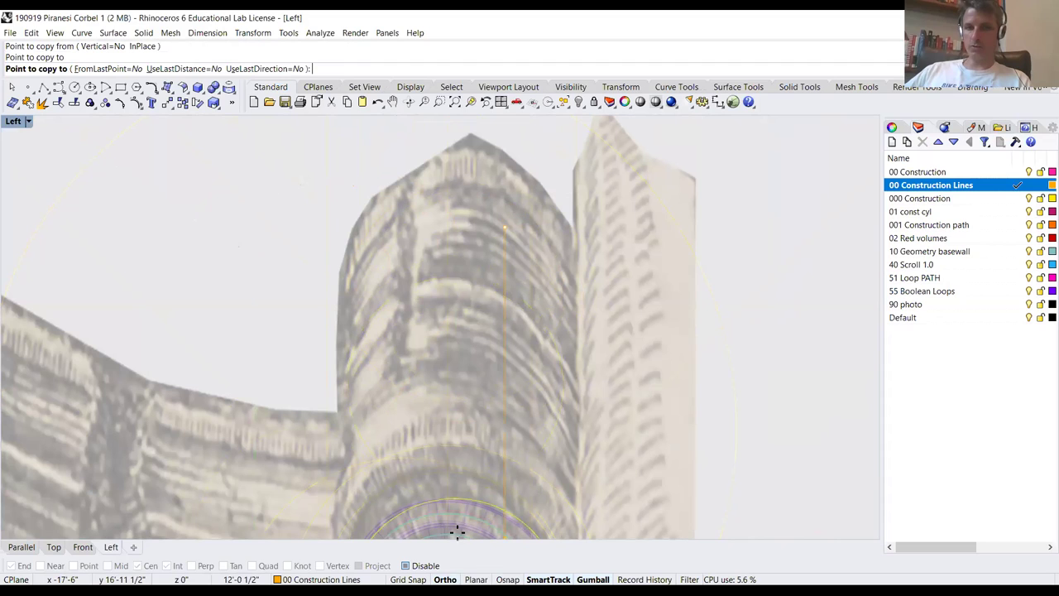
pyautogui.click(477, 325)
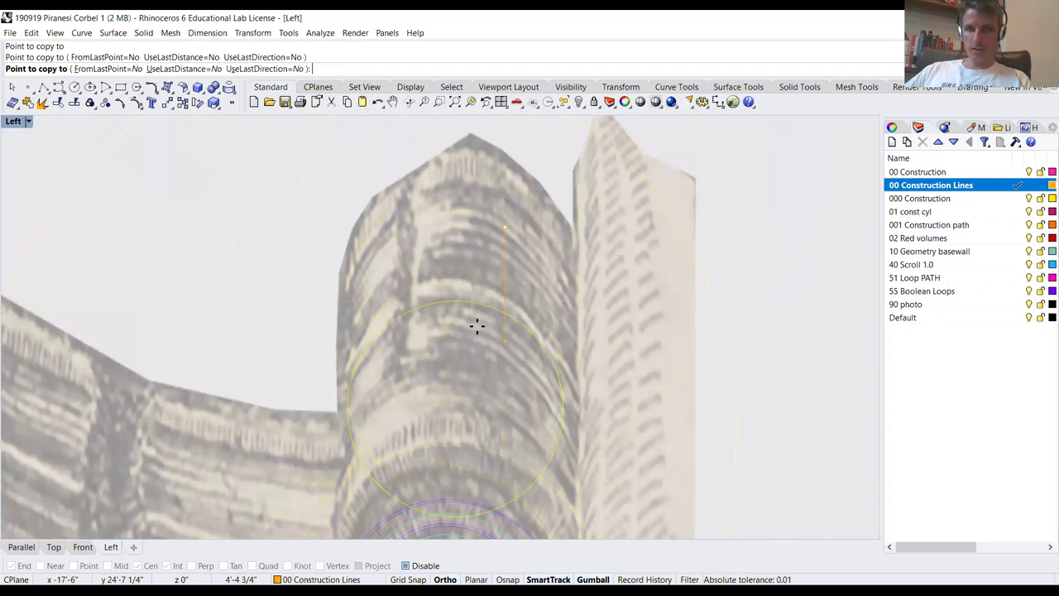
pyautogui.click(478, 304)
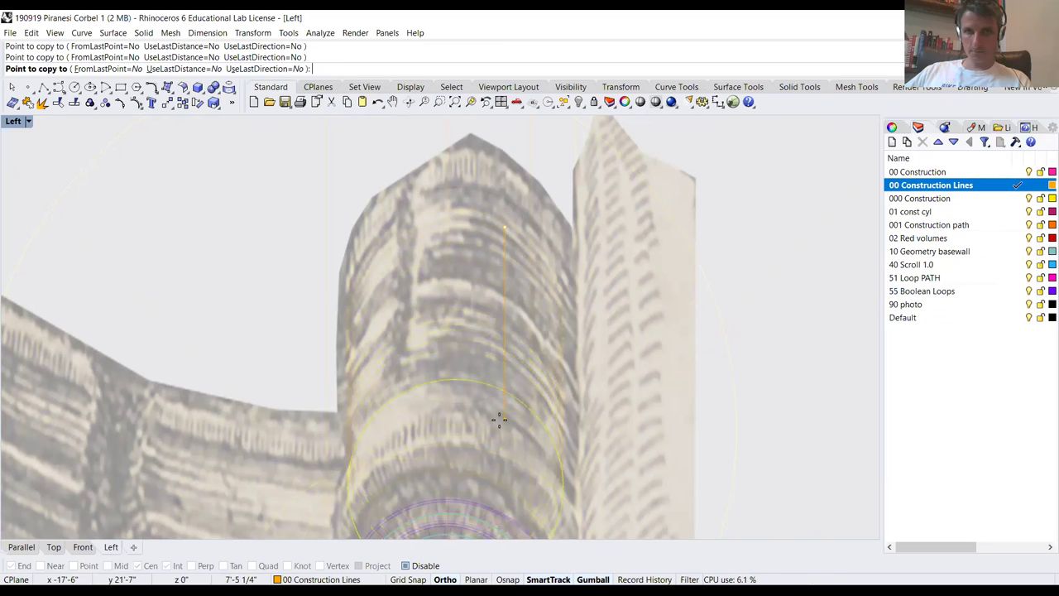
pyautogui.press('Escape')
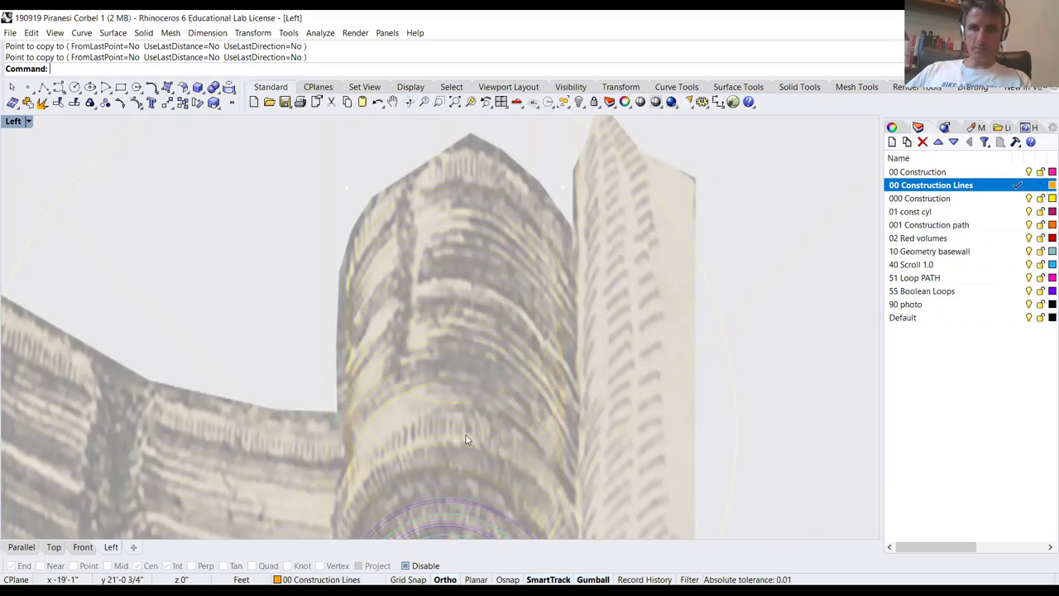
# Switch the viewport from the Left to the Right view to see the copied circles and scroll geometry over the photo
pyautogui.scroll(-5, 527, 278)
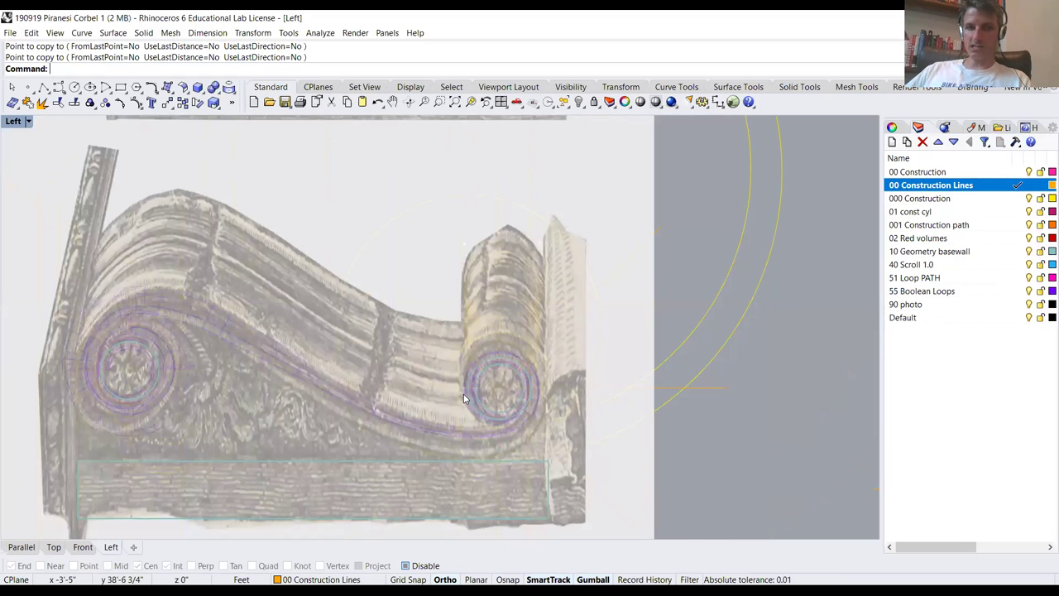
pyautogui.click(28, 121)
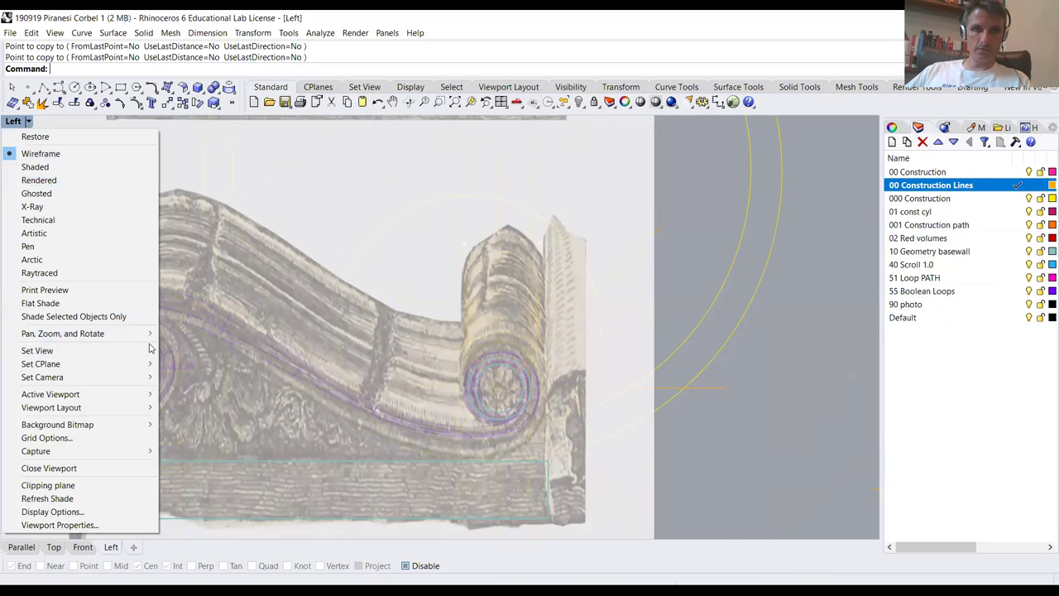
pyautogui.moveTo(124, 351)
pyautogui.click(196, 409)
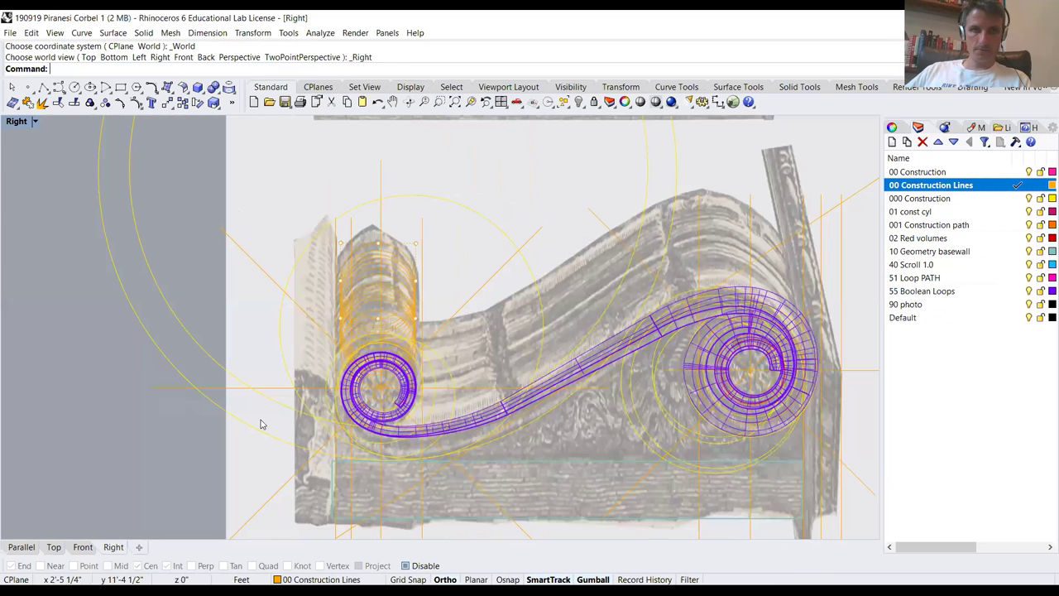
pyautogui.scroll(5, 402, 313)
pyautogui.scroll(-3, 359, 315)
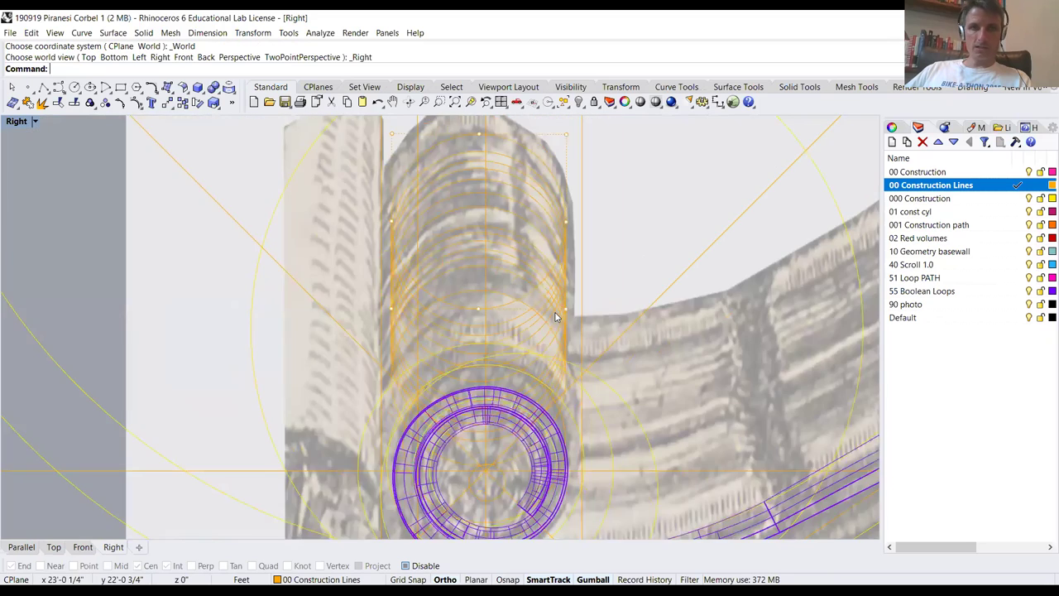
pyautogui.scroll(-5, 347, 439)
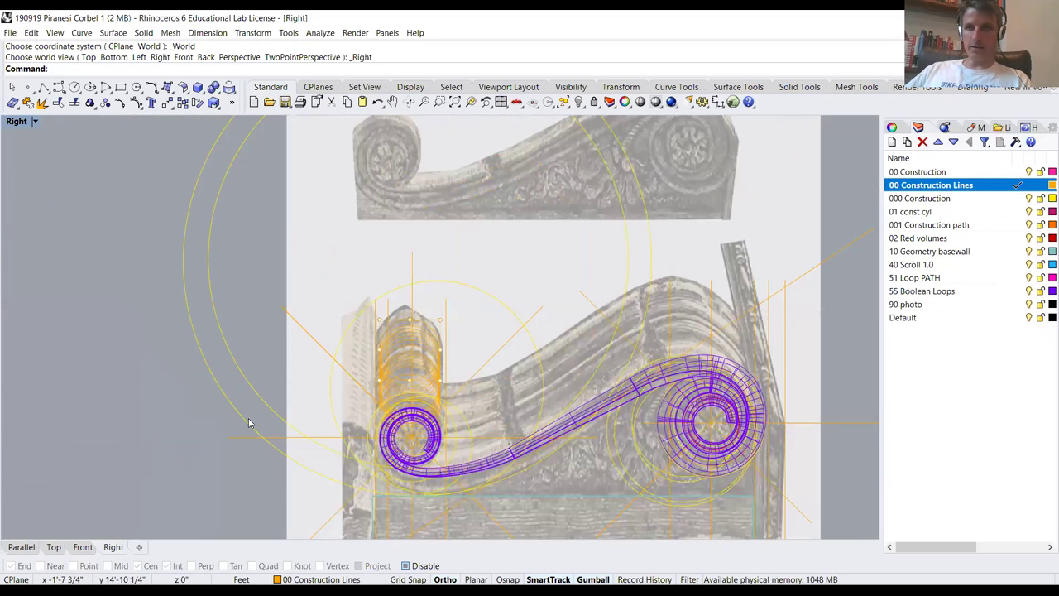
# Select the reference photo surface and toggle the visibility of the 90 photo layer off and back on
pyautogui.click(303, 285)
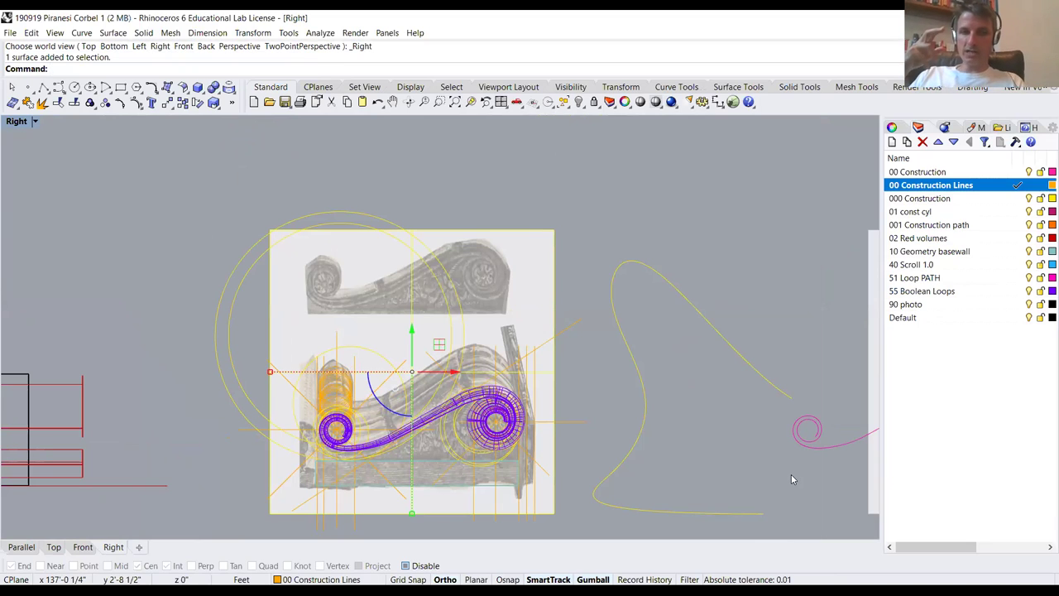
pyautogui.click(676, 195)
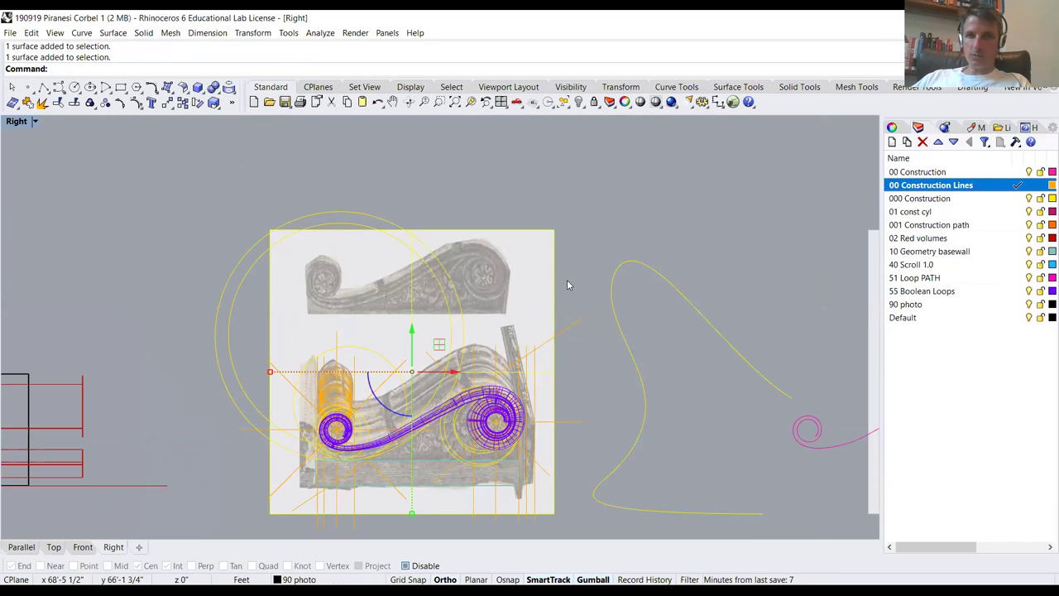
pyautogui.click(1029, 304)
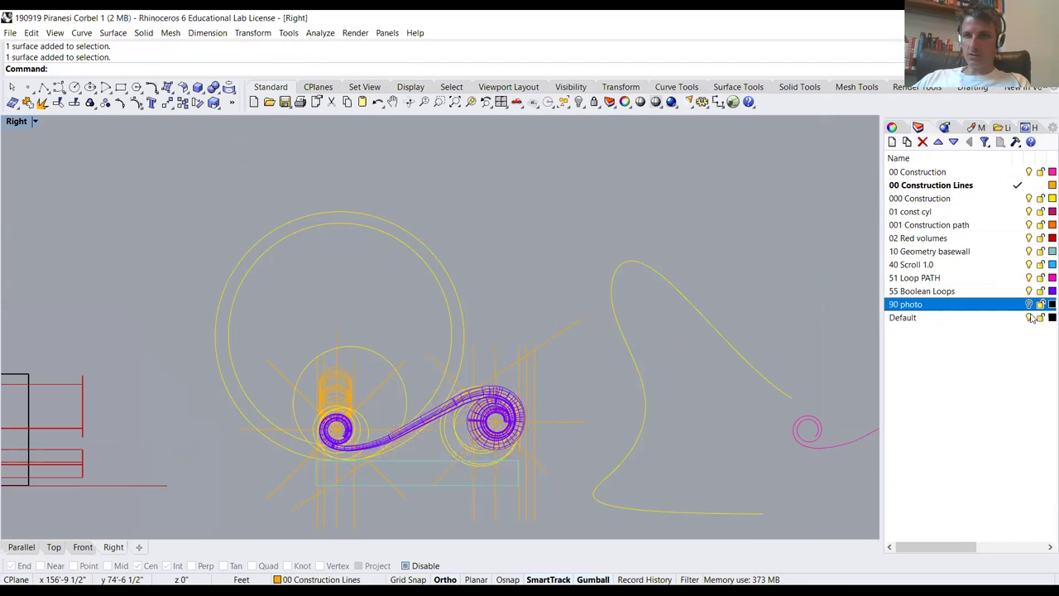
pyautogui.click(1029, 304)
pyautogui.click(551, 267)
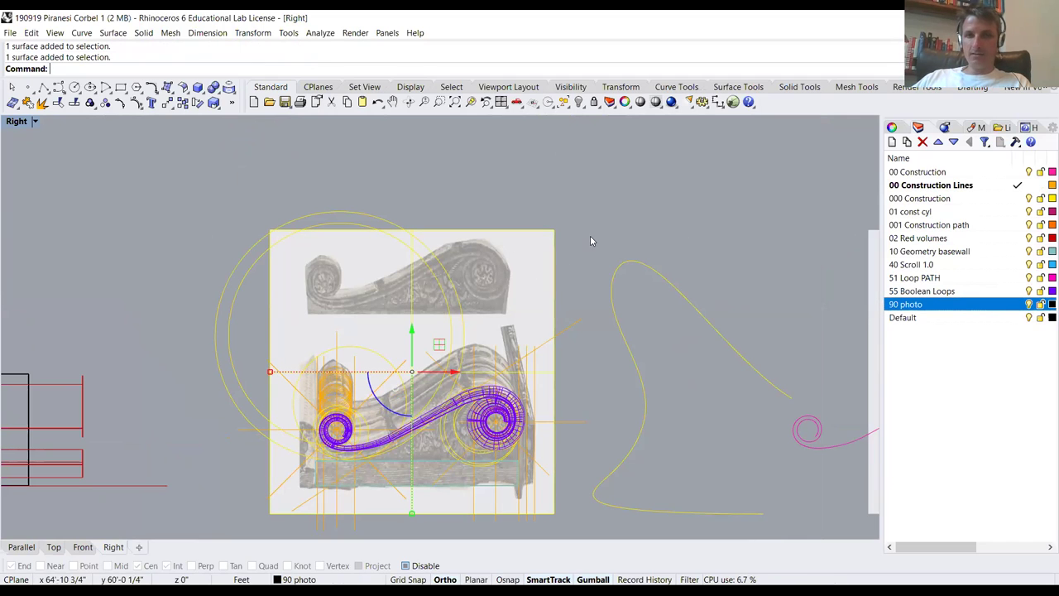
# Lock the 90 photo layer to prevent selecting the photo, and turn the layer off
pyautogui.click(1041, 306)
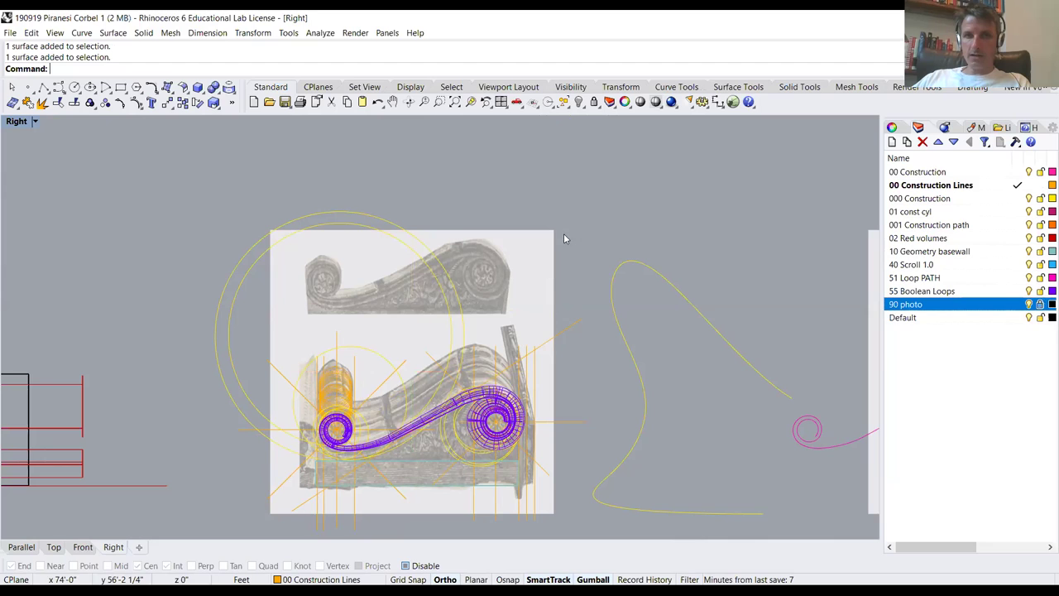
pyautogui.moveTo(578, 202); pyautogui.dragTo(516, 296)
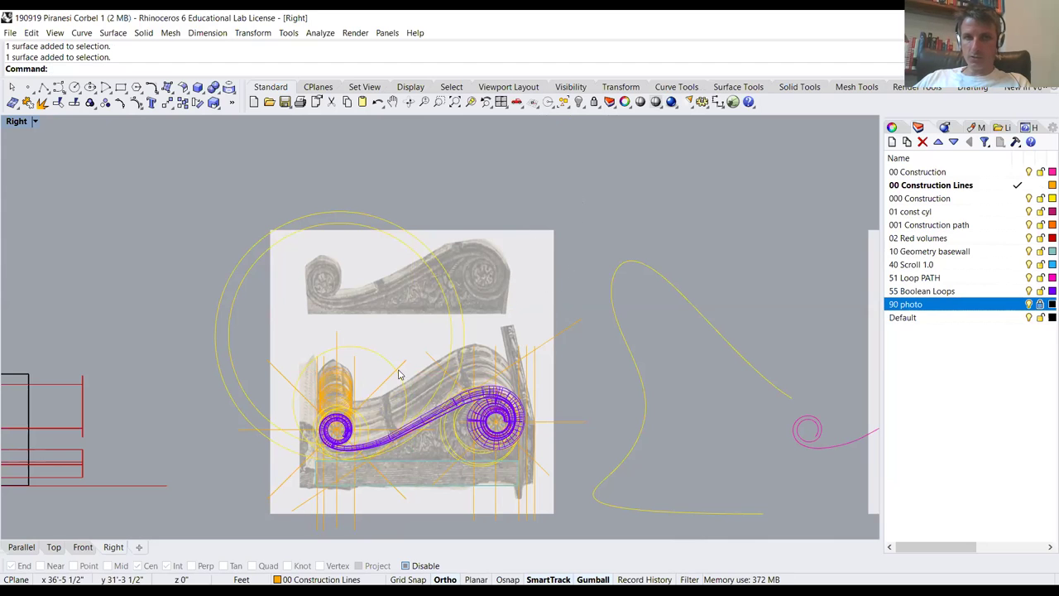
pyautogui.click(1028, 304)
# Examine the construction lines and circles around both scrolls, selecting the diagonal line and the circle around the small scroll
pyautogui.scroll(5, 362, 491)
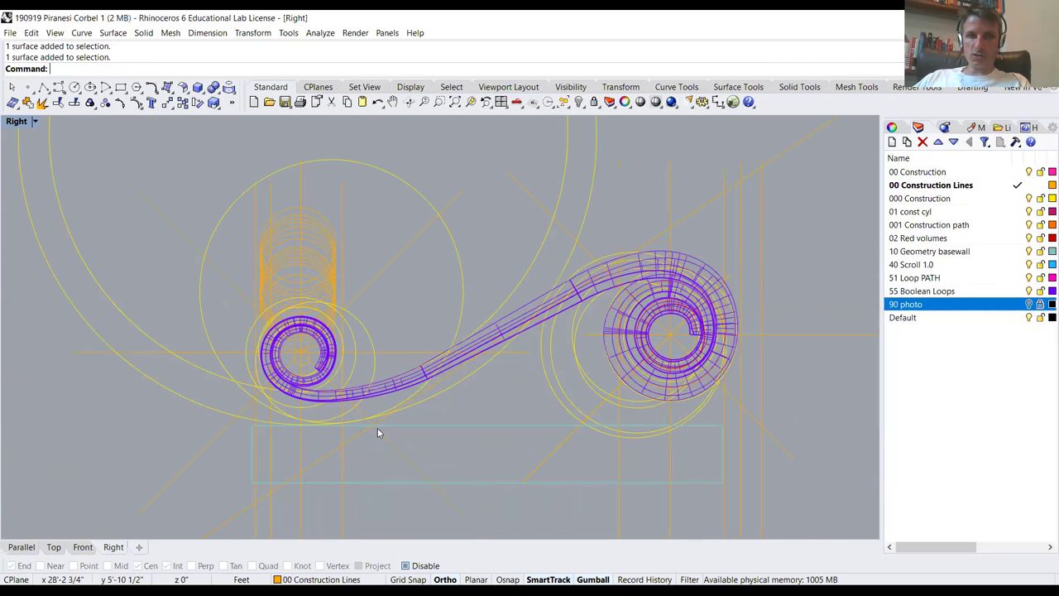
pyautogui.scroll(2, 374, 389)
pyautogui.scroll(-1, 439, 425)
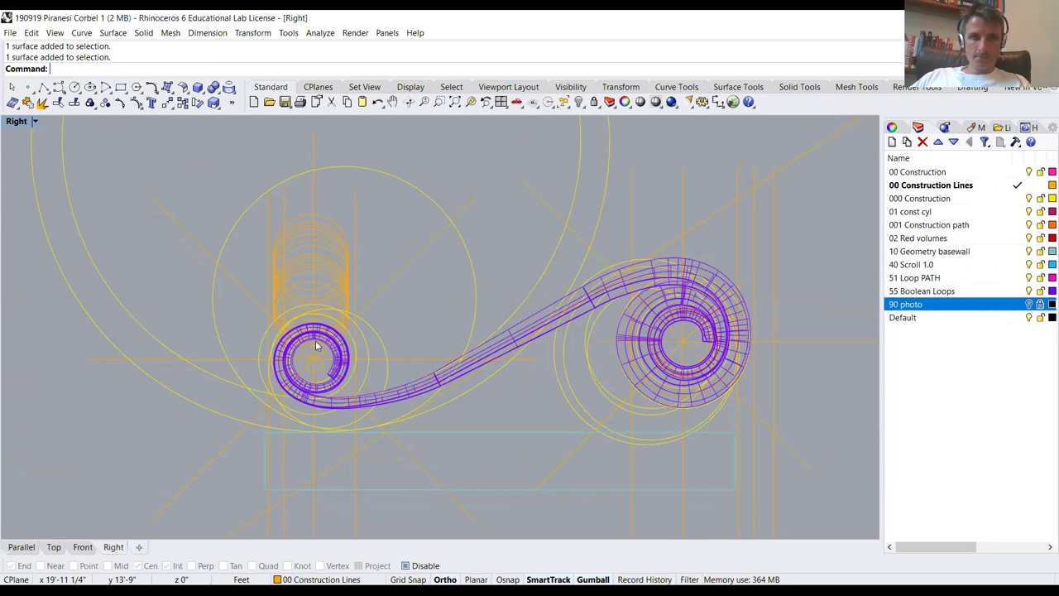
pyautogui.scroll(-2, 293, 379)
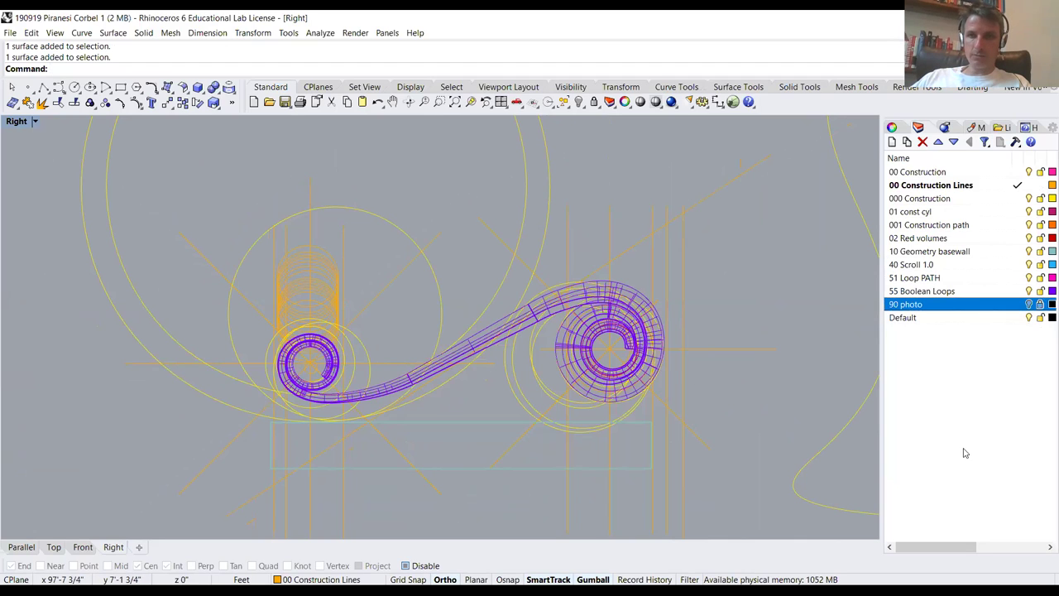
pyautogui.click(380, 296)
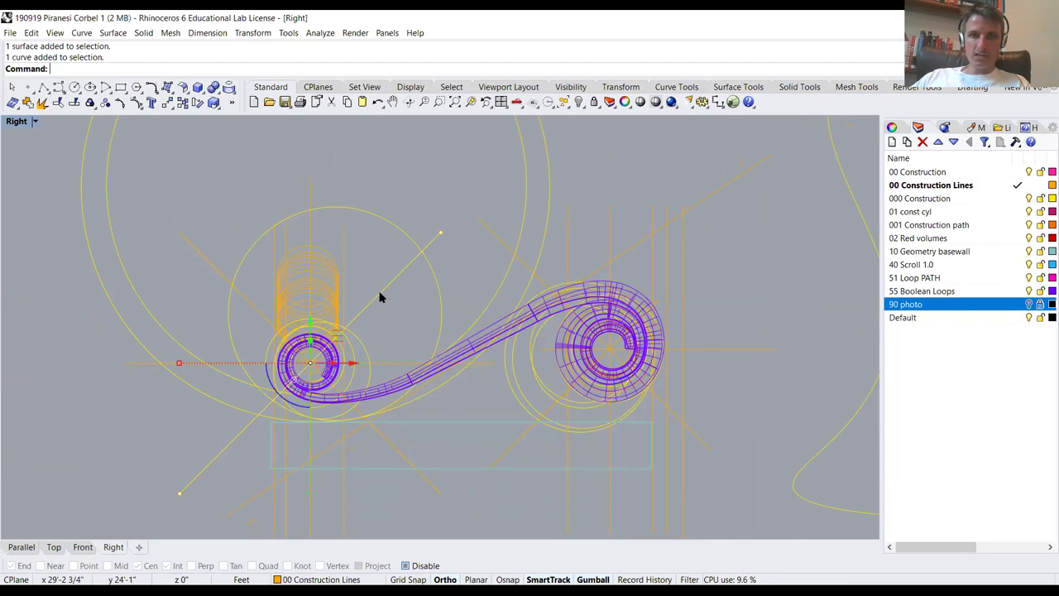
pyautogui.click(337, 207)
pyautogui.press('Escape')
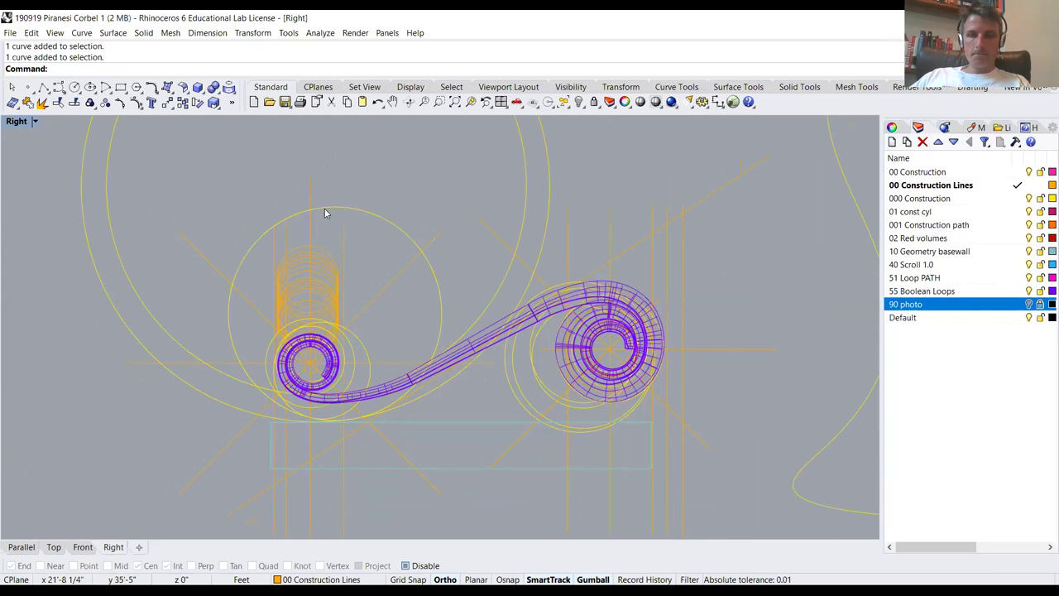
# Examine how the construction curves overlap the scroll solids by selecting several groups of them and clearing each selection
pyautogui.scroll(4, 324, 208)
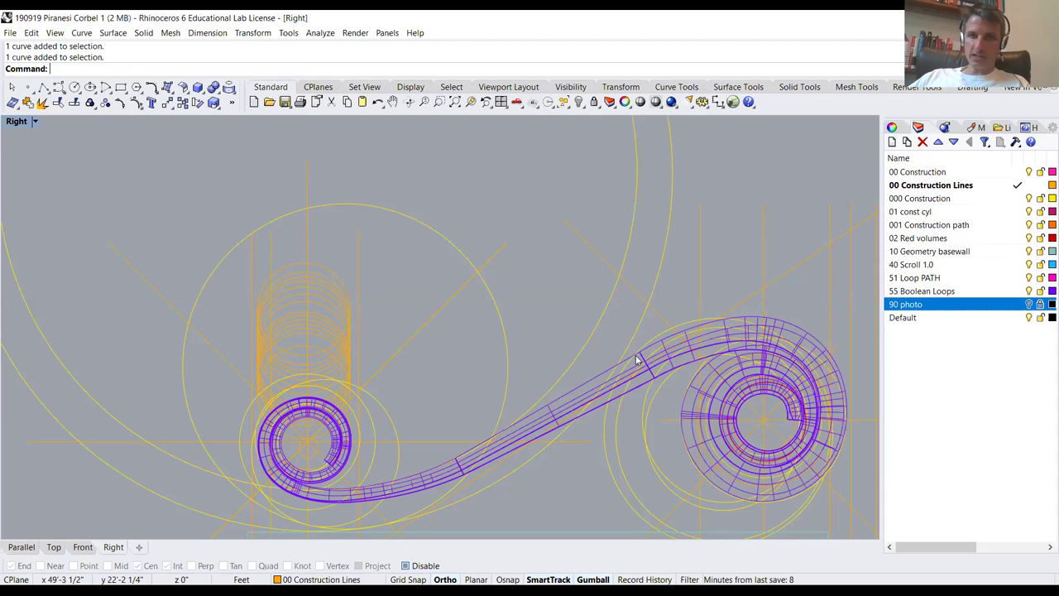
pyautogui.moveTo(462, 406); pyautogui.dragTo(399, 501)
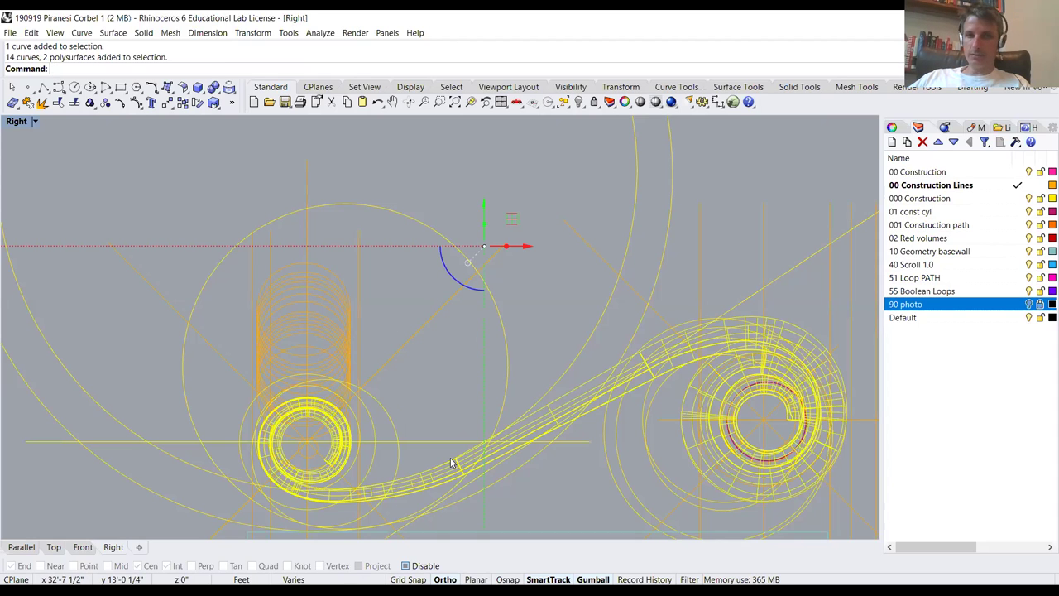
pyautogui.press('Escape')
pyautogui.moveTo(741, 169); pyautogui.dragTo(577, 187)
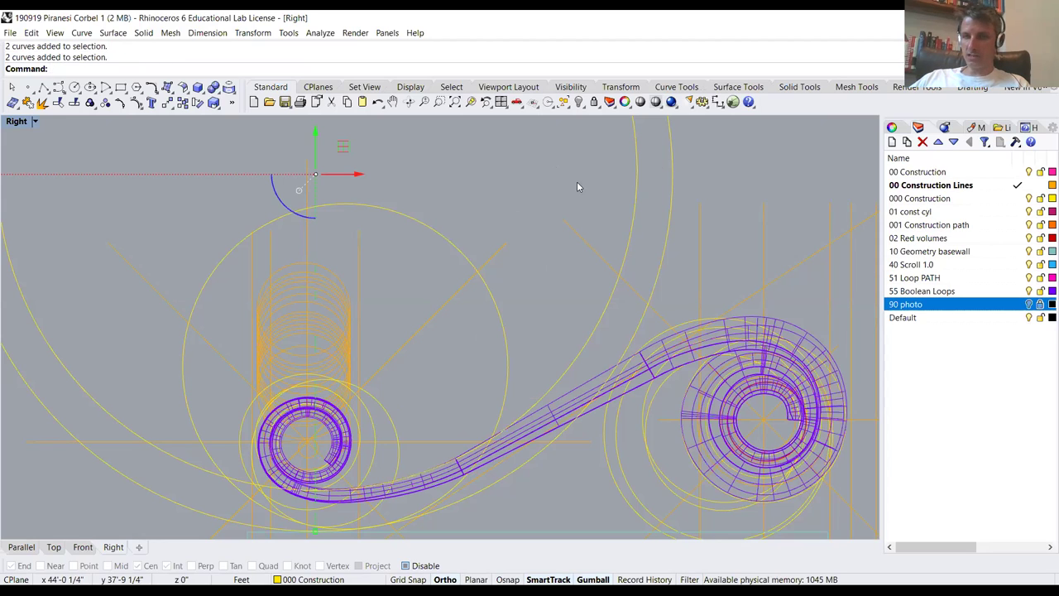
pyautogui.press('Escape')
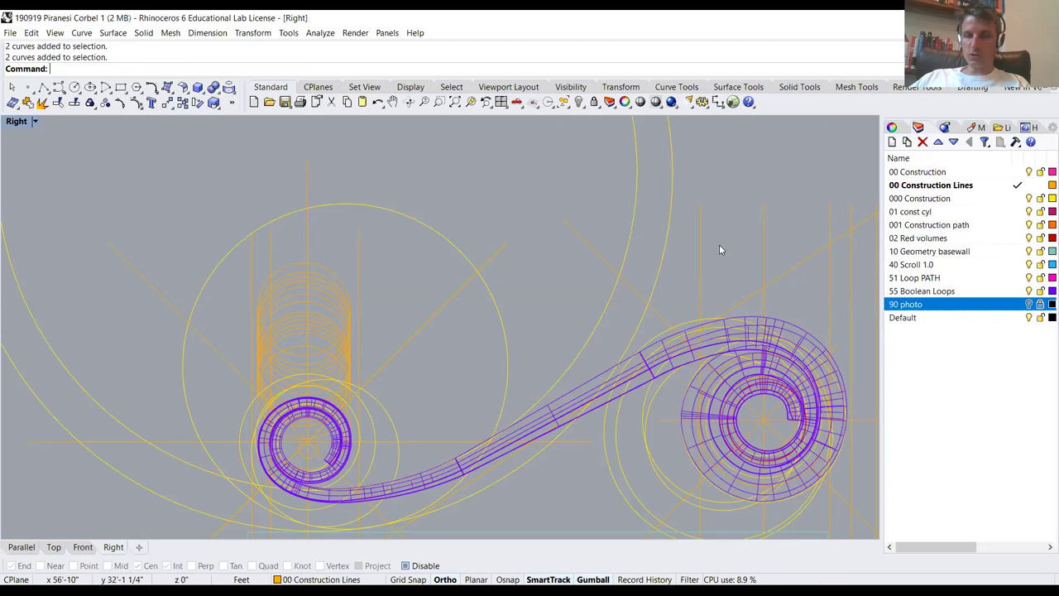
pyautogui.moveTo(414, 315); pyautogui.dragTo(295, 330)
pyautogui.press('Escape')
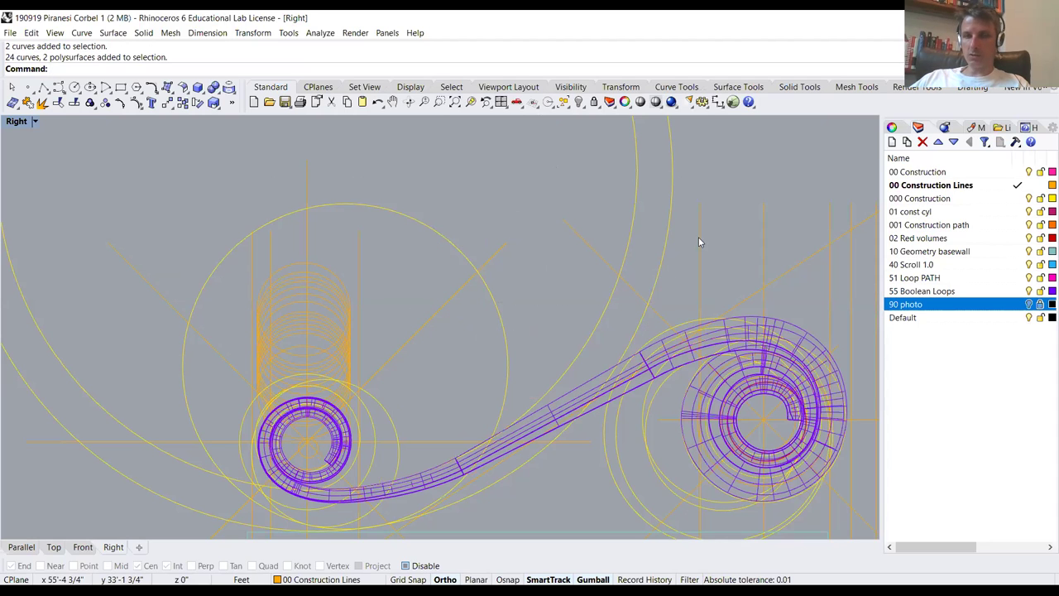
# Inspect the construction geometry around the small scroll and select the stack of copied rolled-end circles above it
pyautogui.scroll(2, 656, 479)
pyautogui.scroll(-4, 563, 369)
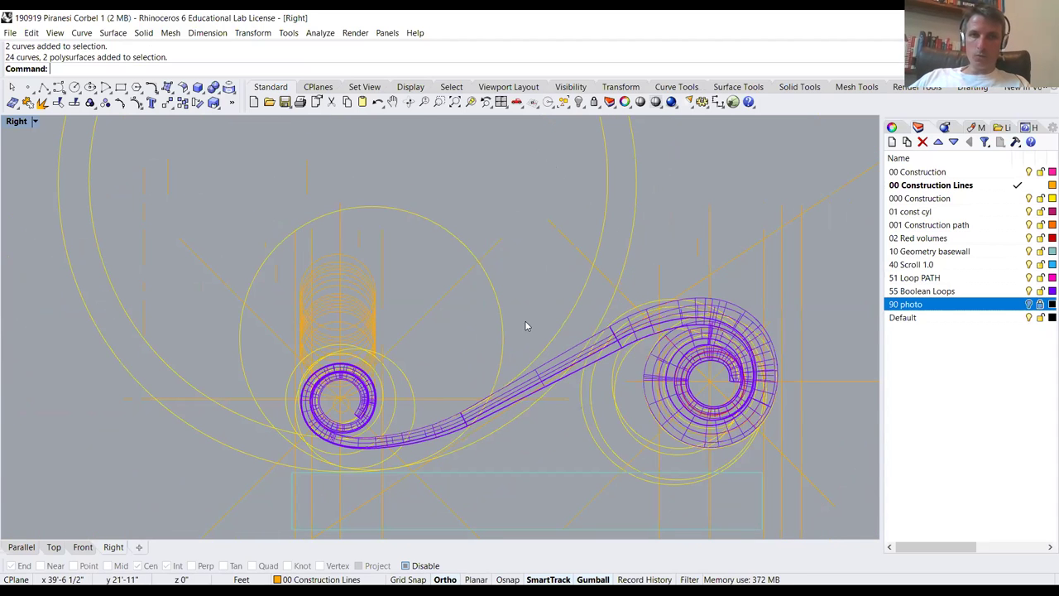
pyautogui.scroll(2, 347, 260)
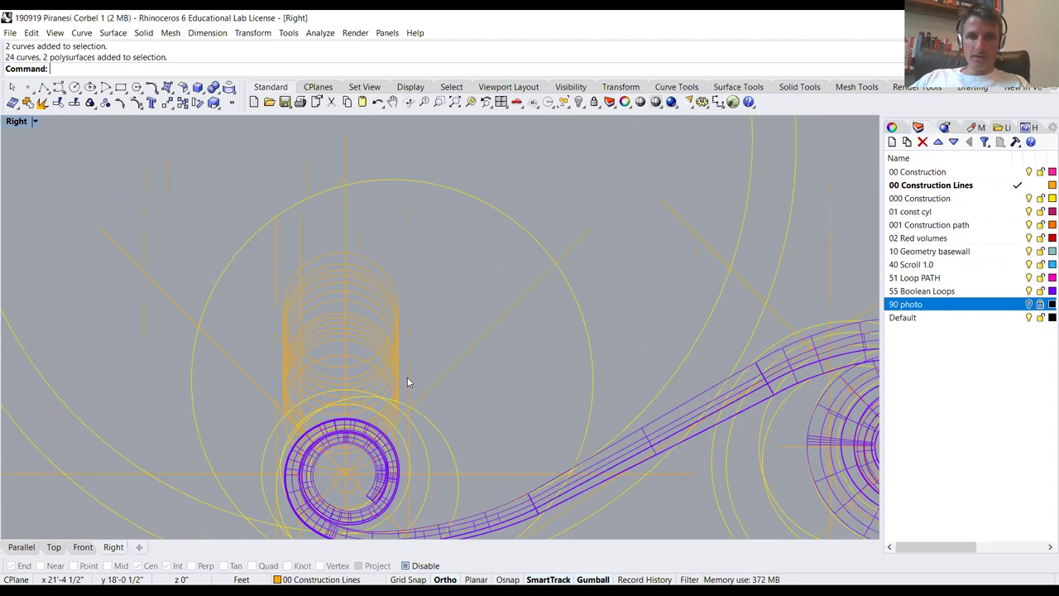
pyautogui.scroll(-1, 441, 470)
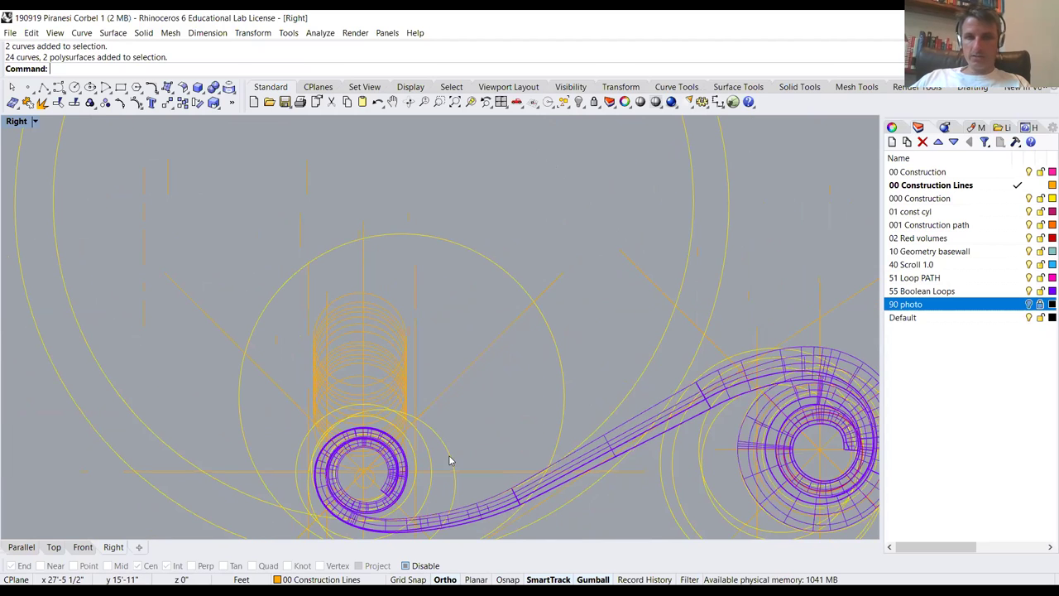
pyautogui.scroll(-2, 569, 277)
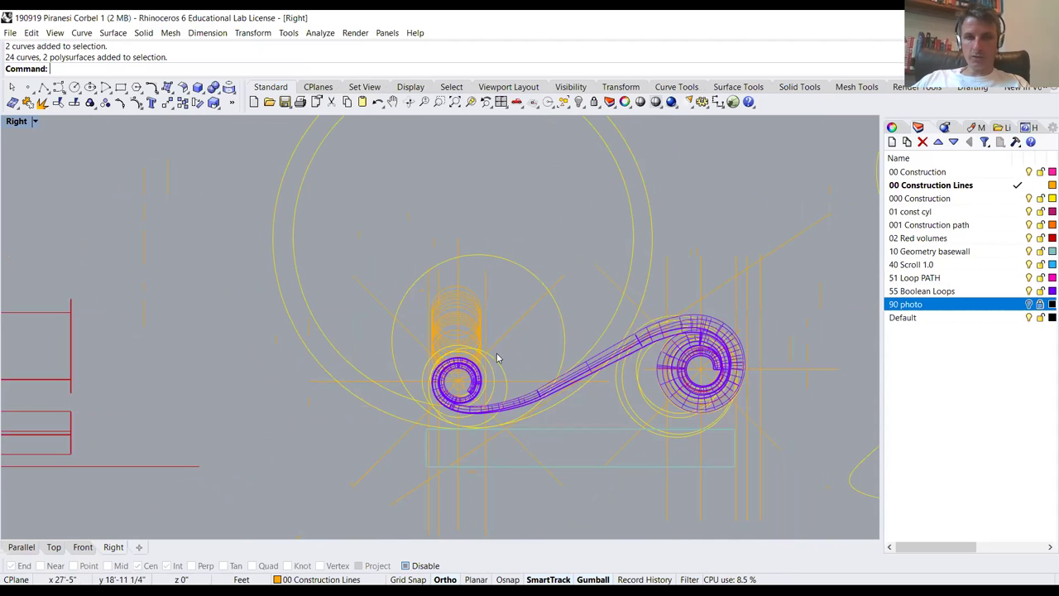
pyautogui.scroll(1, 455, 258)
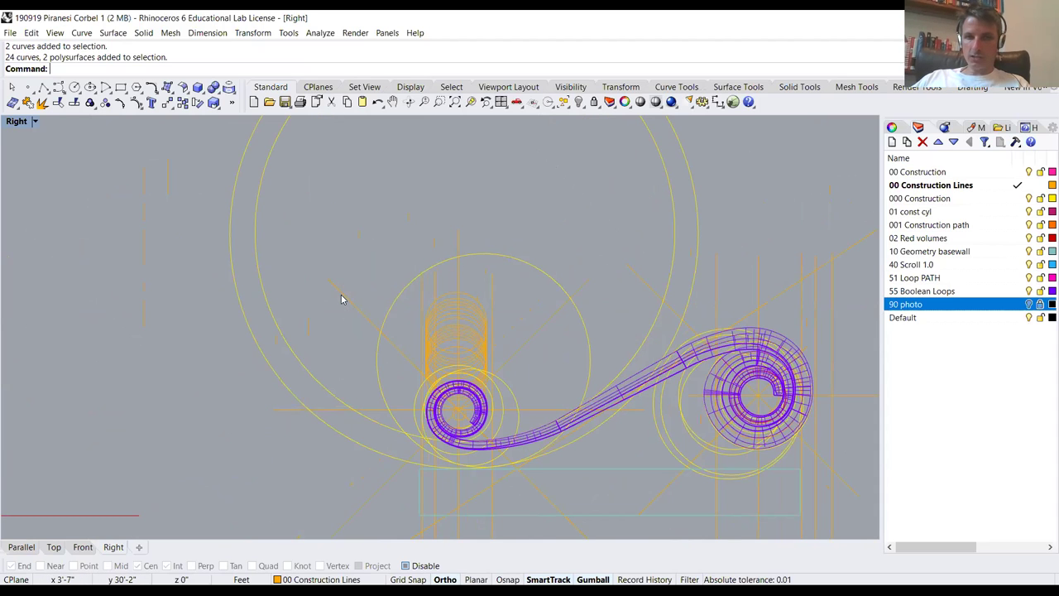
pyautogui.scroll(2, 476, 348)
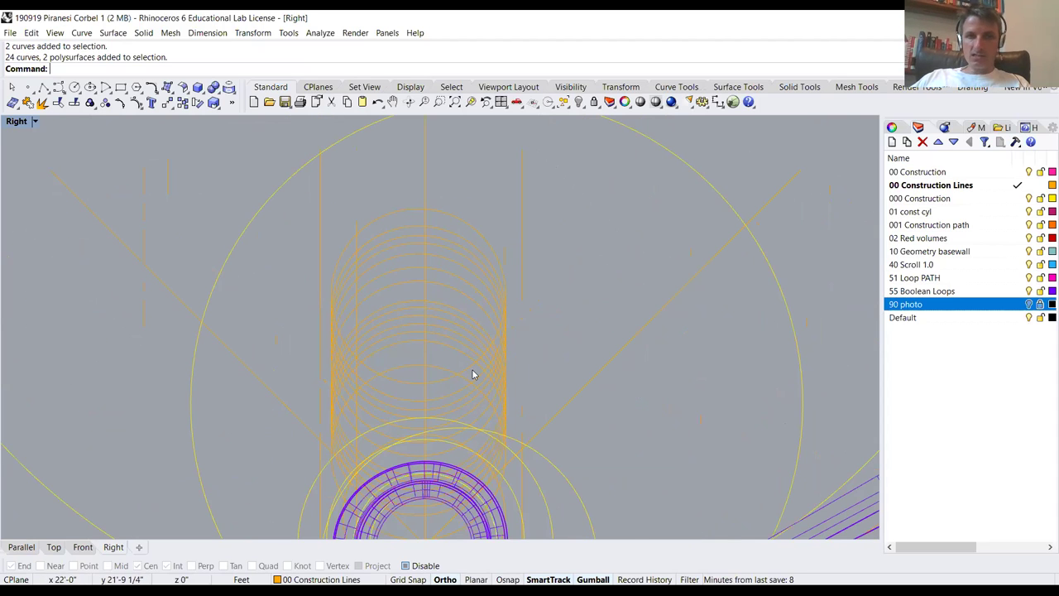
pyautogui.moveTo(483, 199); pyautogui.dragTo(449, 416)
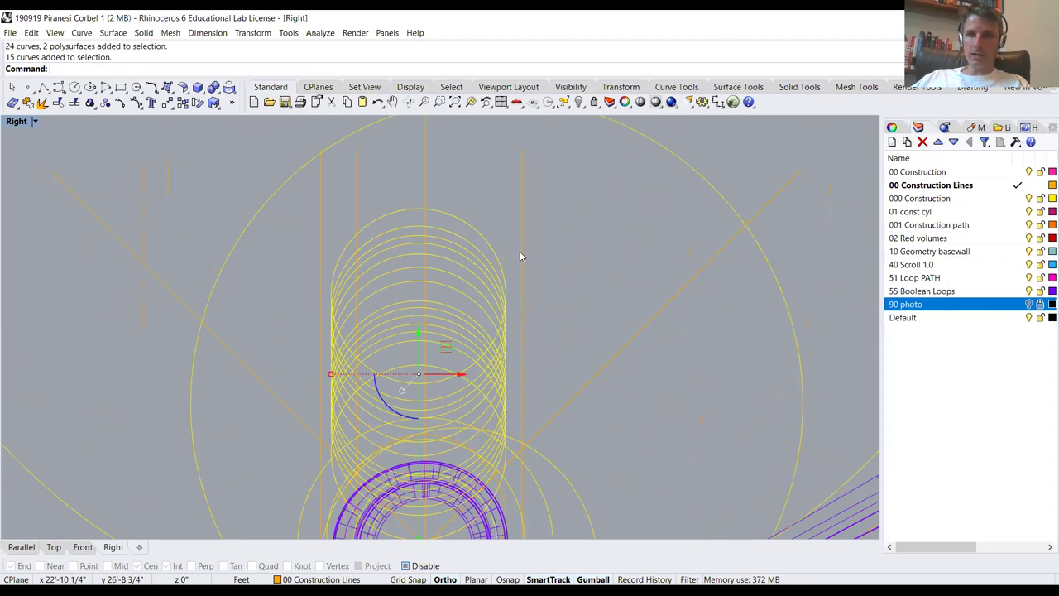
# Move the selected stack of copied circles to the 00 Construction layer with ChangeLayer
pyautogui.write('ChangeLayer')
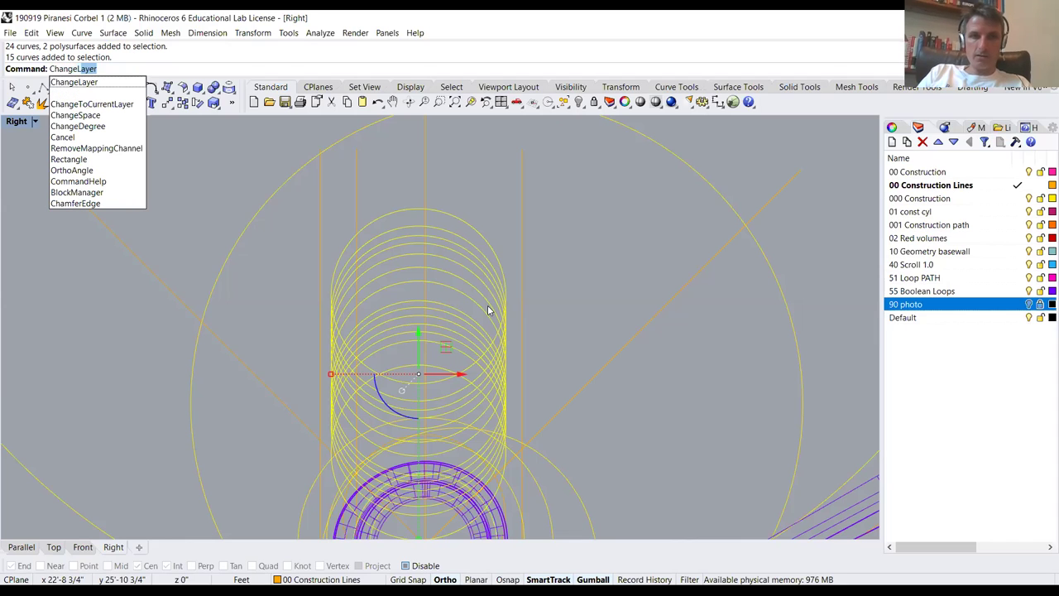
pyautogui.press('Return')
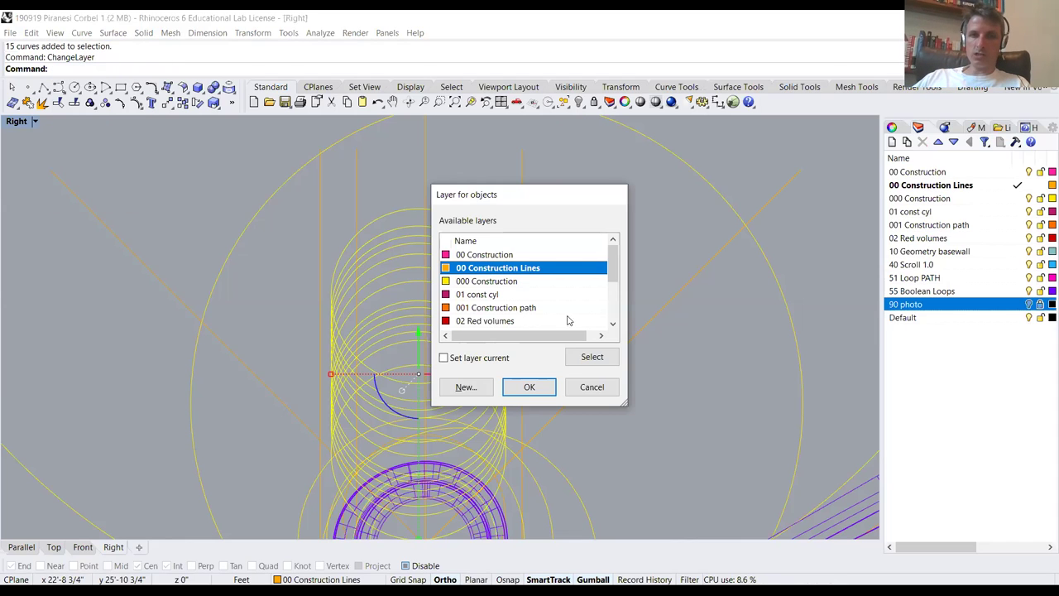
pyautogui.click(506, 256)
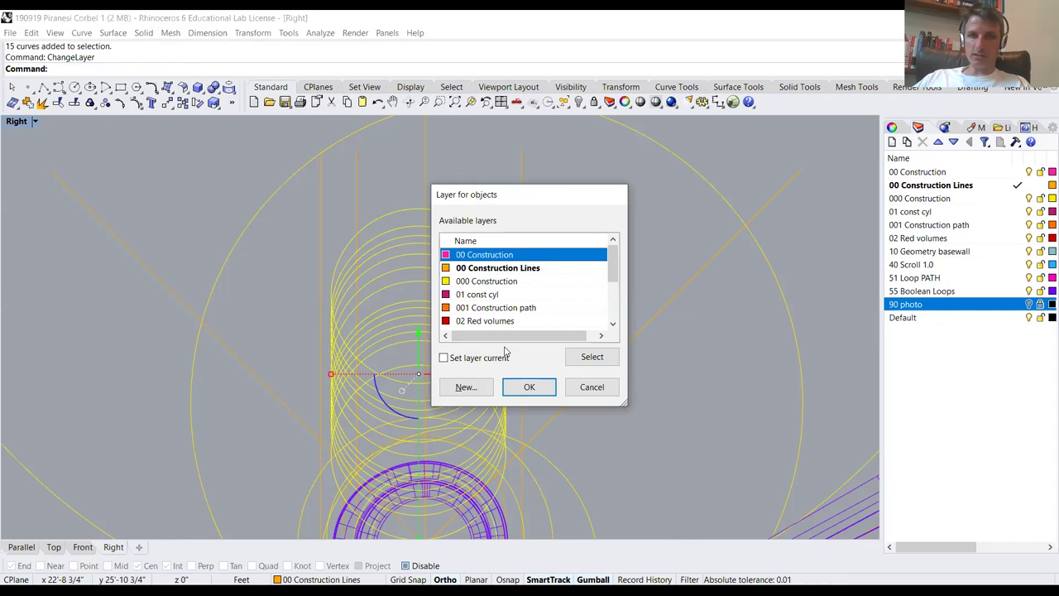
pyautogui.click(529, 387)
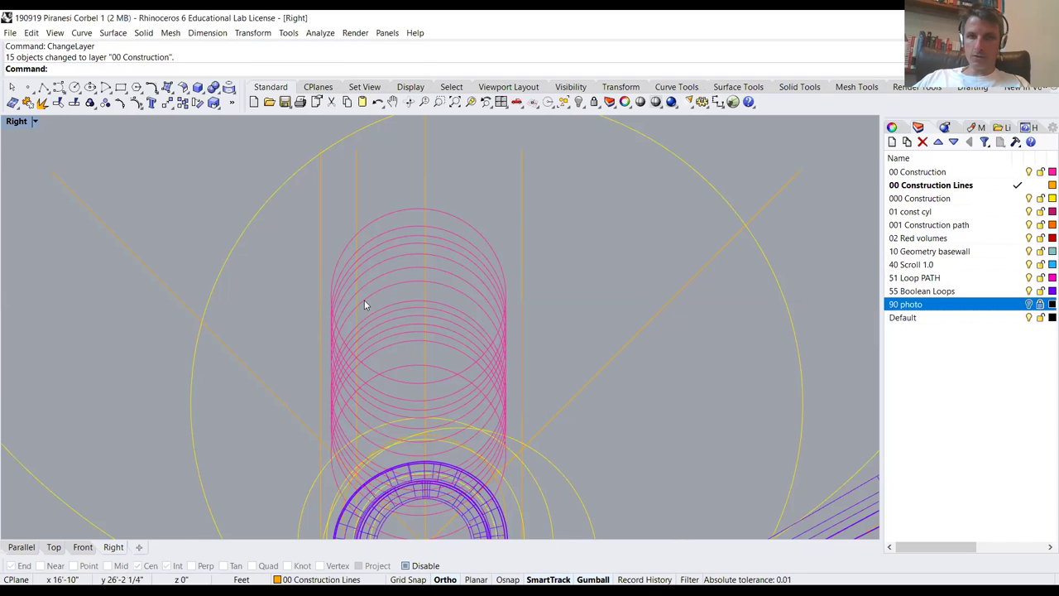
pyautogui.write('ChangeLayer')
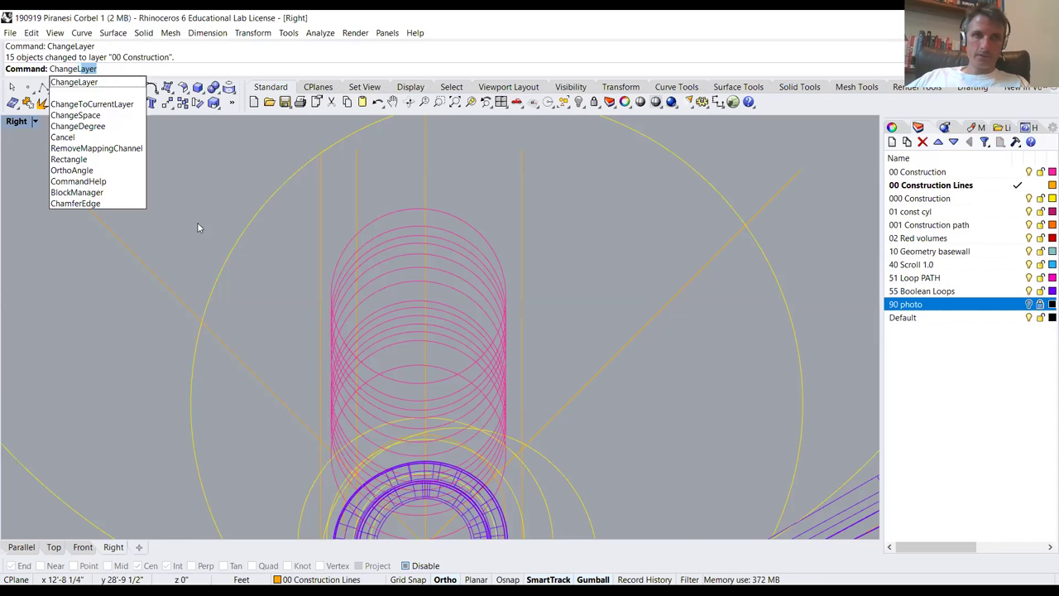
pyautogui.press('Return')
pyautogui.click(477, 230)
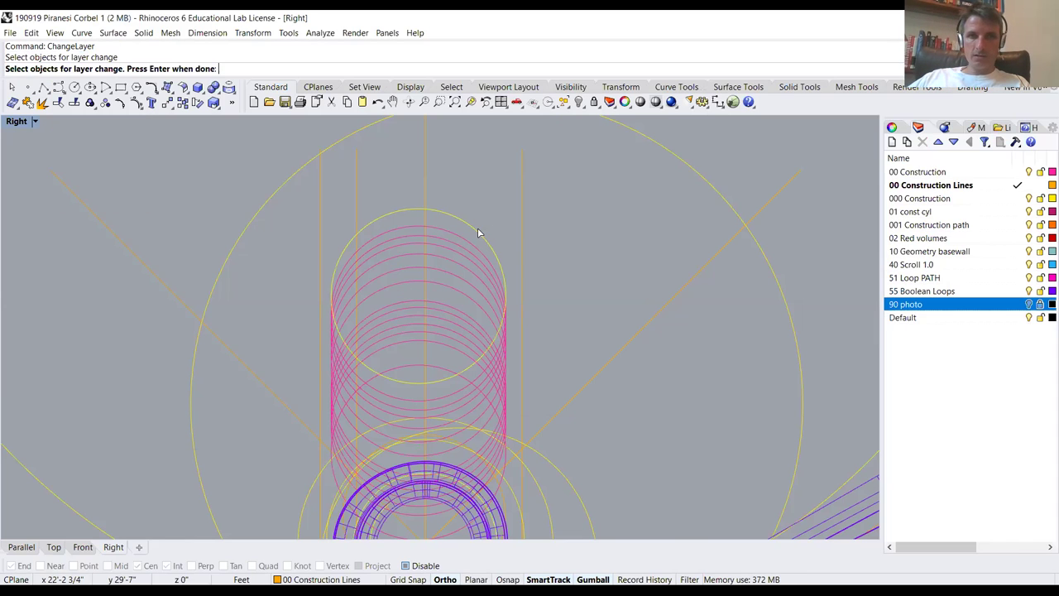
pyautogui.press('Escape')
# Try to pick the stacked copied circles one after another as objects for another ChangeLayer operation
pyautogui.write('Changle')
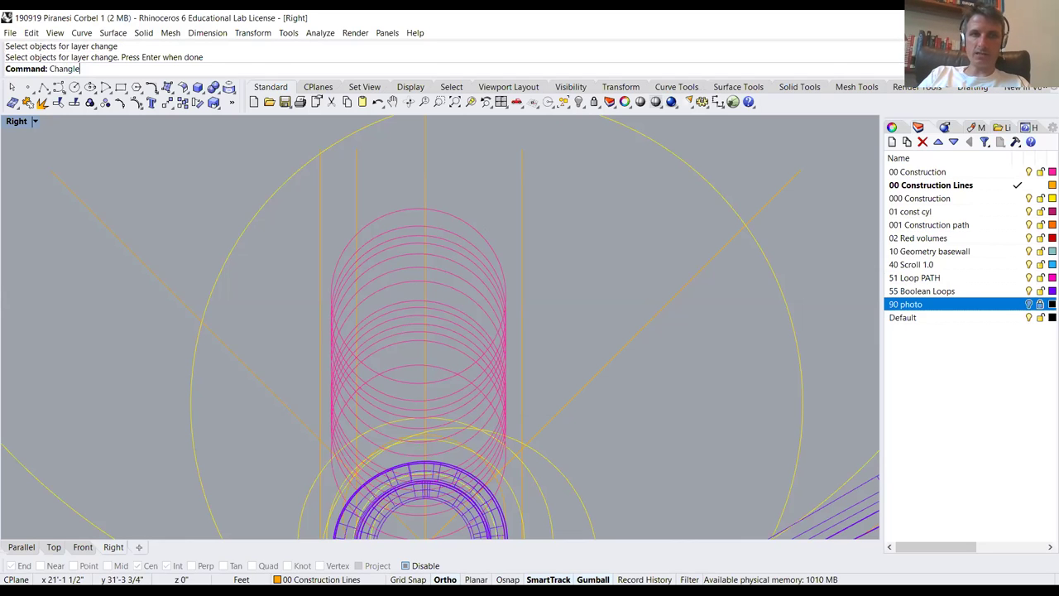
pyautogui.press('BackSpace')
pyautogui.press('BackSpace')
pyautogui.write('e')
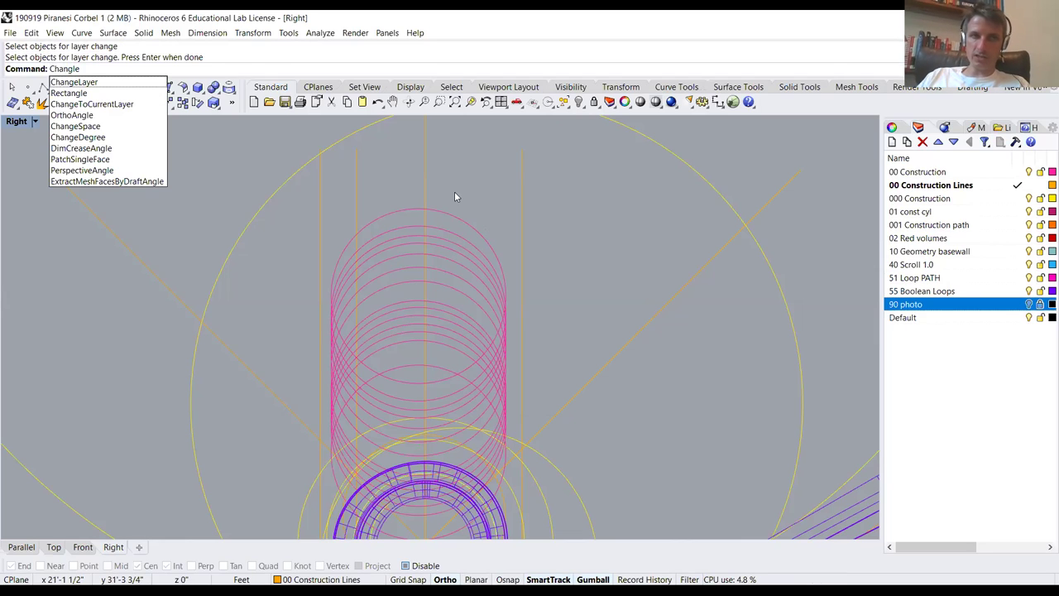
pyautogui.click(124, 83)
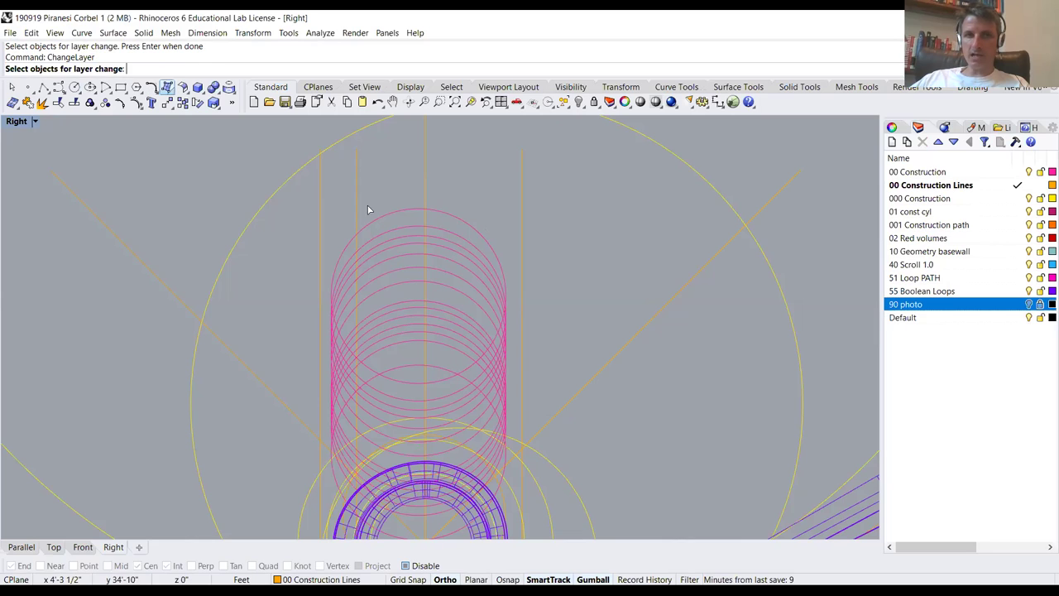
pyautogui.moveTo(449, 290); pyautogui.dragTo(451, 291)
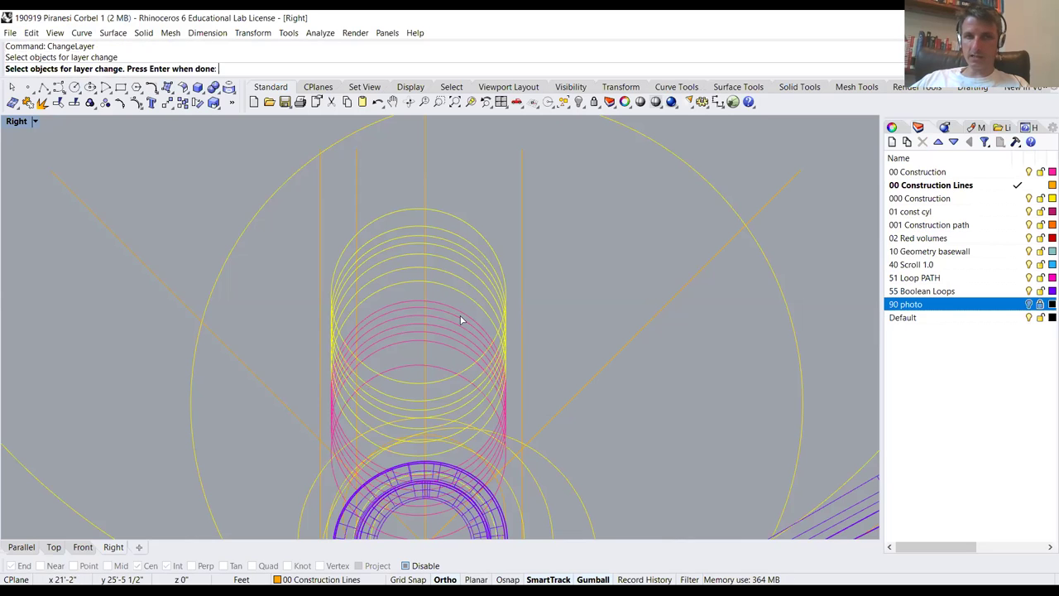
pyautogui.click(455, 304)
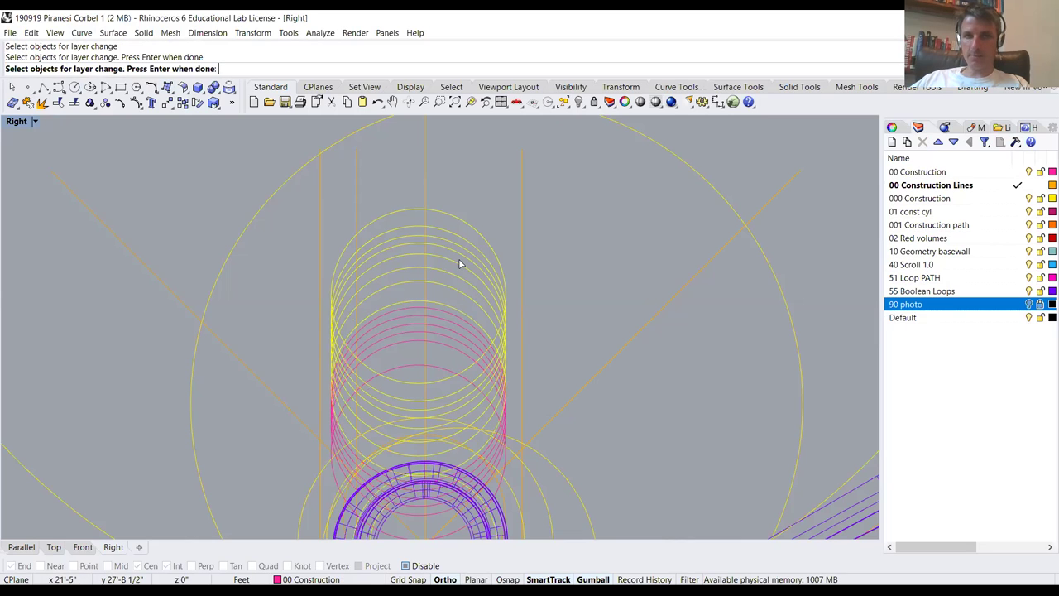
pyautogui.click(453, 320)
pyautogui.click(454, 331)
pyautogui.click(454, 340)
# Try adding and removing the vertical line and circles from the ChangeLayer selection individually and with windows, and cancel the command
pyautogui.click(524, 230)
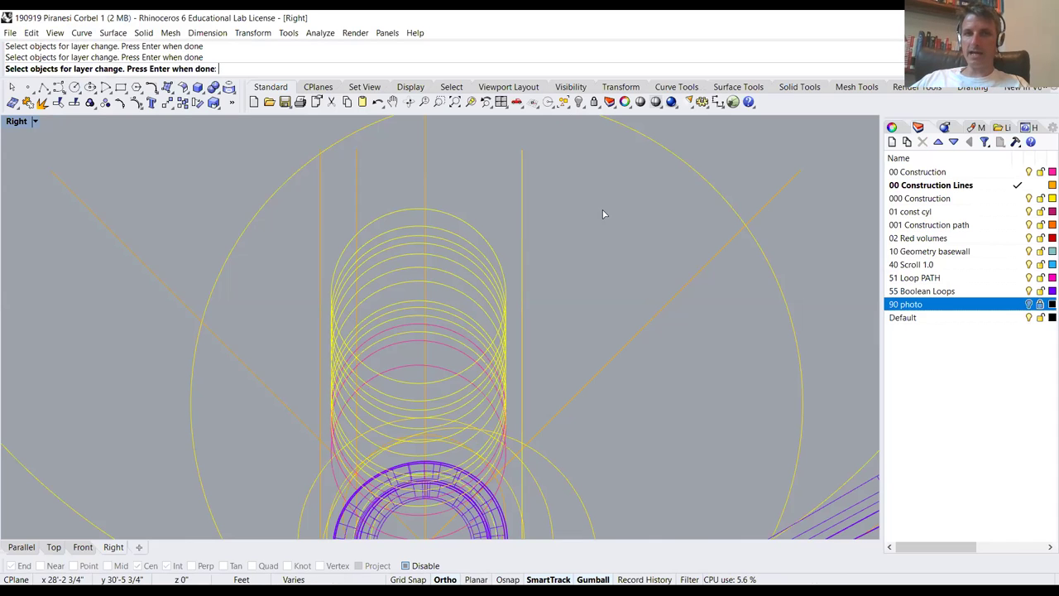
pyautogui.click(521, 225)
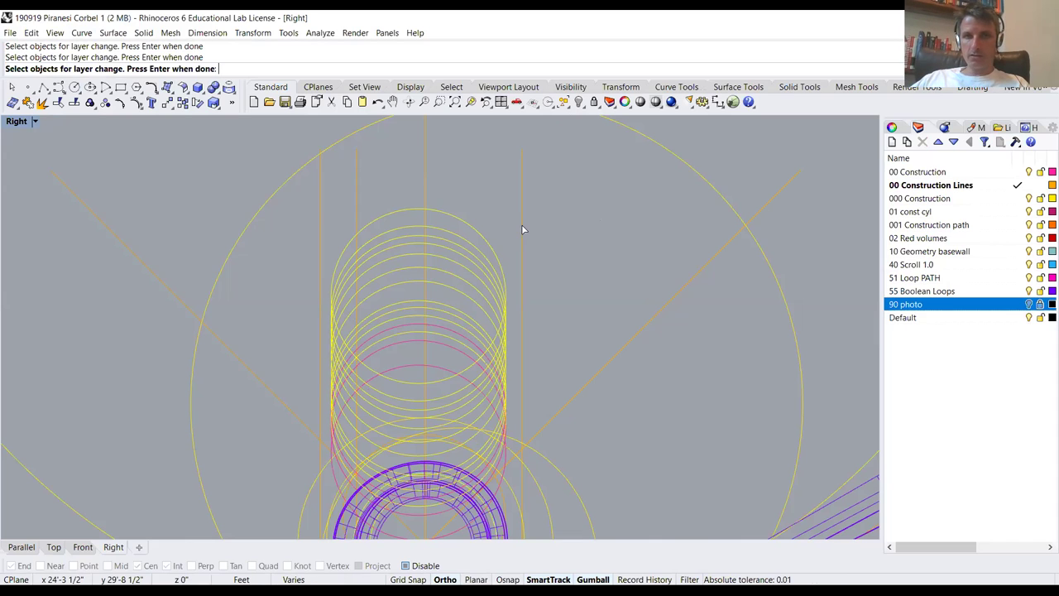
pyautogui.click(523, 231)
pyautogui.click(524, 230)
pyautogui.click(489, 276)
pyautogui.click(477, 313)
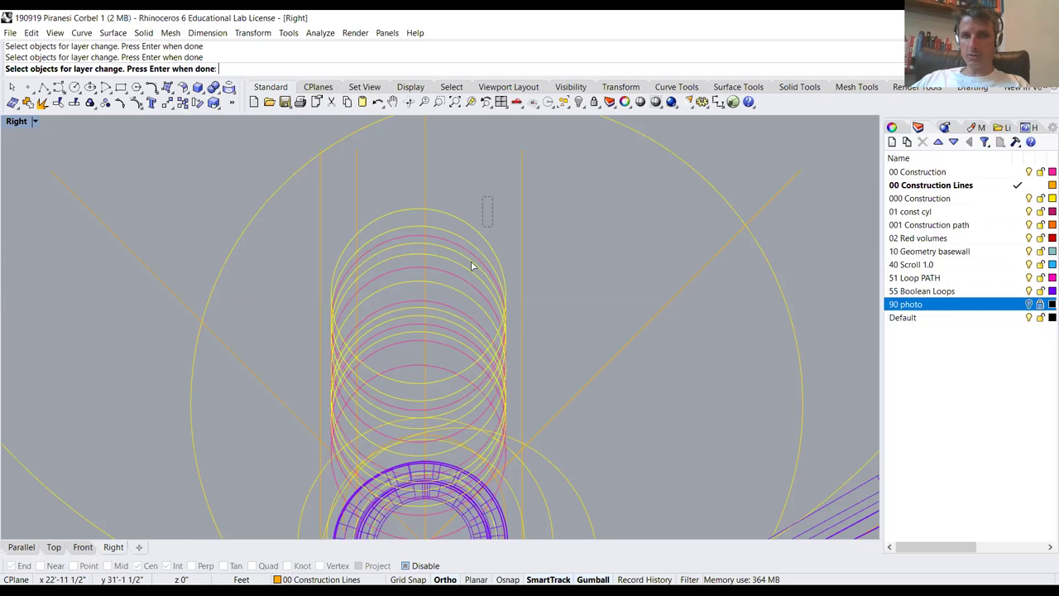
pyautogui.moveTo(438, 357); pyautogui.dragTo(440, 363)
pyautogui.moveTo(486, 183); pyautogui.dragTo(464, 276)
pyautogui.moveTo(451, 357); pyautogui.dragTo(451, 357)
pyautogui.moveTo(472, 170); pyautogui.dragTo(438, 333)
pyautogui.press('Escape')
pyautogui.click(478, 225)
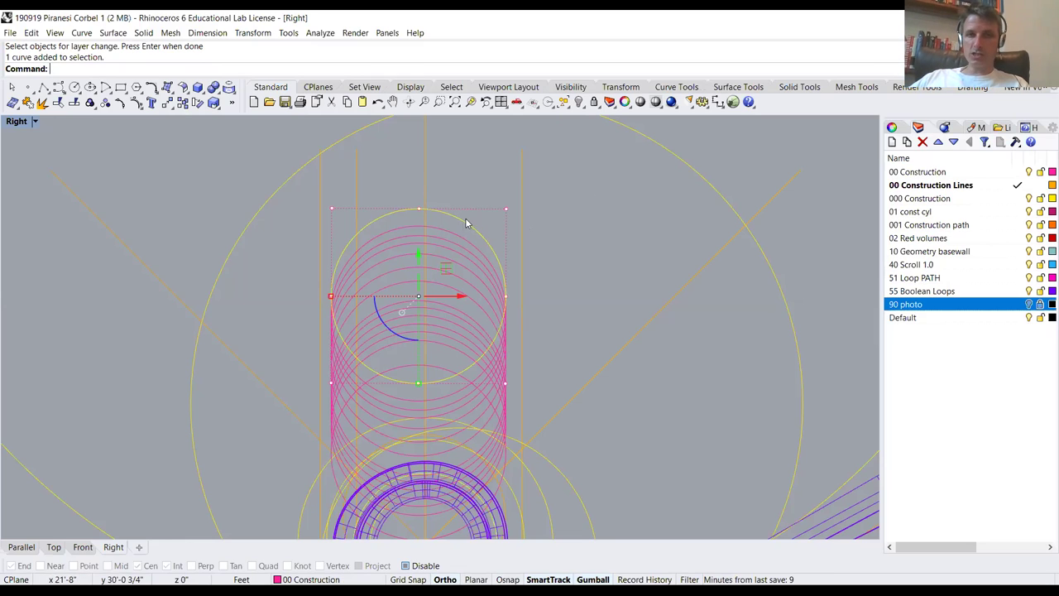
pyautogui.click(461, 225)
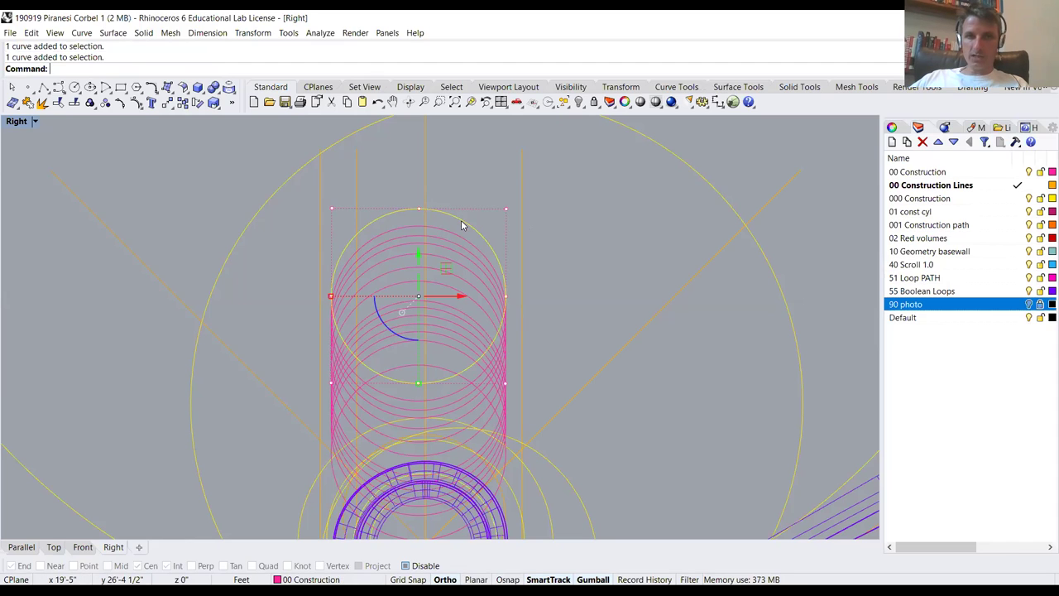
pyautogui.press('Return')
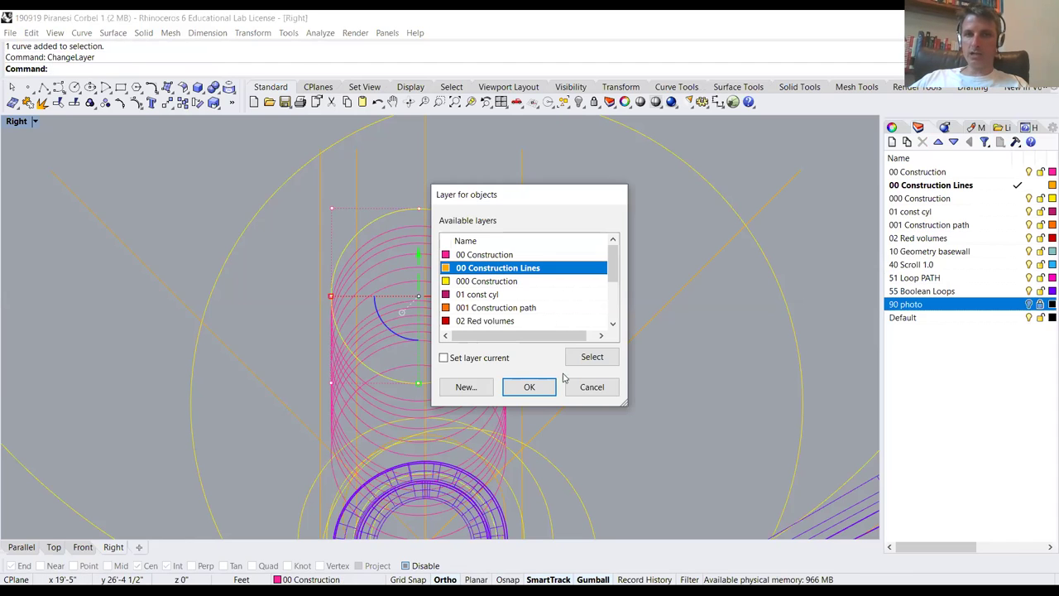
pyautogui.click(575, 387)
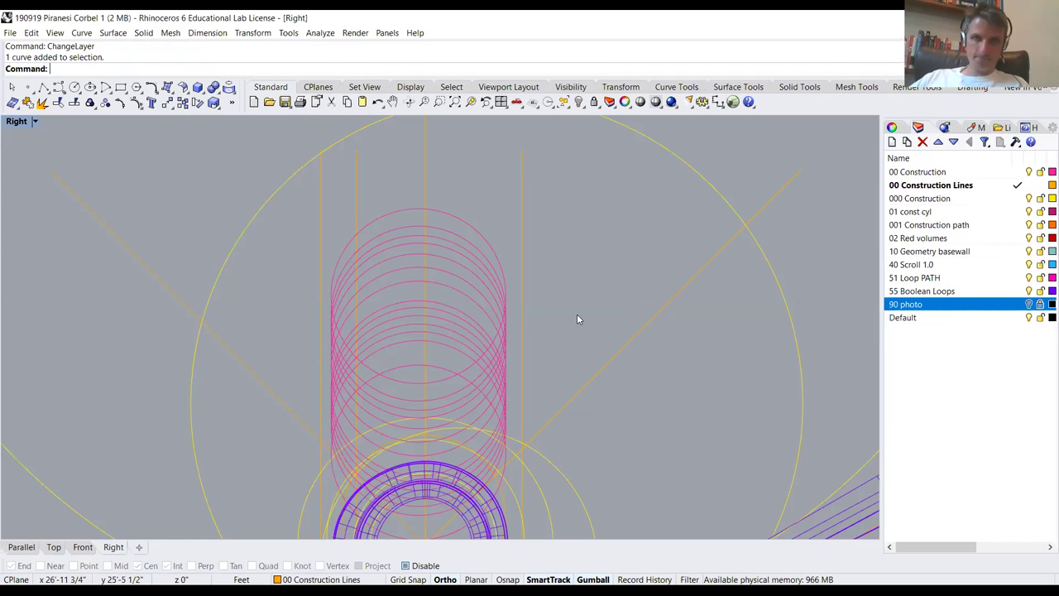
# Assign the topmost copied circle to the 00 Construction Lines layer through its object properties
pyautogui.click(577, 313)
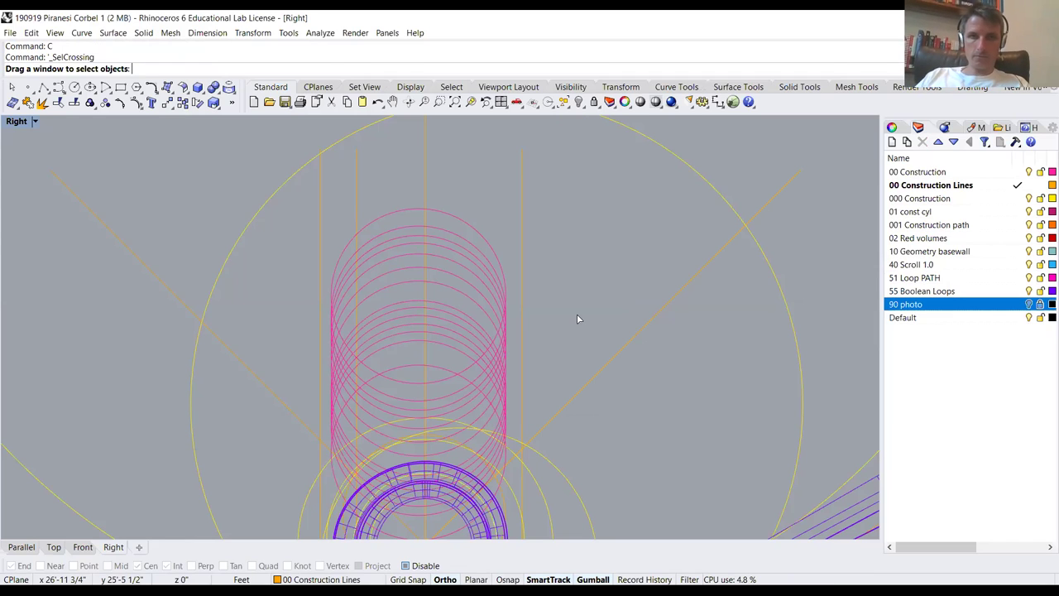
pyautogui.click(476, 232)
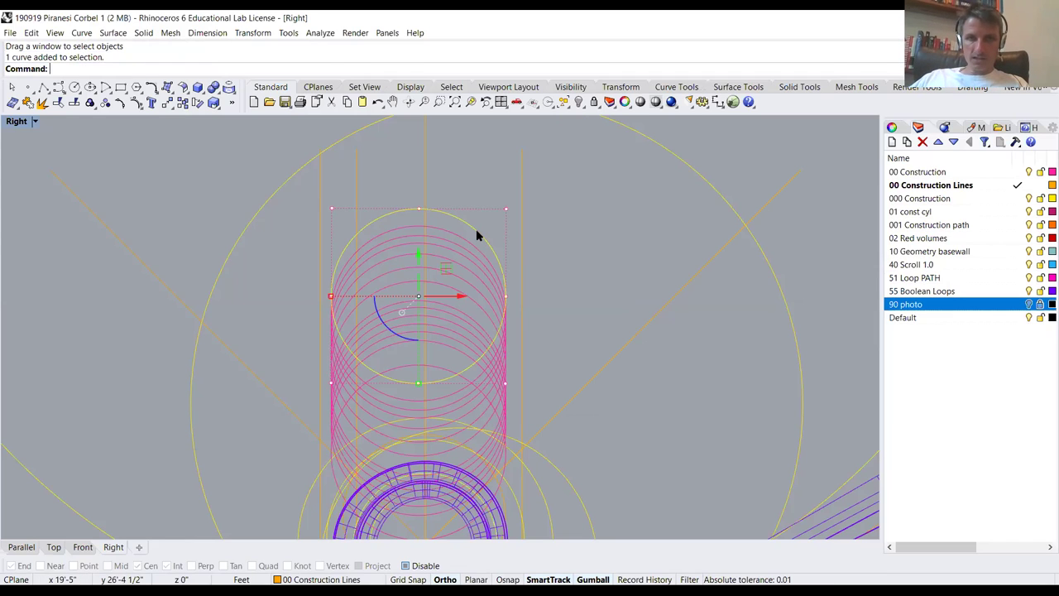
pyautogui.click(475, 230)
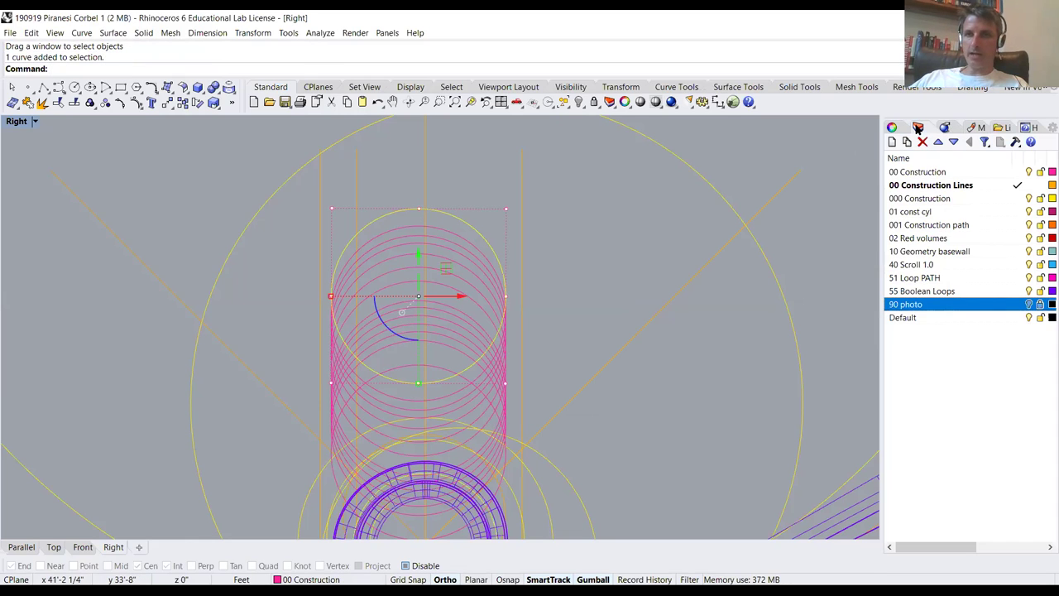
pyautogui.click(894, 129)
pyautogui.click(626, 342)
pyautogui.click(631, 340)
pyautogui.press('Escape')
pyautogui.click(485, 240)
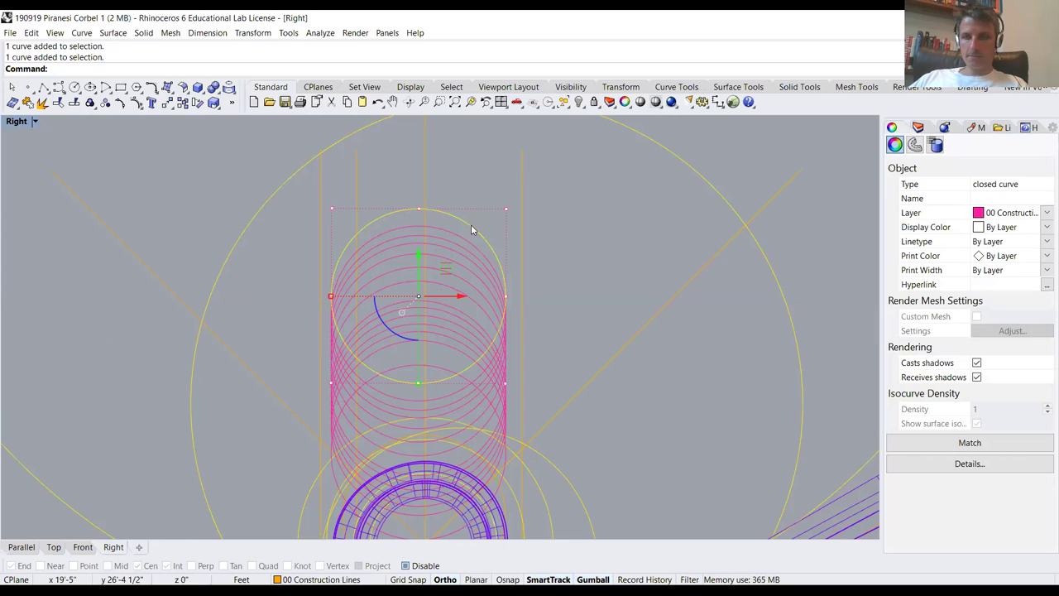
pyautogui.click(1025, 212)
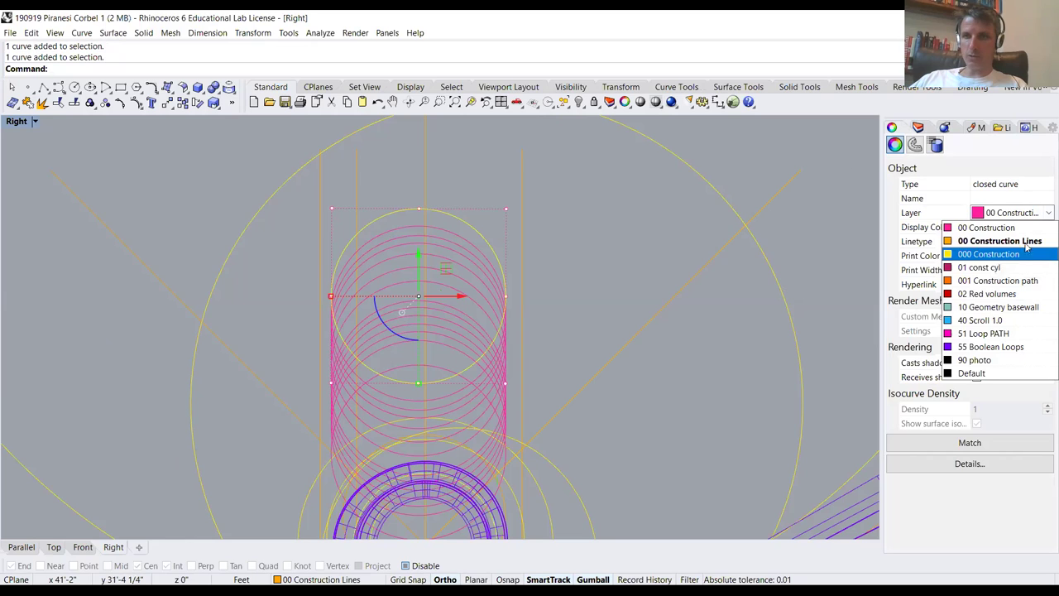
pyautogui.click(1029, 241)
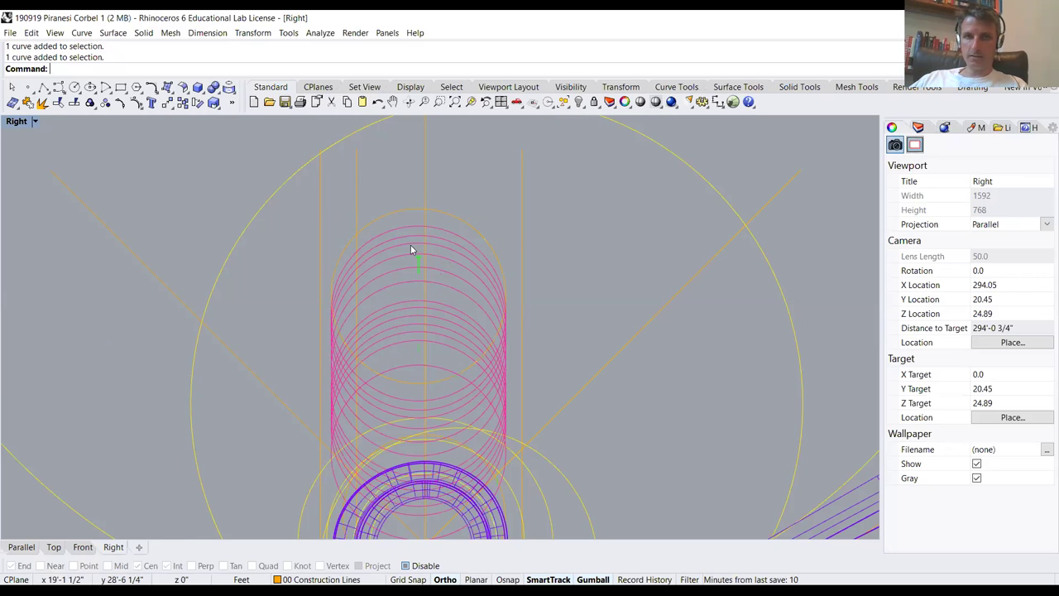
# Reselect the topmost copied circle, choose the 000 Construction layer in its properties, and clear the selection
pyautogui.click(450, 217)
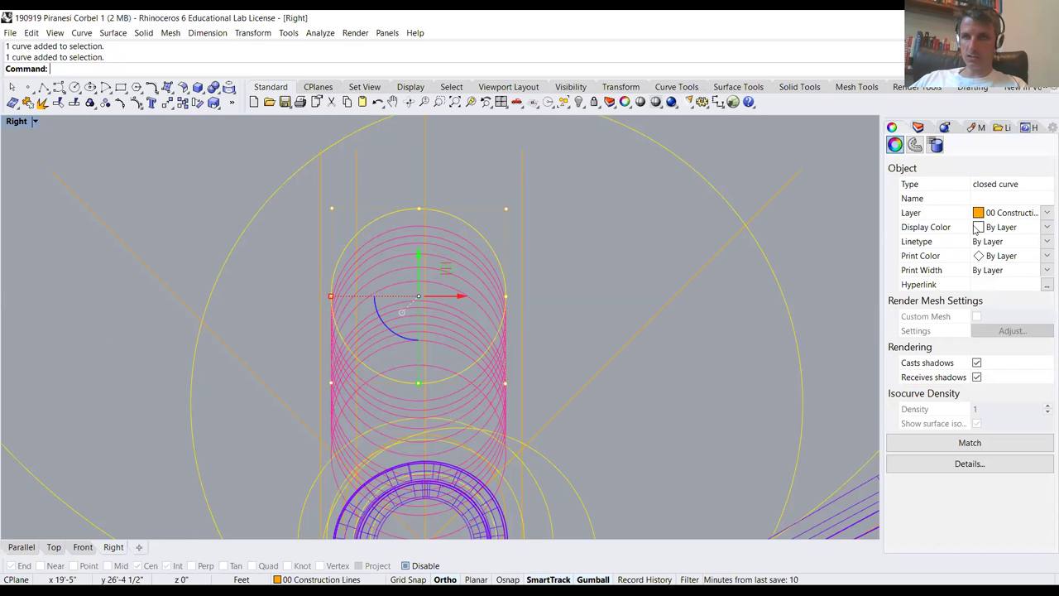
pyautogui.click(1042, 213)
pyautogui.click(1043, 212)
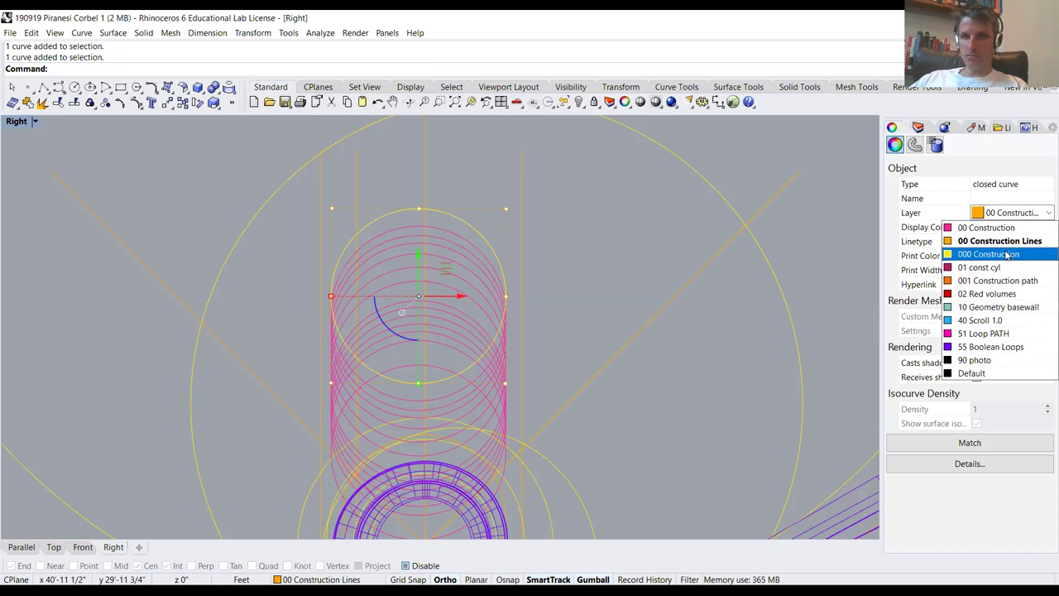
pyautogui.click(641, 228)
# Turn on the 90 photo layer to compare the construction geometry with the corbel photo, and turn it off again
pyautogui.scroll(-5, 550, 307)
pyautogui.scroll(-4, 406, 299)
pyautogui.scroll(4, 422, 298)
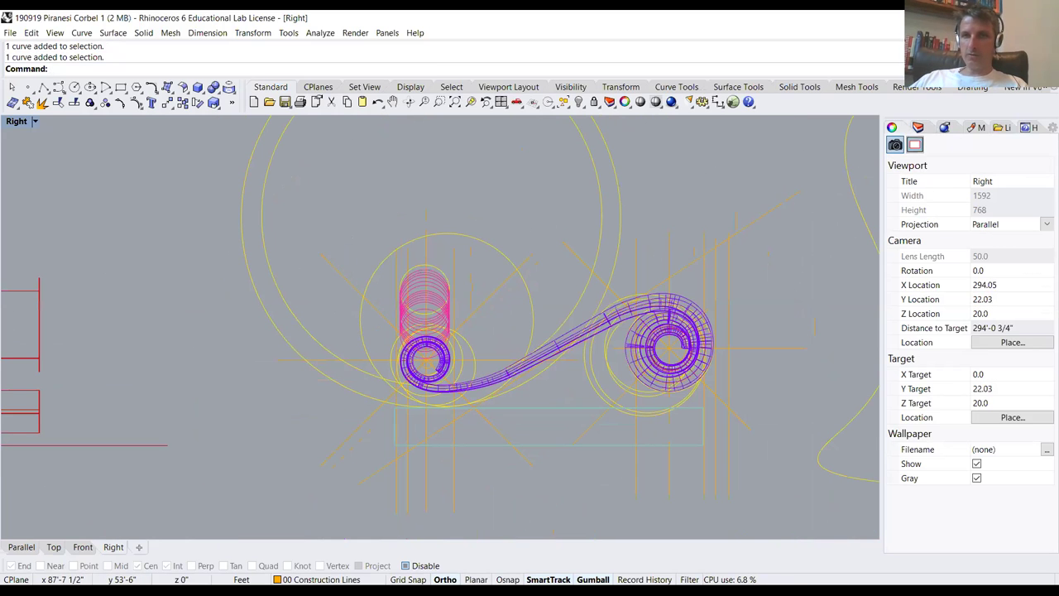
pyautogui.click(920, 129)
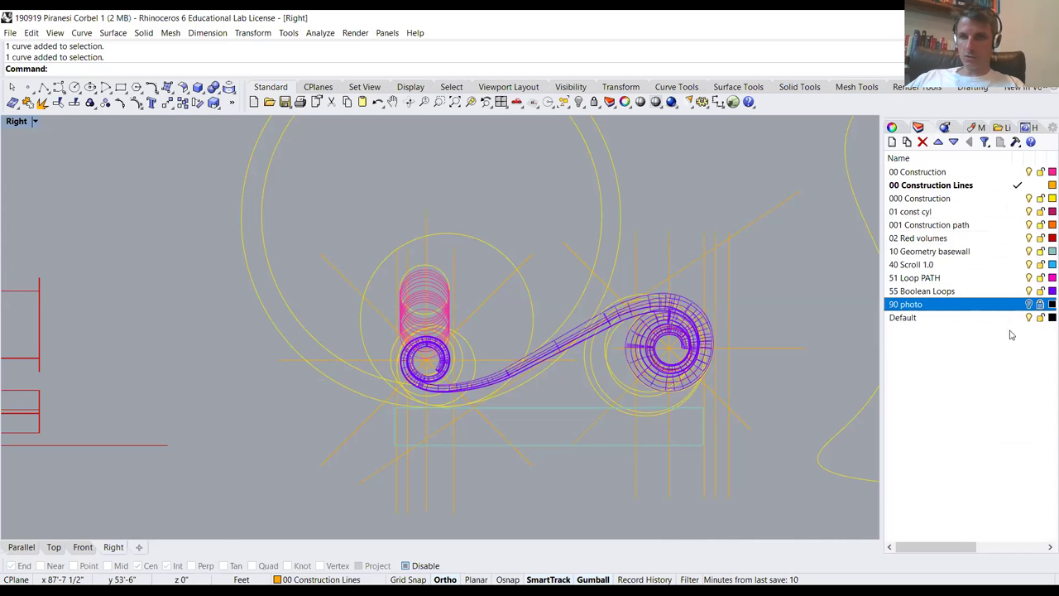
pyautogui.click(1029, 305)
pyautogui.scroll(-3, 349, 218)
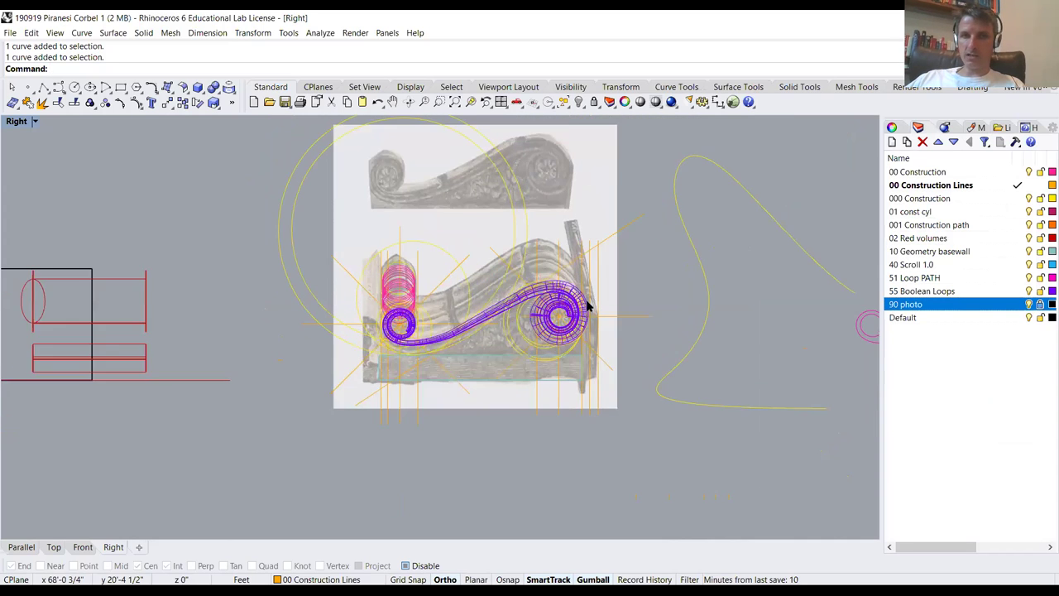
pyautogui.scroll(3, 614, 272)
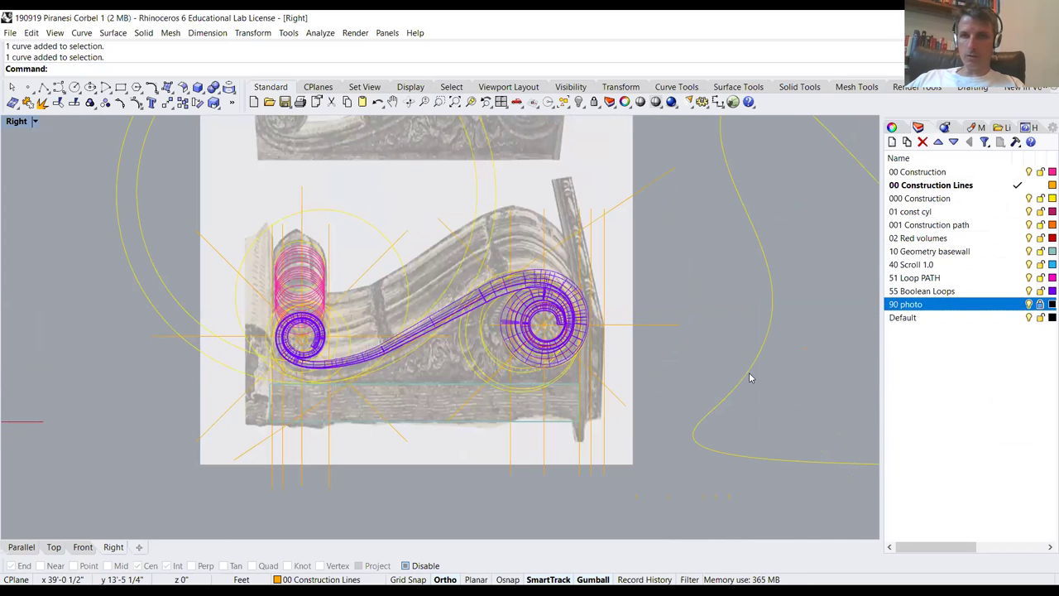
pyautogui.click(1030, 305)
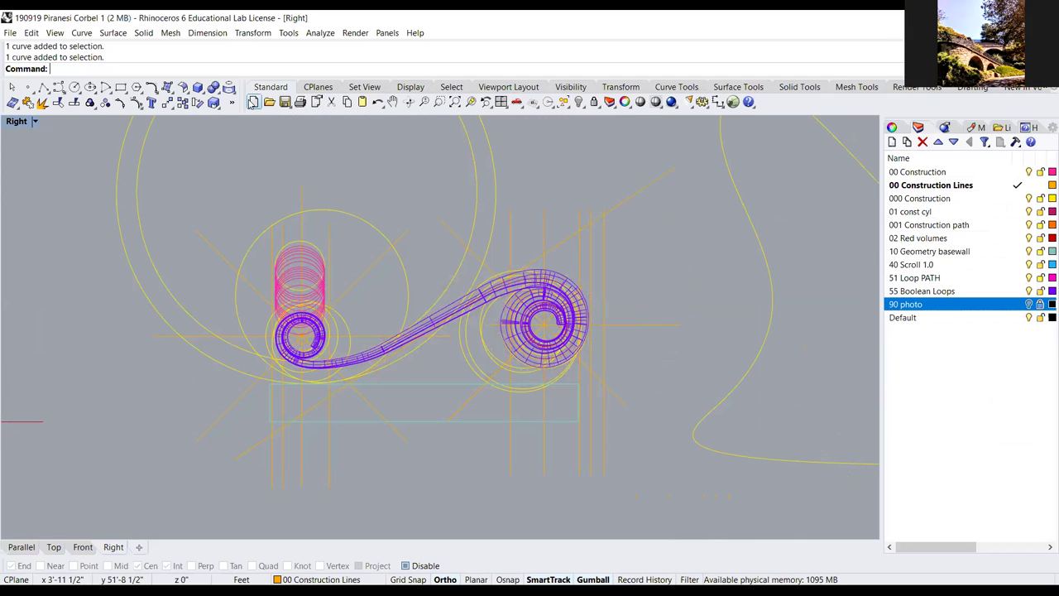
# Return to the four-viewport layout, maximize the Parallel view, and examine the construction geometry and scroll solids in 3D
pyautogui.doubleClick(16, 122)
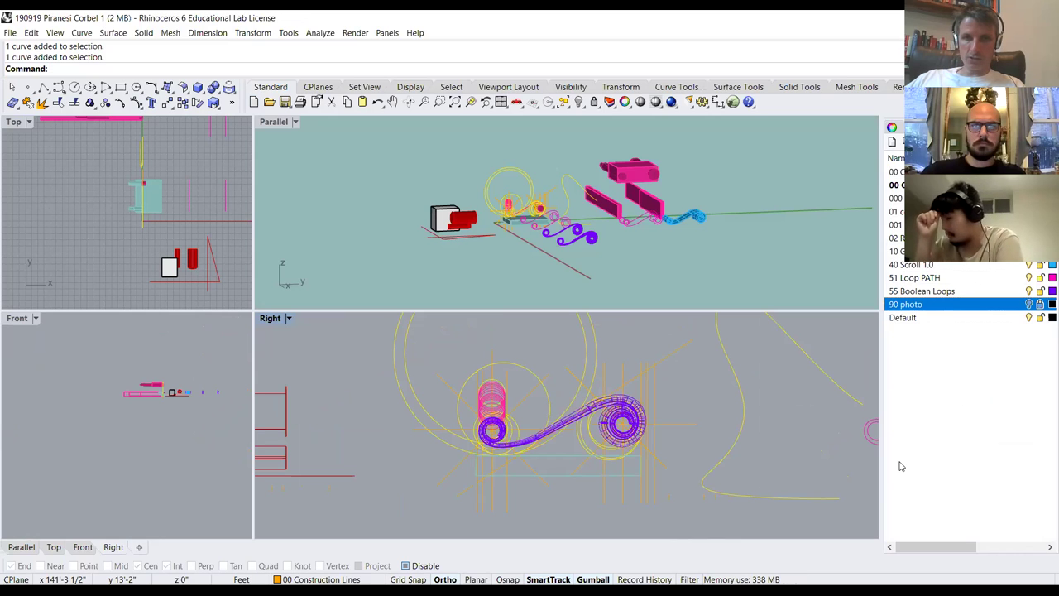
pyautogui.press('Down')
pyautogui.press('Down')
pyautogui.doubleClick(273, 122)
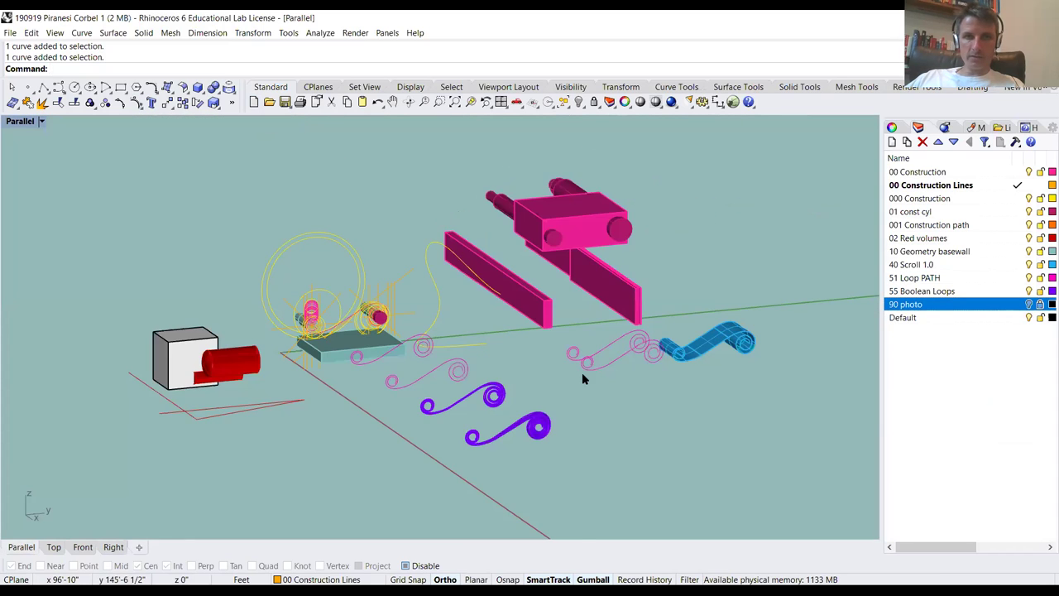
pyautogui.scroll(4, 394, 301)
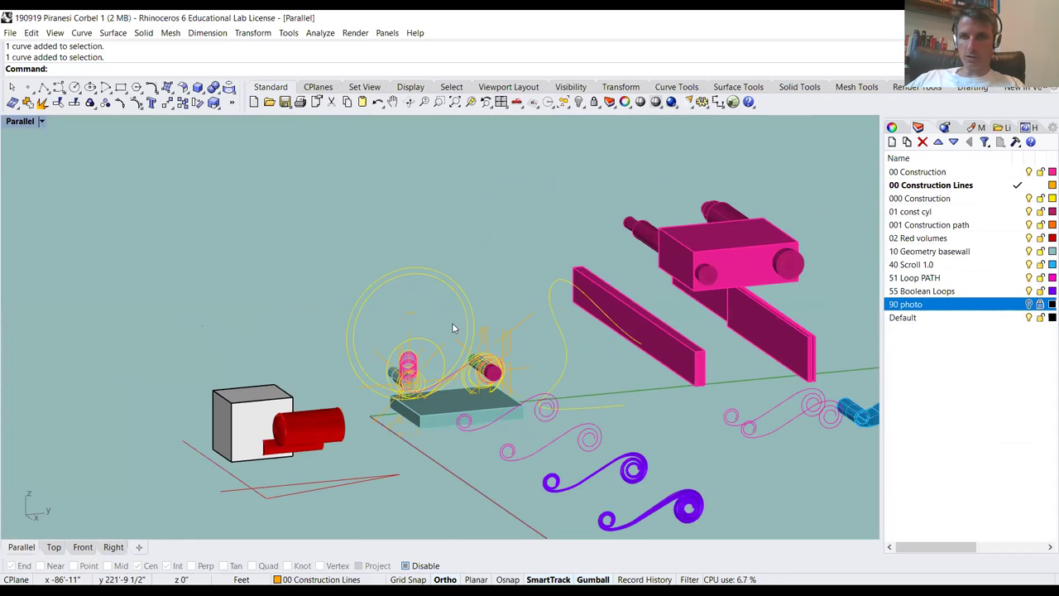
pyautogui.scroll(-3, 452, 326)
pyautogui.scroll(4, 548, 329)
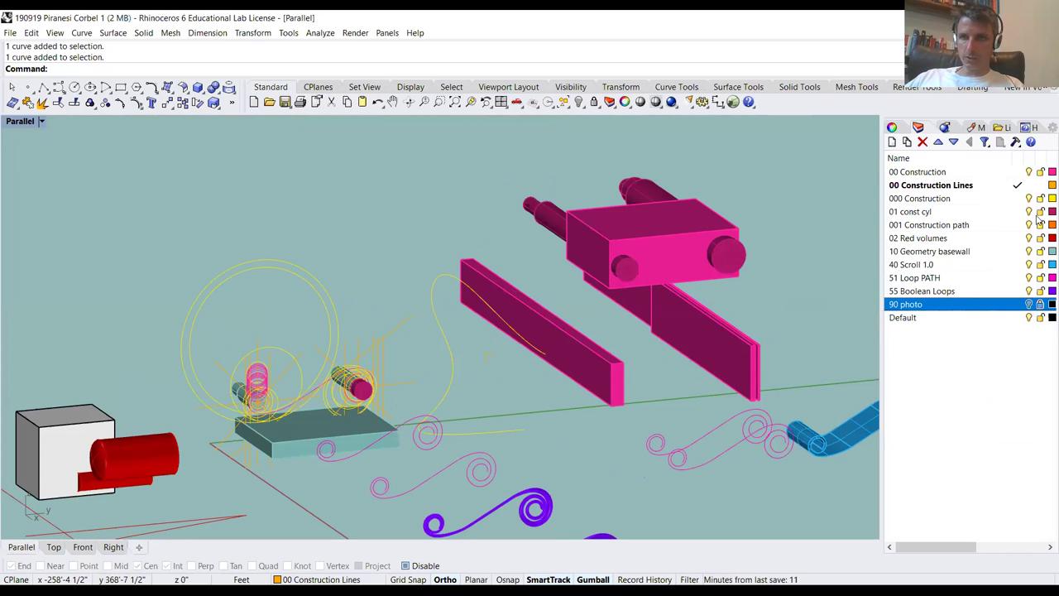
# Turn off the 10 Geometry basewall, 40 Scroll 1.0, 51 Loop PATH, 55 Boolean Loops and Default layers
pyautogui.scroll(3, 207, 405)
pyautogui.scroll(-2, 250, 400)
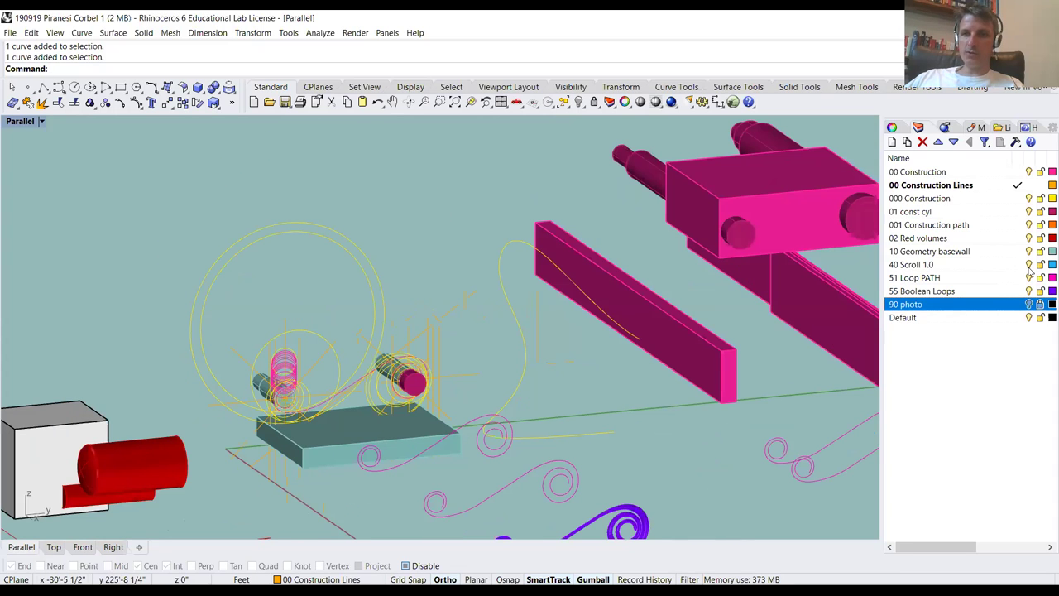
pyautogui.click(1029, 251)
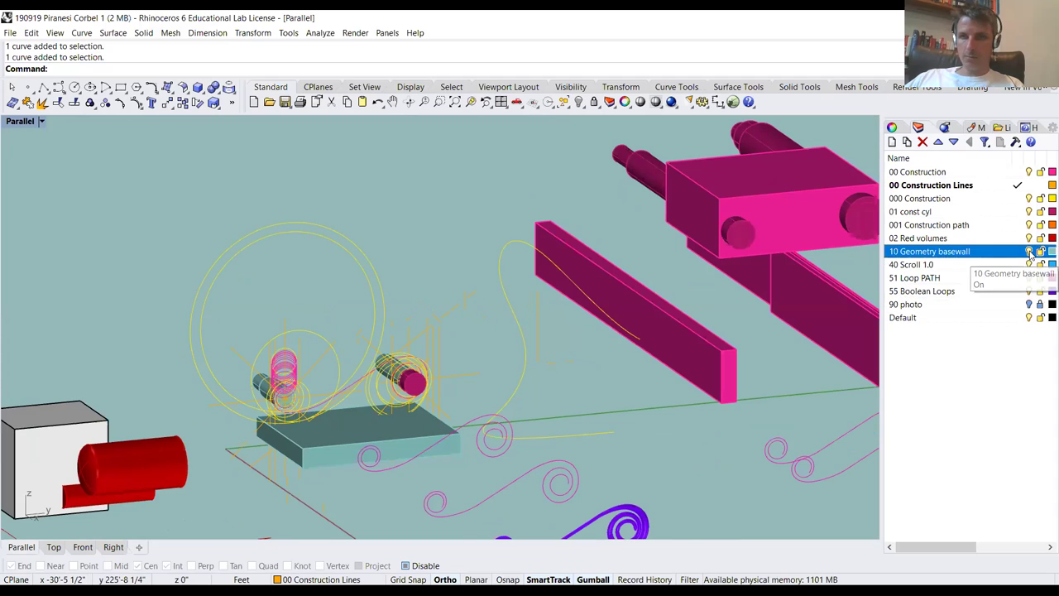
pyautogui.click(1027, 265)
pyautogui.click(1029, 278)
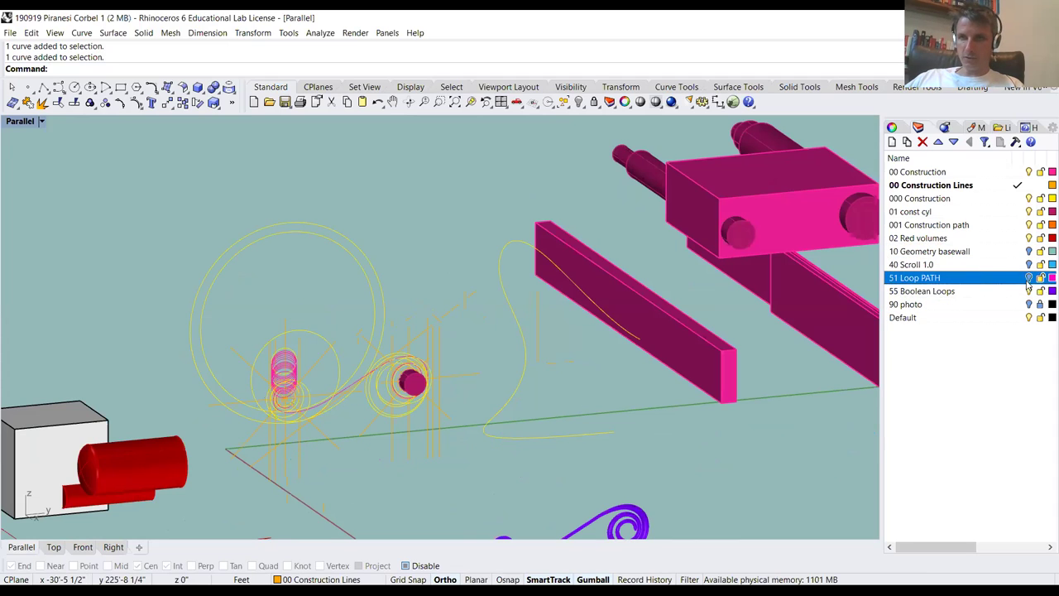
pyautogui.click(1028, 290)
pyautogui.click(1029, 318)
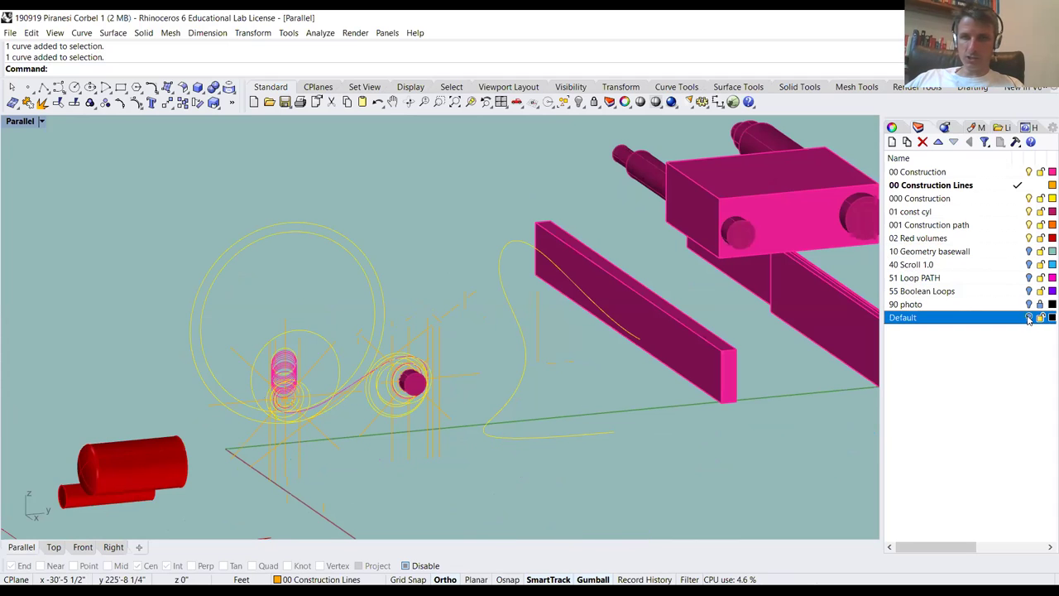
# Turn off the 02 Red volumes, 01 const cyl and 00 Construction layers to isolate the construction curves
pyautogui.click(1030, 239)
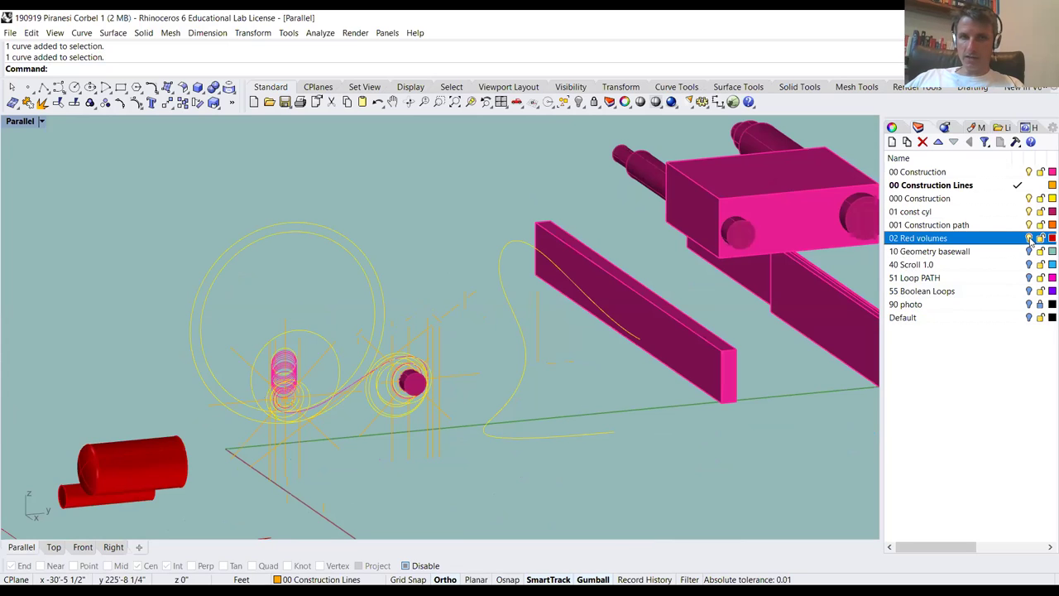
pyautogui.click(1029, 238)
pyautogui.click(1028, 211)
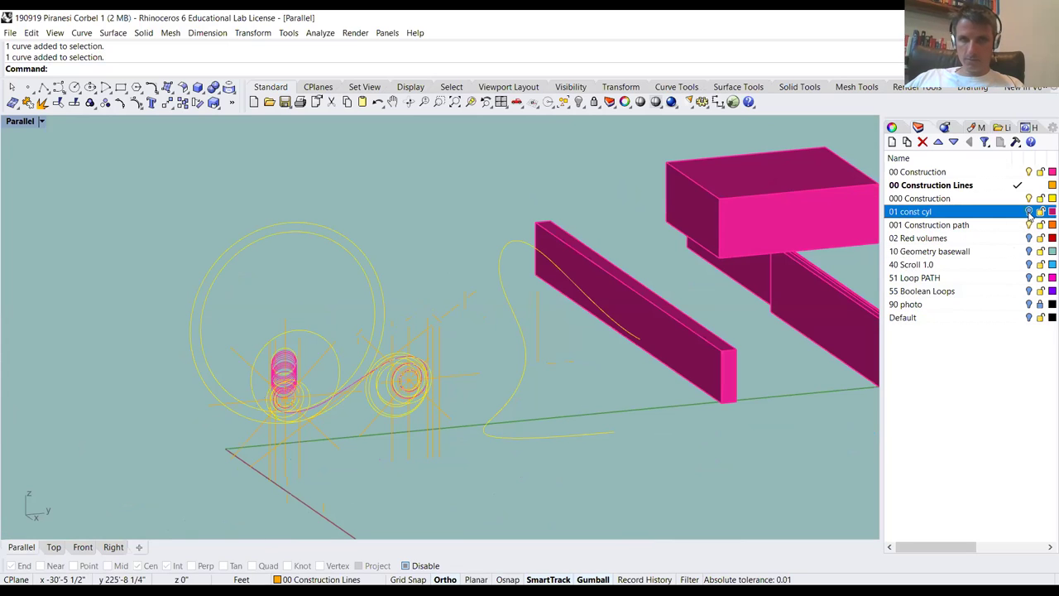
pyautogui.click(1028, 171)
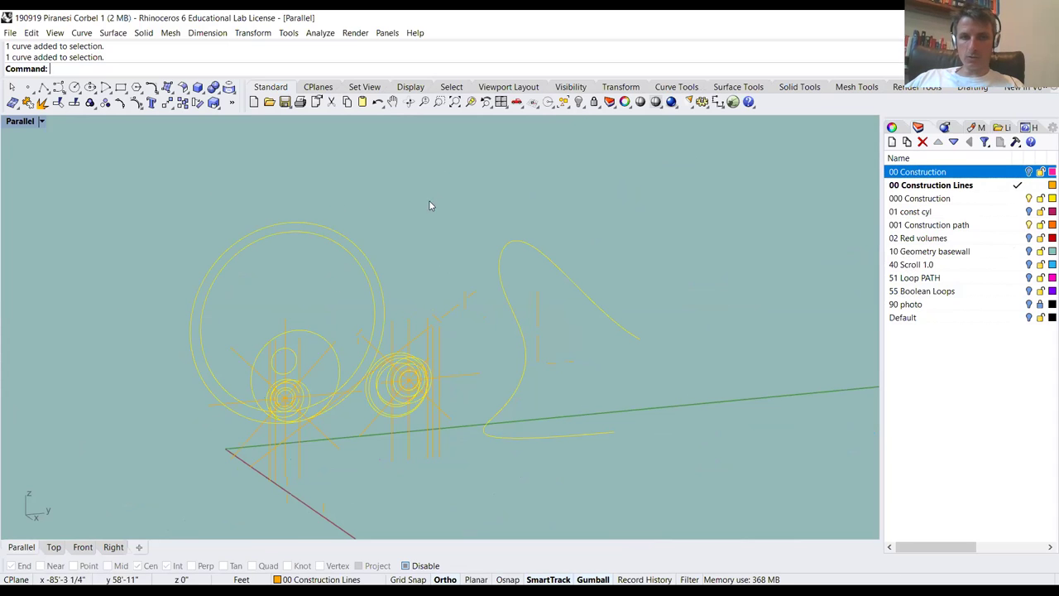
pyautogui.moveTo(476, 194); pyautogui.dragTo(194, 494)
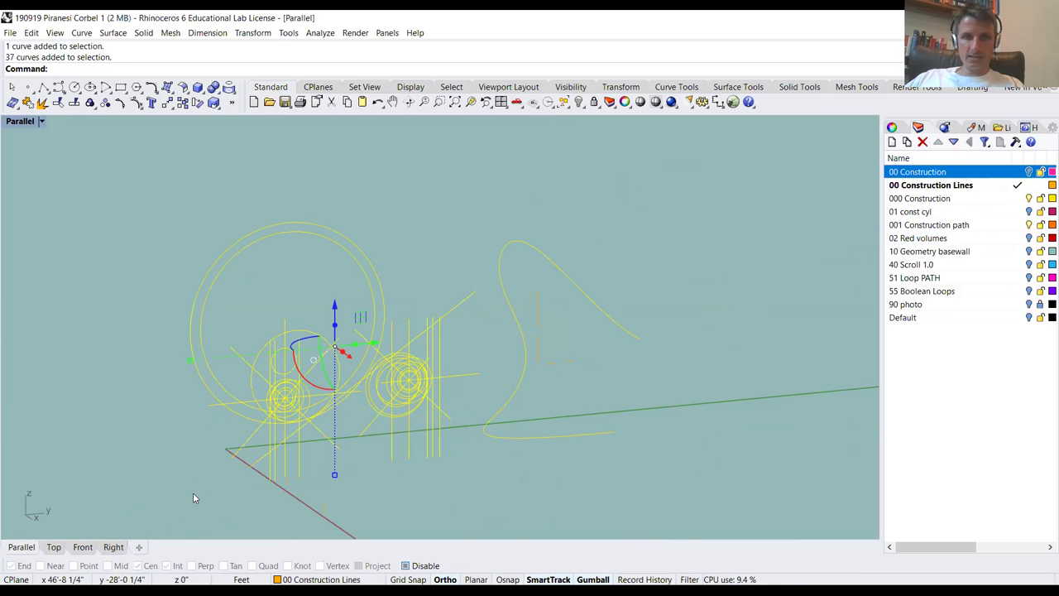
pyautogui.scroll(-4, 331, 506)
pyautogui.moveTo(473, 220); pyautogui.dragTo(455, 223, button='right')
pyautogui.write('Copy')
pyautogui.press('Return')
pyautogui.click(392, 240)
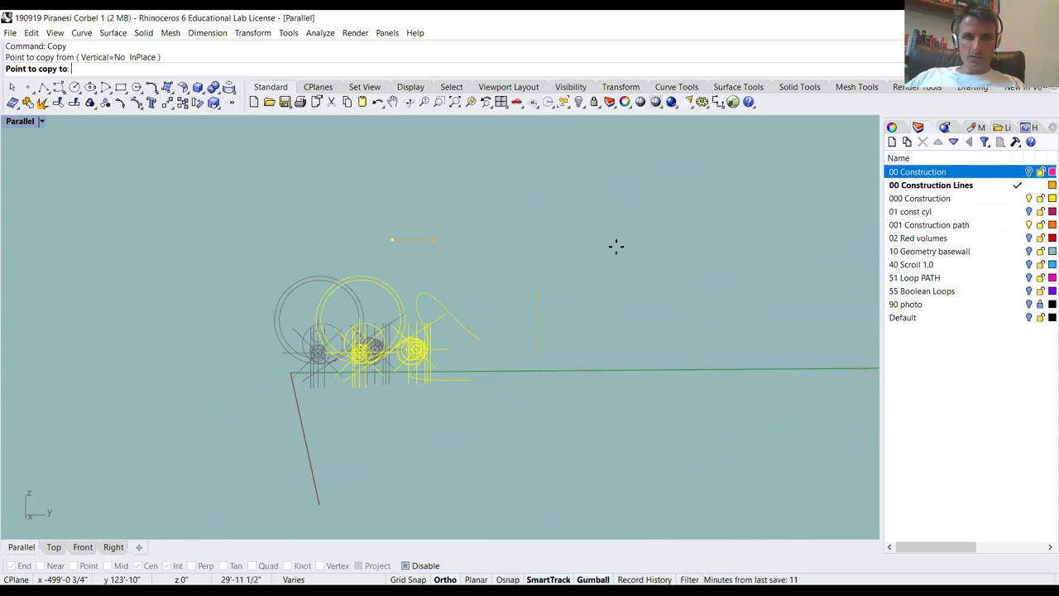
pyautogui.moveTo(507, 247); pyautogui.dragTo(493, 287, button='right')
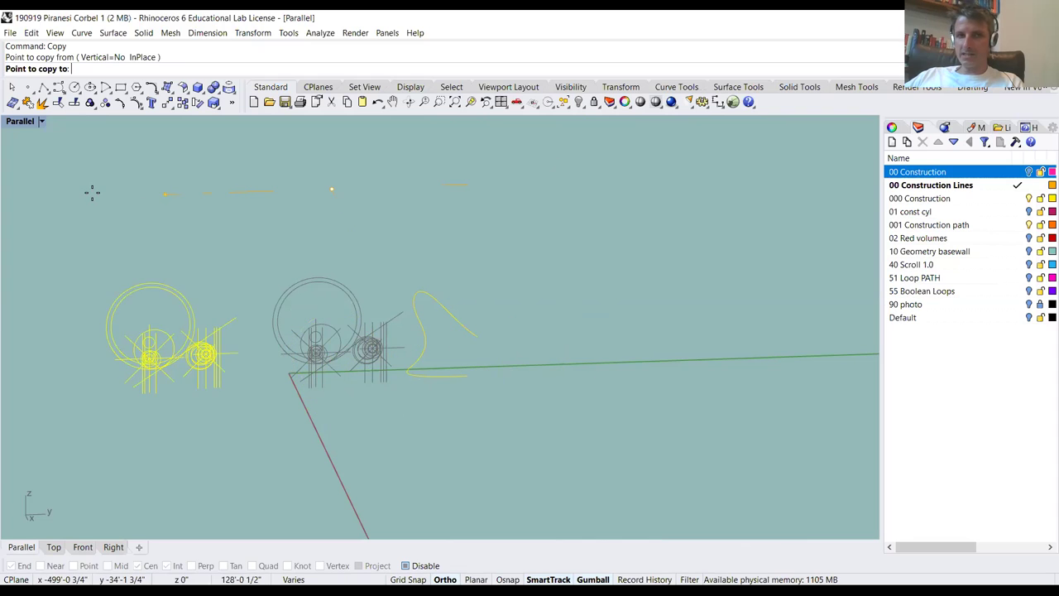
pyautogui.scroll(-3, 379, 174)
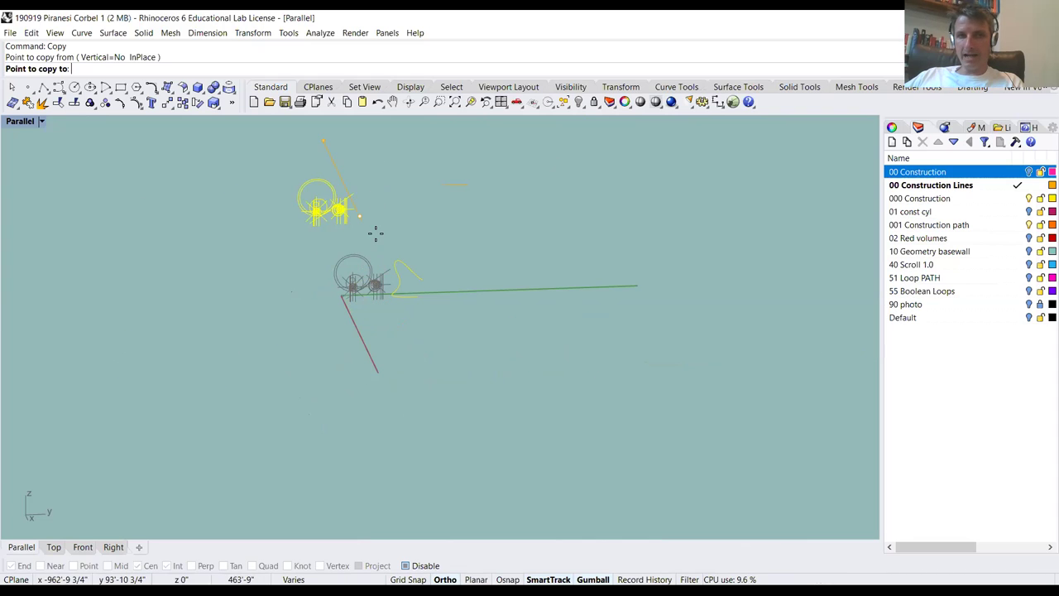
pyautogui.moveTo(398, 278)
pyautogui.mouseDown(button='right')
pyautogui.moveTo(466, 243)
pyautogui.moveTo(372, 359)
pyautogui.moveTo(353, 348)
pyautogui.moveTo(412, 292)
pyautogui.mouseUp(button='right')
pyautogui.press('Escape')
pyautogui.press('Escape')
# Select the construction circles and lines, try moving them along the green axis with the gumball, and undo the move
pyautogui.scroll(4, 389, 250)
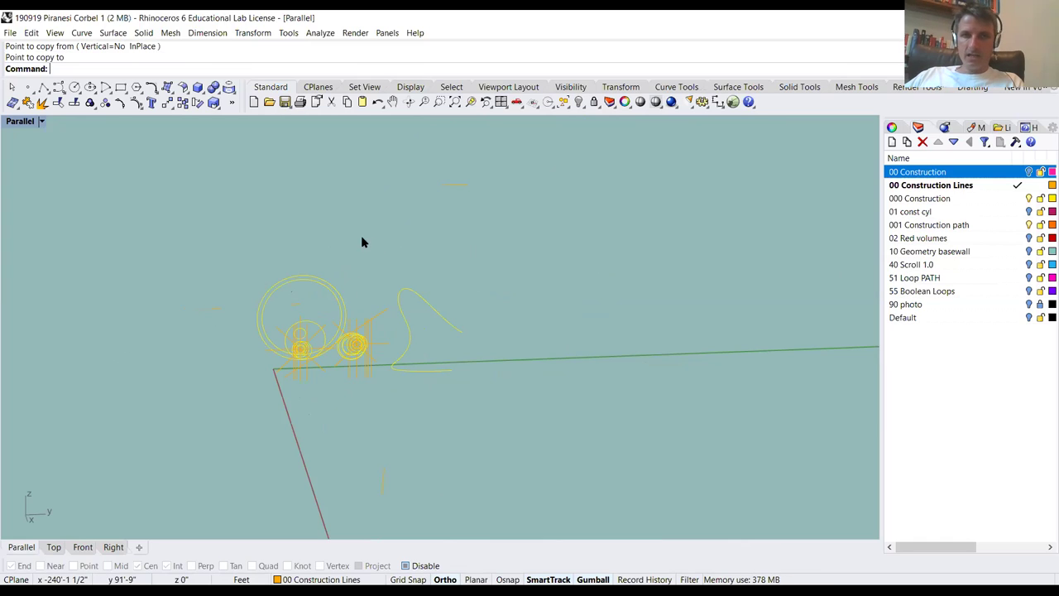
pyautogui.moveTo(345, 292); pyautogui.dragTo(253, 401)
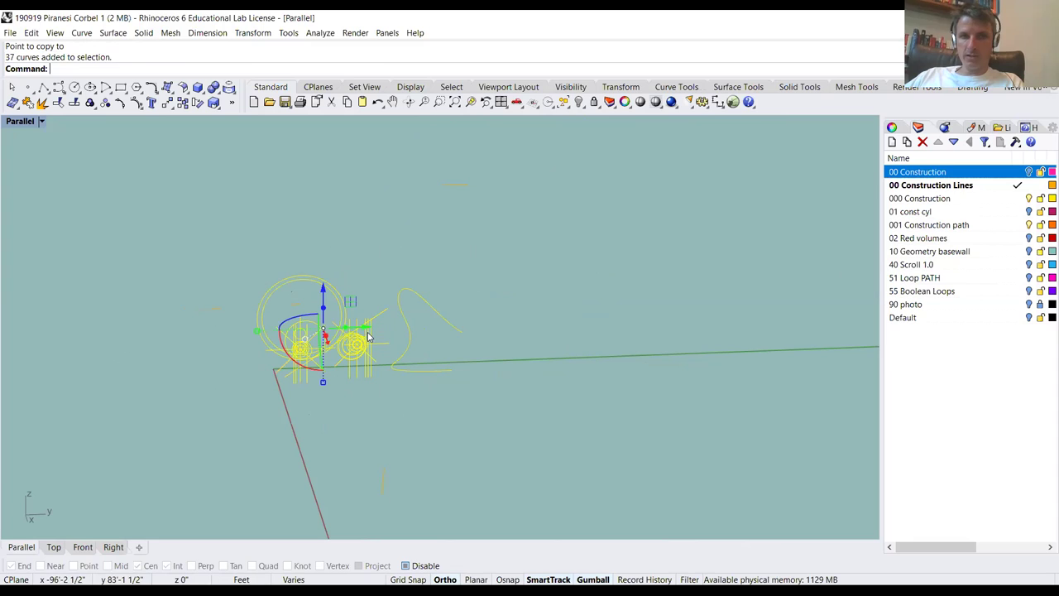
pyautogui.moveTo(367, 331); pyautogui.dragTo(721, 323)
pyautogui.hotkey('ctrl', 'z')
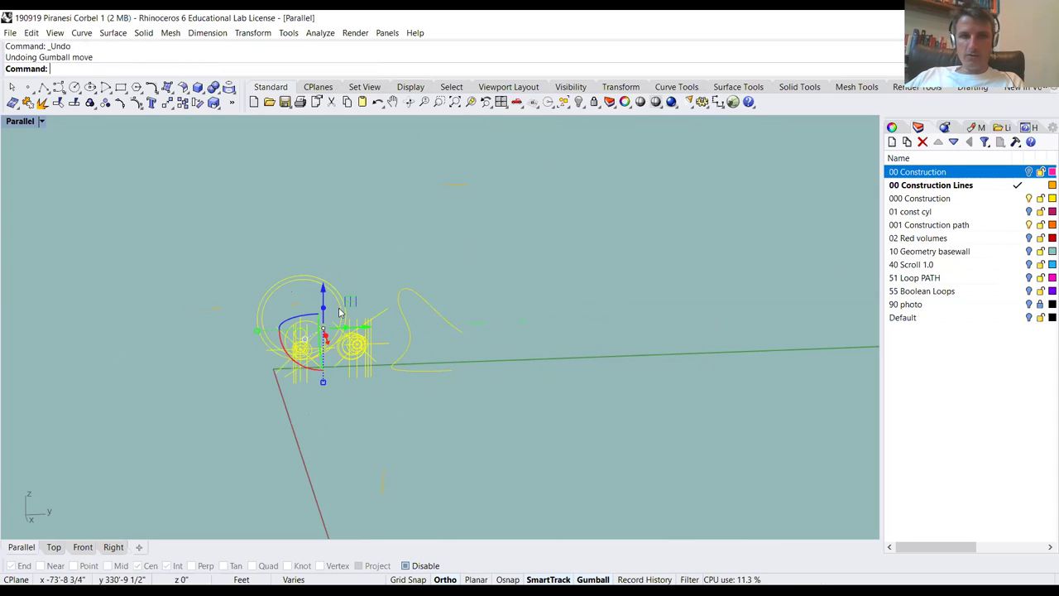
# Relocate the gumball away from the selected curves, try duplicating them along the green axis, and undo the duplicate
pyautogui.keyDown('ctrl'); pyautogui.moveTo(350, 323); pyautogui.dragTo(542, 331); pyautogui.keyUp('ctrl')
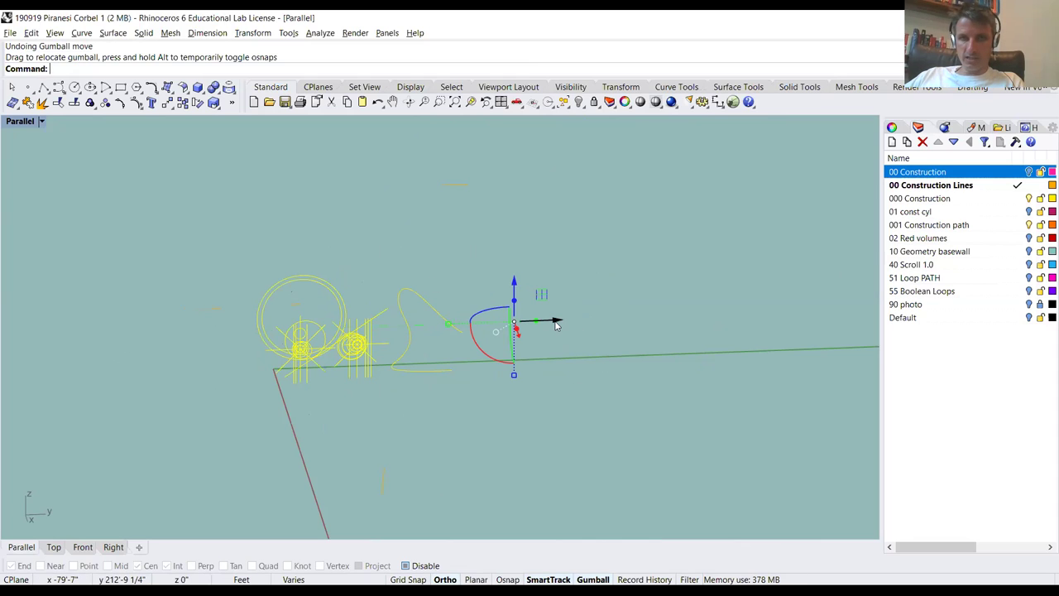
pyautogui.moveTo(556, 325); pyautogui.dragTo(772, 284)
pyautogui.press('alt')
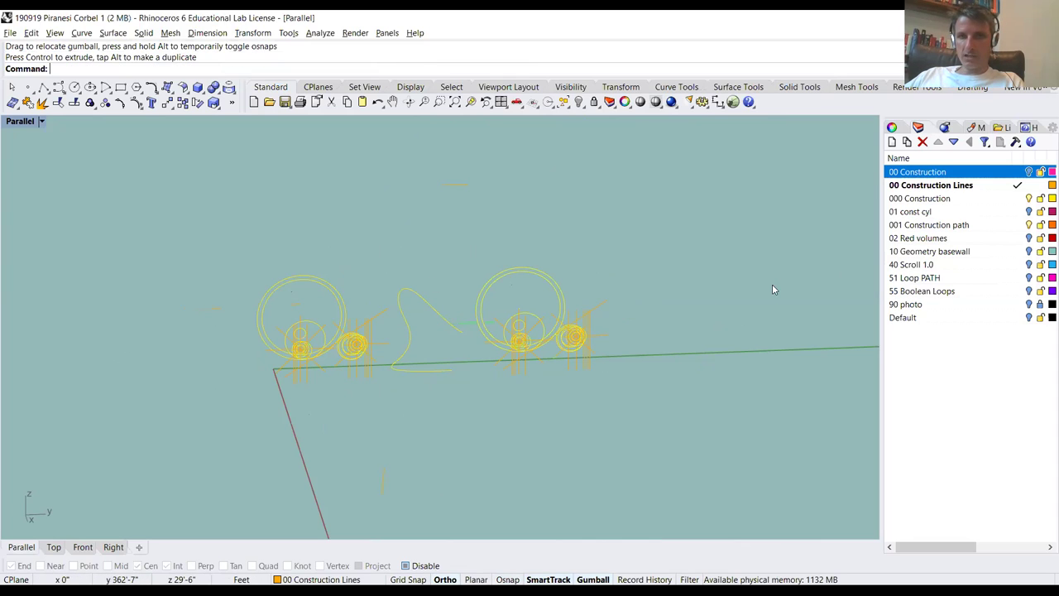
pyautogui.hotkey('ctrl', 'z')
# Reselect the construction circles and lines, duplicate them along the green axis to near its far end, and clear the selection
pyautogui.scroll(-5, 298, 326)
pyautogui.moveTo(249, 278); pyautogui.dragTo(335, 362)
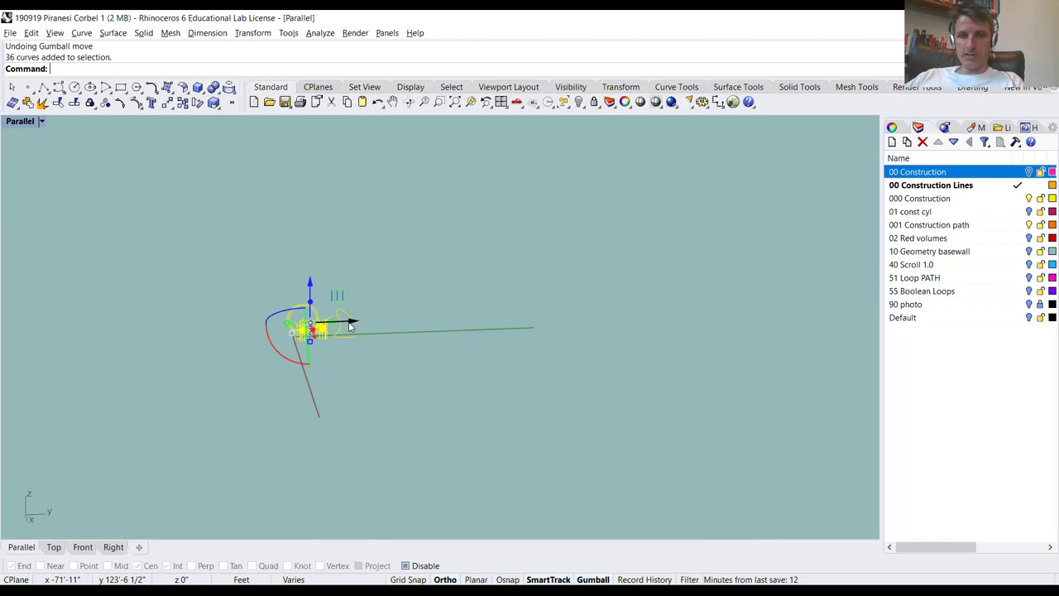
pyautogui.moveTo(349, 326); pyautogui.dragTo(549, 321)
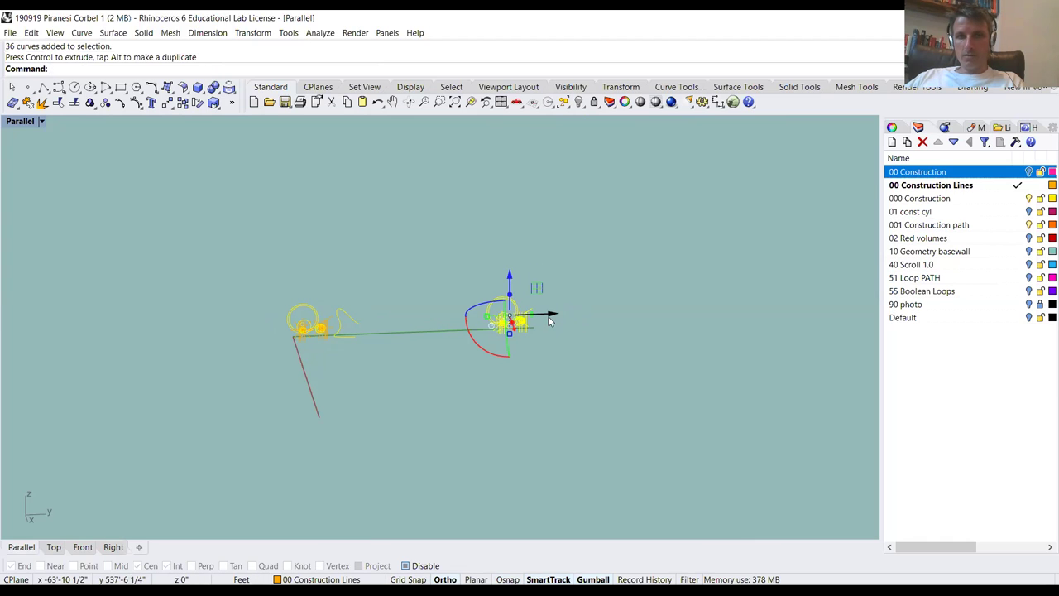
pyautogui.click(543, 359)
pyautogui.scroll(2, 399, 287)
pyautogui.scroll(1, 397, 287)
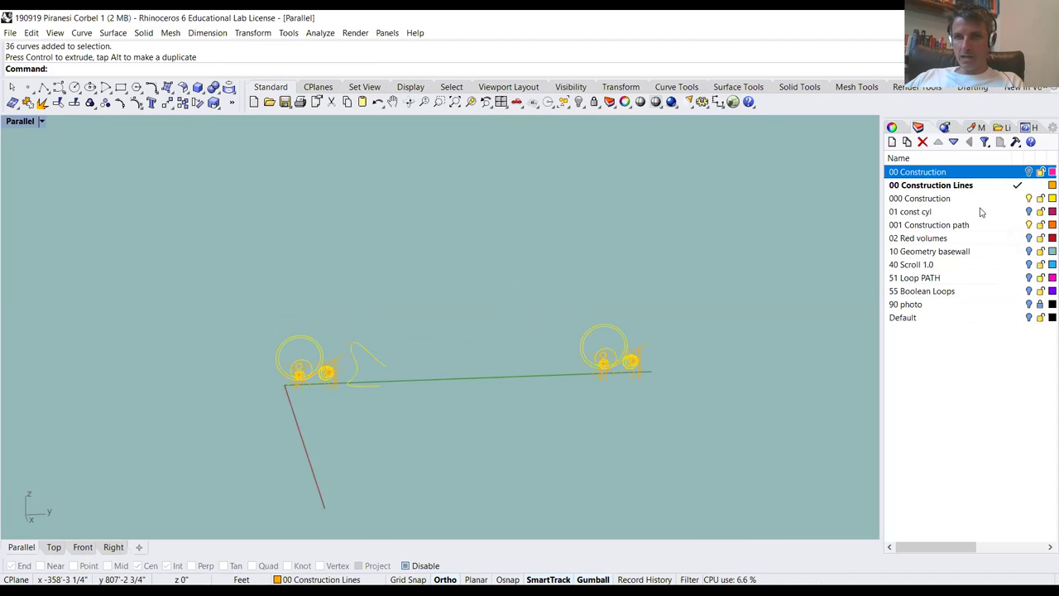
# Turn on all layers from 01 const cyl through Default, including 90 photo, and view the whole scene with the copied curves
pyautogui.click(1028, 212)
pyautogui.click(1029, 239)
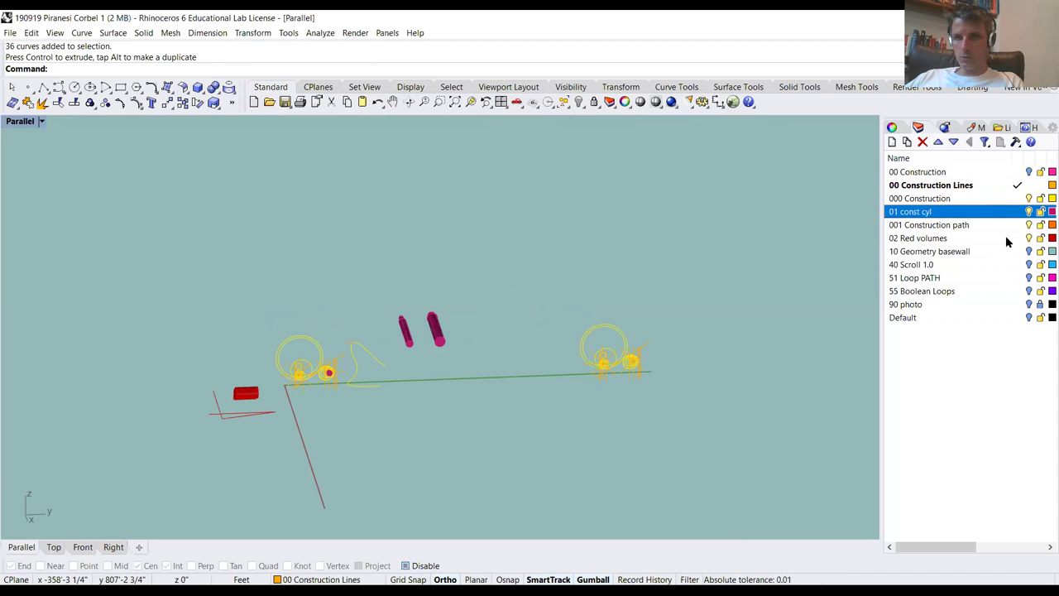
pyautogui.keyDown('shift'); pyautogui.click(1007, 322); pyautogui.keyUp('shift')
pyautogui.click(1028, 319)
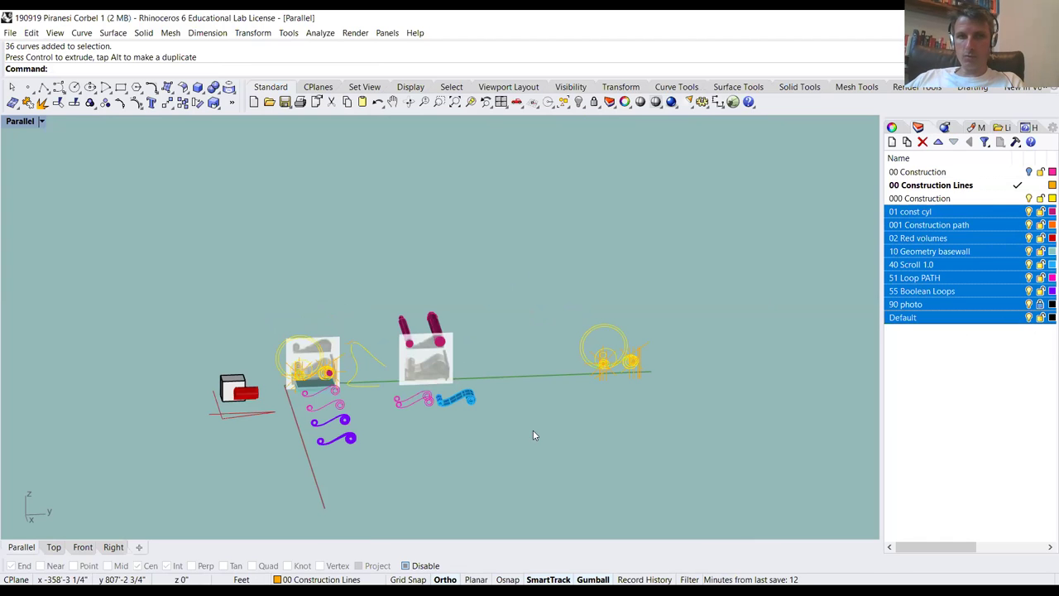
pyautogui.scroll(5, 362, 391)
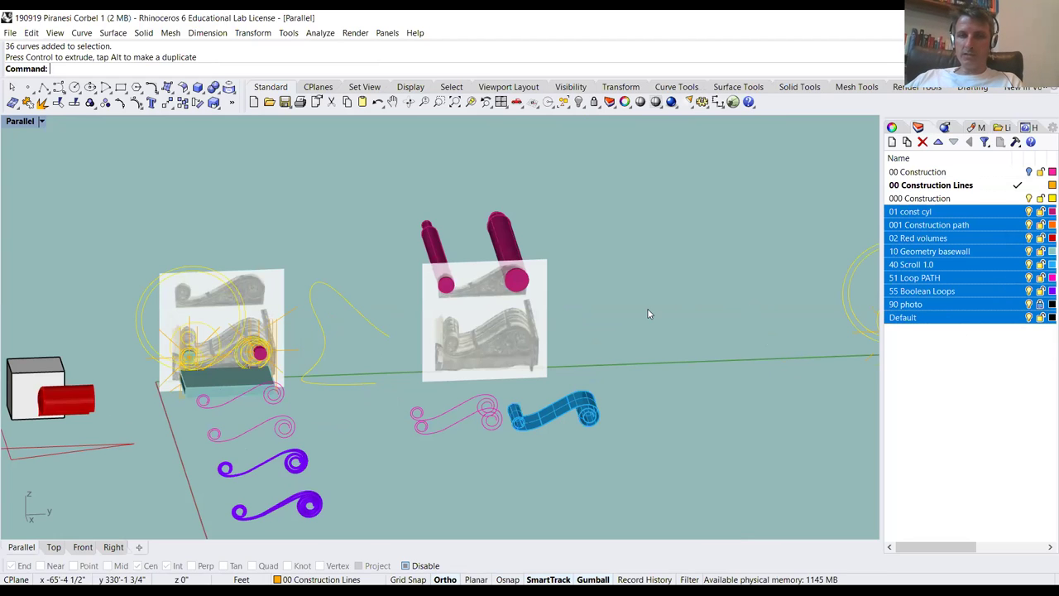
pyautogui.scroll(-3, 251, 264)
pyautogui.scroll(2, 252, 252)
pyautogui.moveTo(253, 248); pyautogui.dragTo(284, 239, button='right')
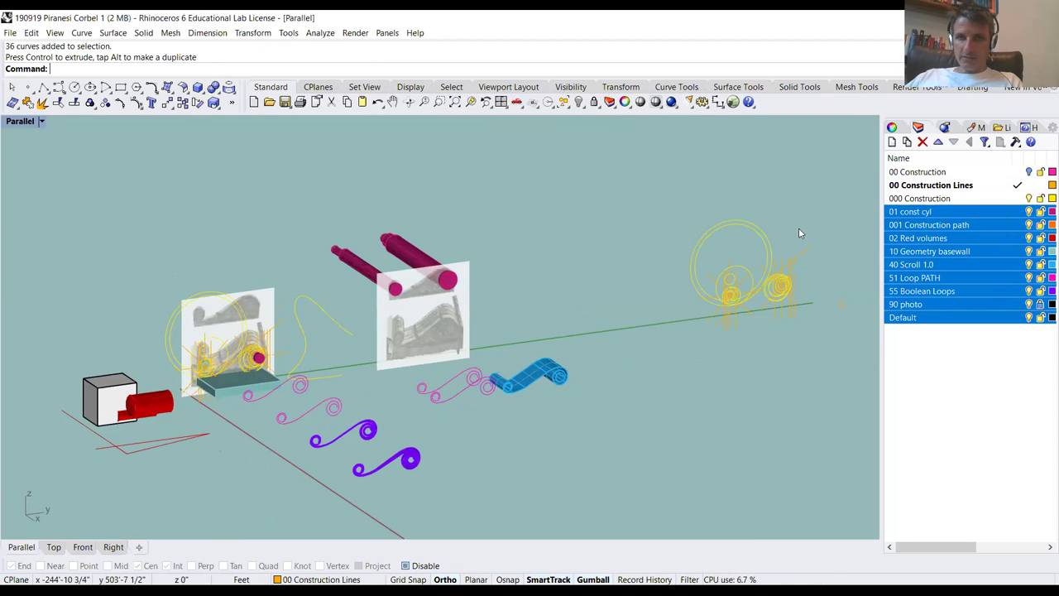
pyautogui.click(770, 237)
pyautogui.click(526, 237)
pyautogui.doubleClick(925, 211)
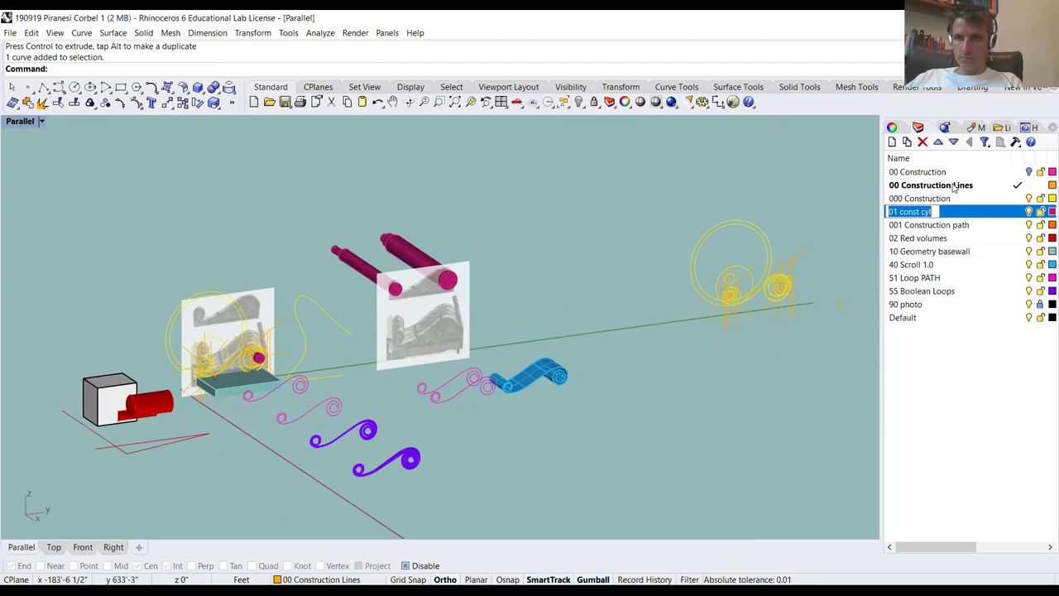
pyautogui.click(954, 186)
pyautogui.moveTo(694, 185); pyautogui.dragTo(840, 339)
pyautogui.scroll(-2, 566, 210)
pyautogui.scroll(3, 641, 223)
pyautogui.moveTo(530, 211); pyautogui.dragTo(802, 386)
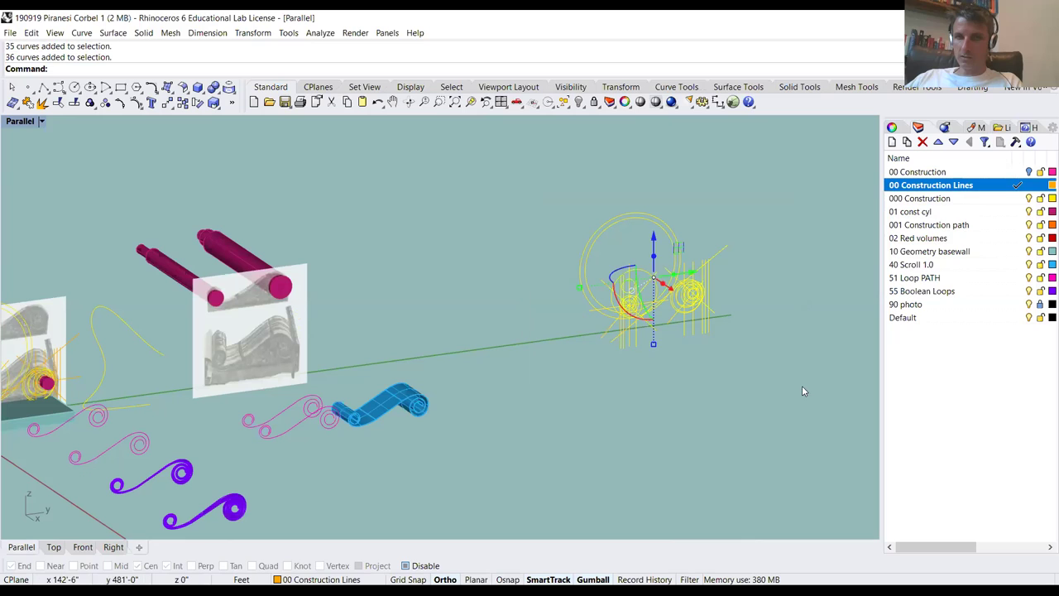
# Create a new layer named 80 Diagrams and set its color to spring green with RGB 0, 255, 125
pyautogui.rightClick(912, 343)
pyautogui.click(943, 354)
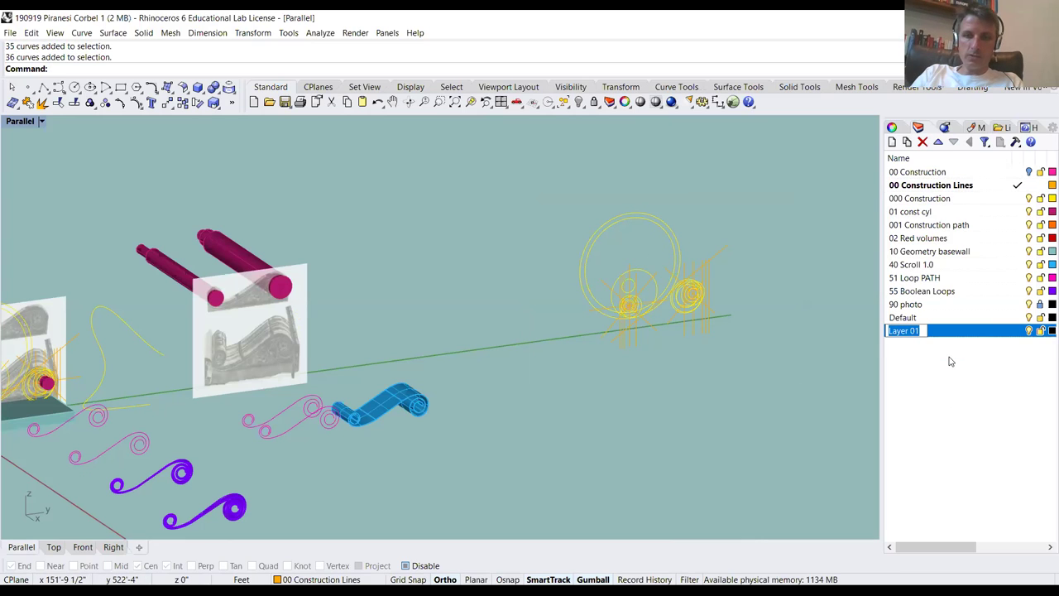
pyautogui.write('80 ')
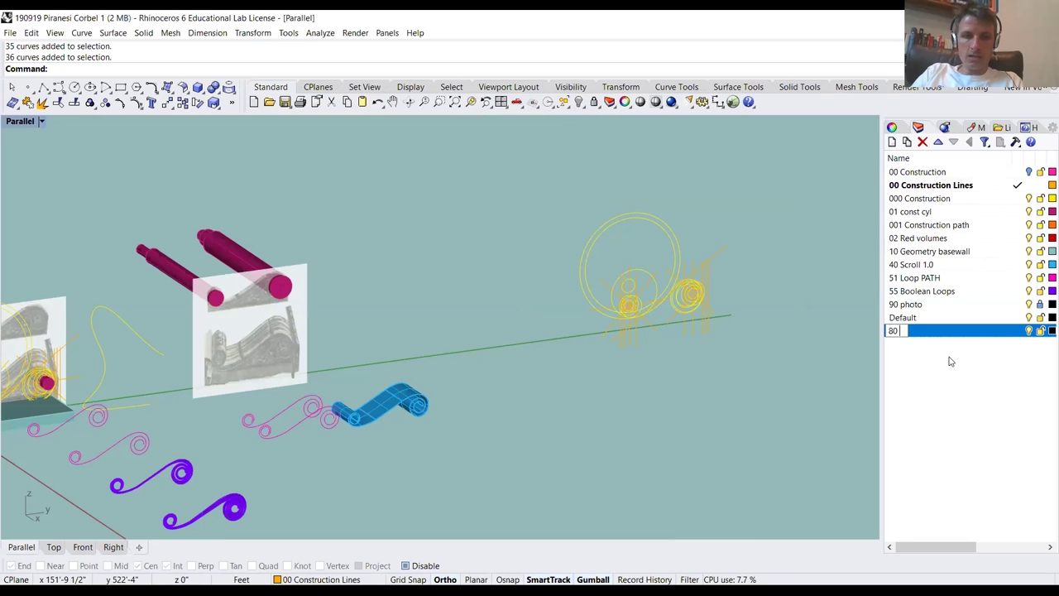
pyautogui.write('Diagrams')
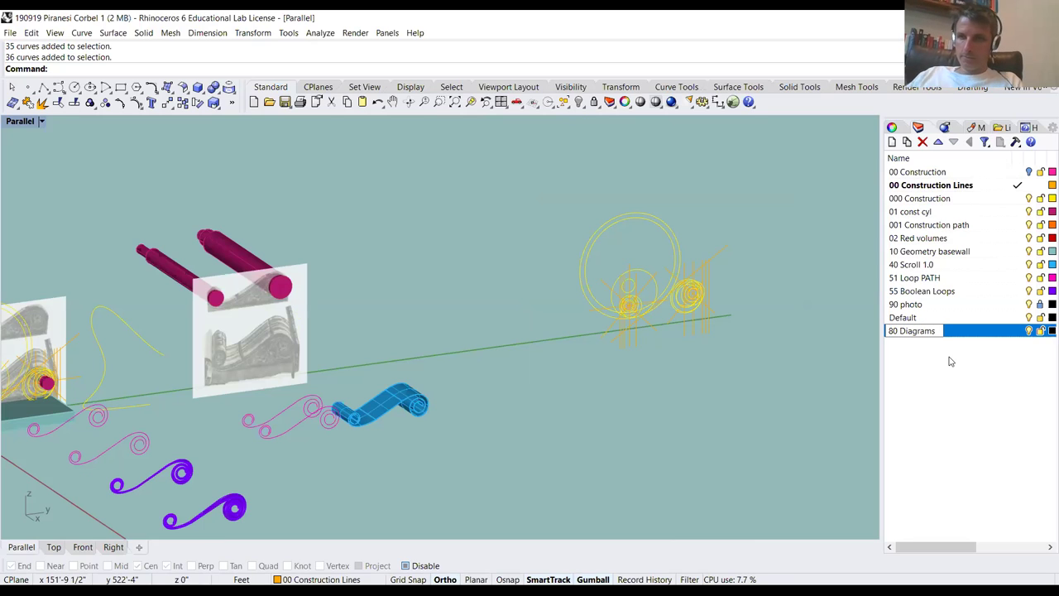
pyautogui.press('Return')
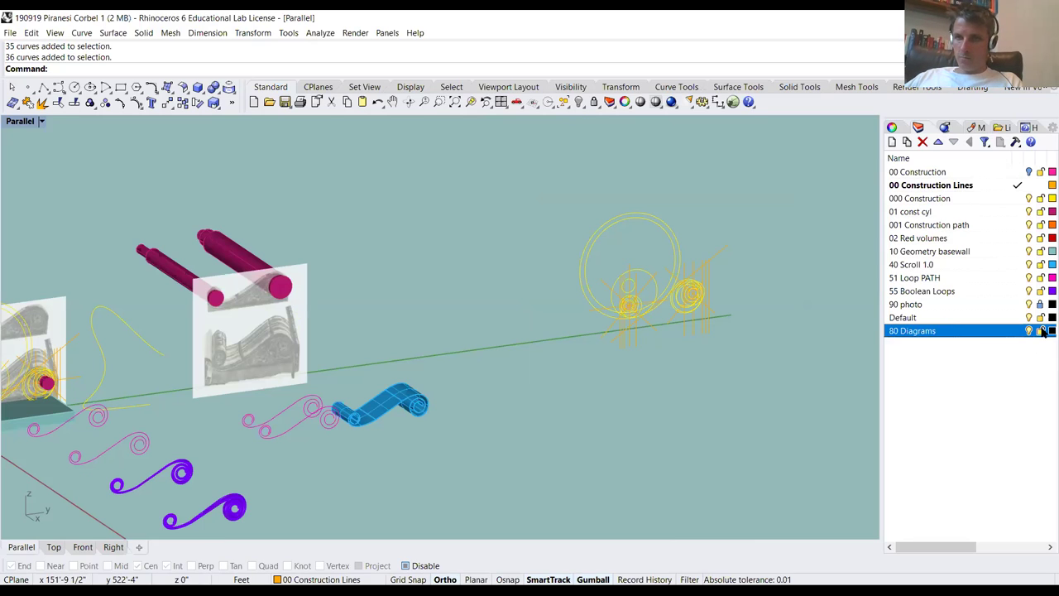
pyautogui.click(1050, 330)
pyautogui.click(300, 298)
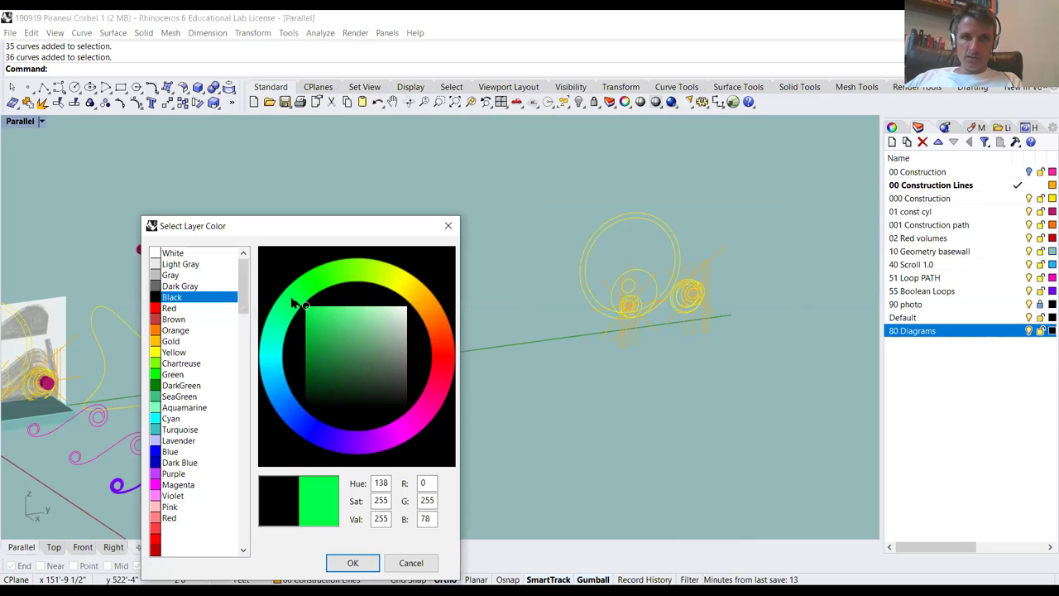
pyautogui.click(284, 324)
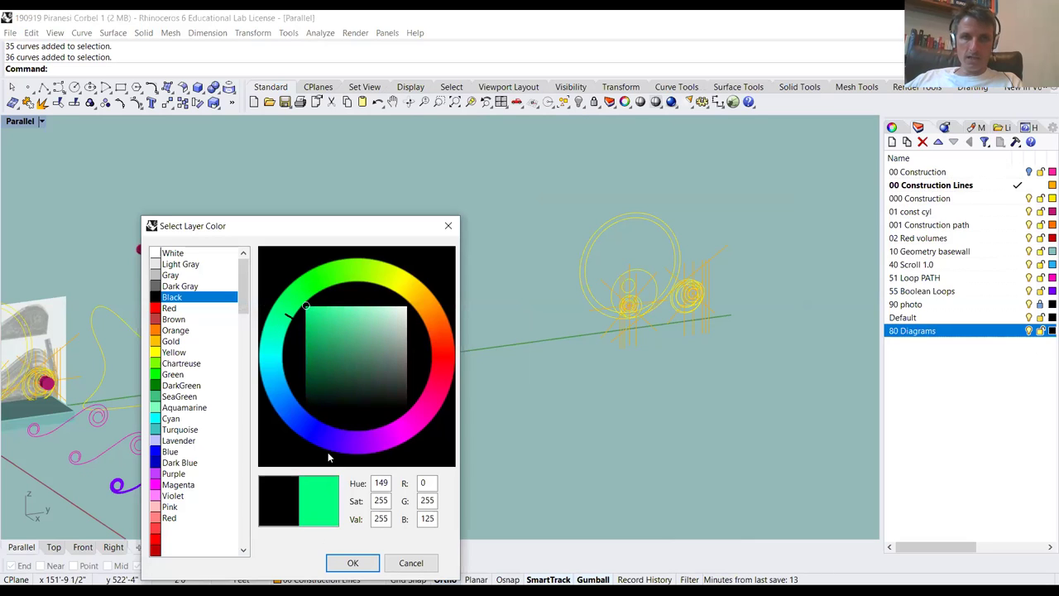
# Select the copied construction circles and lines, assign them to the 80 Diagrams layer in their object properties, and clear the selection
pyautogui.moveTo(539, 170); pyautogui.dragTo(745, 381)
pyautogui.click(891, 127)
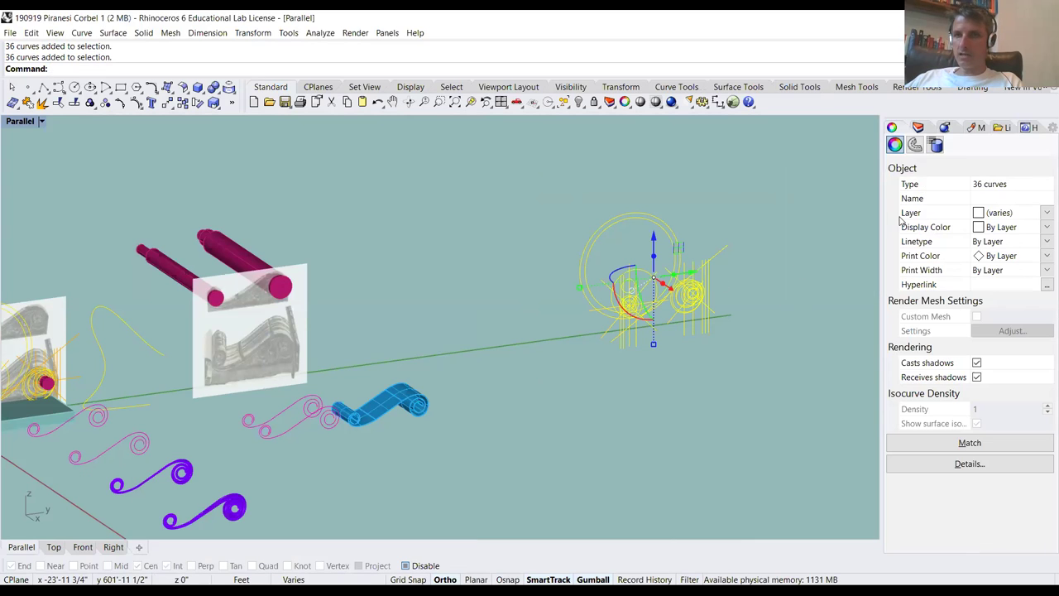
pyautogui.click(1044, 213)
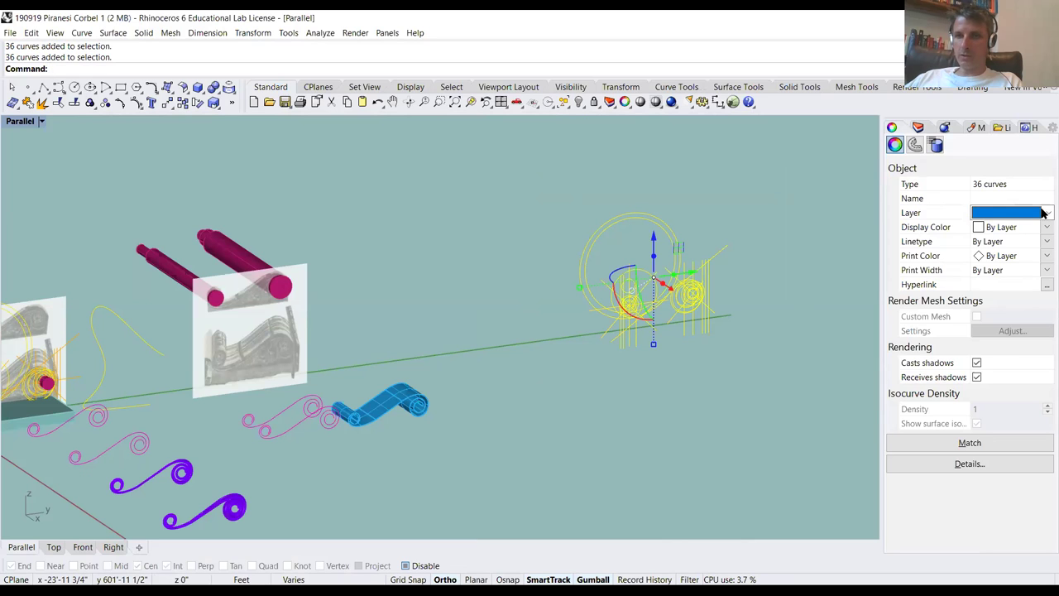
pyautogui.click(1044, 213)
pyautogui.click(981, 387)
pyautogui.press('Escape')
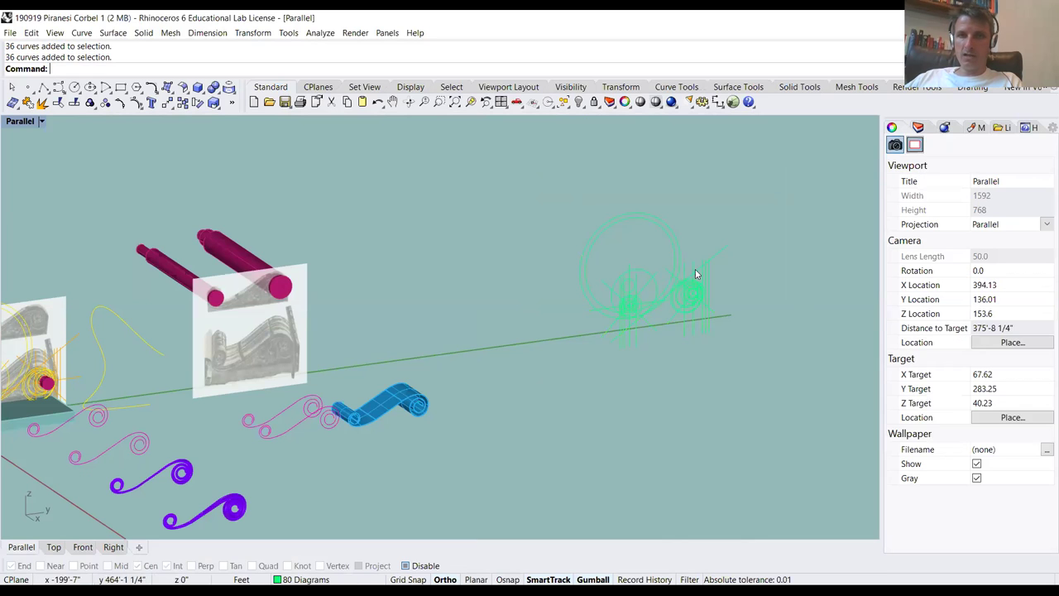
pyautogui.scroll(5, 695, 277)
pyautogui.scroll(-3, 293, 254)
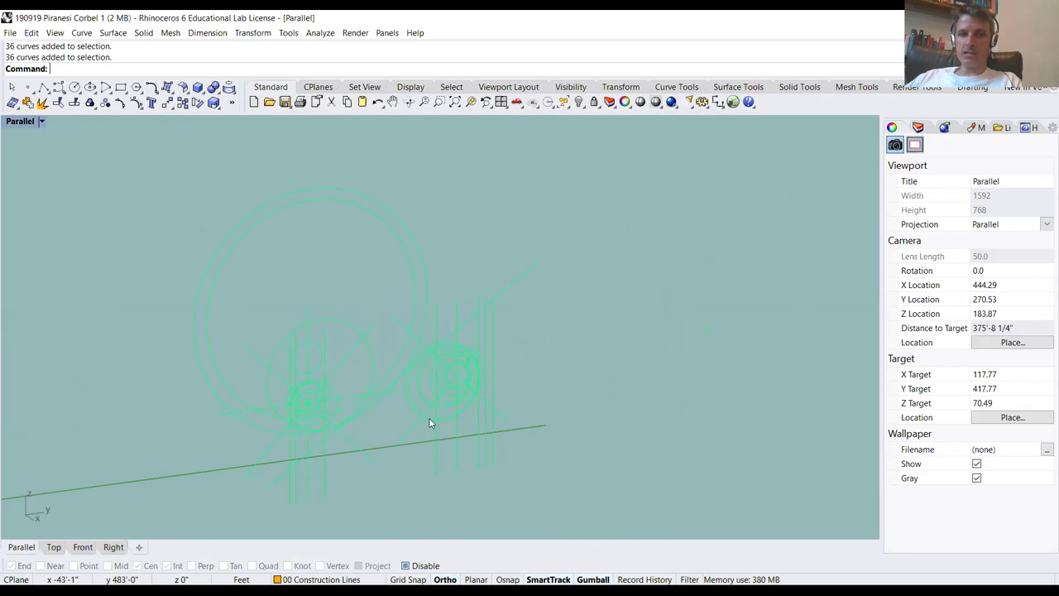
# Examine the green diagram copy against the corbel photos, cylinders, loops and original construction curves across the scene
pyautogui.scroll(-3, 548, 326)
pyautogui.scroll(5, 617, 439)
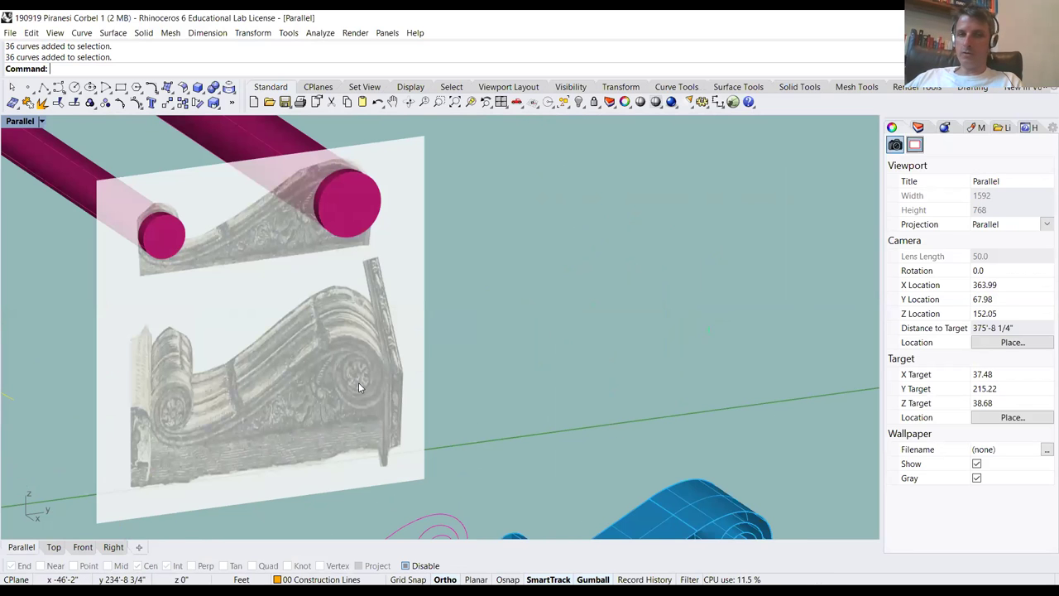
pyautogui.scroll(-3, 359, 388)
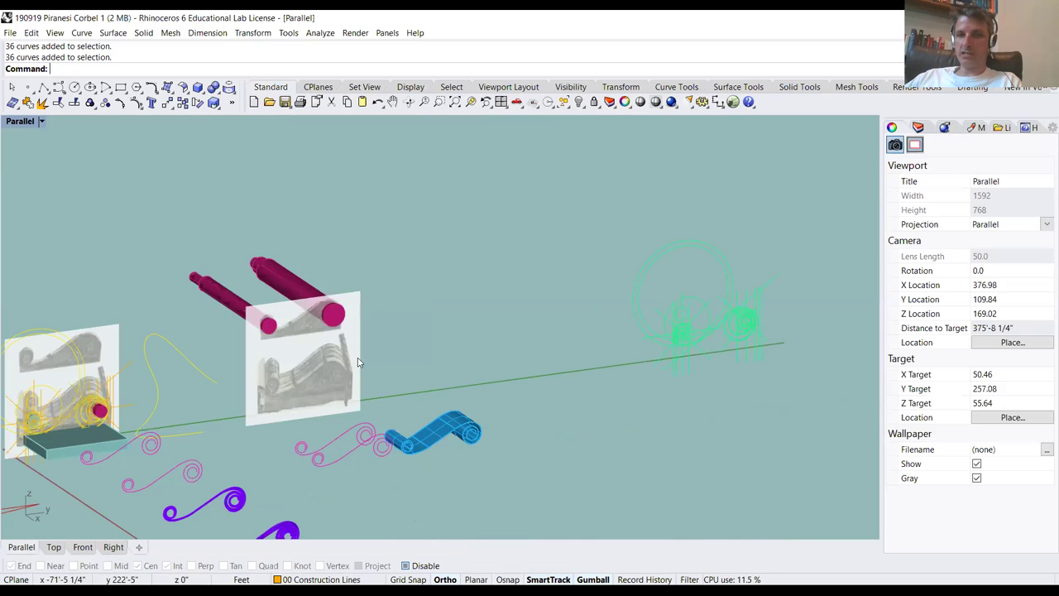
pyautogui.scroll(6, 805, 342)
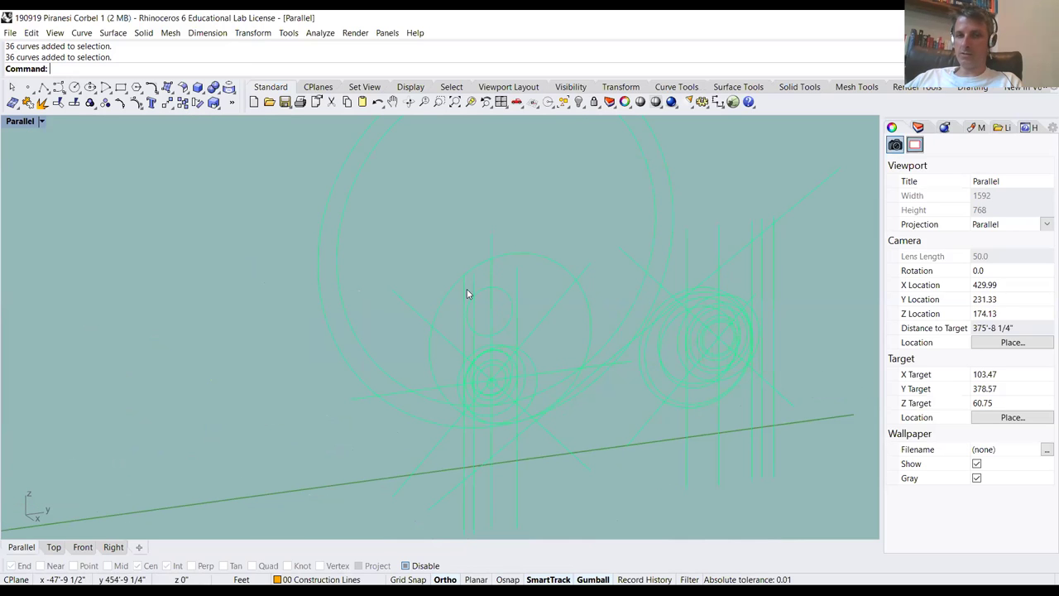
pyautogui.scroll(-3, 481, 299)
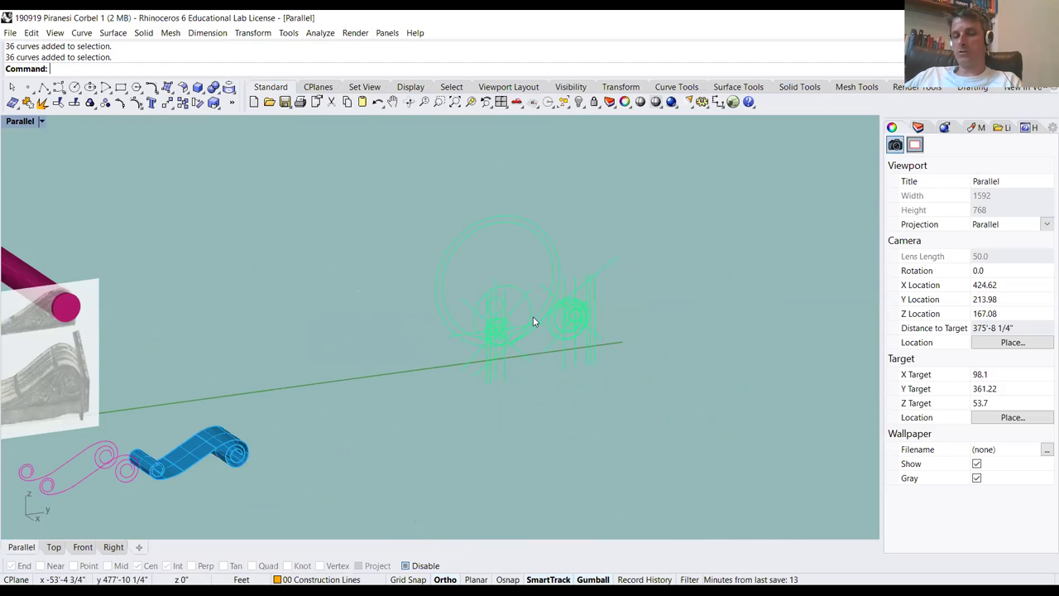
pyautogui.scroll(5, 557, 307)
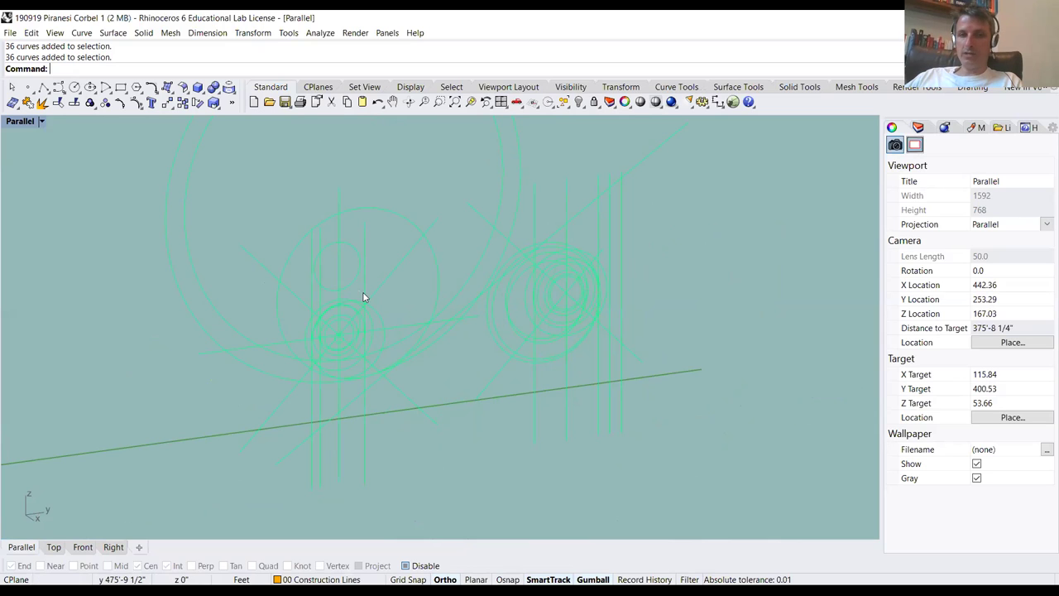
pyautogui.scroll(-5, 546, 324)
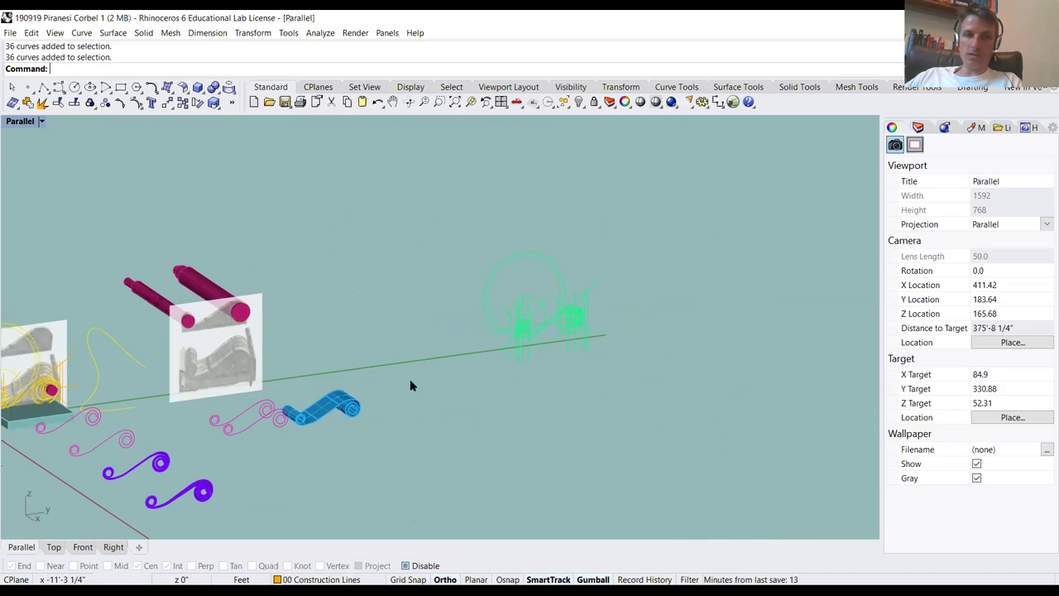
pyautogui.scroll(-3, 354, 358)
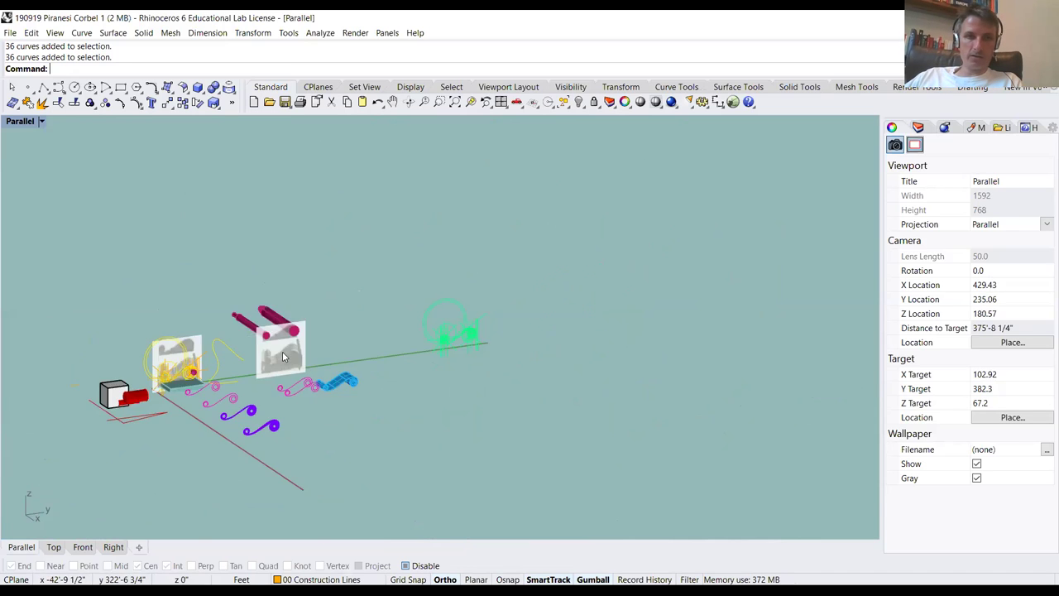
pyautogui.scroll(5, 233, 368)
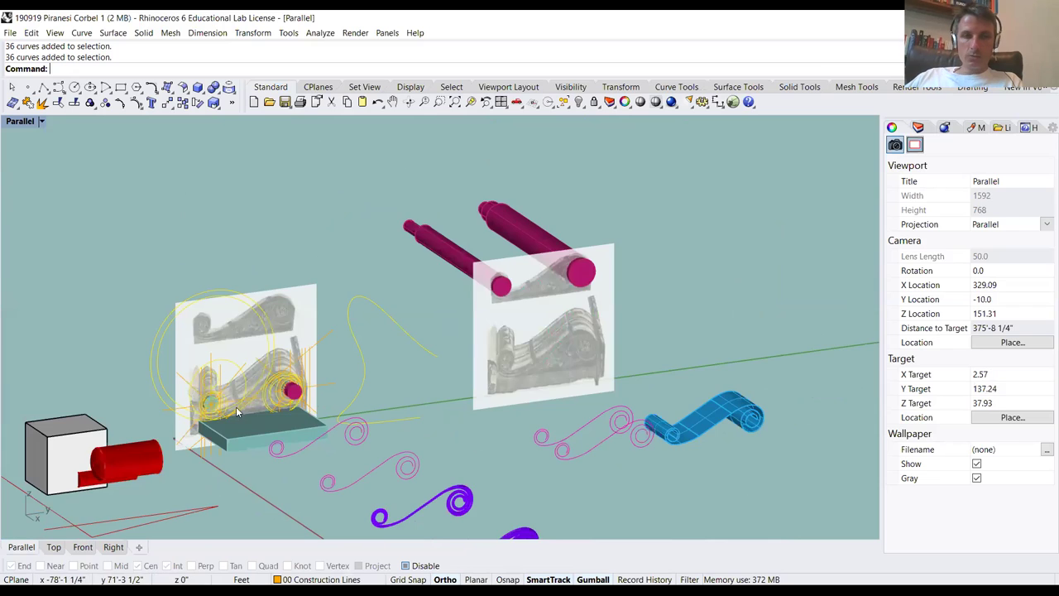
pyautogui.scroll(4, 244, 383)
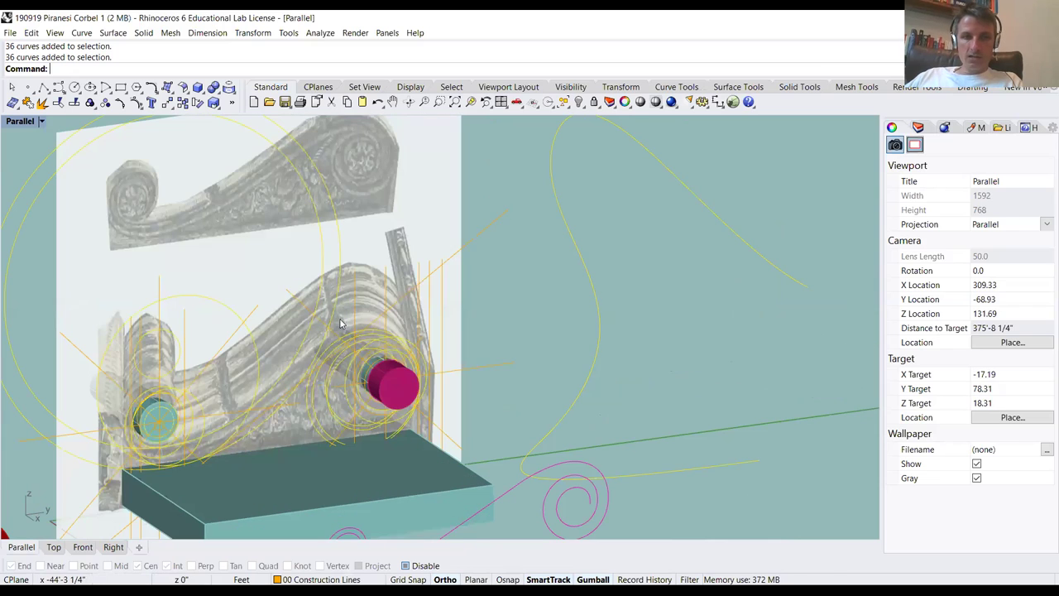
# Show the layer list and inspect the cylinders and construction circles at the corbel's scroll ends by selecting them
pyautogui.click(919, 128)
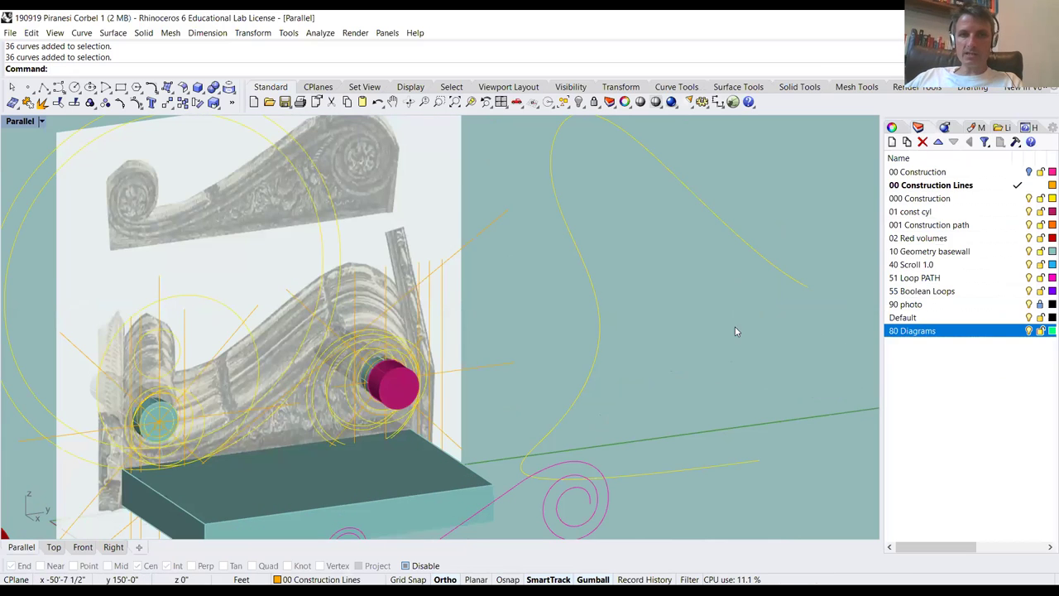
pyautogui.scroll(2, 589, 361)
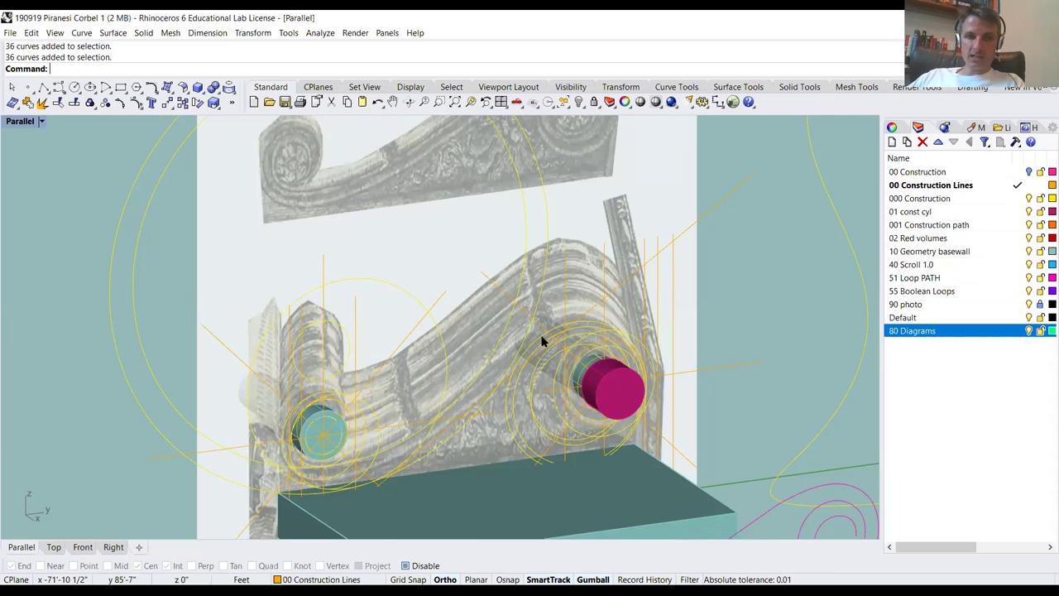
pyautogui.scroll(-3, 541, 339)
pyautogui.scroll(5, 430, 387)
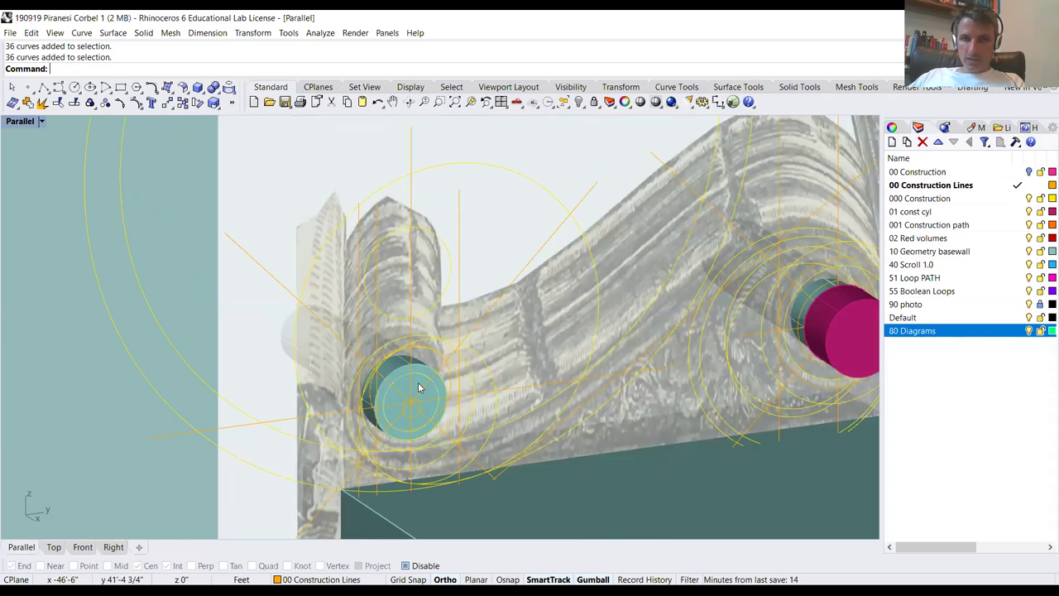
pyautogui.click(437, 397)
pyautogui.click(461, 417)
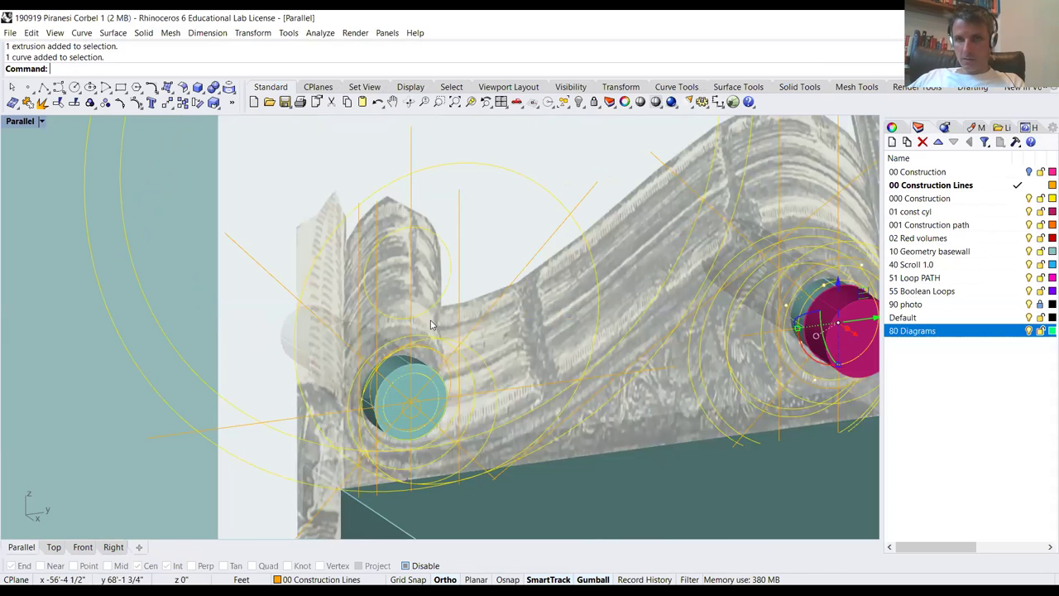
# Select the yellow free-form curve and the magenta spiral loop in front of the base to inspect them, and clear the selection
pyautogui.scroll(-5, 507, 325)
pyautogui.scroll(6, 554, 387)
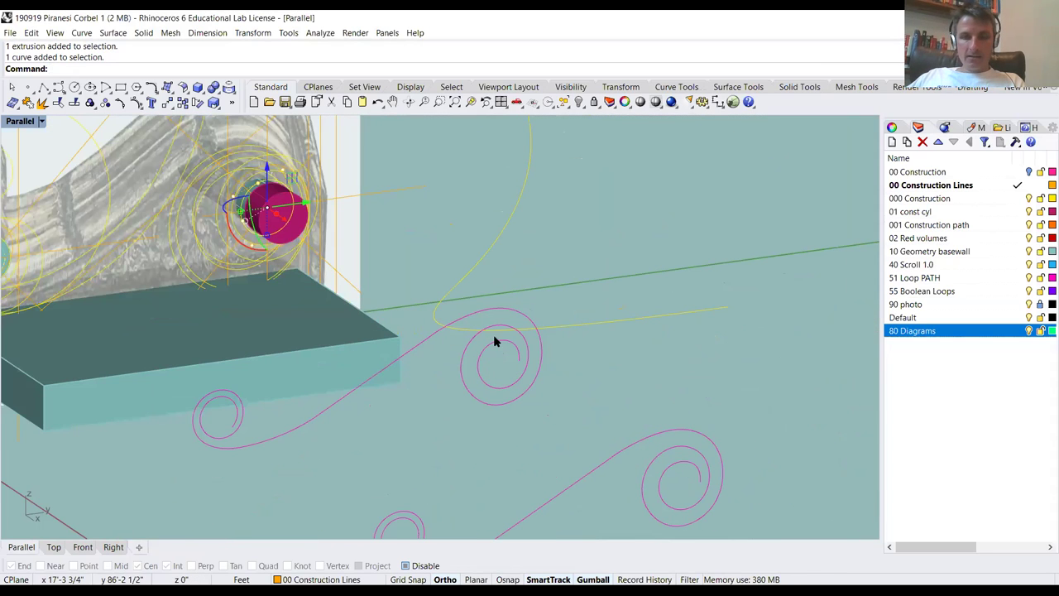
pyautogui.click(488, 381)
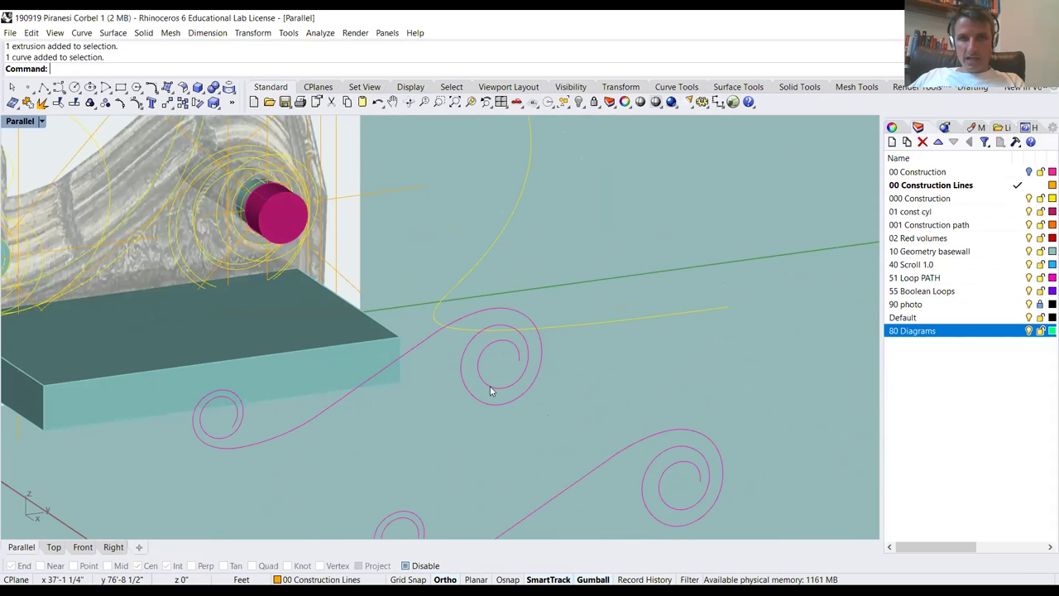
pyautogui.click(394, 403)
pyautogui.scroll(3, 417, 348)
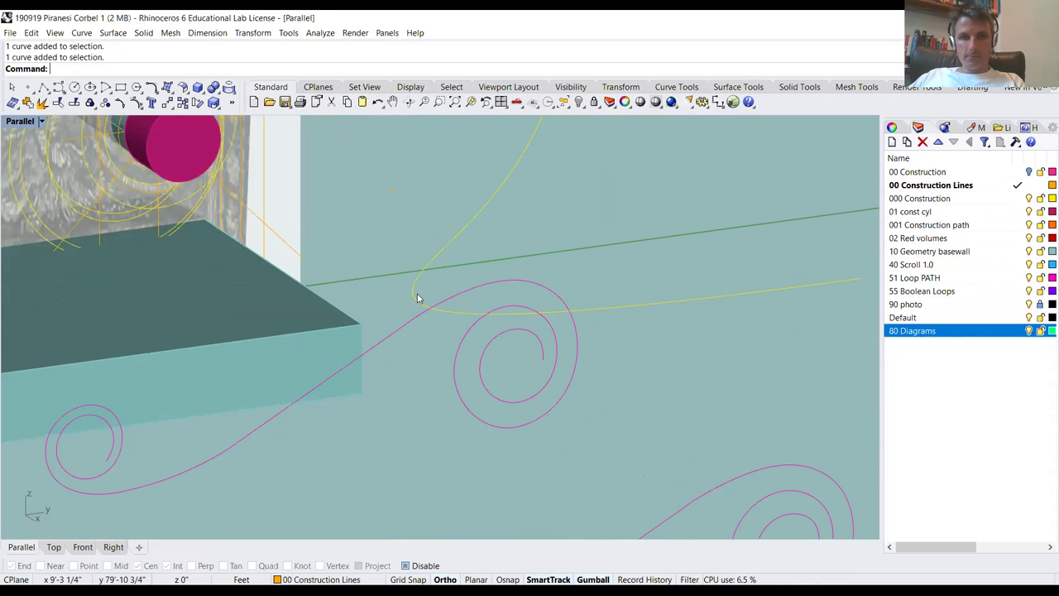
pyautogui.press('Escape')
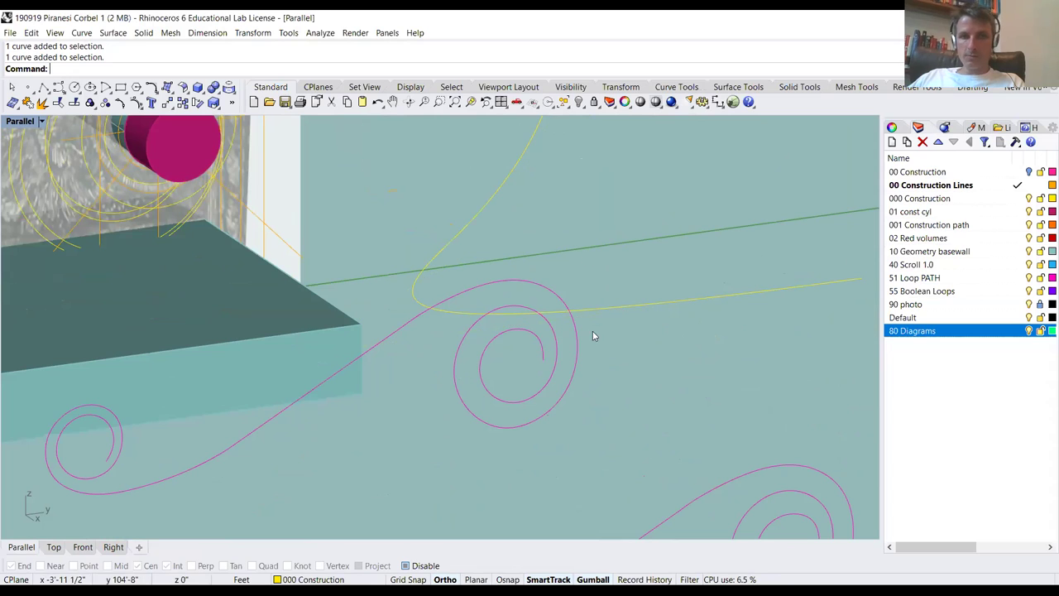
pyautogui.click(563, 383)
pyautogui.press('Escape')
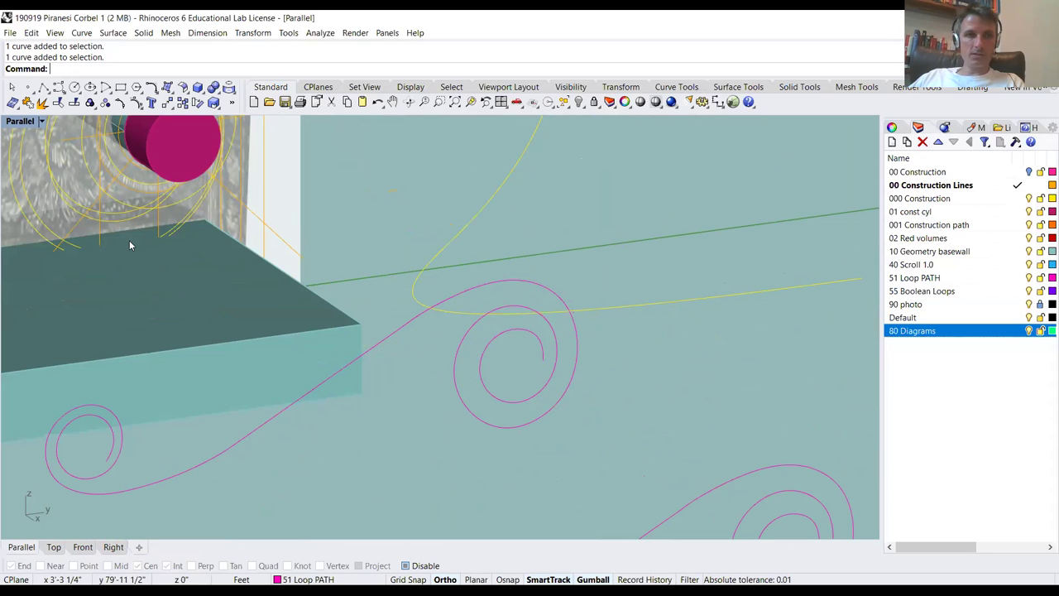
pyautogui.scroll(-3, 225, 229)
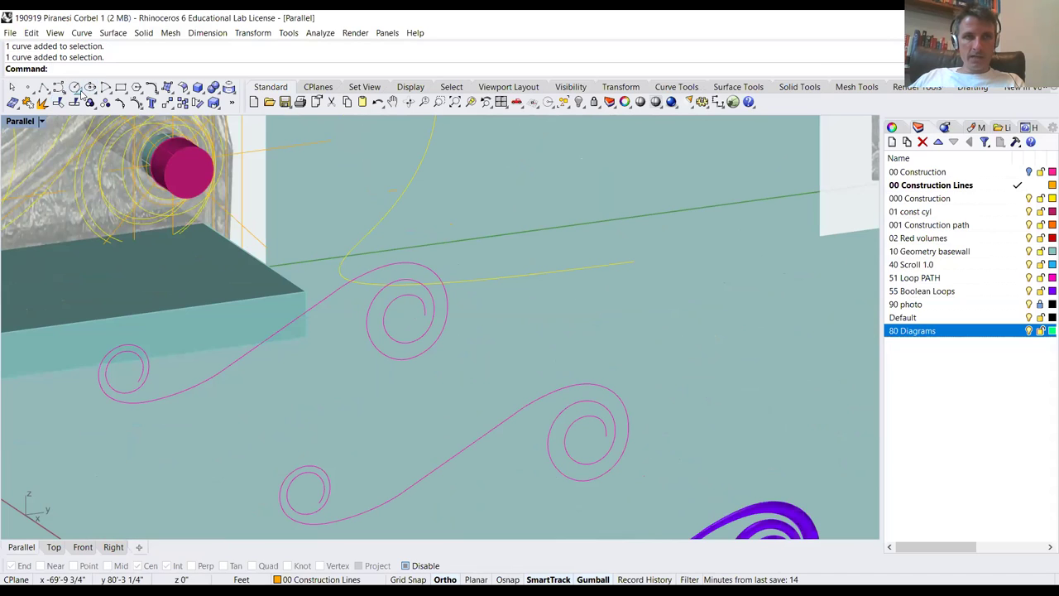
pyautogui.click(75, 88)
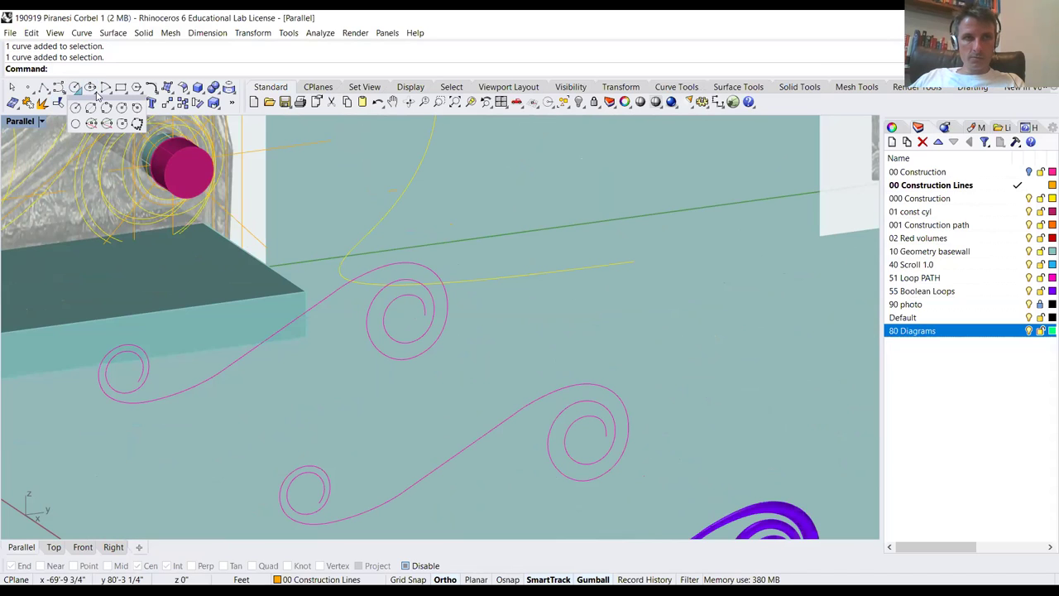
pyautogui.click(97, 95)
pyautogui.click(111, 94)
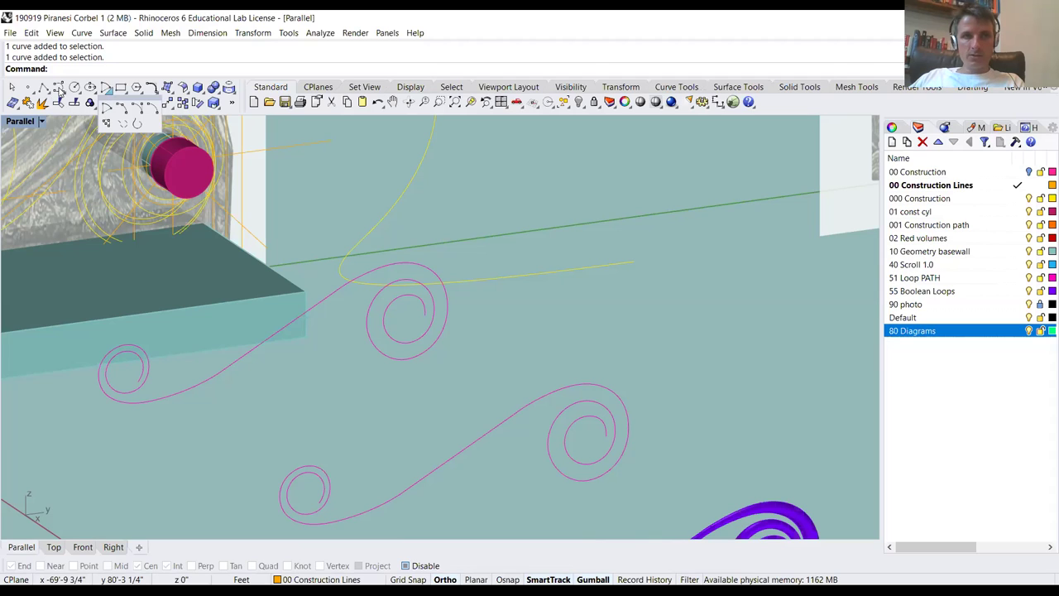
pyautogui.click(60, 91)
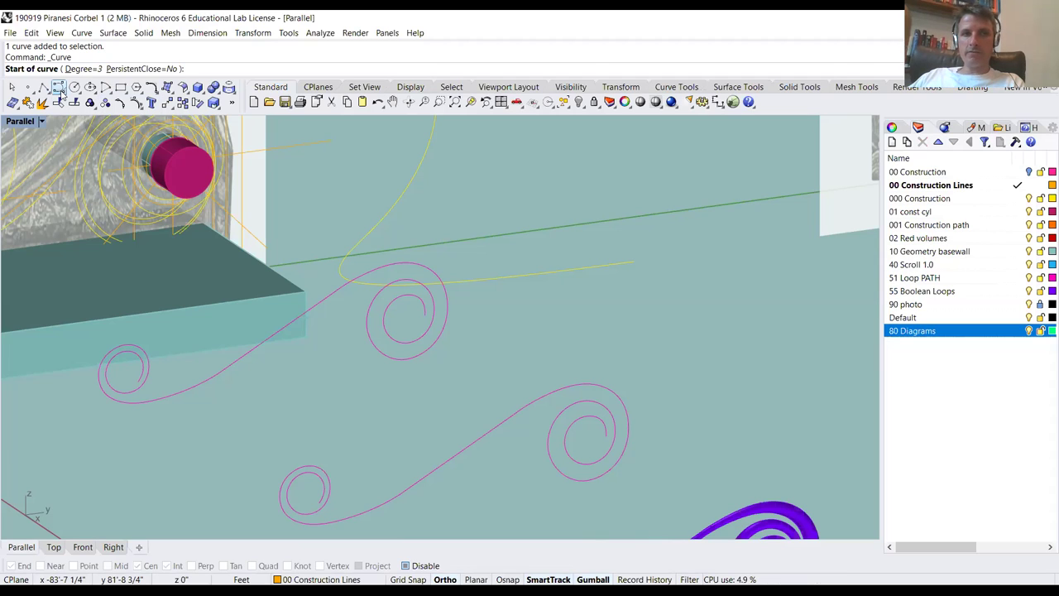
pyautogui.press('Escape')
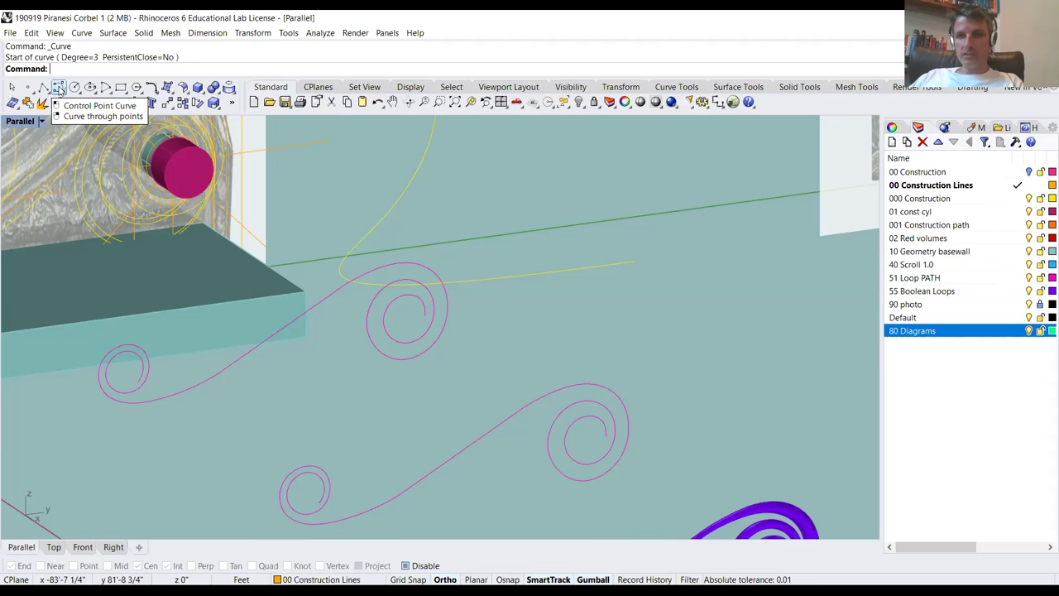
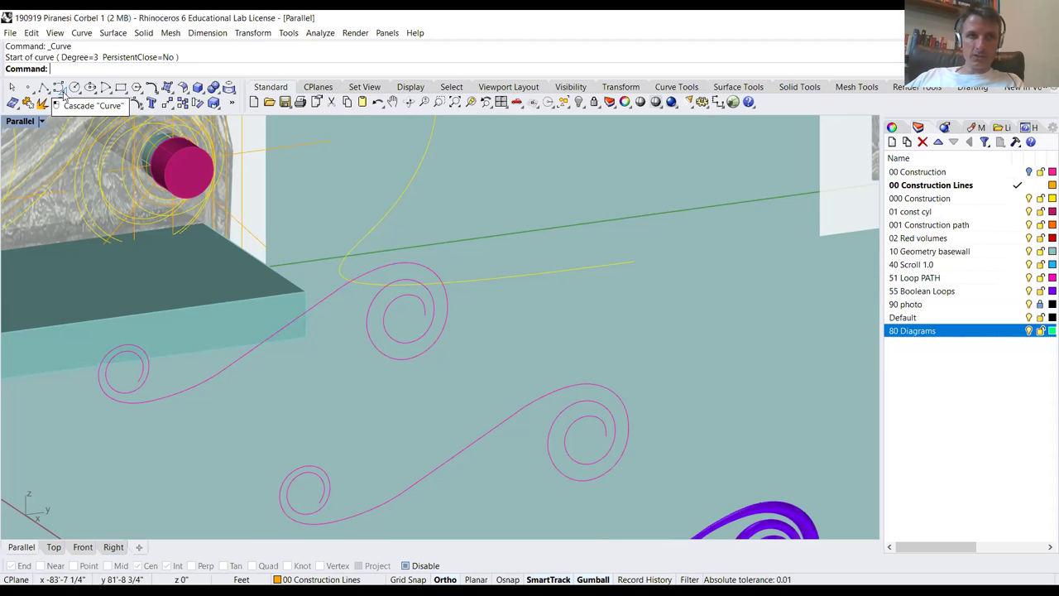
# Try to sketch a degree 3 control point curve in the open area between the two corbel photos
pyautogui.click(64, 111)
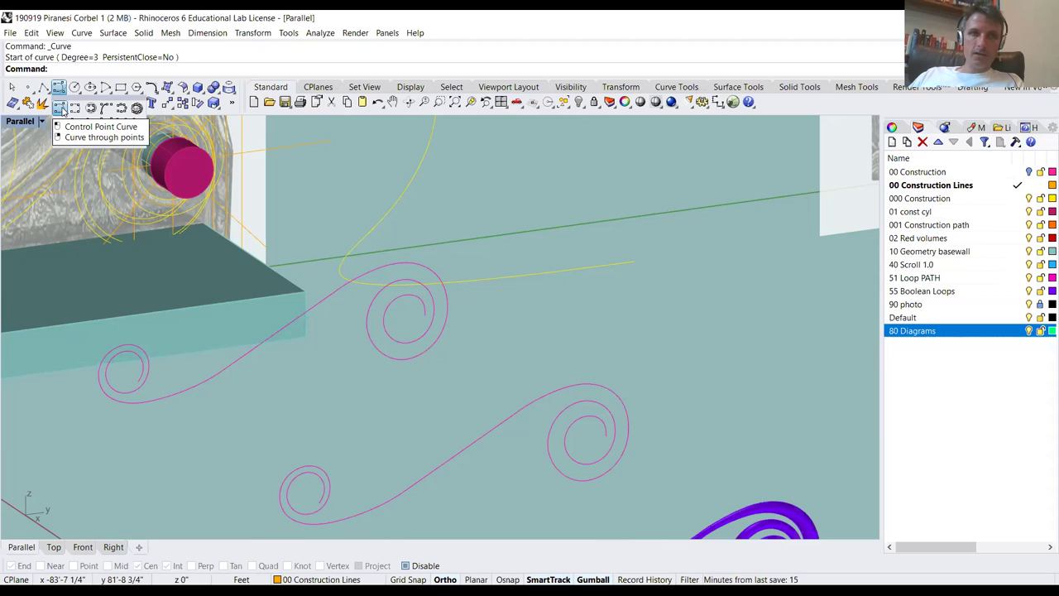
pyautogui.click(62, 111)
pyautogui.scroll(-3, 418, 301)
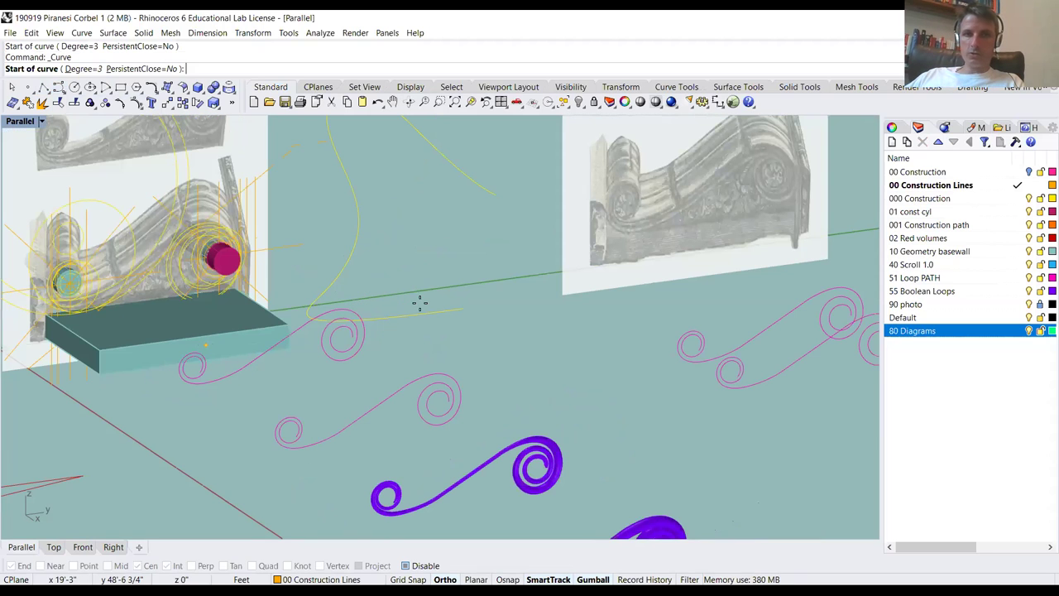
pyautogui.click(525, 259)
pyautogui.click(471, 222)
pyautogui.click(423, 227)
pyautogui.click(517, 348)
pyautogui.click(561, 388)
pyautogui.click(615, 335)
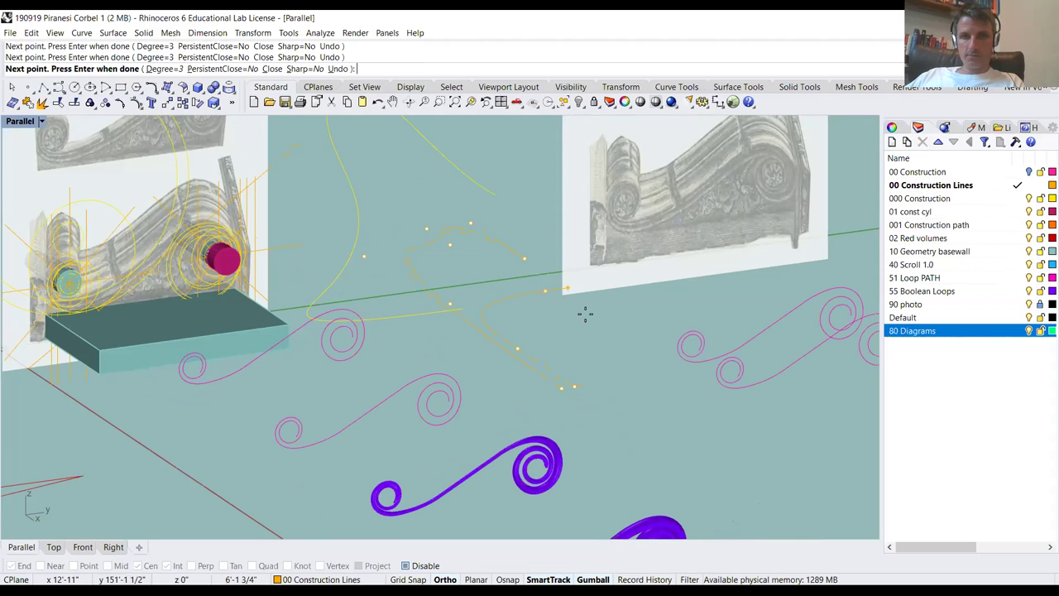
pyautogui.press('Escape')
# Set the Parallel viewport to the Plan view
pyautogui.scroll(-5, 516, 309)
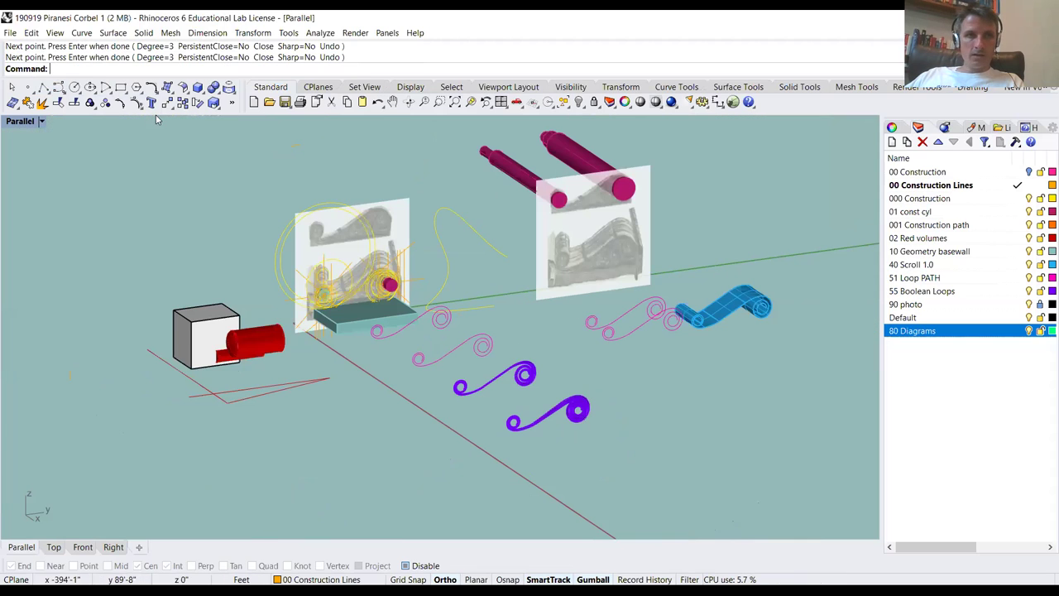
pyautogui.click(37, 121)
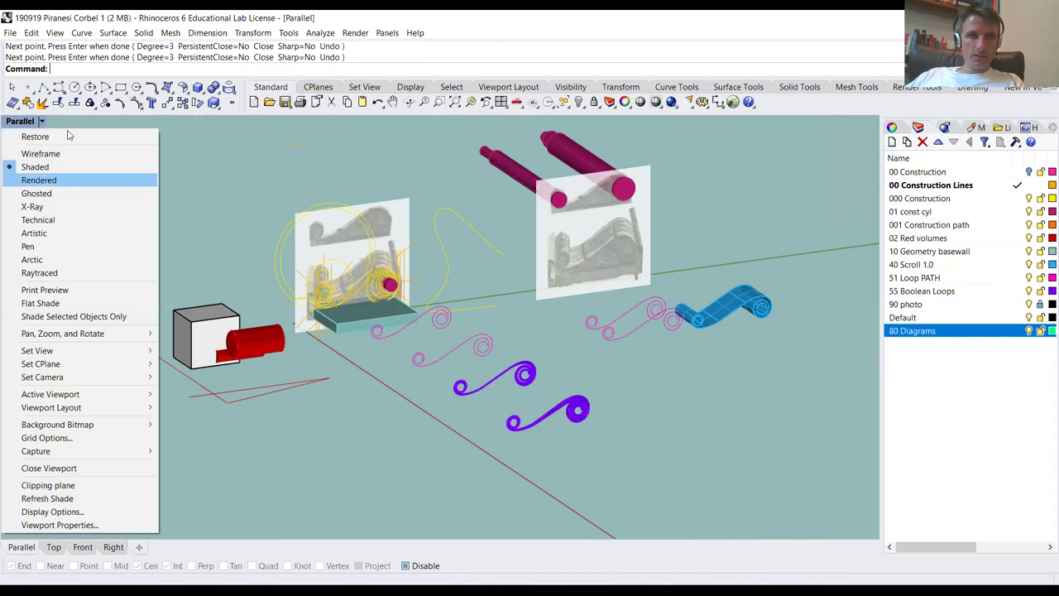
pyautogui.moveTo(113, 351)
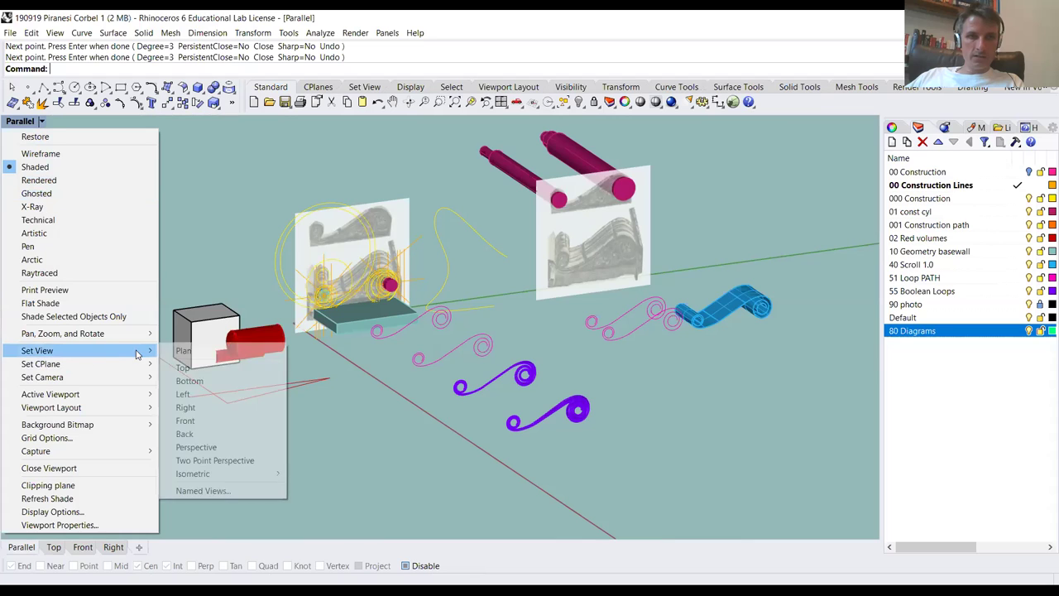
pyautogui.click(199, 351)
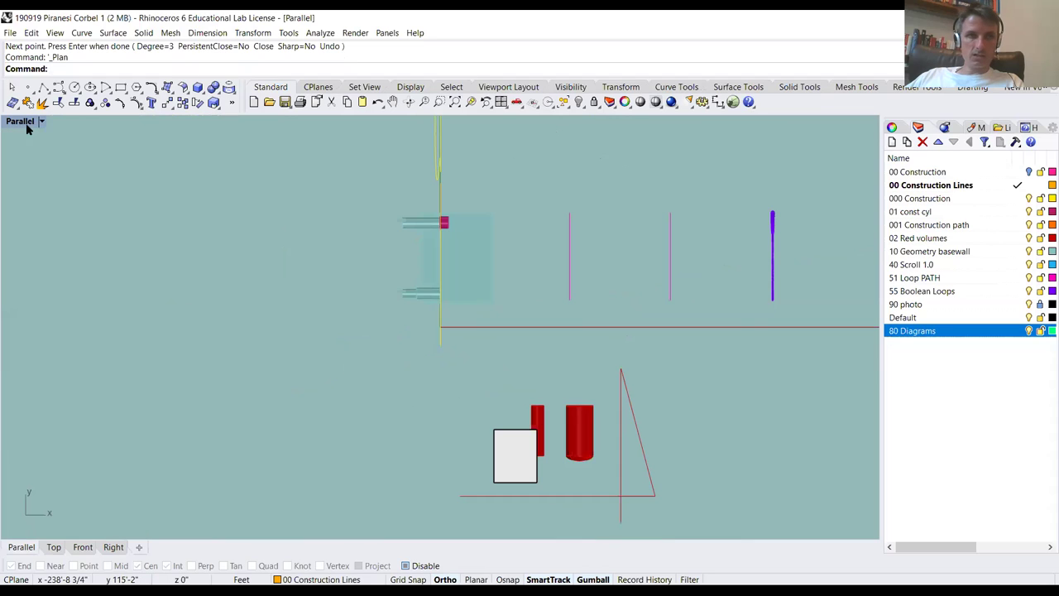
# Draw a degree 3 control point curve in plan, spiralling outward in the empty area on the negative x side of the model
pyautogui.click(59, 87)
pyautogui.click(199, 260)
pyautogui.click(137, 259)
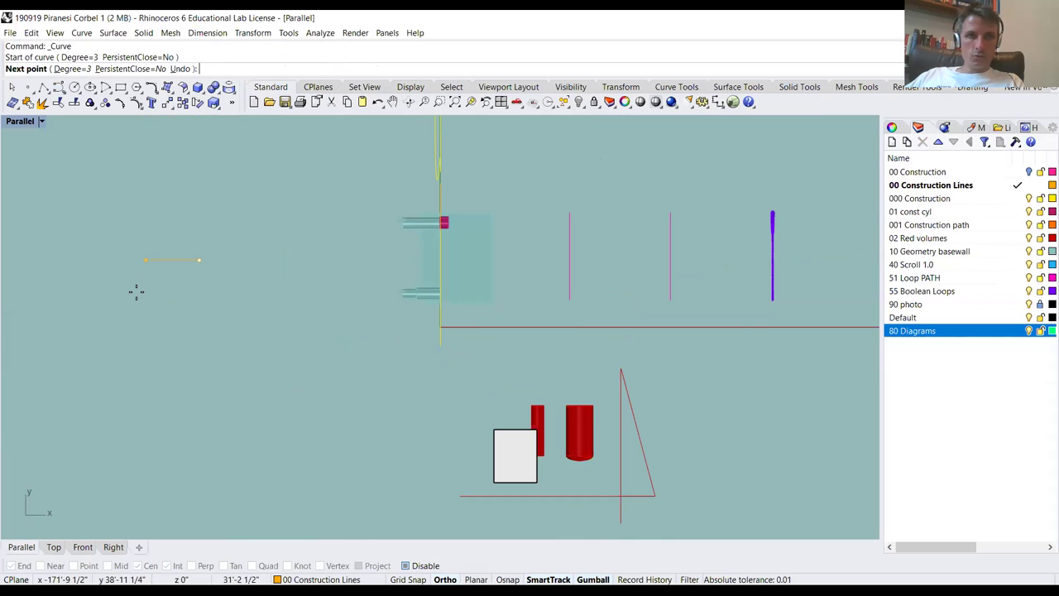
pyautogui.click(137, 334)
pyautogui.click(136, 405)
pyautogui.click(276, 405)
pyautogui.click(261, 181)
pyautogui.click(126, 169)
pyautogui.click(60, 269)
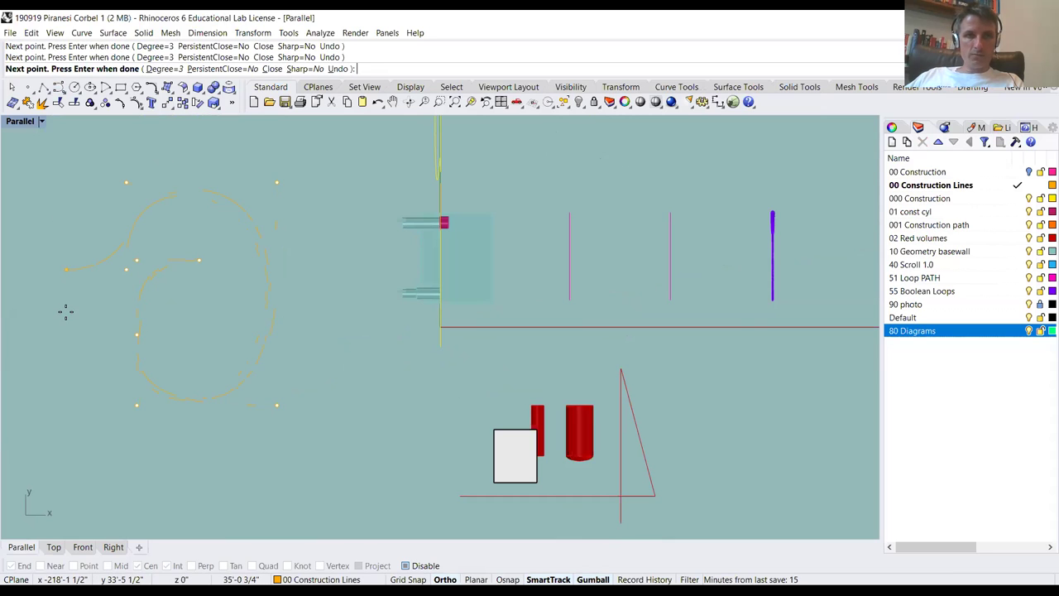
pyautogui.press('Return')
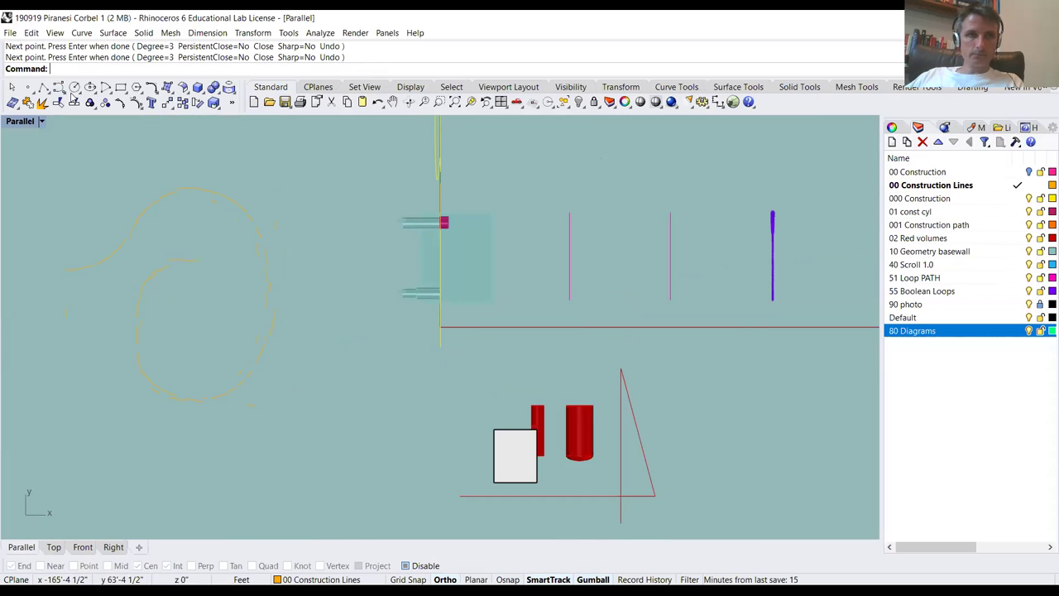
# Draw a degree 3 interpolated curve with chord knots, winding through picked points in the empty area below the spiral curve
pyautogui.click(64, 94)
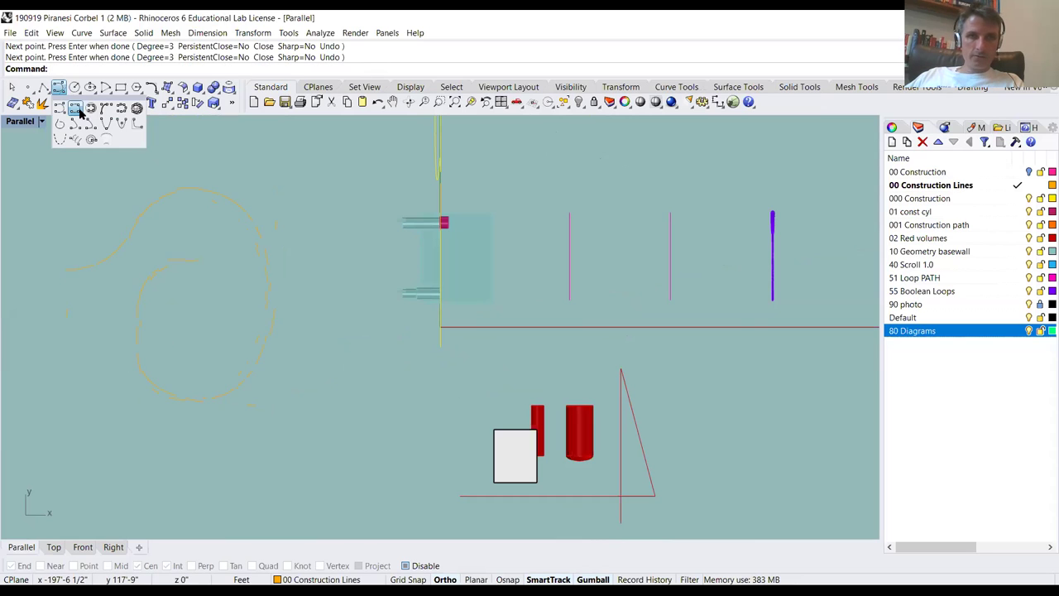
pyautogui.click(80, 113)
pyautogui.moveTo(397, 480); pyautogui.dragTo(404, 289, button='right')
pyautogui.scroll(-2, 392, 309)
pyautogui.click(297, 299)
pyautogui.click(393, 309)
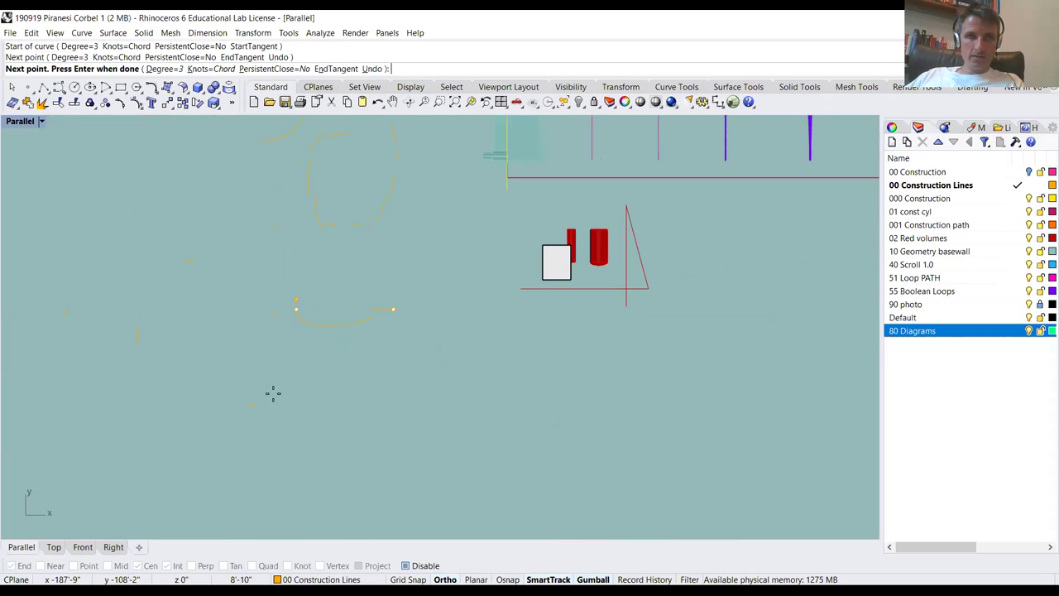
pyautogui.click(273, 399)
pyautogui.click(411, 488)
pyautogui.click(284, 489)
pyautogui.click(286, 449)
pyautogui.click(229, 437)
pyautogui.click(193, 352)
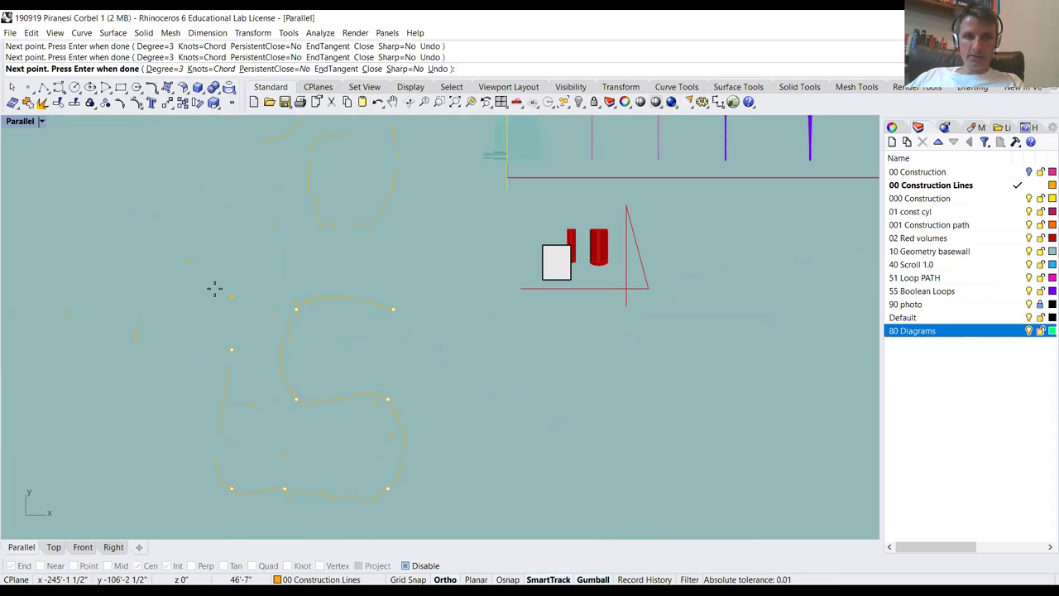
pyautogui.press('Return')
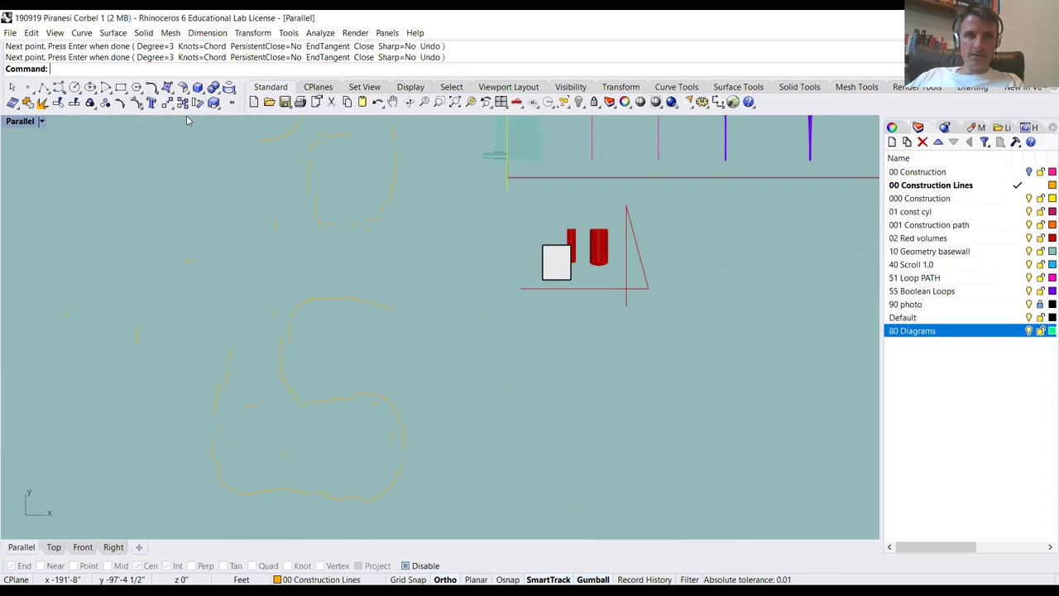
# Move the control point curve and the interpolated curve to the 00 Construction layer, and turn that layer on
pyautogui.click(61, 89)
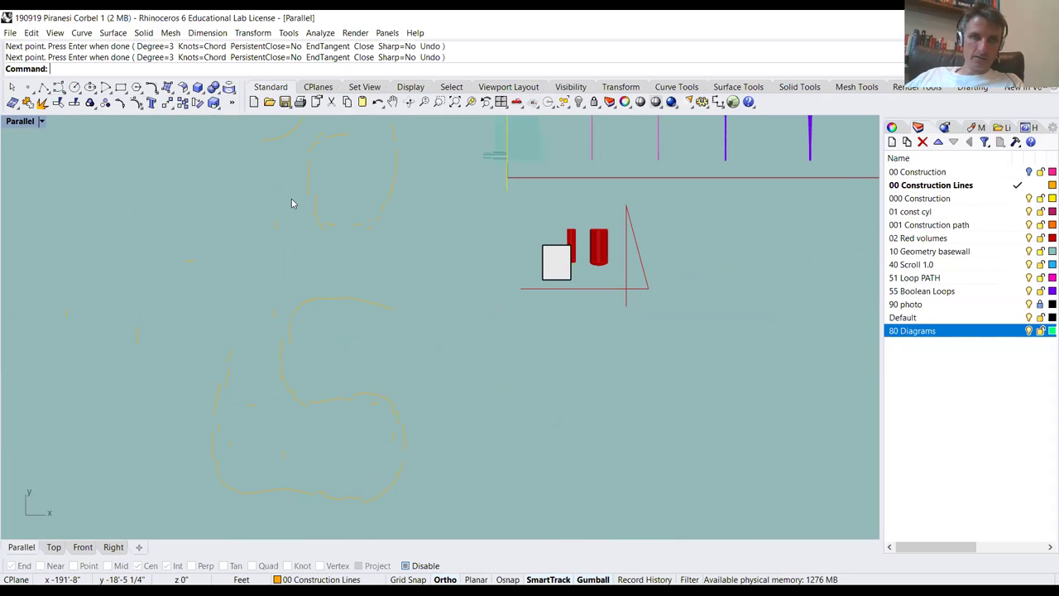
pyautogui.moveTo(356, 213); pyautogui.dragTo(283, 406)
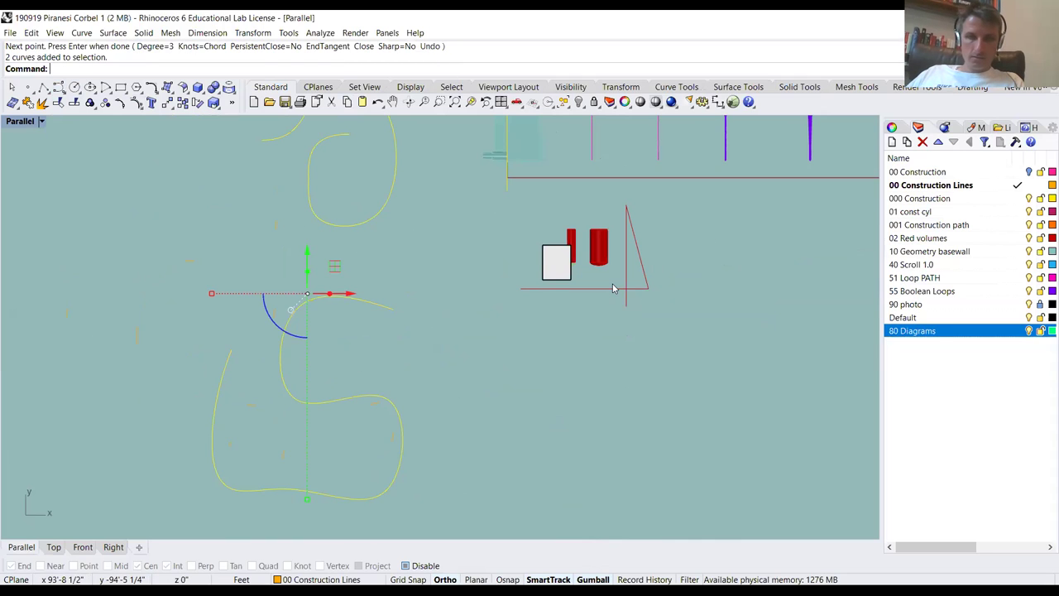
pyautogui.click(893, 127)
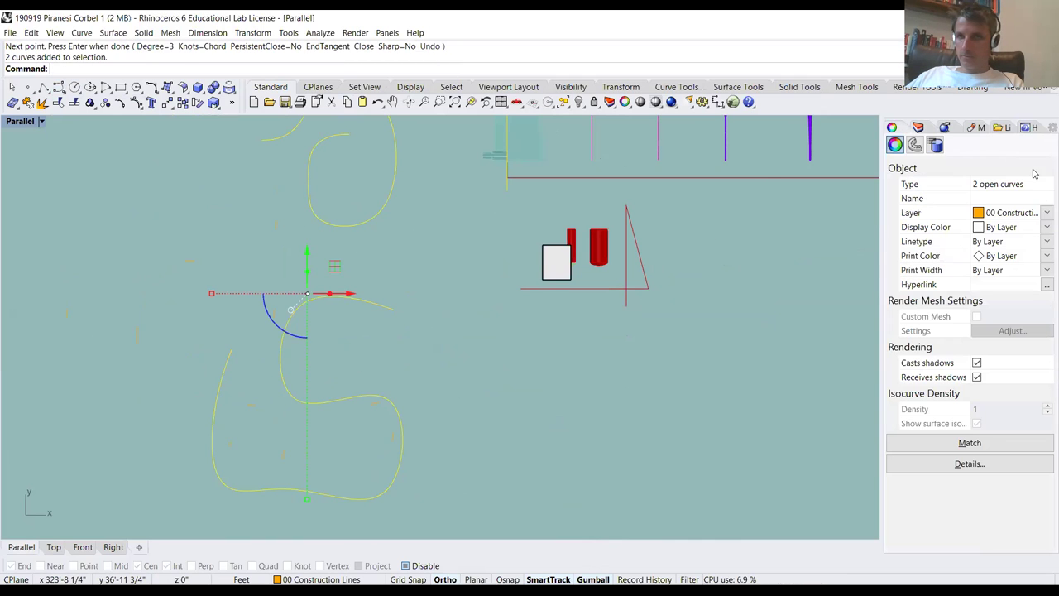
pyautogui.click(1040, 215)
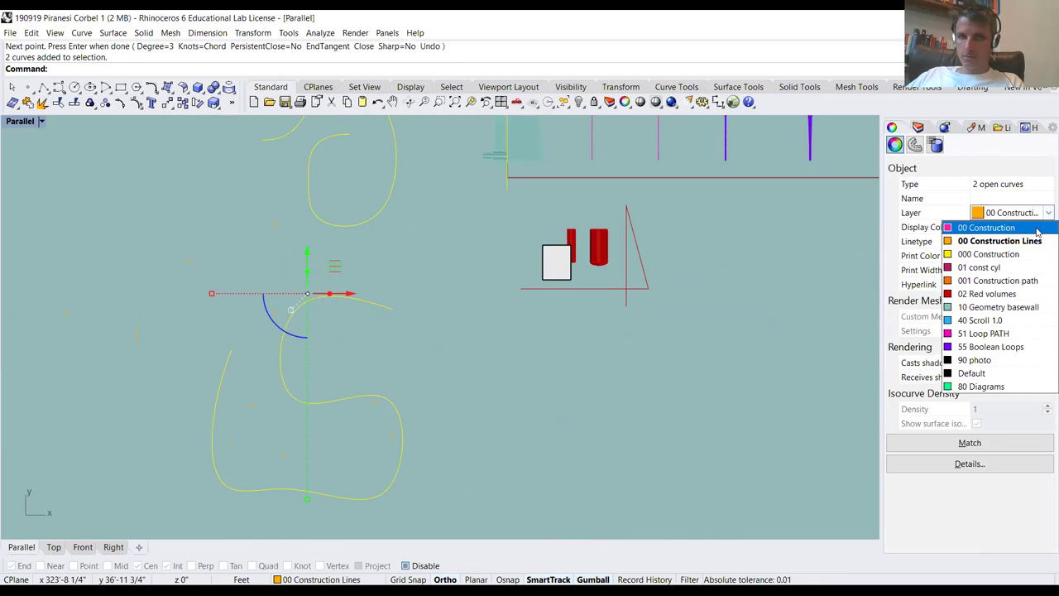
pyautogui.click(985, 227)
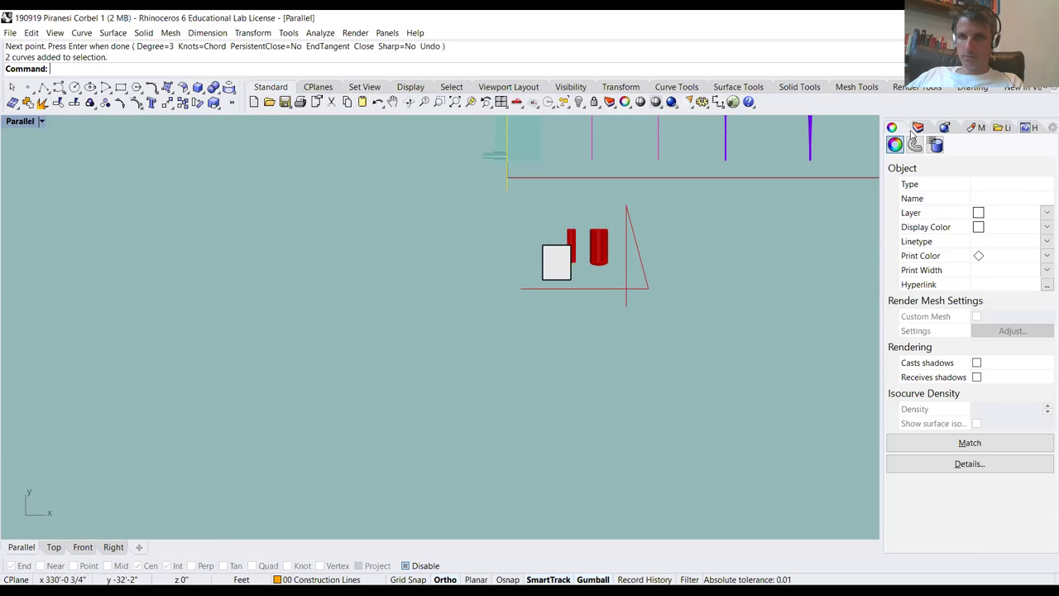
pyautogui.click(918, 127)
pyautogui.click(1029, 171)
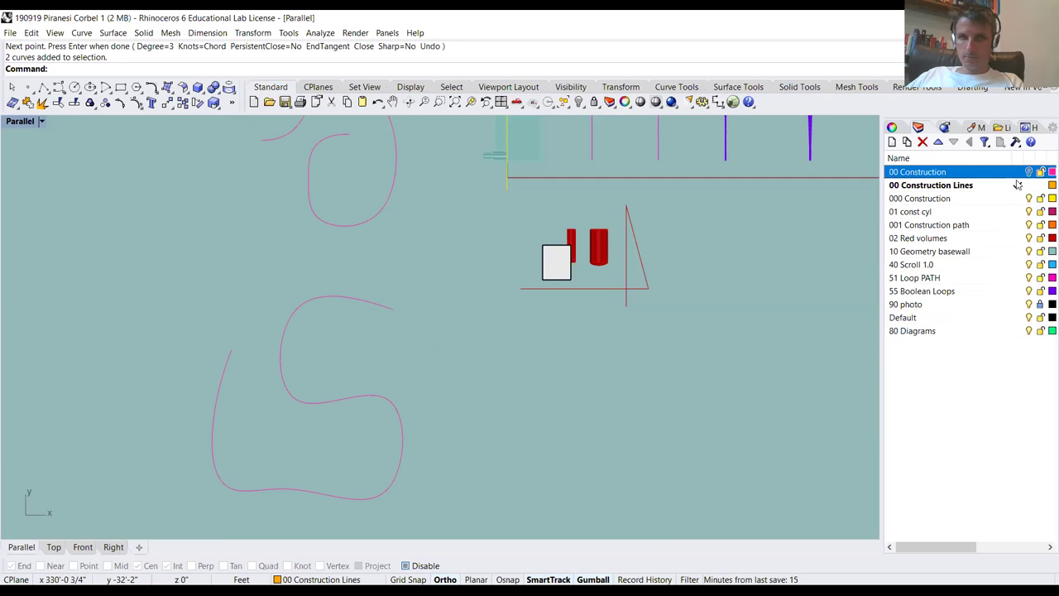
# Draw an S-shaped handle curve in the empty area on the negative x side of the two magenta curves
pyautogui.scroll(-2, 473, 328)
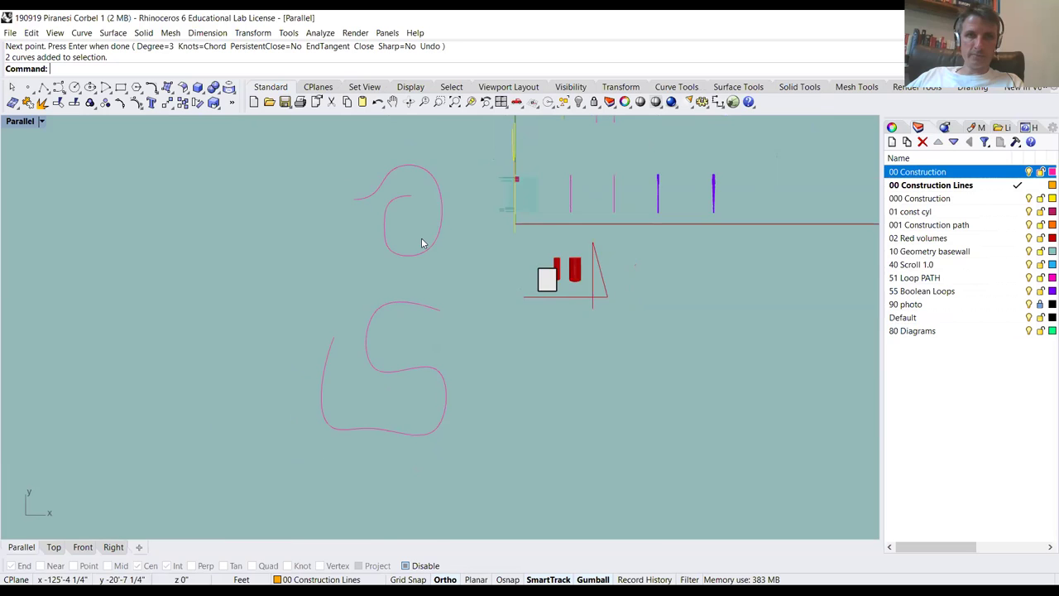
pyautogui.scroll(2, 364, 246)
pyautogui.scroll(-2, 346, 287)
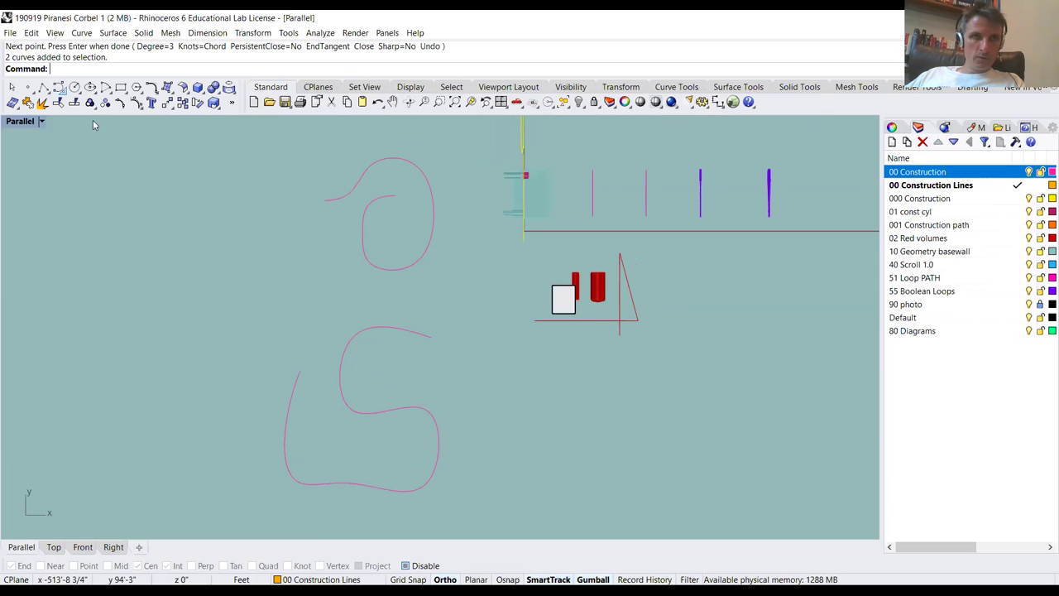
pyautogui.click(62, 89)
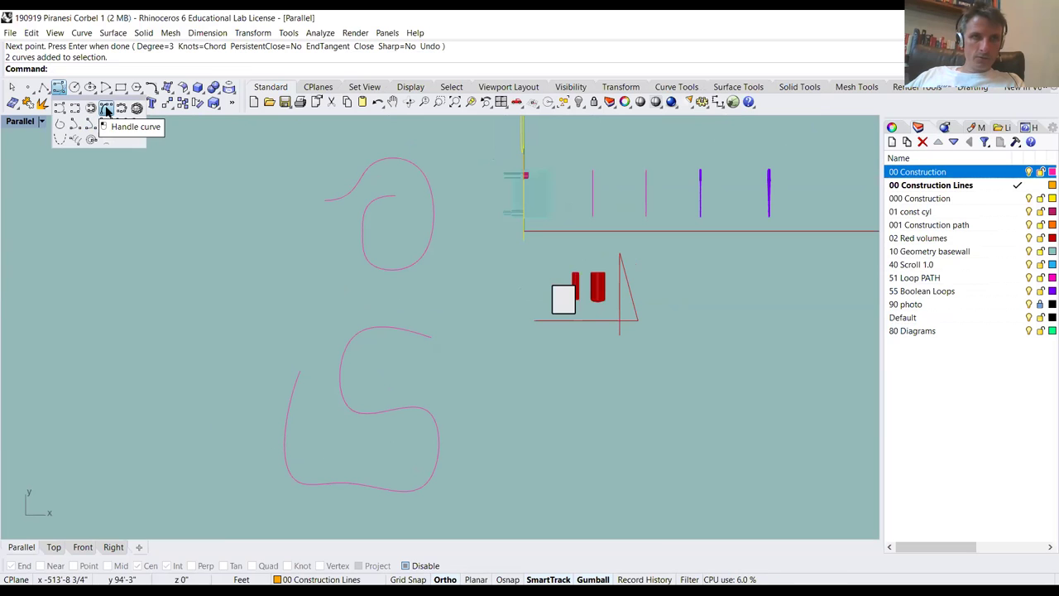
pyautogui.click(106, 111)
pyautogui.click(140, 403)
pyautogui.click(141, 339)
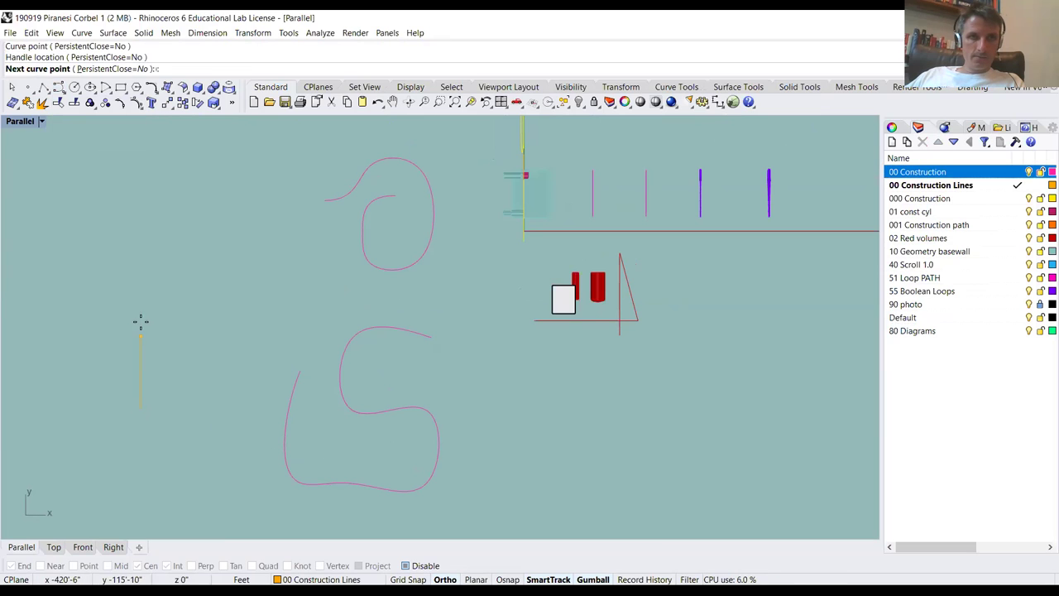
pyautogui.click(161, 267)
pyautogui.click(242, 237)
pyautogui.click(208, 170)
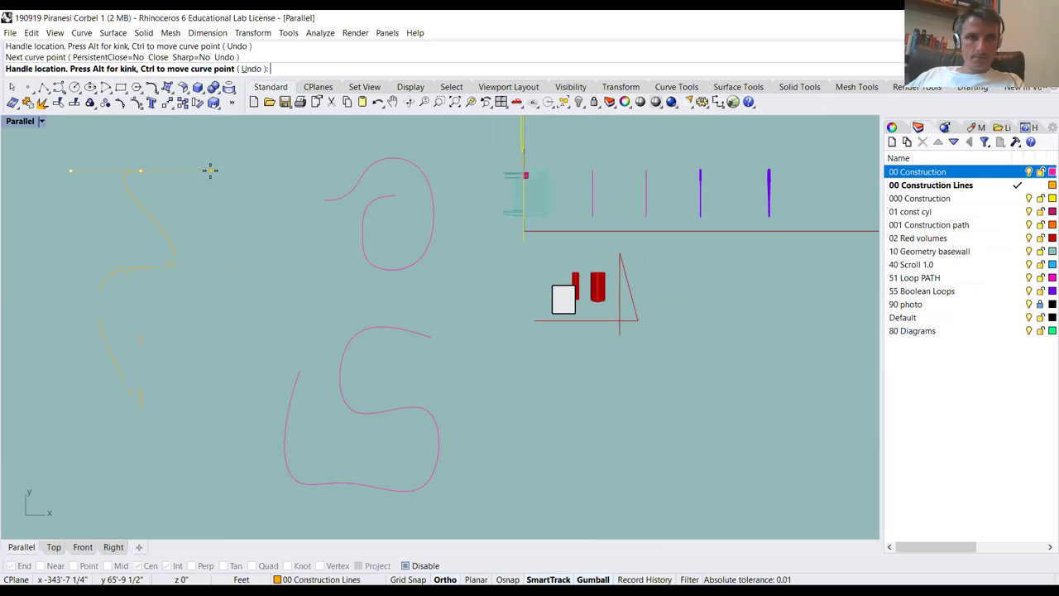
pyautogui.press('Return')
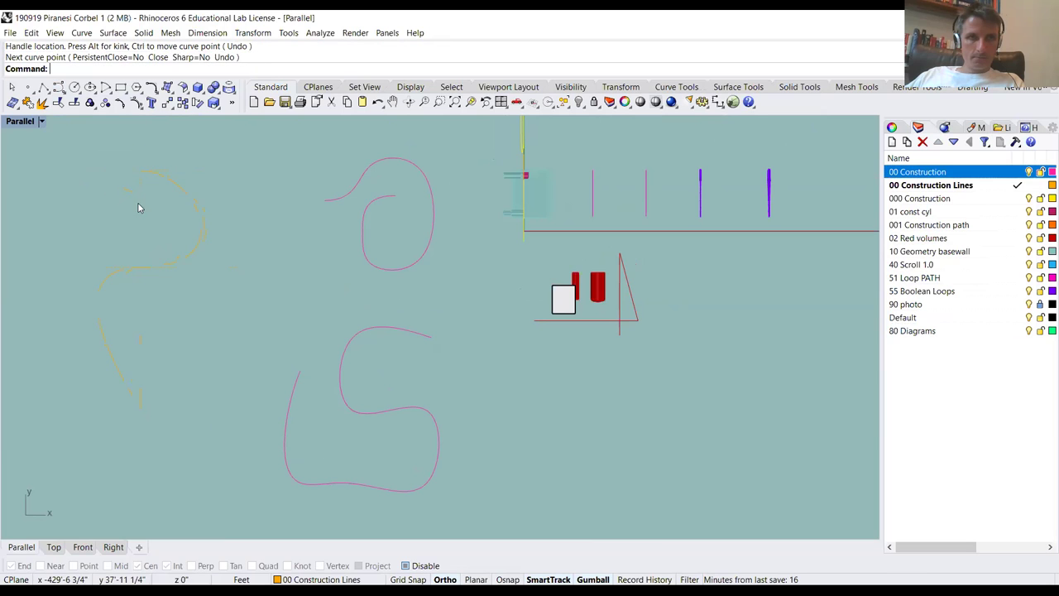
# Use ChangeLayer to move the new handle curve to the 00 Construction layer
pyautogui.write('ChangeLayer')
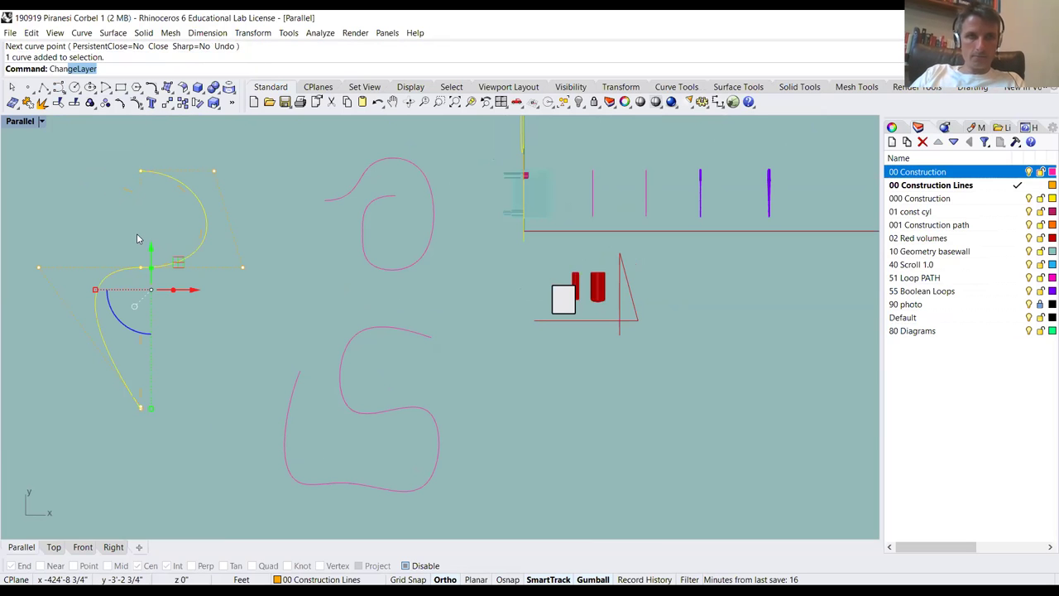
pyautogui.press('Return')
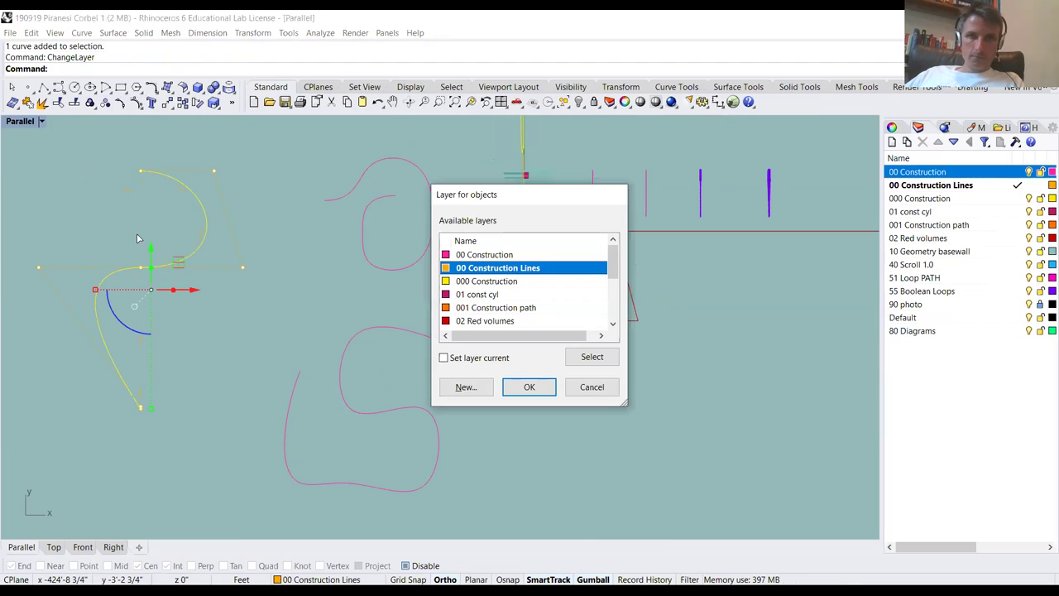
pyautogui.click(482, 255)
pyautogui.click(530, 387)
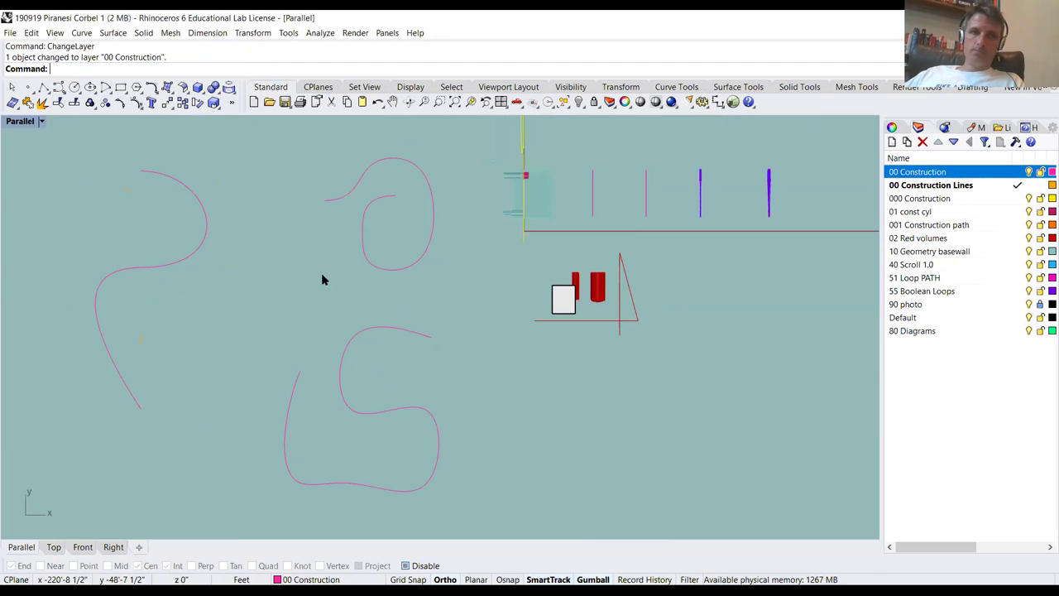
pyautogui.press('Escape')
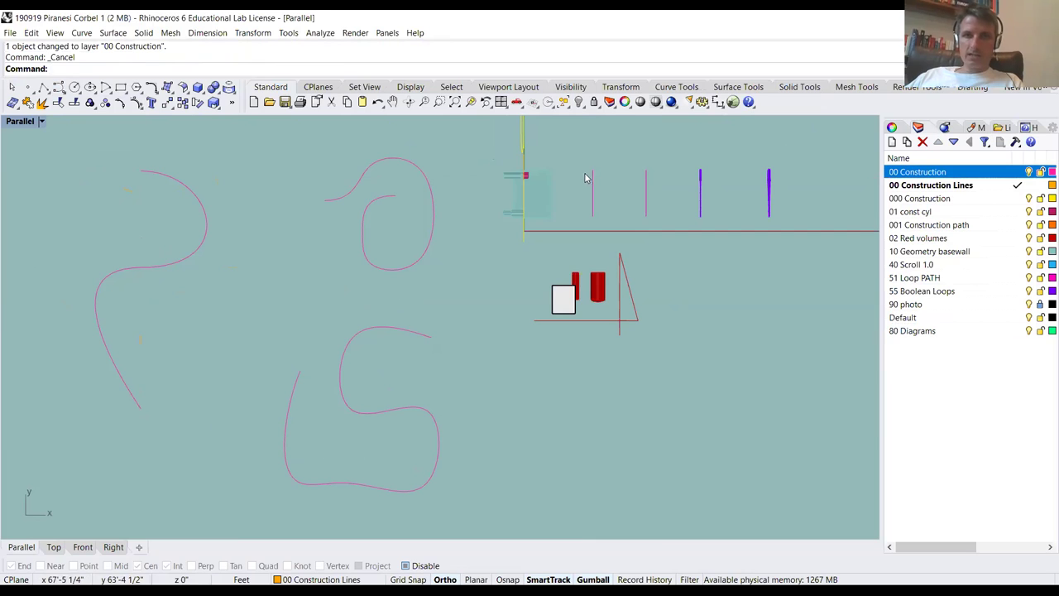
# Select the larger red rounded volume beside the white block, examine its shape up close, and clear the selection
pyautogui.click(592, 205)
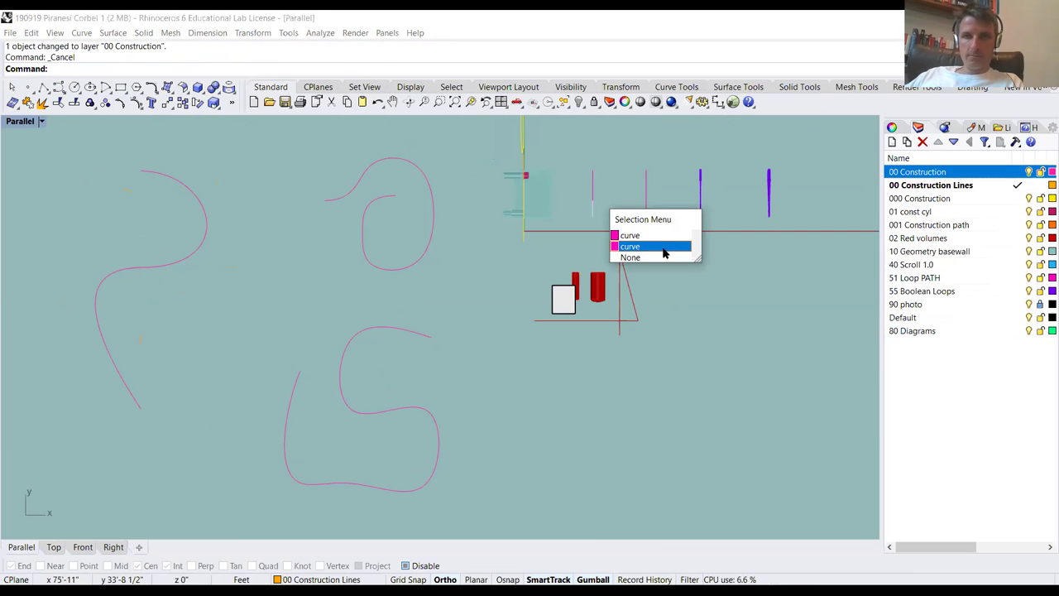
pyautogui.click(666, 242)
pyautogui.click(598, 286)
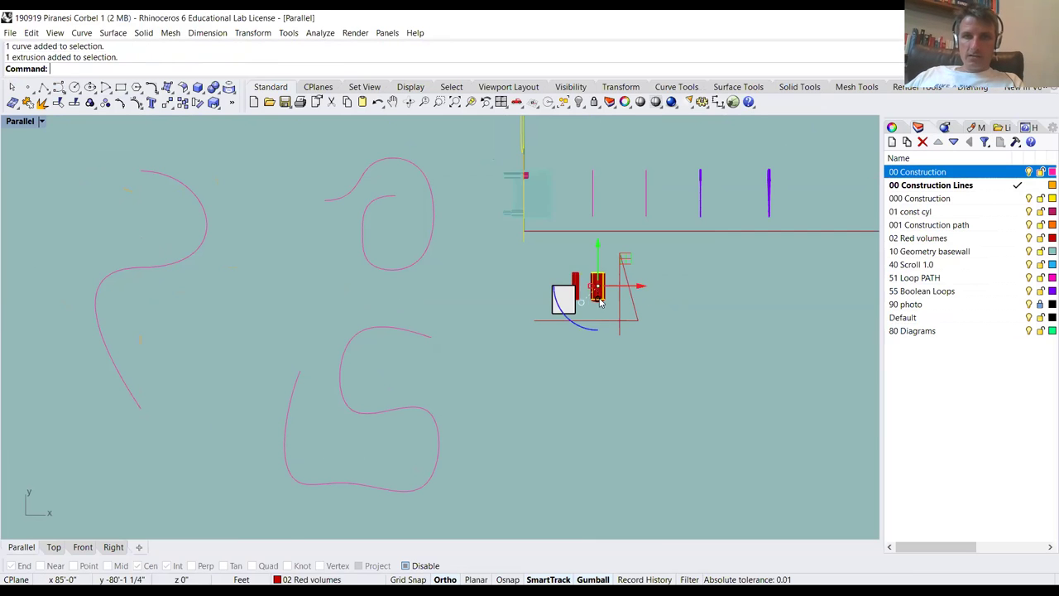
pyautogui.scroll(5, 597, 291)
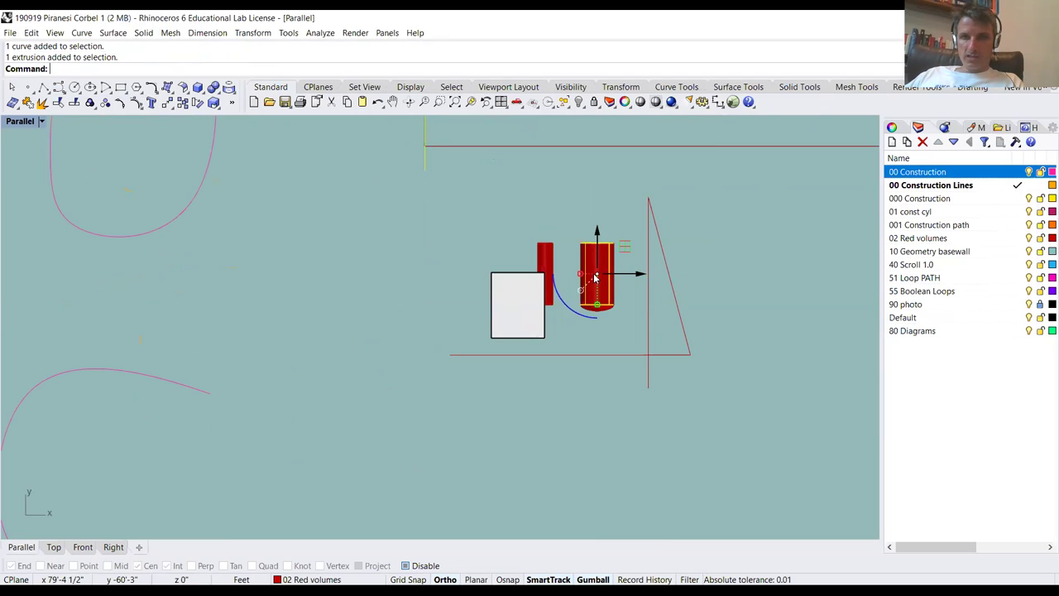
pyautogui.scroll(5, 607, 276)
pyautogui.scroll(2, 608, 279)
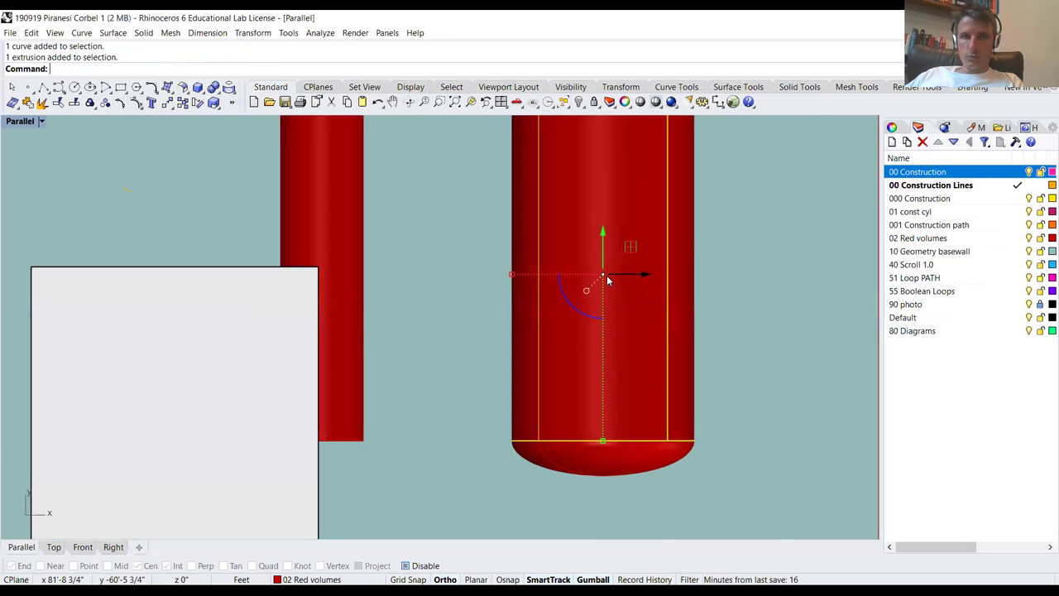
pyautogui.scroll(-10, 607, 279)
pyautogui.scroll(-2, 470, 268)
pyautogui.press('Escape')
# Select the spiral control point curve and the white block in turn to compare the curve's control polygon with the block's corners
pyautogui.click(379, 236)
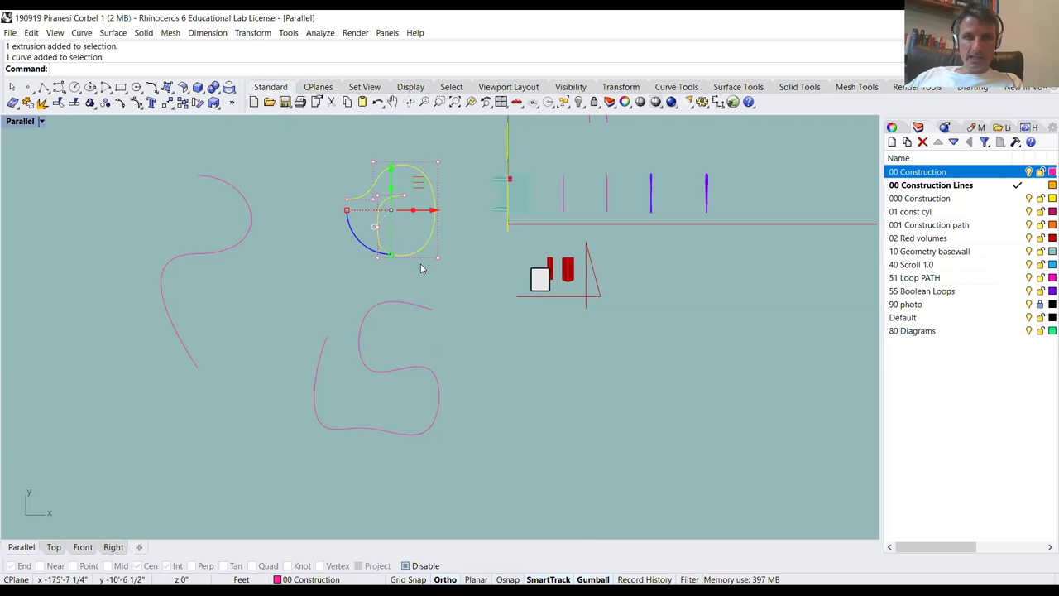
pyautogui.scroll(3, 414, 165)
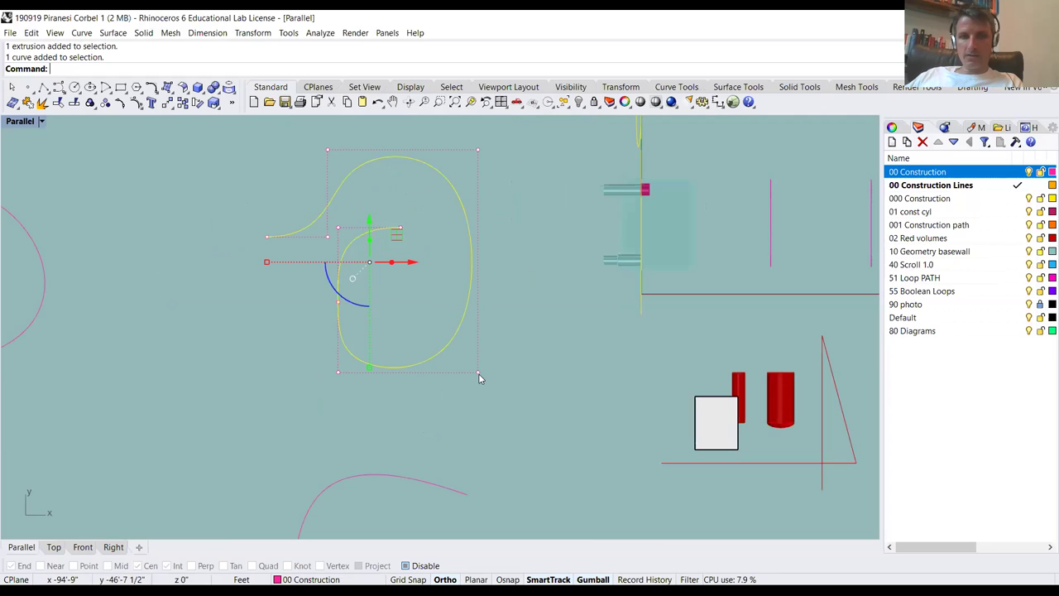
pyautogui.click(737, 443)
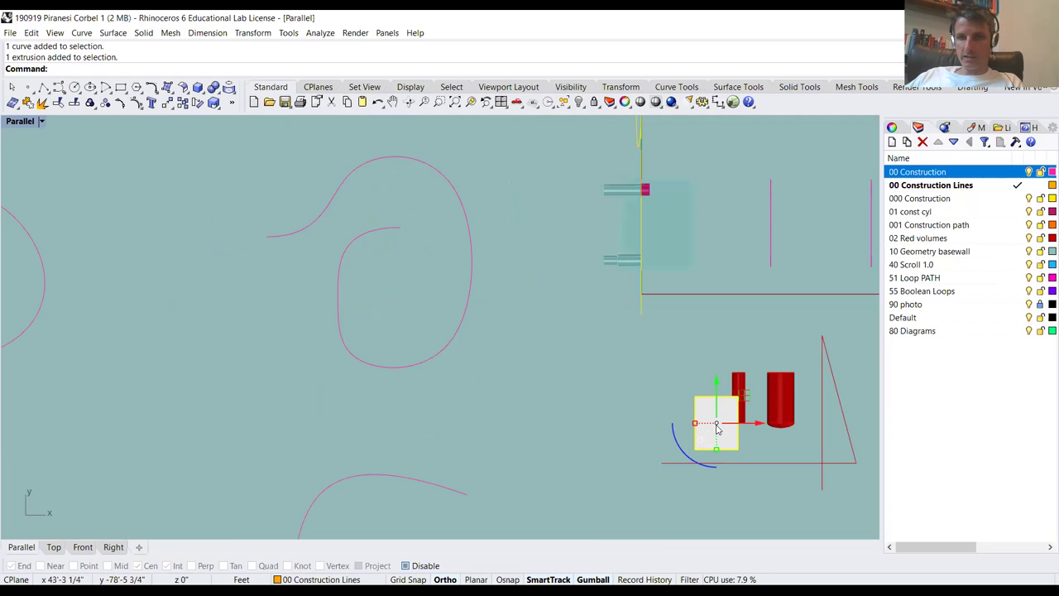
pyautogui.click(470, 259)
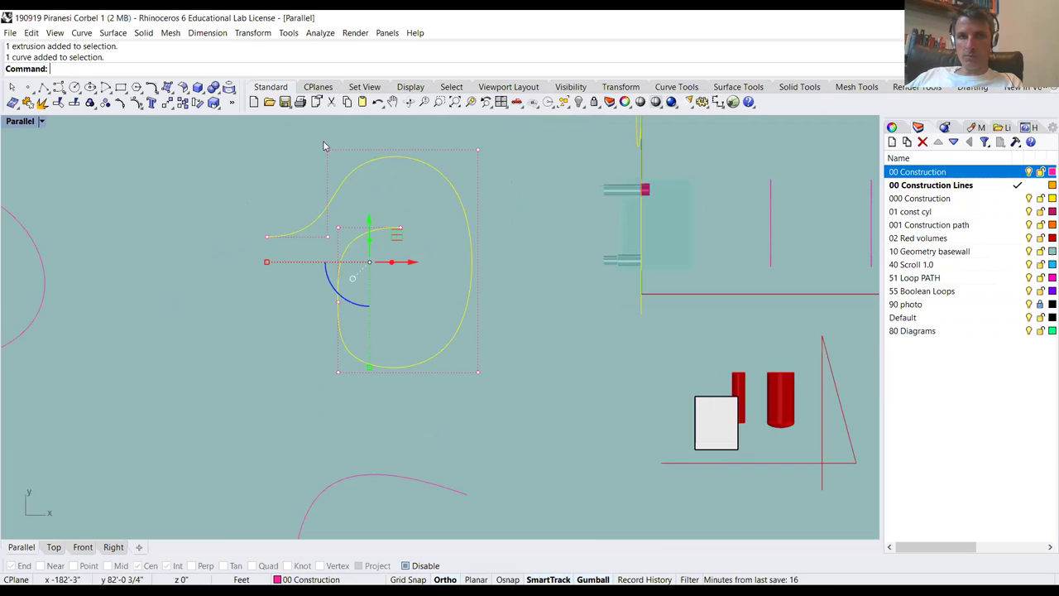
pyautogui.scroll(-3, 421, 265)
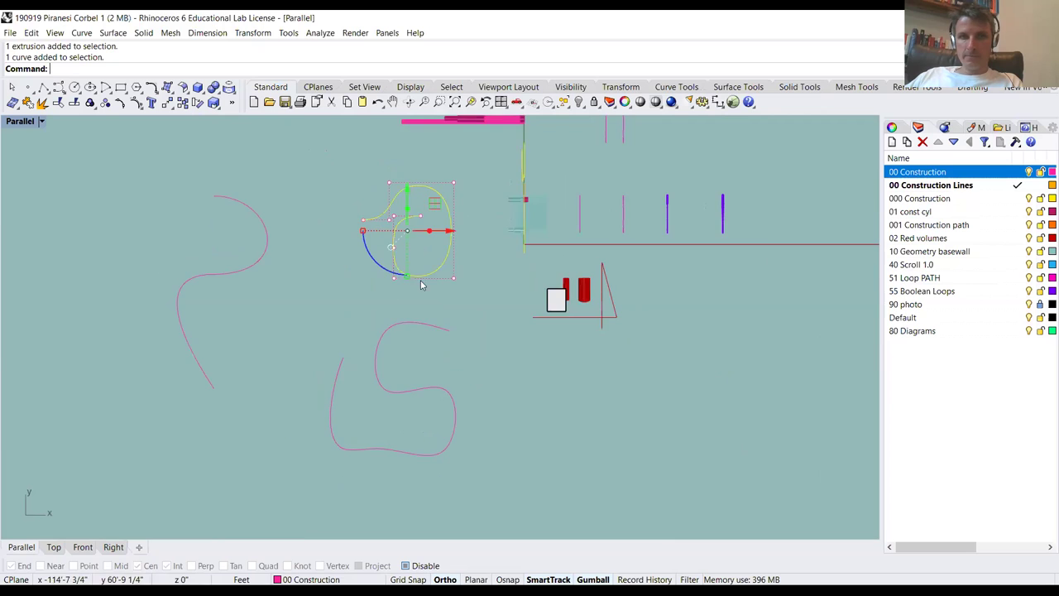
# Select the interpolated, handle and spiral curves in turn to compare how their control points lie relative to each curve
pyautogui.click(397, 307)
pyautogui.scroll(2, 470, 239)
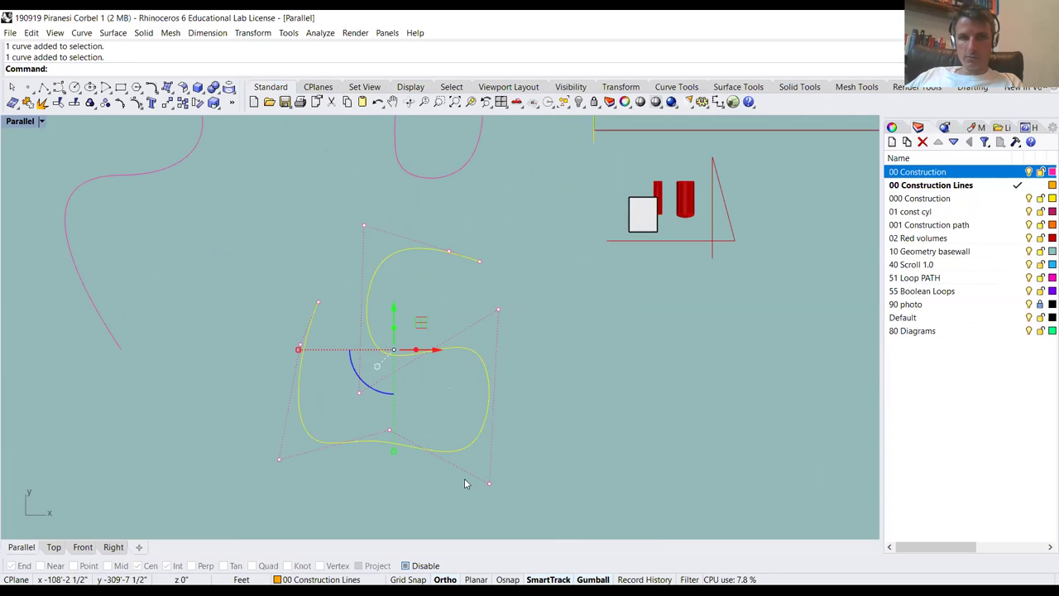
pyautogui.moveTo(206, 224); pyautogui.dragTo(264, 230, button='right')
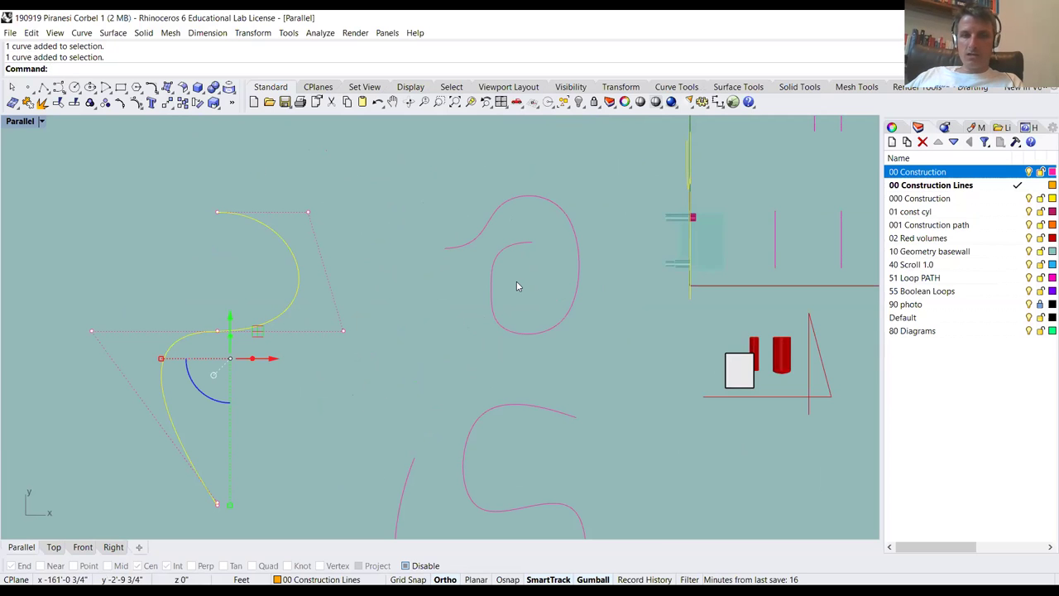
pyautogui.click(509, 256)
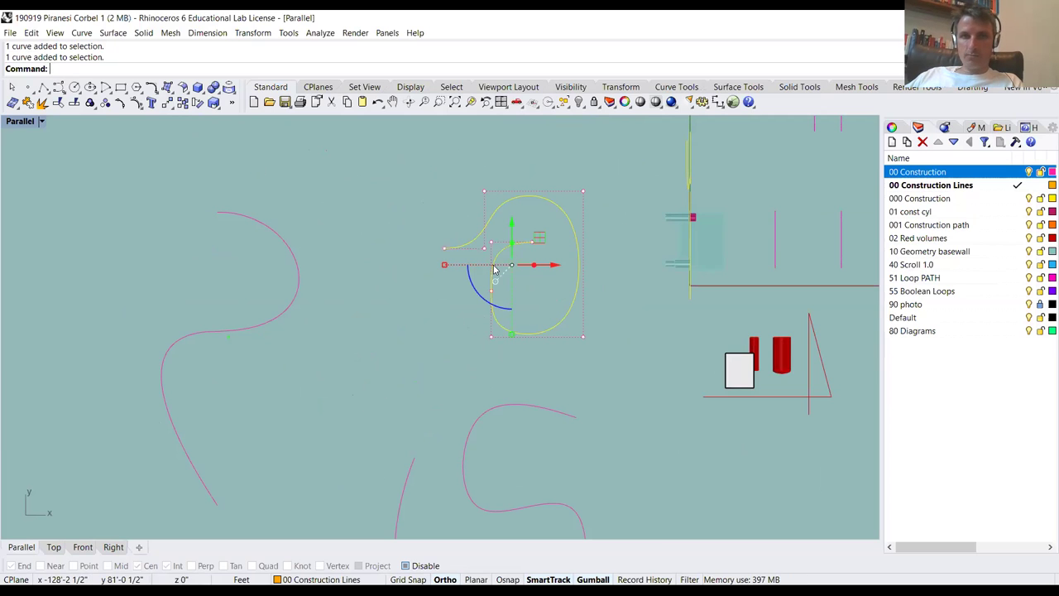
pyautogui.scroll(4, 579, 240)
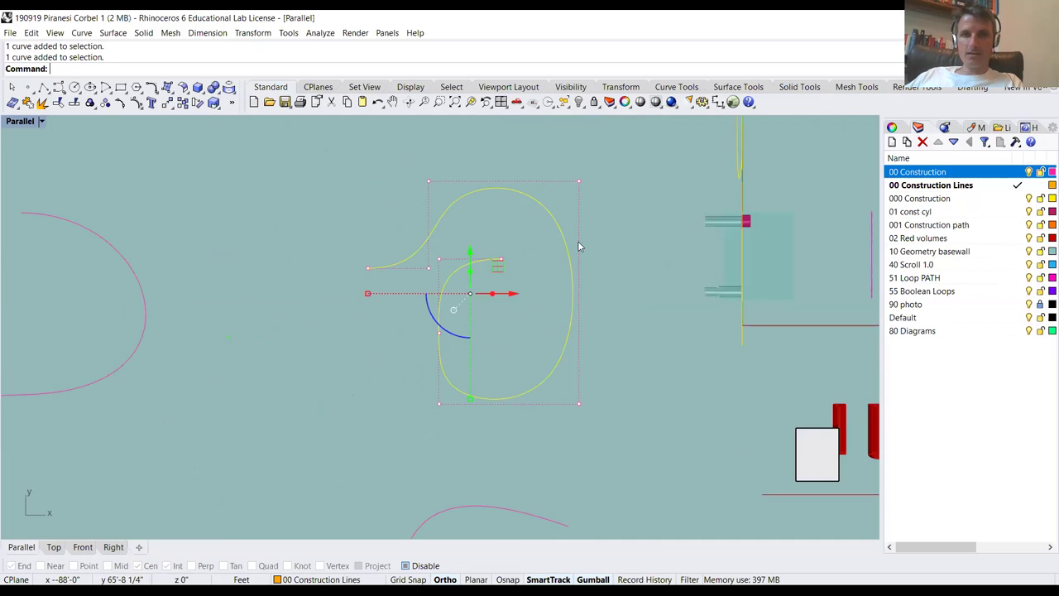
pyautogui.scroll(-2, 505, 250)
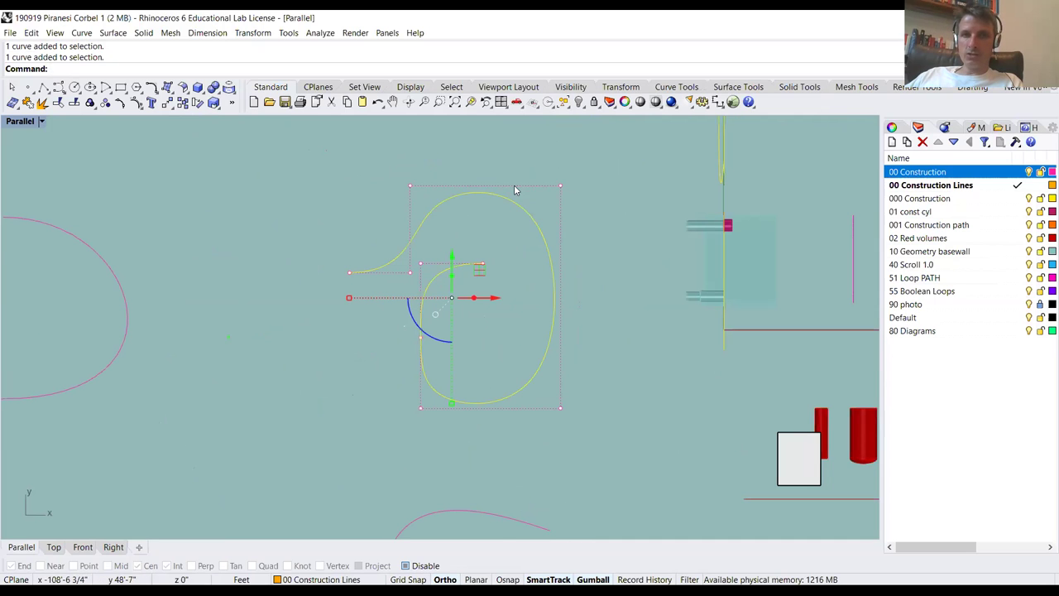
pyautogui.scroll(-3, 493, 277)
pyautogui.click(480, 378)
pyautogui.press('Escape')
pyautogui.click(302, 288)
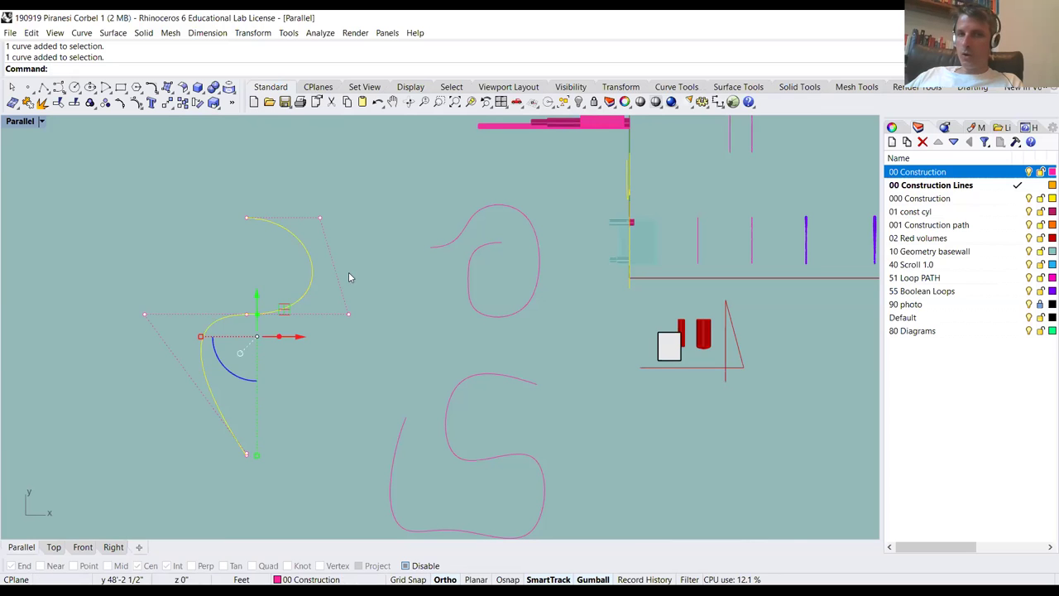
# Select the upper spiral control point curve and turn on its control points for editing
pyautogui.press('Escape')
pyautogui.click(478, 222)
pyautogui.scroll(5, 570, 212)
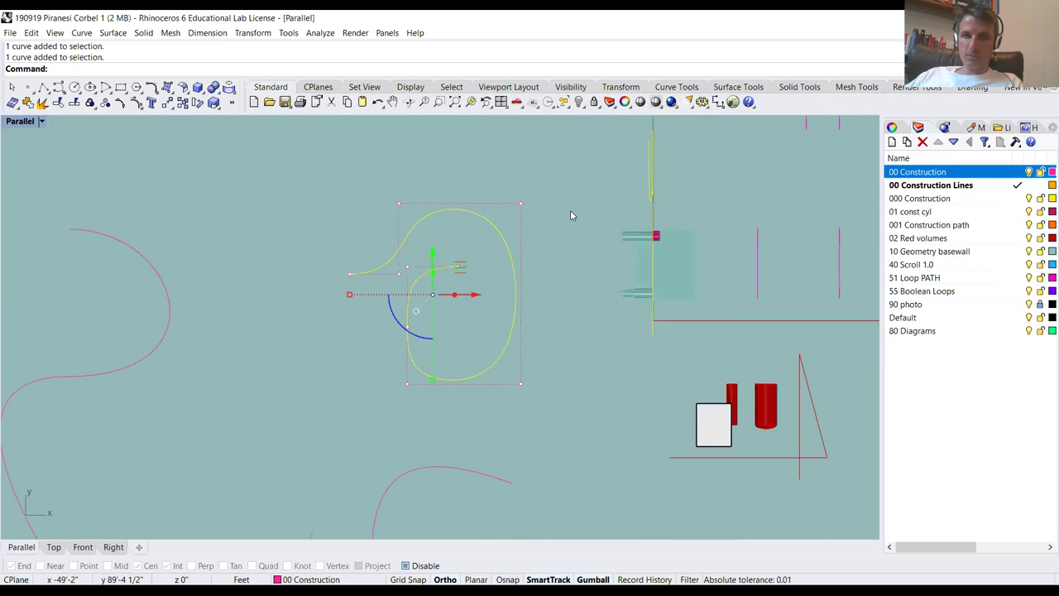
pyautogui.press('F10')
pyautogui.click(489, 208)
pyautogui.click(408, 261)
pyautogui.click(407, 222)
pyautogui.moveTo(397, 345); pyautogui.dragTo(466, 345)
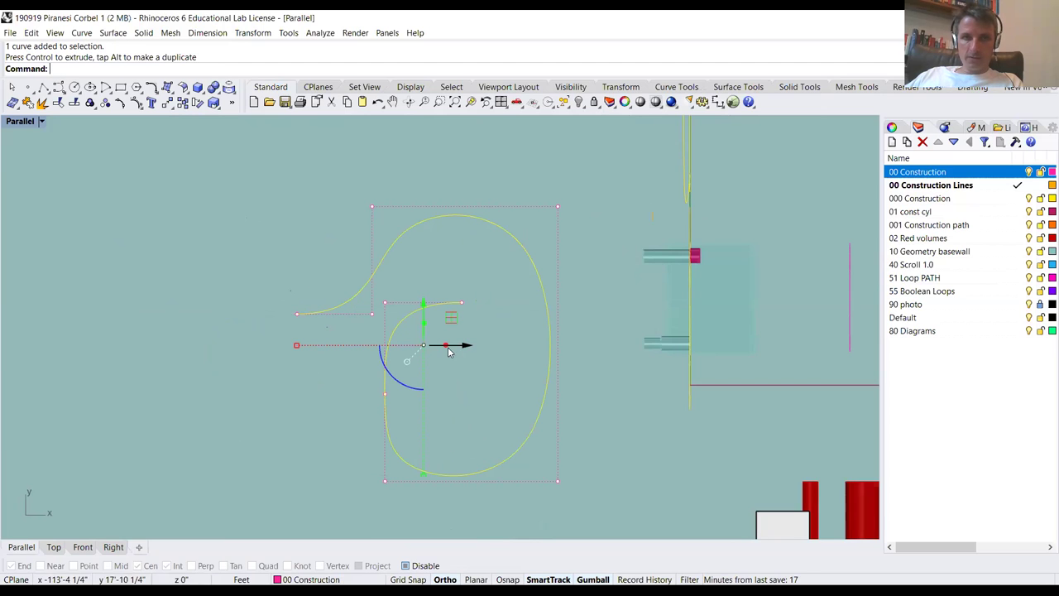
# Try moving the spiral's upper-left control point up and away from the curve using the gumball
pyautogui.click(374, 206)
pyautogui.moveTo(414, 207); pyautogui.dragTo(502, 207)
pyautogui.moveTo(427, 208); pyautogui.dragTo(351, 180)
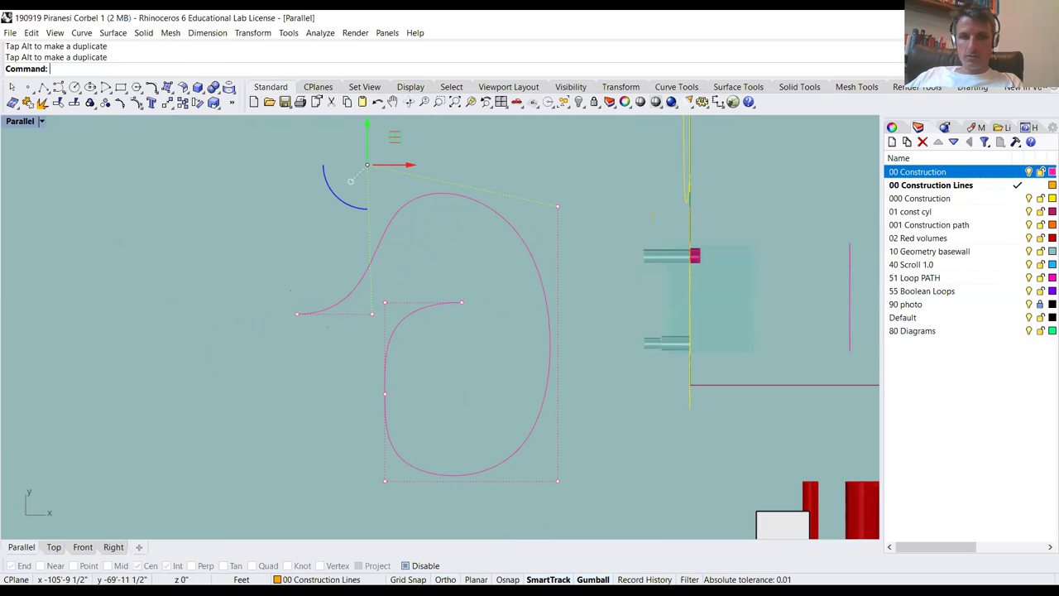
pyautogui.press('Escape')
pyautogui.click(439, 195)
pyautogui.click(368, 165)
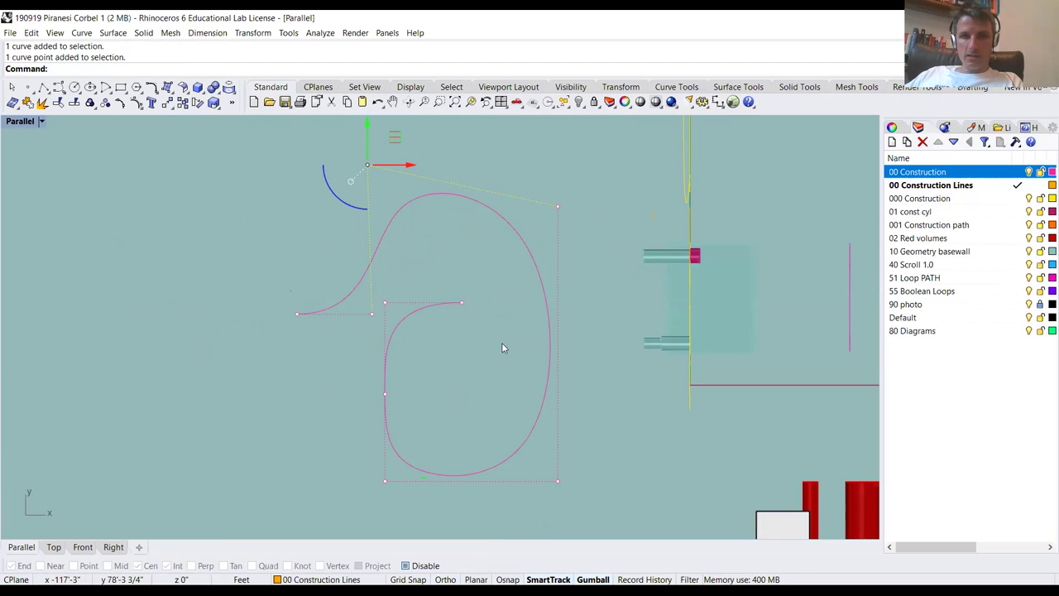
# Turn off the gumball and freely move the spiral's two upper outer control points down and to the right
pyautogui.click(593, 580)
pyautogui.click(426, 194)
pyautogui.moveTo(365, 168); pyautogui.dragTo(415, 249)
pyautogui.moveTo(557, 211); pyautogui.dragTo(582, 269)
# Round out the spiral by moving its inner end right, its left control point outward and its two bottom control points upward
pyautogui.moveTo(464, 305); pyautogui.dragTo(503, 305)
pyautogui.click(384, 396)
pyautogui.moveTo(384, 397); pyautogui.dragTo(347, 391)
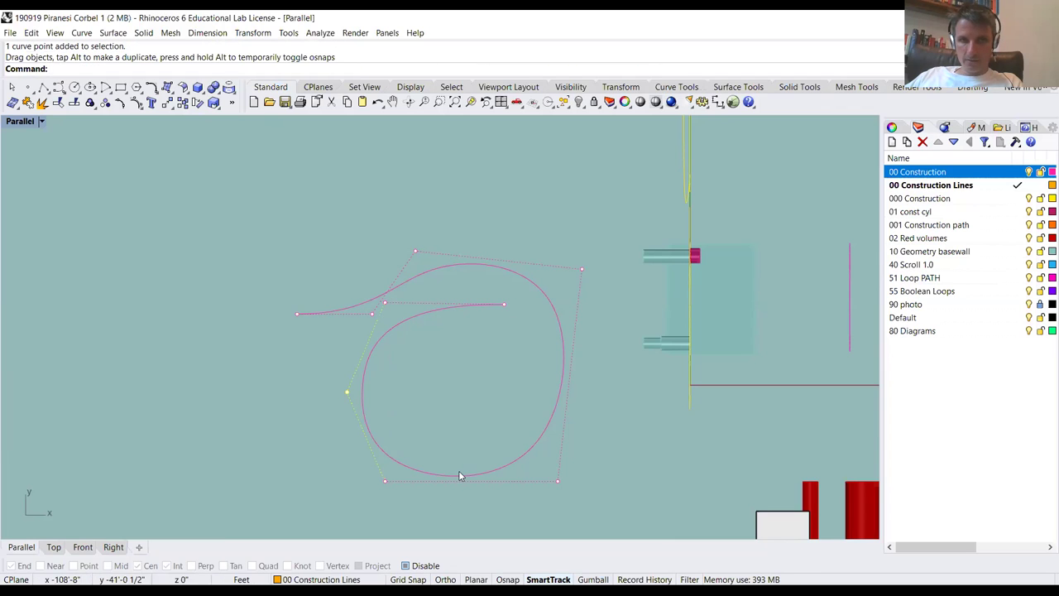
pyautogui.click(461, 475)
pyautogui.moveTo(384, 482)
pyautogui.mouseDown()
pyautogui.moveTo(414, 473)
pyautogui.moveTo(407, 463)
pyautogui.moveTo(401, 472)
pyautogui.mouseUp()
pyautogui.moveTo(558, 481); pyautogui.dragTo(555, 457)
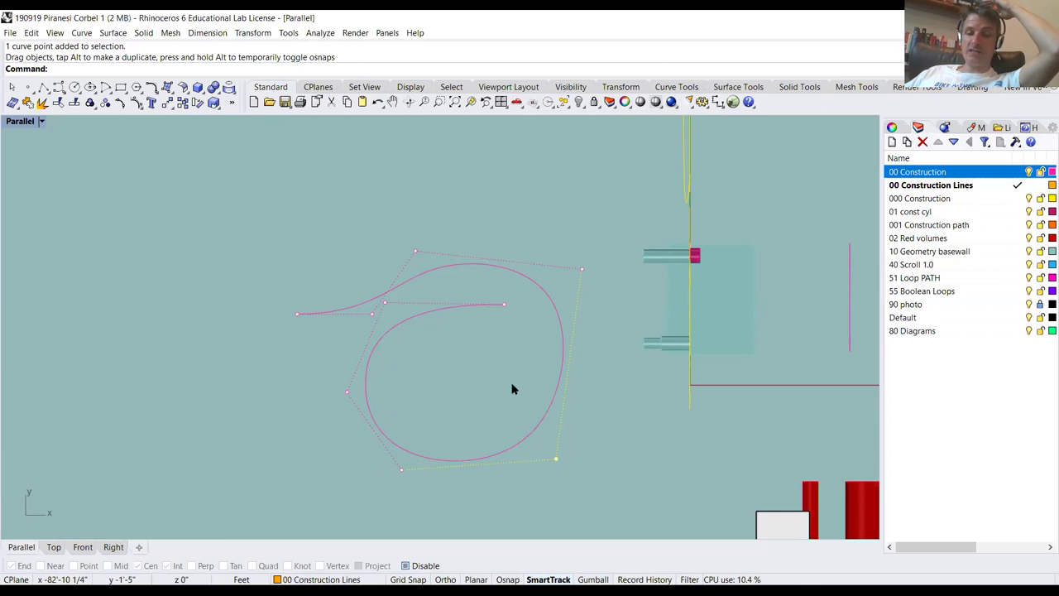
# Raise the spiral's outer end point, then lower its inner end point and shift the neighbouring control point up and right
pyautogui.click(298, 314)
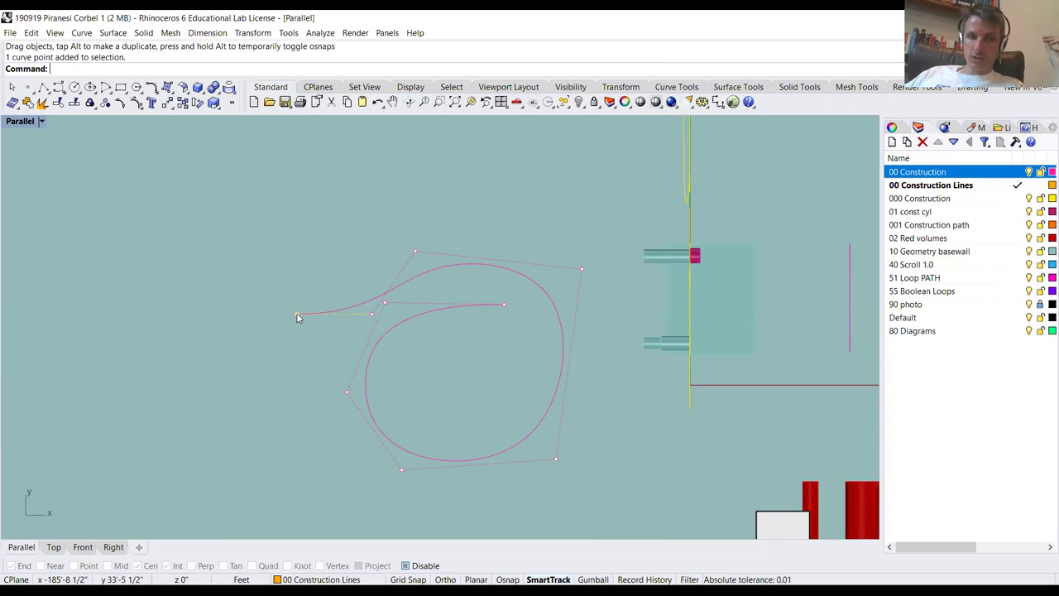
pyautogui.moveTo(291, 311); pyautogui.dragTo(281, 258)
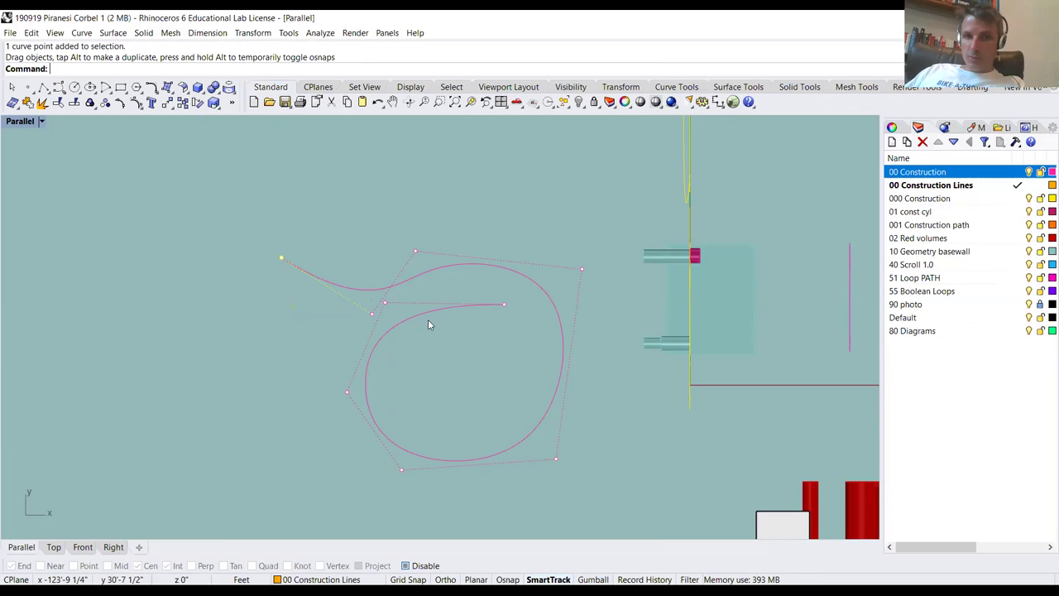
pyautogui.click(504, 306)
pyautogui.moveTo(504, 308); pyautogui.dragTo(493, 333)
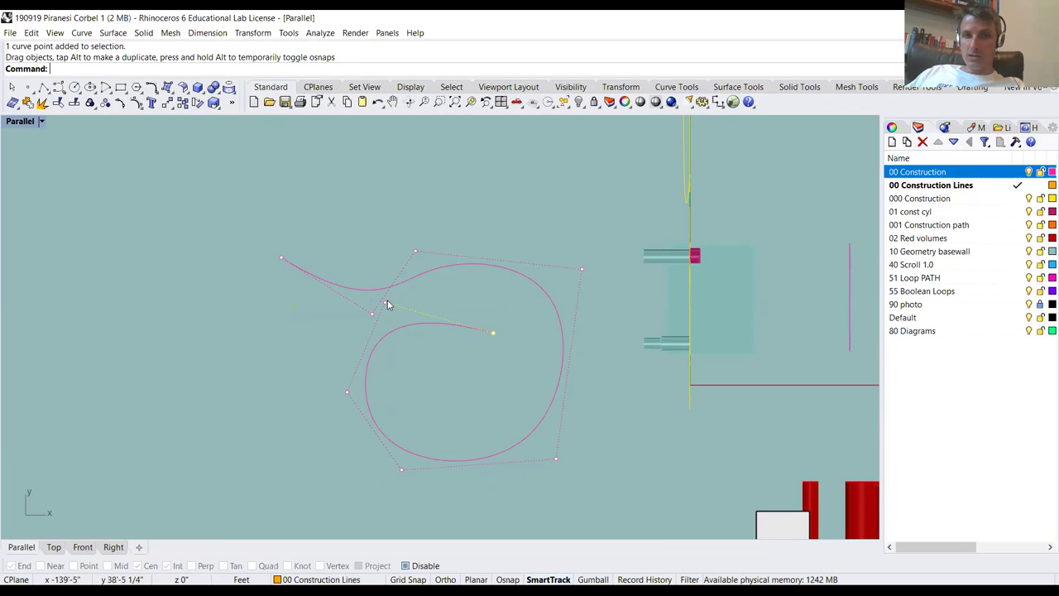
pyautogui.moveTo(386, 304); pyautogui.dragTo(405, 290)
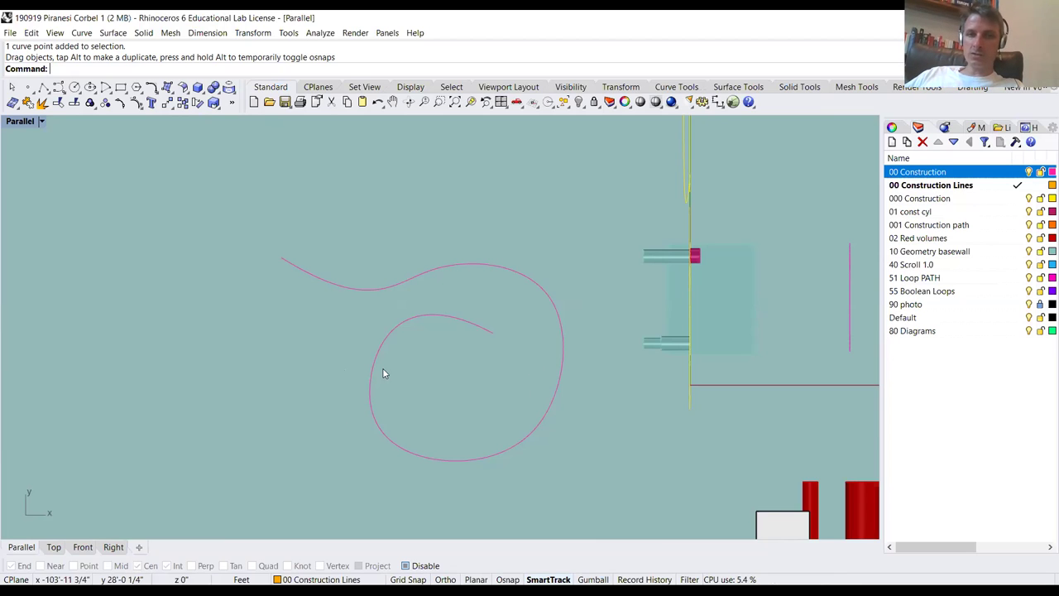
# Select the lower S-shaped interpolated curve to examine how its control points relate to the curve
pyautogui.scroll(-3, 420, 405)
pyautogui.scroll(5, 417, 354)
pyautogui.scroll(-3, 422, 343)
pyautogui.click(427, 354)
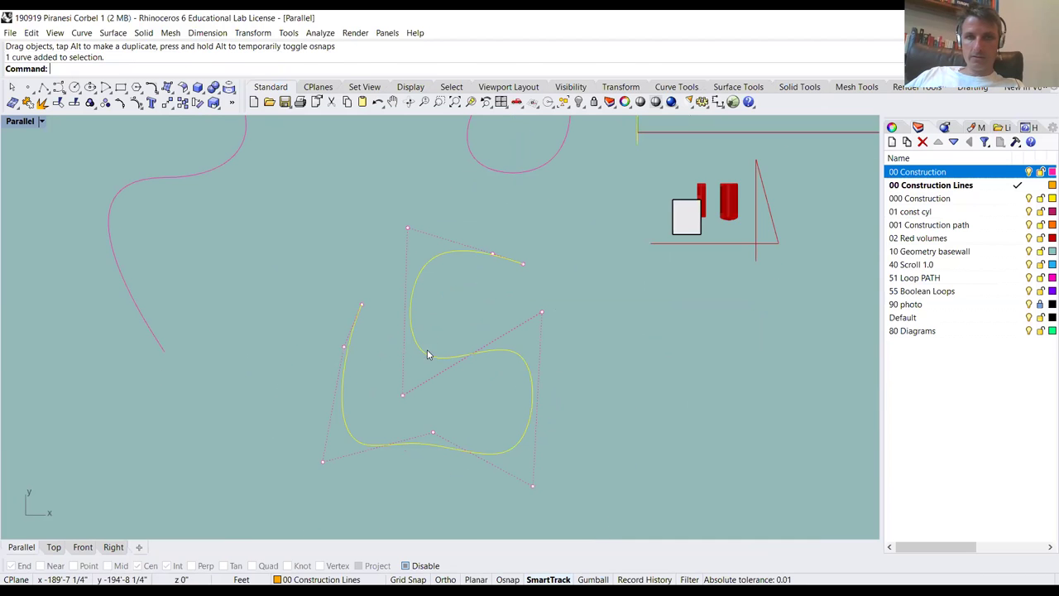
# Shift the S-shaped curve's inner control point slightly inward and pull the spiral curve's outer-left control point outward to widen the loop
pyautogui.click(400, 396)
pyautogui.moveTo(397, 398); pyautogui.dragTo(409, 385)
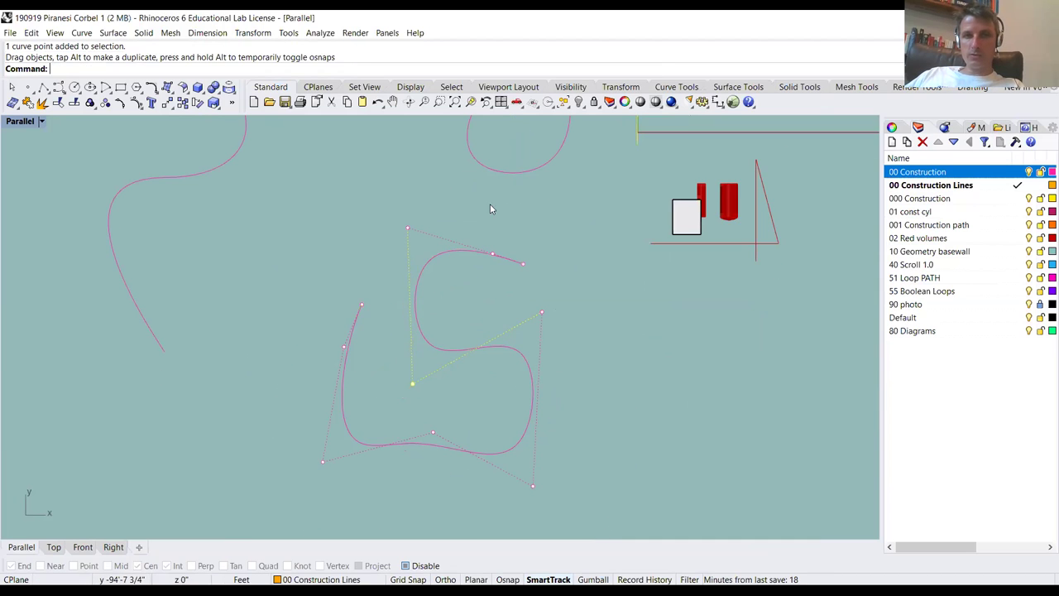
pyautogui.click(495, 172)
pyautogui.scroll(-2, 485, 160)
pyautogui.scroll(4, 447, 178)
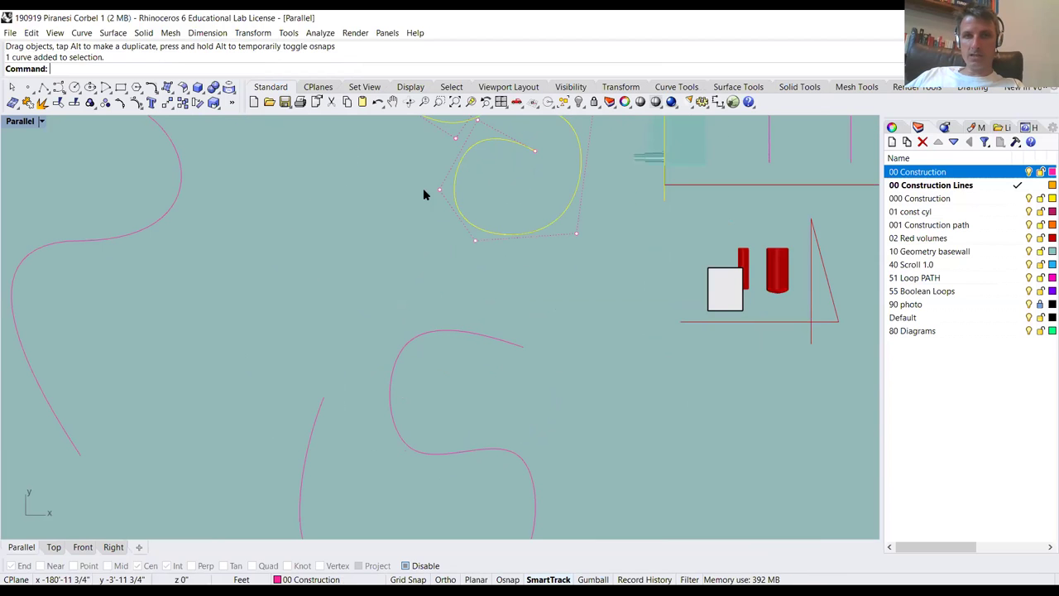
pyautogui.moveTo(438, 191); pyautogui.dragTo(409, 189)
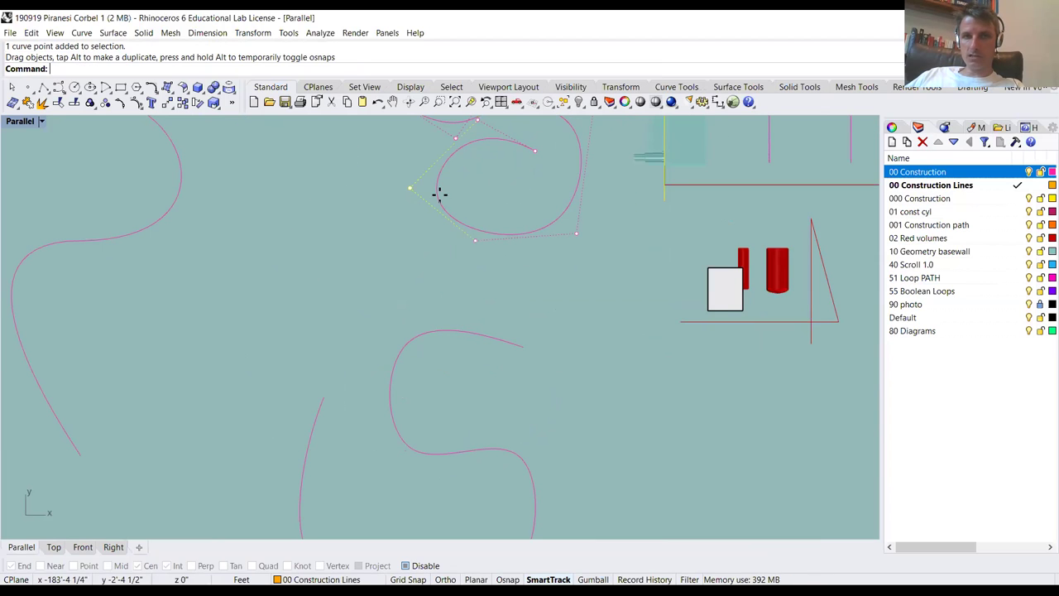
pyautogui.click(421, 197)
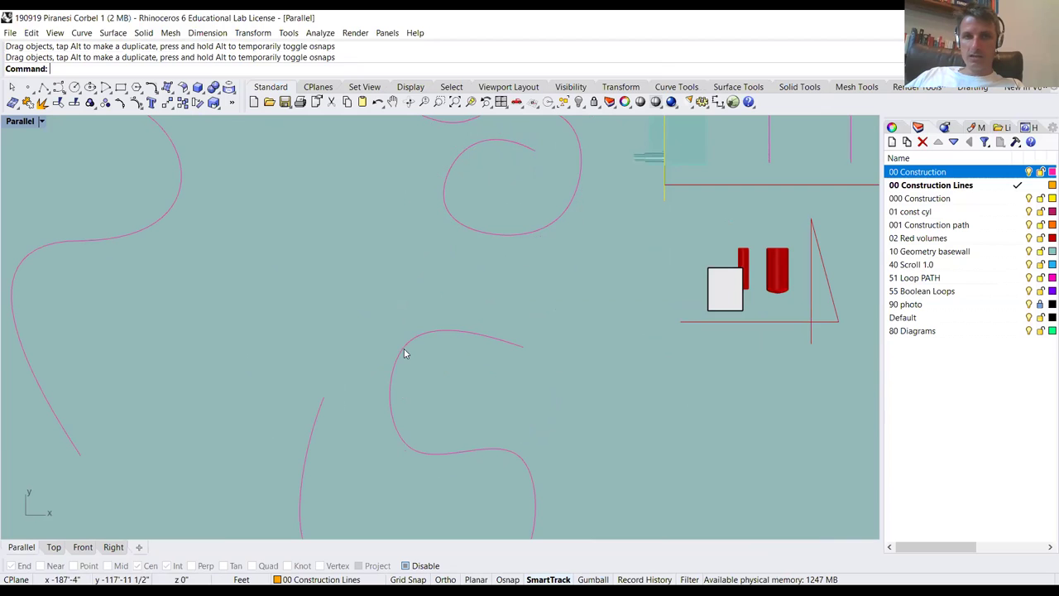
# Reshape the S-shaped curve by moving its inner bend control points, pulling the right one outward and the left one back out
pyautogui.click(405, 353)
pyautogui.moveTo(373, 377); pyautogui.dragTo(420, 390)
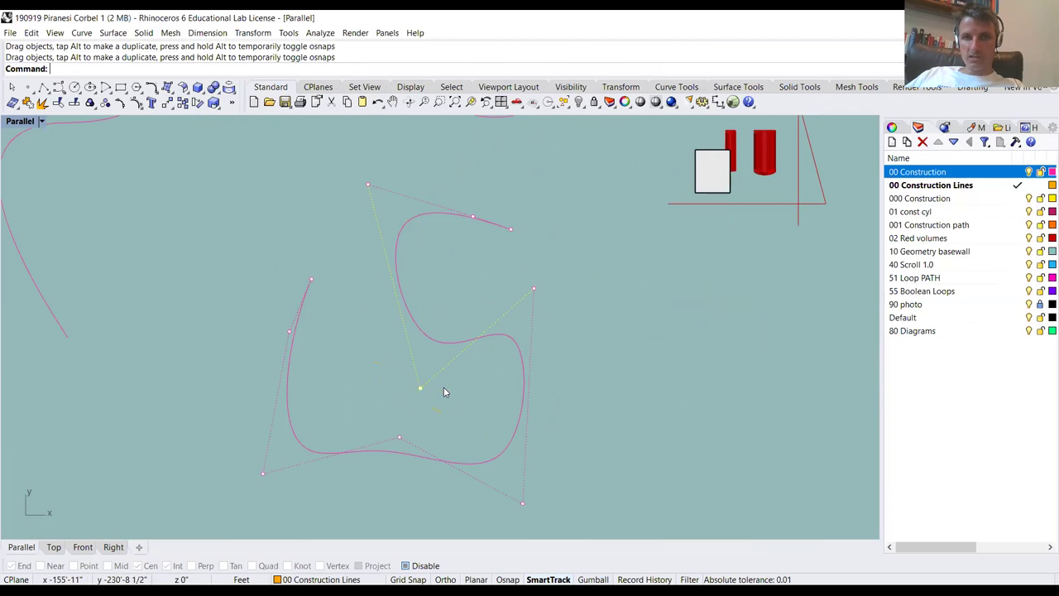
pyautogui.scroll(5, 484, 339)
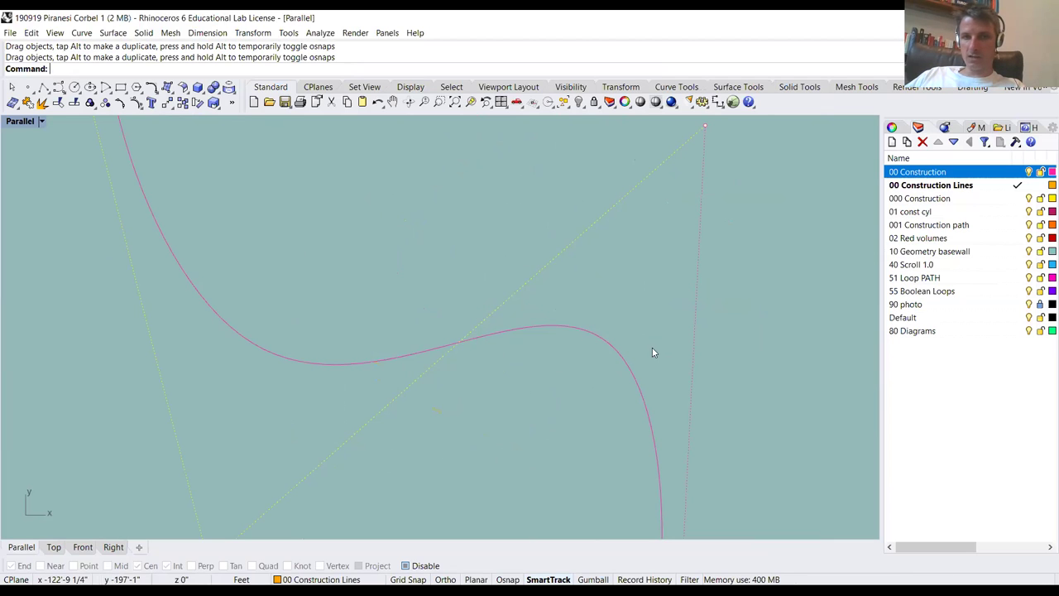
pyautogui.scroll(-4, 480, 336)
pyautogui.moveTo(560, 251); pyautogui.dragTo(687, 257)
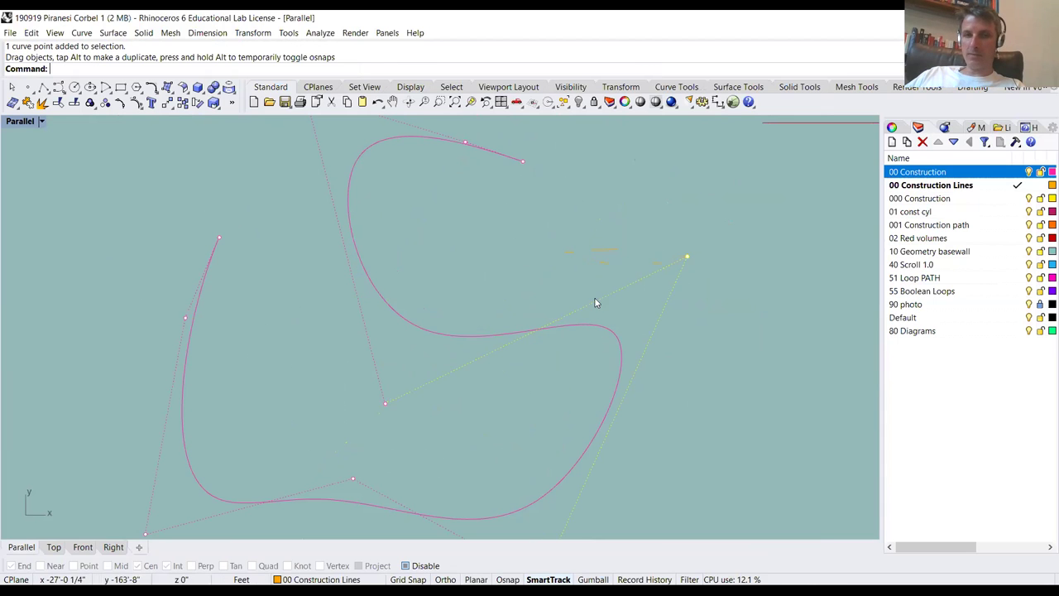
pyautogui.moveTo(382, 406); pyautogui.dragTo(306, 381)
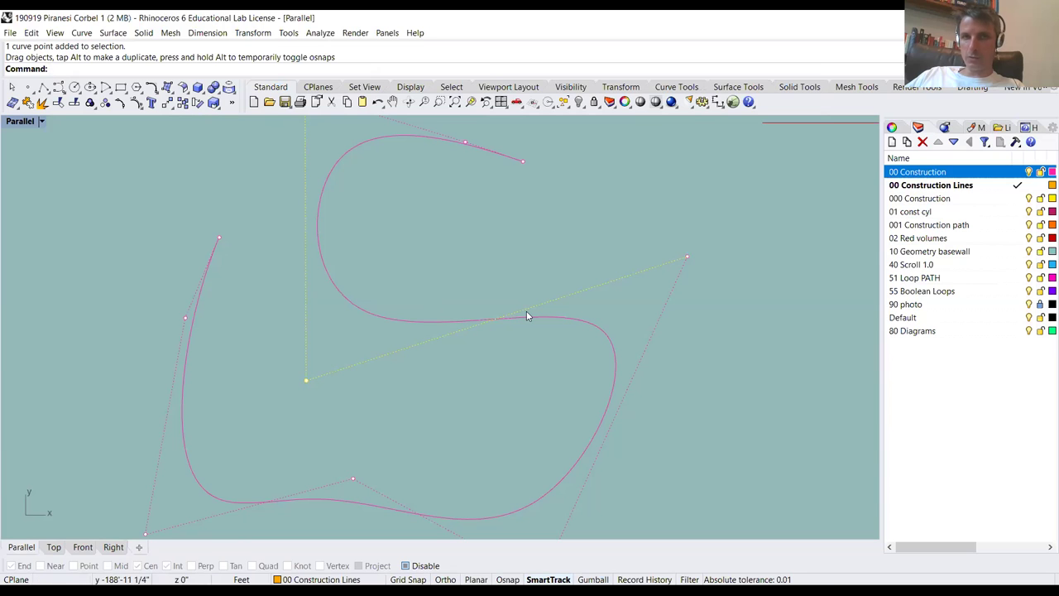
# Widen the upper lobe of the large curve beside the spiral by moving its two right-hand control points outward
pyautogui.scroll(-5, 437, 359)
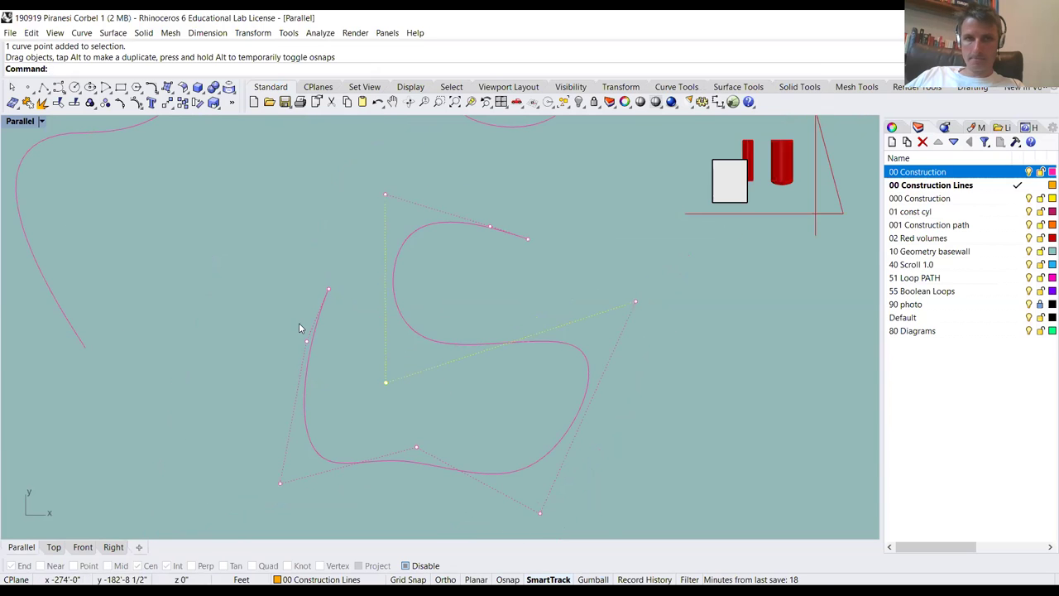
pyautogui.scroll(10, 372, 228)
pyautogui.scroll(-5, 371, 227)
pyautogui.click(377, 217)
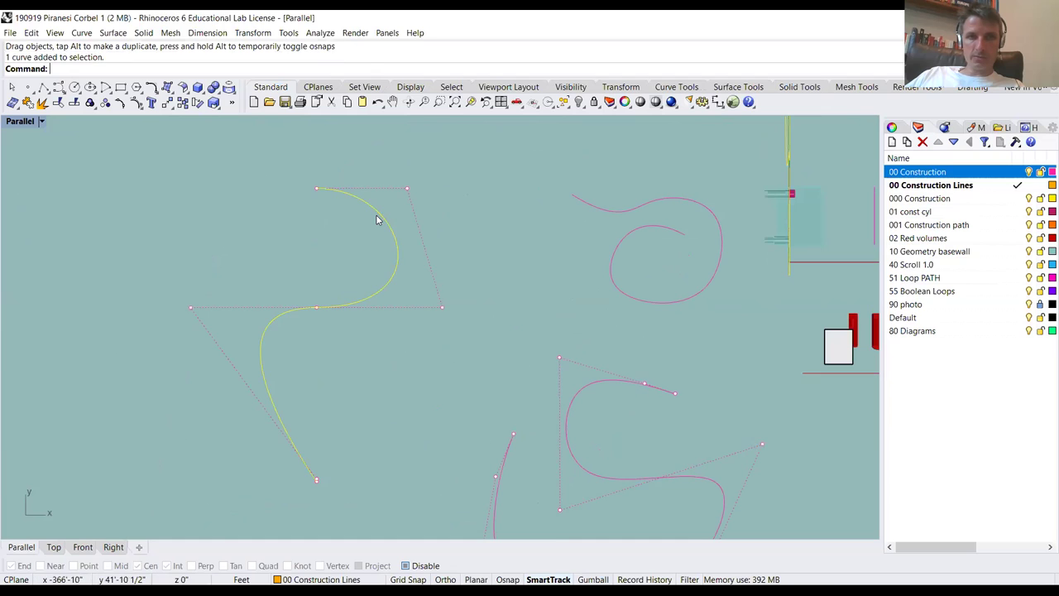
pyautogui.click(407, 189)
pyautogui.moveTo(407, 189); pyautogui.dragTo(477, 179)
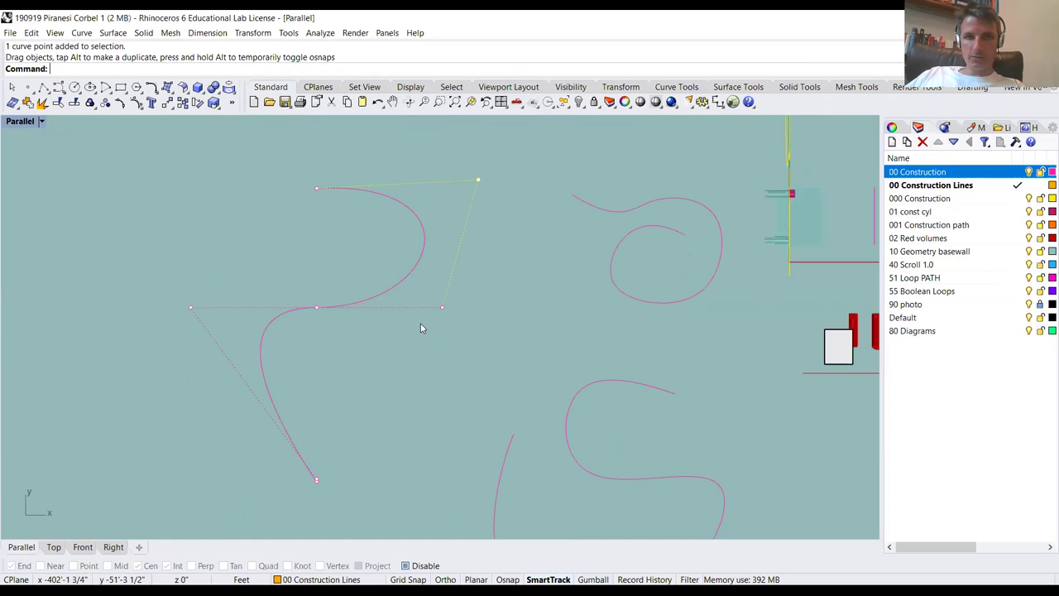
pyautogui.moveTo(444, 308); pyautogui.dragTo(498, 318)
# Pull the large curve's middle point up and left off the line between its handles to form a kink
pyautogui.moveTo(313, 311); pyautogui.dragTo(234, 220)
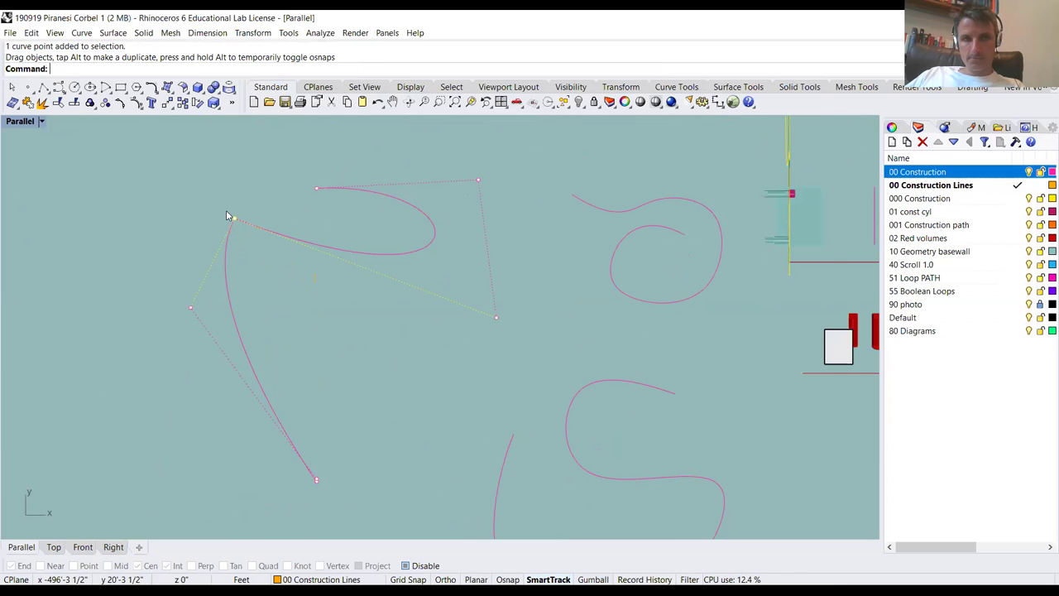
pyautogui.scroll(10, 228, 215)
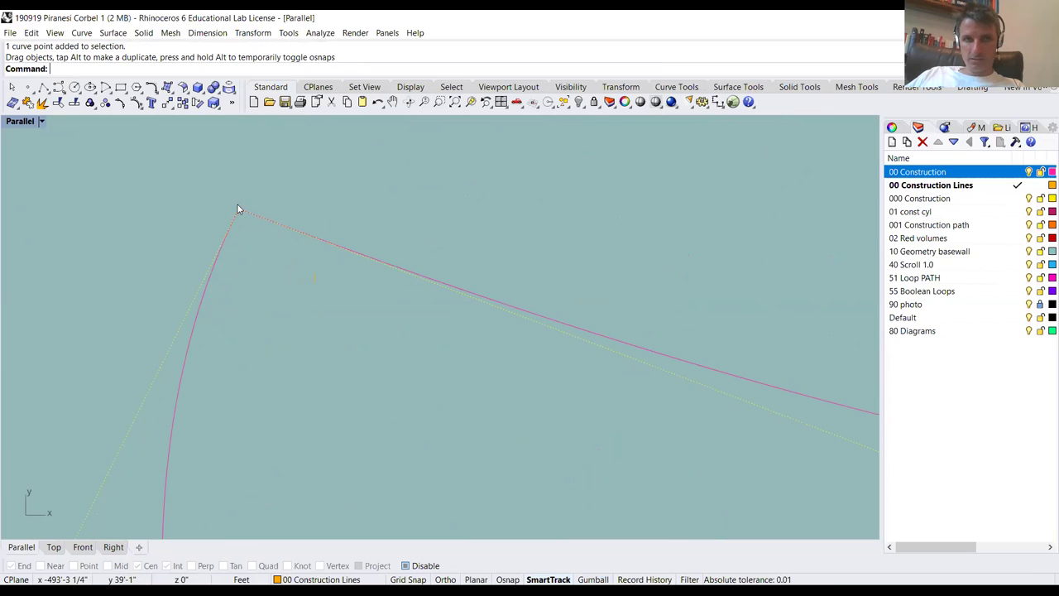
pyautogui.moveTo(237, 215); pyautogui.dragTo(266, 289)
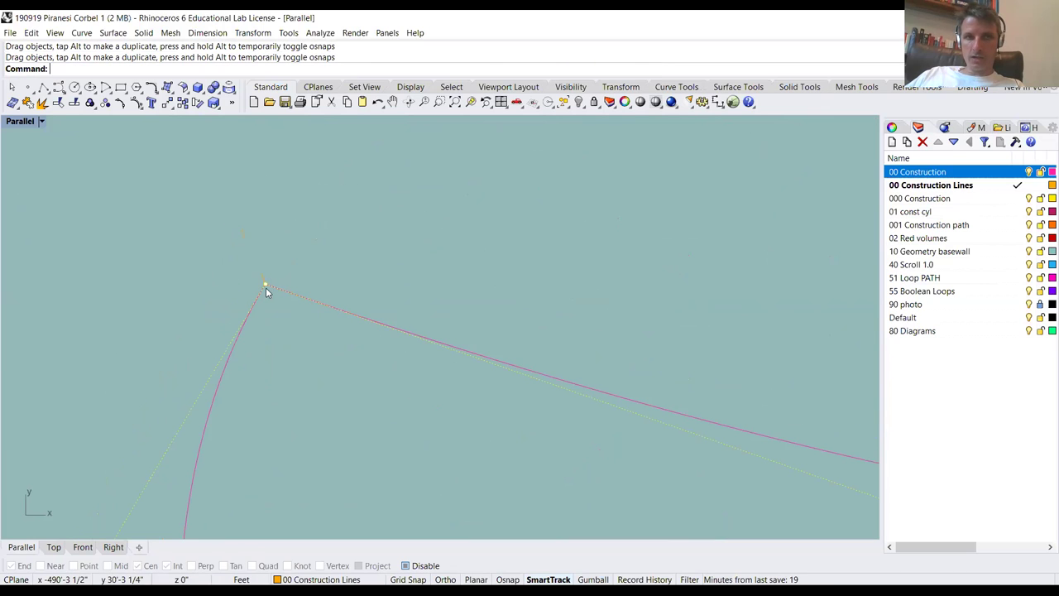
pyautogui.scroll(-5, 275, 293)
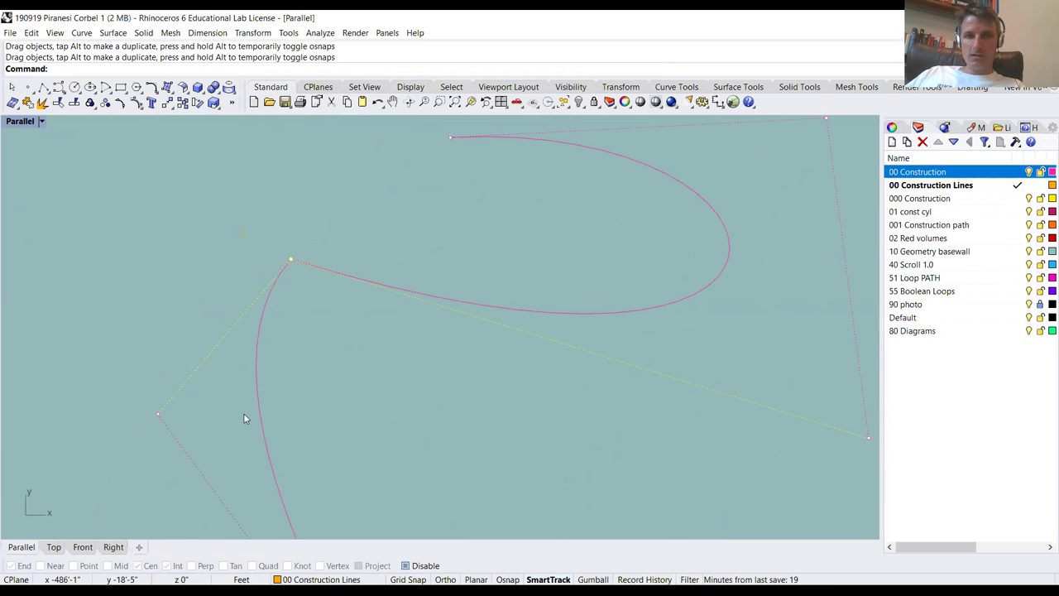
# Move the kinked middle point back in line between its two handles to smooth the curve
pyautogui.moveTo(289, 263); pyautogui.dragTo(515, 432)
pyautogui.scroll(5, 507, 446)
pyautogui.scroll(-3, 496, 268)
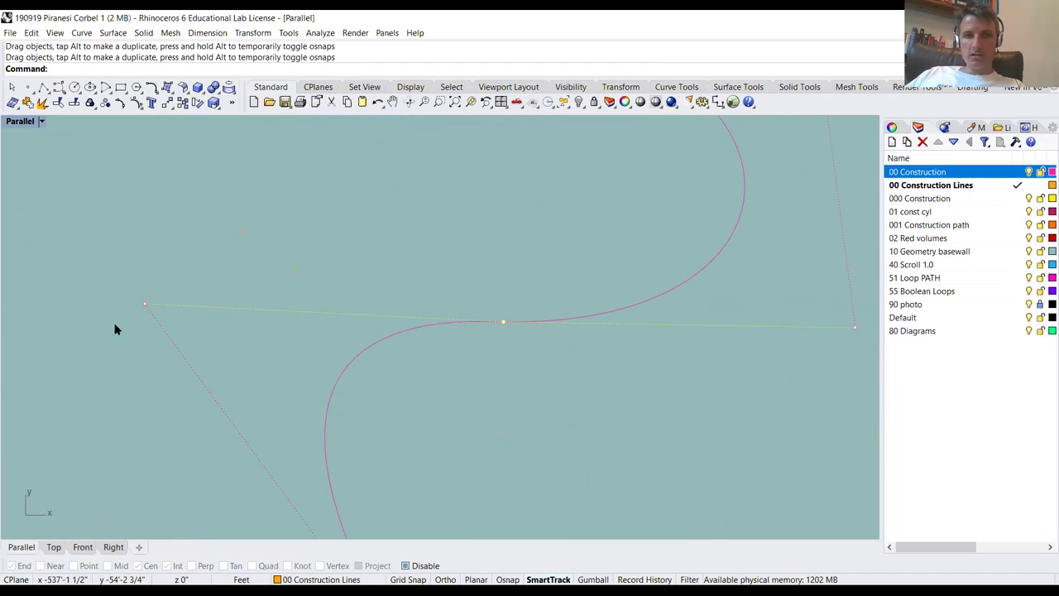
# Move the large curve's middle point above its left handle, making a sharp corner between the two lobes
pyautogui.click(510, 322)
pyautogui.moveTo(503, 321); pyautogui.dragTo(256, 138)
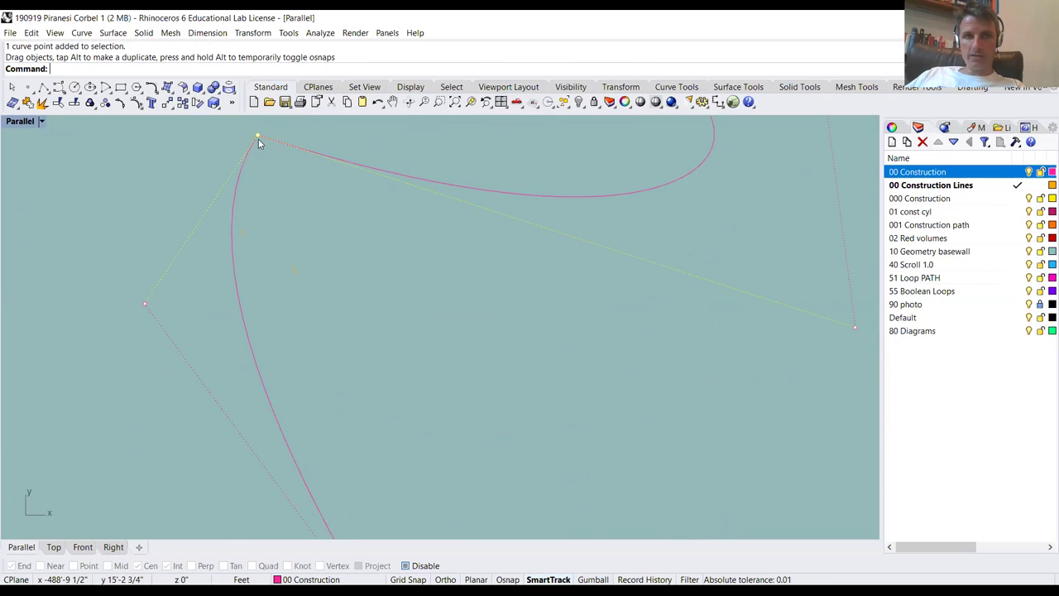
pyautogui.moveTo(291, 179); pyautogui.dragTo(231, 177)
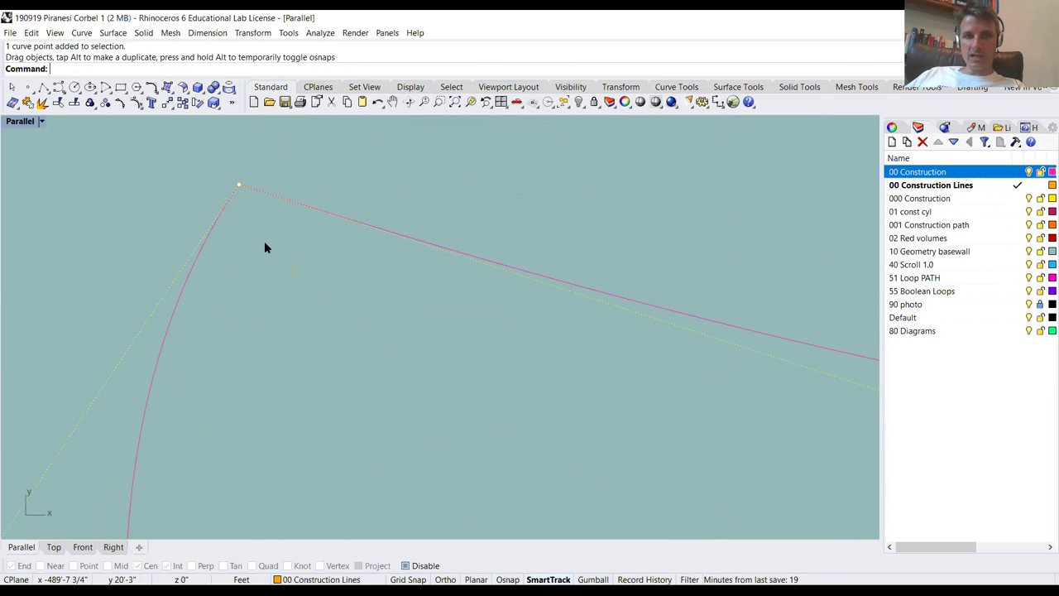
pyautogui.scroll(-5, 250, 259)
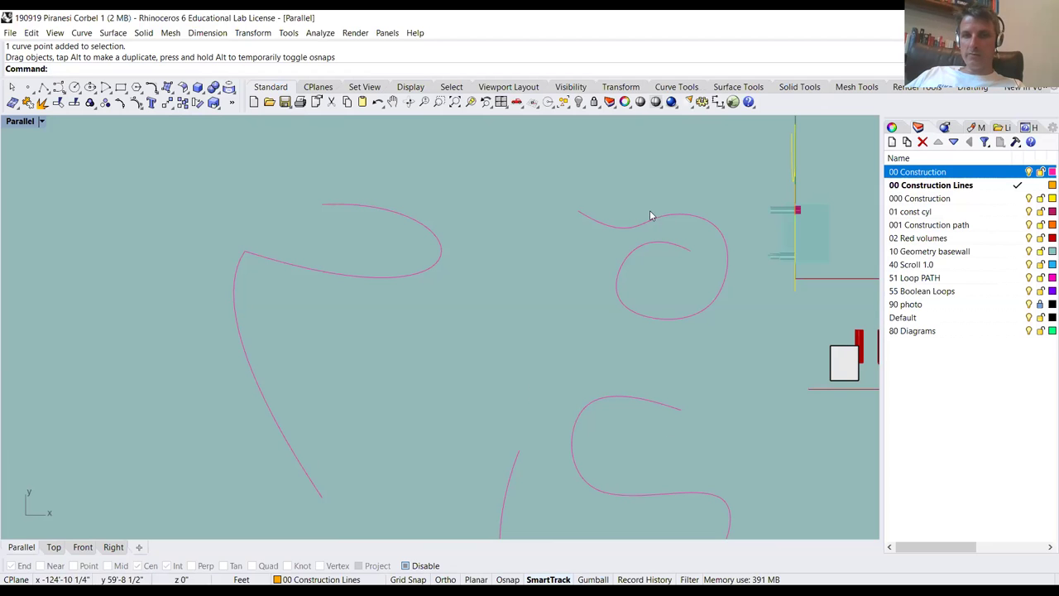
# Examine the control points of the spiral and the kinked curve, and clear the selection
pyautogui.click(619, 224)
pyautogui.click(416, 226)
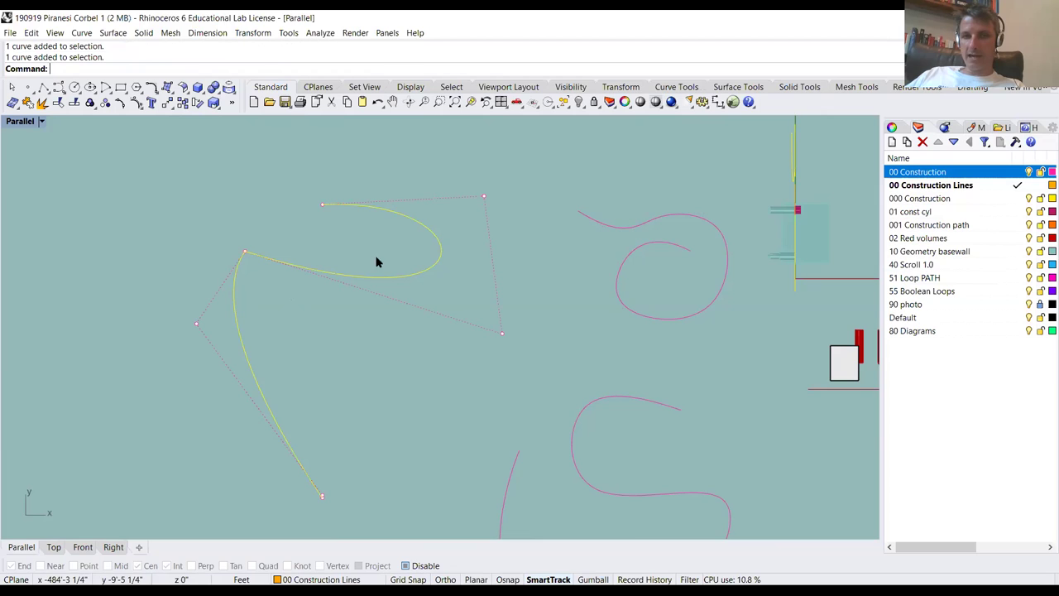
pyautogui.scroll(-1, 404, 283)
pyautogui.press('Escape')
pyautogui.press('Escape')
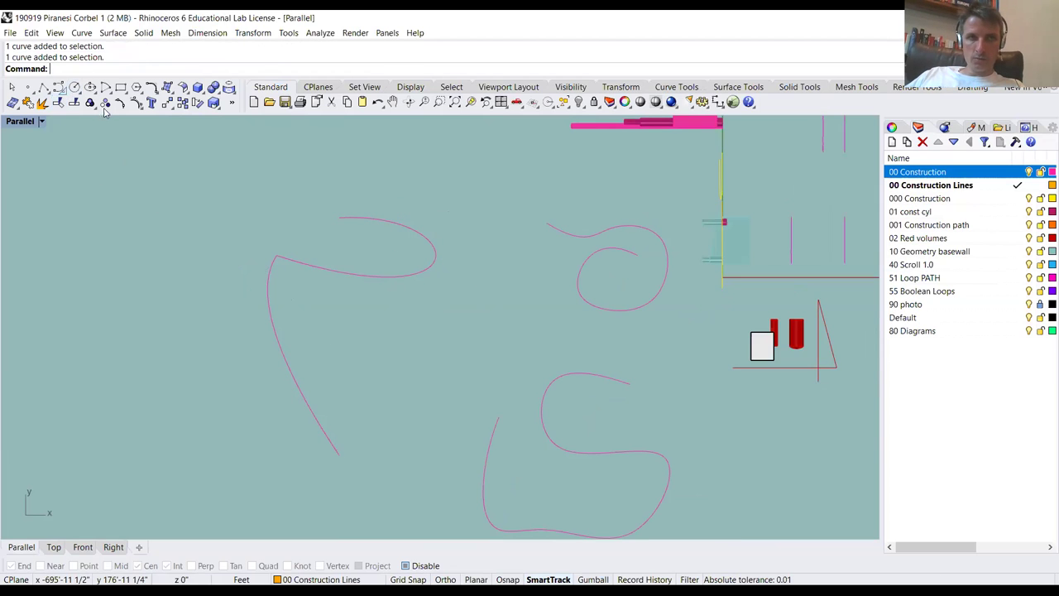
# Draw a handle curve overlapping the kinked curve's lower end, with a wide loop continuing into angular, nearly straight segments
pyautogui.click(61, 90)
pyautogui.click(411, 459)
pyautogui.scroll(-3, 396, 386)
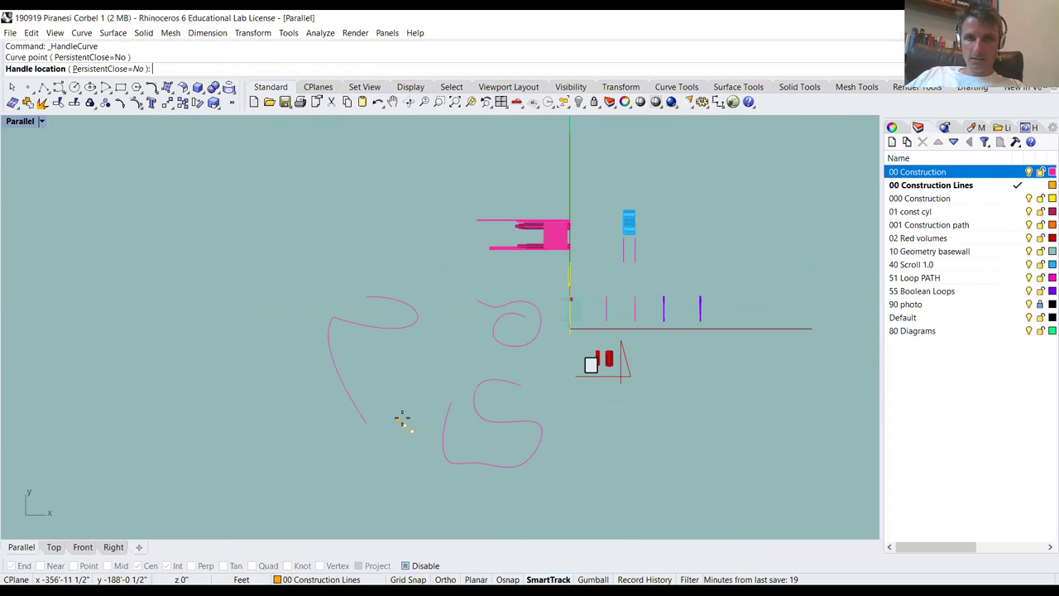
pyautogui.scroll(3, 402, 418)
pyautogui.click(399, 344)
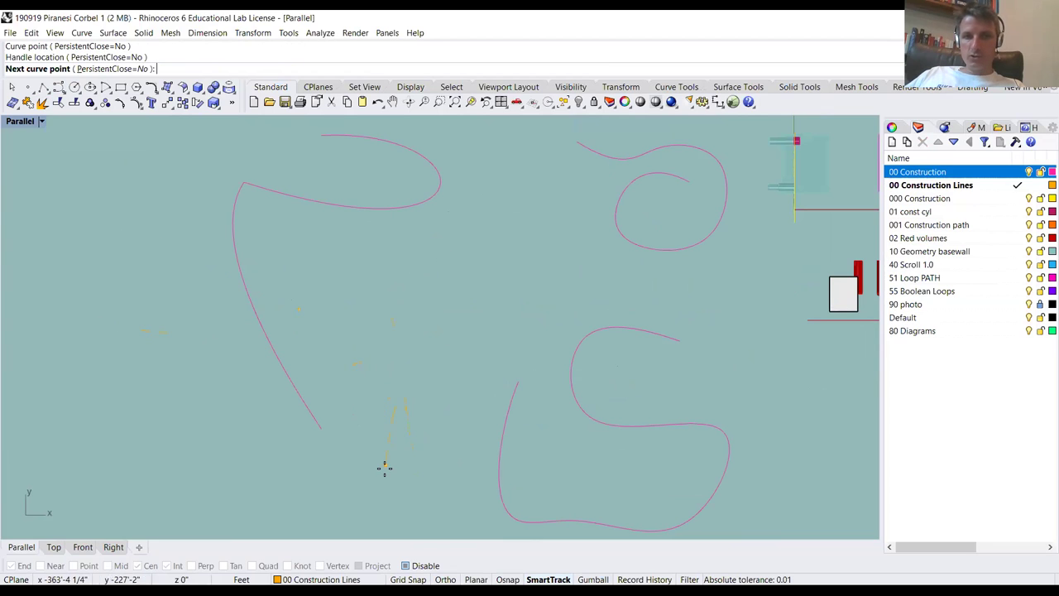
pyautogui.click(127, 328)
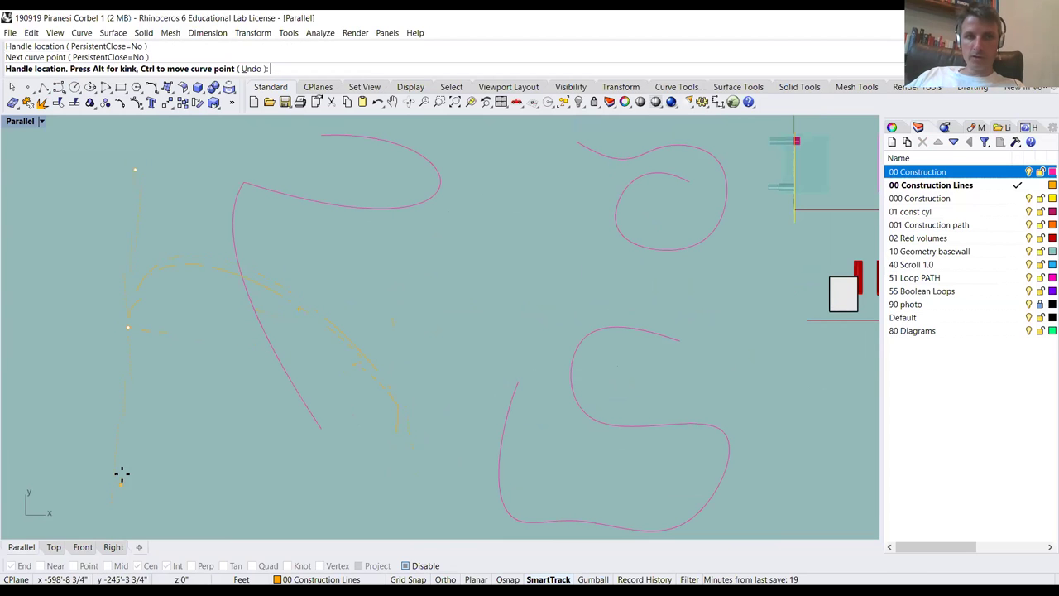
pyautogui.click(101, 491)
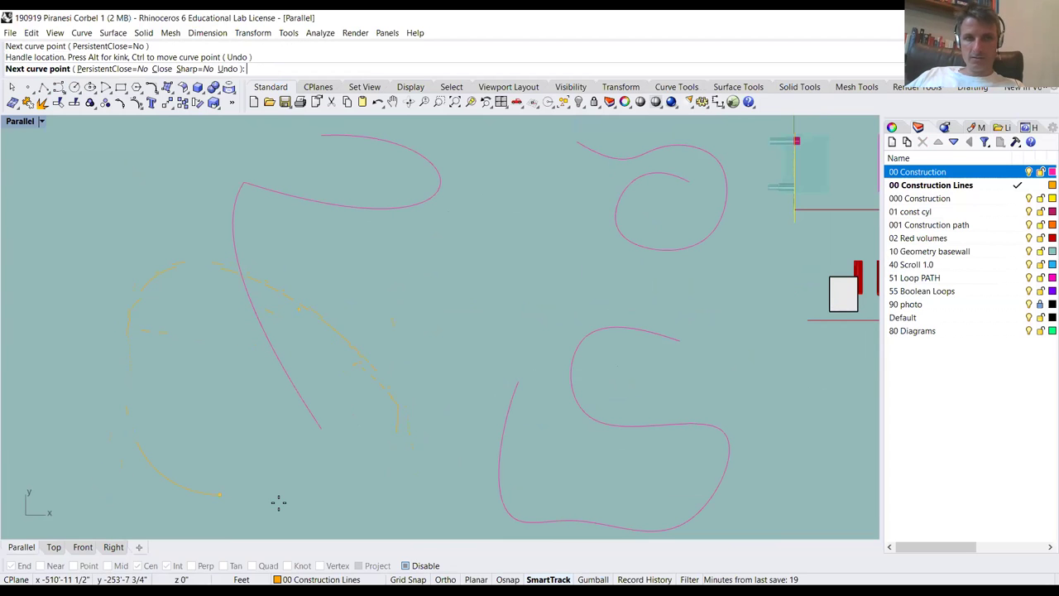
pyautogui.click(354, 499)
pyautogui.click(407, 443)
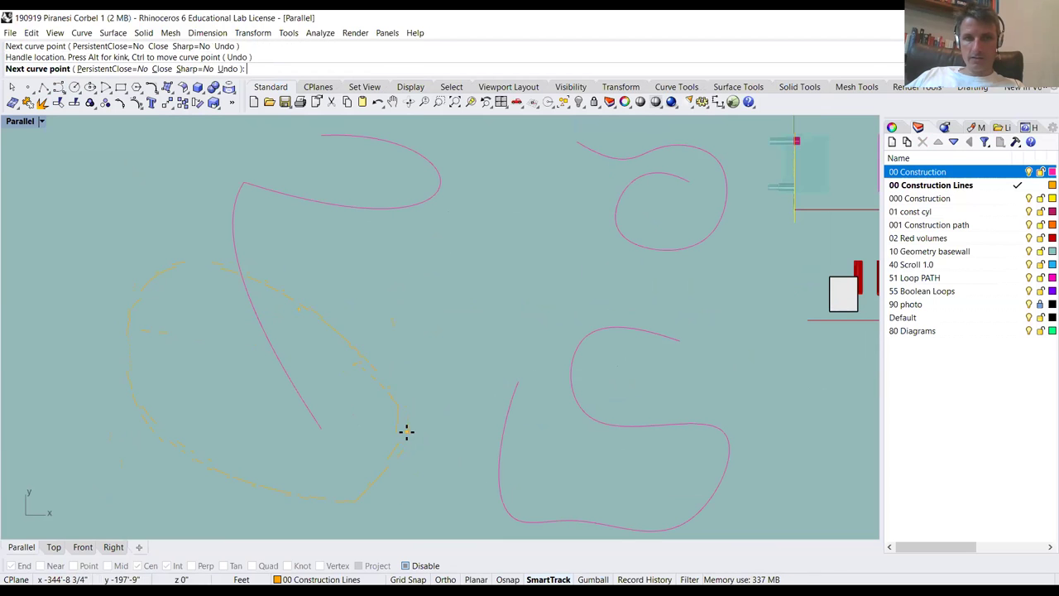
pyautogui.click(470, 396)
pyautogui.click(472, 256)
pyautogui.click(416, 239)
pyautogui.rightClick(385, 303)
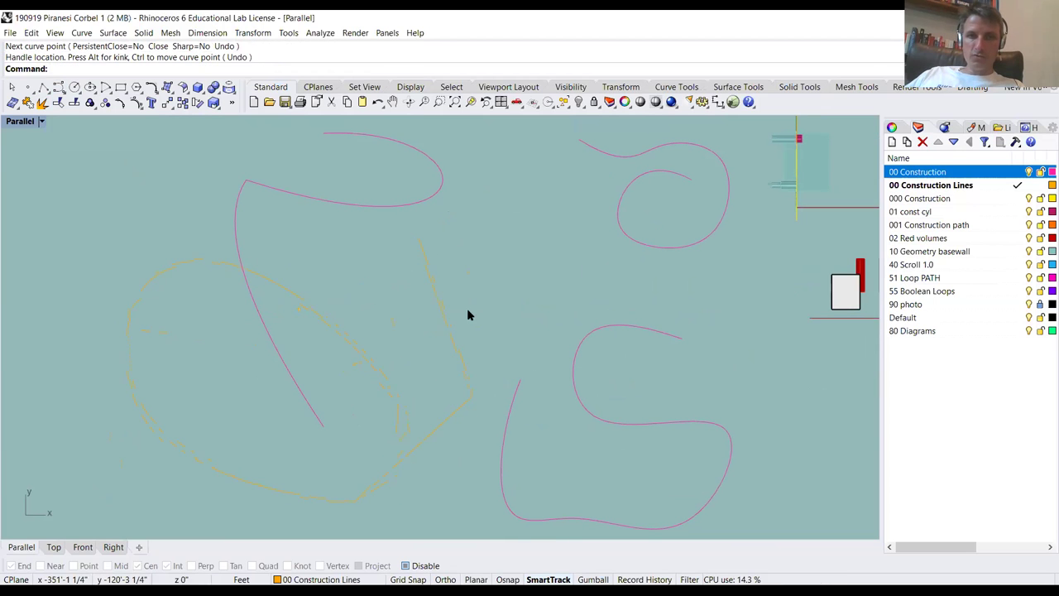
# Twist the new handle curve's loop by moving its upper-left handle below the curve and its lower-left handle above it
pyautogui.click(441, 428)
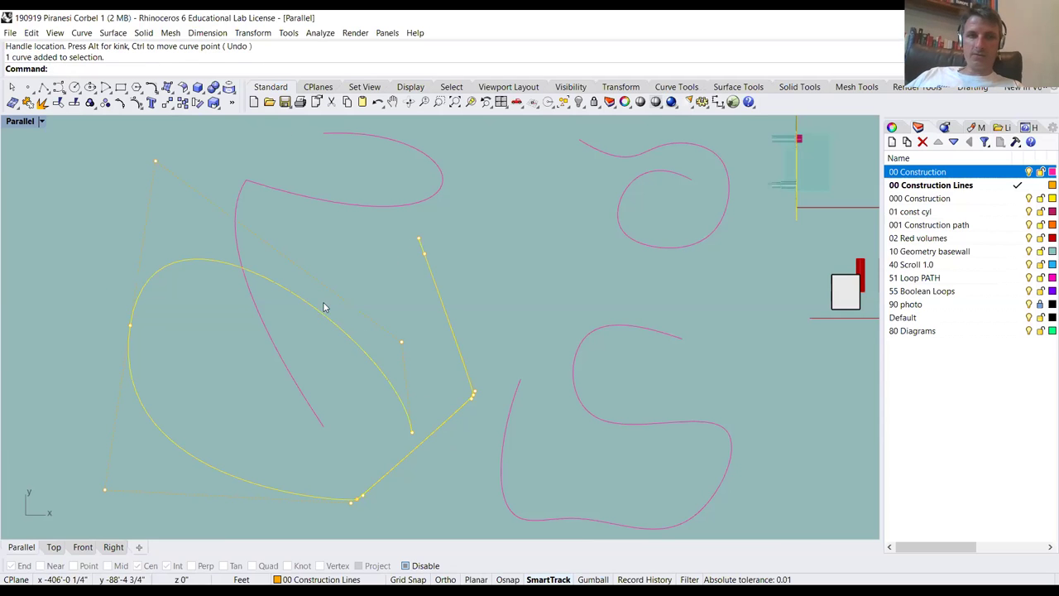
pyautogui.moveTo(155, 160); pyautogui.dragTo(186, 514)
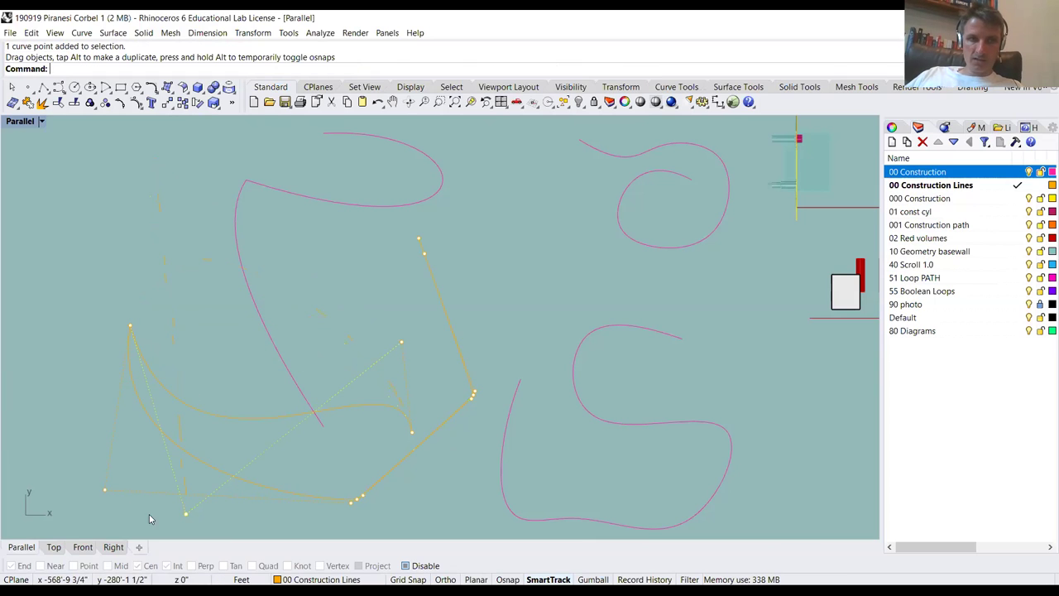
pyautogui.moveTo(105, 494); pyautogui.dragTo(70, 170)
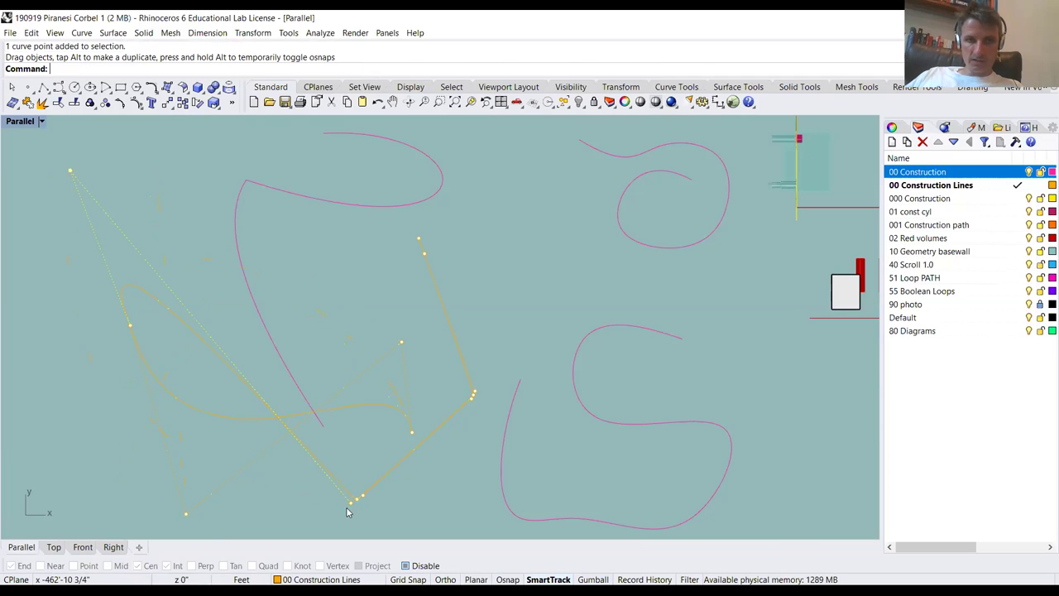
pyautogui.press('Escape')
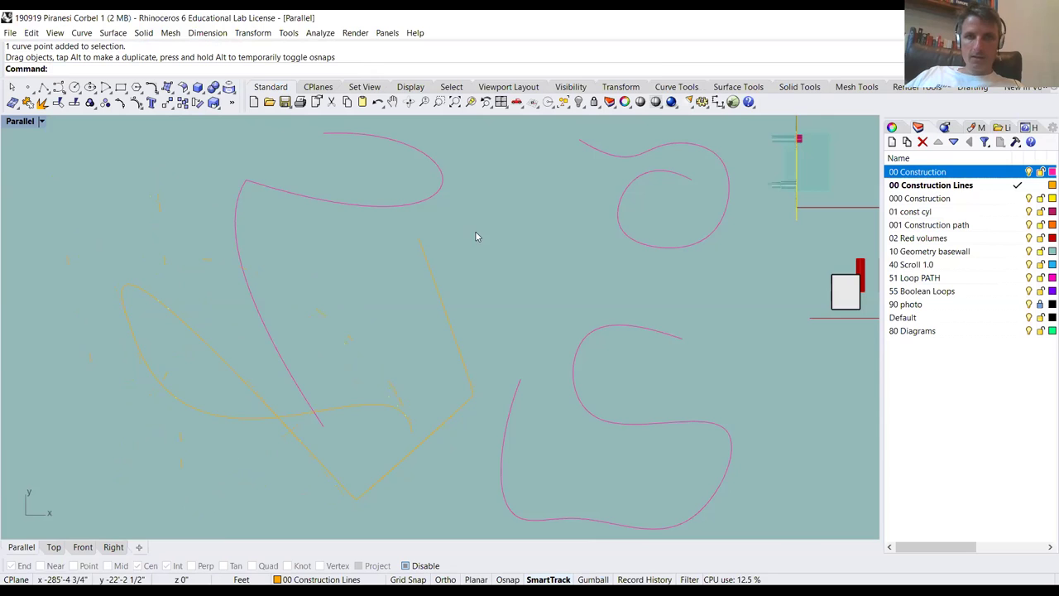
# Restore the four-viewport layout, select the S-shaped curve and turn on the Gumball
pyautogui.scroll(-3, 476, 237)
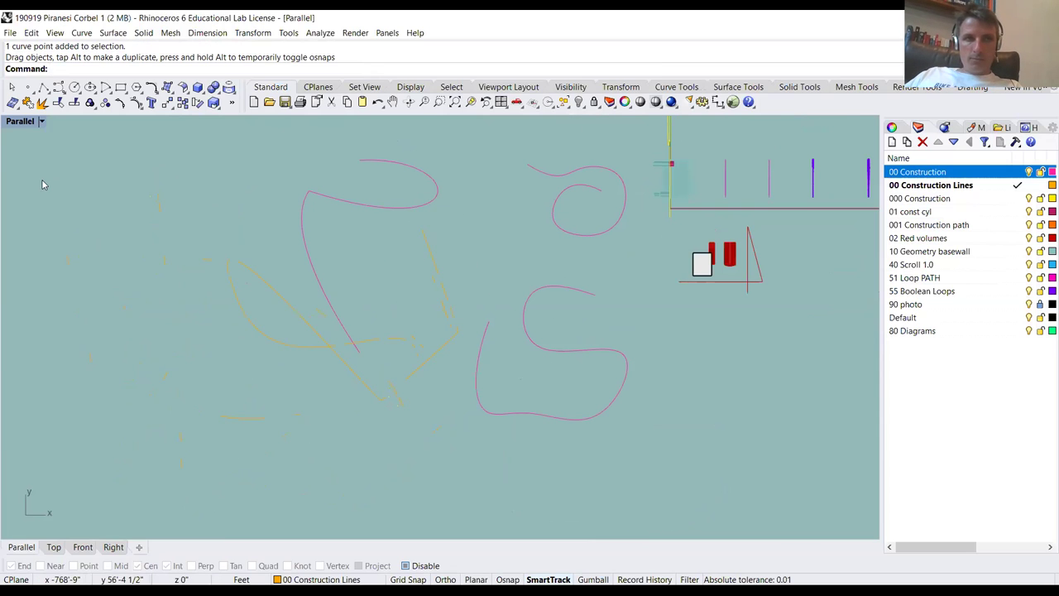
pyautogui.doubleClick(20, 121)
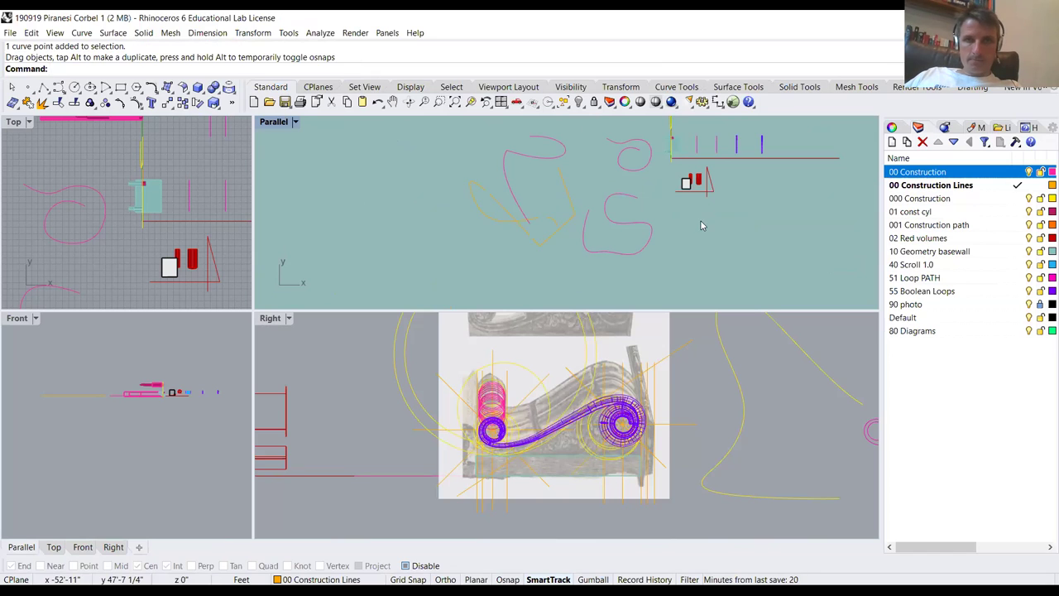
pyautogui.click(626, 201)
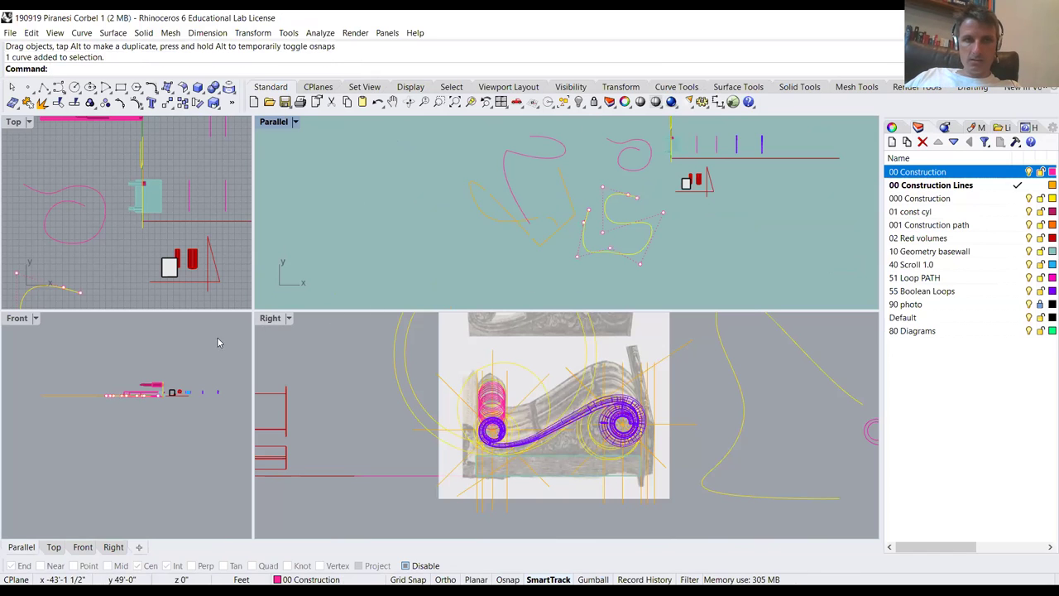
pyautogui.scroll(3, 117, 401)
pyautogui.scroll(4, 160, 389)
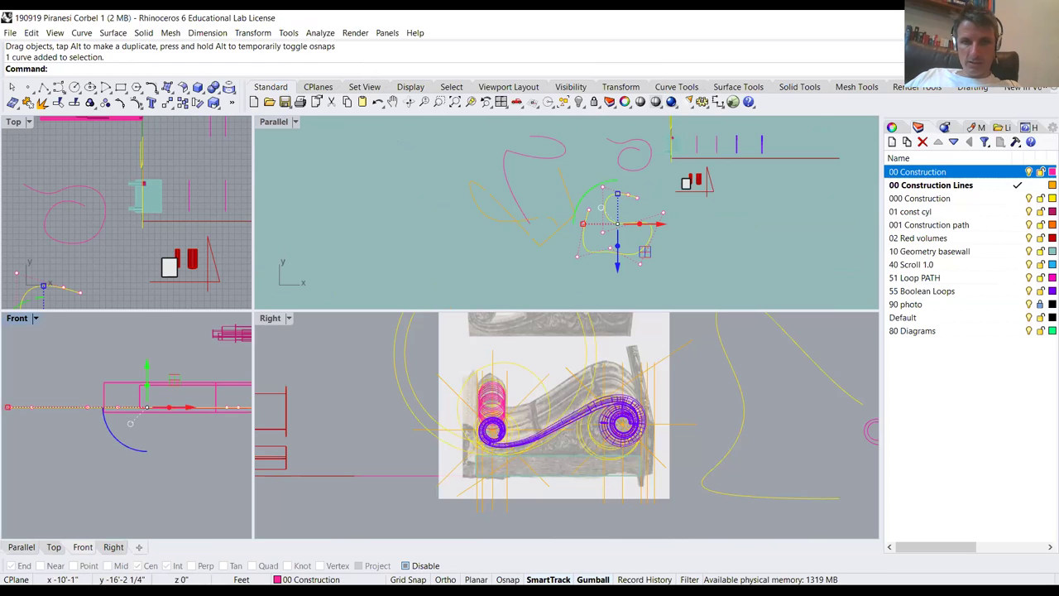
# In the Front view, pull one control point of the S-shaped curve far upward and another near its left end downward
pyautogui.moveTo(145, 387); pyautogui.dragTo(135, 357)
pyautogui.click(117, 373)
pyautogui.scroll(-3, 137, 359)
pyautogui.moveTo(137, 377); pyautogui.dragTo(124, 449, button='right')
pyautogui.scroll(2, 100, 469)
pyautogui.click(98, 469)
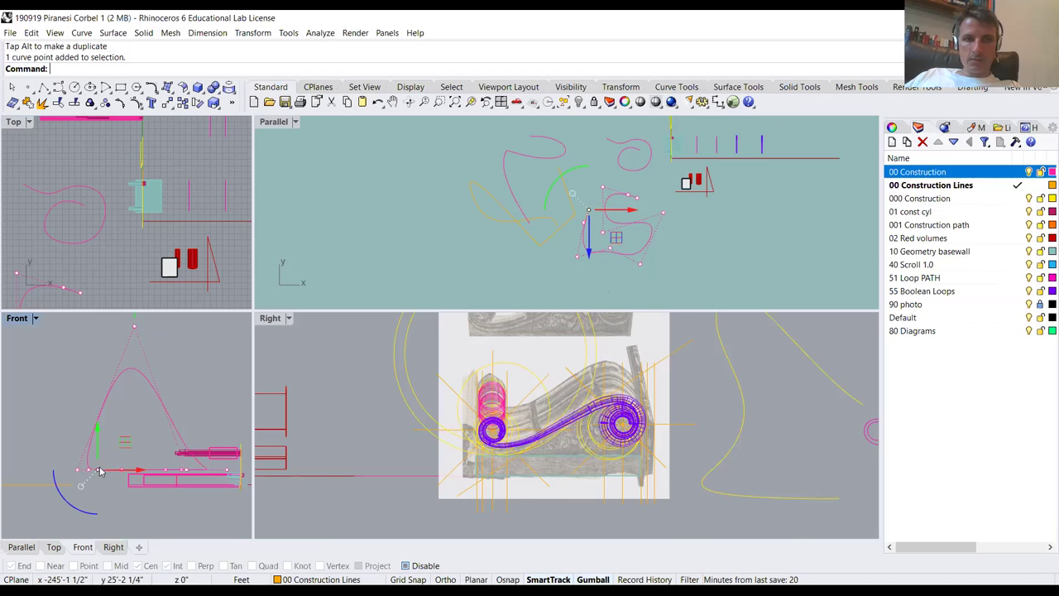
pyautogui.moveTo(98, 436)
pyautogui.mouseDown()
pyautogui.moveTo(97, 470)
pyautogui.moveTo(104, 449)
pyautogui.mouseUp()
# Select the reshaped curve, set the Parallel viewport to the NE isometric view and maximize it
pyautogui.click(615, 229)
pyautogui.moveTo(614, 229)
pyautogui.mouseDown(button='right')
pyautogui.moveTo(373, 199)
pyautogui.moveTo(282, 151)
pyautogui.mouseUp(button='right')
pyautogui.click(295, 122)
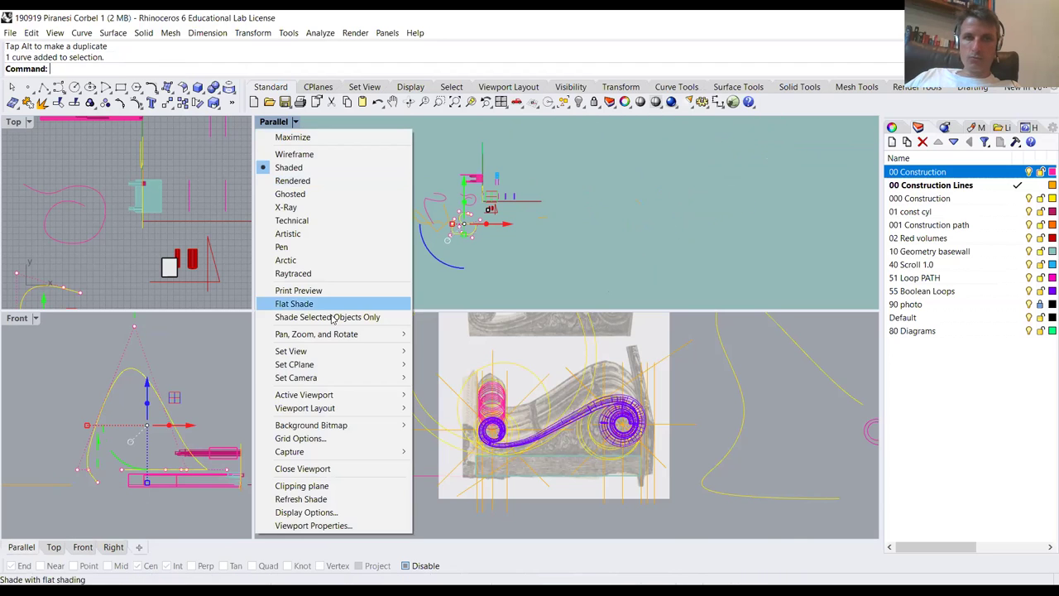
pyautogui.moveTo(360, 358)
pyautogui.moveTo(473, 476)
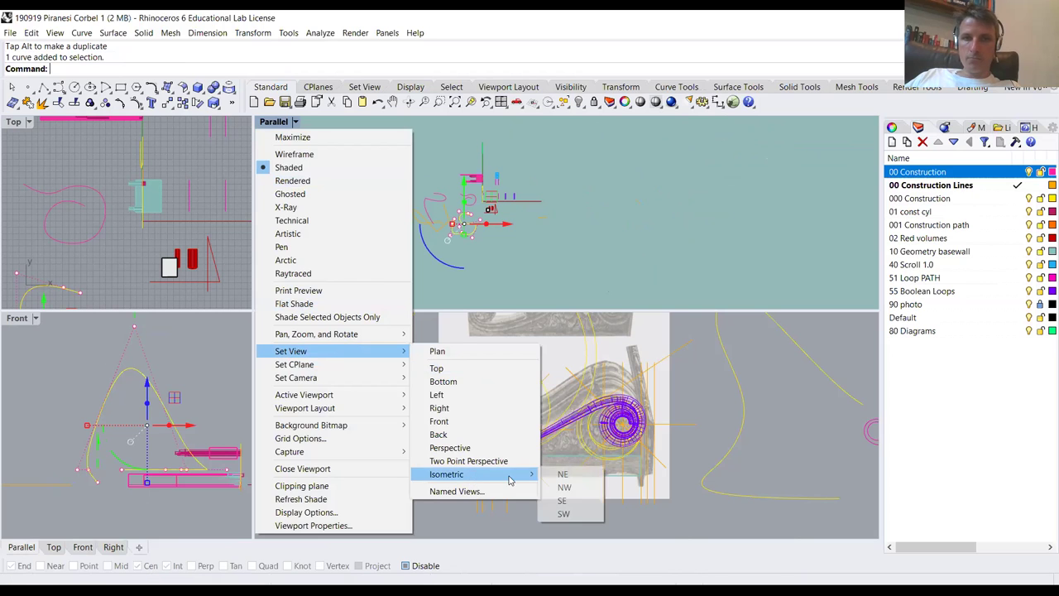
pyautogui.click(562, 474)
pyautogui.hotkey('ctrl', 'm')
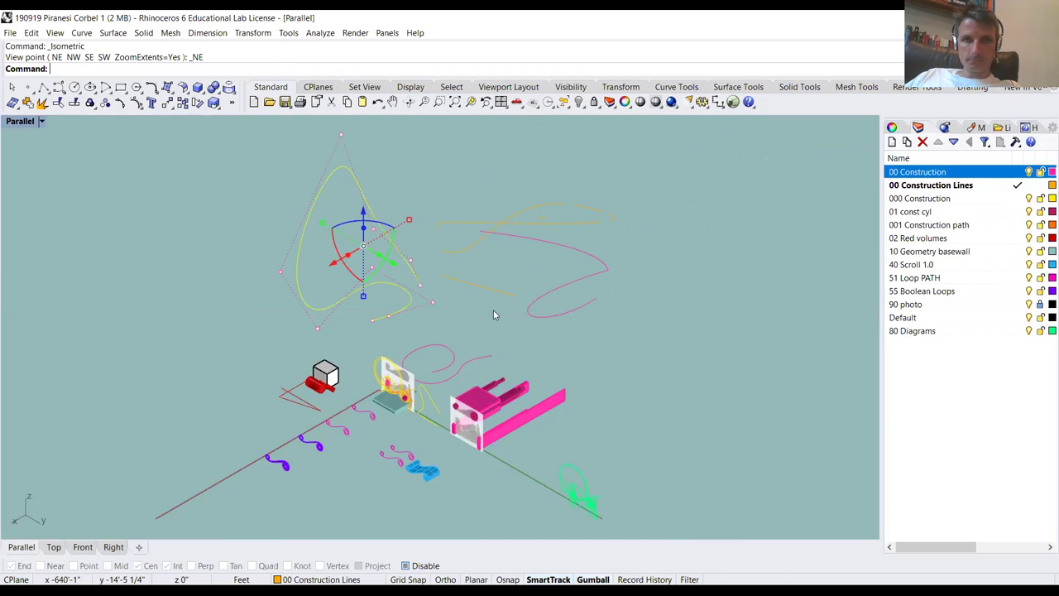
# Reselect the reshaped curve and zoom the view to the selection
pyautogui.click(372, 285)
pyautogui.moveTo(449, 290); pyautogui.dragTo(509, 320, button='right')
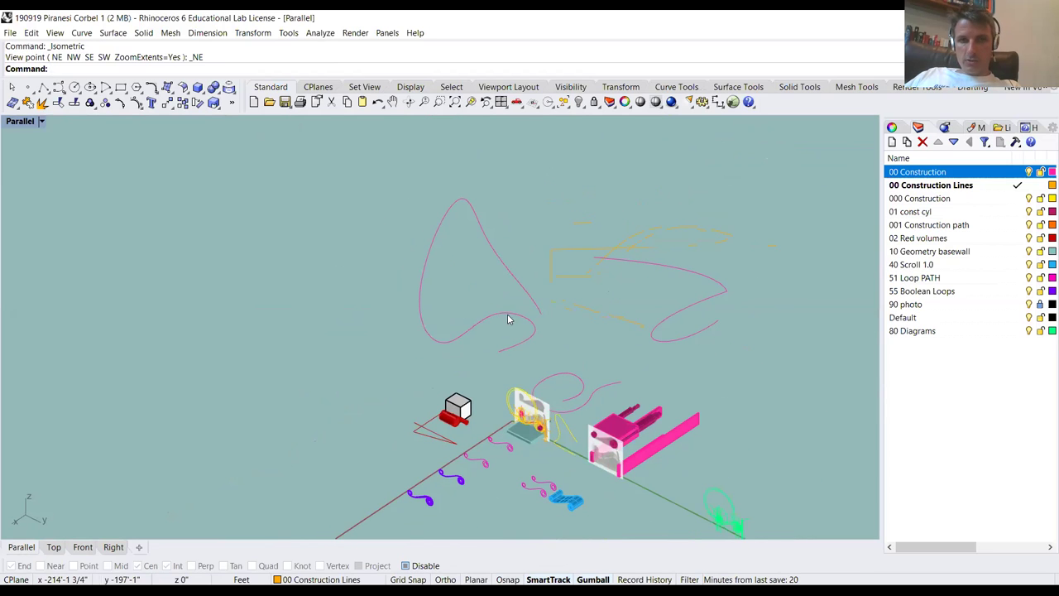
pyautogui.click(509, 319)
pyautogui.write('z')
pyautogui.press('Return')
pyautogui.write('s')
pyautogui.press('Return')
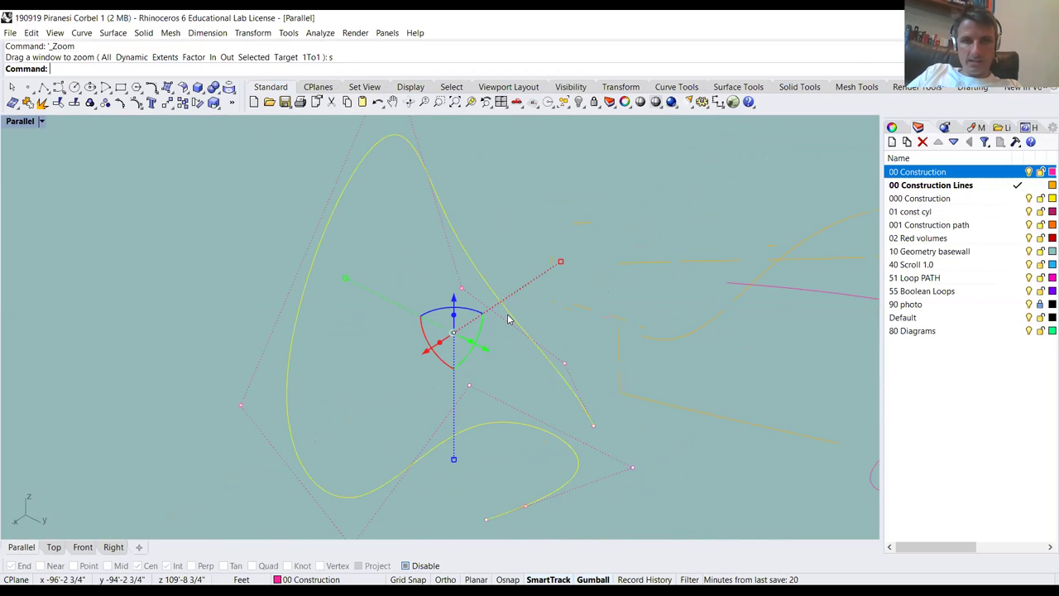
# Spin the view around the reshaped curve with Turntable to examine its three-dimensional form, then end the rotation
pyautogui.write('r')
pyautogui.press('BackSpace')
pyautogui.write('t')
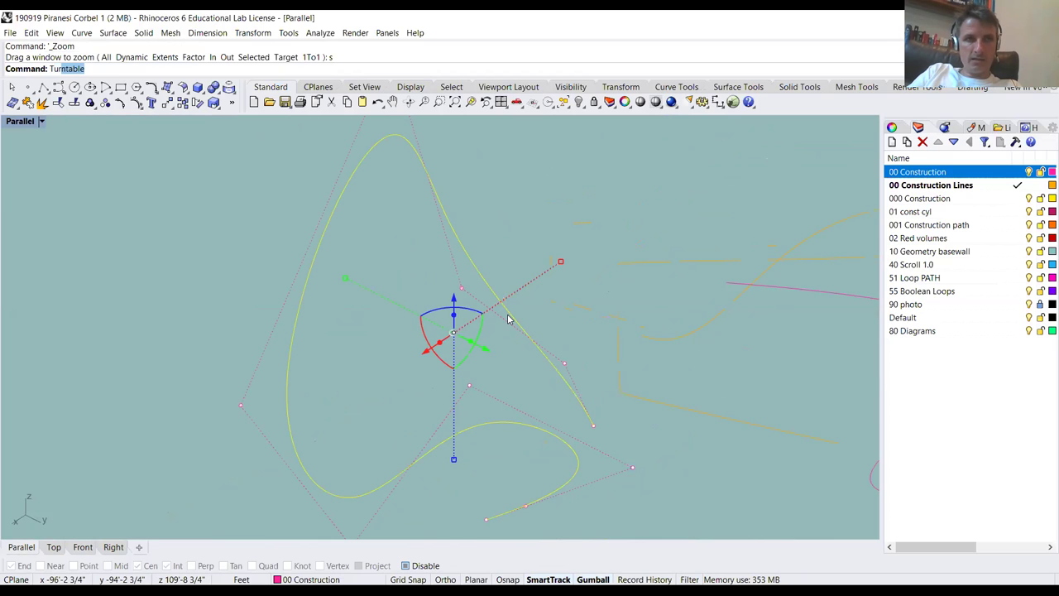
pyautogui.press('Return')
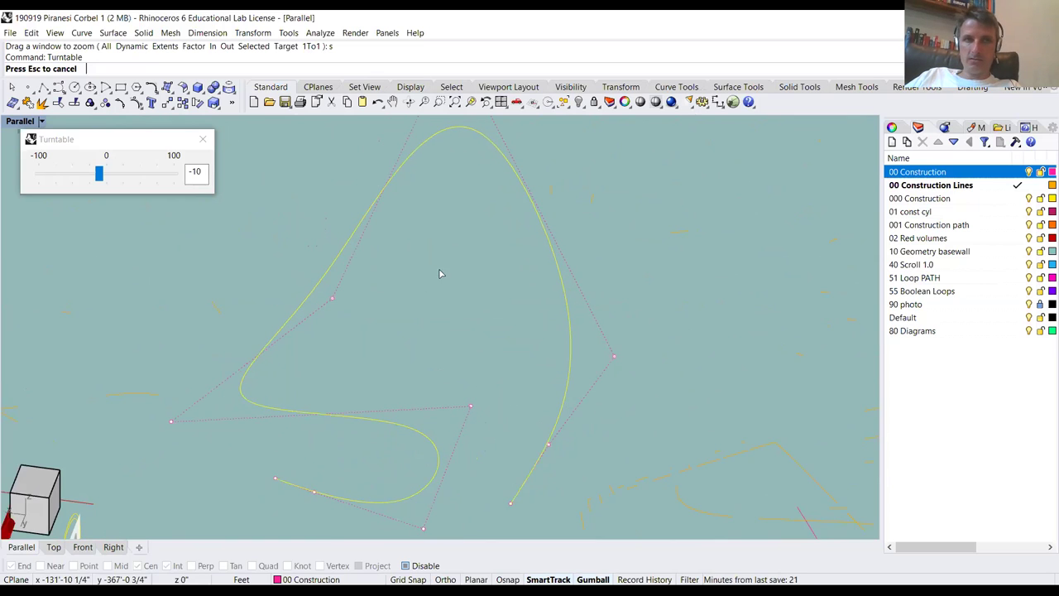
pyautogui.click(203, 141)
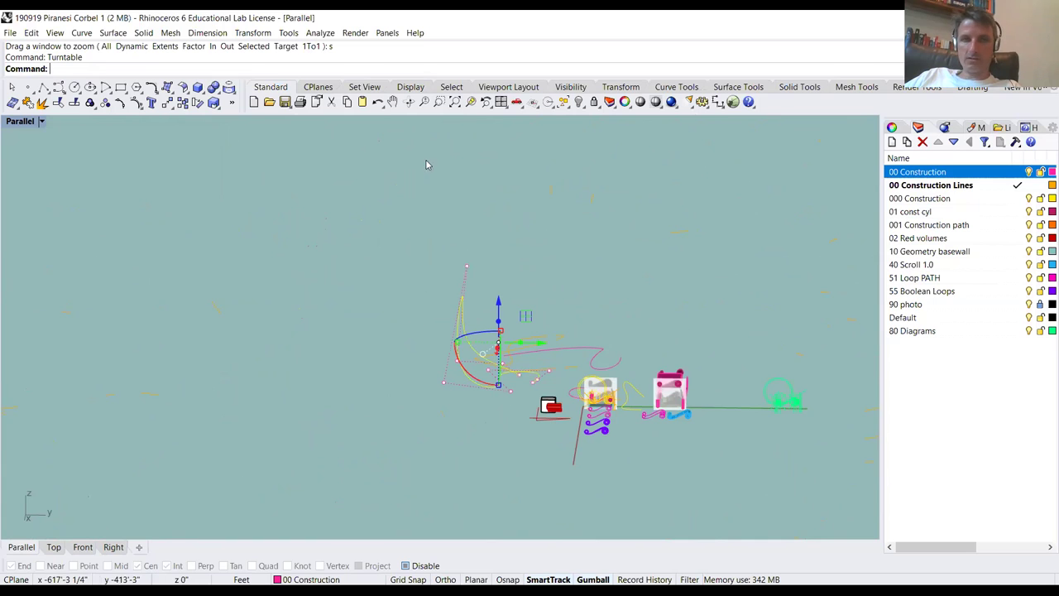
# Return to the four-viewport layout, bring the green scroll construction diagram into the Right viewport and maximize that viewport
pyautogui.doubleClick(30, 123)
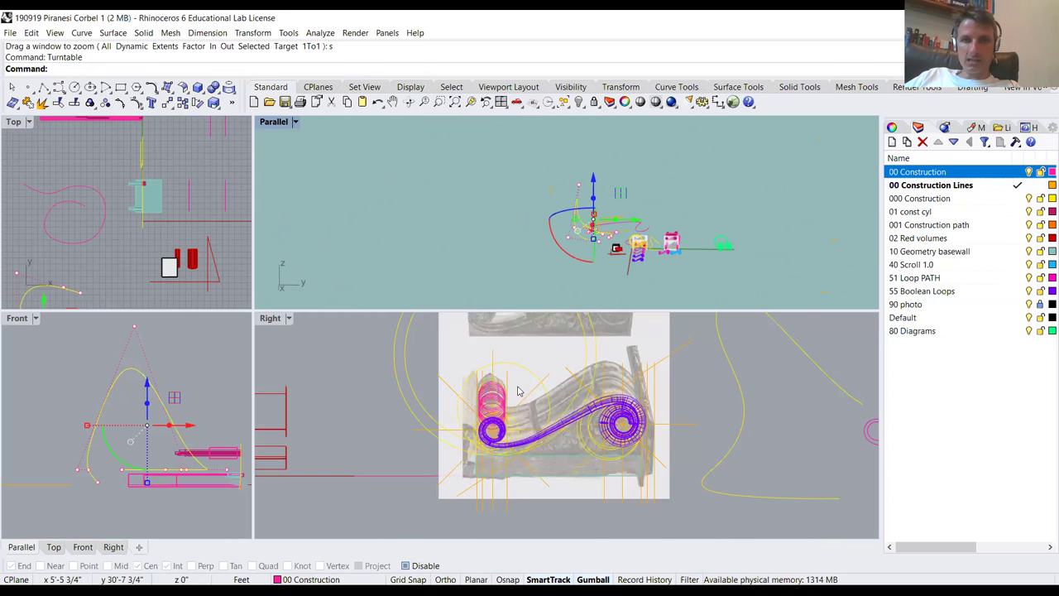
pyautogui.scroll(-5, 615, 441)
pyautogui.scroll(5, 765, 422)
pyautogui.scroll(3, 765, 422)
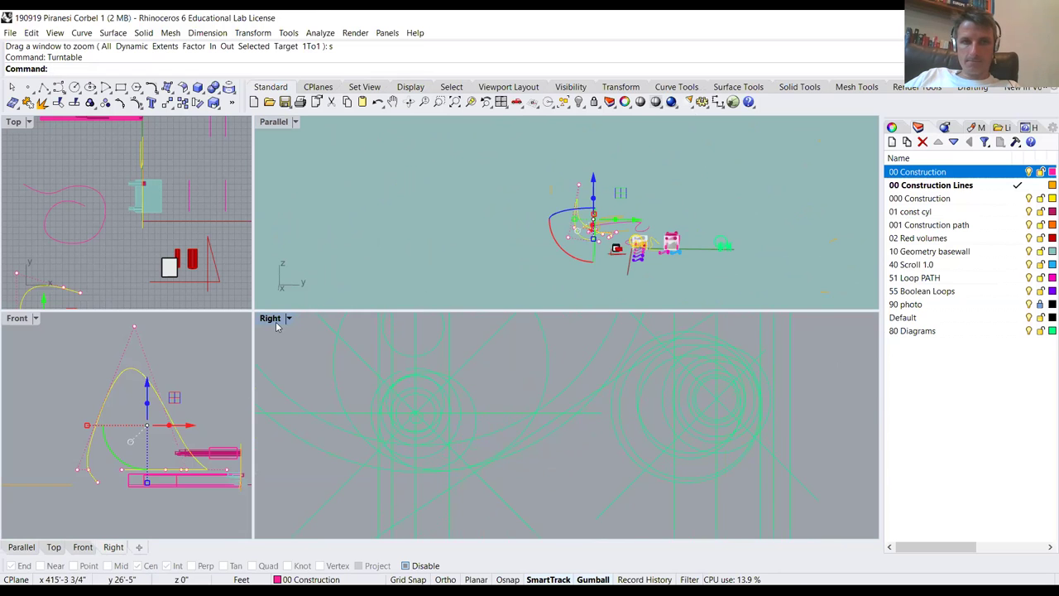
pyautogui.doubleClick(272, 319)
pyautogui.scroll(-3, 574, 367)
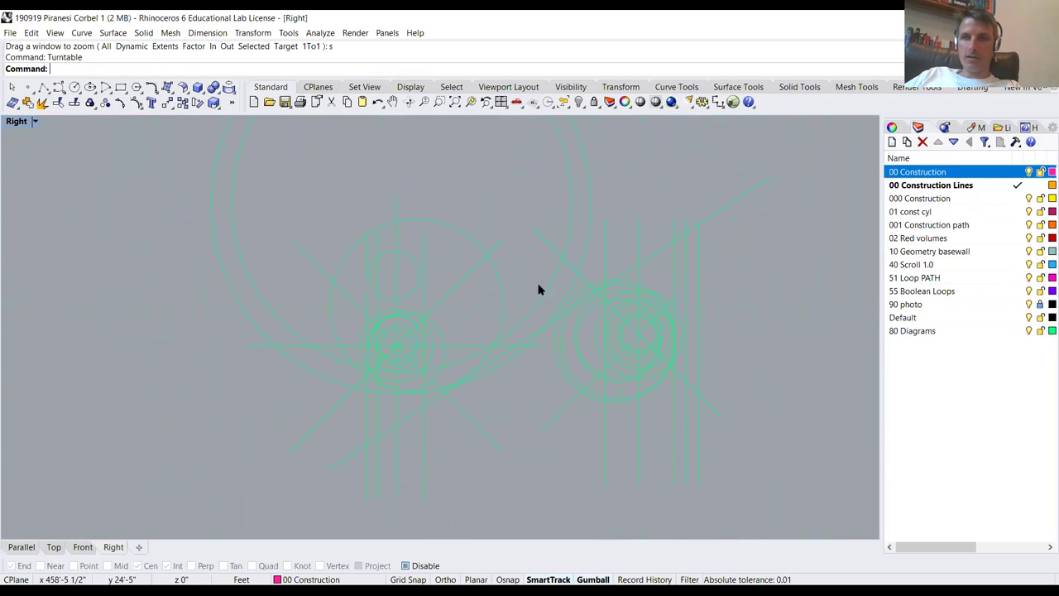
# Start an interpolated curve at the diagram's right scroll and turn on the End, Cen and Int object snaps
pyautogui.click(63, 91)
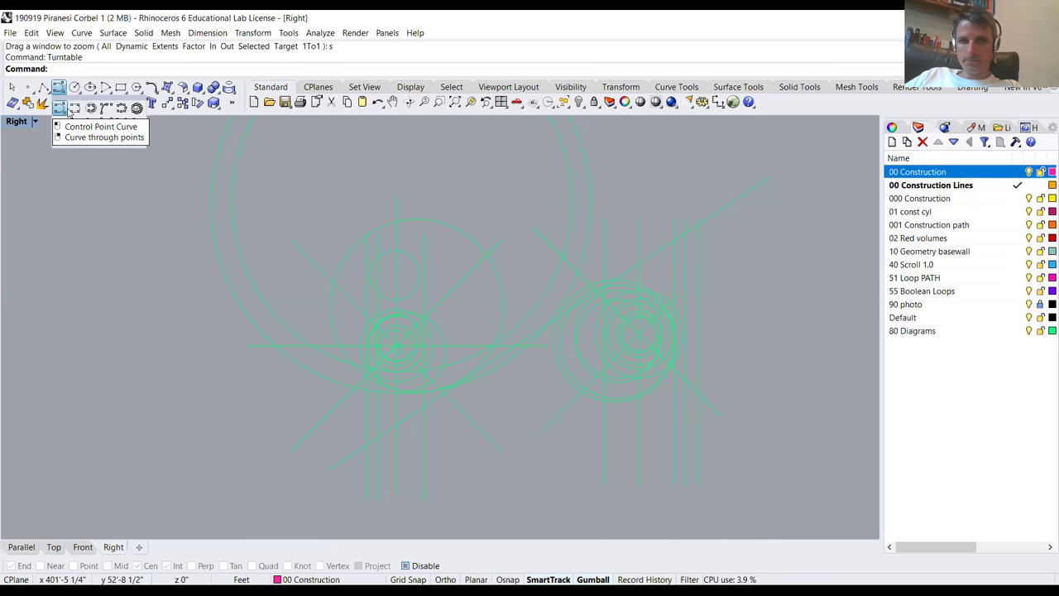
pyautogui.click(69, 113)
pyautogui.scroll(5, 643, 331)
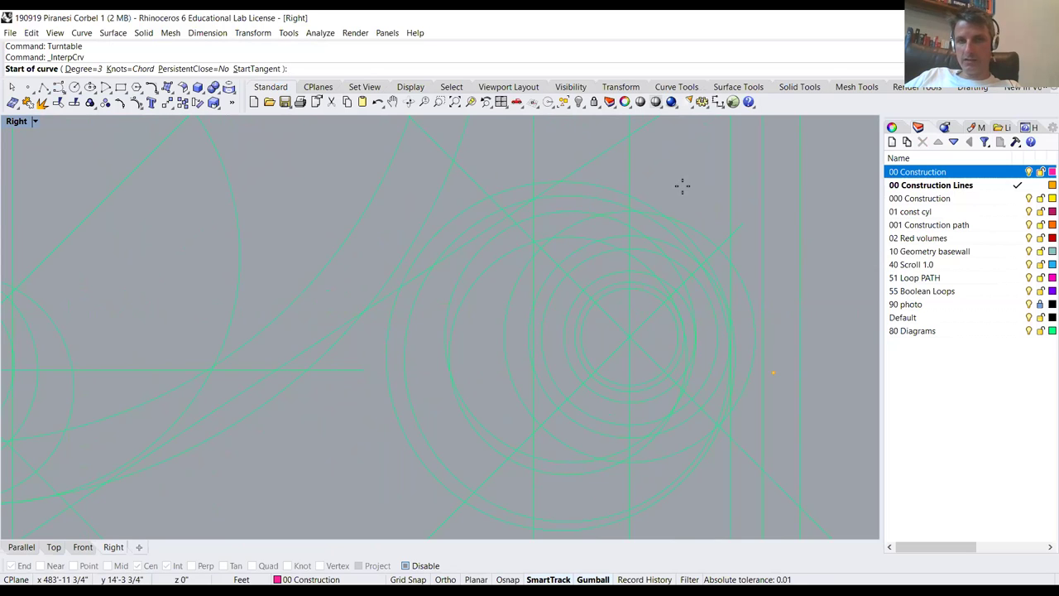
pyautogui.scroll(-3, 480, 217)
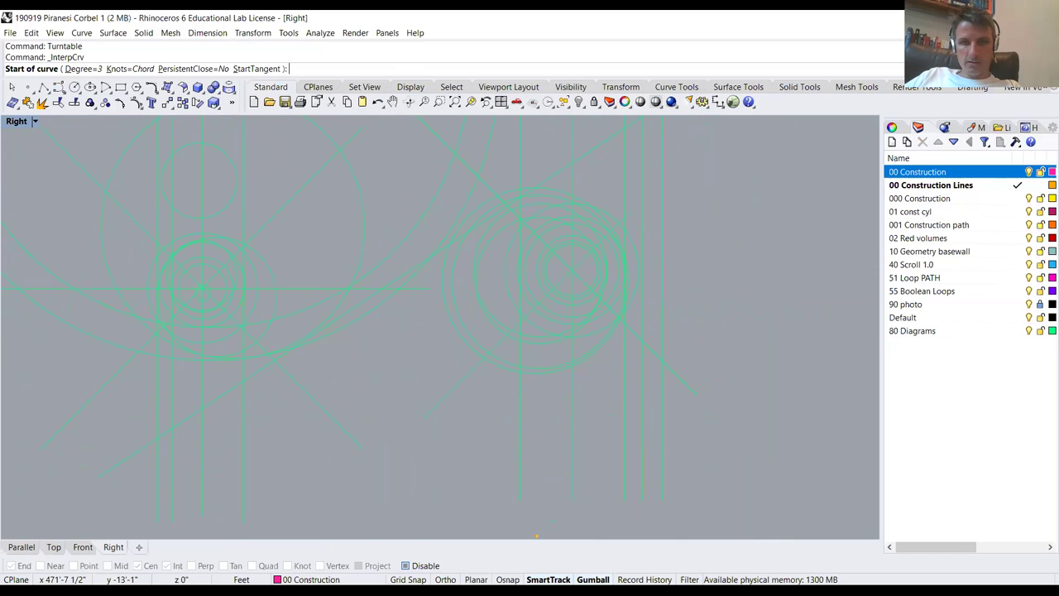
pyautogui.press('alt')
pyautogui.scroll(5, 598, 248)
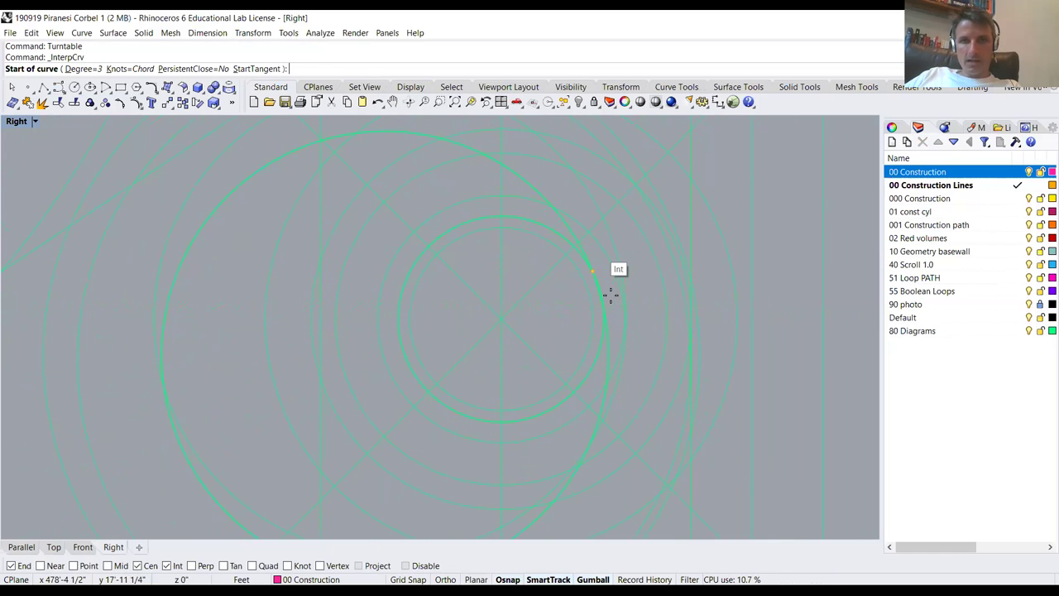
pyautogui.scroll(-3, 582, 236)
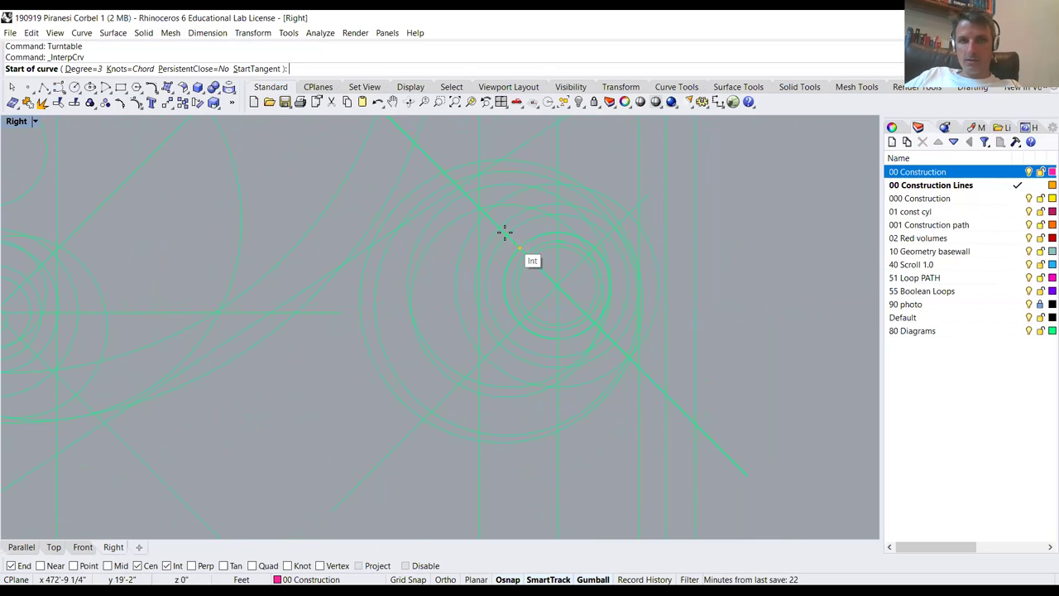
pyautogui.scroll(4, 596, 265)
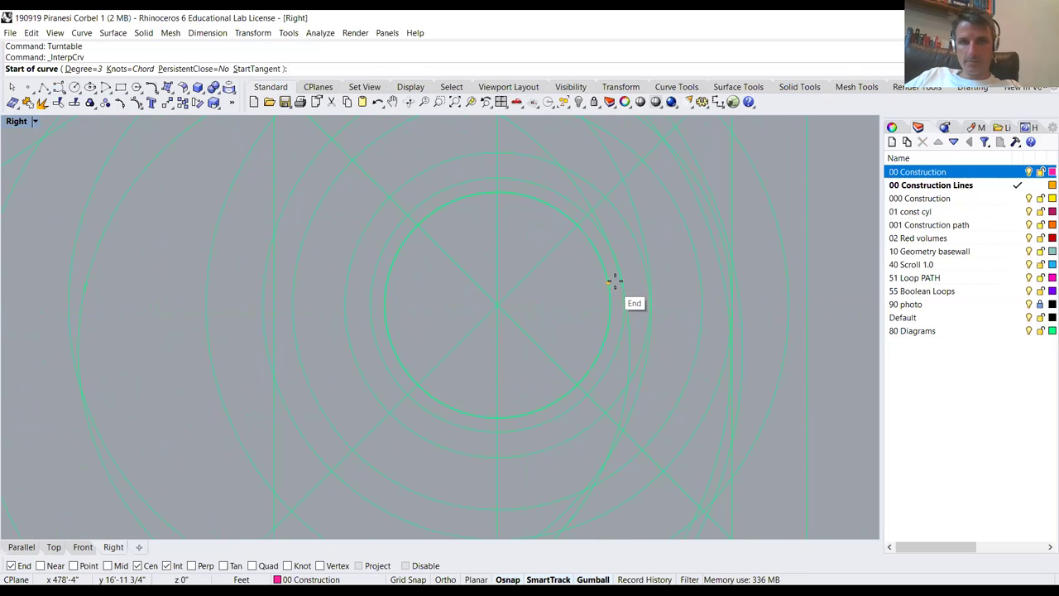
pyautogui.click(613, 282)
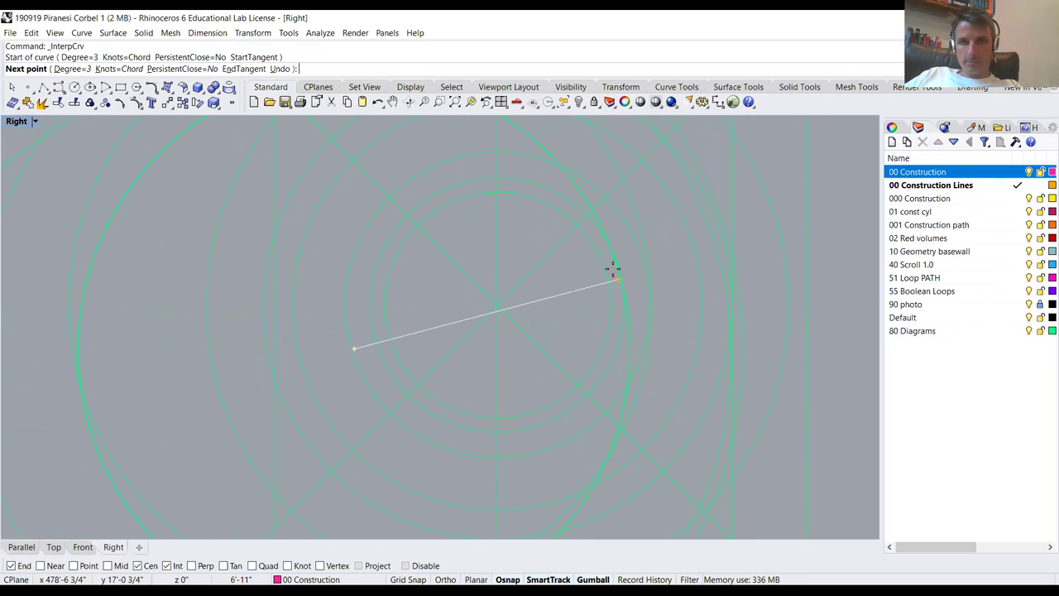
pyautogui.click(586, 215)
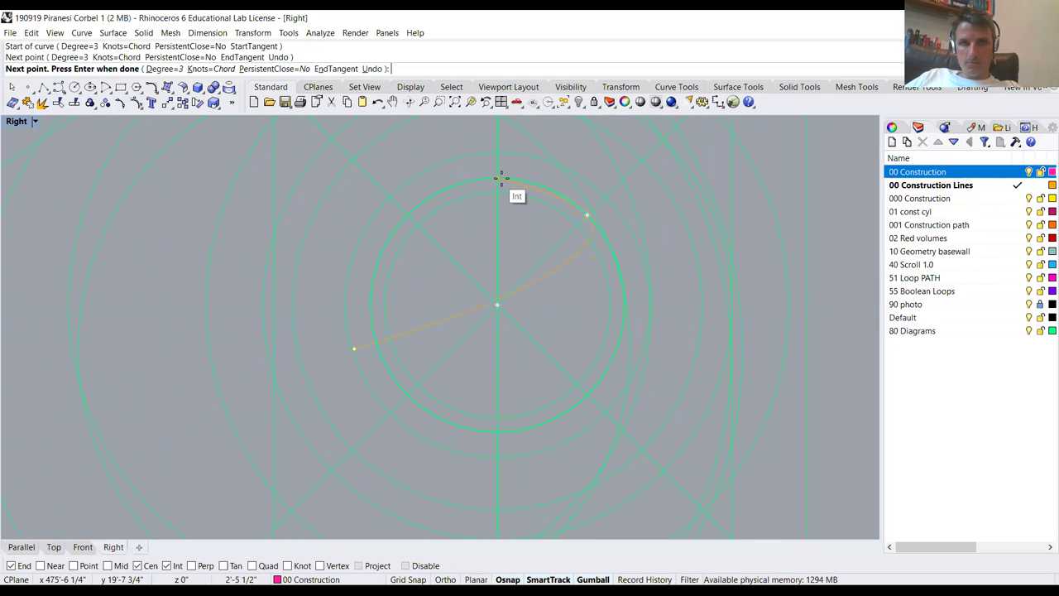
pyautogui.press('Escape')
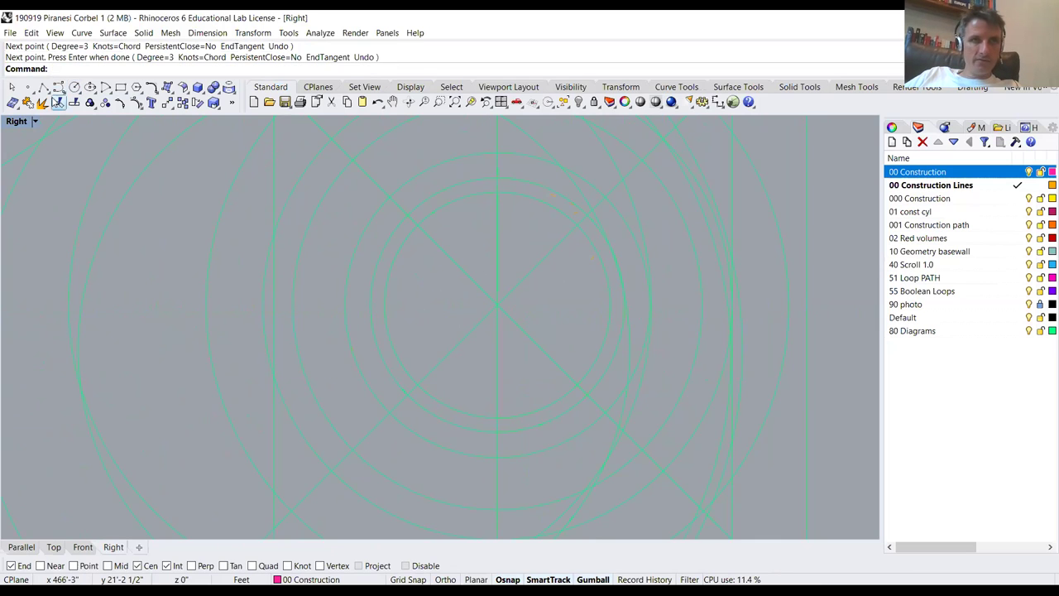
pyautogui.click(59, 88)
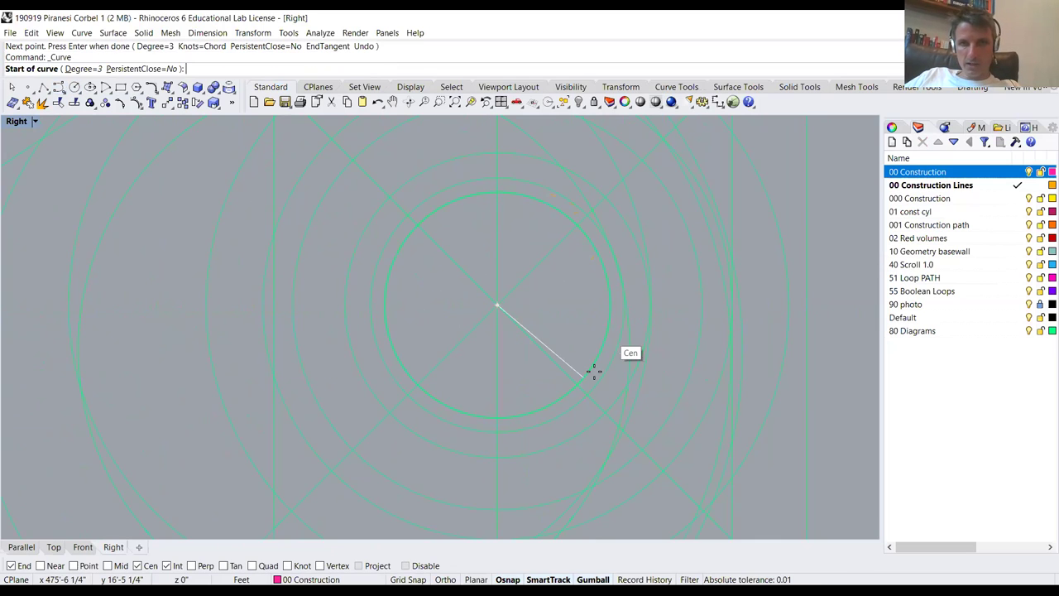
pyautogui.click(622, 294)
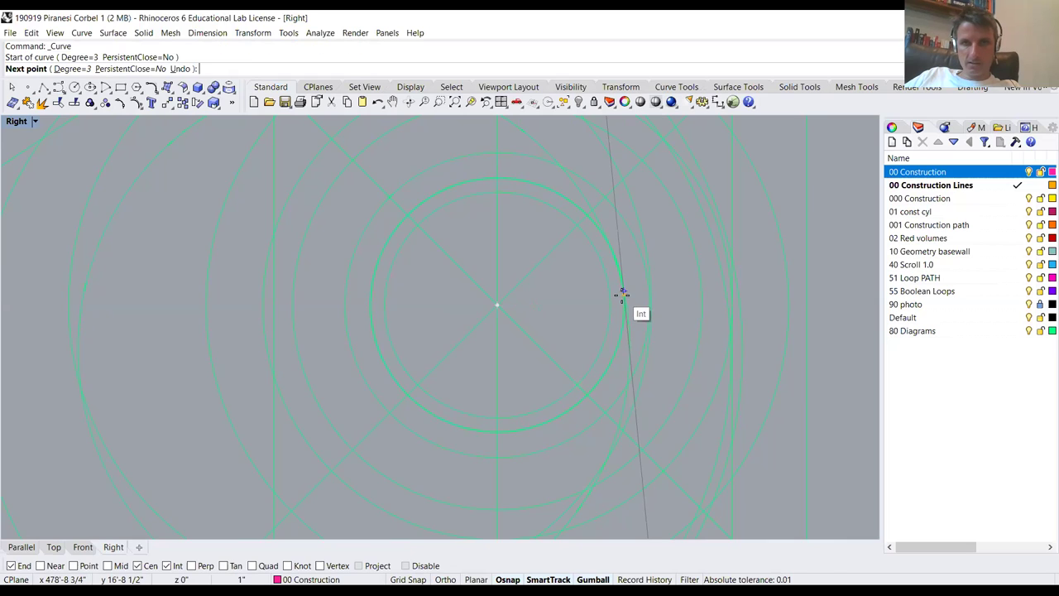
pyautogui.press('Escape')
# Start a control point curve at the right scroll's centre, placing one point below it, then counterclockwise points along the second-smallest circle
pyautogui.press('Return')
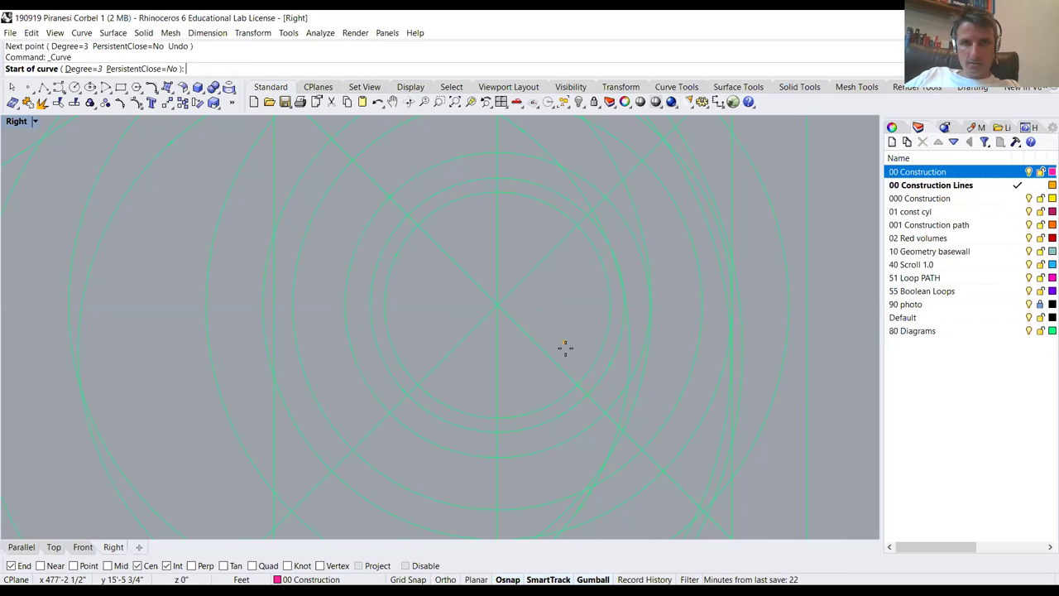
pyautogui.click(495, 305)
pyautogui.click(522, 381)
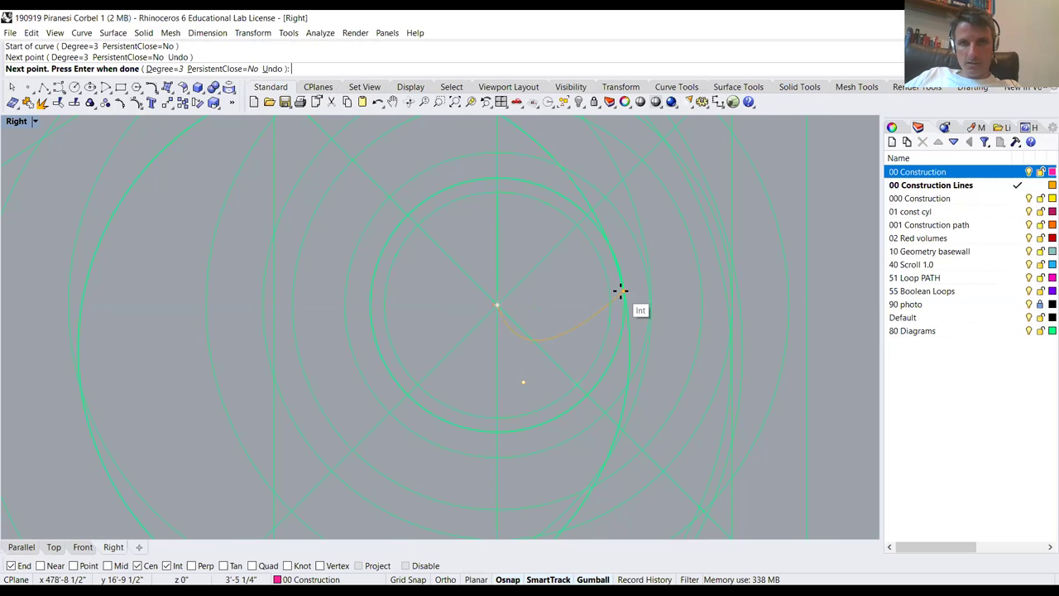
pyautogui.click(623, 290)
pyautogui.click(587, 216)
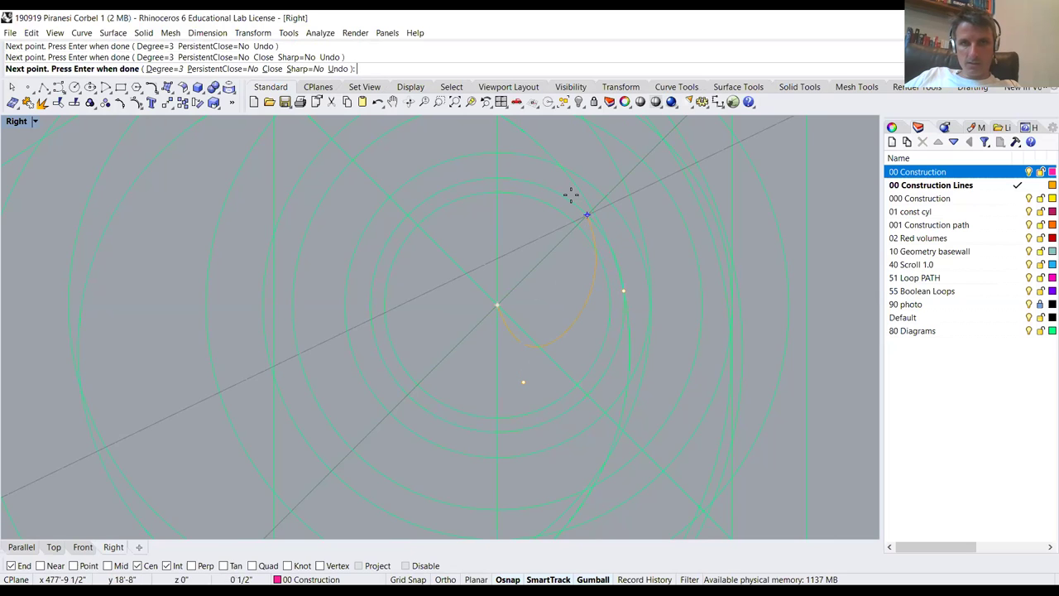
pyautogui.click(499, 179)
pyautogui.click(407, 215)
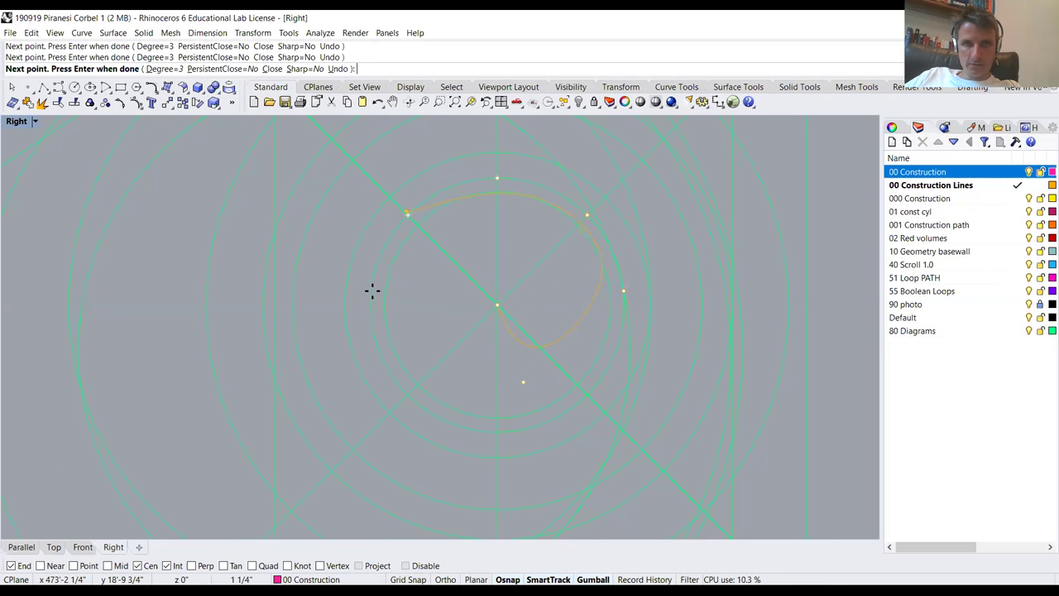
# Continue the control point curve counterclockwise around the third-smallest circle, snapping to its intersections with the construction lines up to its top
pyautogui.click(390, 411)
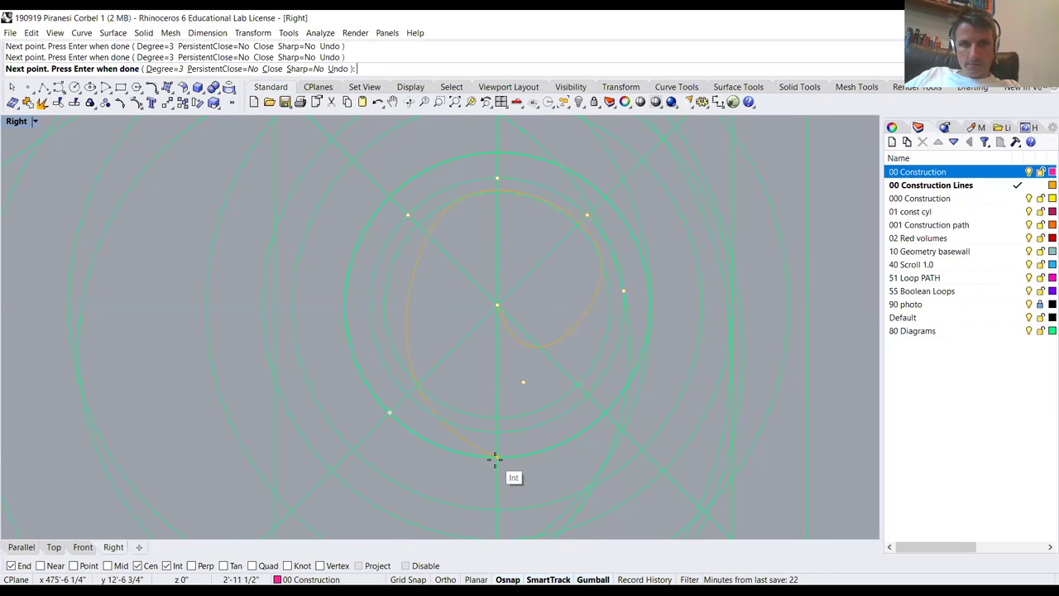
pyautogui.click(628, 389)
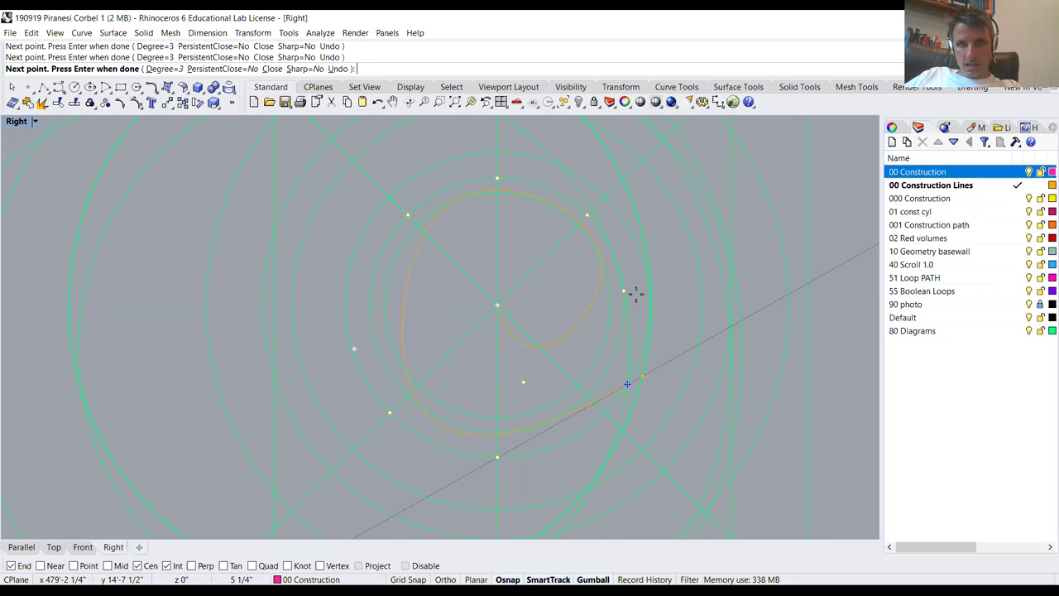
pyautogui.click(606, 198)
pyautogui.click(496, 152)
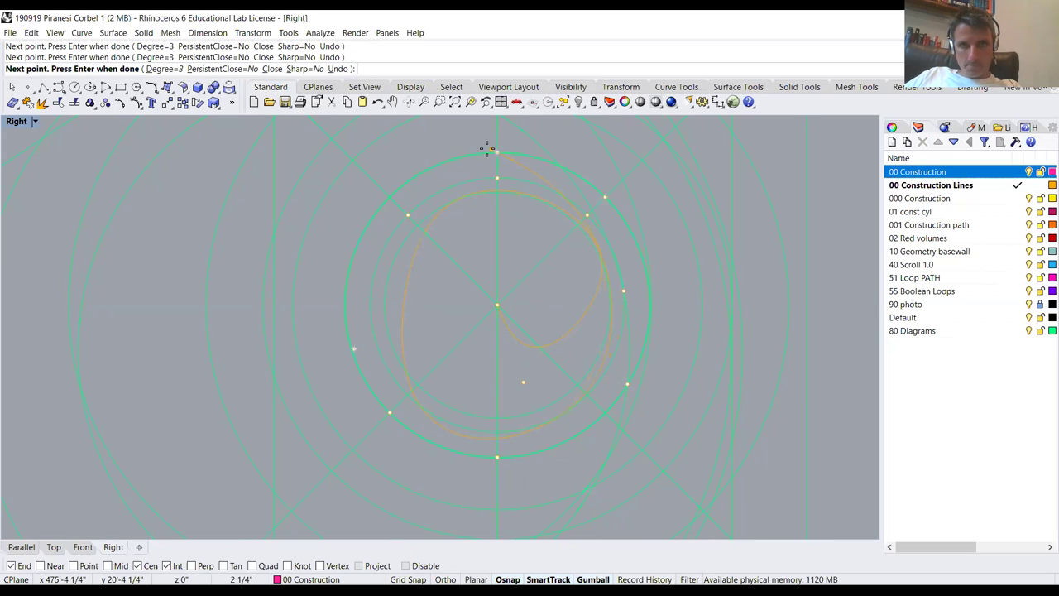
# Extend the spiral counterclockwise with another turn of intersection-snapped points on a larger circle, stepping outward above the scroll's centre
pyautogui.scroll(-3, 524, 174)
pyautogui.click(412, 166)
pyautogui.click(411, 355)
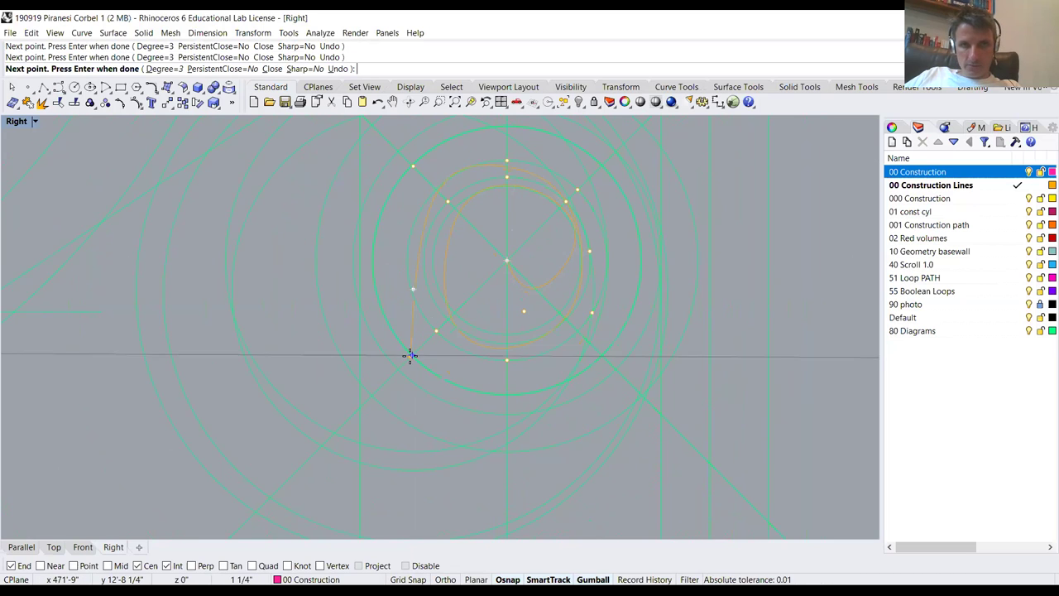
pyautogui.click(503, 392)
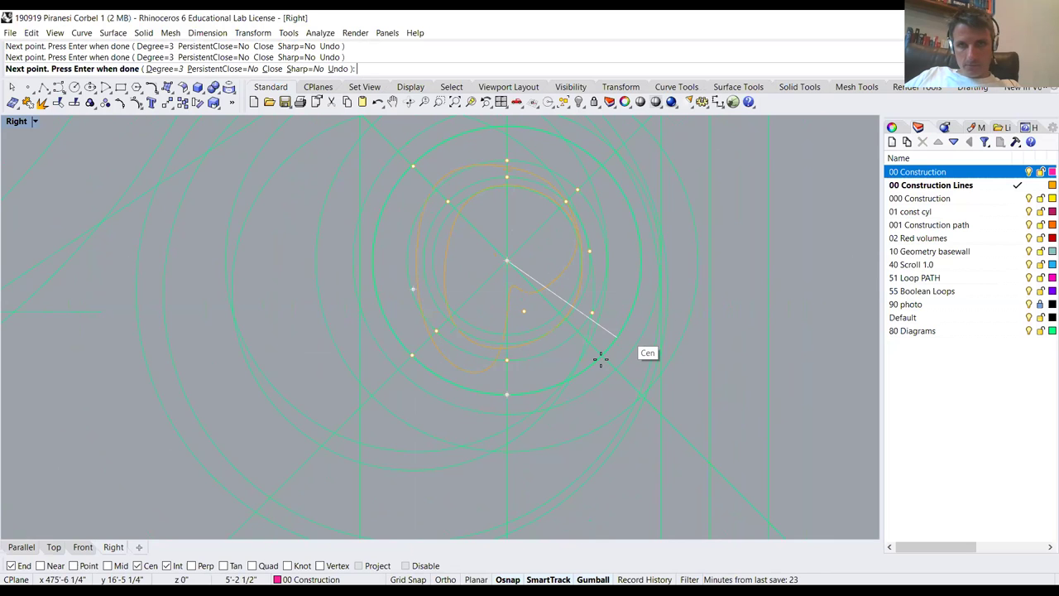
pyautogui.scroll(2, 634, 288)
pyautogui.scroll(-2, 641, 198)
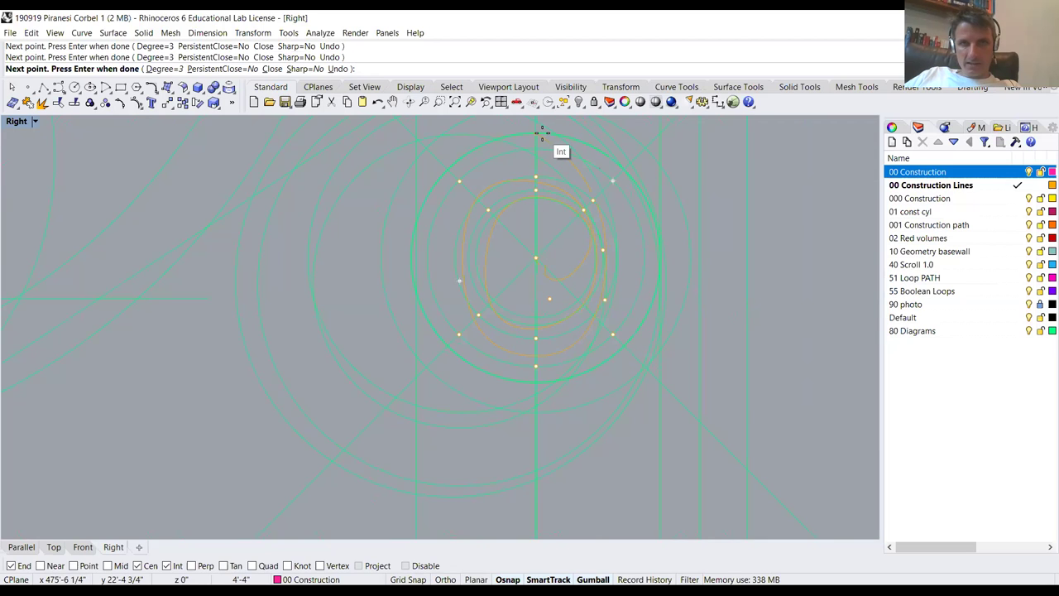
pyautogui.scroll(-2, 538, 216)
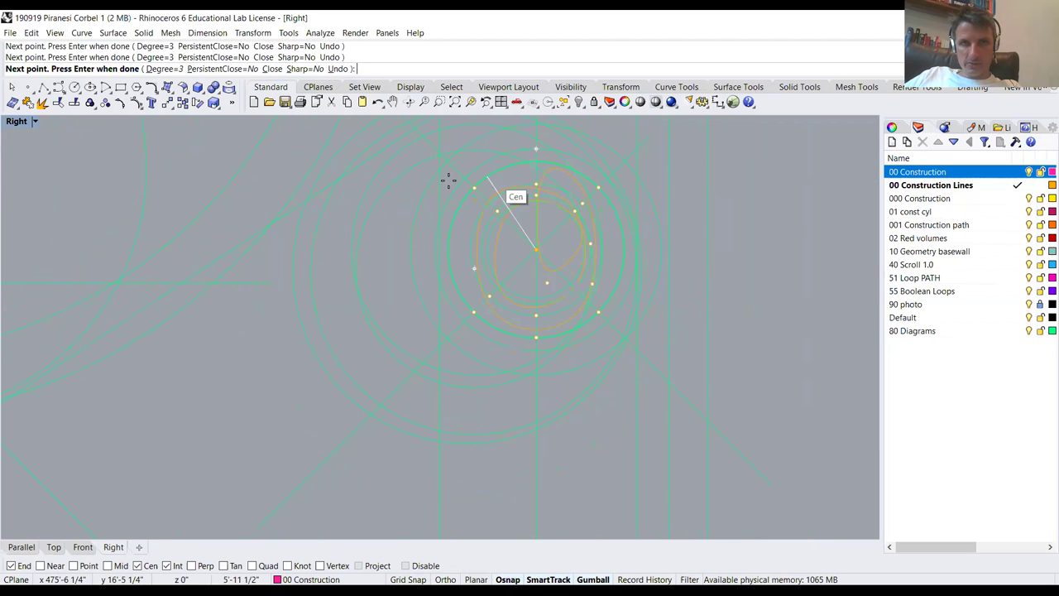
# Carry the spiral around the next larger construction circle, then finish the curve with a long tail running out to the upper left
pyautogui.click(440, 166)
pyautogui.click(451, 336)
pyautogui.click(536, 374)
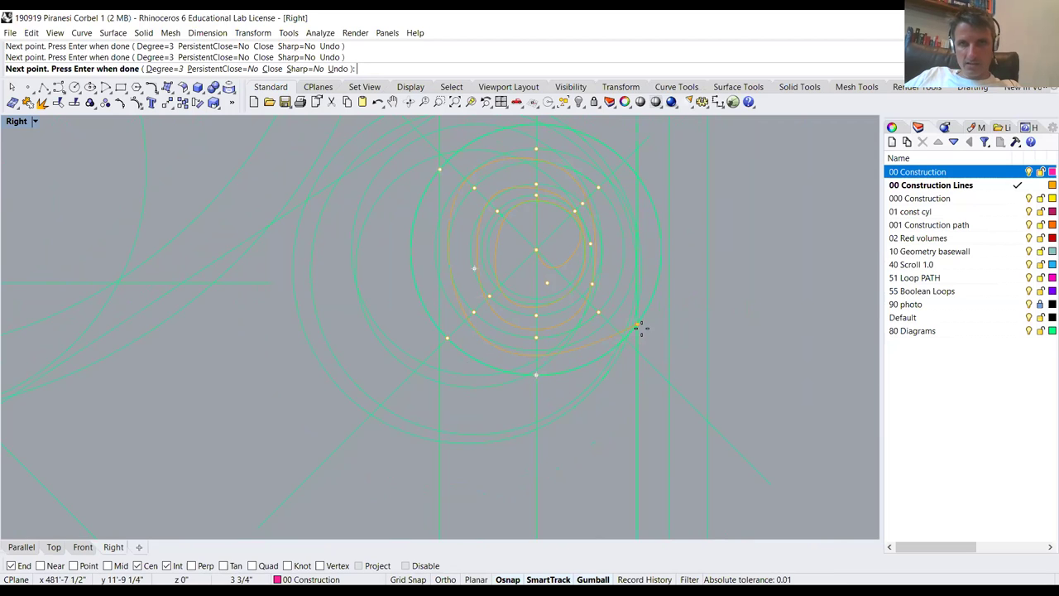
pyautogui.scroll(-1, 662, 318)
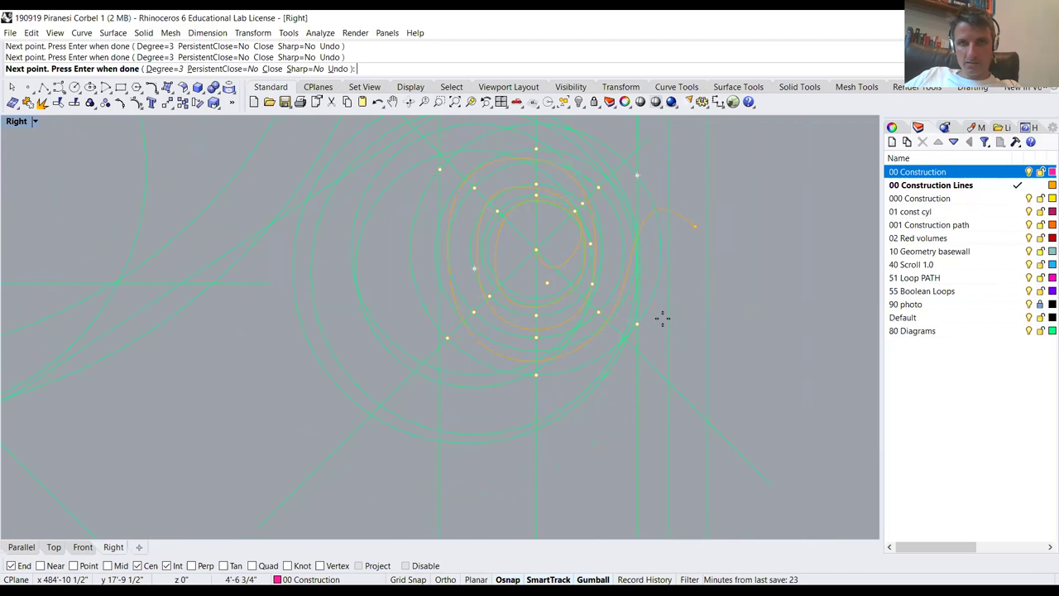
pyautogui.scroll(1, 643, 158)
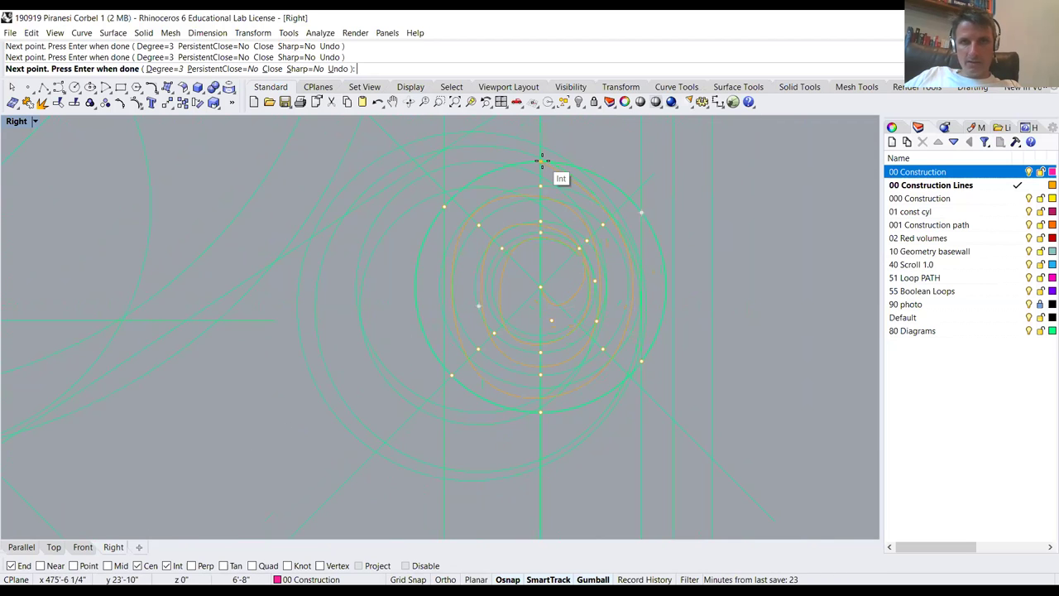
pyautogui.click(541, 160)
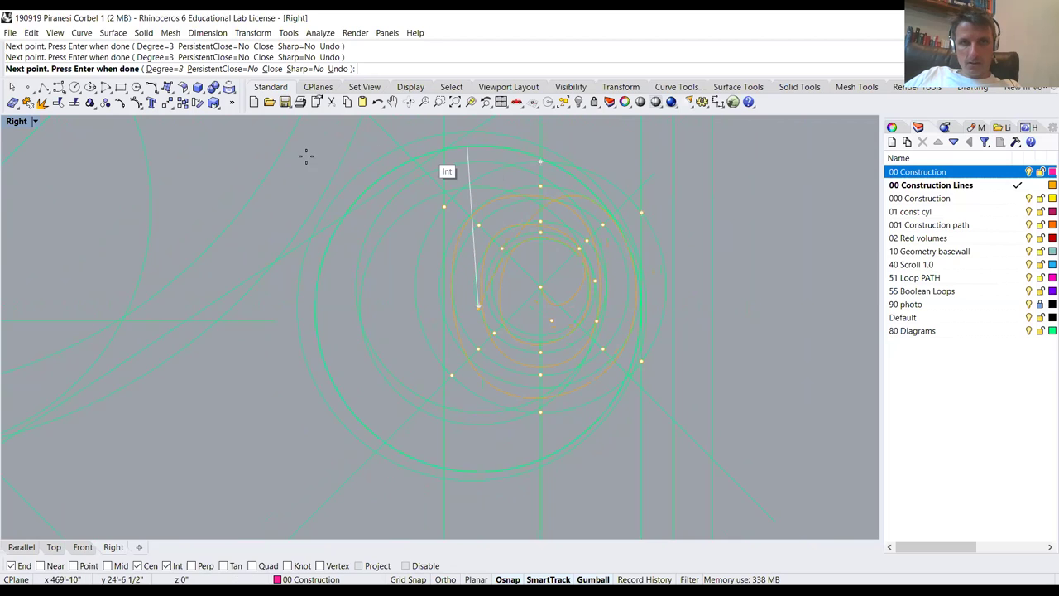
pyautogui.click(203, 145)
pyautogui.press('Return')
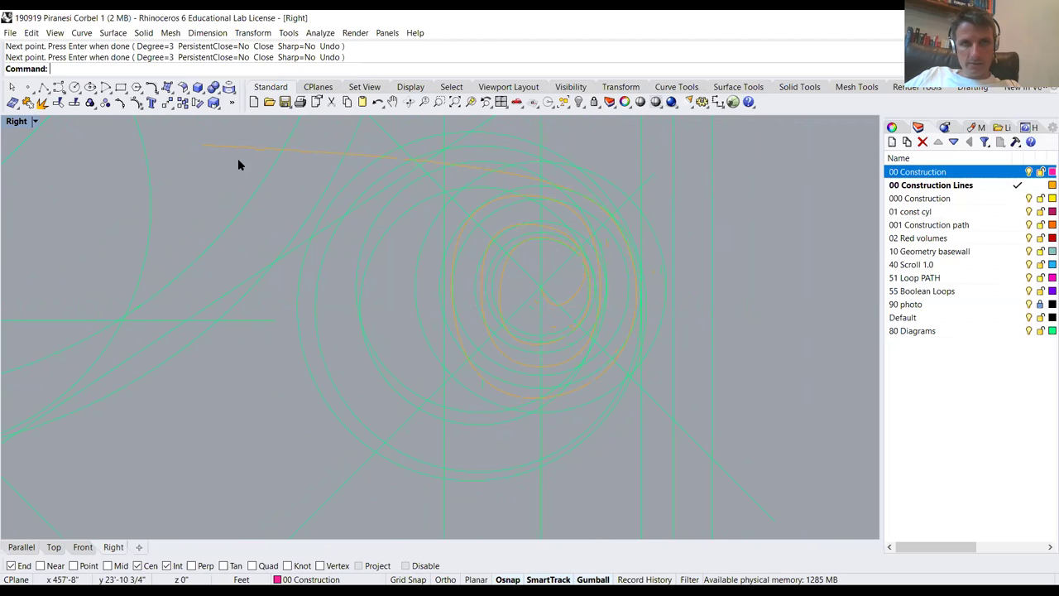
# Move the finished spiral curve to the layer 55 Boolean Loops with ChangeLayer
pyautogui.click(480, 173)
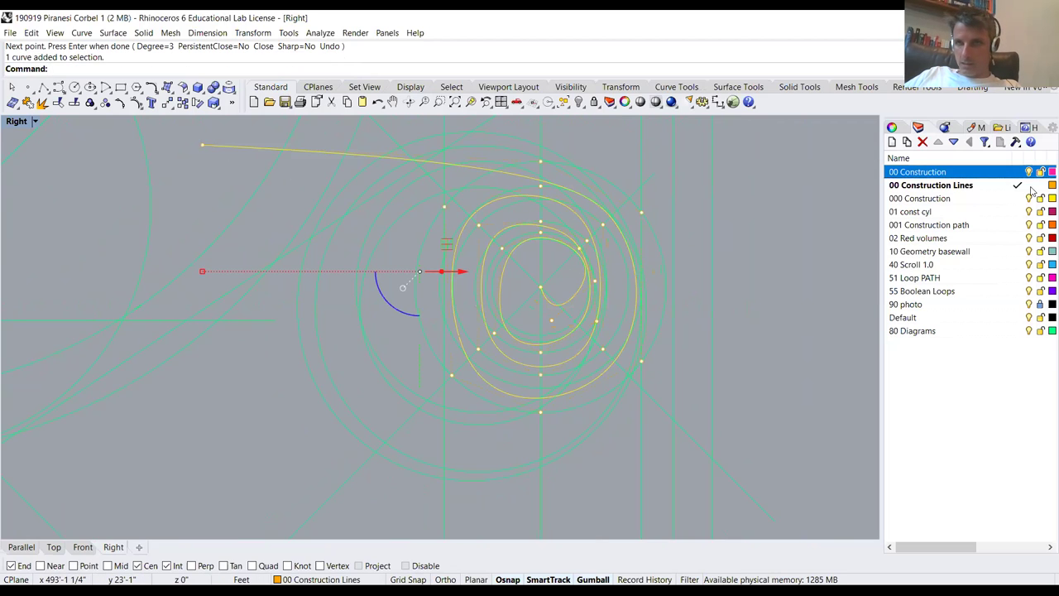
pyautogui.write('Chn')
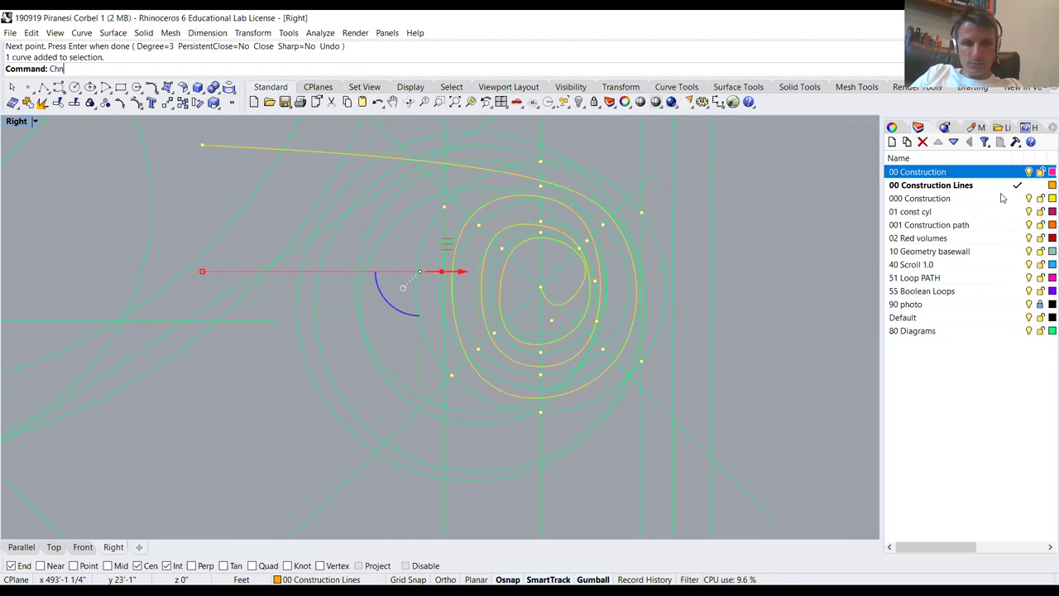
pyautogui.press('BackSpace')
pyautogui.write('angeLayer')
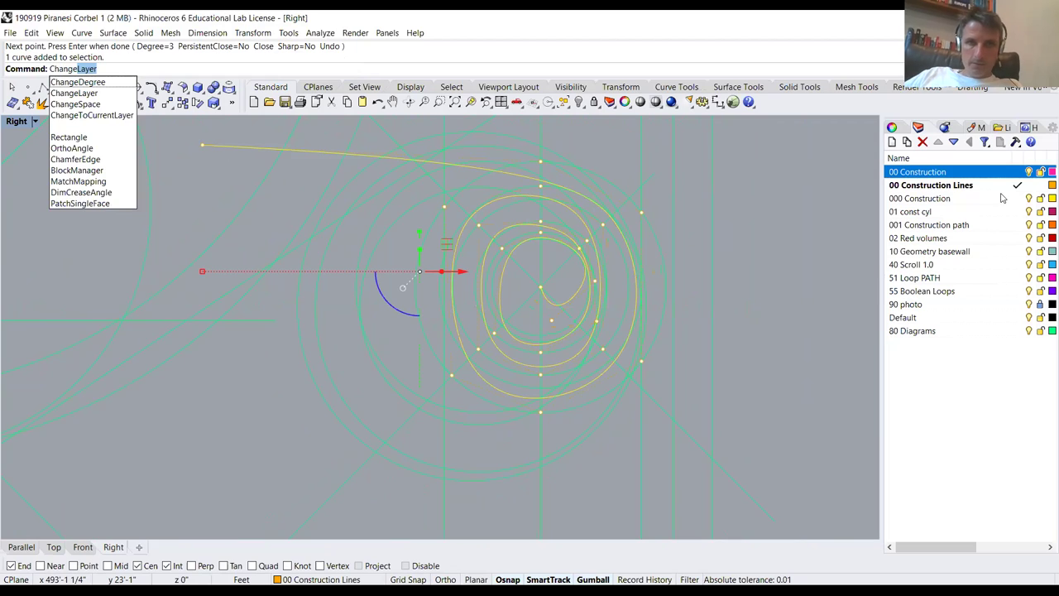
pyautogui.press('Return')
pyautogui.scroll(-2, 502, 290)
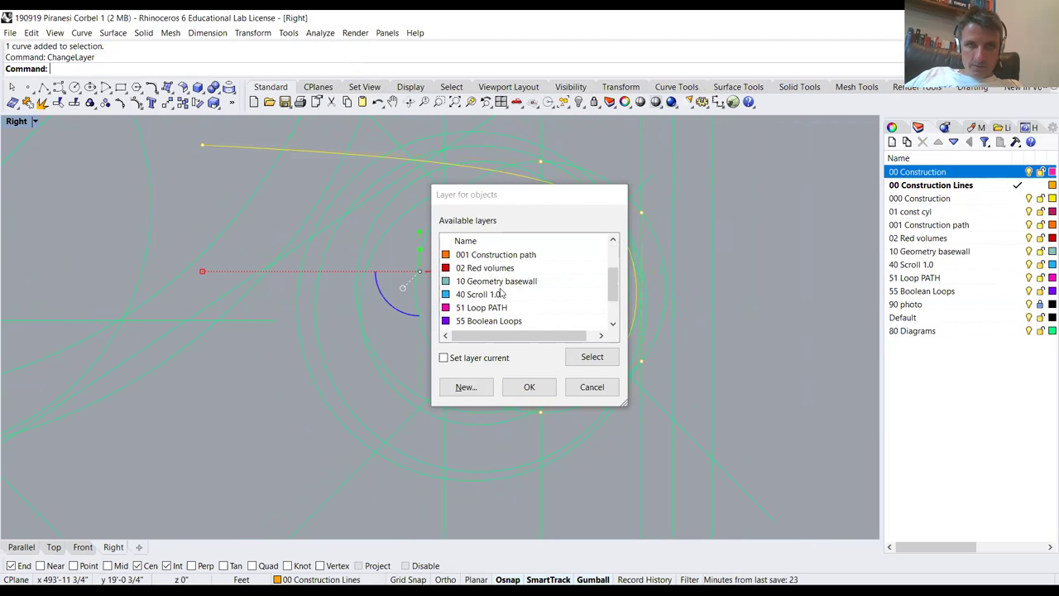
pyautogui.scroll(1, 502, 298)
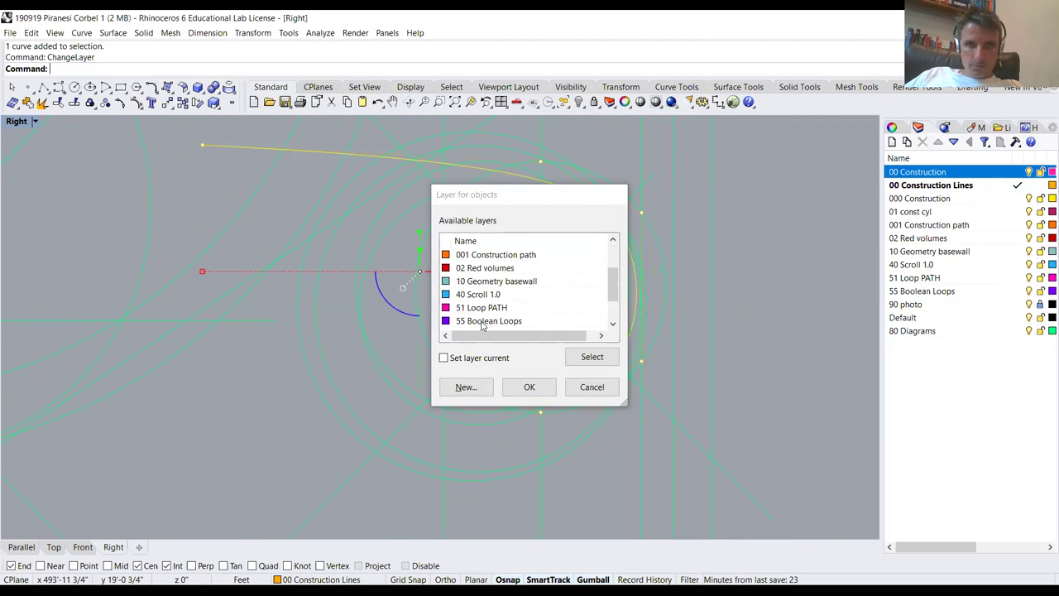
pyautogui.press('Return')
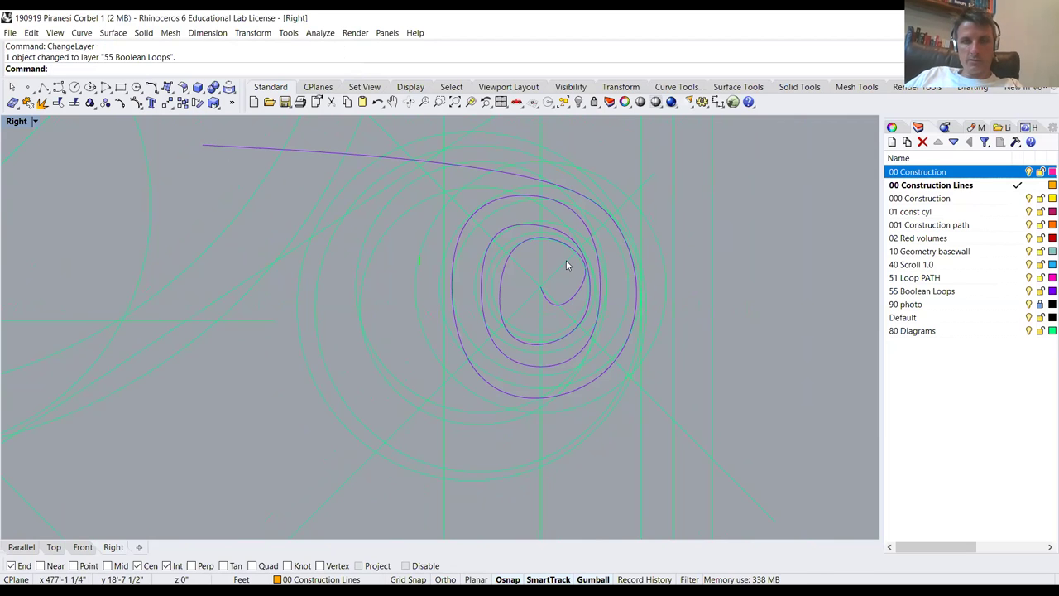
# Reshape the spiral by pulling the upper-left and lower-left control points of its outer and middle turns outward
pyautogui.scroll(3, 550, 222)
pyautogui.click(592, 216)
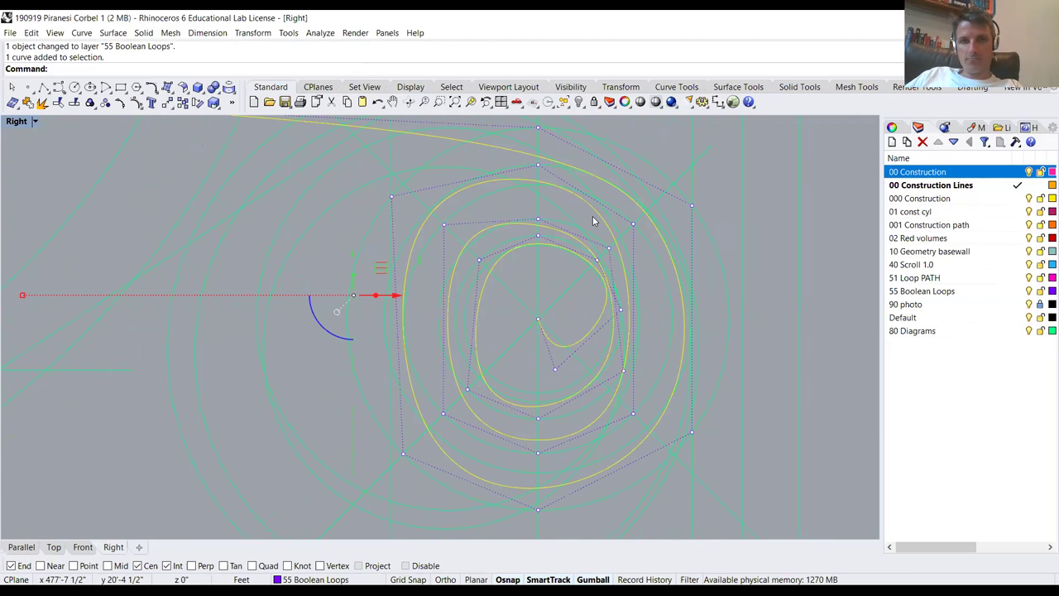
pyautogui.moveTo(403, 453); pyautogui.dragTo(333, 429)
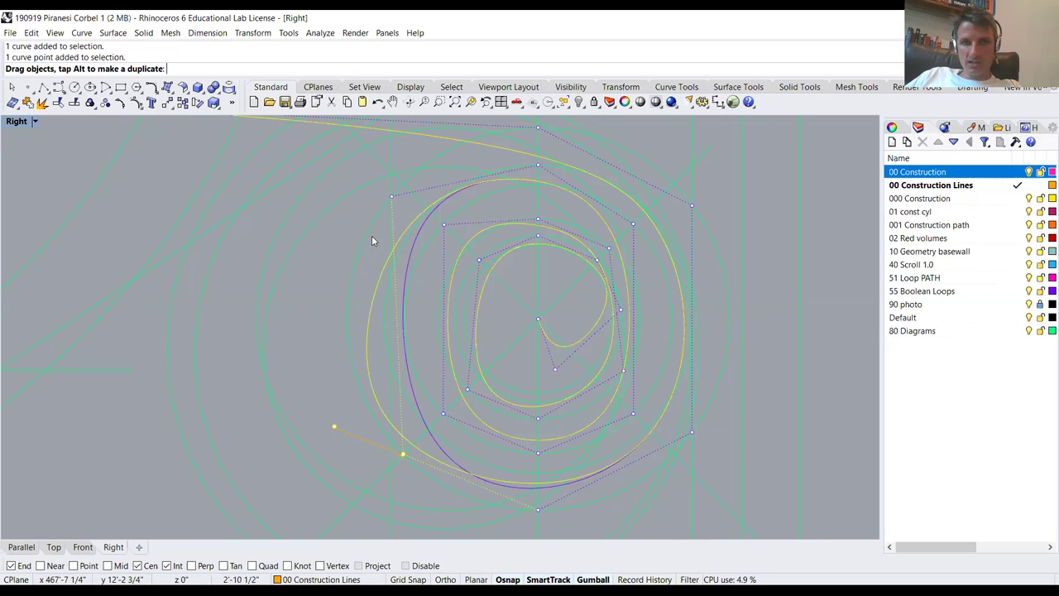
pyautogui.moveTo(394, 196); pyautogui.dragTo(369, 157)
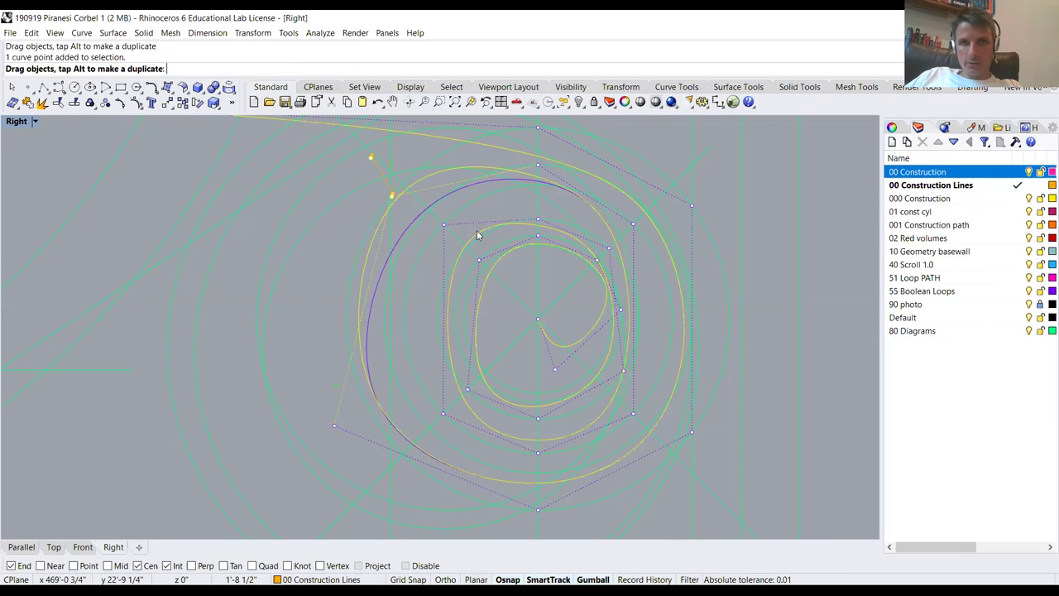
pyautogui.click(457, 249)
pyautogui.moveTo(443, 223); pyautogui.dragTo(415, 212)
pyautogui.moveTo(440, 411); pyautogui.dragTo(396, 420)
pyautogui.click(783, 357)
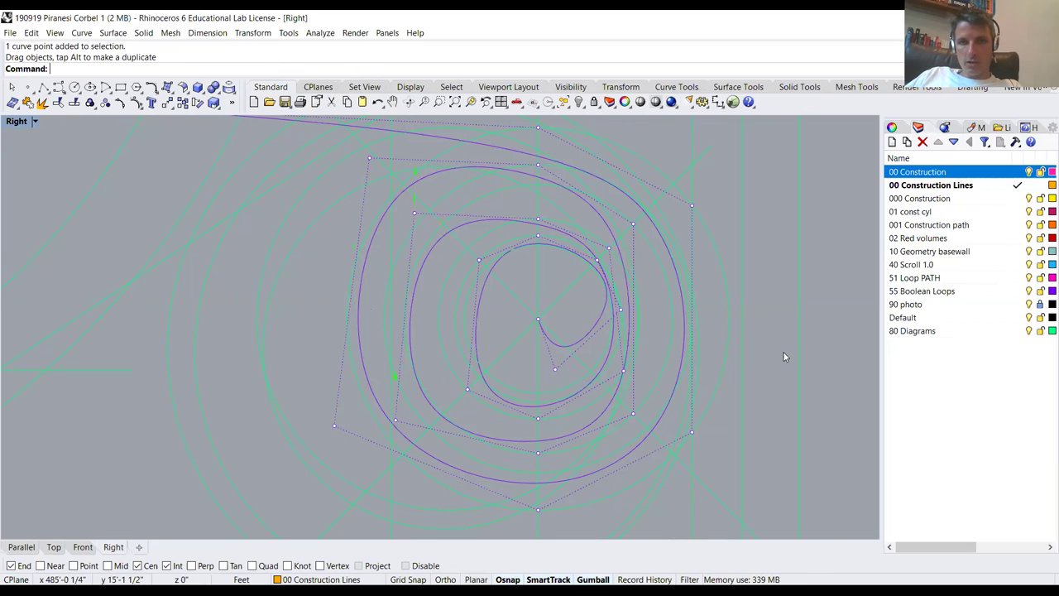
# Hide the layer 55 Boolean Loops and make 00 Construction the current layer
pyautogui.click(1028, 291)
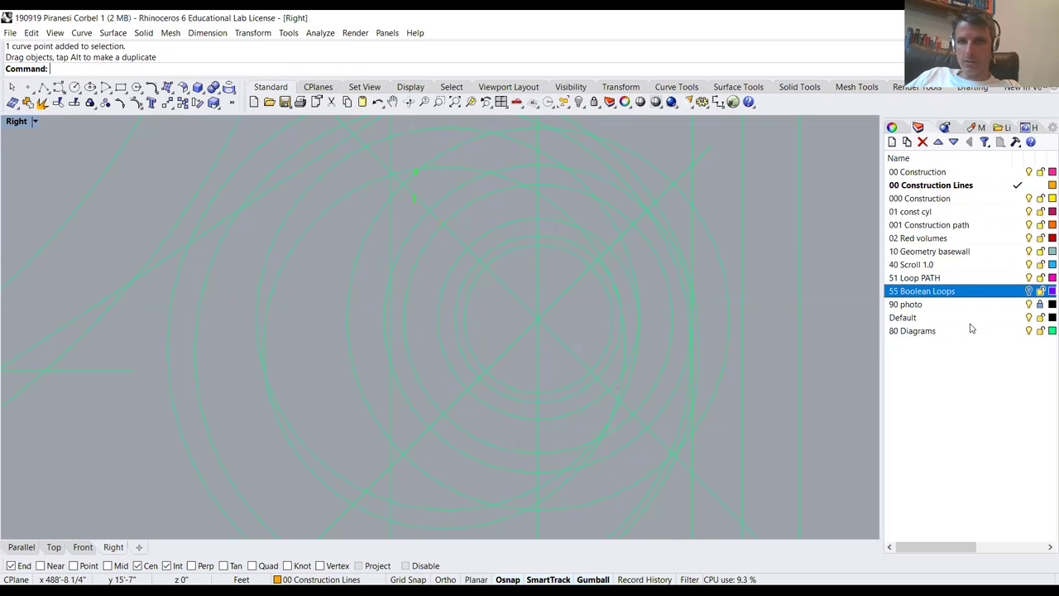
pyautogui.click(995, 173)
pyautogui.click(1017, 172)
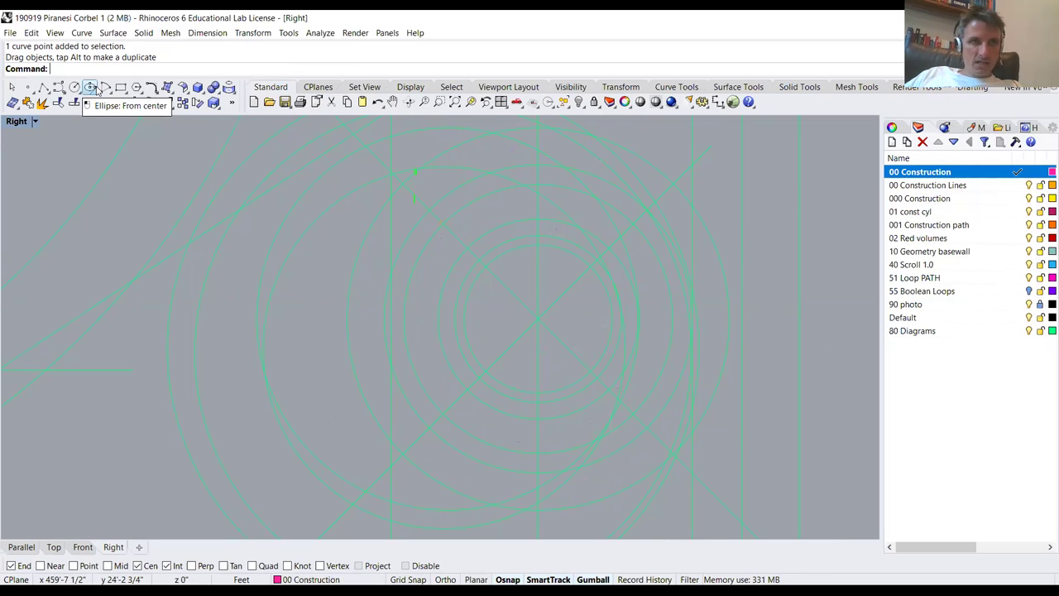
# Start a control point curve at the bottom of the smallest circle, snapping counterclockwise and moving out to the second-smallest circle for the upper and lower-left points
pyautogui.click(62, 91)
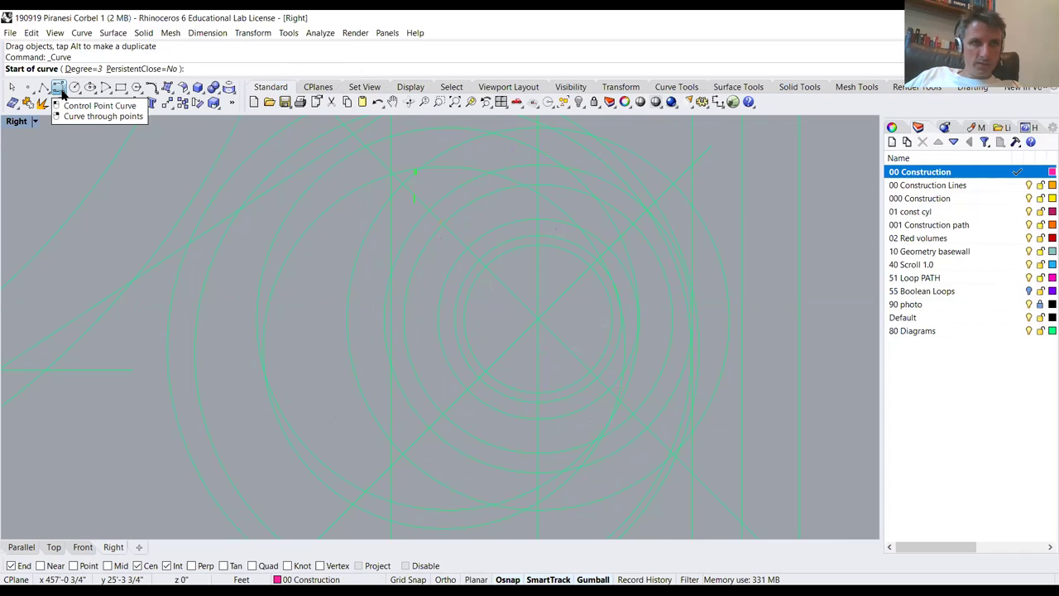
pyautogui.click(62, 92)
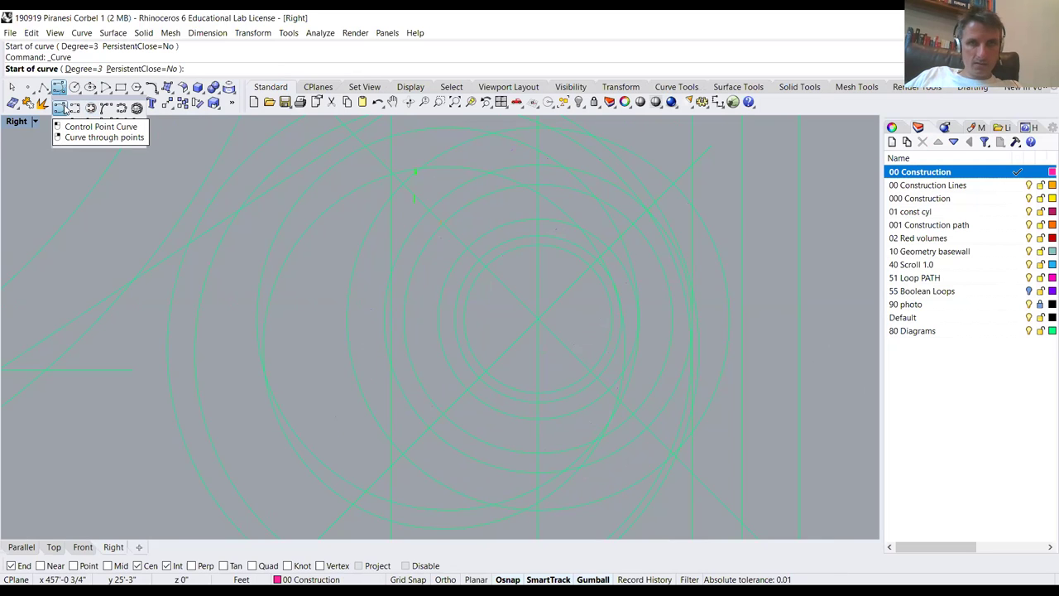
pyautogui.click(536, 393)
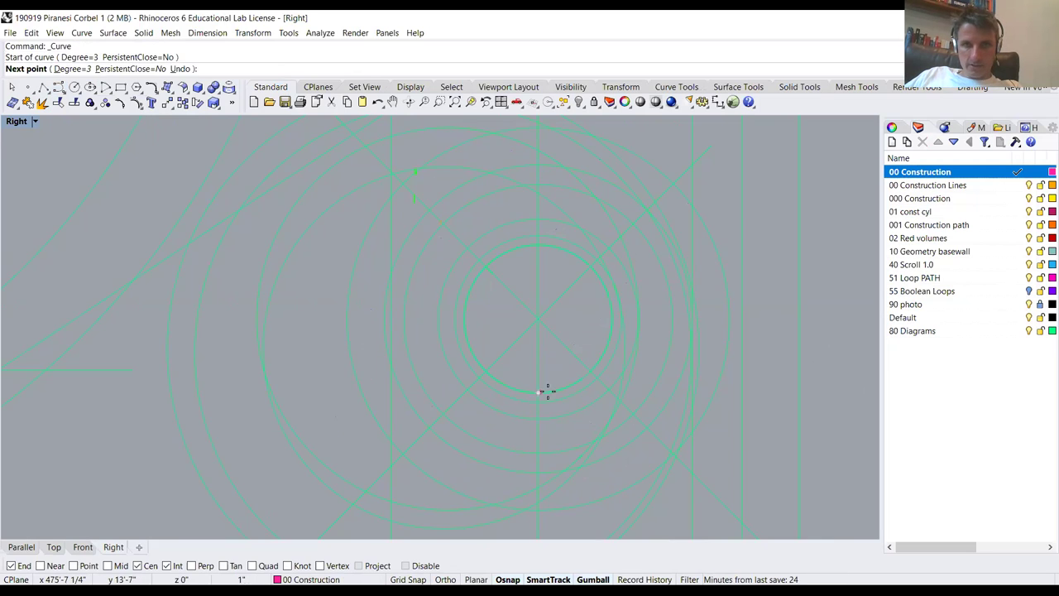
pyautogui.click(591, 369)
pyautogui.click(590, 266)
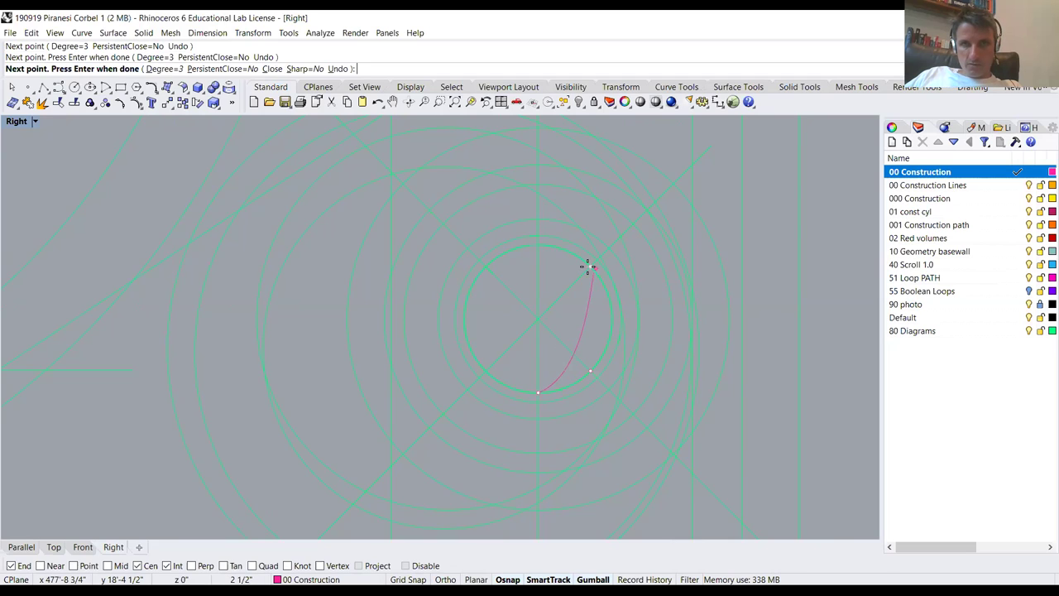
pyautogui.click(538, 234)
pyautogui.click(479, 259)
pyautogui.click(478, 377)
pyautogui.click(536, 402)
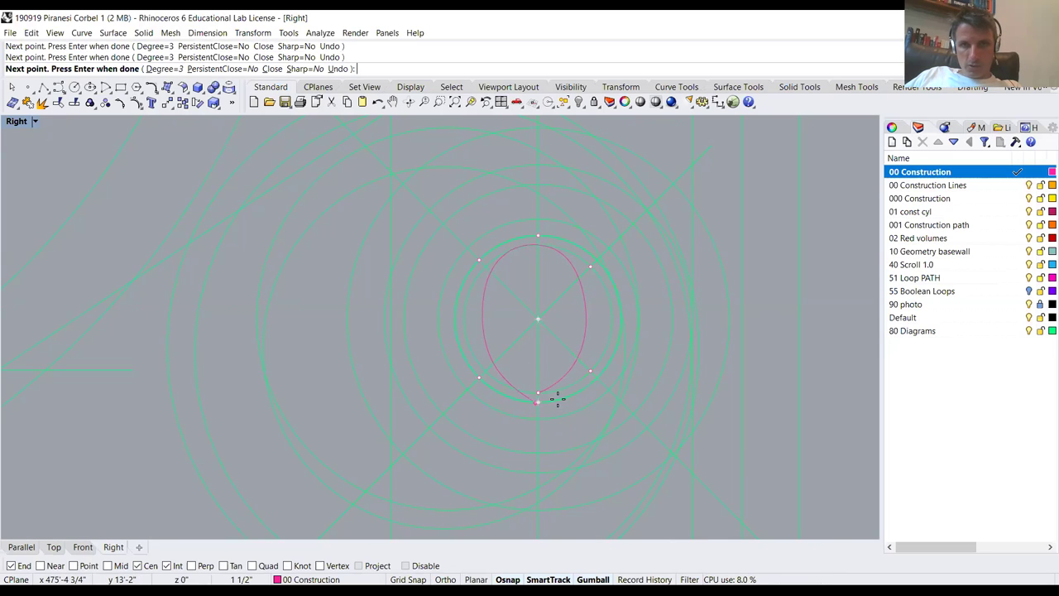
# Continue the curve up the second circle's right side, then around the third circle from its top to its bottom intersection
pyautogui.click(593, 376)
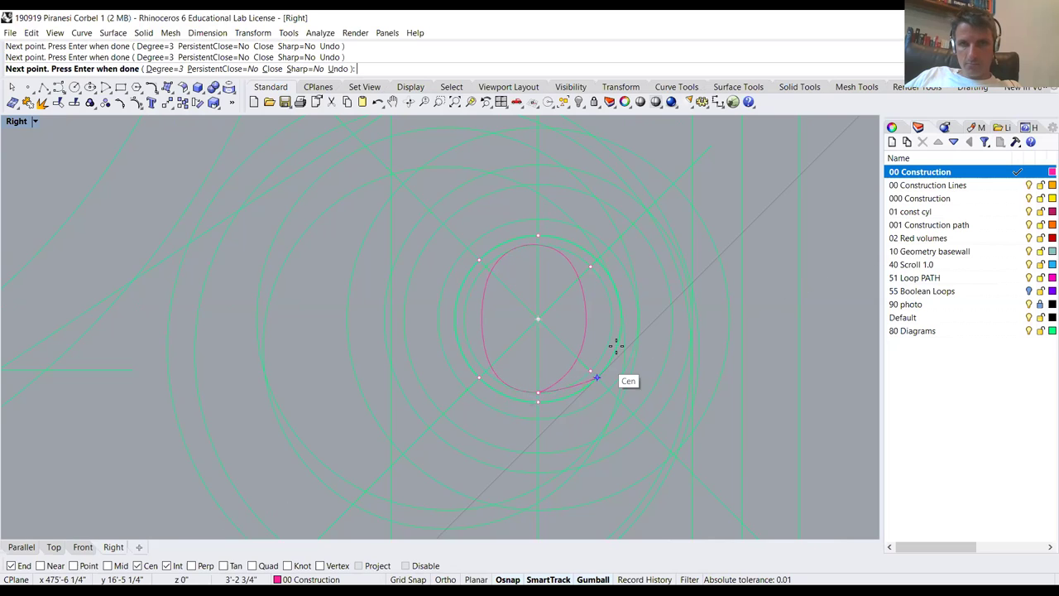
pyautogui.click(599, 259)
pyautogui.click(538, 220)
pyautogui.click(468, 248)
pyautogui.click(468, 388)
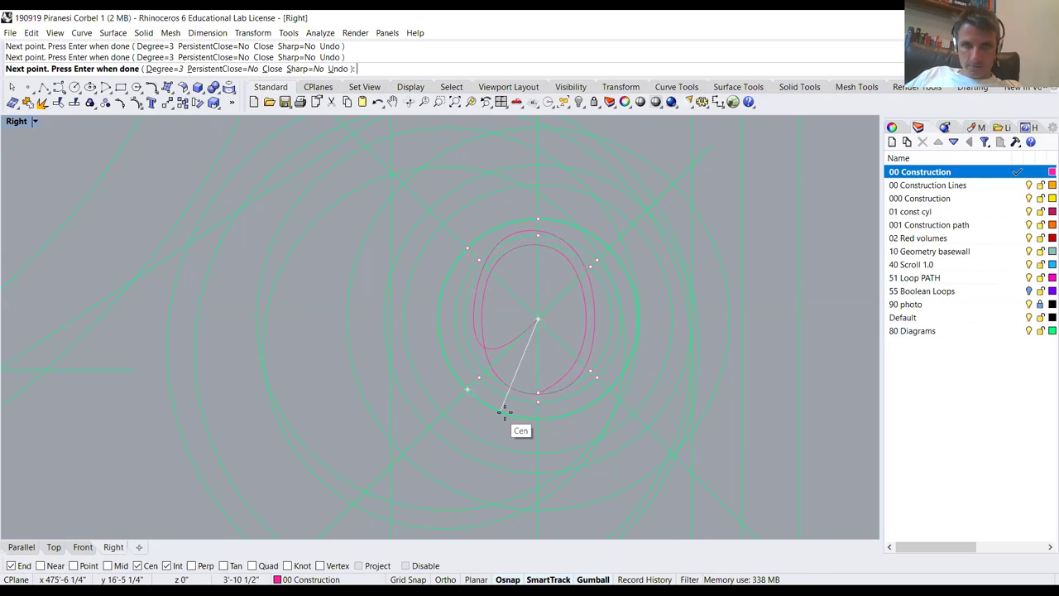
pyautogui.click(538, 418)
# Continue the curve up the third circle's right side, then around the fourth circle from its top to its lower-right
pyautogui.click(607, 390)
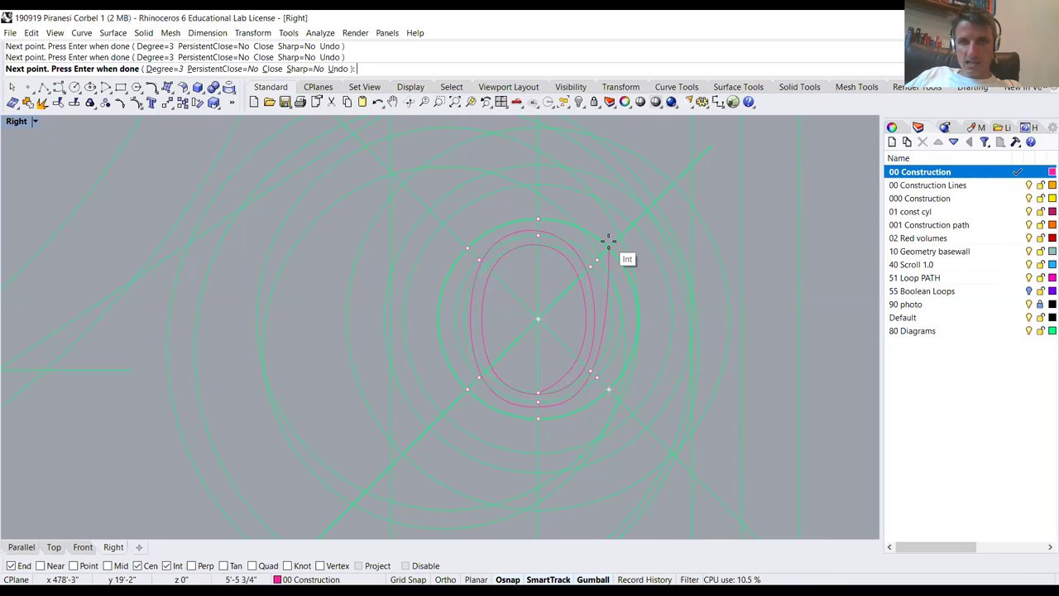
pyautogui.click(617, 234)
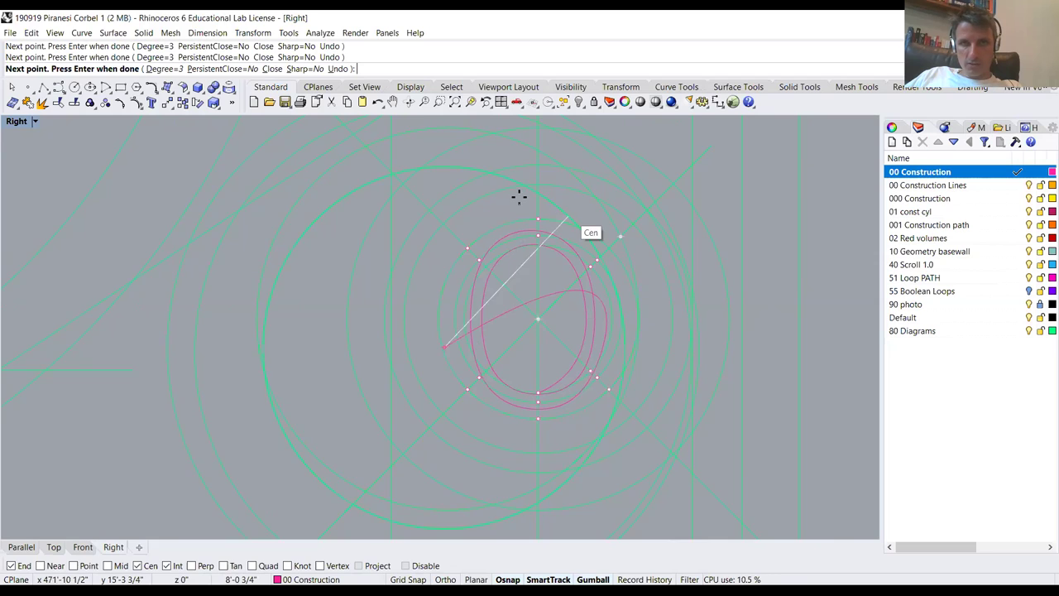
pyautogui.click(444, 224)
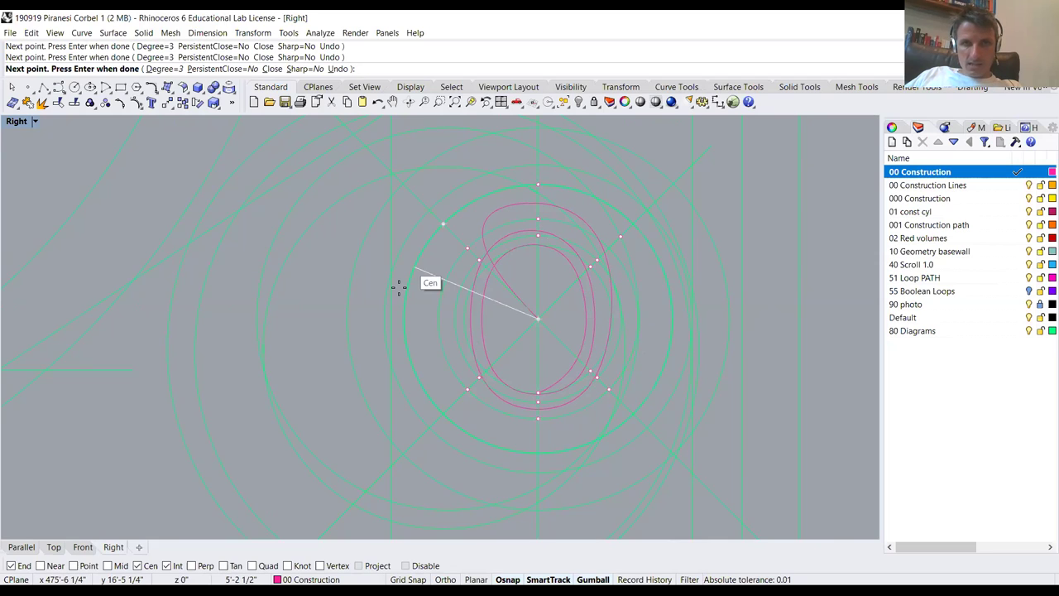
pyautogui.click(443, 410)
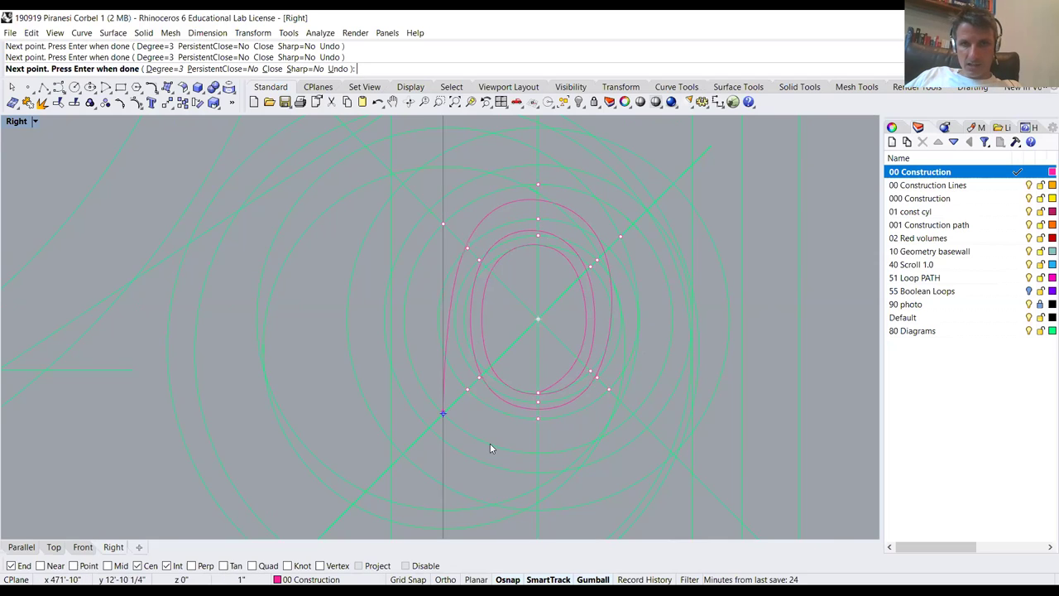
pyautogui.click(599, 437)
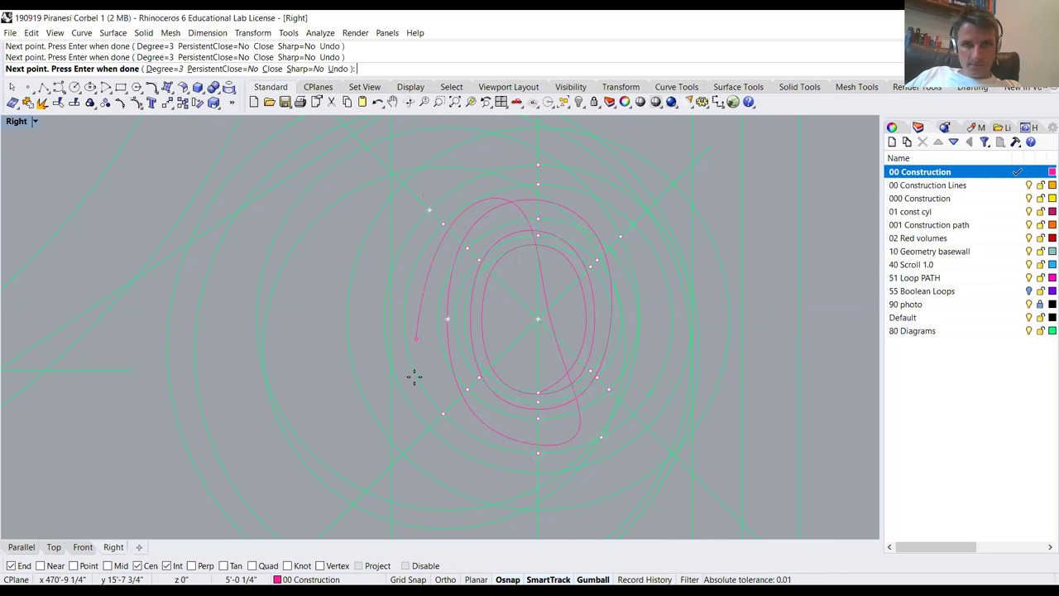
# Carry the curve around the fifth circle's lower-left, bottom and lower-right intersections, end it at a larger circle's top and display its control points
pyautogui.click(429, 427)
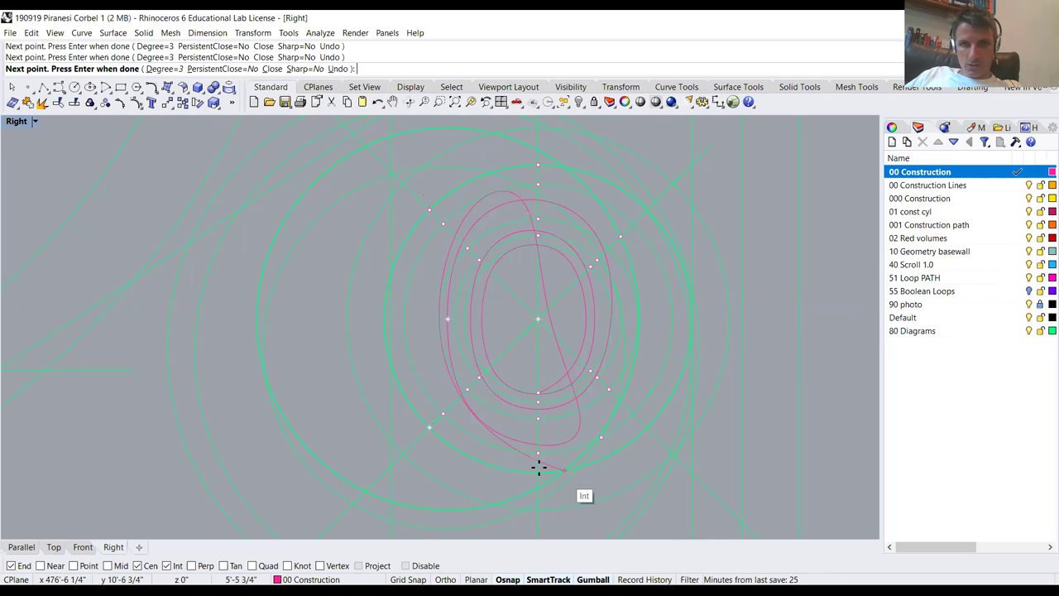
pyautogui.click(646, 427)
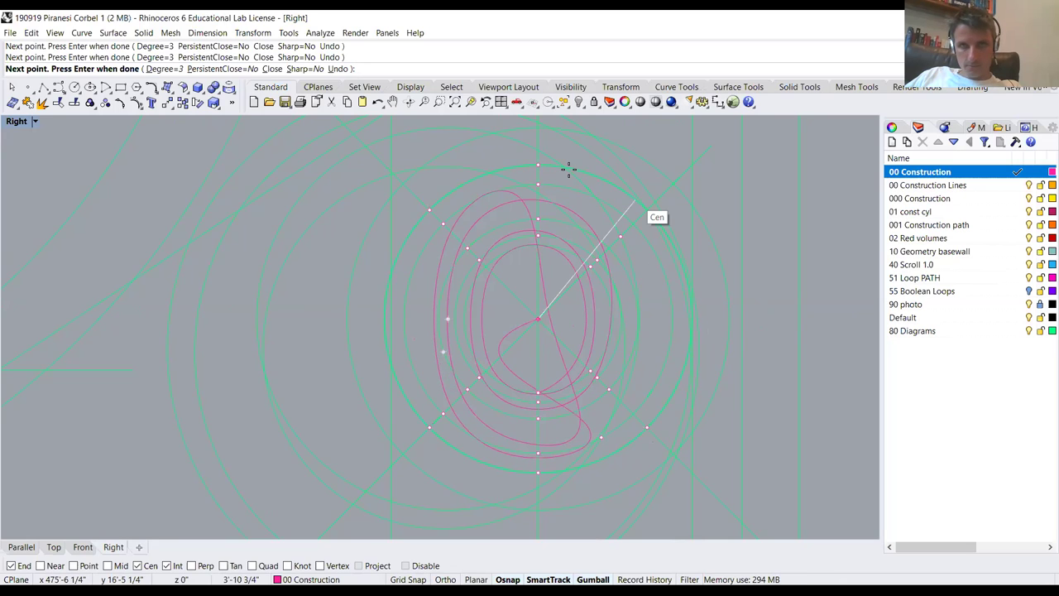
pyautogui.click(540, 131)
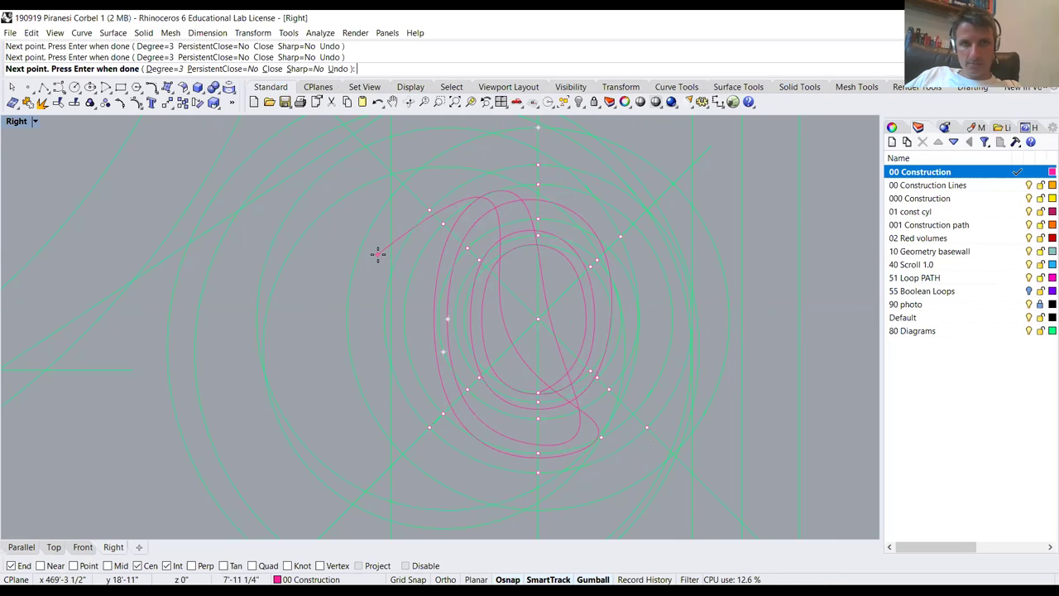
pyautogui.press('Return')
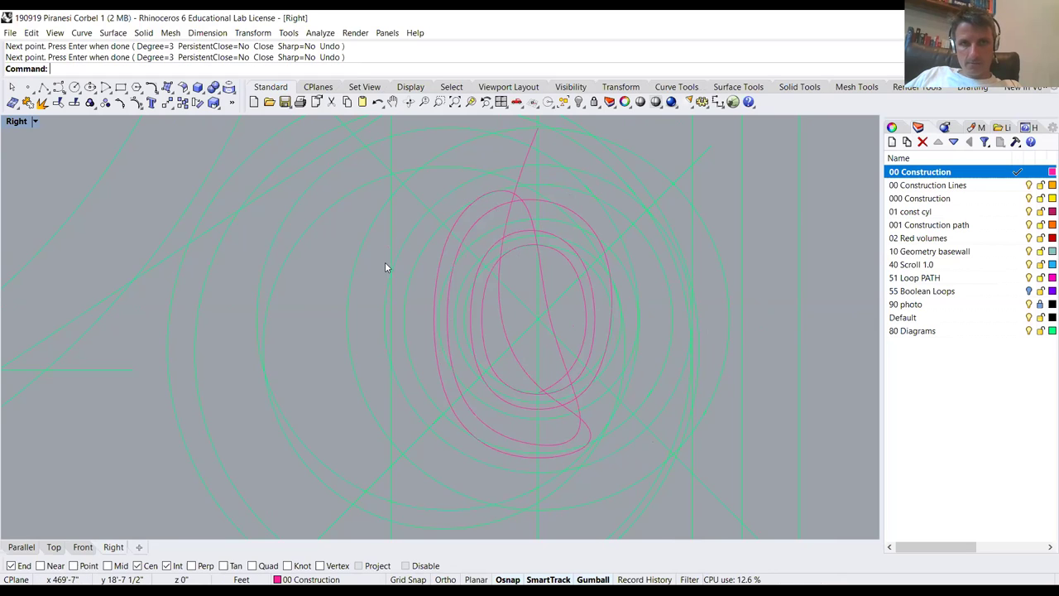
pyautogui.click(521, 365)
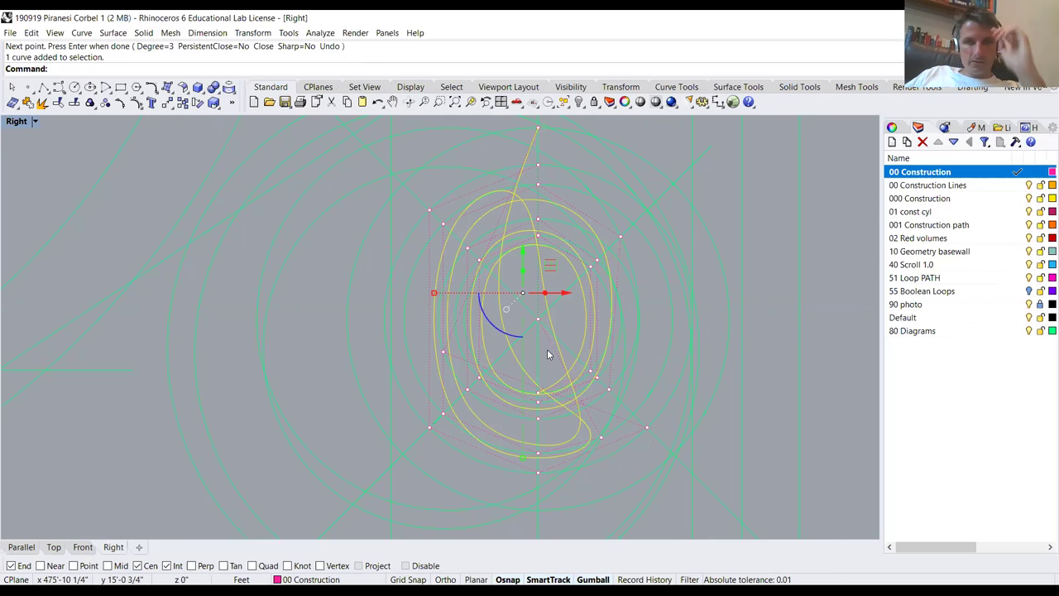
pyautogui.press('Escape')
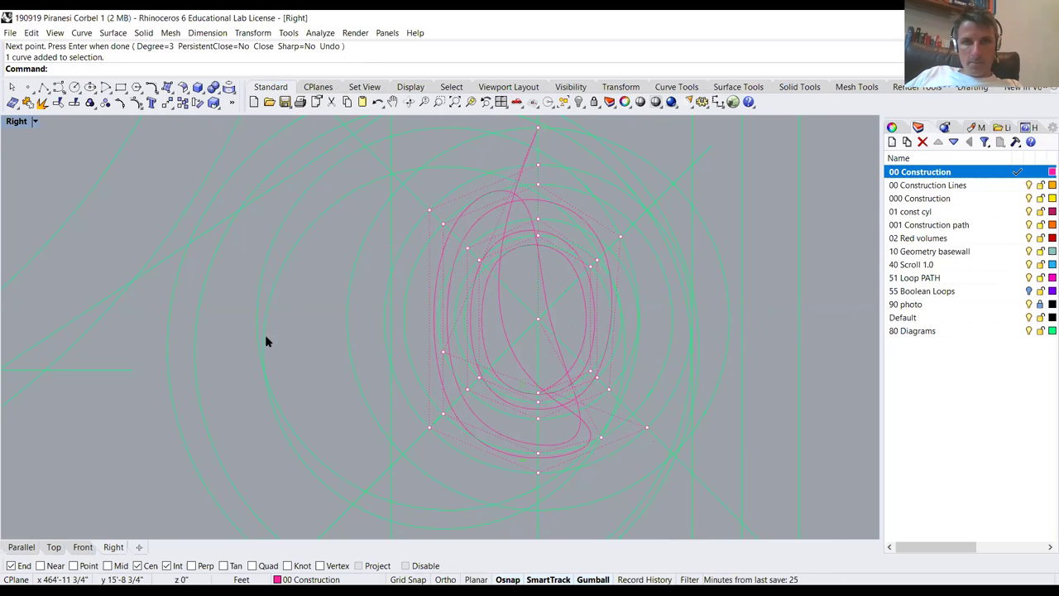
# Copy the left scroll's horizontal diagram line from its circle centre to the centre of the right scroll's circles
pyautogui.scroll(4, 550, 319)
pyautogui.scroll(-6, 496, 314)
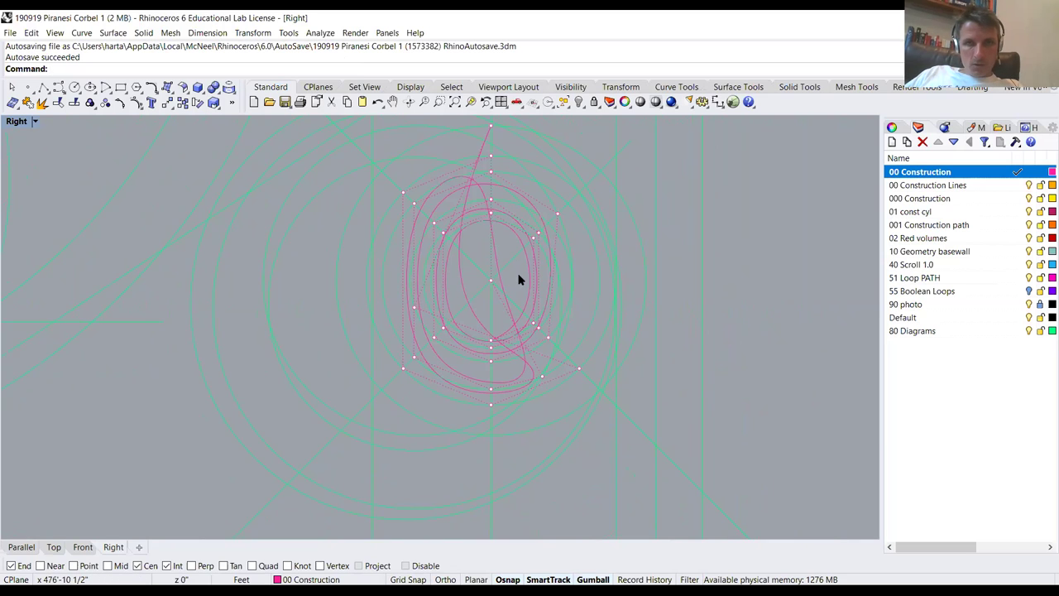
pyautogui.scroll(-4, 595, 300)
pyautogui.scroll(2, 549, 265)
pyautogui.scroll(-2, 549, 265)
pyautogui.click(233, 337)
pyautogui.write('copy')
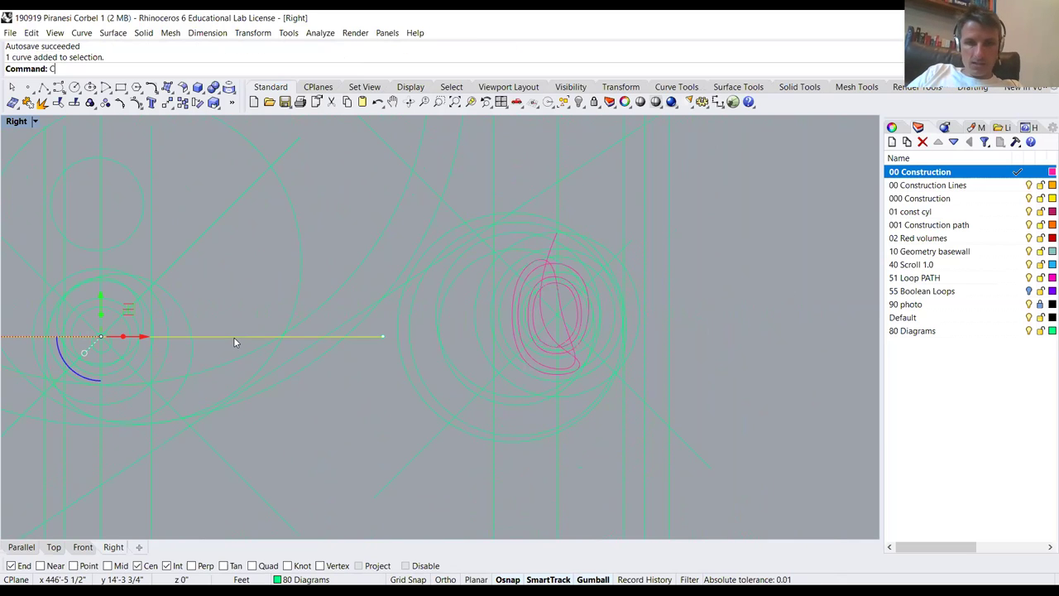
pyautogui.press('Return')
pyautogui.scroll(4, 87, 339)
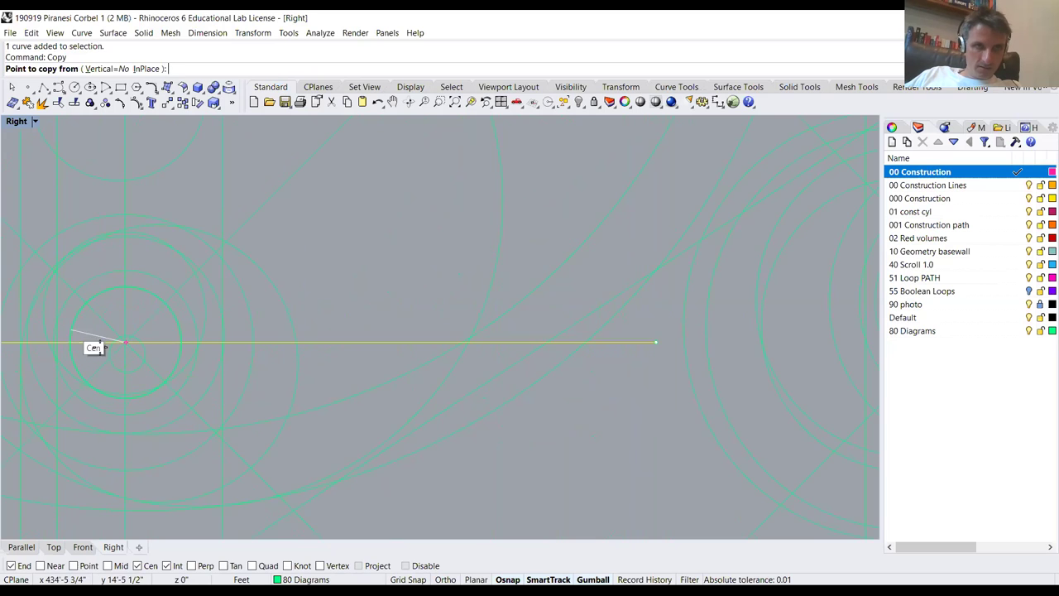
pyautogui.click(162, 348)
pyautogui.scroll(-4, 94, 338)
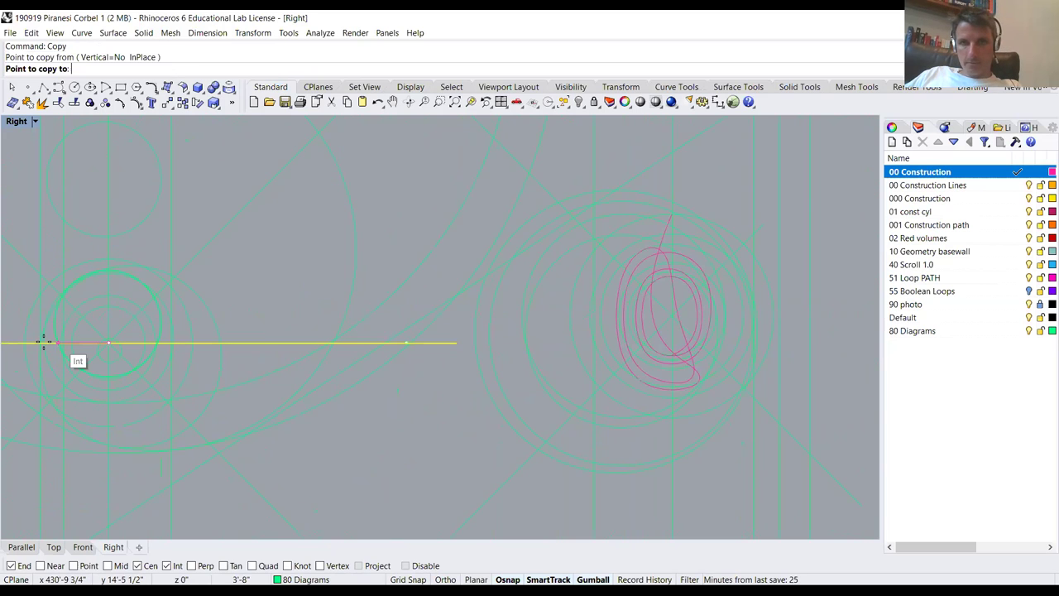
pyautogui.click(483, 310)
pyautogui.press('Return')
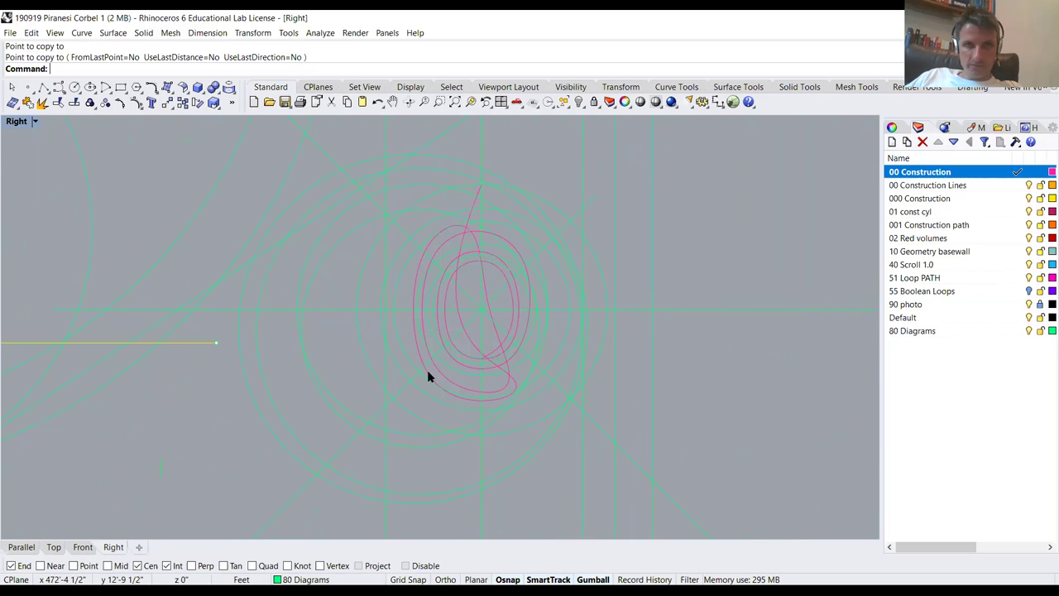
# Turn off the centre object snap, leaving the end and intersection snaps active
pyautogui.scroll(3, 367, 253)
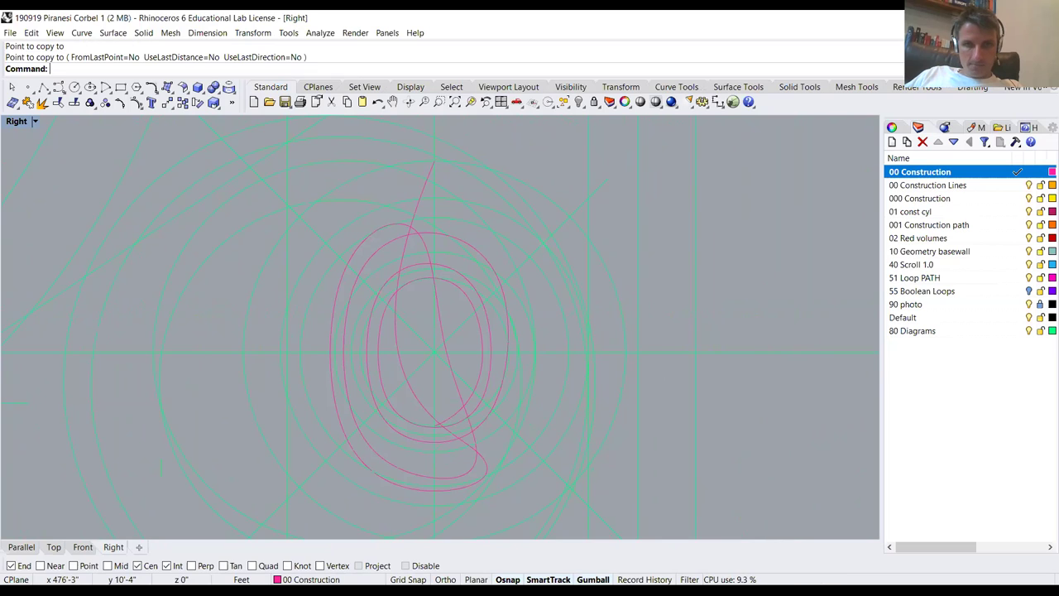
pyautogui.press('alt')
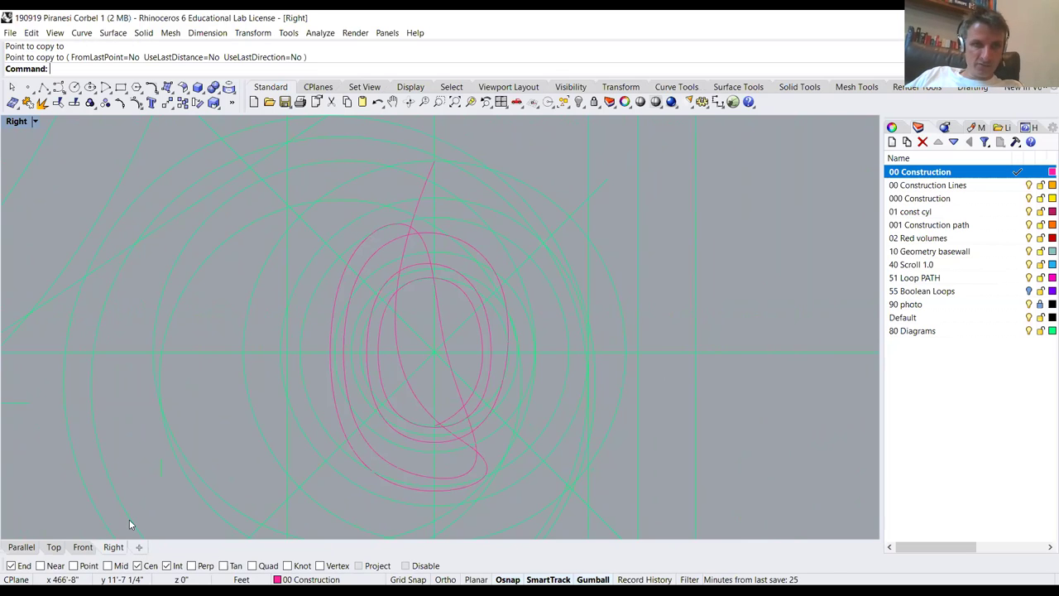
pyautogui.click(137, 565)
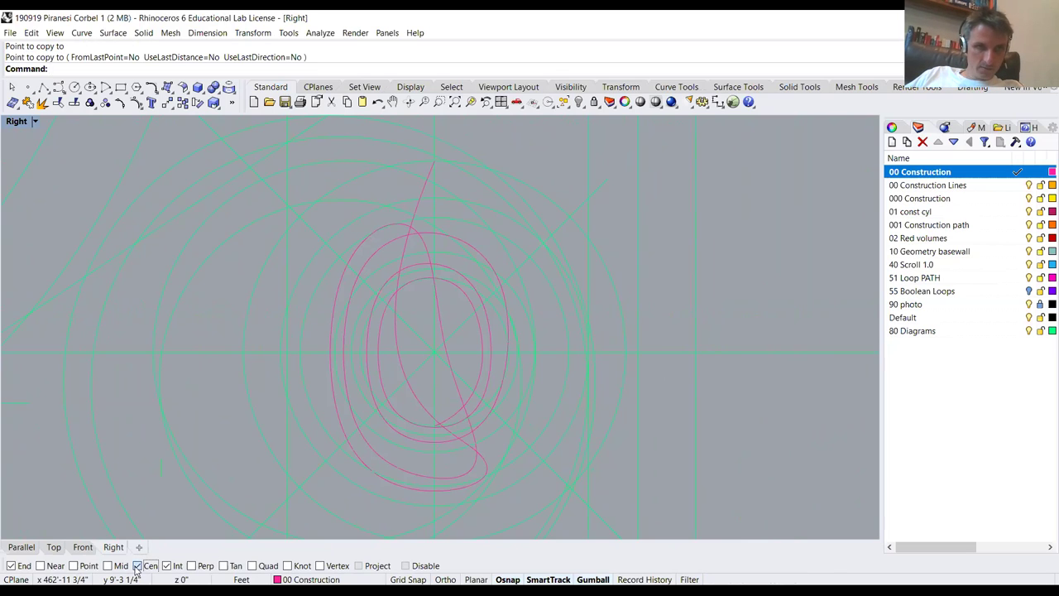
# Move the finished spiral curve to the layer 55 Boolean Loops, then show that layer briefly and hide it again
pyautogui.click(412, 233)
pyautogui.write('Change')
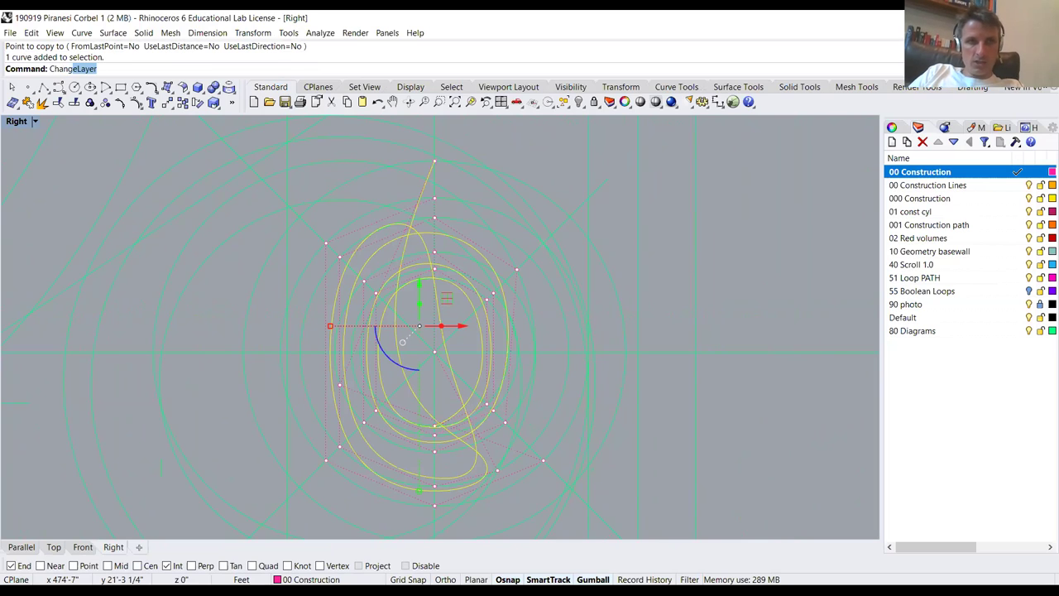
pyautogui.press('Return')
pyautogui.scroll(-3, 558, 293)
pyautogui.scroll(1, 513, 289)
pyautogui.click(495, 321)
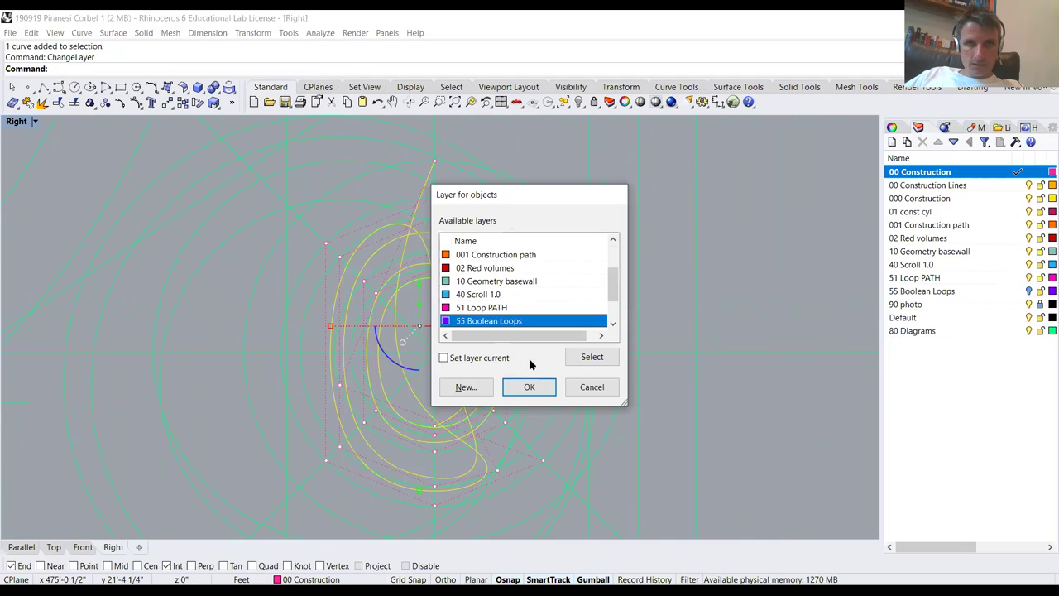
pyautogui.click(539, 394)
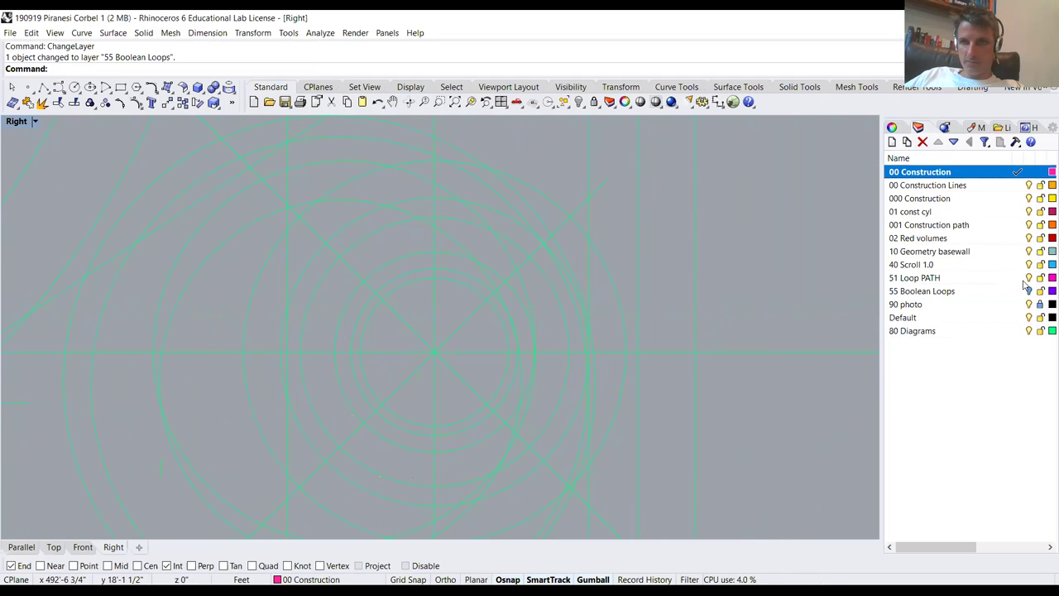
pyautogui.click(1028, 292)
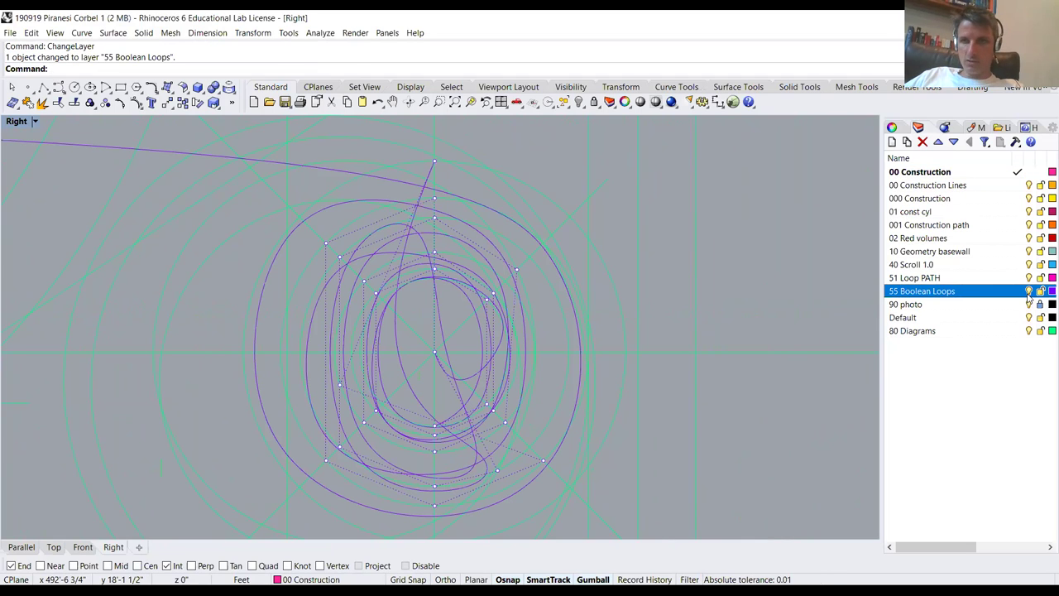
pyautogui.click(1029, 291)
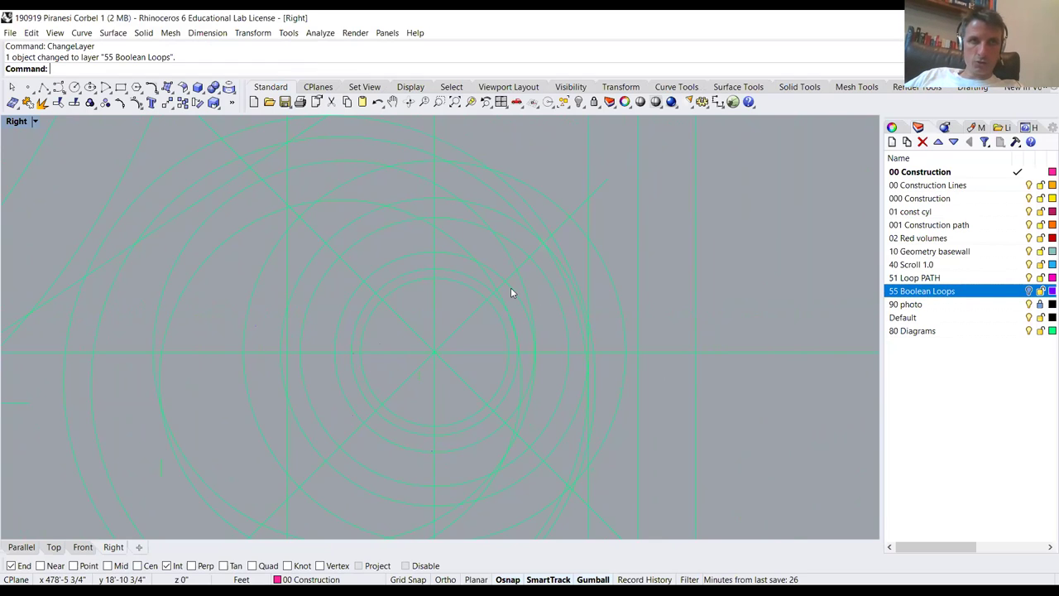
# Start an interpolated-points curve just above the circles' centre, placing free points counterclockwise down to the smallest circle's lower-left inside
pyautogui.click(65, 92)
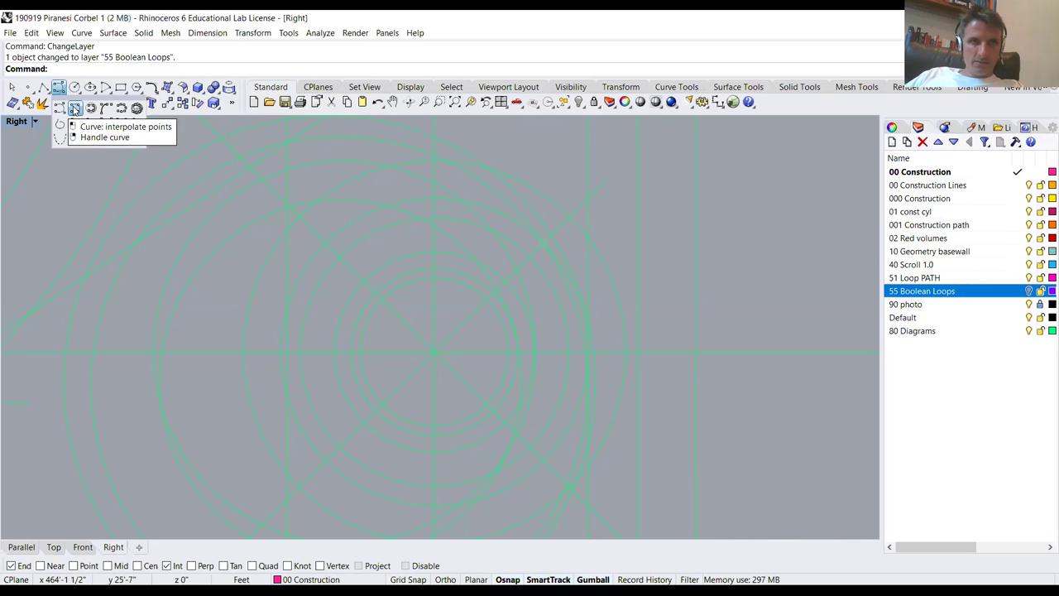
pyautogui.click(74, 109)
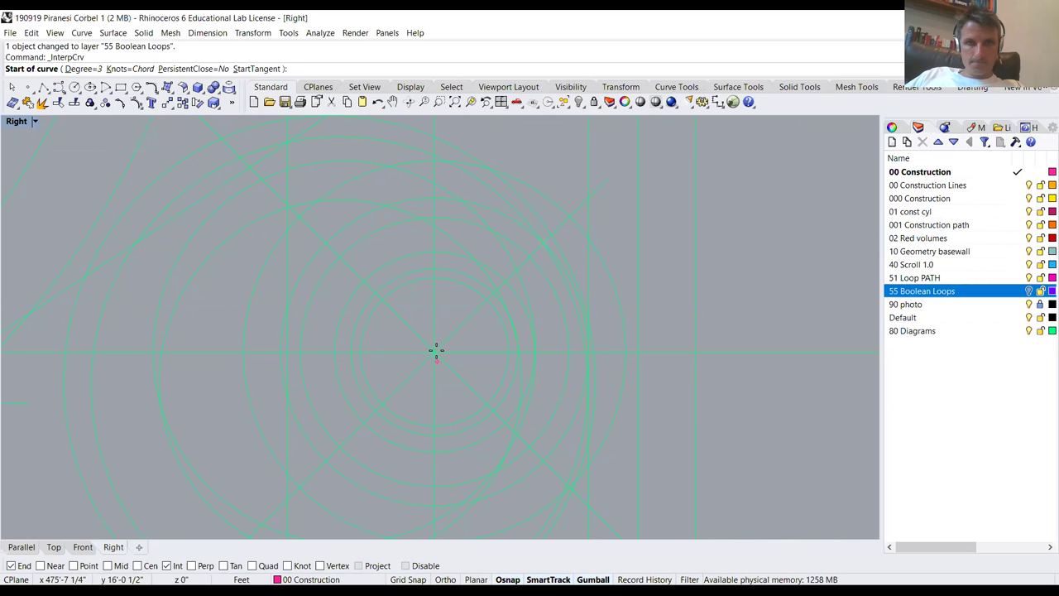
pyautogui.scroll(2, 426, 331)
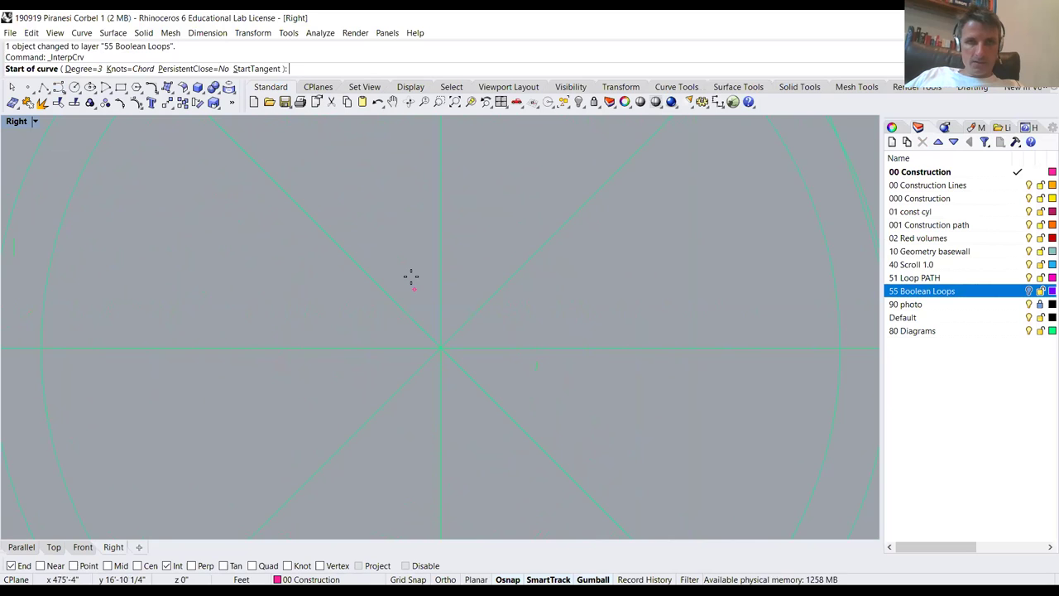
pyautogui.click(411, 278)
pyautogui.click(183, 300)
pyautogui.click(163, 467)
pyautogui.scroll(-3, 112, 389)
pyautogui.click(192, 491)
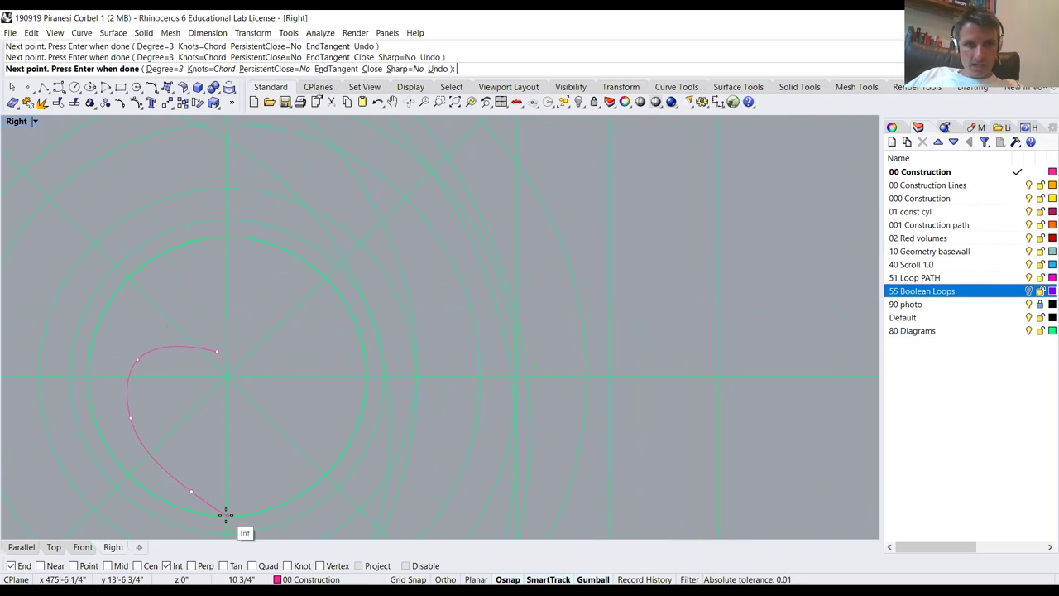
# Continue the interpolated curve counterclockwise around the smallest circle, snapping to its intersections from the lower-right over the top to the lower-left
pyautogui.click(311, 482)
pyautogui.click(327, 474)
pyautogui.click(367, 377)
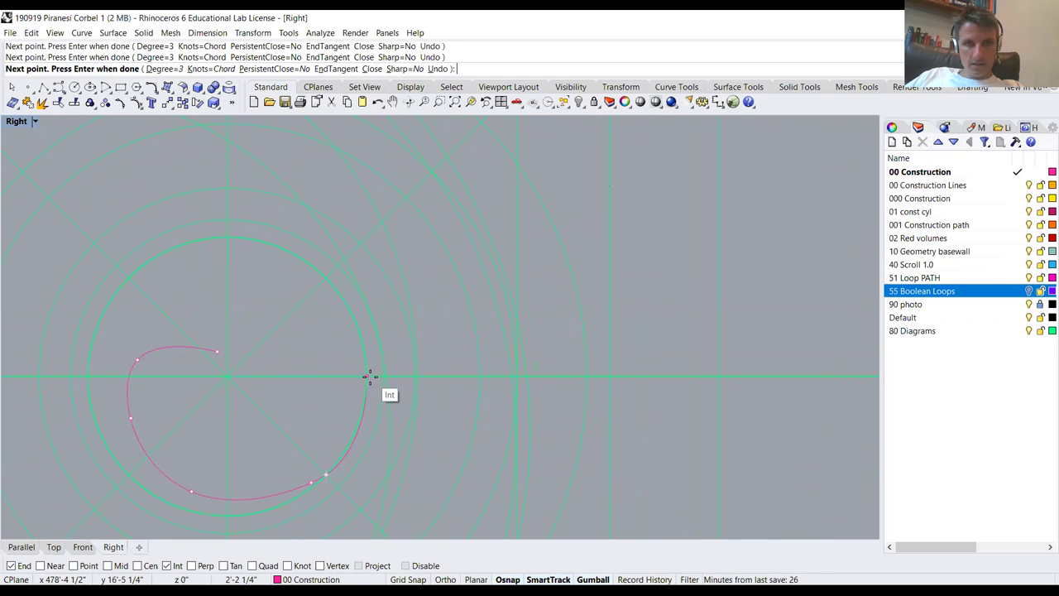
pyautogui.click(327, 279)
pyautogui.click(227, 237)
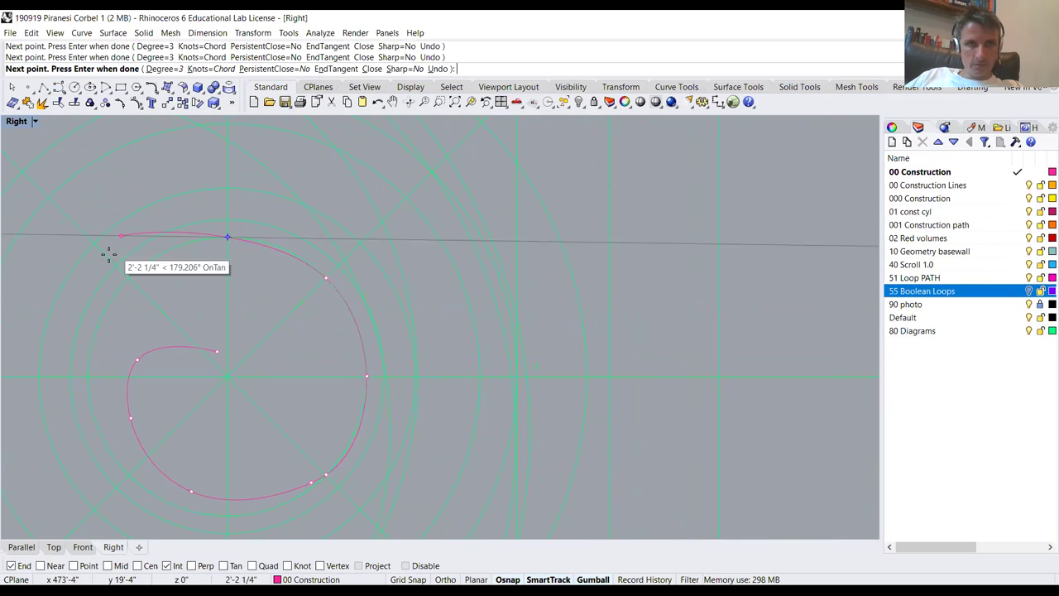
pyautogui.click(88, 377)
pyautogui.click(130, 474)
# Move the curve out to the second circle, snapping at its bottom, lower-right and right intersections and continuing to the upper-right diagonal
pyautogui.scroll(-3, 151, 411)
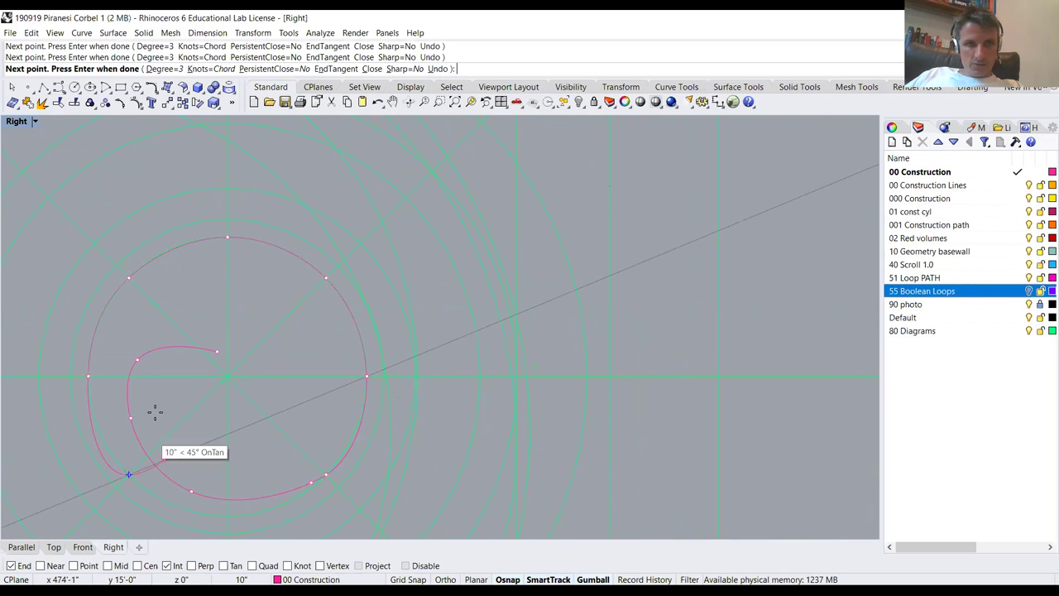
pyautogui.click(191, 475)
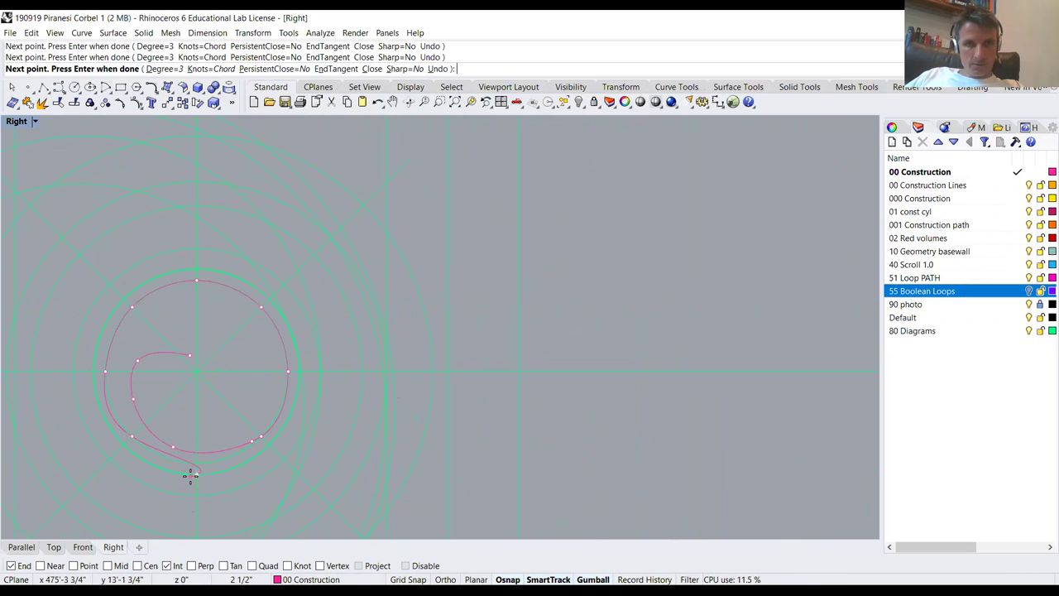
pyautogui.click(269, 444)
pyautogui.click(301, 371)
pyautogui.click(268, 283)
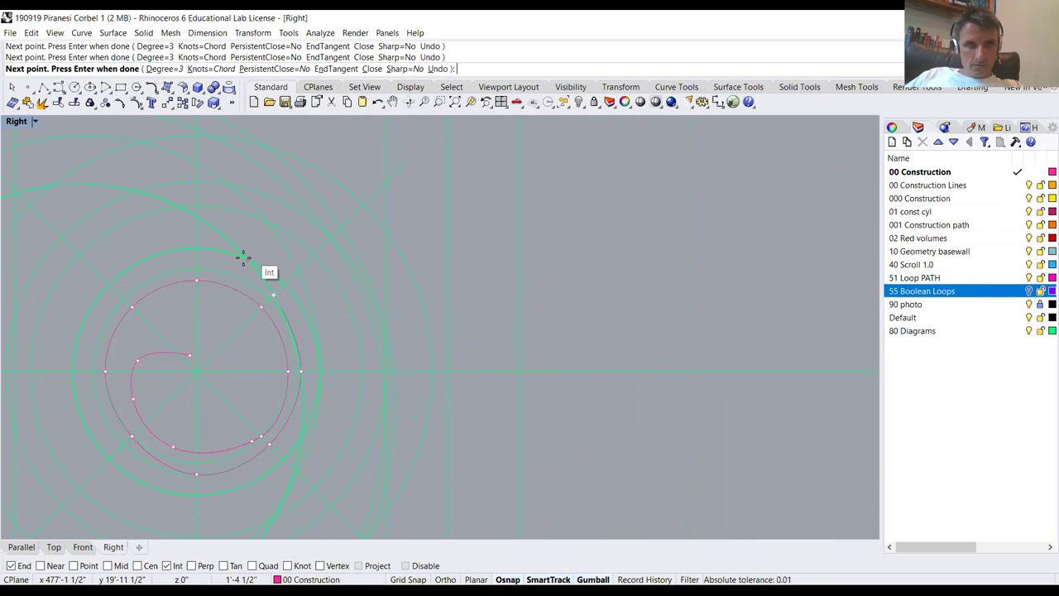
# Continue the curve around the third circle from its top intersection down its left side to the bottom and lower-right
pyautogui.click(197, 248)
pyautogui.click(108, 285)
pyautogui.click(110, 459)
pyautogui.click(197, 495)
pyautogui.click(283, 458)
# Continue the interpolated curve through the third circle's right intersection and out to the fourth circle, snapping at its top, upper-left and left intersections
pyautogui.click(322, 366)
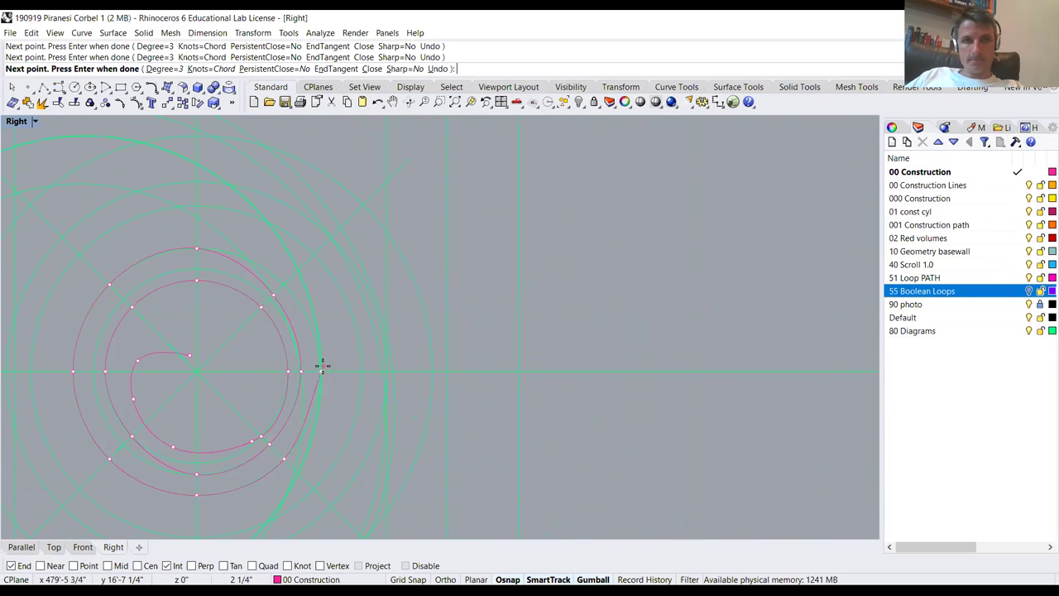
pyautogui.click(298, 270)
pyautogui.click(199, 207)
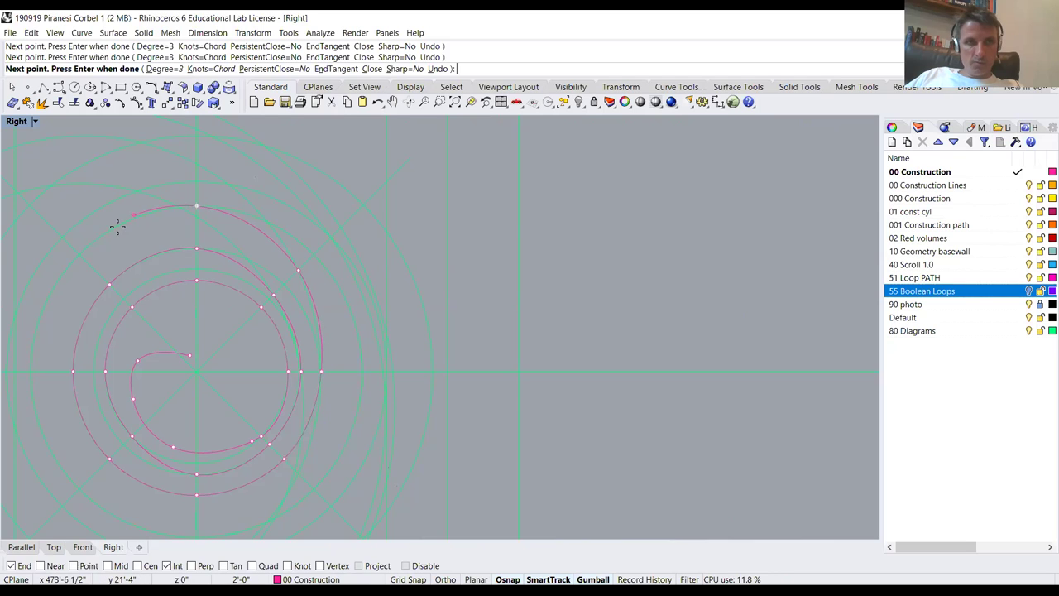
pyautogui.click(80, 254)
pyautogui.click(31, 371)
# Carry the curve around the lower half of the fourth circle, snapping at its lower-left, bottom, lower-right and right intersections
pyautogui.scroll(2, 83, 455)
pyautogui.click(73, 442)
pyautogui.click(217, 502)
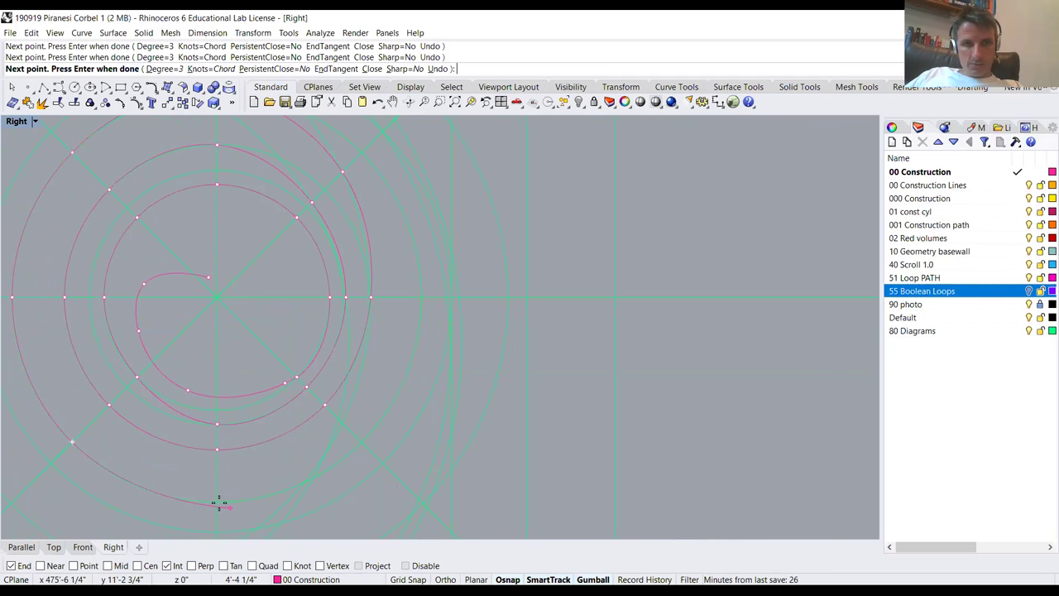
pyautogui.click(336, 469)
pyautogui.scroll(-2, 468, 361)
pyautogui.scroll(2, 410, 229)
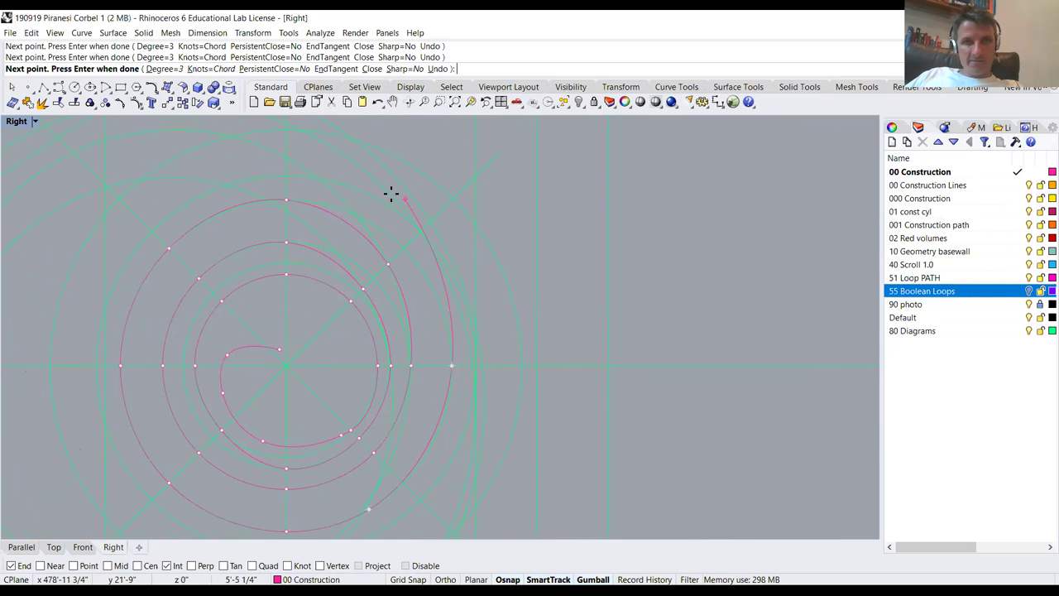
# Move the curve out to the fifth circle, snapping at its upper-right, top, upper-left and left intersections
pyautogui.click(422, 230)
pyautogui.click(286, 176)
pyautogui.click(151, 231)
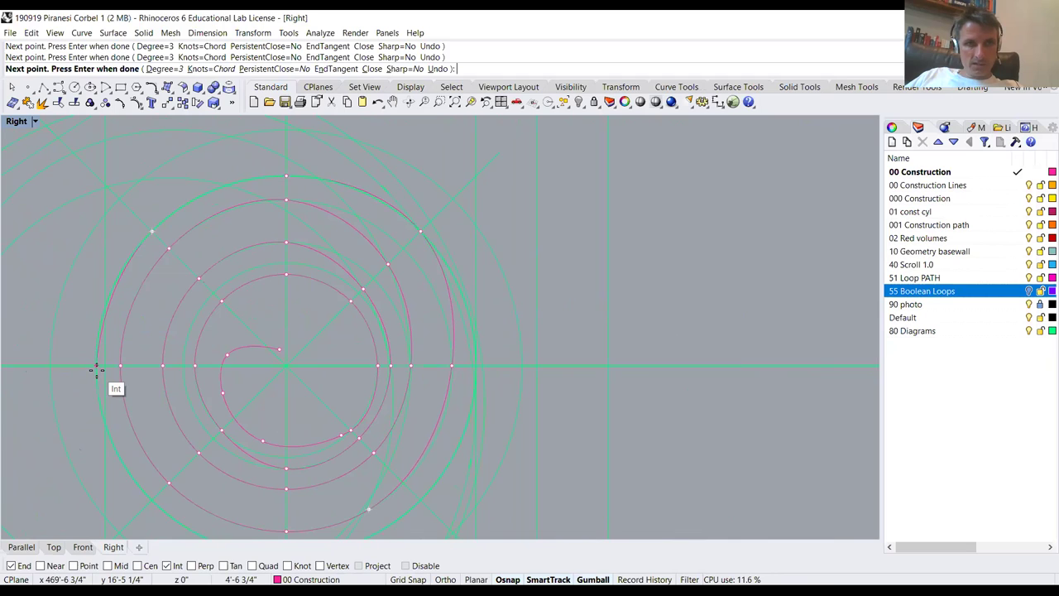
pyautogui.click(93, 366)
pyautogui.scroll(-2, 25, 229)
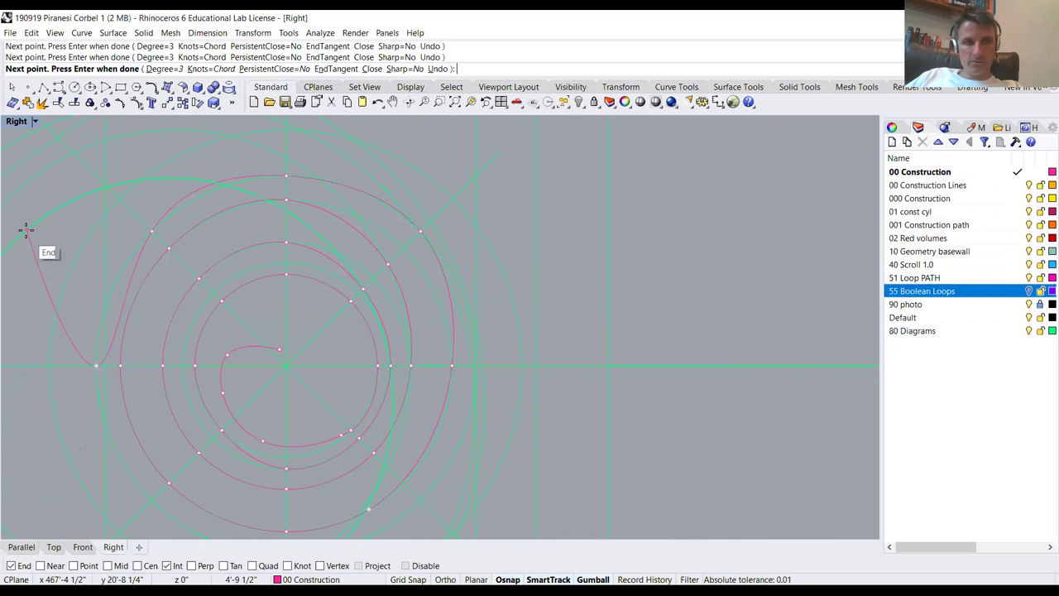
# Continue the curve along the bottom of the fifth circle from its lower-left intersection through the lower-right to the right
pyautogui.click(108, 407)
pyautogui.click(197, 444)
pyautogui.scroll(2, 239, 449)
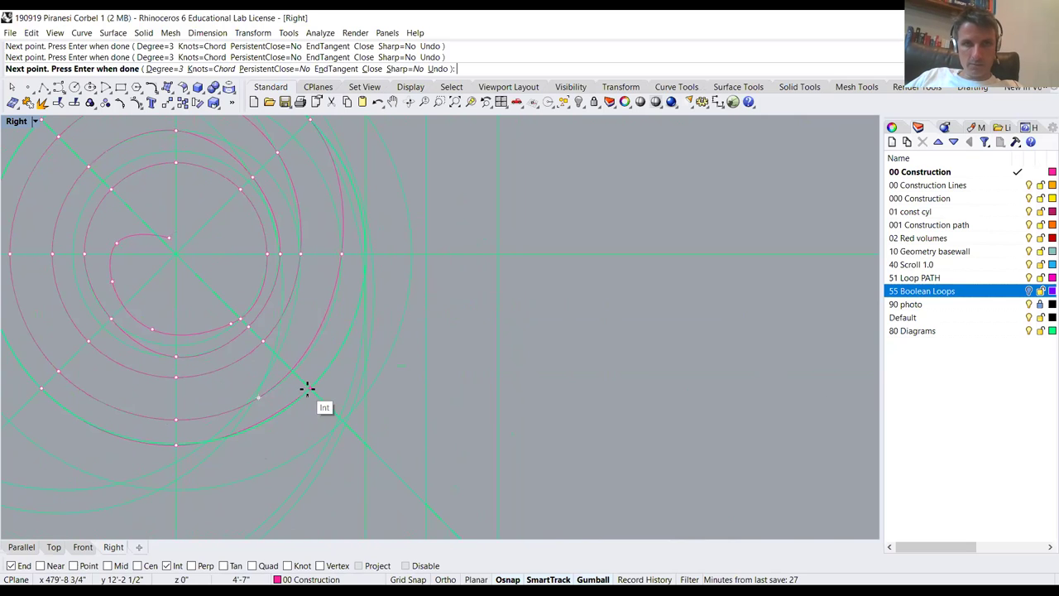
pyautogui.click(332, 323)
pyautogui.click(367, 251)
pyautogui.scroll(-2, 426, 355)
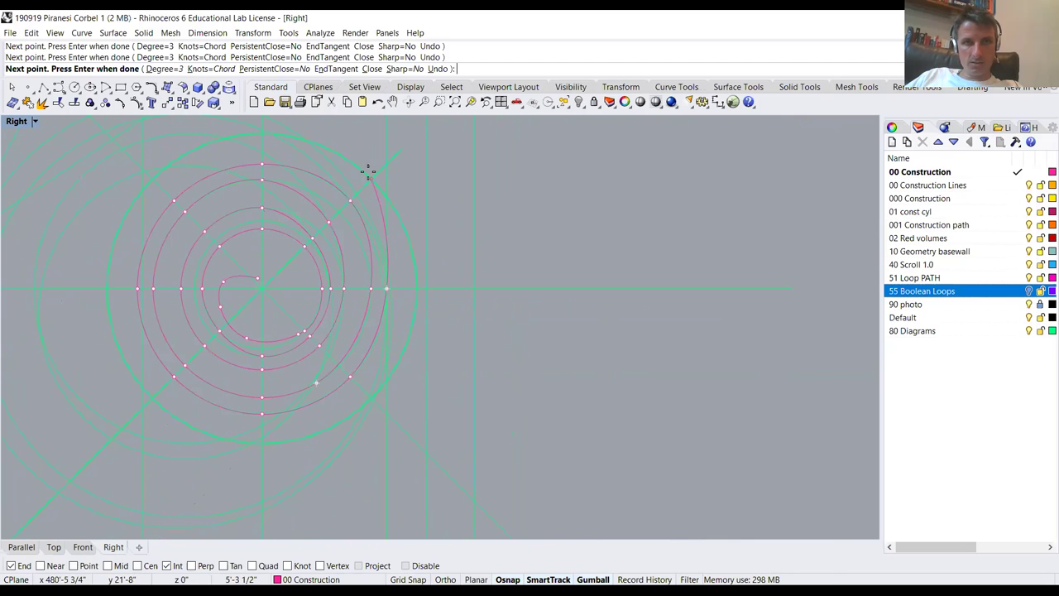
# Move the curve out to the sixth circle, snapping counterclockwise from its upper right over the top and left side to the bottom
pyautogui.click(306, 141)
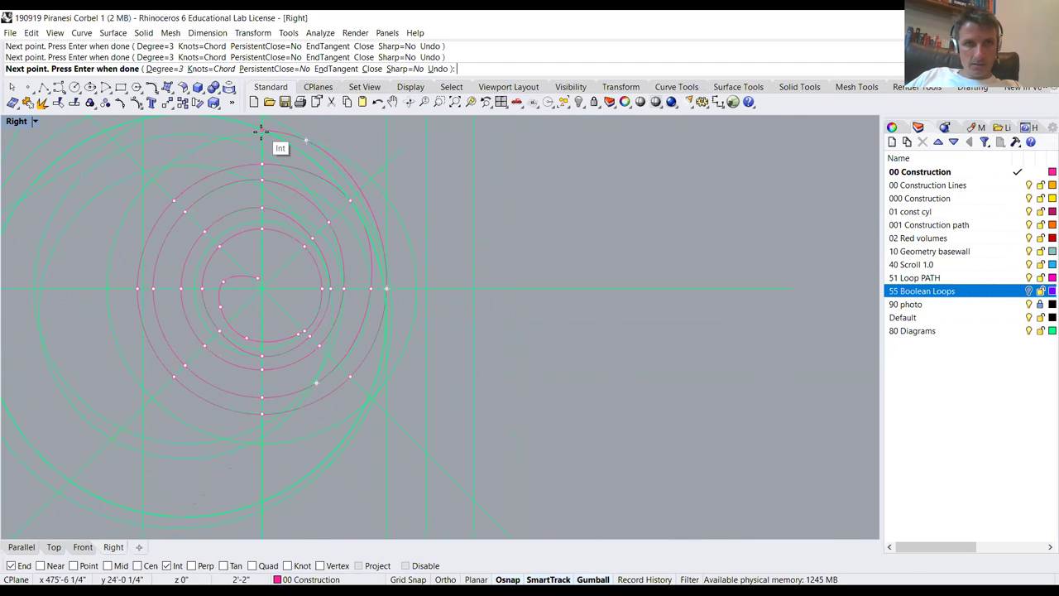
pyautogui.click(233, 136)
pyautogui.click(152, 178)
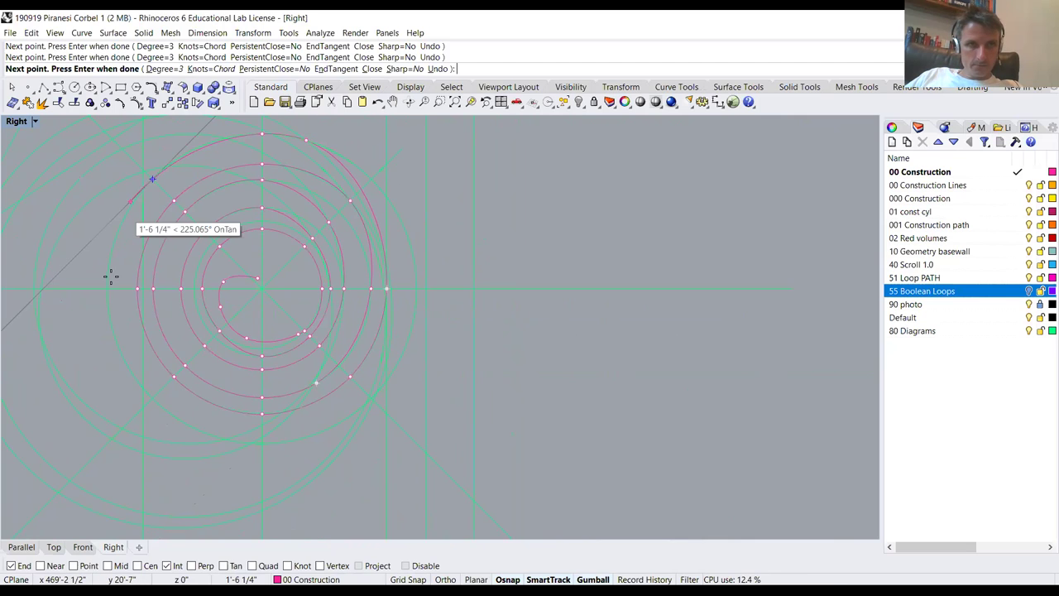
pyautogui.click(105, 289)
pyautogui.click(152, 398)
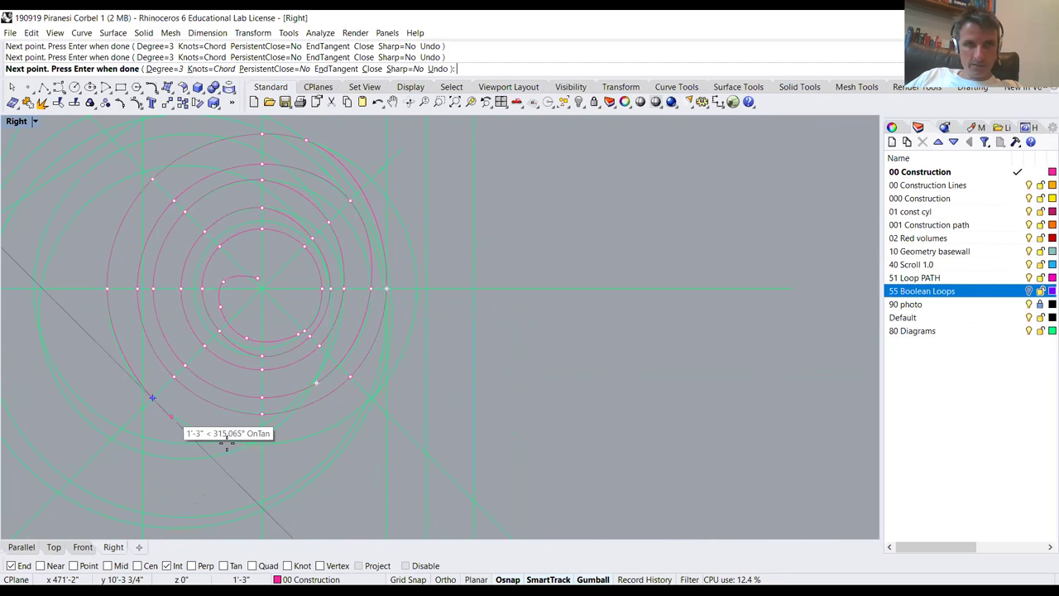
pyautogui.click(263, 443)
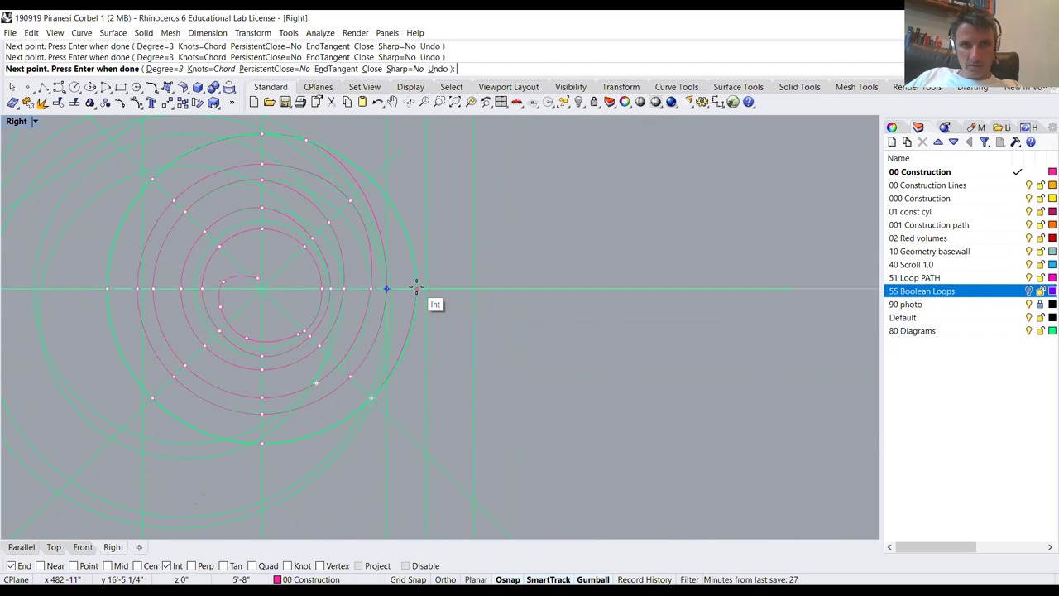
# Lead the curve off the sixth circle's right side through the upper-right diagonal's end, the vertical axis above, and the upper-left diagonal
pyautogui.scroll(-2, 412, 216)
pyautogui.click(412, 217)
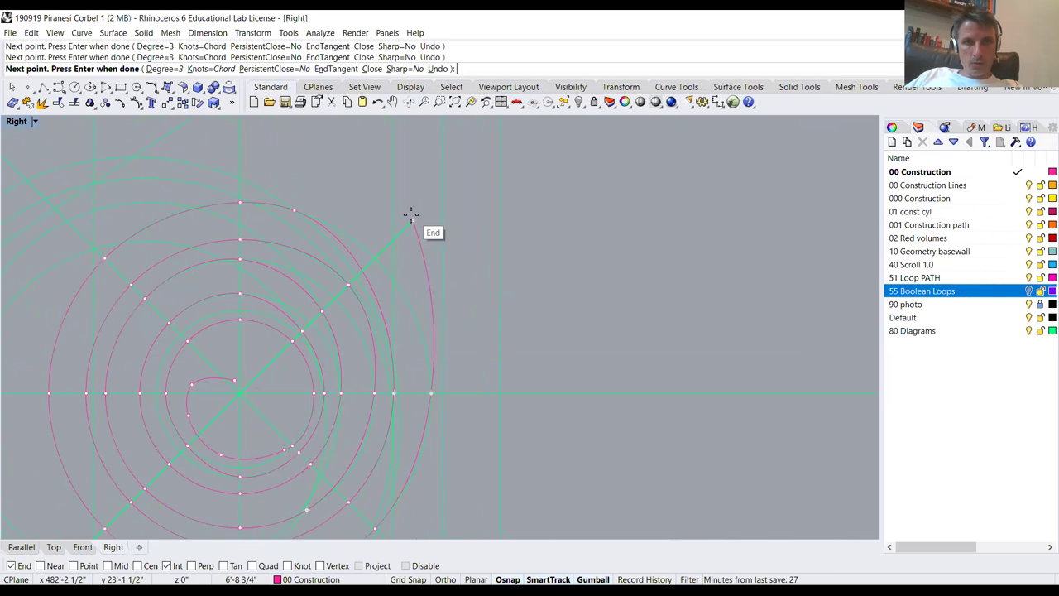
pyautogui.scroll(2, 330, 185)
pyautogui.scroll(1, 219, 191)
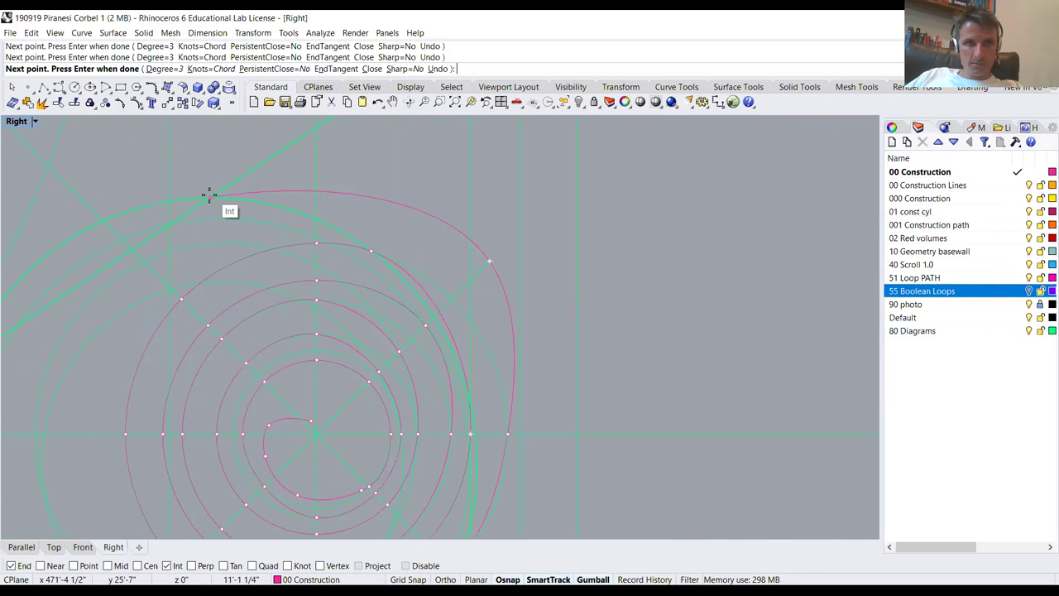
pyautogui.moveTo(362, 163); pyautogui.dragTo(359, 215, button='right')
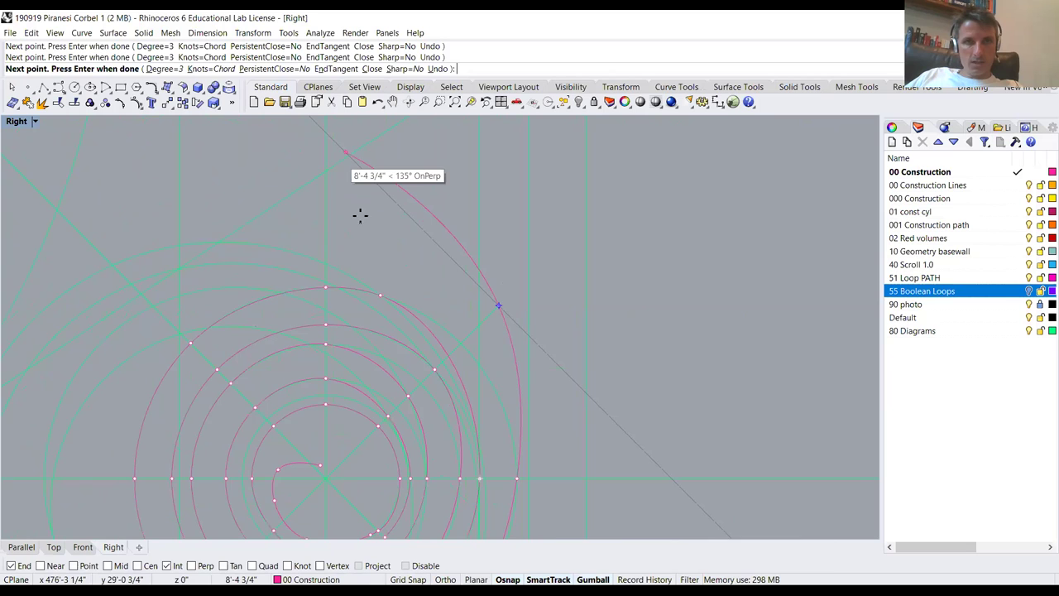
pyautogui.click(327, 170)
pyautogui.scroll(-2, 496, 288)
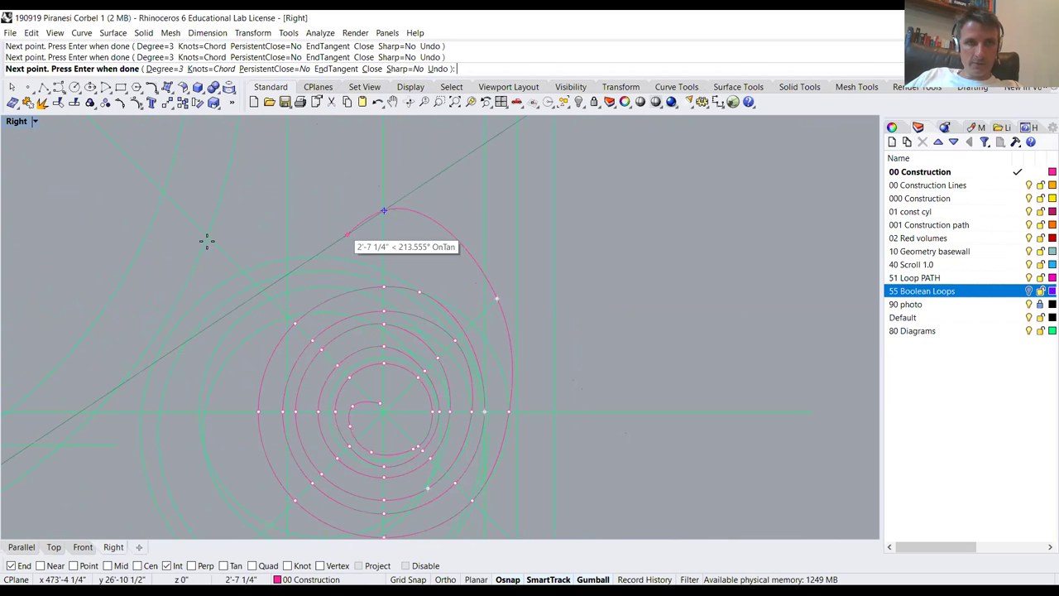
pyautogui.click(207, 236)
pyautogui.moveTo(207, 240); pyautogui.dragTo(451, 169, button='right')
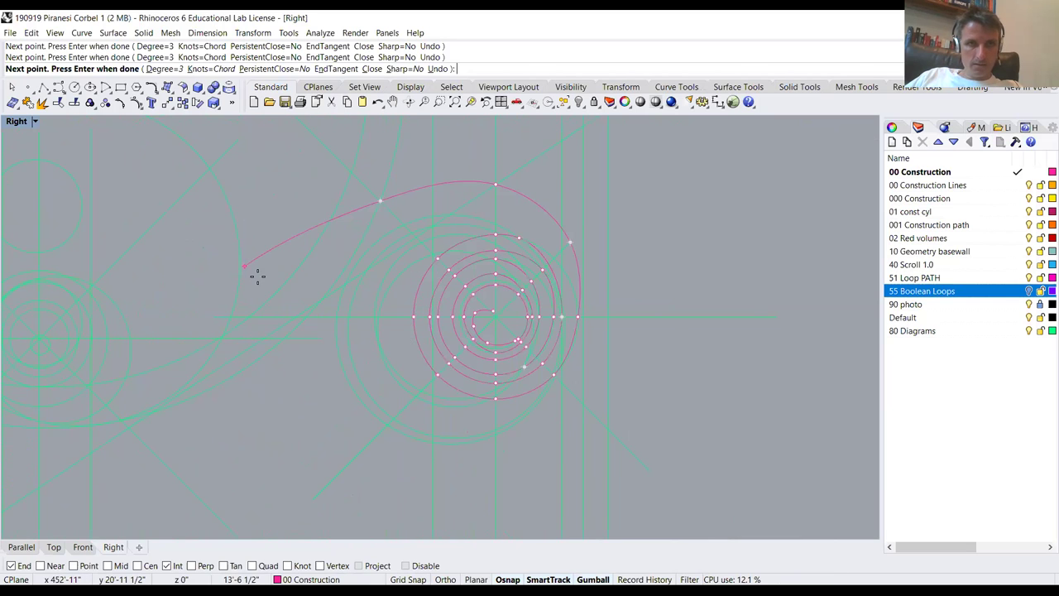
# Sweep the curve down toward the other scroll, snapping at both horizontal axis intersections and its lower-right diagonal
pyautogui.click(252, 341)
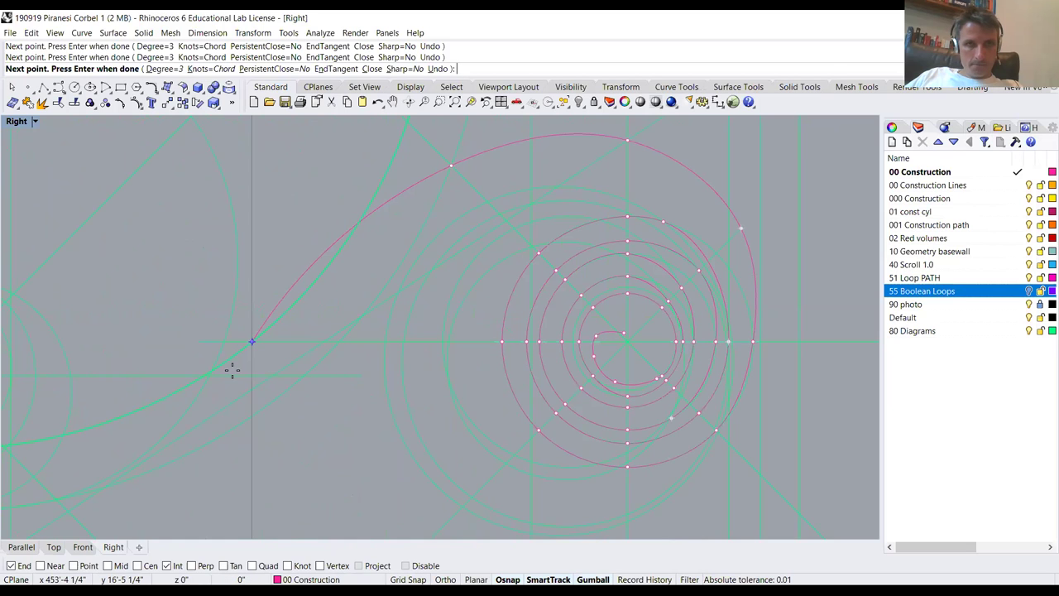
pyautogui.click(209, 375)
pyautogui.scroll(2, 236, 361)
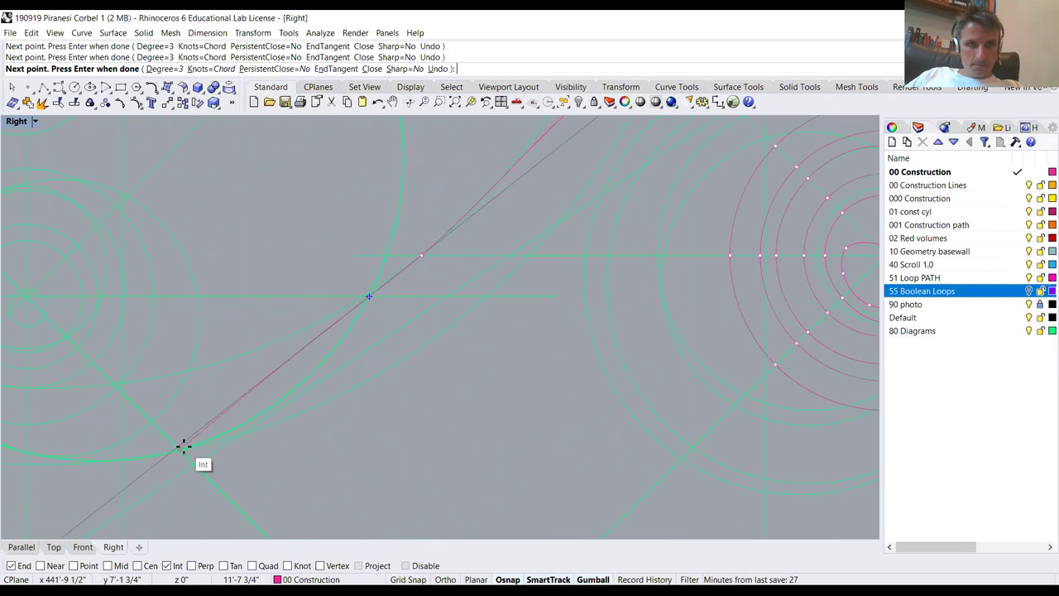
pyautogui.click(182, 447)
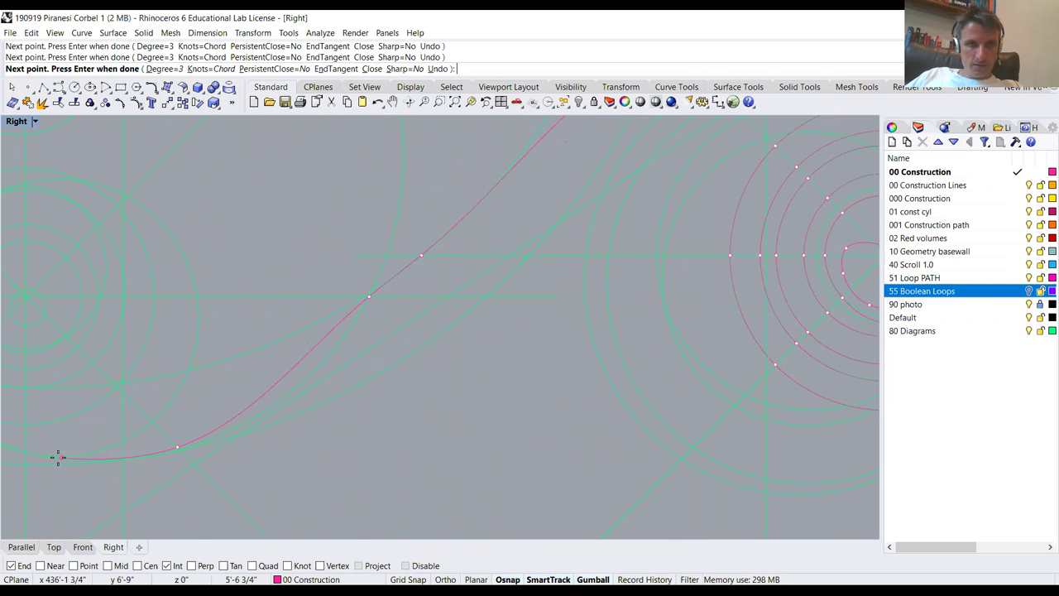
# Run the curve under the other scroll's bottom intersection to a free point at its upper left and finish the curve
pyautogui.scroll(-2, 99, 453)
pyautogui.scroll(1, 33, 482)
pyautogui.scroll(-3, 158, 359)
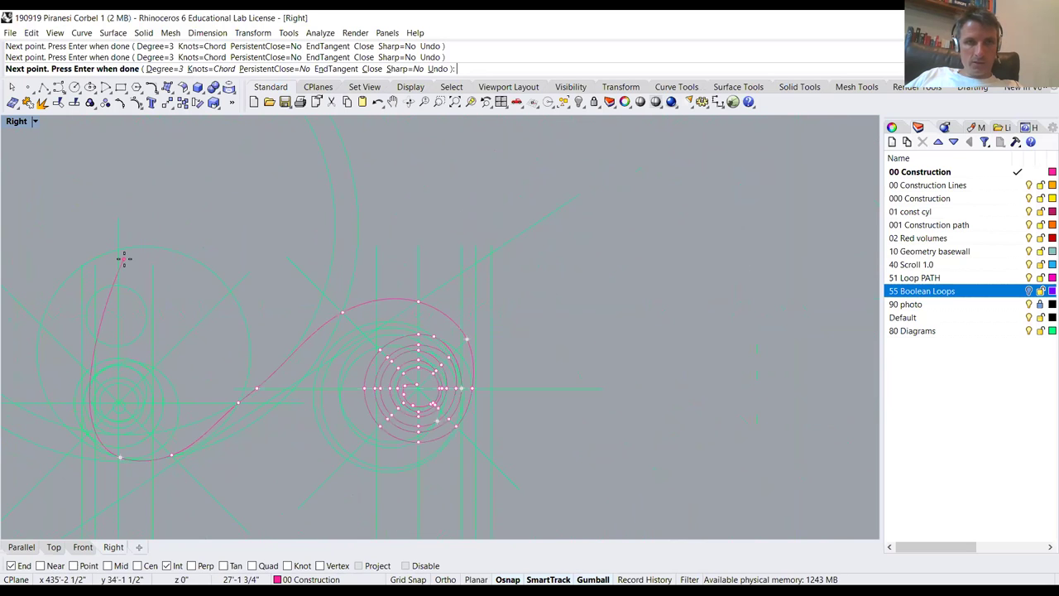
pyautogui.click(54, 190)
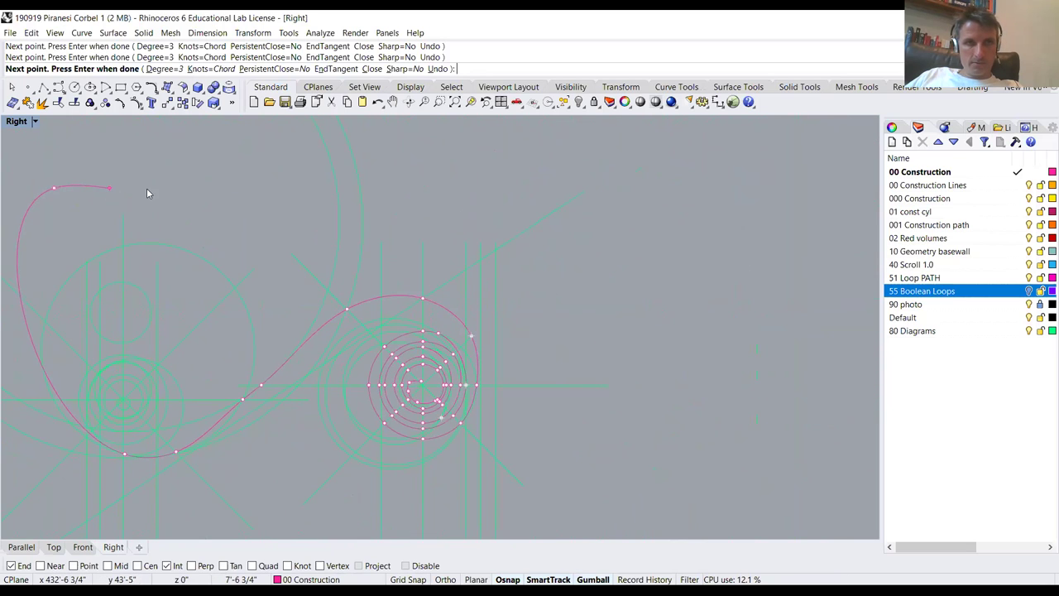
pyautogui.press('Return')
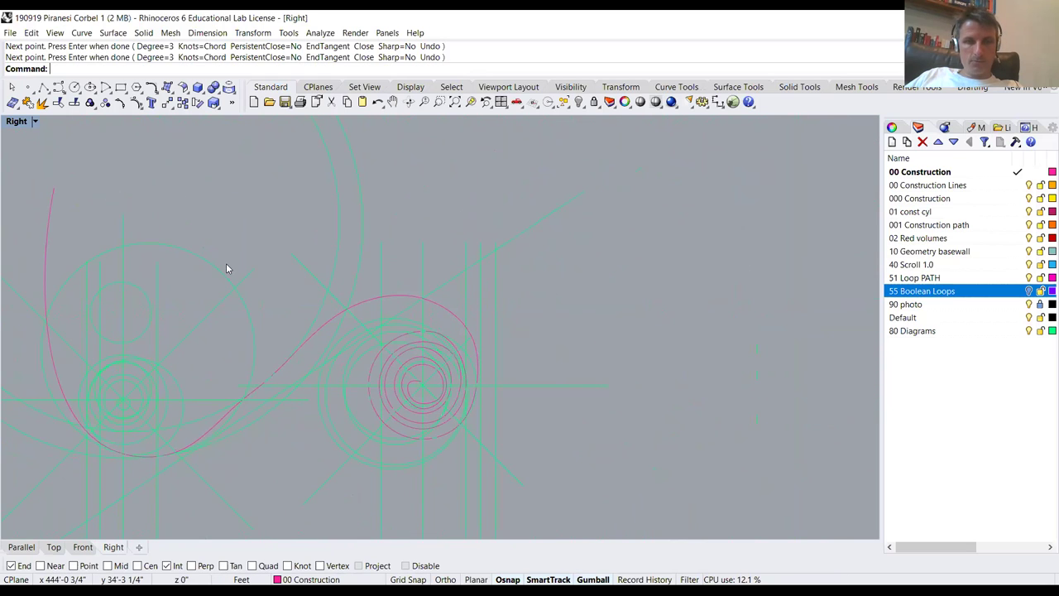
# Select the finished interpolated curve and examine how its control points are distributed around the spiral
pyautogui.click(324, 332)
pyautogui.scroll(-1, 405, 347)
pyautogui.scroll(2, 418, 346)
pyautogui.scroll(2, 487, 273)
pyautogui.scroll(-2, 473, 236)
pyautogui.scroll(2, 475, 342)
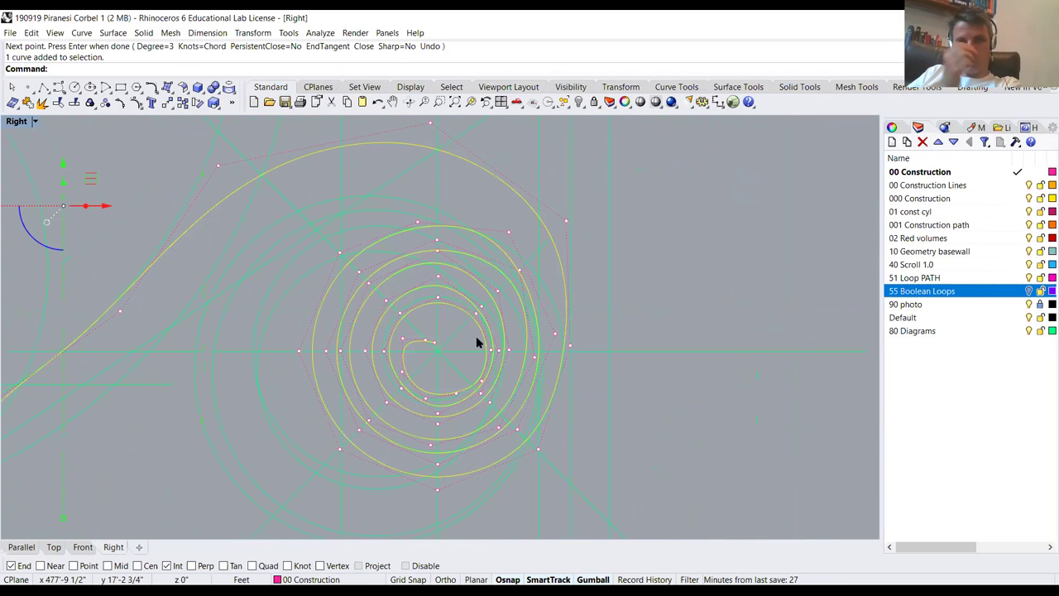
pyautogui.scroll(2, 473, 361)
pyautogui.scroll(-2, 439, 315)
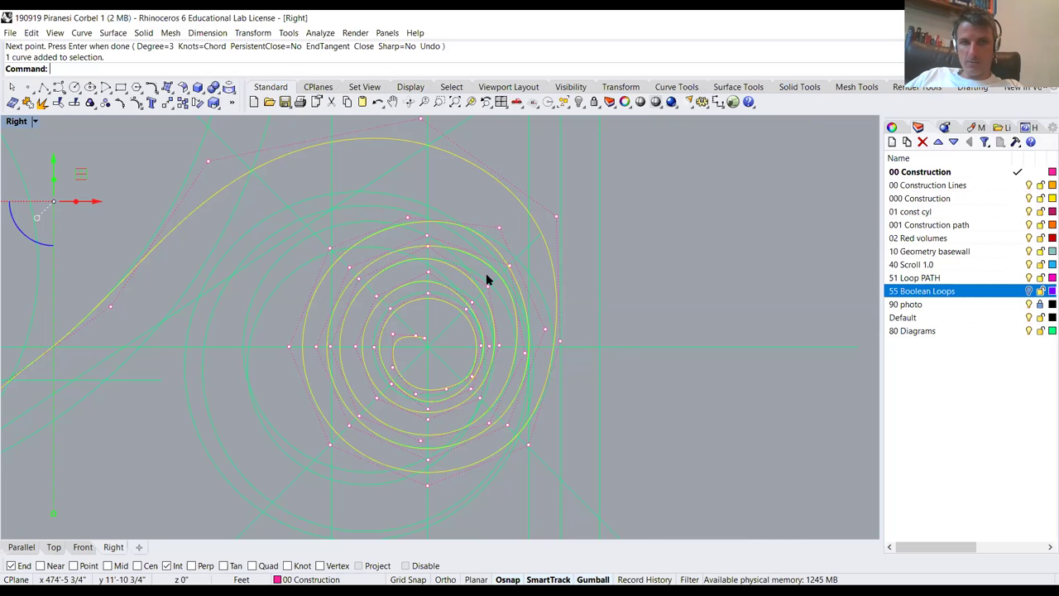
pyautogui.press('Escape')
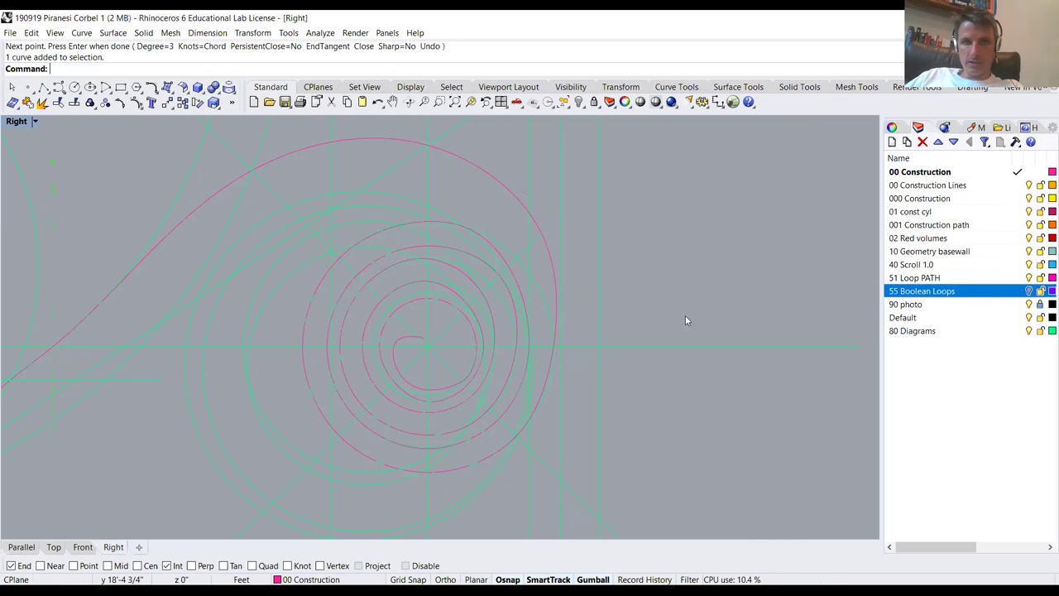
# Turn on the 55 Boolean Loops layer and compare its earlier curves with the new interpolated spiral
pyautogui.click(1028, 291)
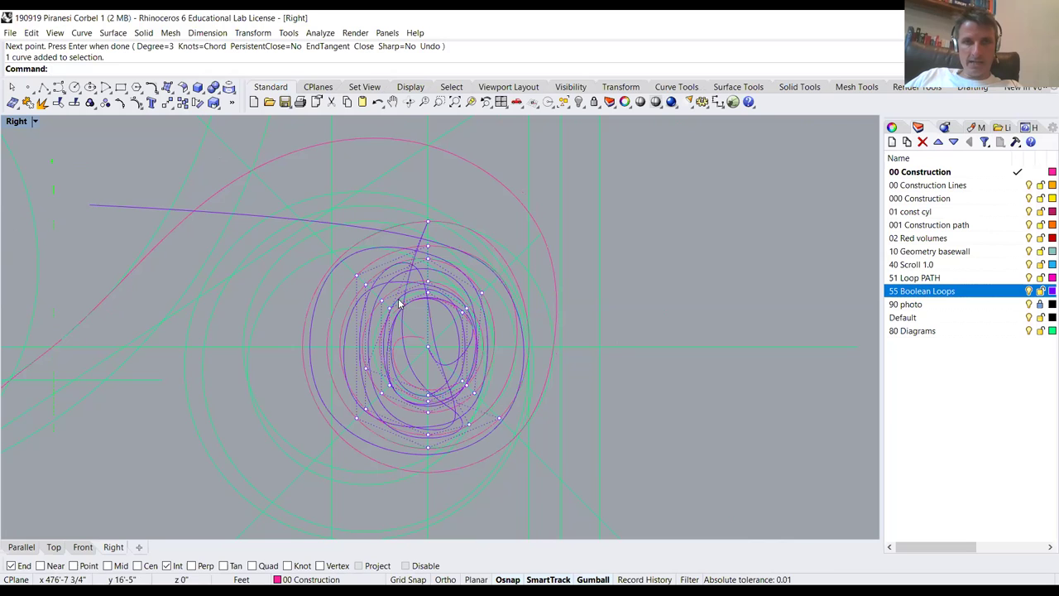
pyautogui.scroll(2, 413, 336)
pyautogui.scroll(-1, 453, 374)
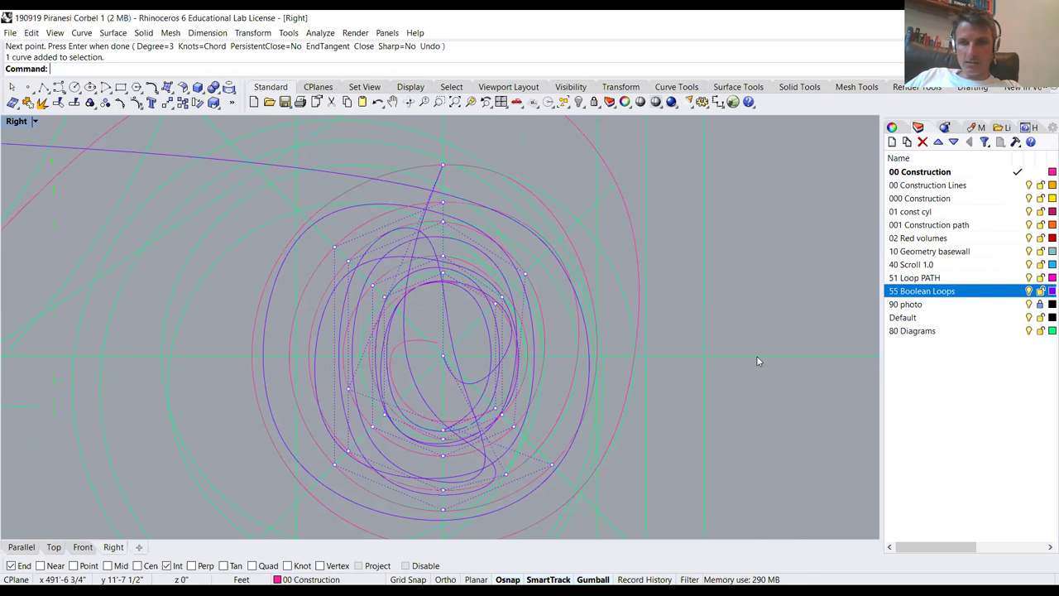
pyautogui.scroll(-6, 551, 341)
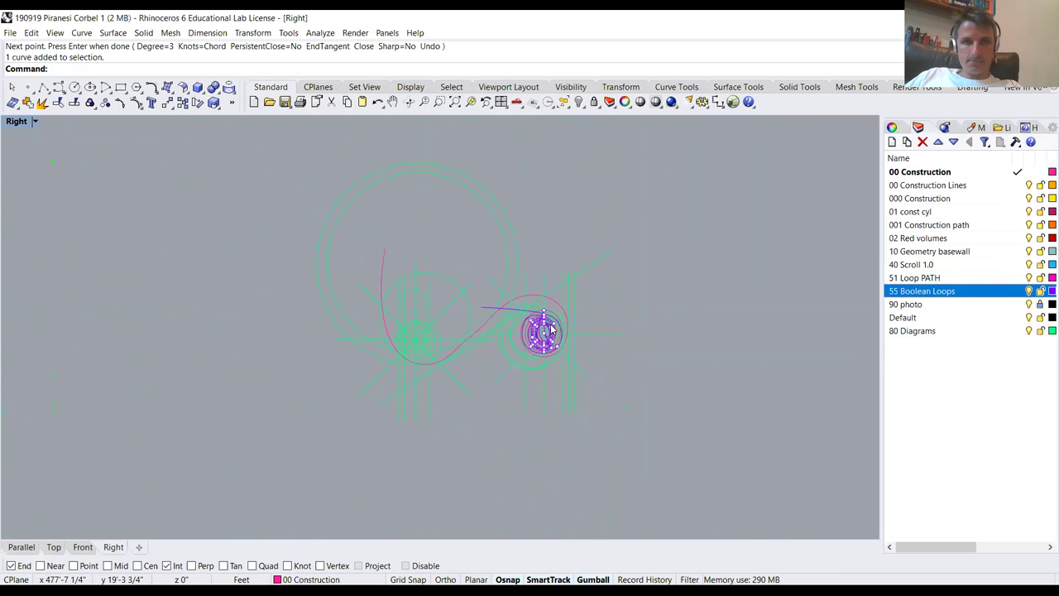
pyautogui.scroll(5, 524, 330)
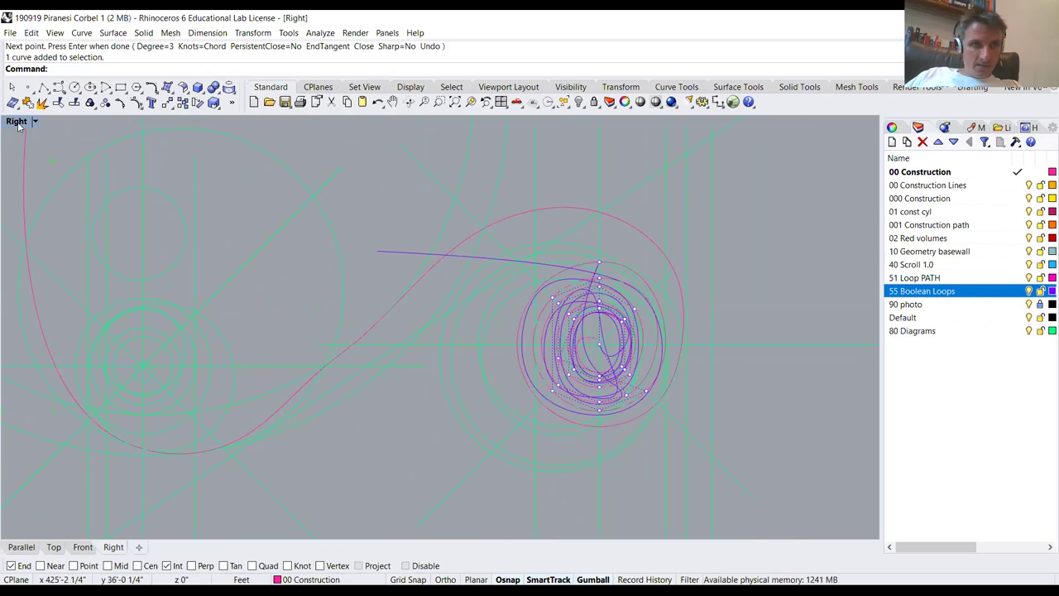
# Switch from the Right view to a maximized Parallel view and zoom to the extents of the model
pyautogui.doubleClick(16, 122)
pyautogui.click(396, 223)
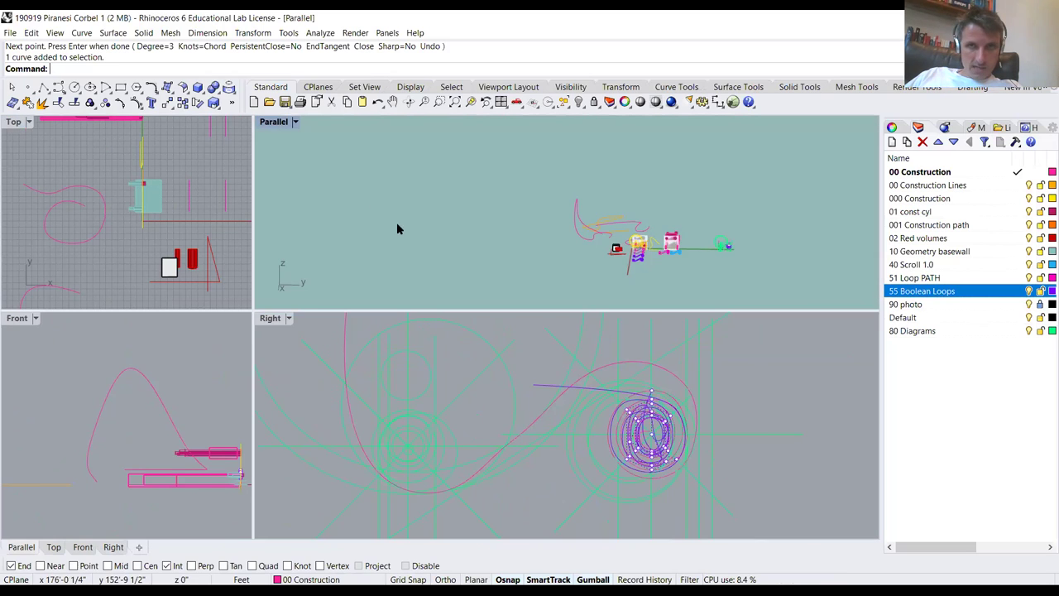
pyautogui.hotkey('ctrl', 'm')
pyautogui.moveTo(451, 342); pyautogui.dragTo(464, 293, button='right')
pyautogui.scroll(3, 473, 300)
pyautogui.write('z')
pyautogui.press('Return')
pyautogui.write('e')
pyautogui.press('Return')
# Try to zoom the Parallel view to the selected objects
pyautogui.write('z')
pyautogui.press('Return')
pyautogui.write('s')
pyautogui.press('Return')
pyautogui.write('z')
pyautogui.press('Return')
pyautogui.write('s')
pyautogui.press('Return')
# Select the interpolated scroll curve among the green construction circles and zoom the Parallel view to it
pyautogui.scroll(5, 472, 501)
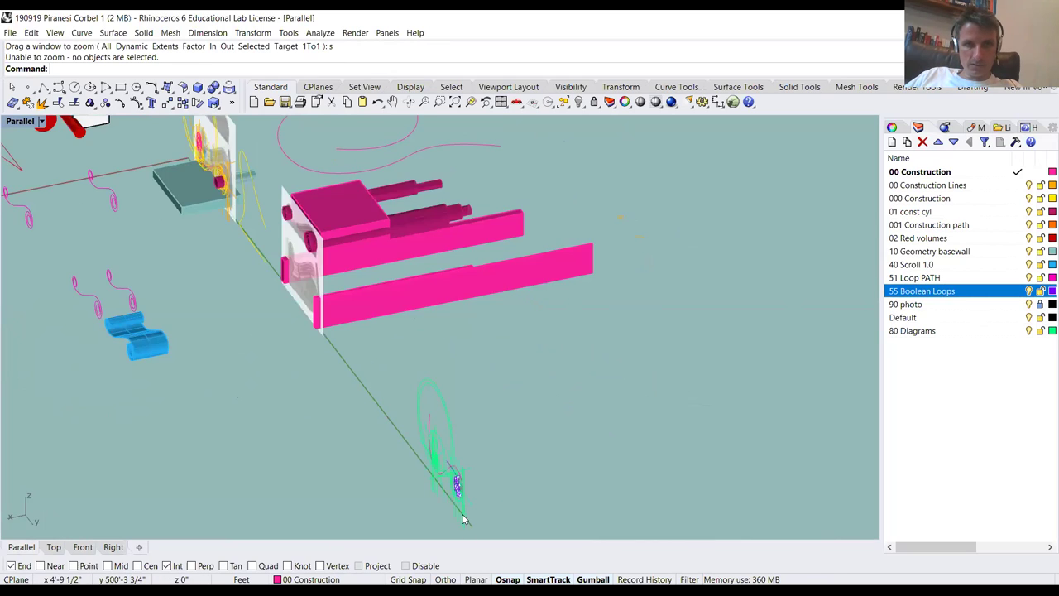
pyautogui.click(456, 441)
pyautogui.write('z')
pyautogui.press('Return')
pyautogui.write('s')
pyautogui.press('Return')
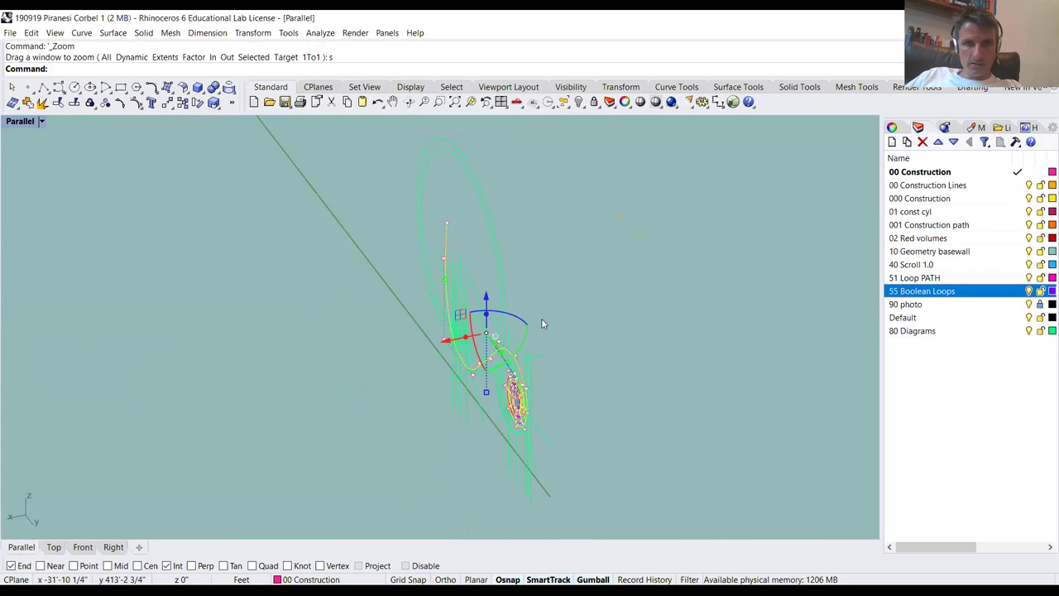
# Copy the interpolated pink scroll curve straight out of the construction circles into the open space beside them
pyautogui.press('Return')
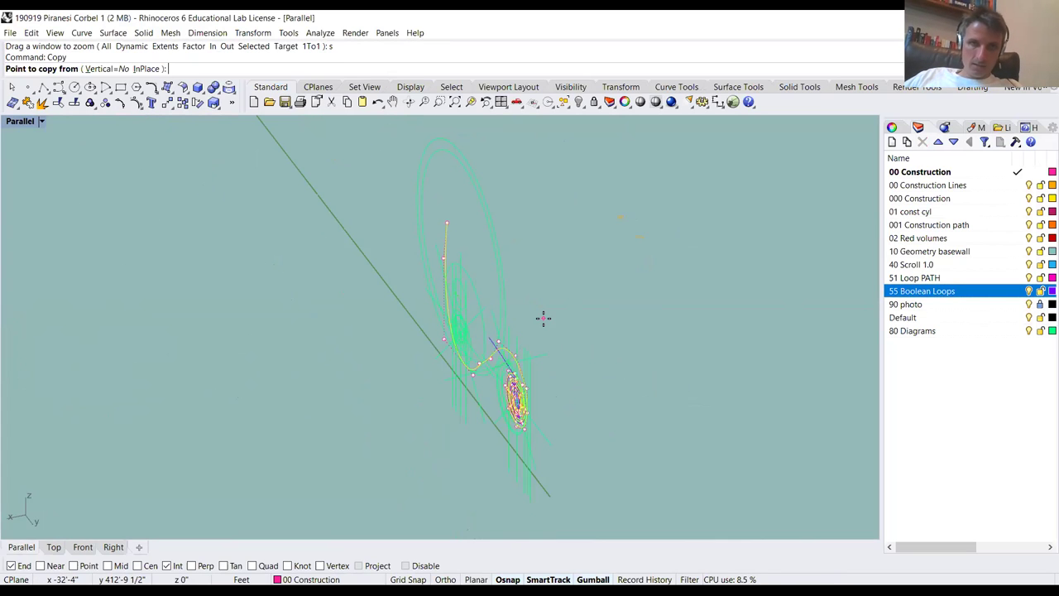
pyautogui.click(573, 307)
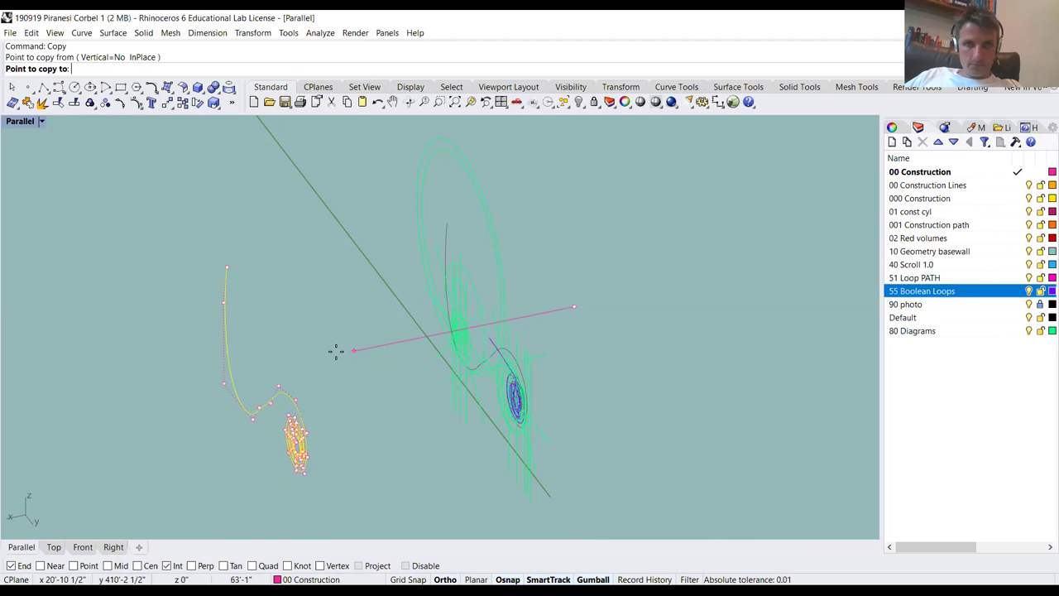
pyautogui.press('F8')
pyautogui.click(288, 362)
pyautogui.press('Return')
pyautogui.press('F8')
# Select the tailed purple spiral on the 55 Boolean Loops layer and duplicate it along the gumball's red axis beside the construction
pyautogui.scroll(3, 478, 340)
pyautogui.click(477, 333)
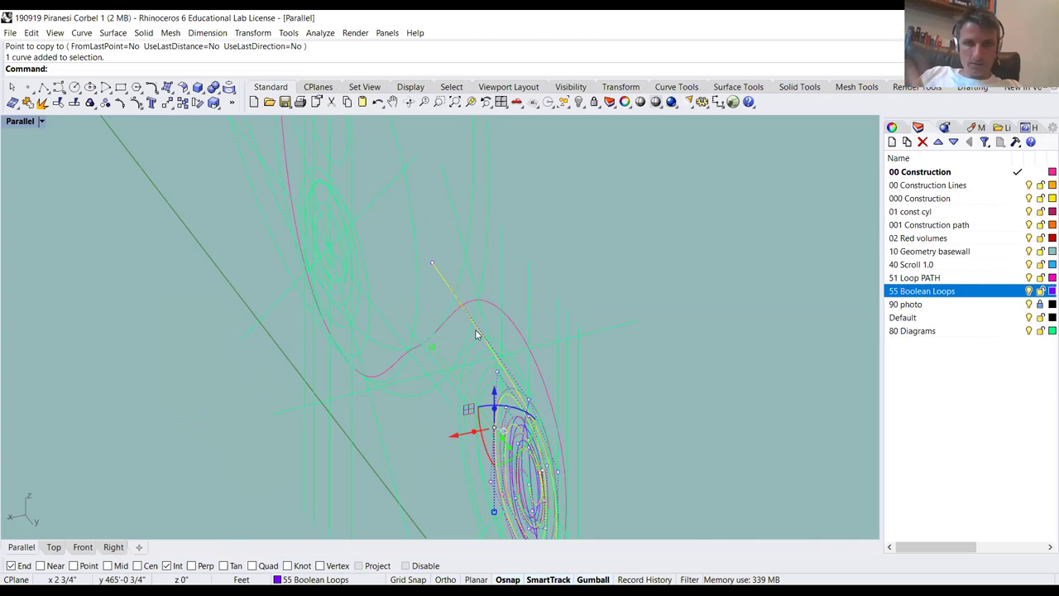
pyautogui.scroll(-5, 484, 372)
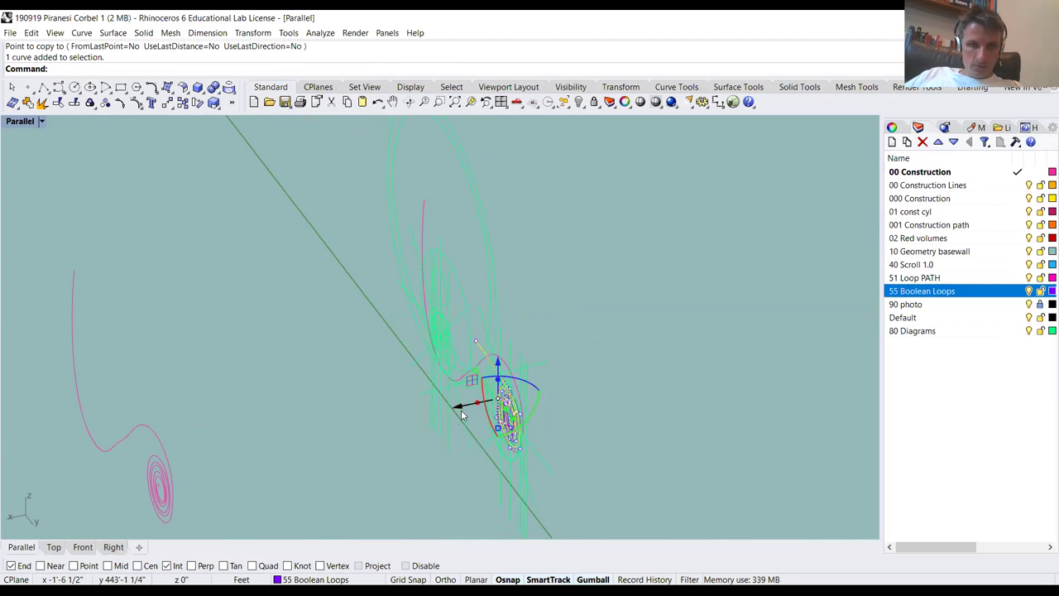
pyautogui.moveTo(461, 409); pyautogui.dragTo(228, 451)
pyautogui.click(402, 477)
# Try to pick the second purple spiral among the overlapping curves and duplicate it out along the red axis
pyautogui.scroll(10, 508, 390)
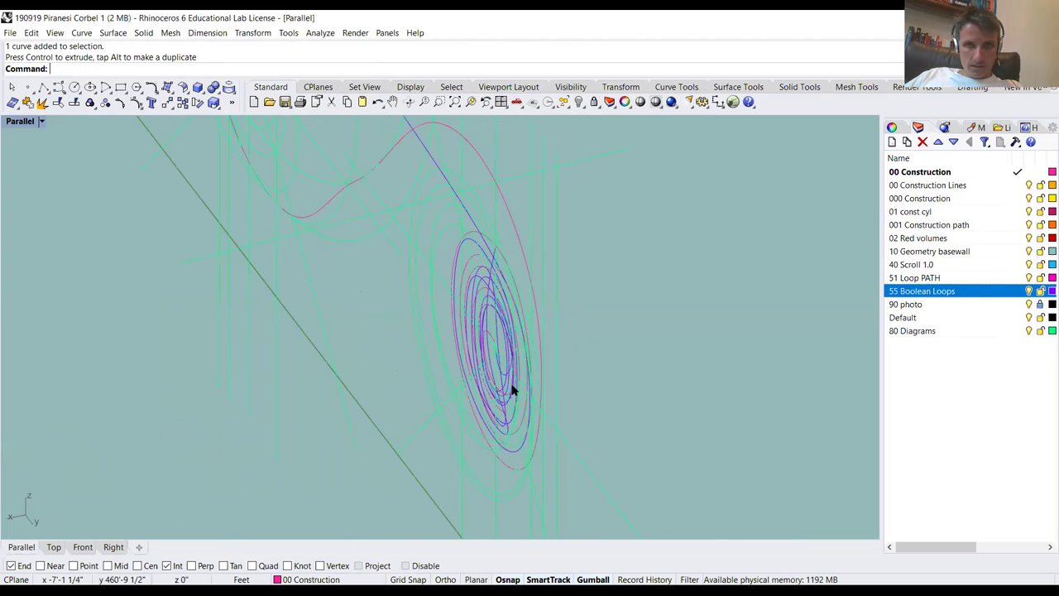
pyautogui.click(477, 268)
pyautogui.scroll(-8, 487, 280)
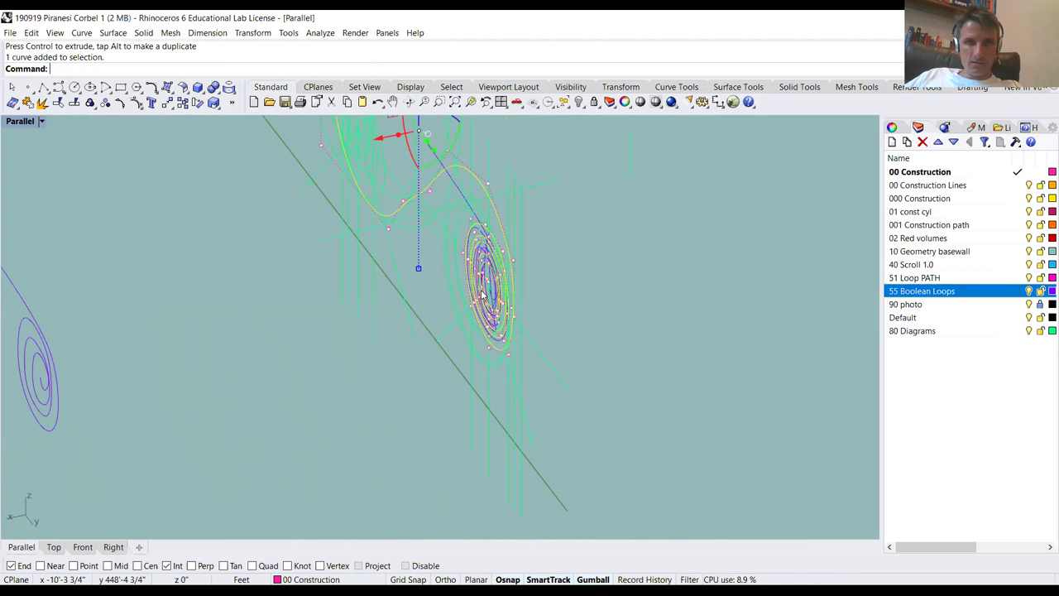
pyautogui.scroll(10, 494, 271)
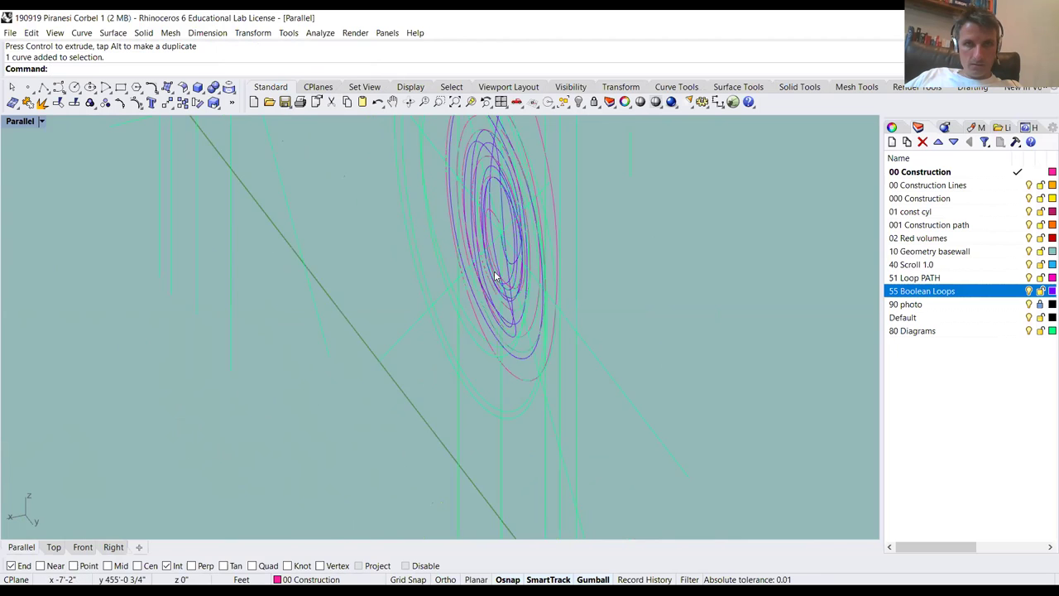
pyautogui.scroll(-10, 574, 216)
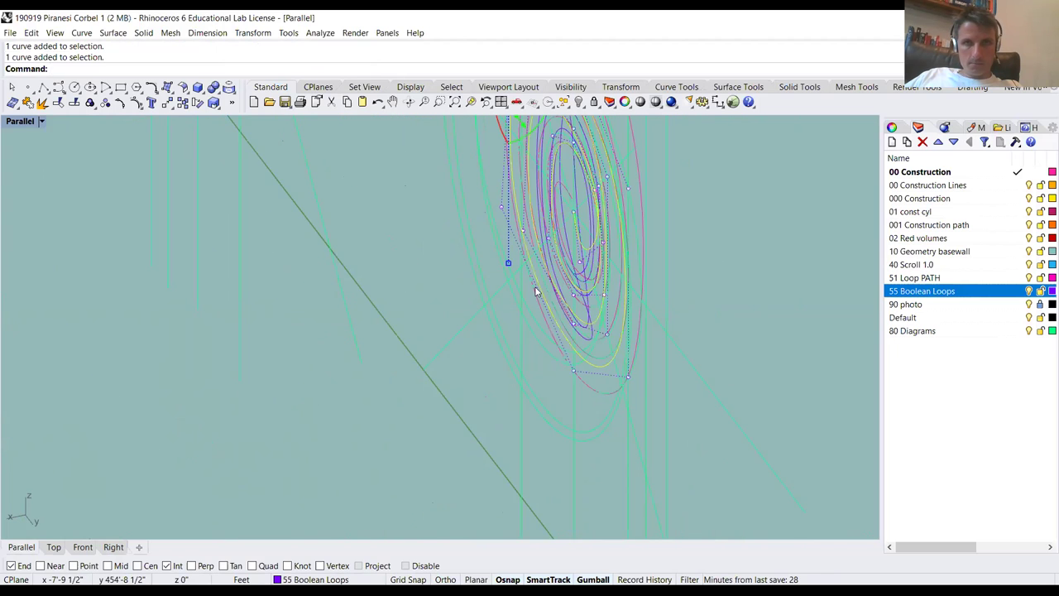
pyautogui.moveTo(492, 232); pyautogui.dragTo(166, 260)
pyautogui.press('Escape')
# Select the smaller inner purple spiral and duplicate it along the gumball's red axis into the open space
pyautogui.scroll(5, 563, 334)
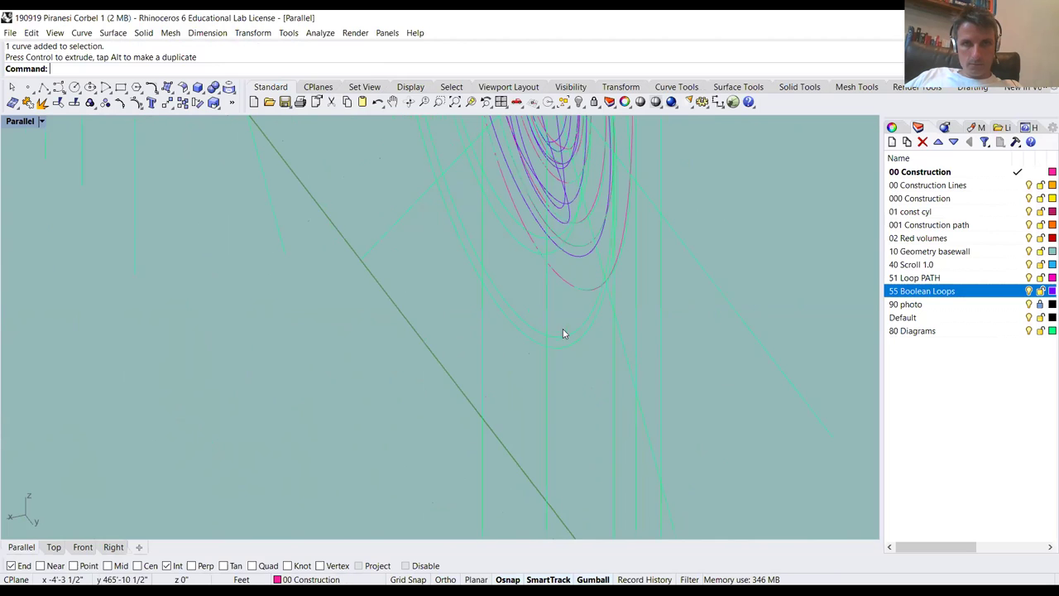
pyautogui.click(570, 210)
pyautogui.scroll(-5, 477, 263)
pyautogui.press('alt')
pyautogui.moveTo(494, 240); pyautogui.dragTo(169, 274)
pyautogui.press('Escape')
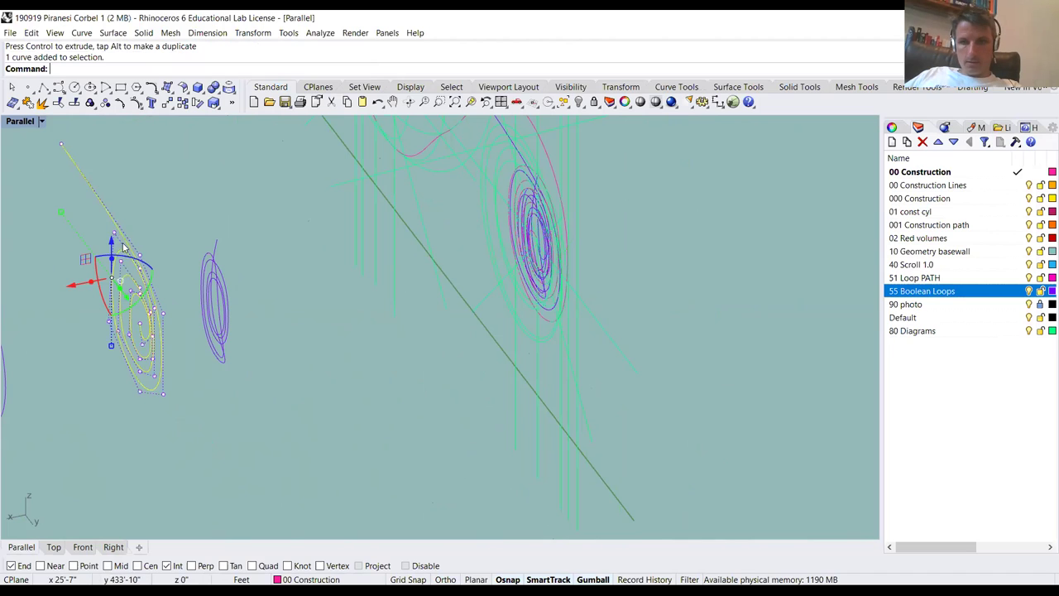
# Delete the redundant second duplicate of the tailed purple spiral
pyautogui.press('Delete')
pyautogui.scroll(-3, 300, 260)
pyautogui.moveTo(238, 323); pyautogui.dragTo(430, 281, button='right')
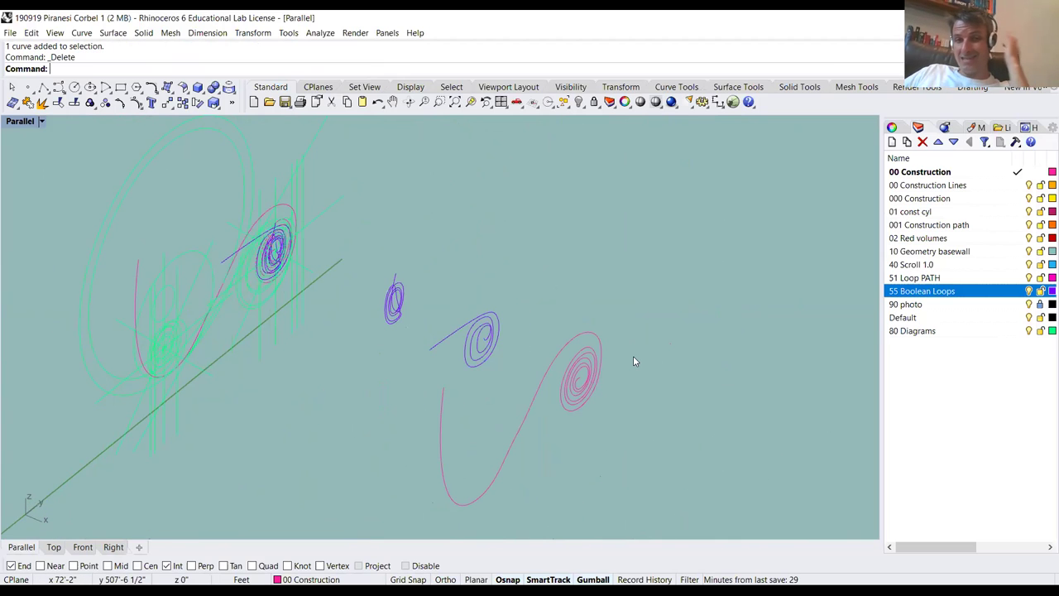
# Select the green guide lines crossing the original spiral's center and duplicate them onto the copied pink scroll
pyautogui.click(332, 200)
pyautogui.scroll(3, 275, 186)
pyautogui.click(275, 183)
pyautogui.click(239, 219)
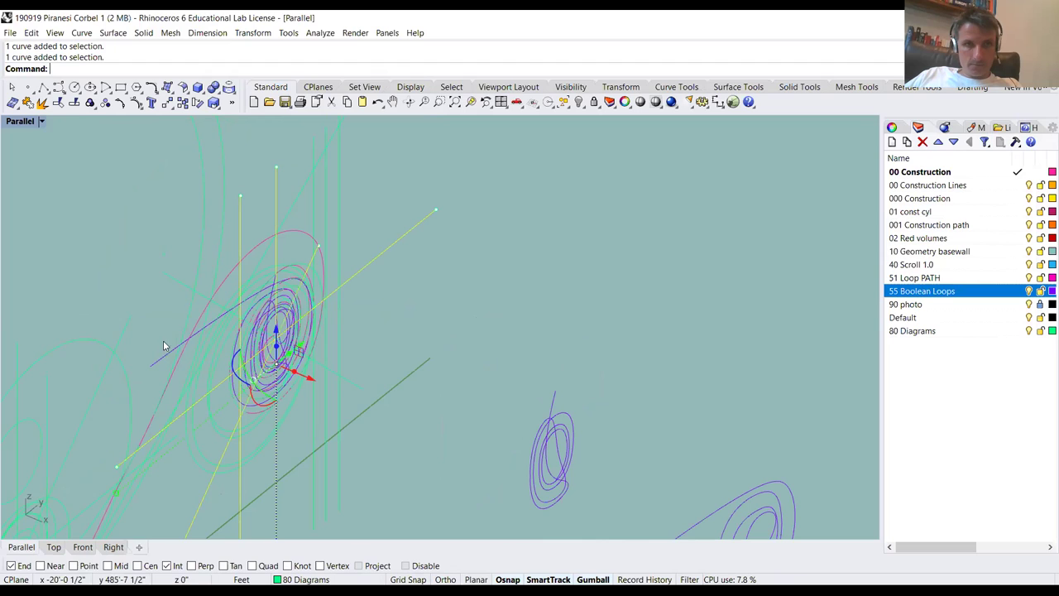
pyautogui.click(175, 273)
pyautogui.click(301, 195)
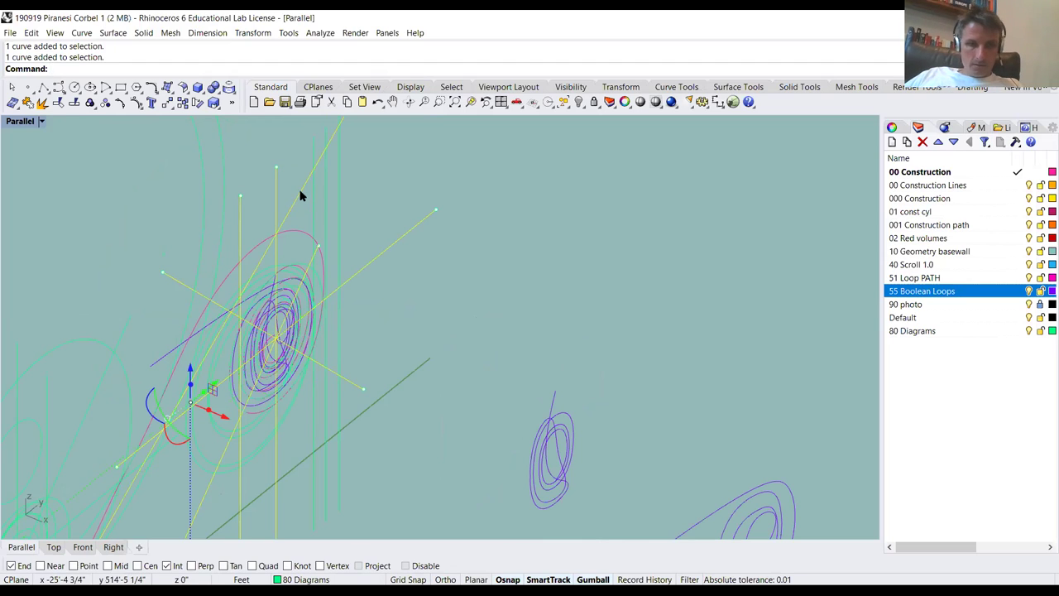
pyautogui.moveTo(290, 340); pyautogui.dragTo(590, 426)
pyautogui.scroll(-3, 471, 422)
pyautogui.scroll(-1, 497, 373)
pyautogui.press('Escape')
# Select the copied pink scroll with its green guide lines and duplicate the set farther away along the gumball axis
pyautogui.scroll(8, 571, 463)
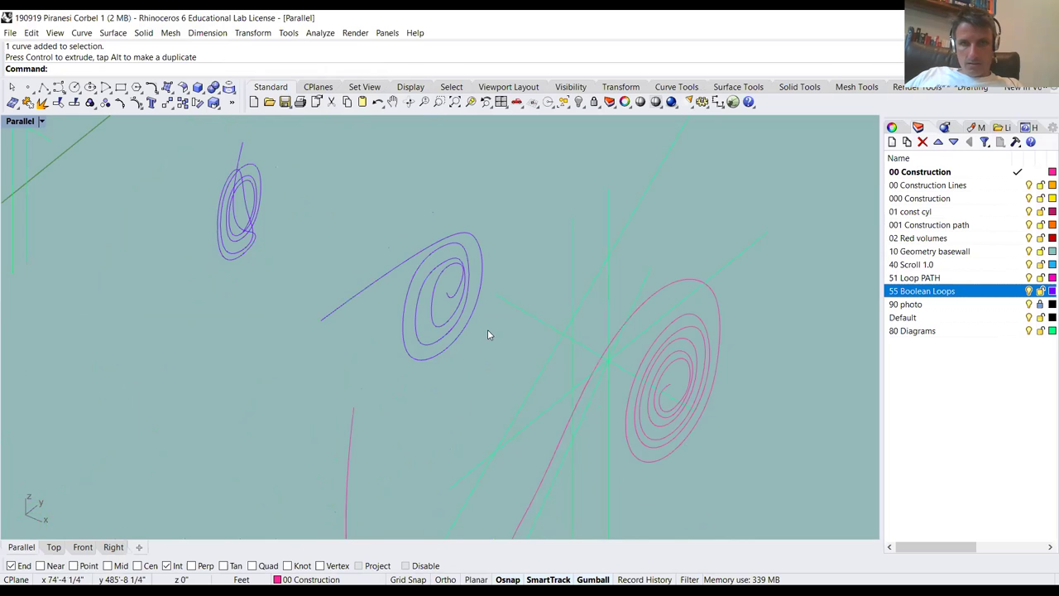
pyautogui.moveTo(666, 380)
pyautogui.mouseDown(button='right')
pyautogui.moveTo(588, 350)
pyautogui.moveTo(570, 331)
pyautogui.moveTo(647, 374)
pyautogui.moveTo(669, 373)
pyautogui.moveTo(615, 373)
pyautogui.moveTo(647, 385)
pyautogui.mouseUp(button='right')
pyautogui.moveTo(623, 291); pyautogui.dragTo(461, 503)
pyautogui.scroll(-5, 331, 426)
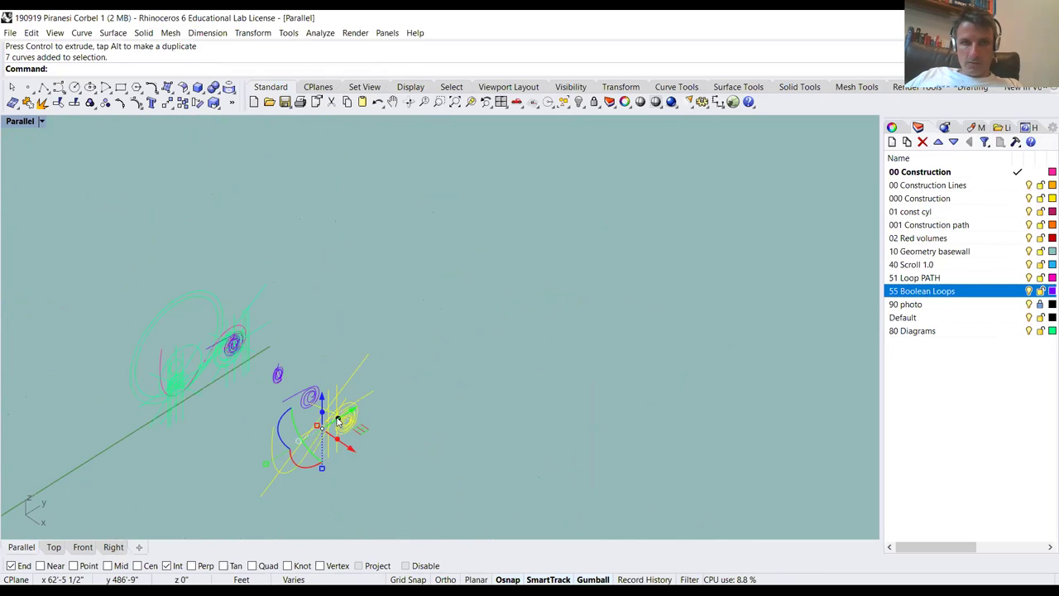
pyautogui.moveTo(346, 423); pyautogui.dragTo(628, 328)
pyautogui.press('alt')
pyautogui.moveTo(629, 329); pyautogui.dragTo(568, 301, button='right')
pyautogui.scroll(4, 546, 314)
# Show the new scroll copy's control points and pull one on the spiral's upper outer turn slightly inward
pyautogui.scroll(5, 534, 363)
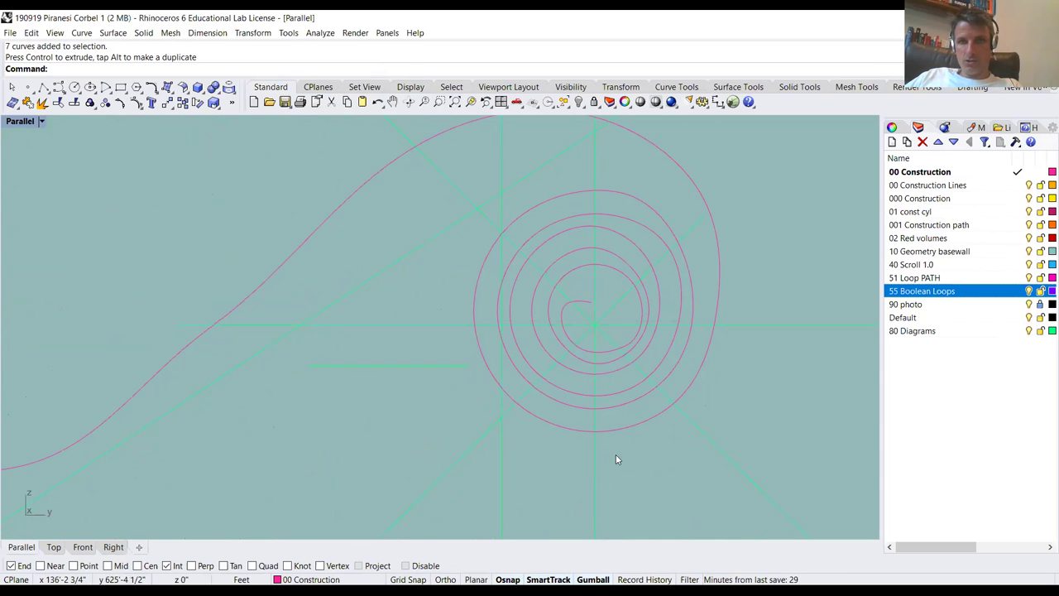
pyautogui.scroll(3, 599, 302)
pyautogui.scroll(-2, 560, 300)
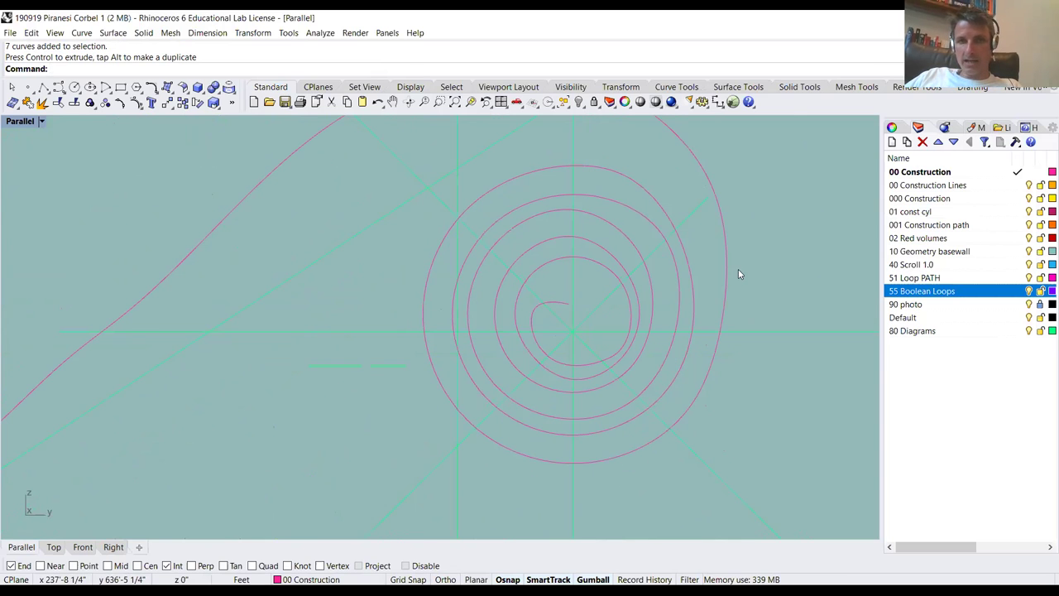
pyautogui.click(641, 211)
pyautogui.scroll(2, 668, 236)
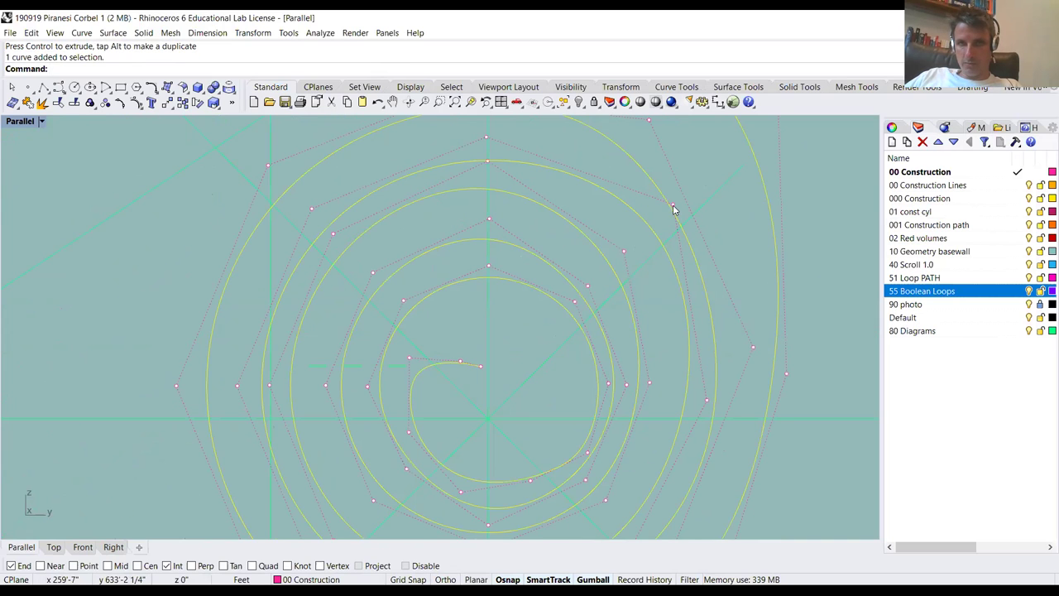
pyautogui.click(672, 206)
pyautogui.scroll(-3, 659, 218)
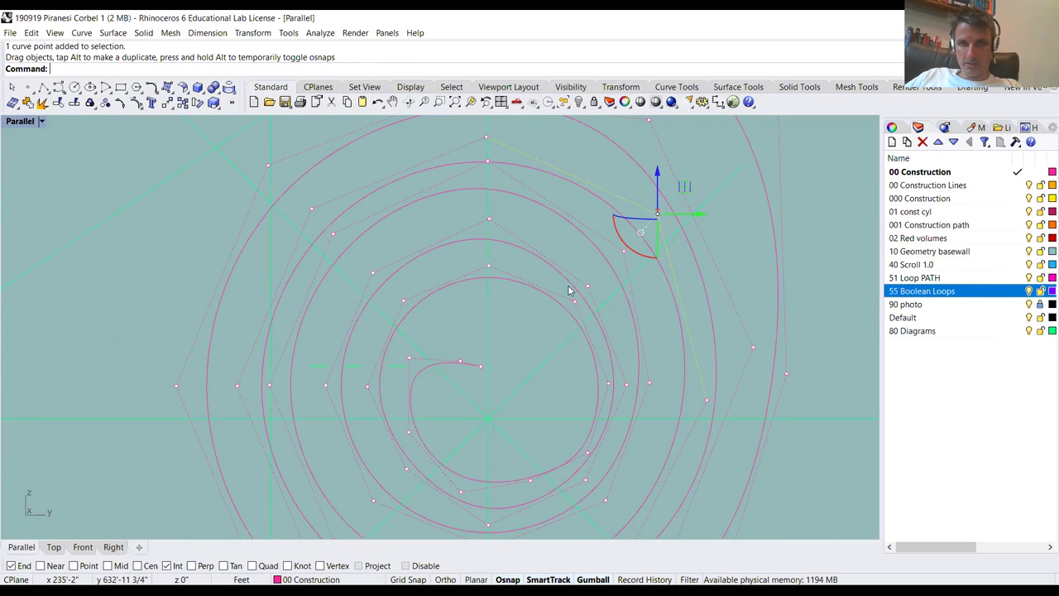
pyautogui.press('Escape')
pyautogui.scroll(-3, 537, 335)
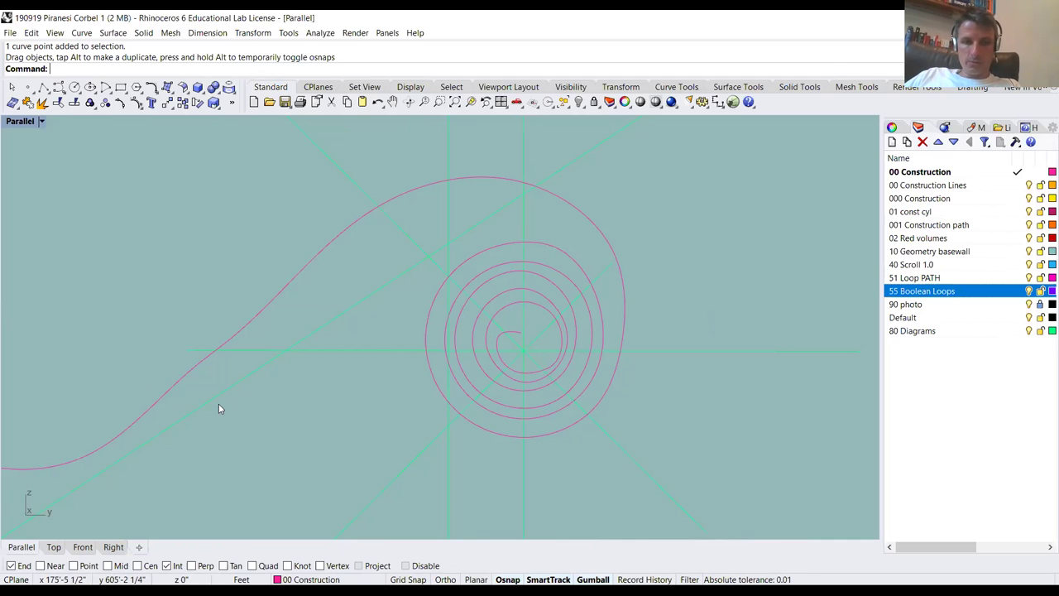
# Draw a large rectangle around the copied scroll's spiral in the Parallel view
pyautogui.write('re')
pyautogui.press('Return')
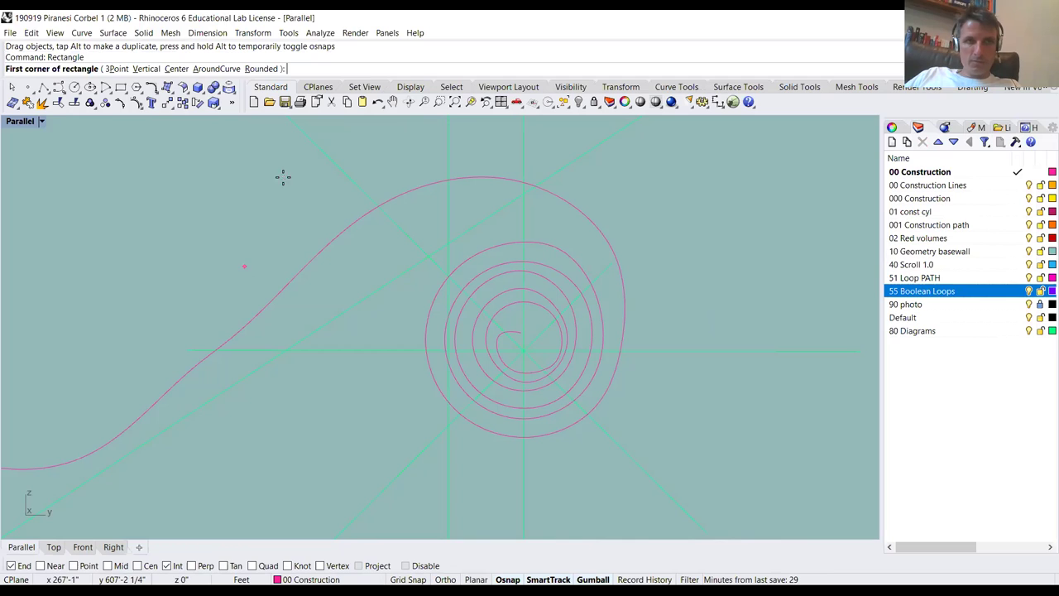
pyautogui.click(223, 157)
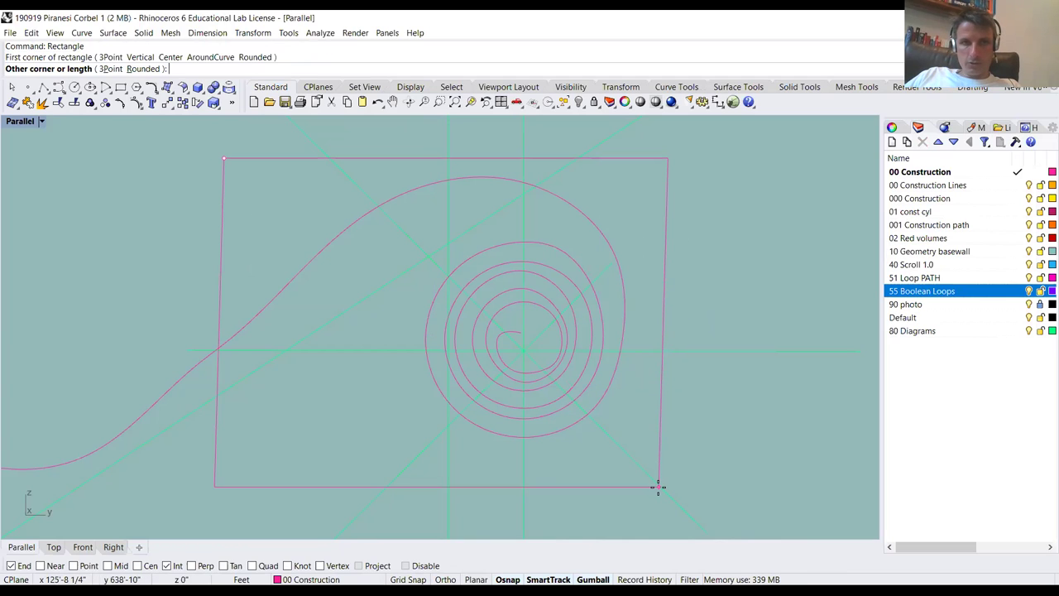
pyautogui.scroll(2, 487, 289)
pyautogui.click(716, 519)
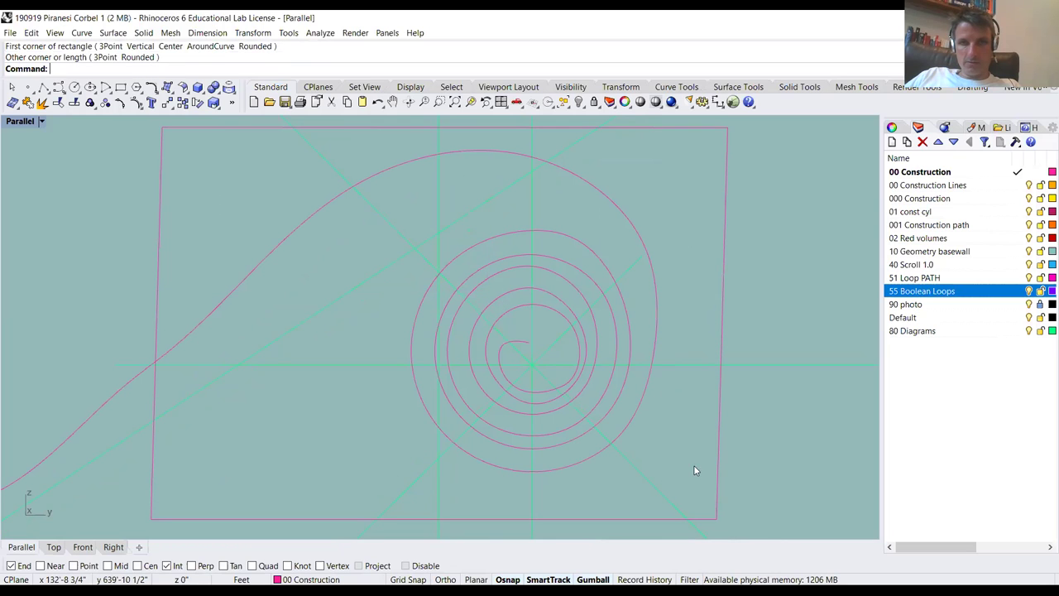
# Draw a small rectangle around the inner end of the spiral in the Parallel view
pyautogui.press('Return')
pyautogui.scroll(3, 528, 352)
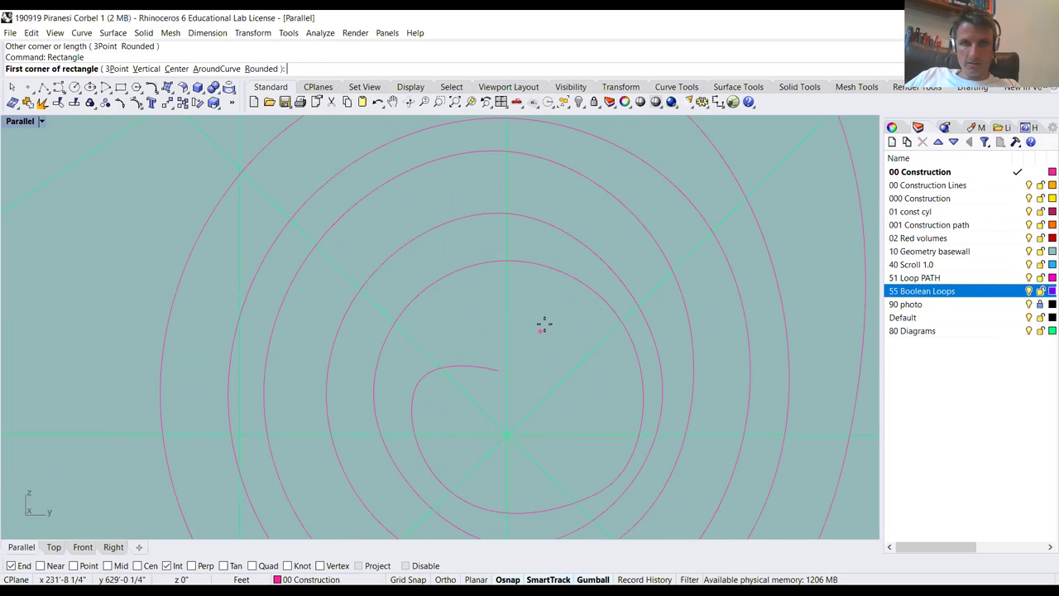
pyautogui.click(543, 323)
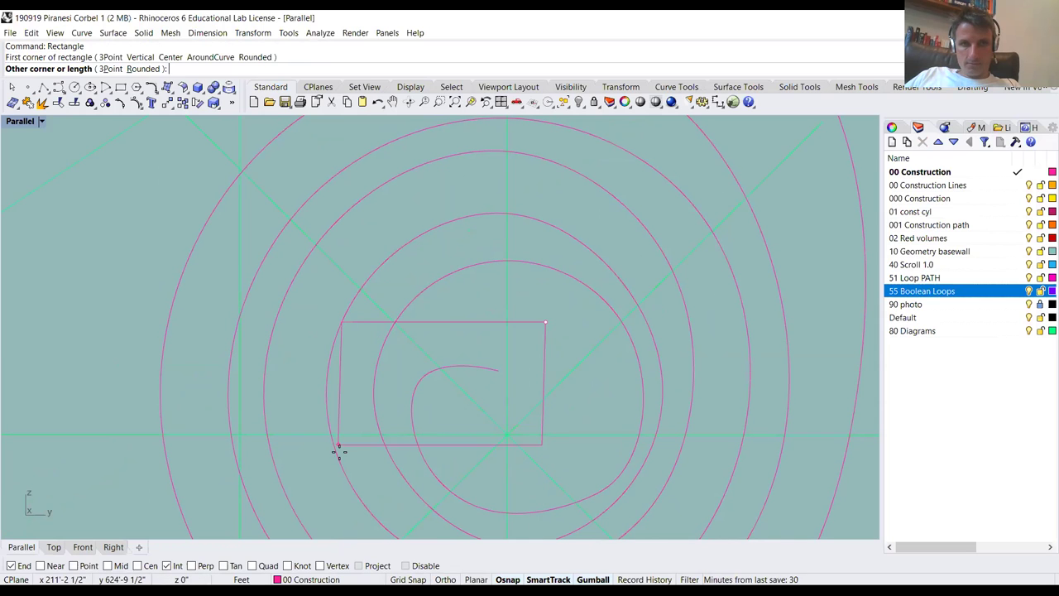
pyautogui.scroll(-5, 248, 432)
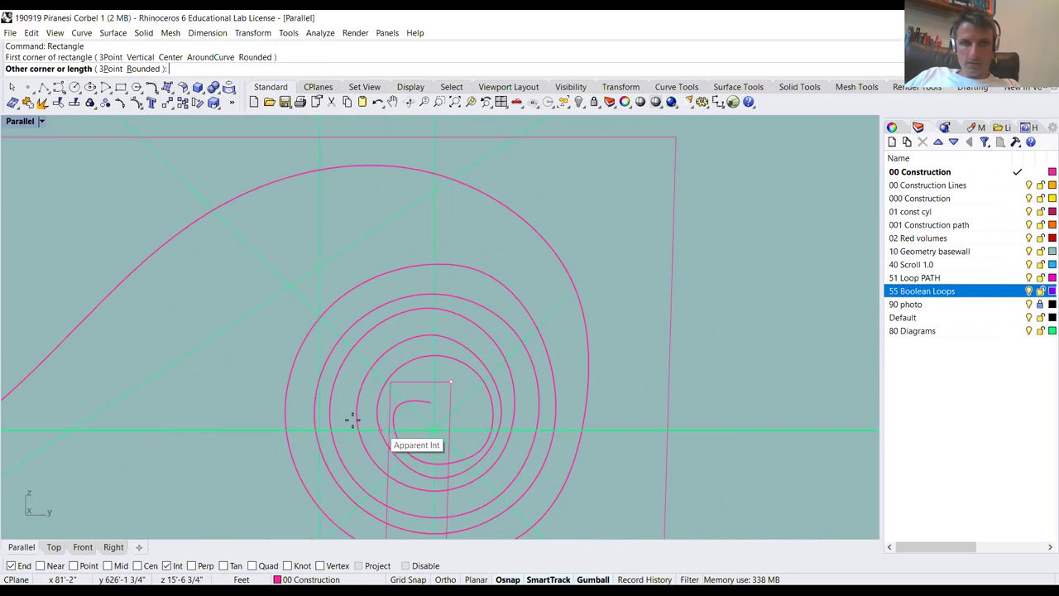
pyautogui.click(366, 437)
# Delete the two rectangles that were drawn in the Parallel view
pyautogui.scroll(3, 368, 438)
pyautogui.scroll(-6, 530, 377)
pyautogui.scroll(-2, 496, 255)
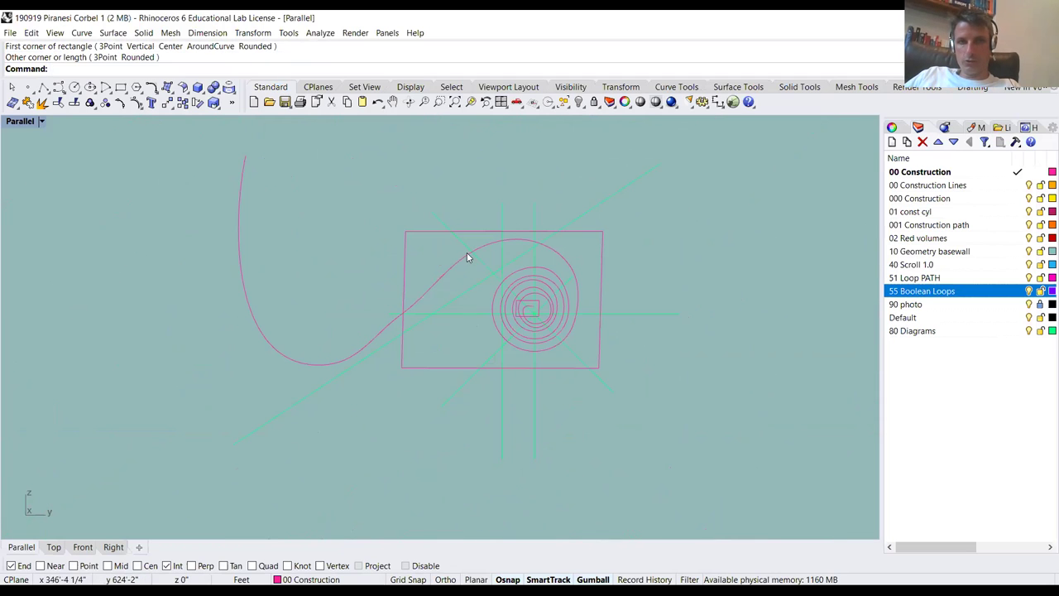
pyautogui.moveTo(542, 285); pyautogui.dragTo(476, 319, button='right')
pyautogui.scroll(-4, 476, 320)
pyautogui.moveTo(394, 410); pyautogui.dragTo(206, 396, button='right')
pyautogui.click(2, 472)
pyautogui.press('Delete')
# Switch from the Parallel view to a maximized Right view framed on the copied scroll with its guide lines
pyautogui.doubleClick(18, 125)
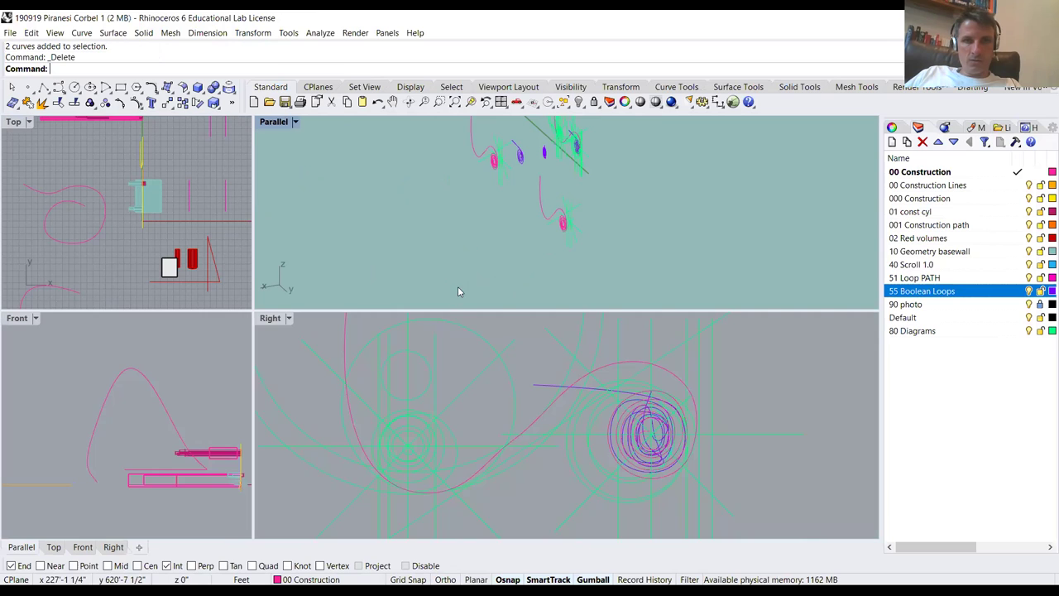
pyautogui.doubleClick(265, 324)
pyautogui.scroll(-6, 404, 397)
pyautogui.scroll(10, 487, 354)
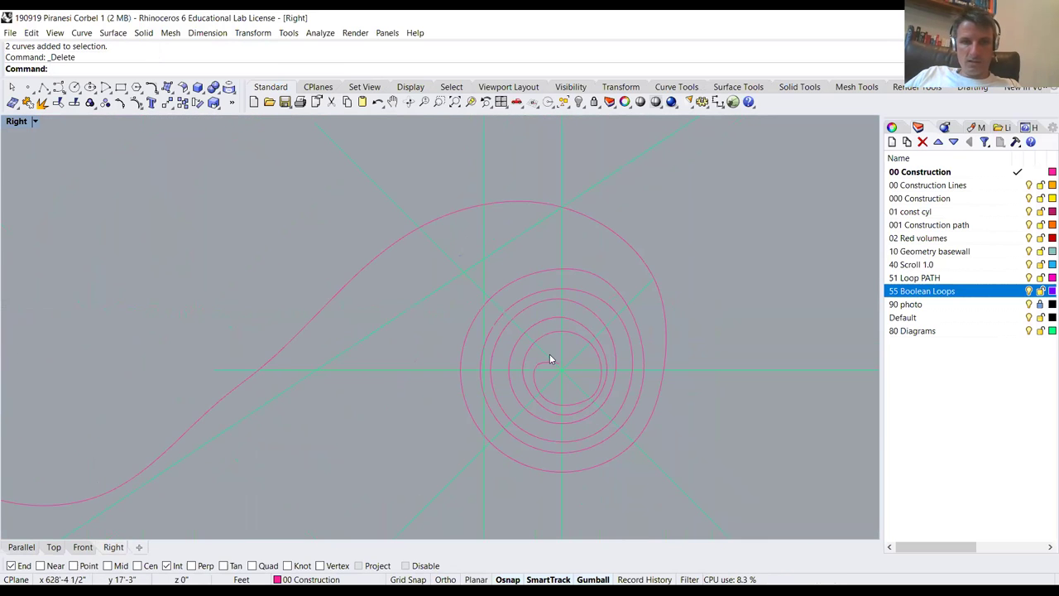
# Draw a large rectangle enclosing the copied scroll's spiral in the Right view
pyautogui.write('re')
pyautogui.press('Return')
pyautogui.scroll(-3, 537, 335)
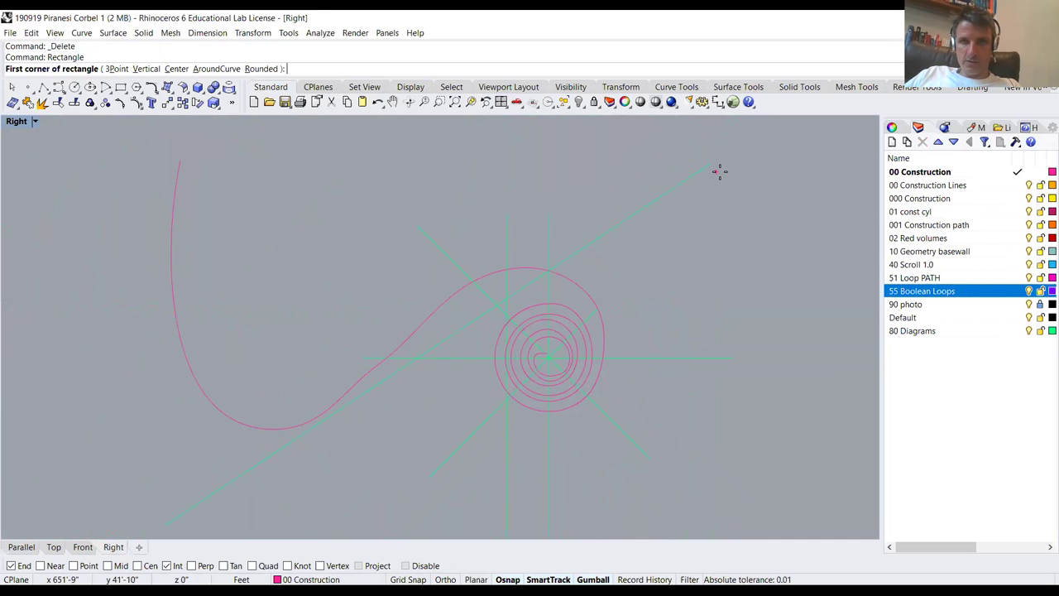
pyautogui.click(755, 143)
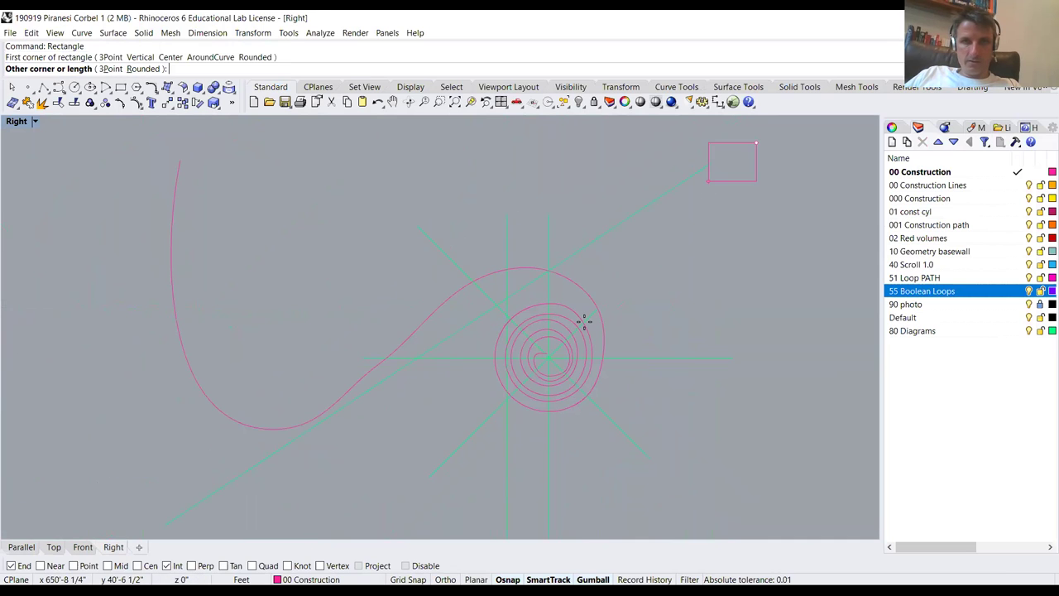
pyautogui.click(387, 419)
# Draw a small rectangle across the innermost turn around the spiral's center in the Right view
pyautogui.scroll(8, 553, 347)
pyautogui.write('re')
pyautogui.press('Return')
pyautogui.scroll(-3, 537, 397)
pyautogui.click(555, 406)
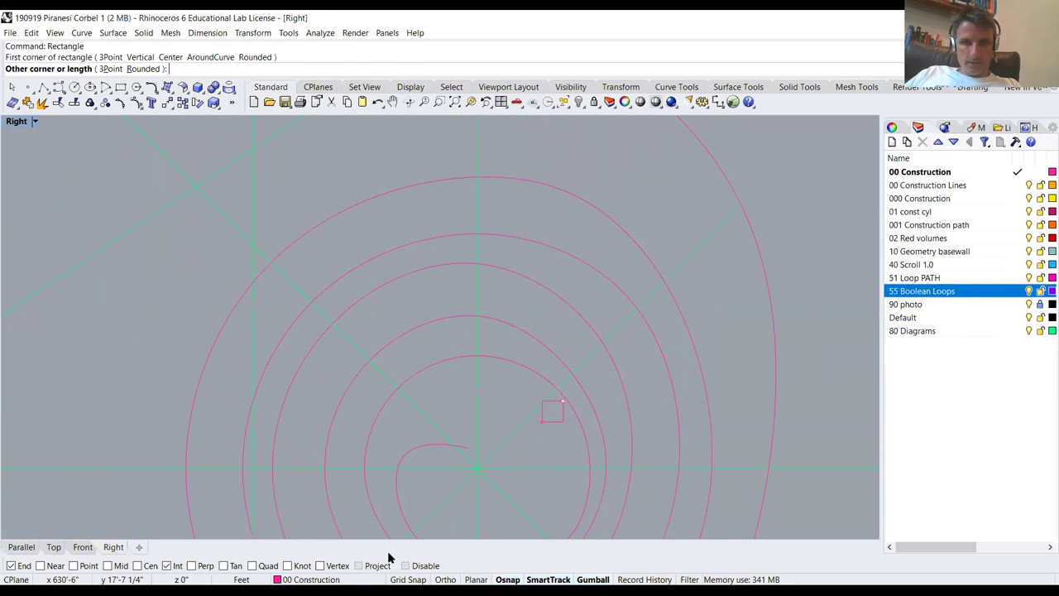
pyautogui.scroll(4, 405, 488)
pyautogui.scroll(4, 403, 505)
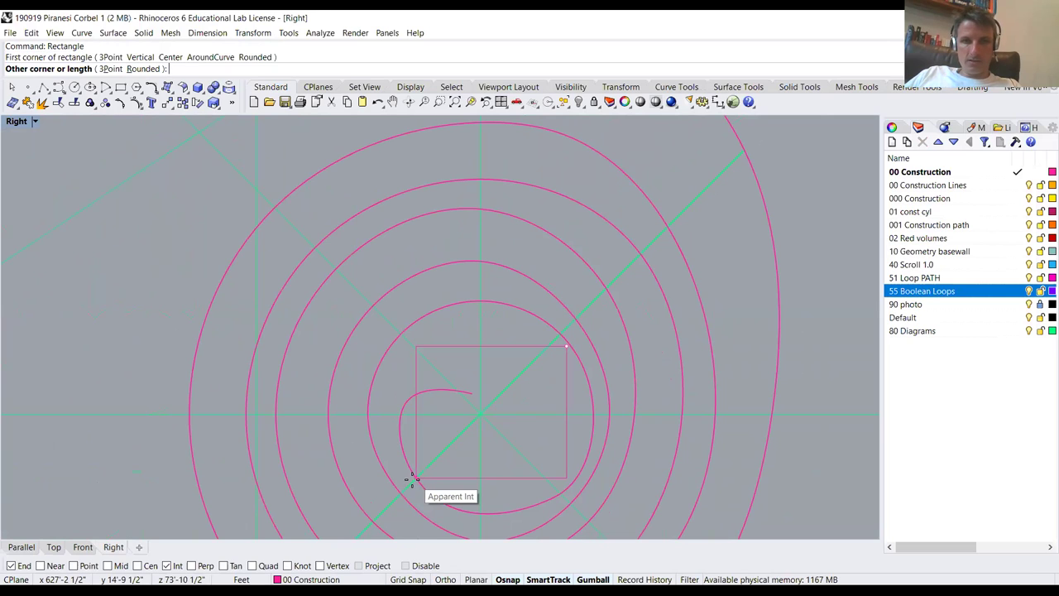
pyautogui.click(412, 480)
# Finish the small rectangle and move it horizontally left until its right edge meets the inner end of the spiral beside the vertical guide line
pyautogui.click(416, 446)
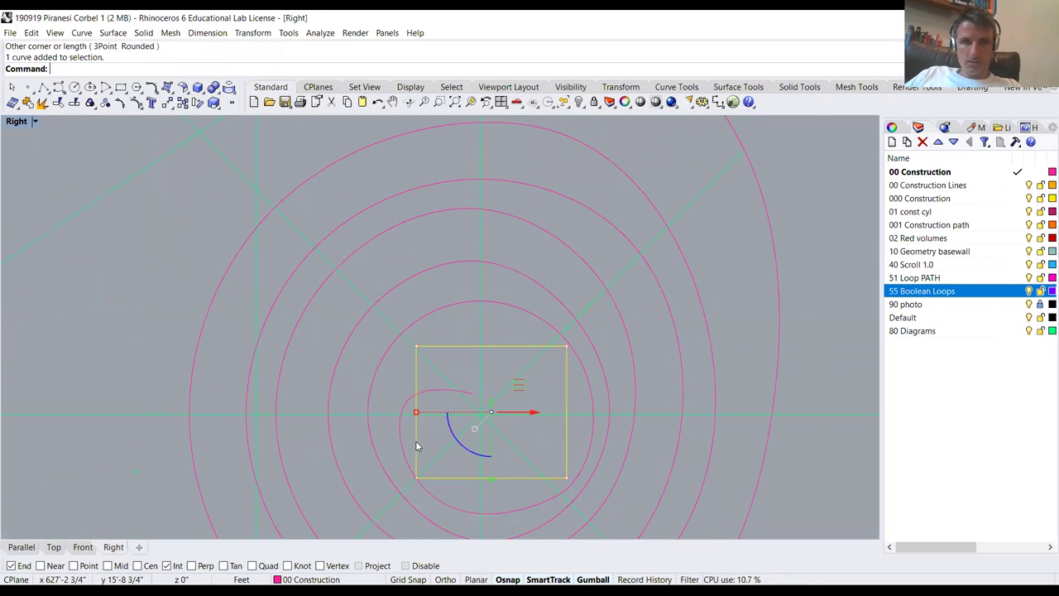
pyautogui.write('Move')
pyautogui.press('Return')
pyautogui.click(540, 437)
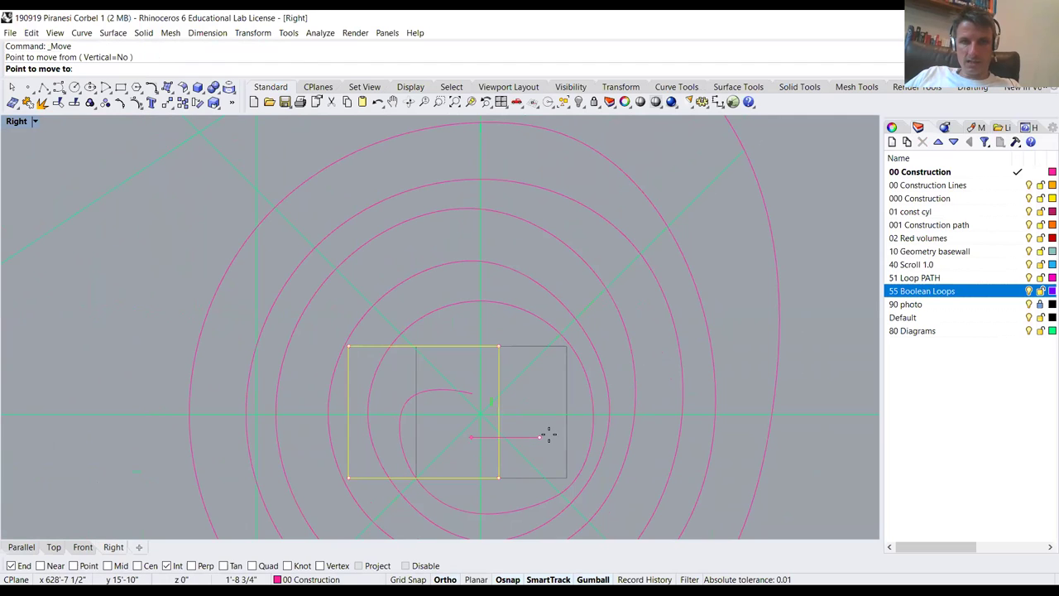
pyautogui.click(449, 437)
pyautogui.click(490, 448)
# Trim off the spiral's innermost end inside the small rectangle, using the rectangle as the cutting object, and delete the rectangle
pyautogui.write('T')
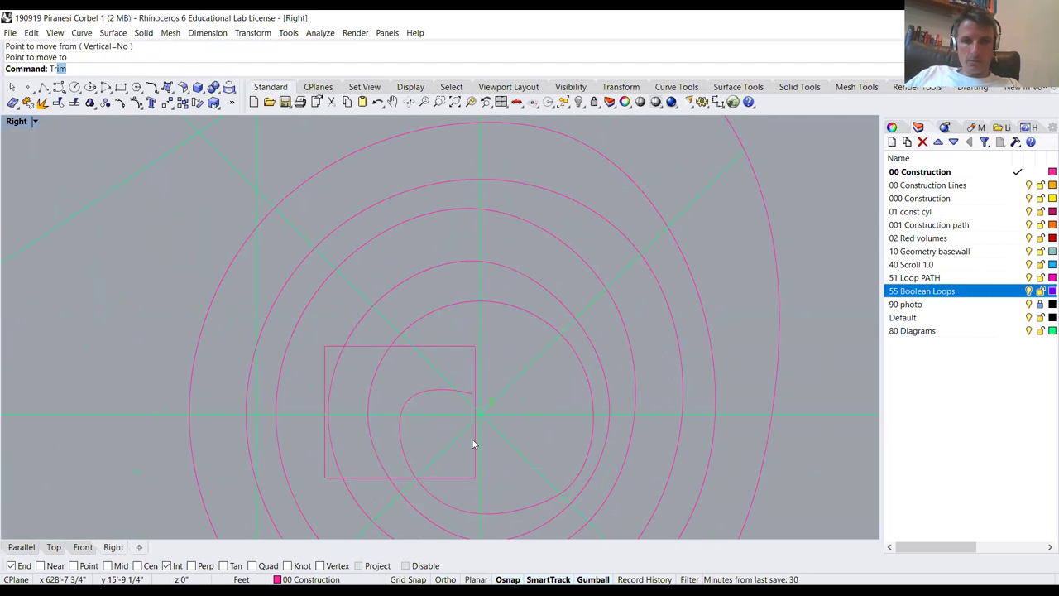
pyautogui.write('rim')
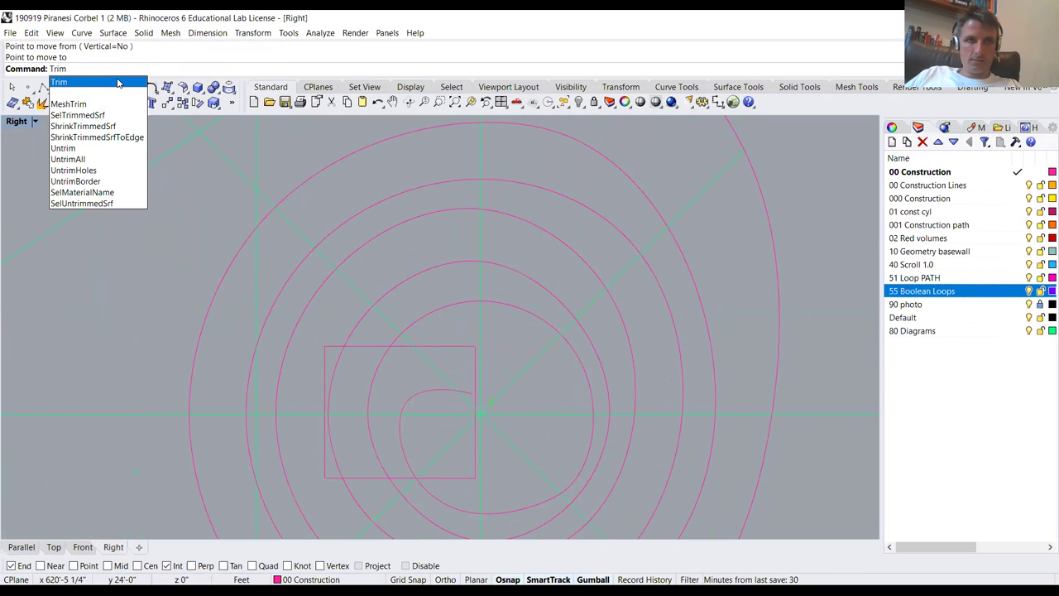
pyautogui.press('Return')
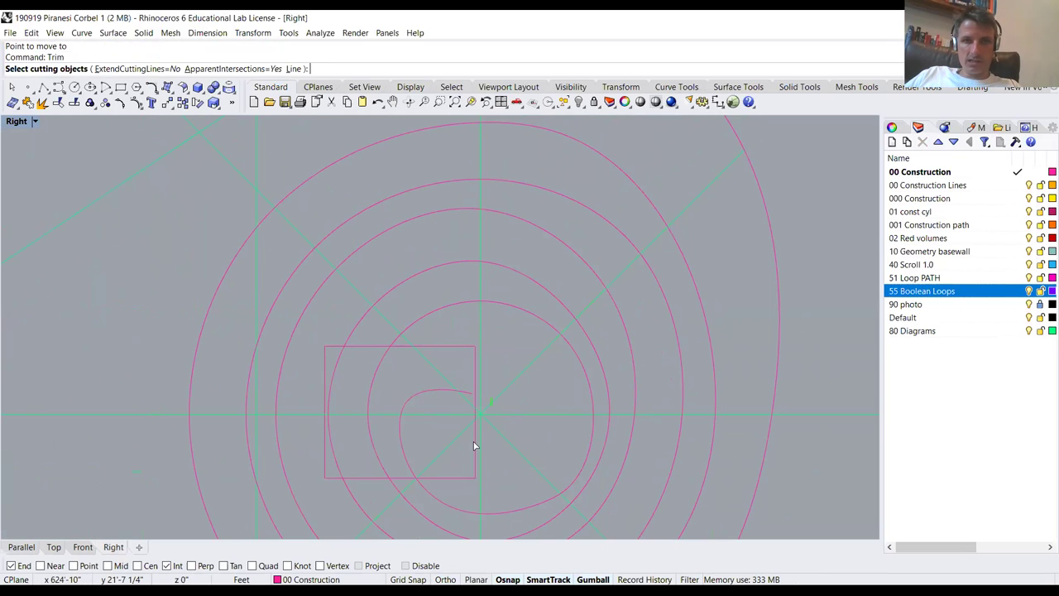
pyautogui.click(458, 347)
pyautogui.press('Return')
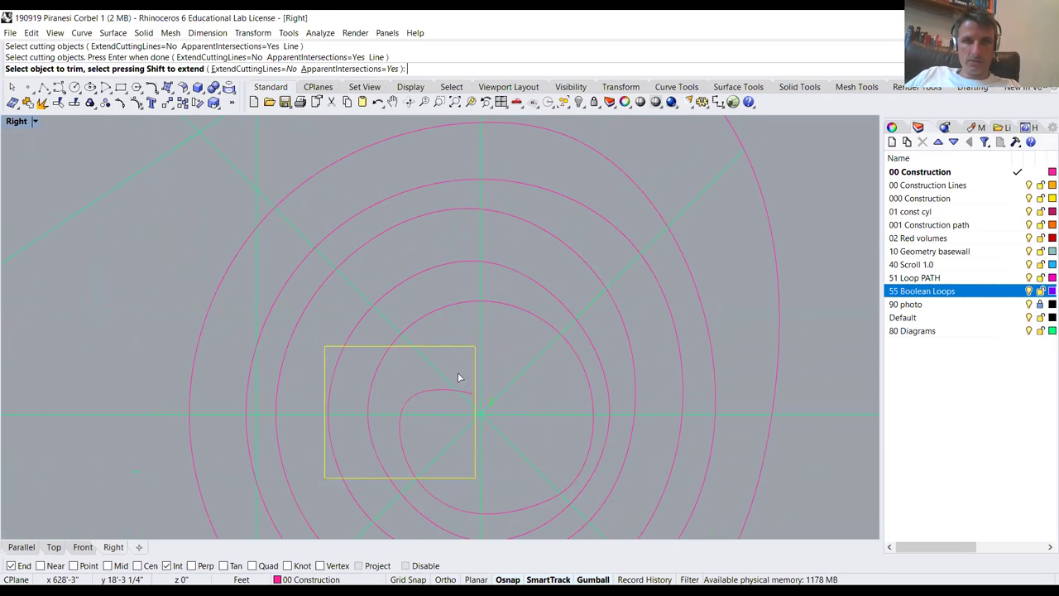
pyautogui.click(408, 404)
pyautogui.press('Return')
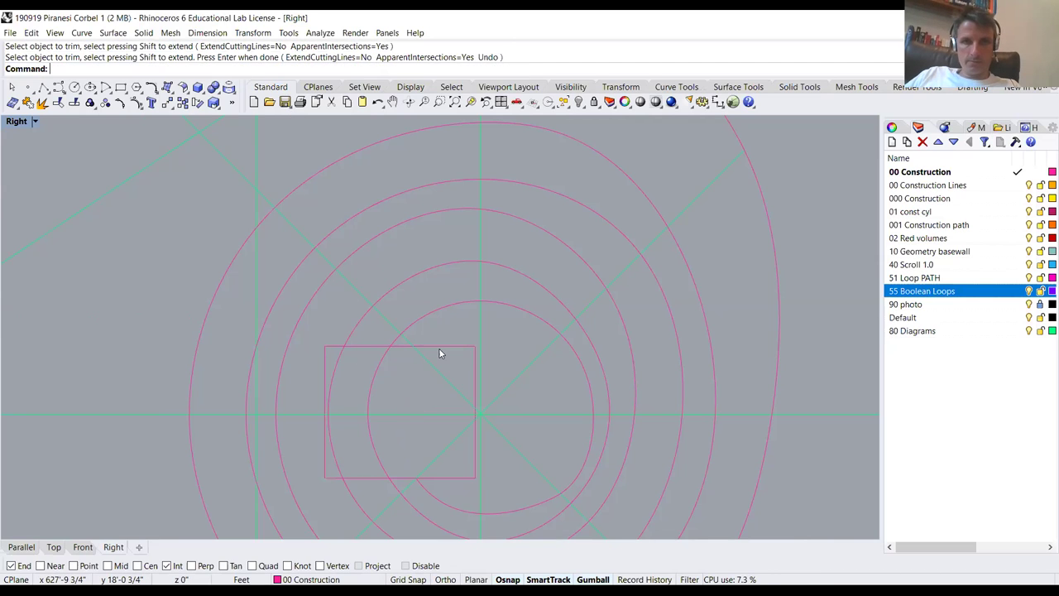
pyautogui.click(447, 345)
pyautogui.press('Delete')
# Trim away the curve's long tail outside the large rectangle, using the rectangle as the cutting object, and delete the rectangle
pyautogui.scroll(-5, 461, 348)
pyautogui.scroll(4, 355, 307)
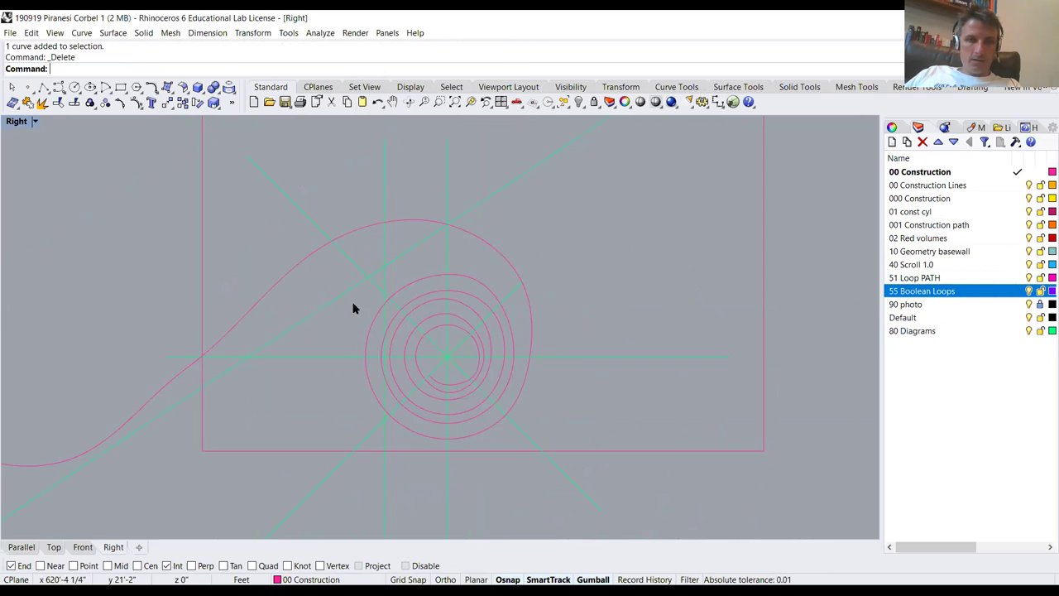
pyautogui.write('trim')
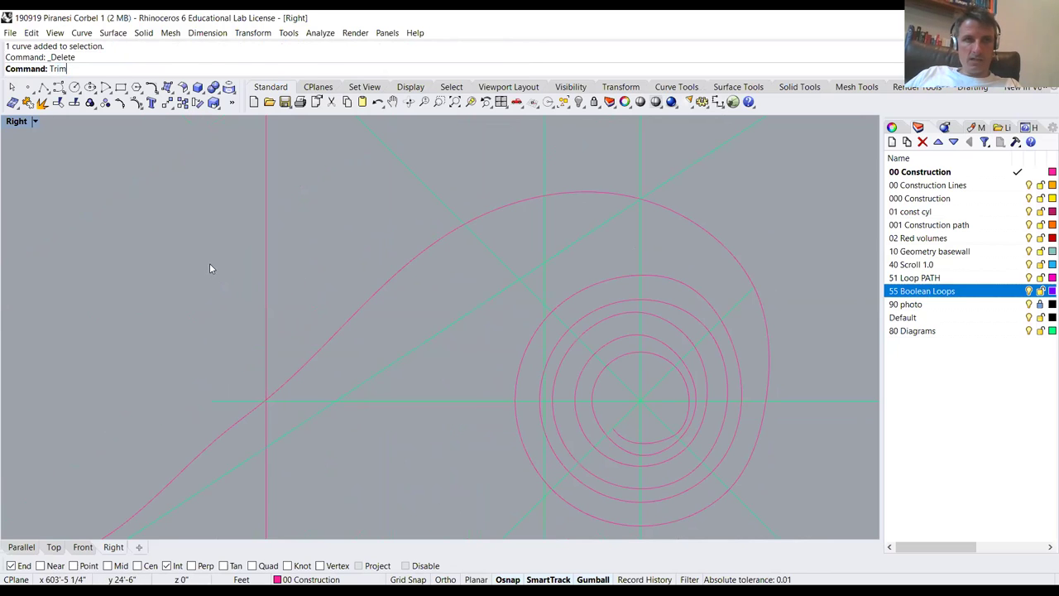
pyautogui.press('Return')
pyautogui.scroll(-2, 226, 273)
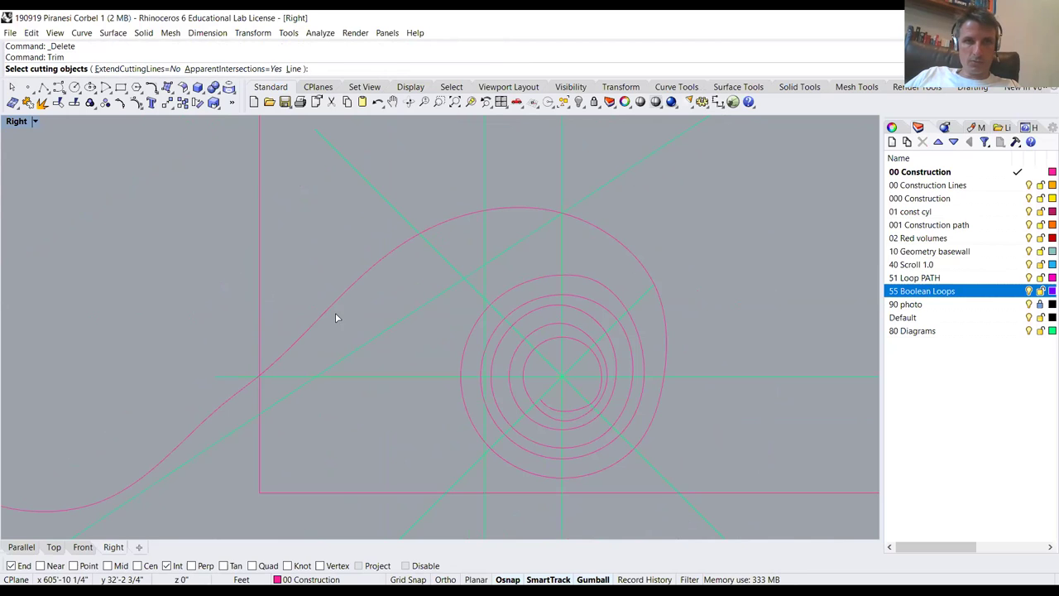
pyautogui.click(260, 322)
pyautogui.press('Return')
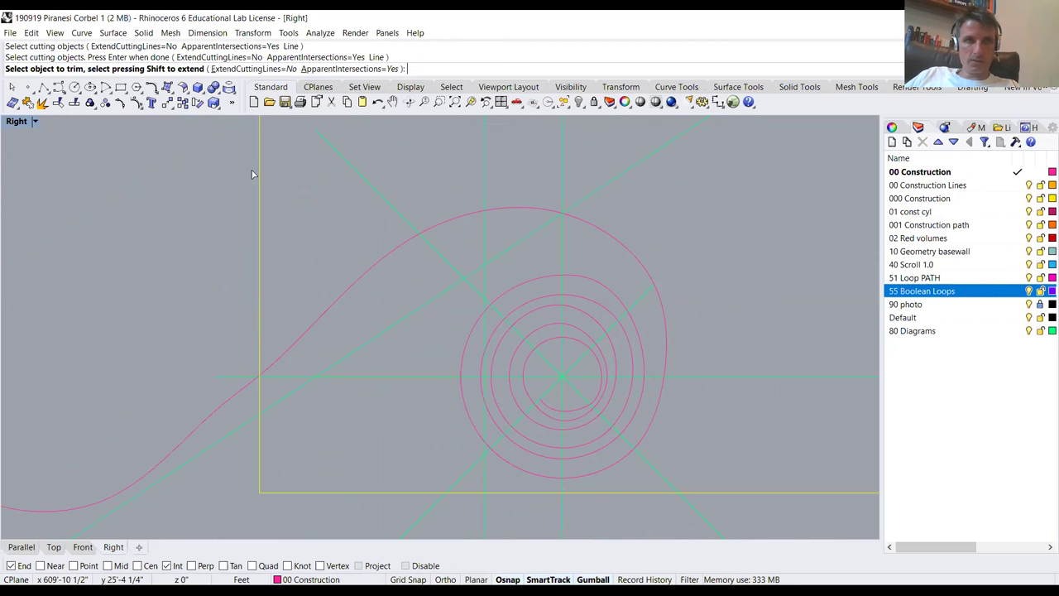
pyautogui.click(226, 404)
pyautogui.press('Return')
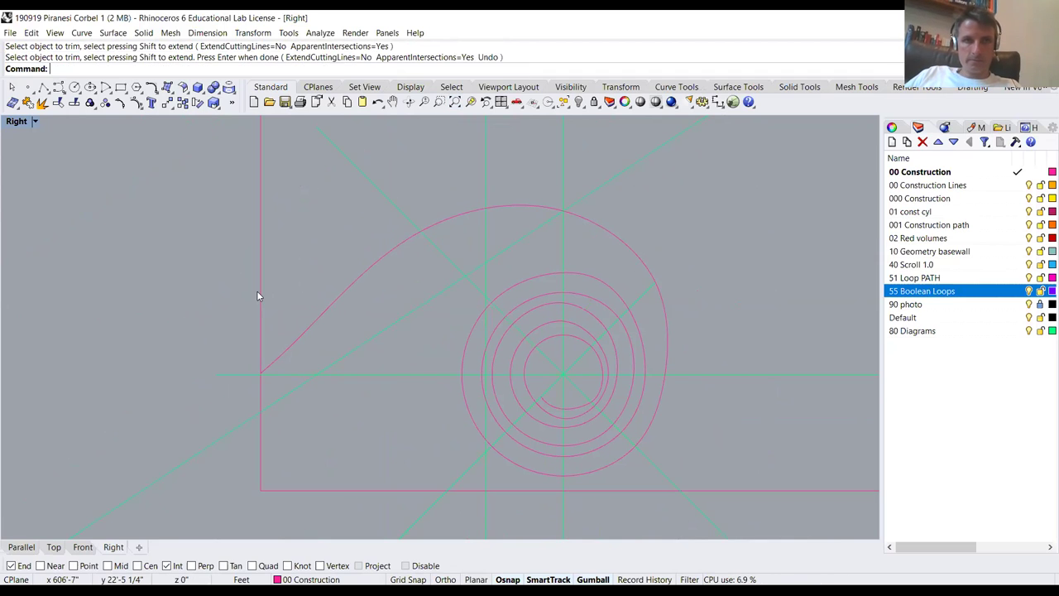
pyautogui.click(261, 283)
pyautogui.press('Delete')
# Select the trimmed spiral curve to examine its control points, and clear the selection
pyautogui.click(441, 221)
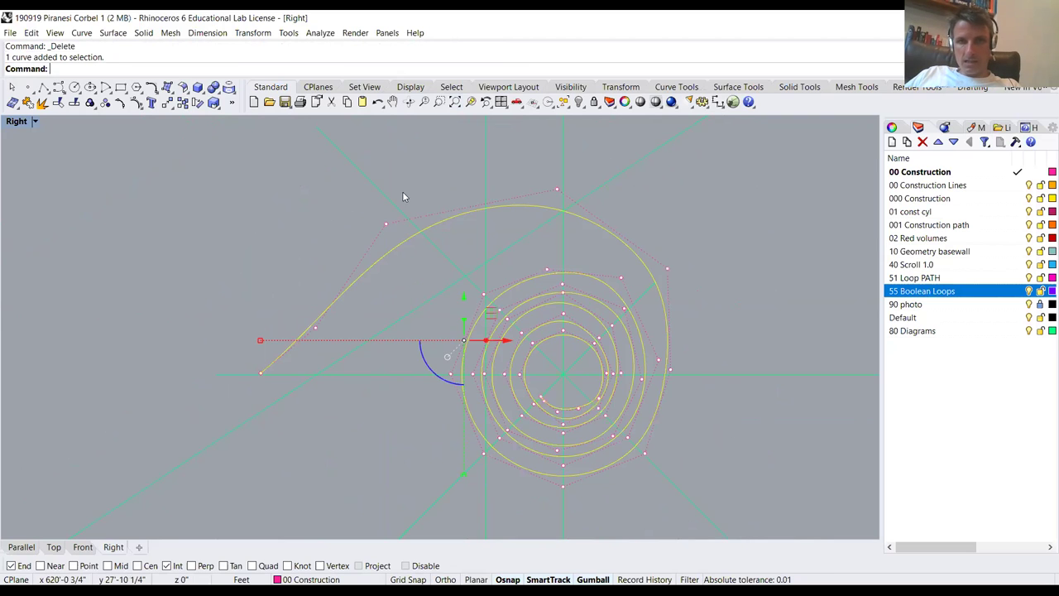
pyautogui.scroll(4, 525, 402)
pyautogui.scroll(-6, 504, 376)
pyautogui.press('Escape')
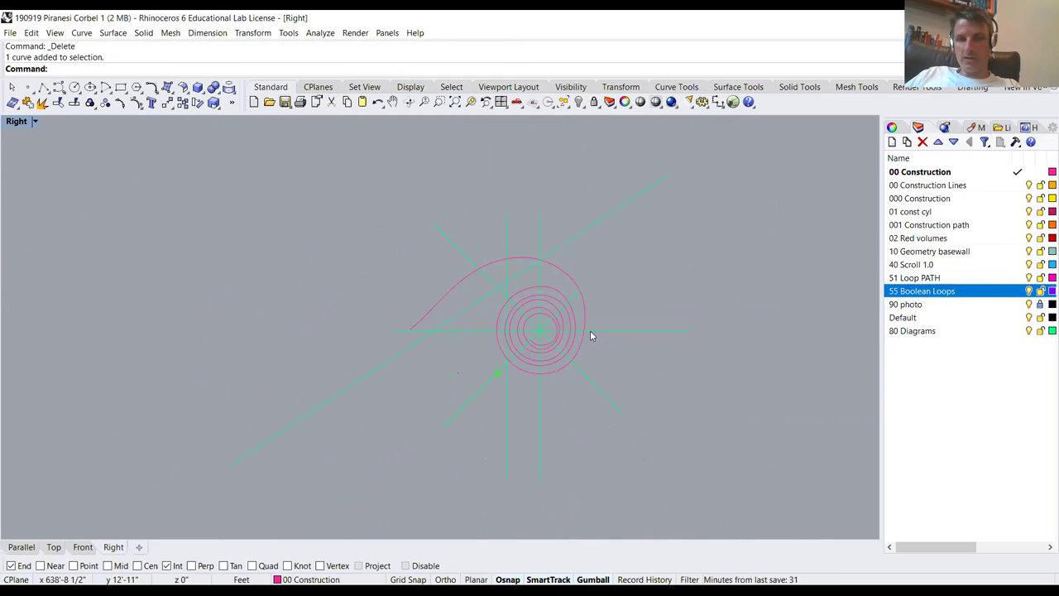
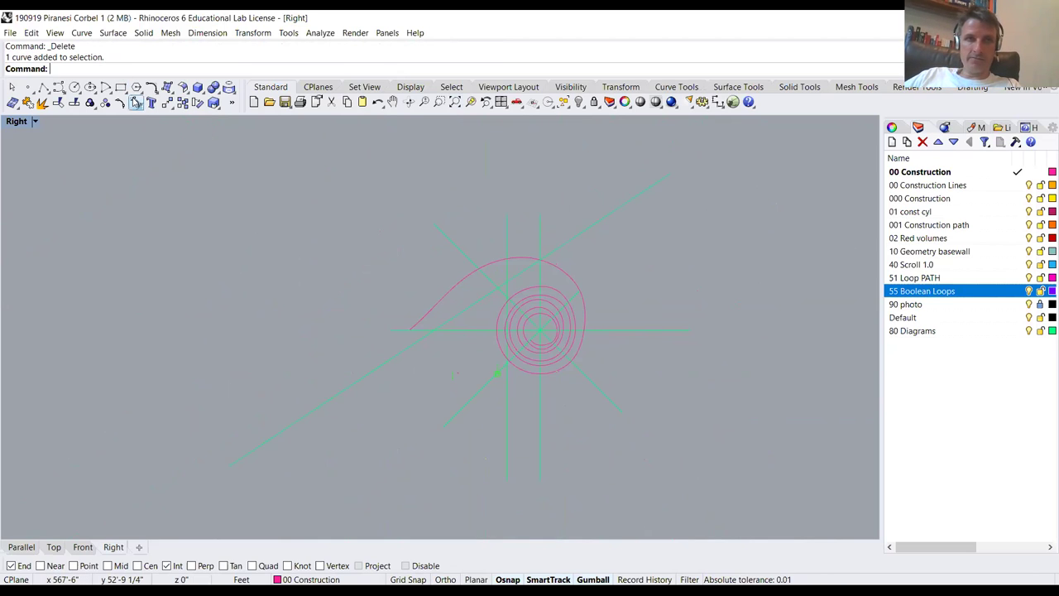
# Draw a degree 3 control point curve beside the copied scroll, hooking around like a spiral and ending in a long downward tail
pyautogui.press('Return')
pyautogui.click(89, 364)
pyautogui.click(173, 213)
pyautogui.click(288, 232)
pyautogui.click(280, 358)
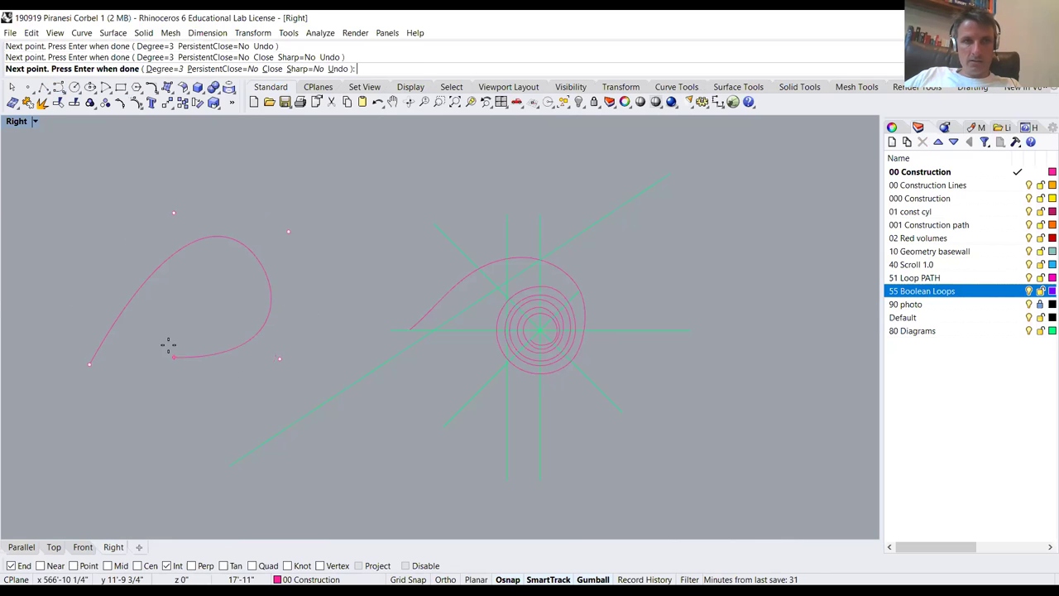
pyautogui.click(216, 369)
pyautogui.click(199, 309)
pyautogui.click(216, 274)
pyautogui.click(161, 285)
pyautogui.click(153, 329)
pyautogui.click(156, 396)
pyautogui.click(198, 509)
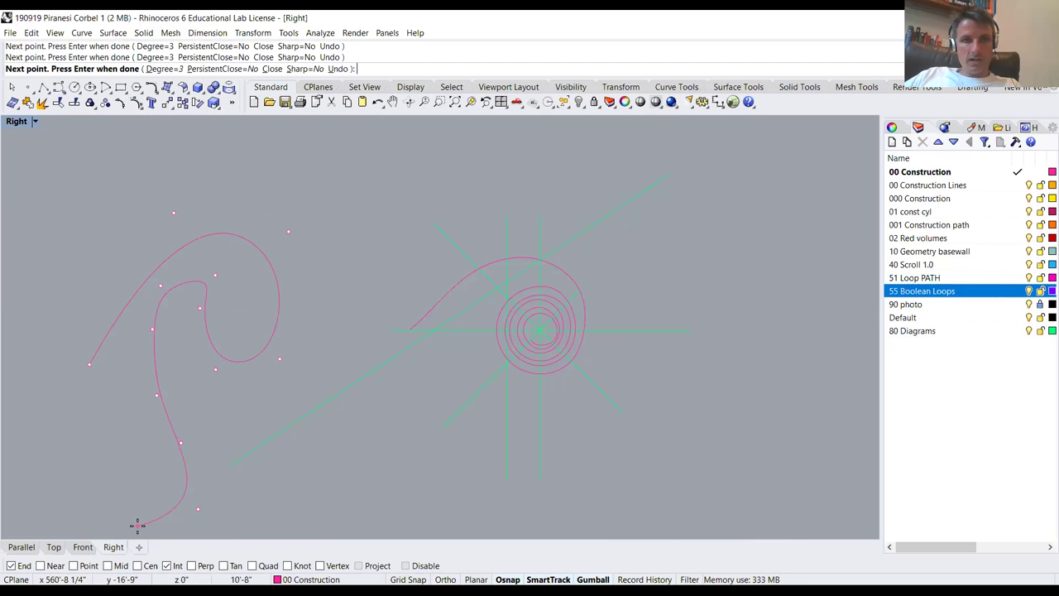
pyautogui.press('Return')
# Draw a gently waving degree 3 control point curve with six points above the hook-shaped curve
pyautogui.press('Return')
pyautogui.click(90, 148)
pyautogui.click(152, 187)
pyautogui.click(249, 175)
pyautogui.click(355, 153)
pyautogui.click(452, 170)
pyautogui.click(467, 197)
pyautogui.press('Return')
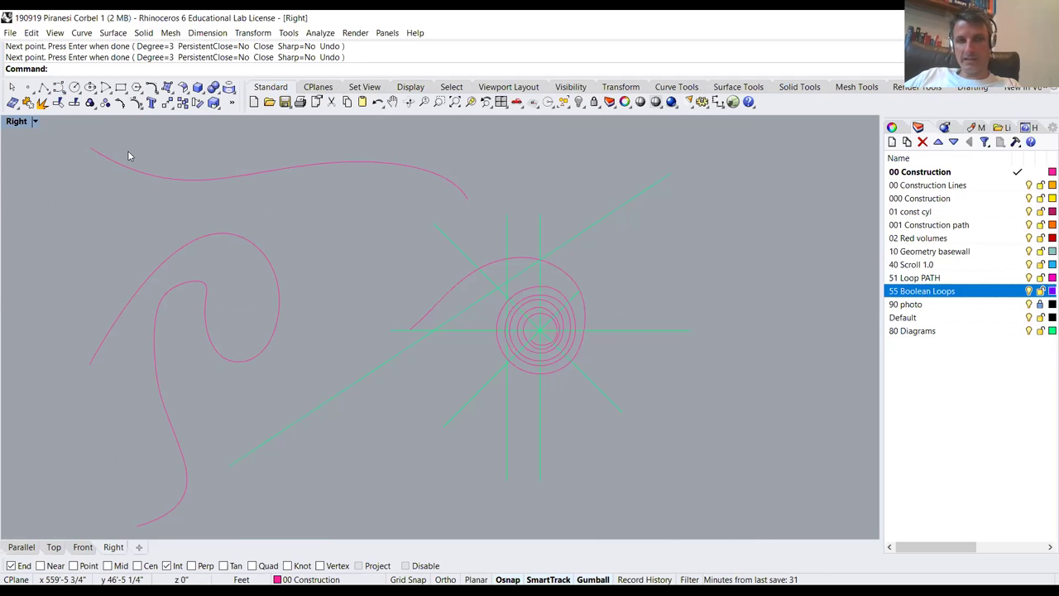
# Delete the two free-form demonstration curves beside the copied scroll
pyautogui.scroll(-4, 401, 228)
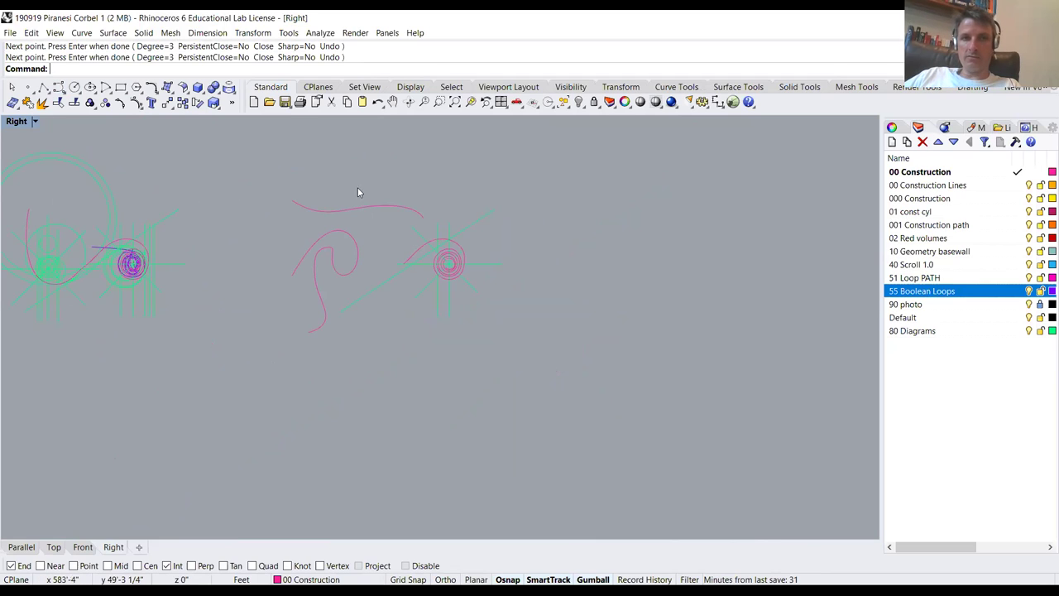
pyautogui.moveTo(358, 192); pyautogui.dragTo(307, 272)
pyautogui.press('Delete')
# Review the construction layers from 00 Construction Lines to 001 Construction path alongside the original and copied scrolls
pyautogui.scroll(-3, 409, 239)
pyautogui.scroll(5, 422, 241)
pyautogui.scroll(-1, 285, 209)
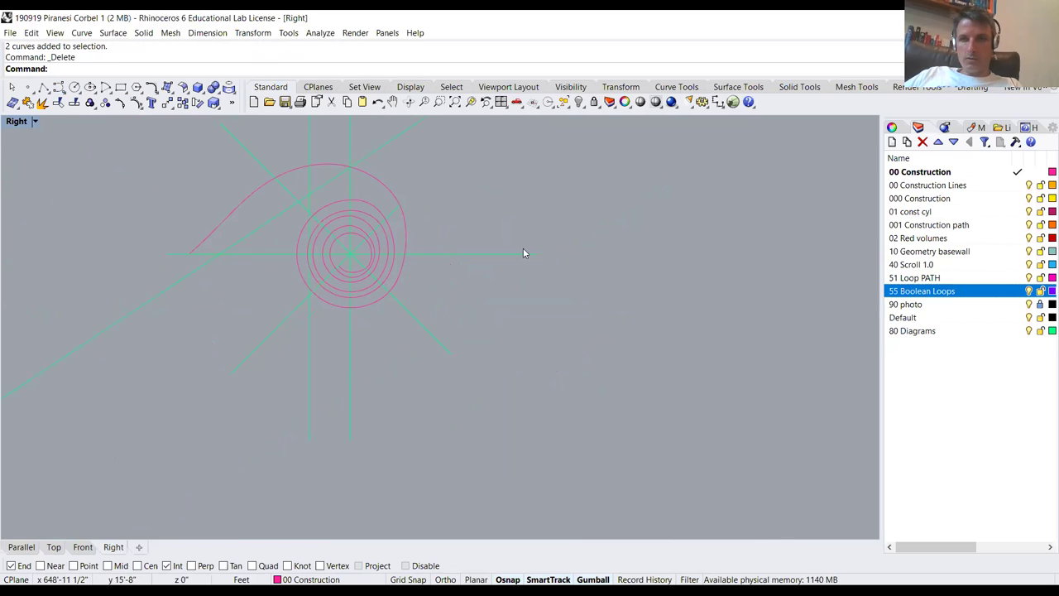
pyautogui.click(962, 187)
pyautogui.click(963, 199)
pyautogui.click(964, 212)
pyautogui.click(966, 225)
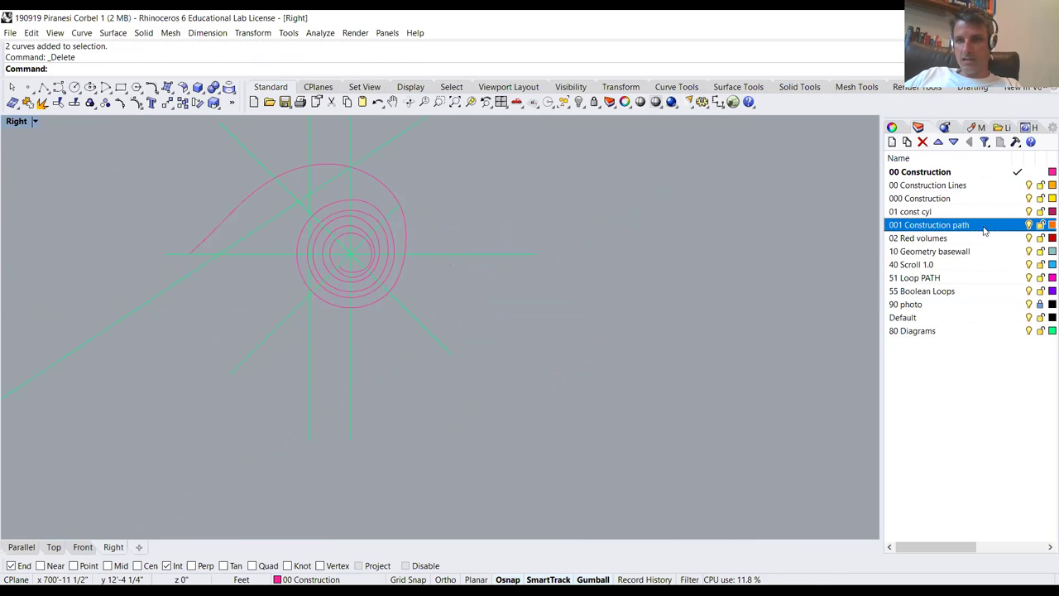
pyautogui.scroll(-5, 823, 310)
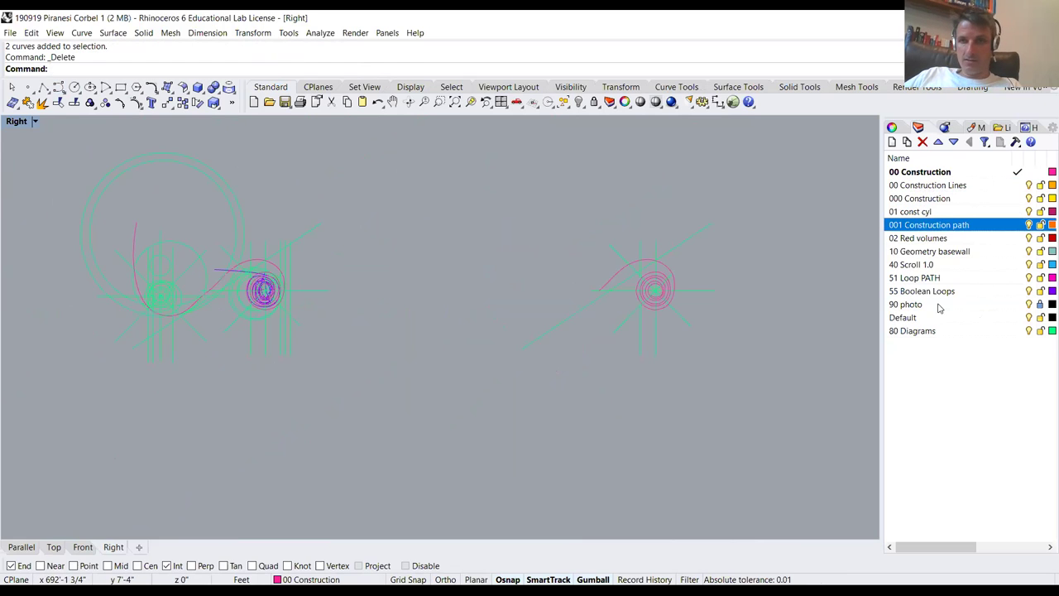
pyautogui.scroll(-5, 589, 283)
pyautogui.scroll(8, 674, 291)
pyautogui.scroll(-5, 589, 267)
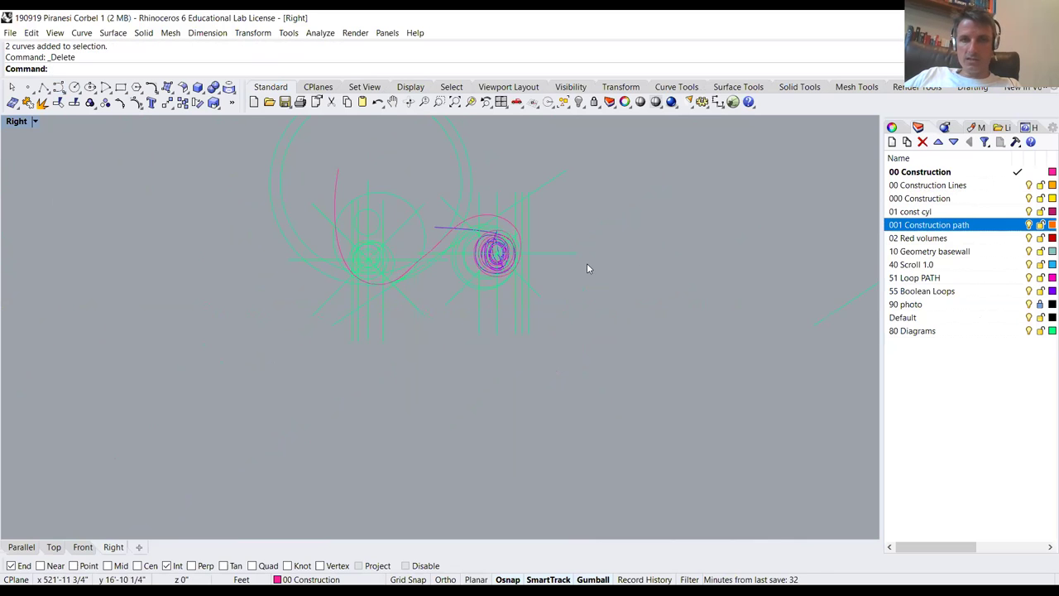
# Select the original scroll's construction circles, lines and curves together to examine them, and clear the selection
pyautogui.moveTo(371, 161); pyautogui.dragTo(654, 323)
pyautogui.moveTo(629, 177); pyautogui.dragTo(386, 311)
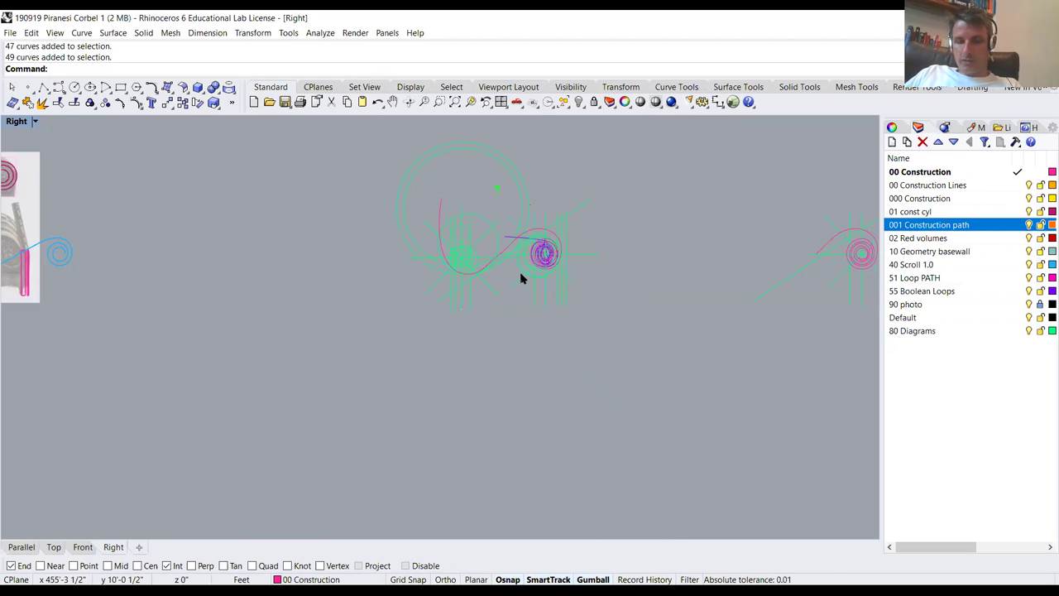
pyautogui.scroll(3, 520, 271)
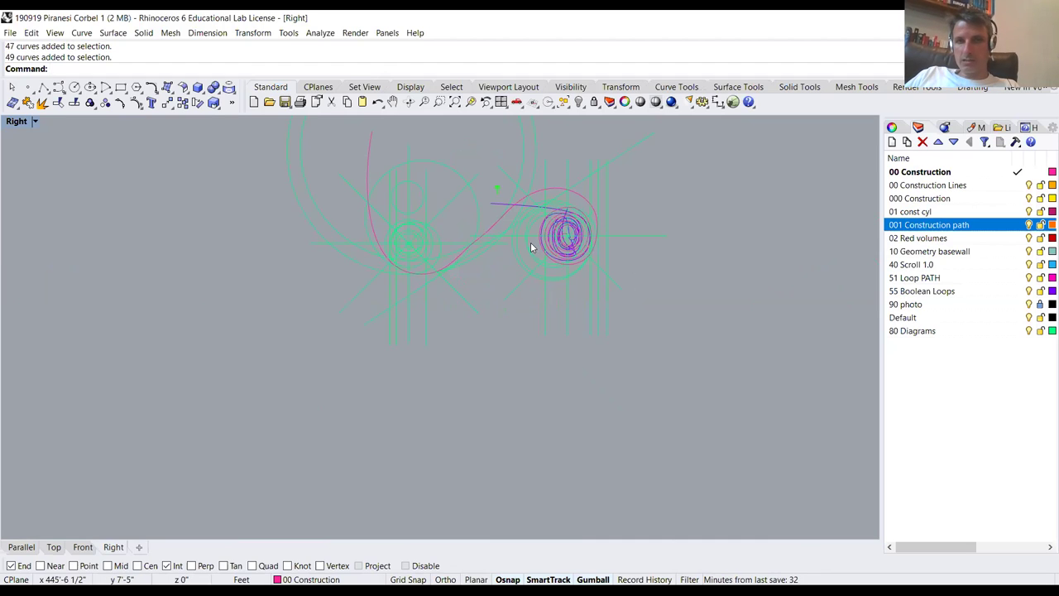
pyautogui.moveTo(690, 136); pyautogui.dragTo(260, 334)
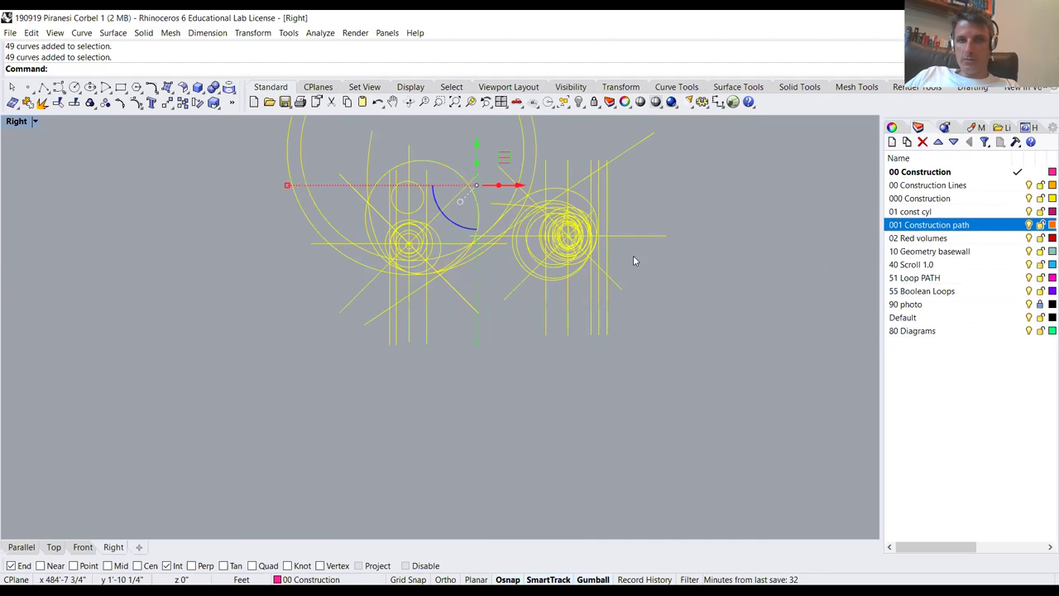
pyautogui.scroll(-2, 518, 326)
pyautogui.scroll(2, 522, 182)
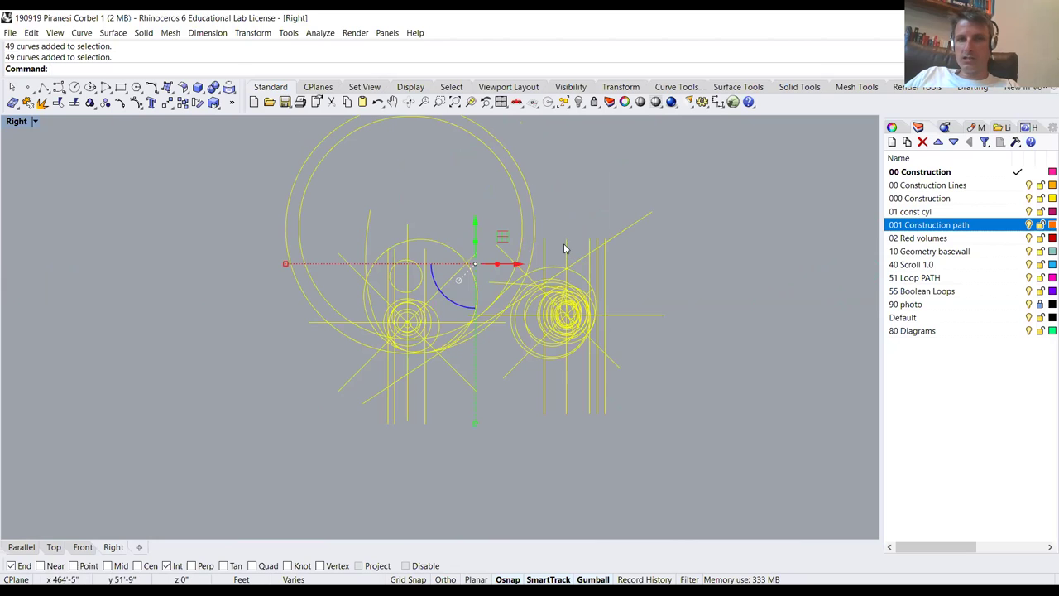
pyautogui.scroll(-1, 679, 281)
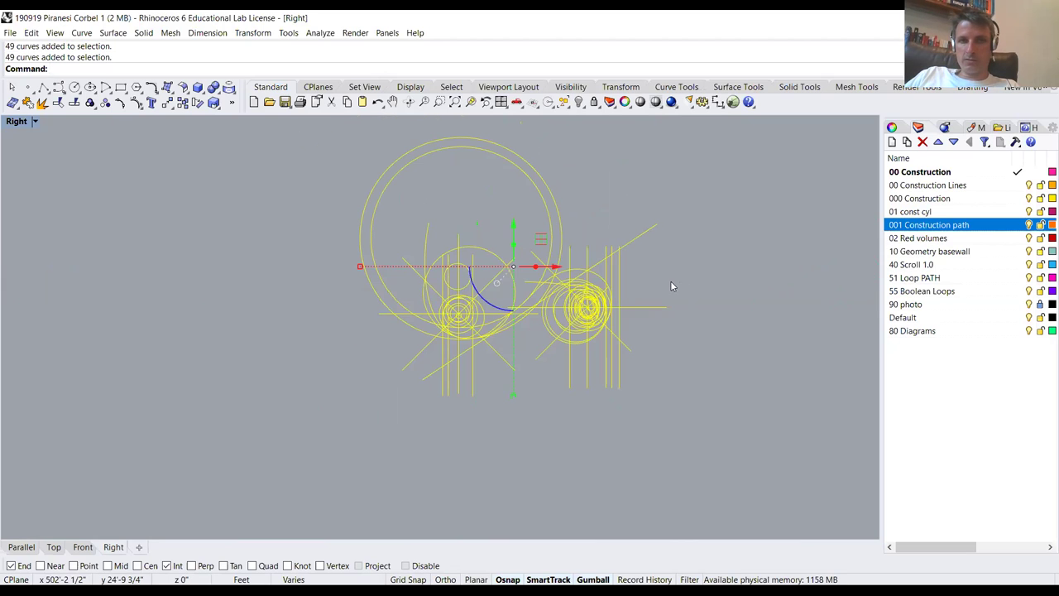
pyautogui.press('Escape')
pyautogui.scroll(4, 596, 303)
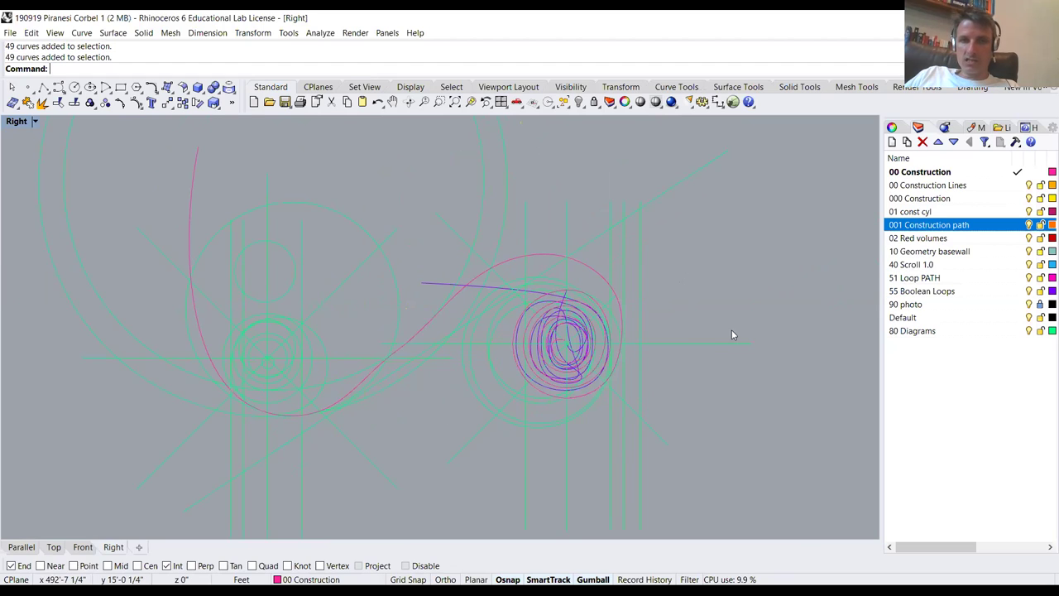
# Create a new layer named "001 Construction axis"
pyautogui.rightClick(916, 370)
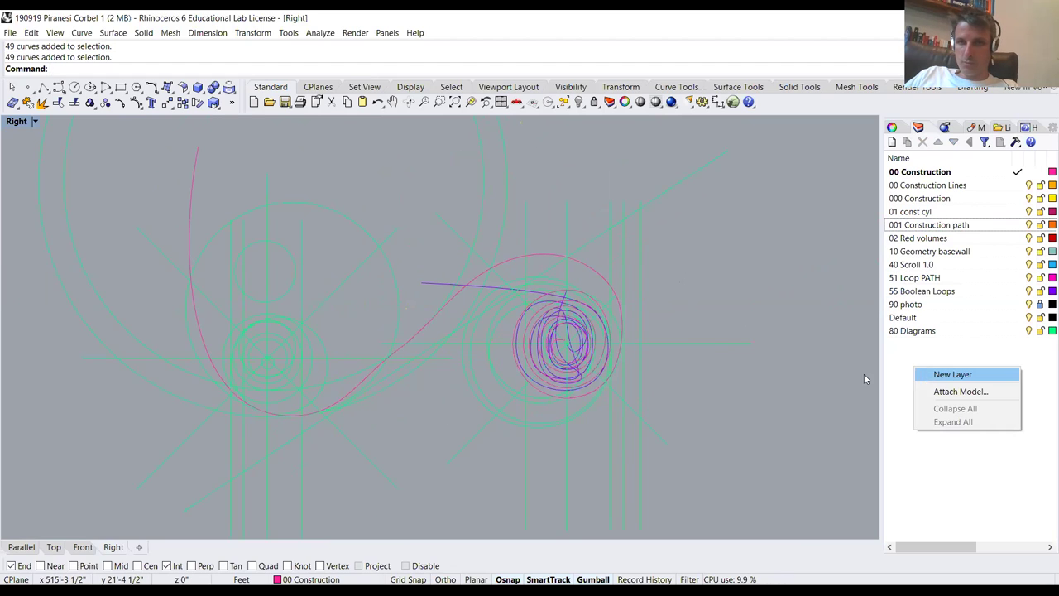
pyautogui.click(941, 374)
pyautogui.write('00')
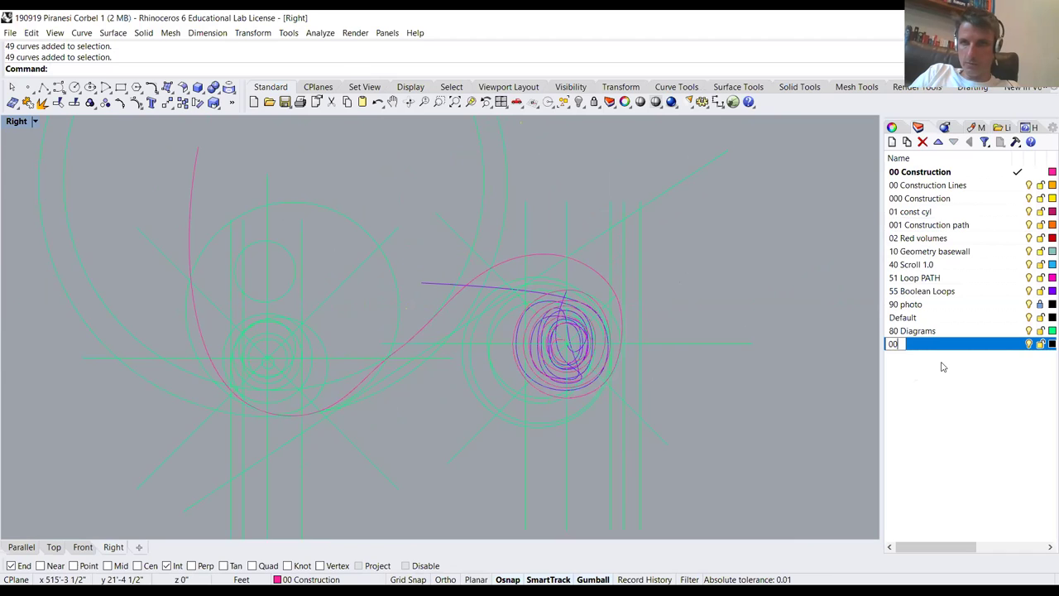
pyautogui.write('1 Co')
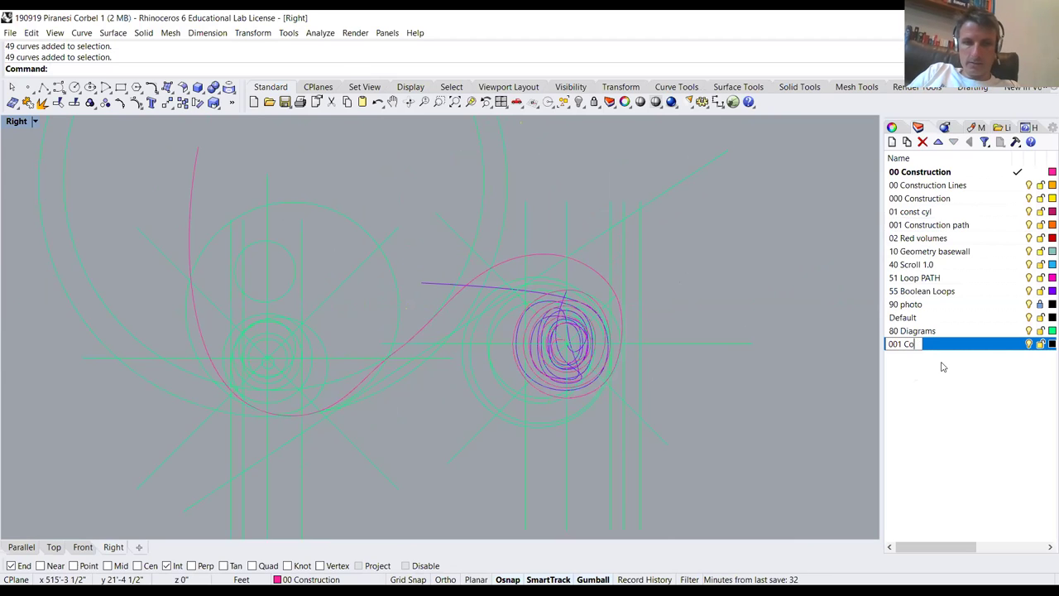
pyautogui.write('nstruction axis')
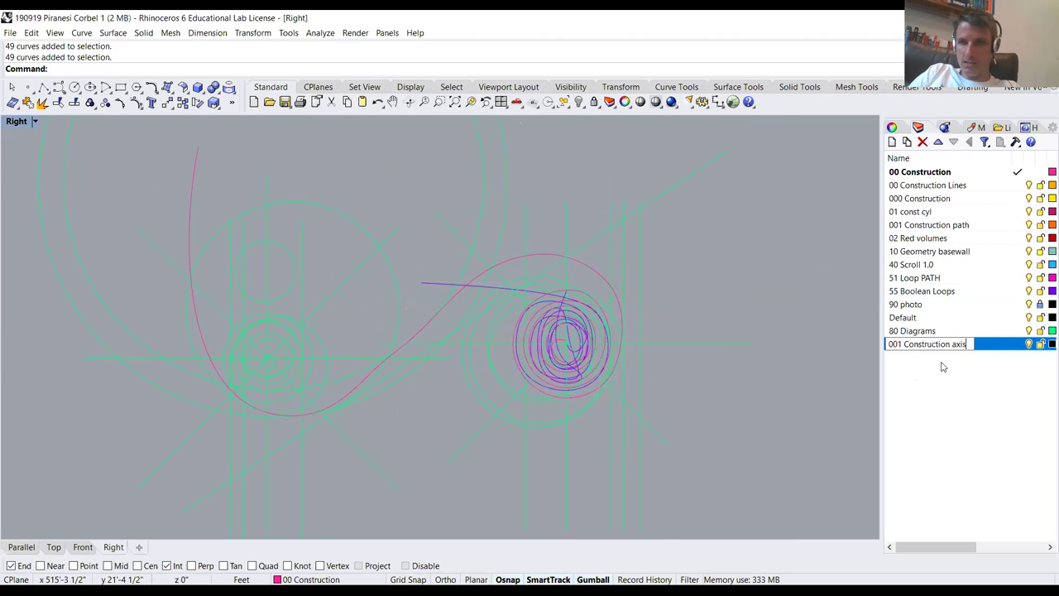
pyautogui.press('Return')
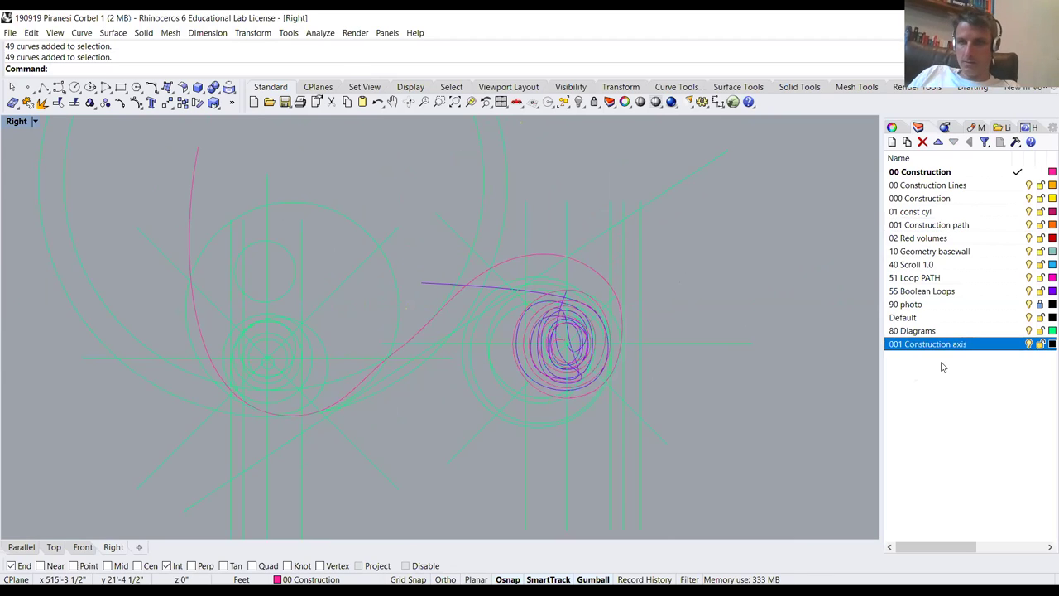
# Set the color of the "001 Construction axis" layer to an orange-red with RGB 249, 50, 0
pyautogui.click(1045, 345)
pyautogui.click(368, 337)
pyautogui.click(373, 321)
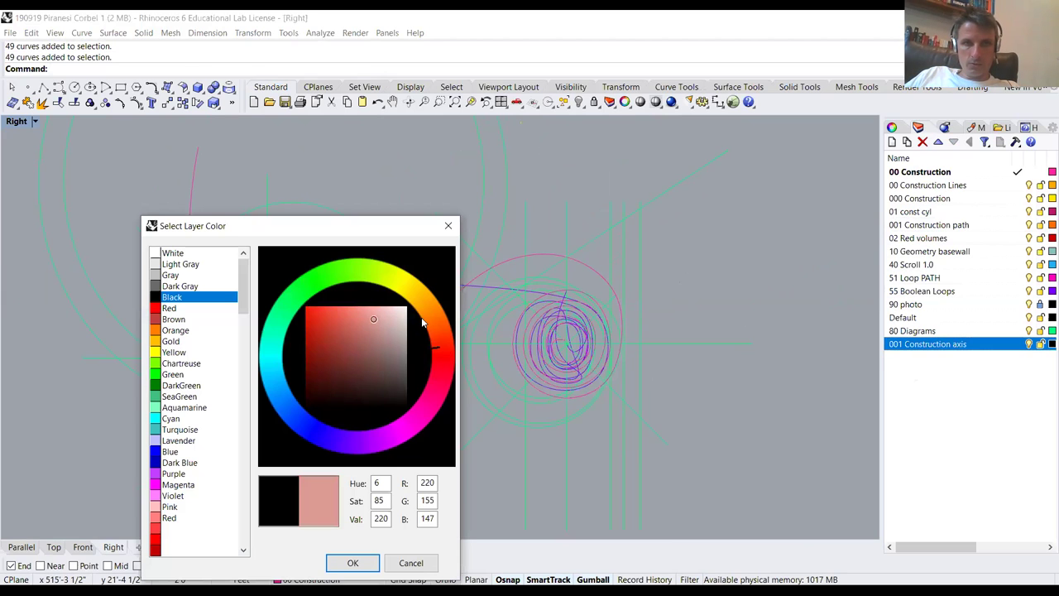
pyautogui.click(423, 316)
pyautogui.moveTo(360, 326); pyautogui.dragTo(306, 308)
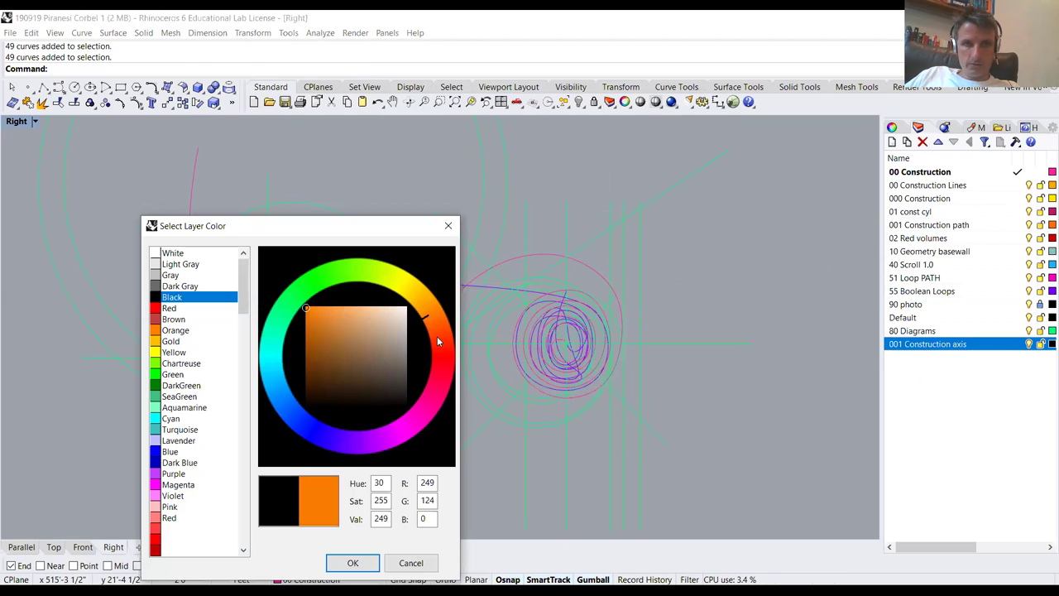
pyautogui.click(440, 337)
pyautogui.moveTo(440, 337)
pyautogui.mouseDown()
pyautogui.moveTo(445, 328)
pyautogui.moveTo(435, 339)
pyautogui.mouseUp()
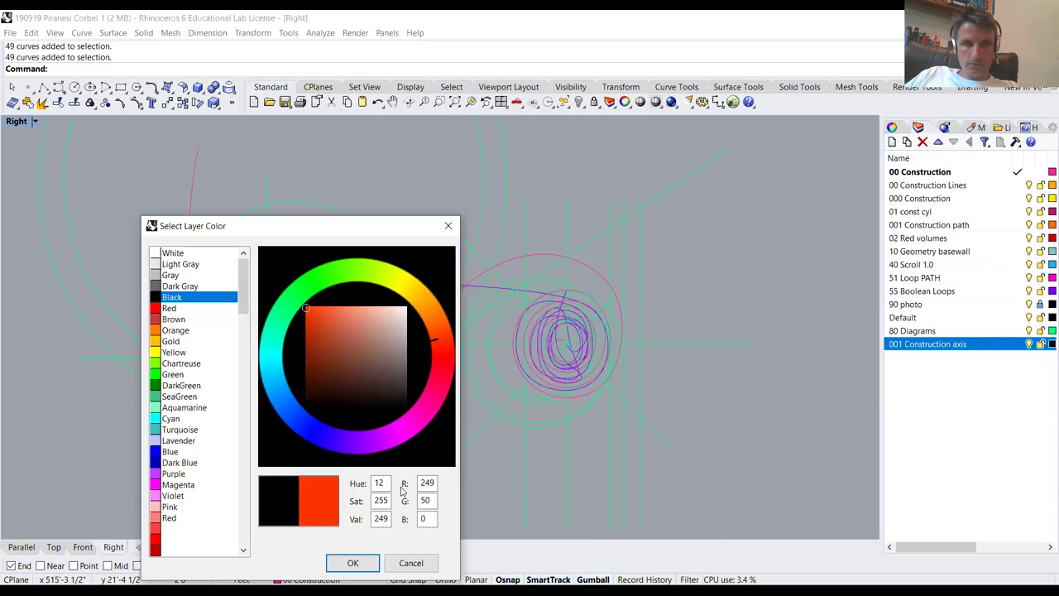
pyautogui.click(353, 563)
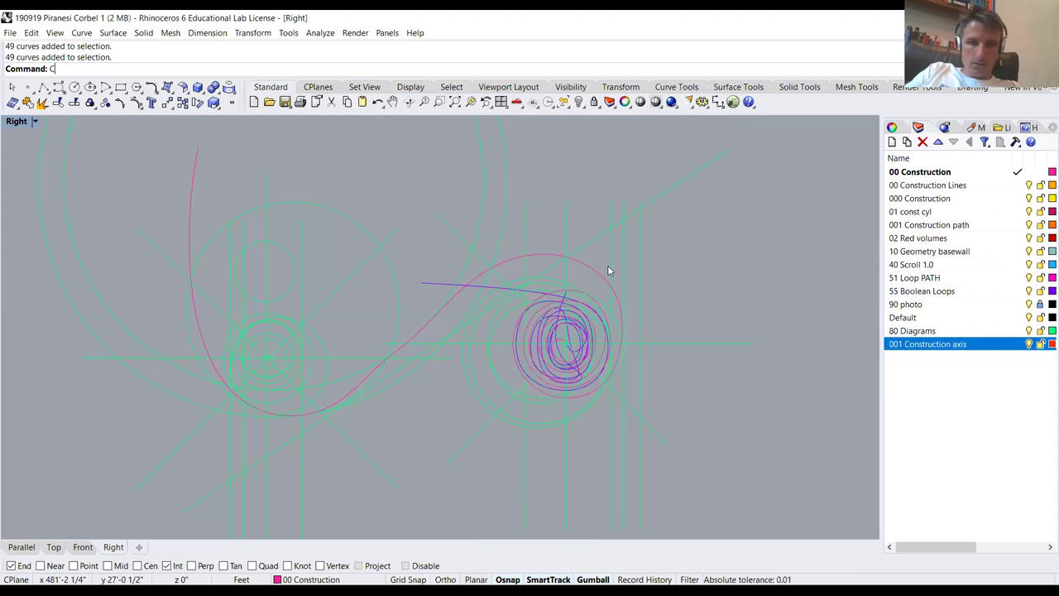
# Move the horizontal, vertical and diagonal axis lines of both scrolls, including the long diagonal between them, to the "001 Construction axis" layer with ChangeLayer
pyautogui.press('Return')
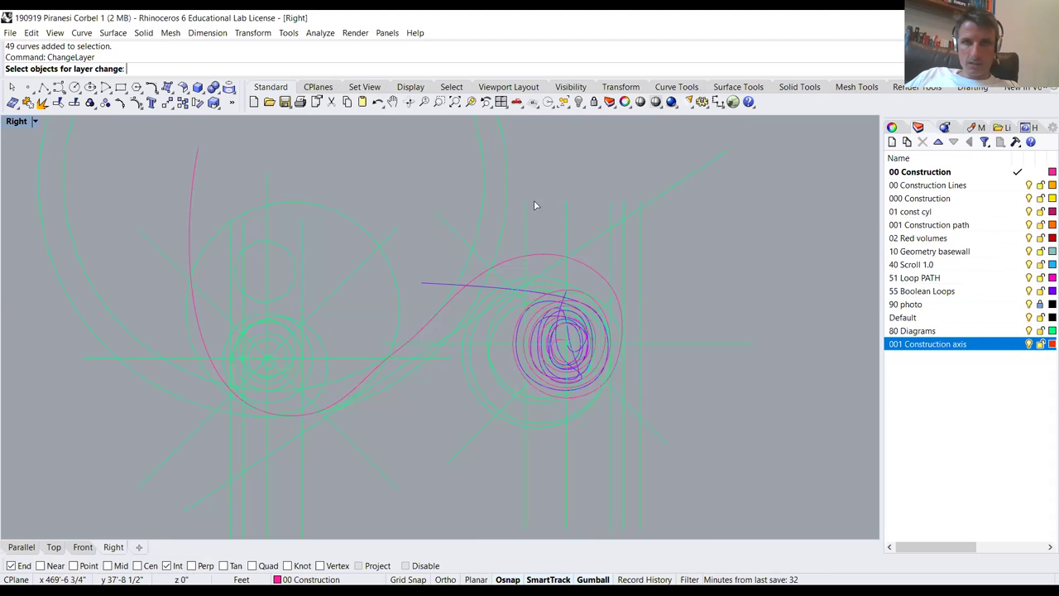
pyautogui.click(566, 230)
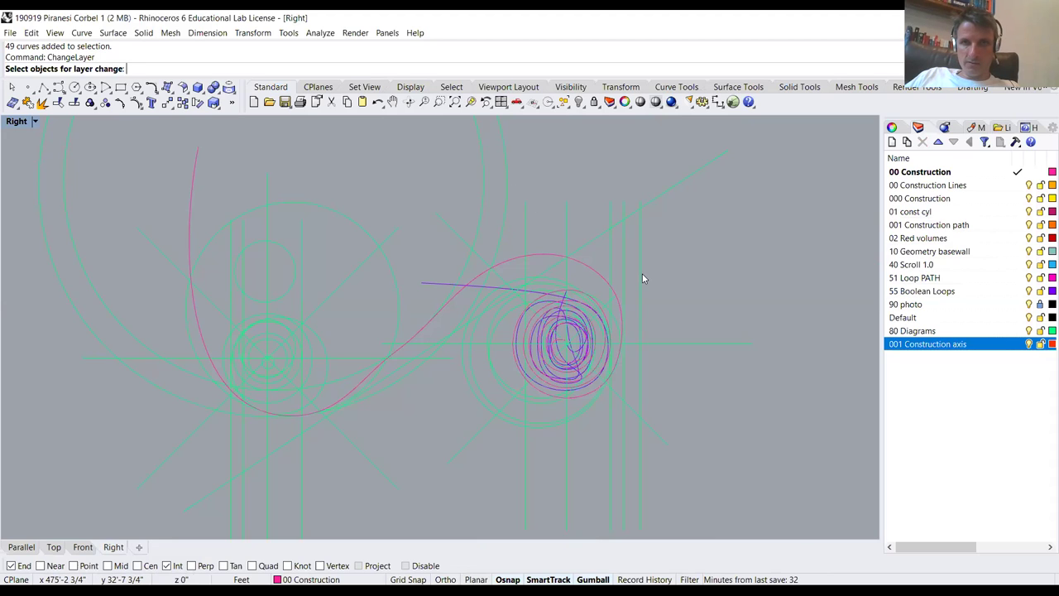
pyautogui.click(563, 231)
pyautogui.keyDown('shift'); pyautogui.click(728, 153); pyautogui.keyUp('shift')
pyautogui.keyDown('shift'); pyautogui.click(666, 343); pyautogui.keyUp('shift')
pyautogui.keyDown('shift'); pyautogui.click(670, 444); pyautogui.keyUp('shift')
pyautogui.keyDown('shift'); pyautogui.click(331, 422); pyautogui.keyUp('shift')
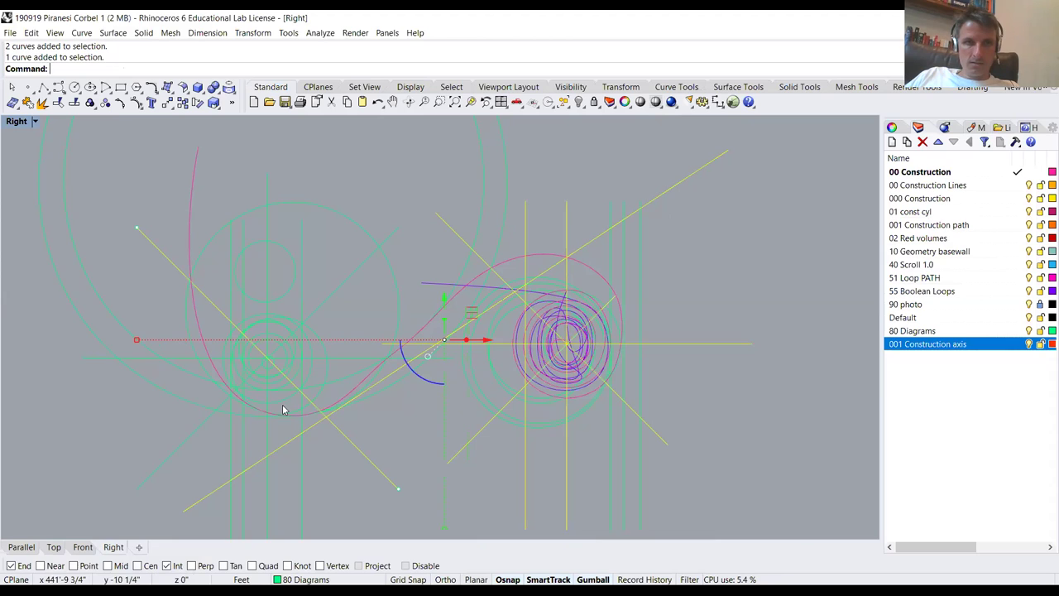
pyautogui.keyDown('shift'); pyautogui.click(344, 282); pyautogui.keyUp('shift')
pyautogui.keyDown('shift'); pyautogui.click(267, 315); pyautogui.keyUp('shift')
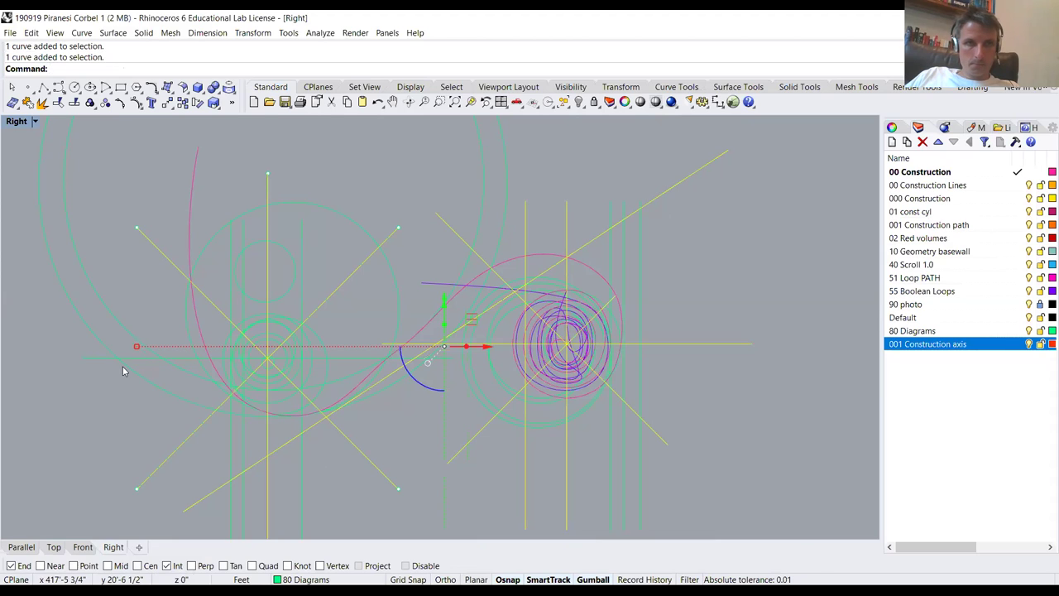
pyautogui.keyDown('shift'); pyautogui.click(96, 359); pyautogui.keyUp('shift')
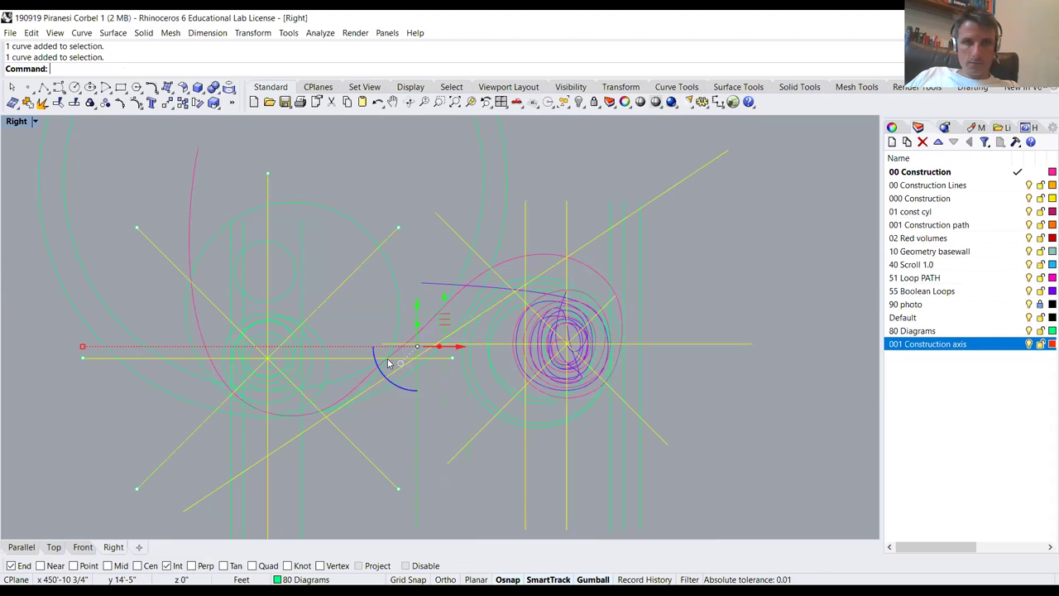
pyautogui.hotkey('ctrl', 'l')
pyautogui.click(490, 308)
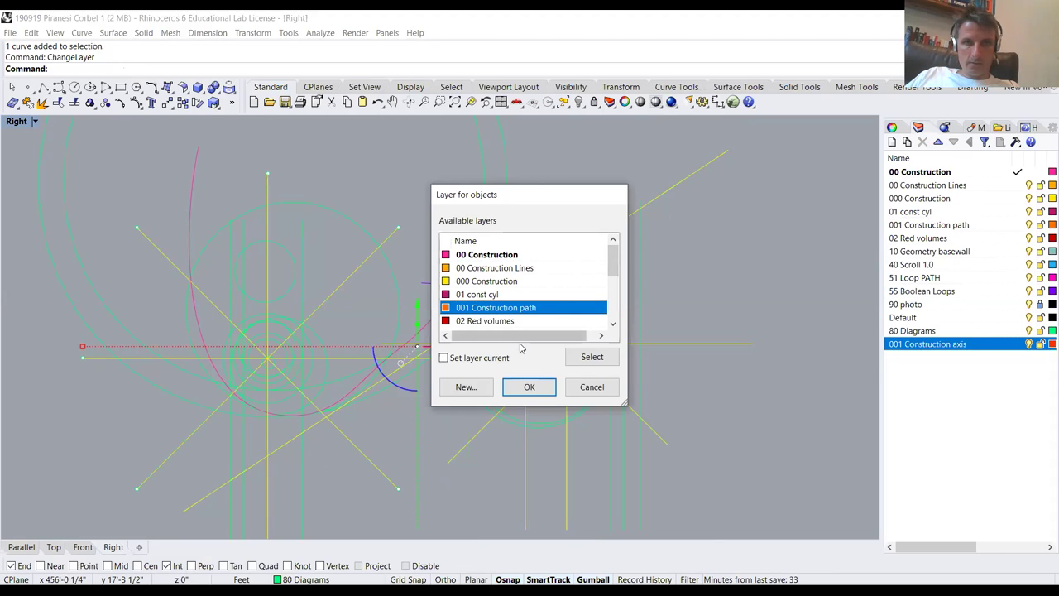
pyautogui.scroll(-1, 519, 318)
pyautogui.scroll(-2, 521, 313)
pyautogui.click(505, 323)
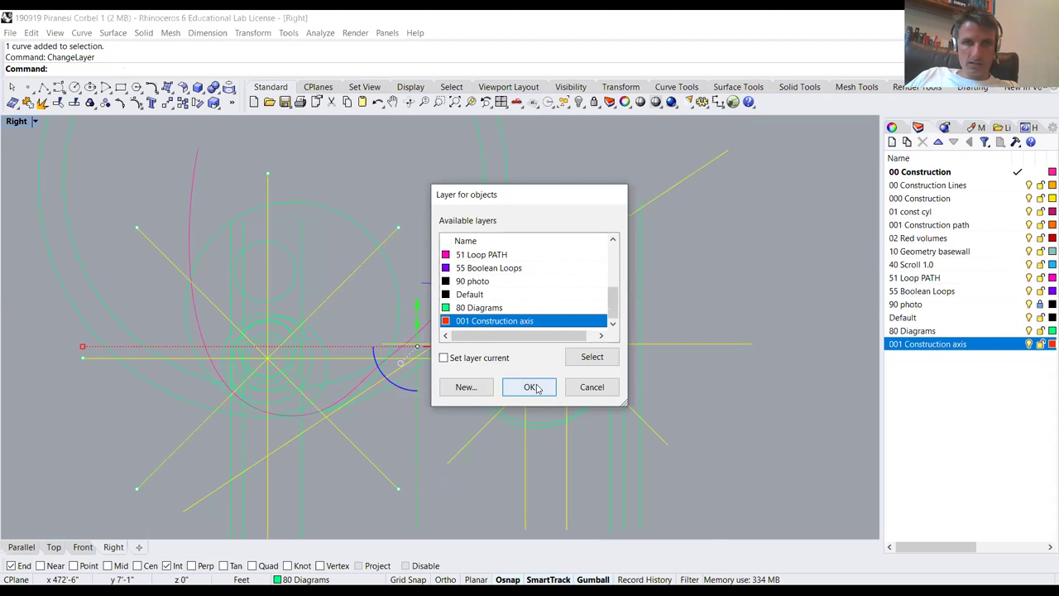
pyautogui.click(534, 387)
# Select all construction geometry of the two scrolls together, clear it, and check the long diagonal axis line against its layer
pyautogui.scroll(-3, 489, 257)
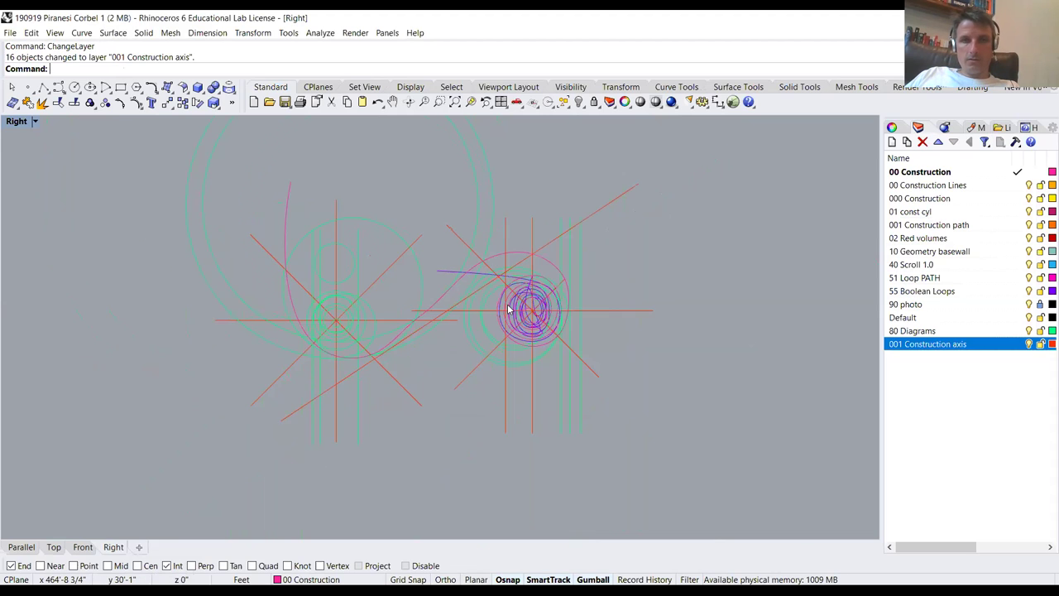
pyautogui.scroll(3, 338, 279)
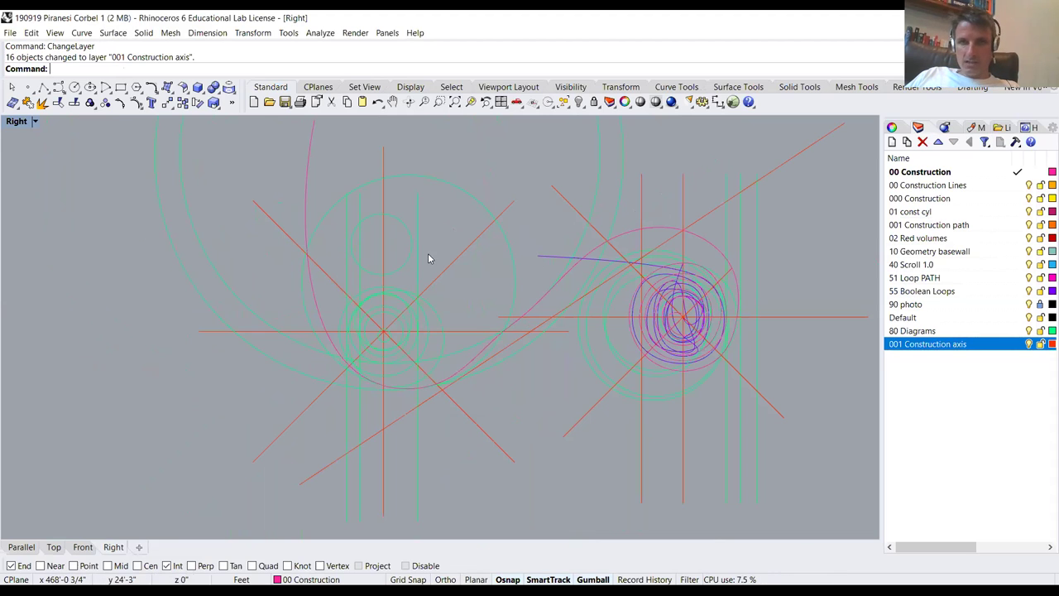
pyautogui.scroll(-5, 497, 285)
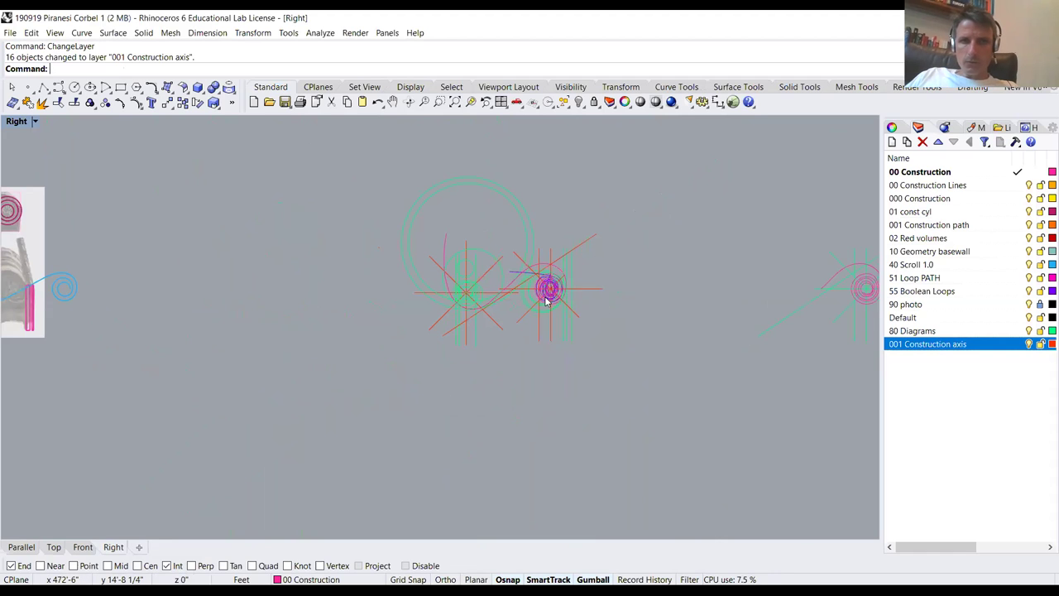
pyautogui.moveTo(633, 246); pyautogui.dragTo(295, 370)
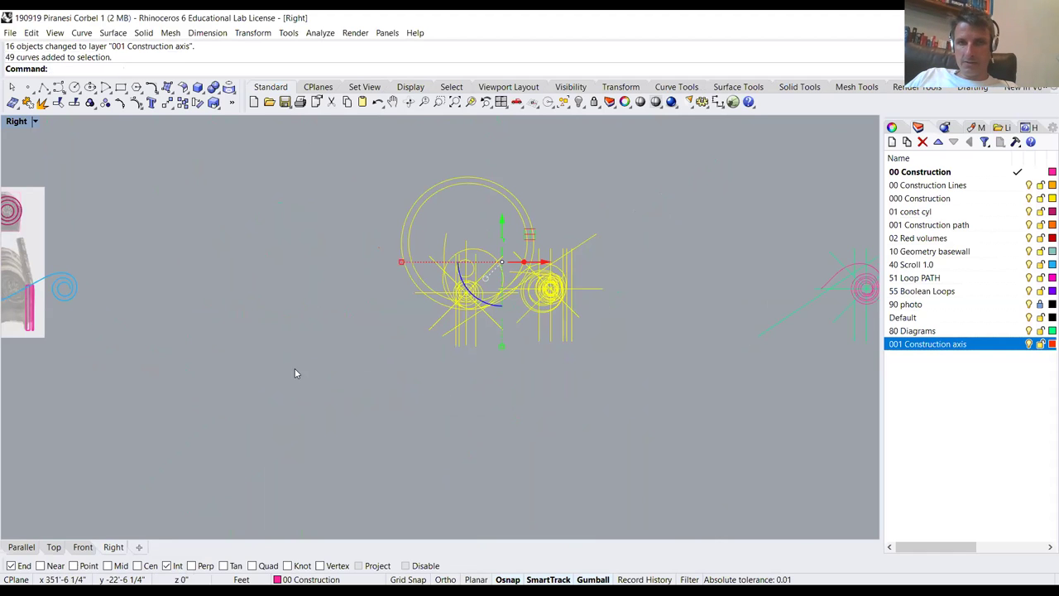
pyautogui.click(652, 282)
pyautogui.scroll(3, 563, 265)
pyautogui.click(550, 252)
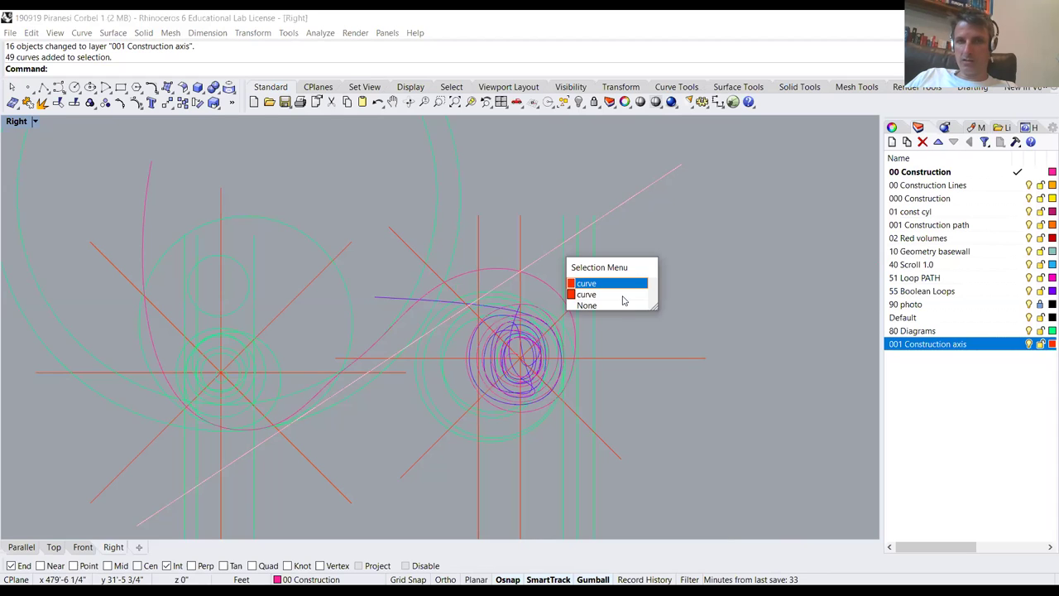
pyautogui.click(962, 349)
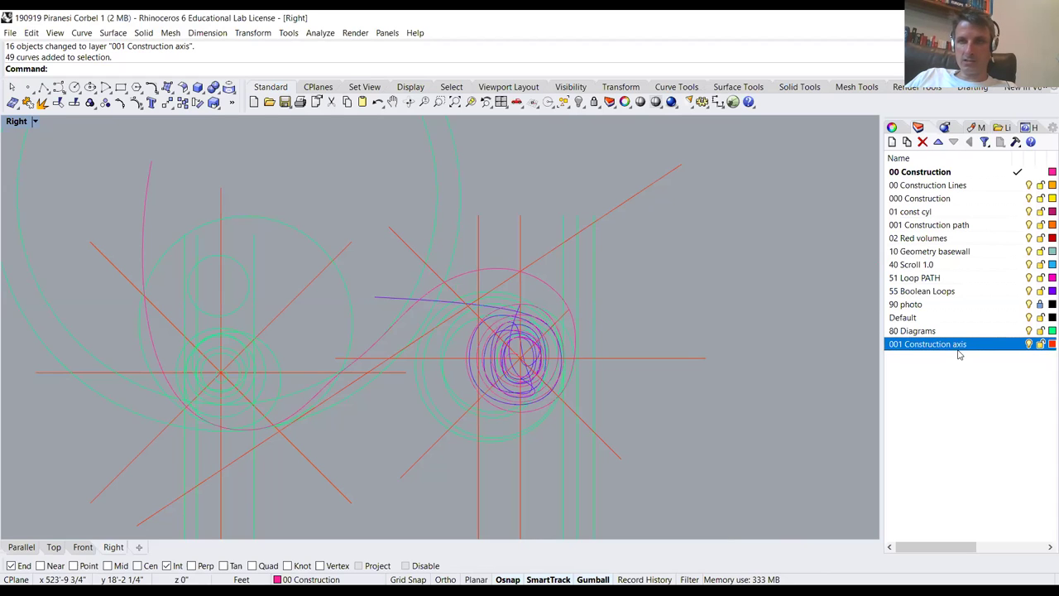
# Examine the green construction circle, the purple loop curve and the pink spiral around the smaller scroll one by one, and clear the selection
pyautogui.click(502, 300)
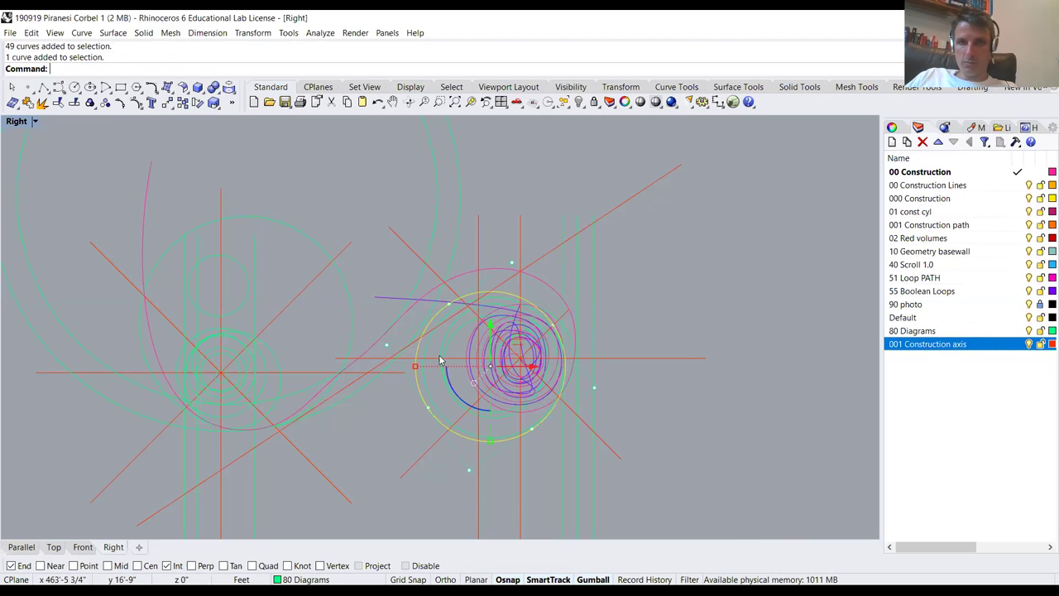
pyautogui.scroll(2, 508, 331)
pyautogui.press('Escape')
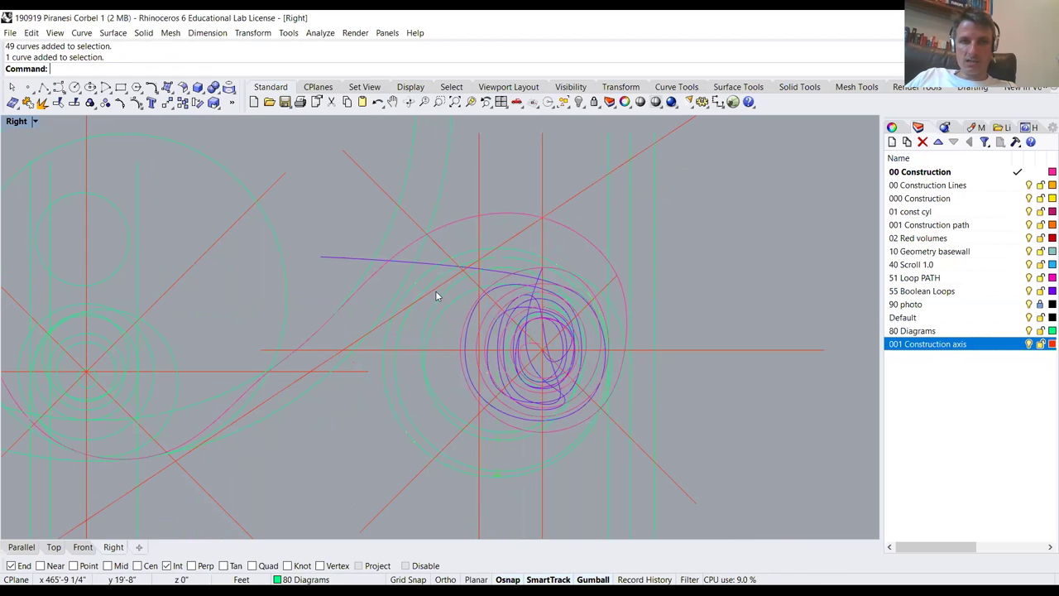
pyautogui.click(371, 282)
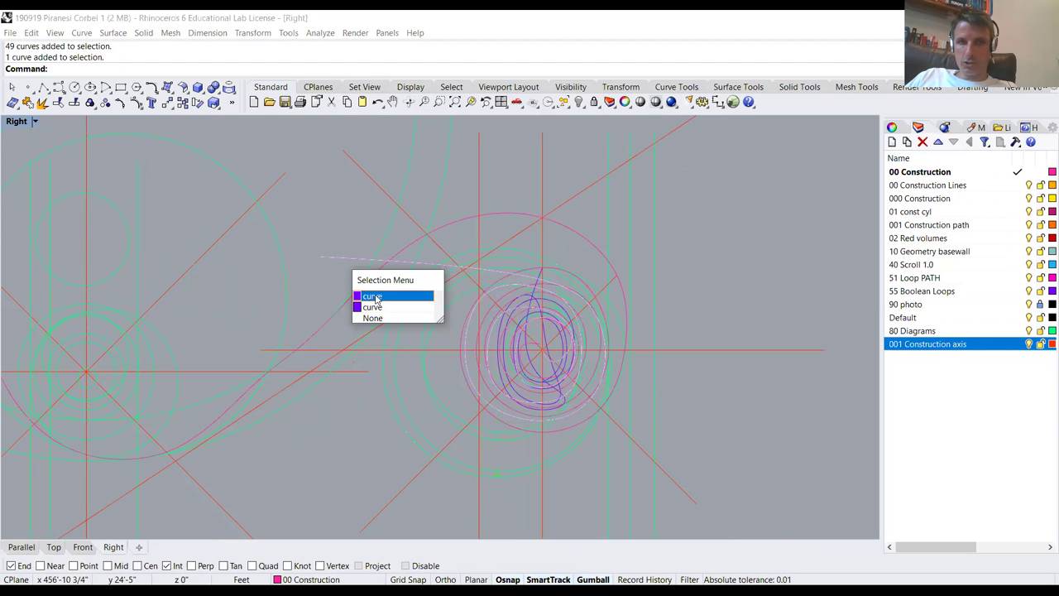
pyautogui.click(319, 220)
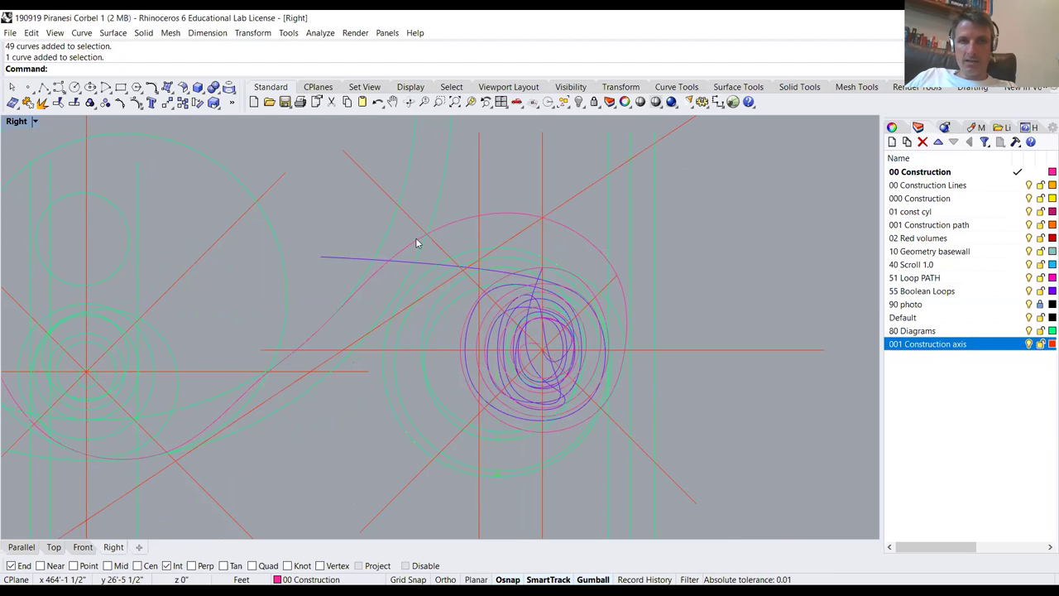
pyautogui.click(473, 273)
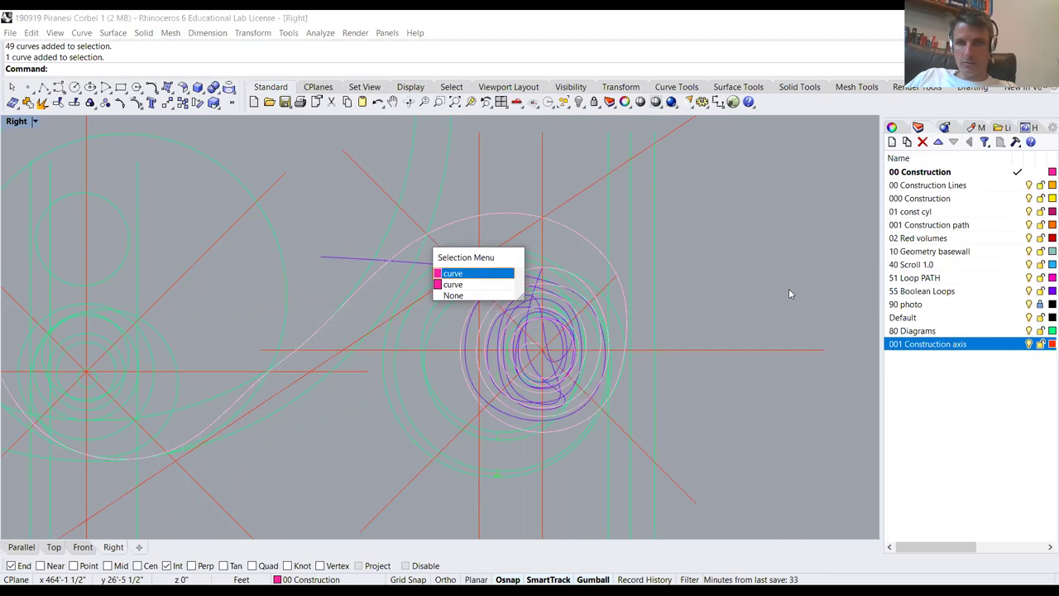
pyautogui.press('Return')
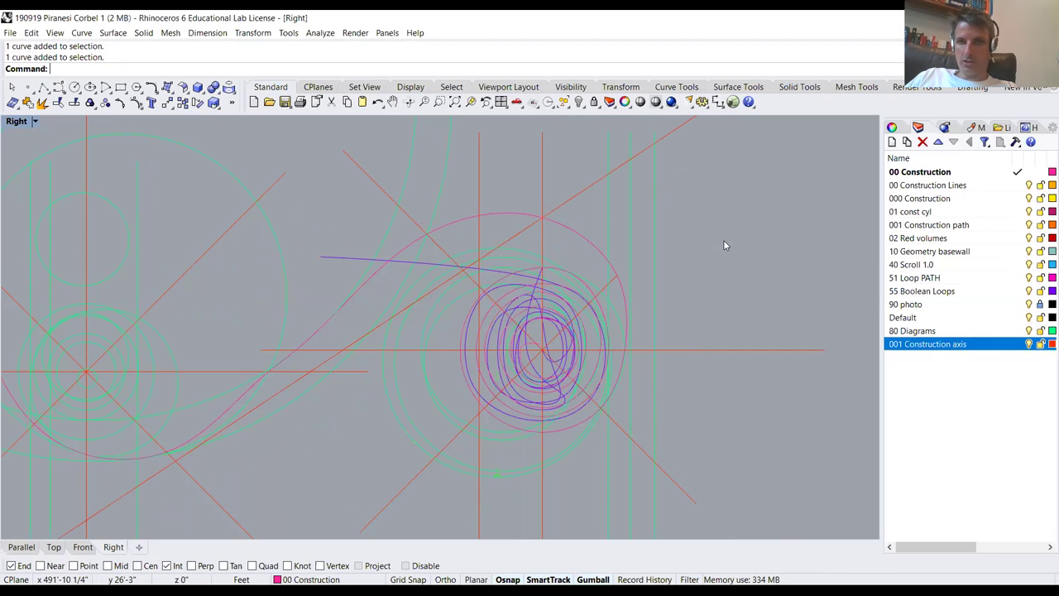
pyautogui.click(726, 243)
# Sort the layer list by name in ascending order
pyautogui.click(933, 160)
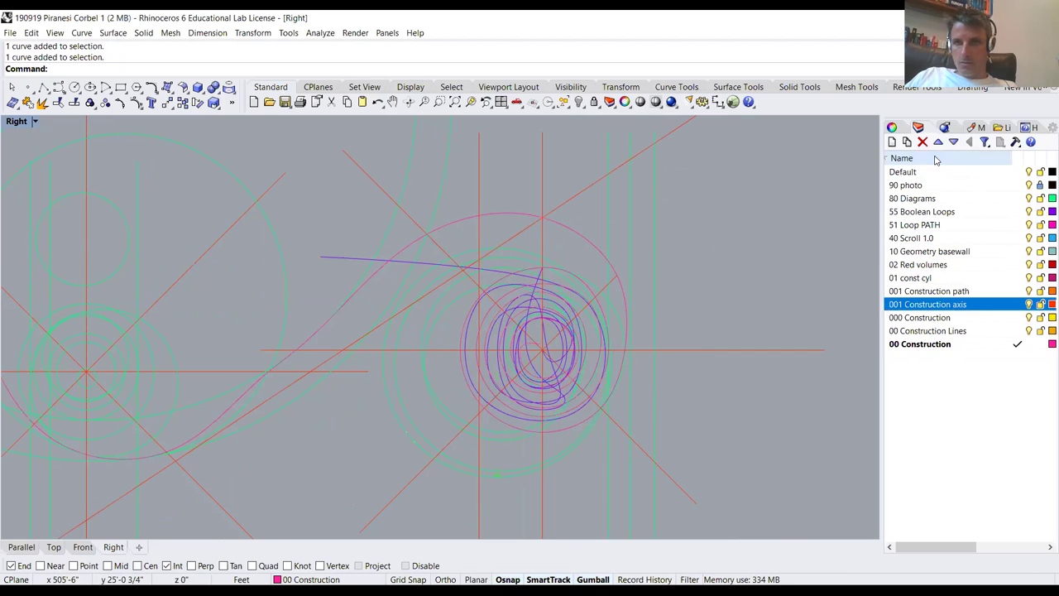
pyautogui.click(933, 160)
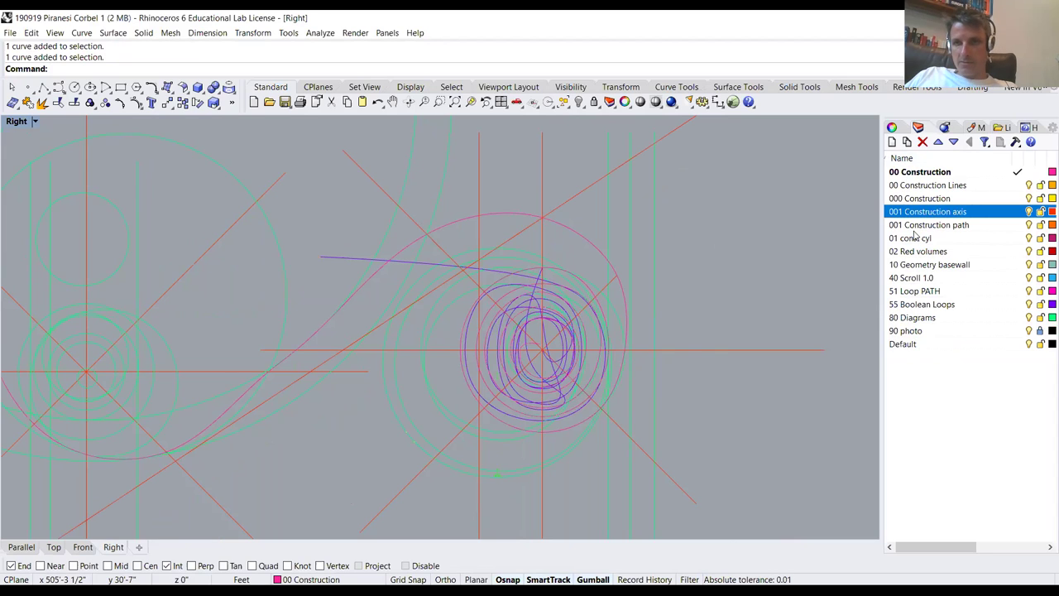
pyautogui.click(929, 159)
pyautogui.click(938, 159)
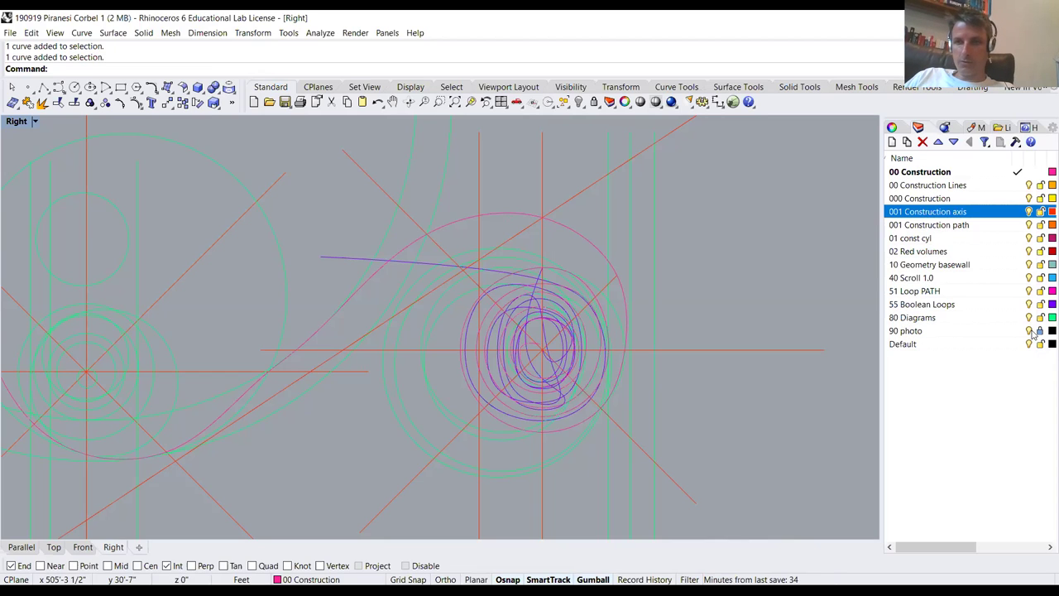
pyautogui.scroll(-6, 662, 298)
pyautogui.scroll(3, 645, 309)
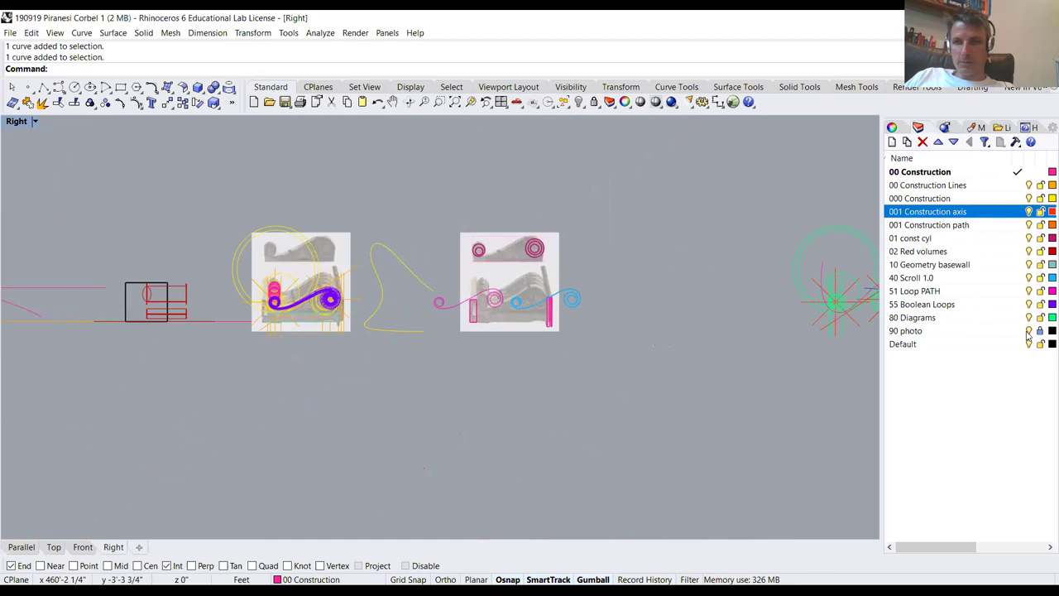
pyautogui.click(910, 330)
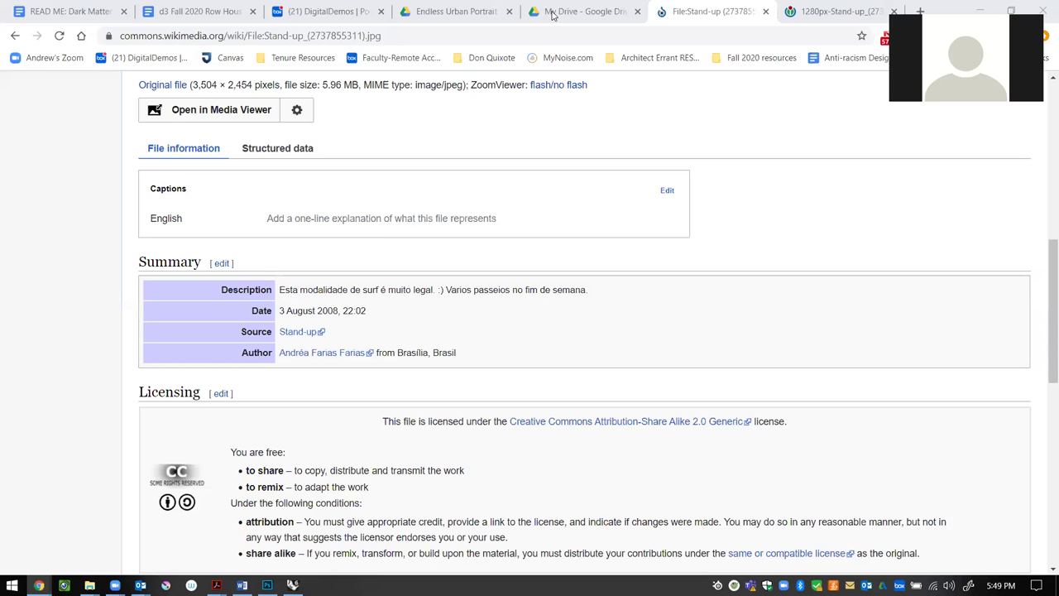
# Review the paddle surfer photo's file page on Wikimedia Commons, and return through the browsing history to the Wikimedia Commons main page
pyautogui.scroll(7, 750, 343)
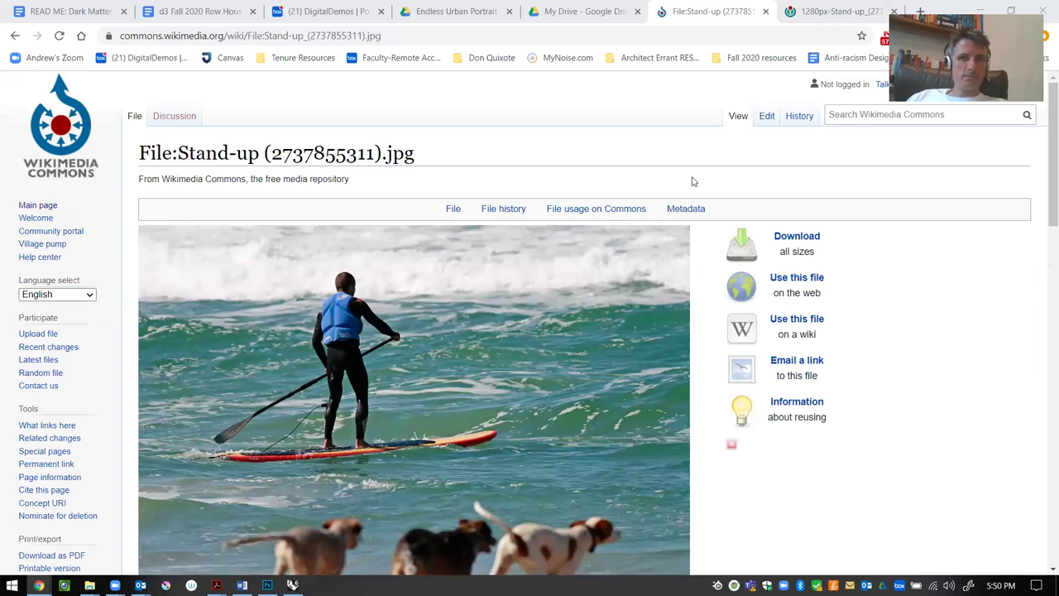
pyautogui.scroll(-2, 579, 207)
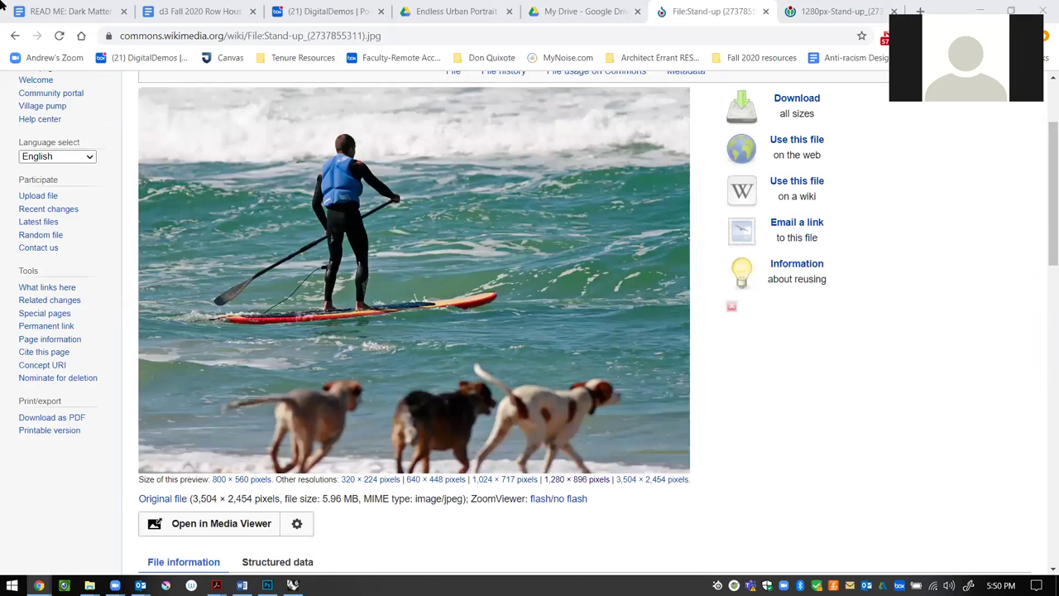
pyautogui.click(14, 37)
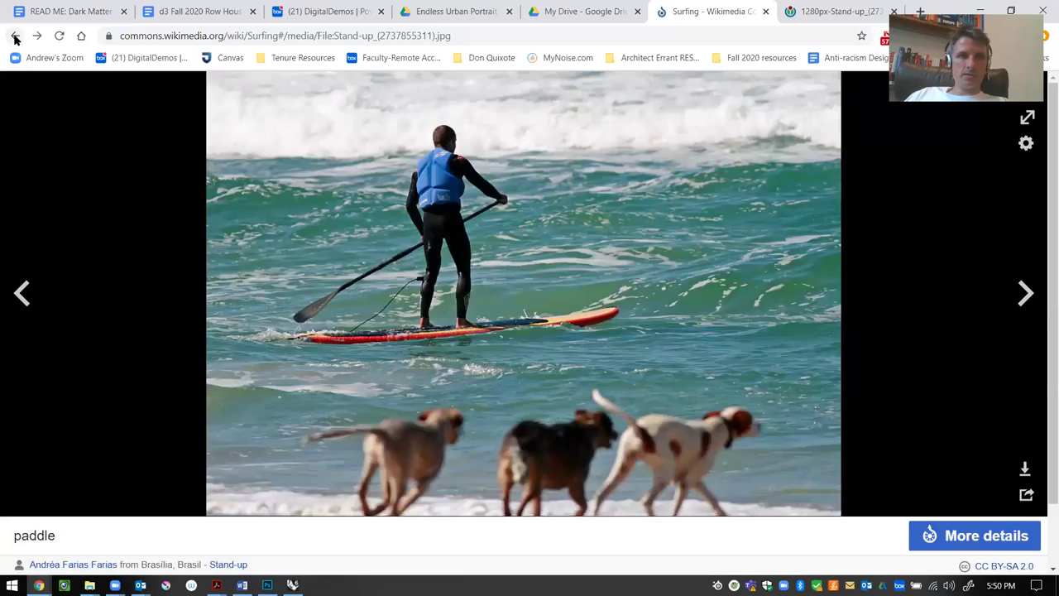
pyautogui.click(14, 37)
pyautogui.click(15, 37)
pyautogui.click(15, 37)
pyautogui.click(15, 37)
pyautogui.click(15, 37)
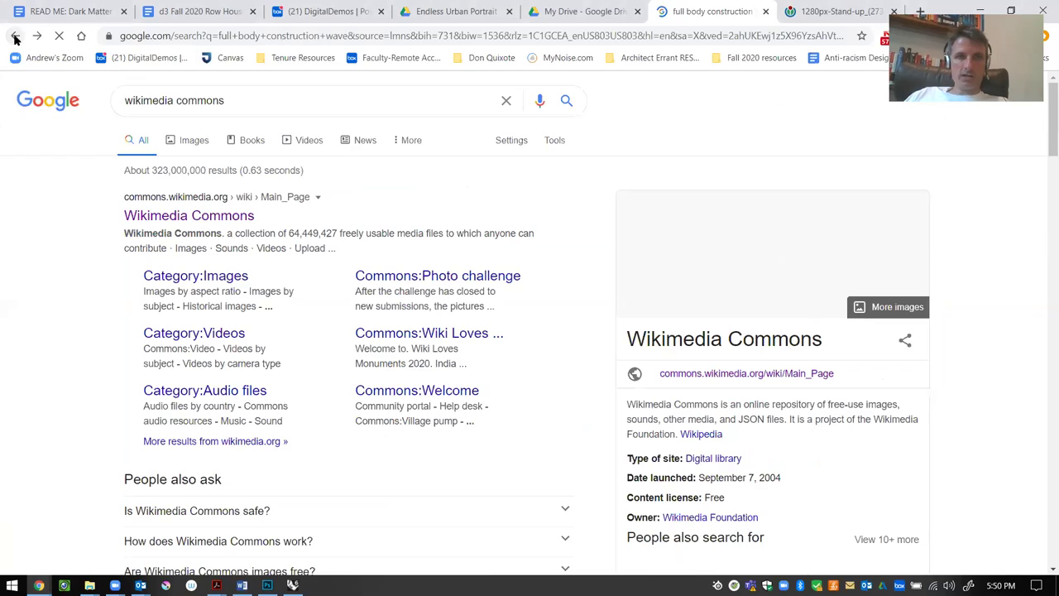
pyautogui.click(15, 38)
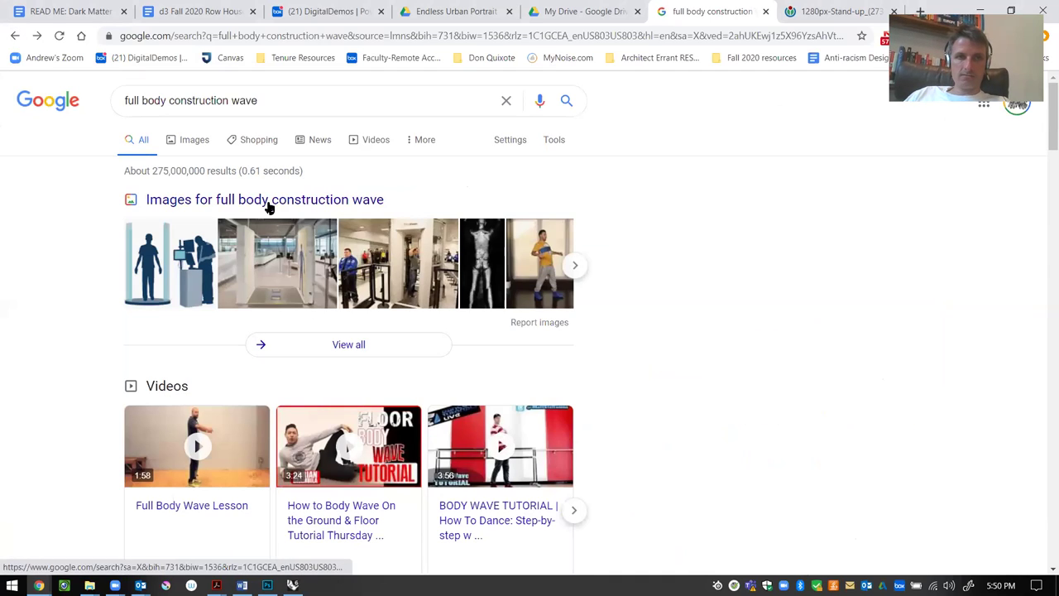
pyautogui.click(36, 37)
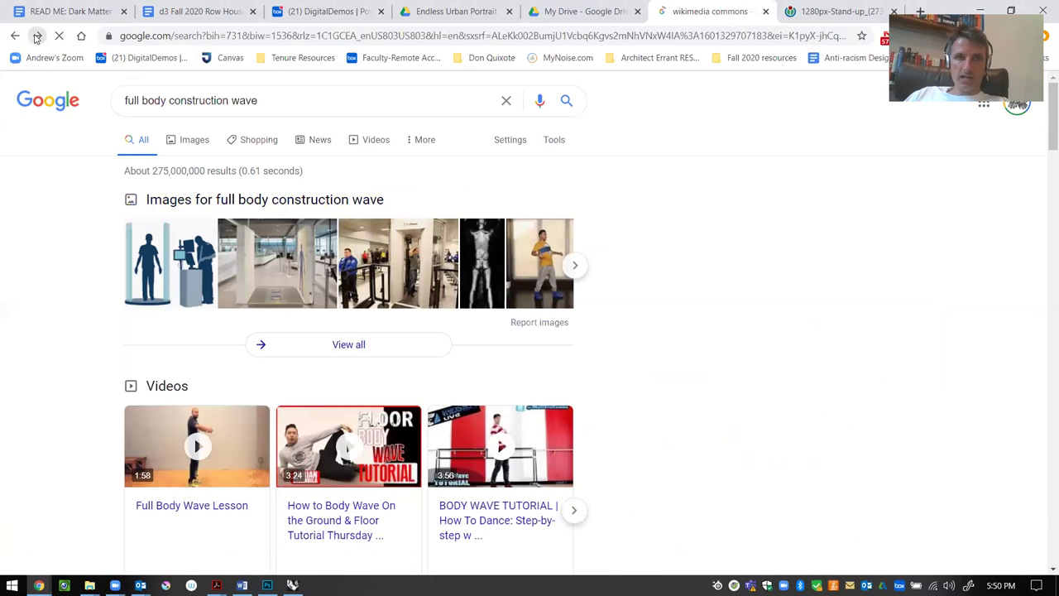
pyautogui.click(37, 36)
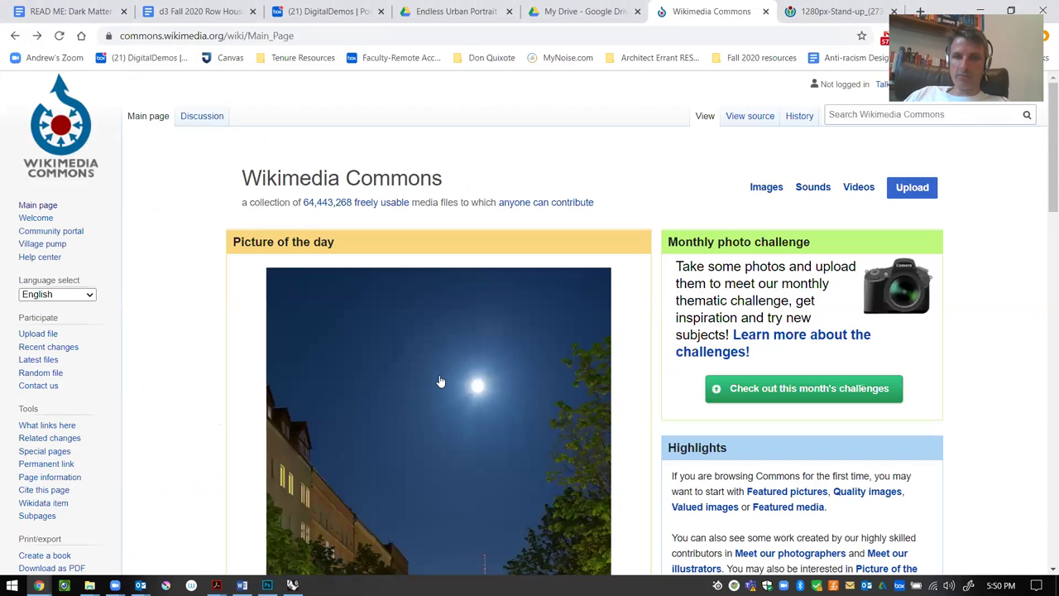
# Go forward through the browsing history to the Surfing gallery on Wikimedia Commons and browse its photographs
pyautogui.click(37, 37)
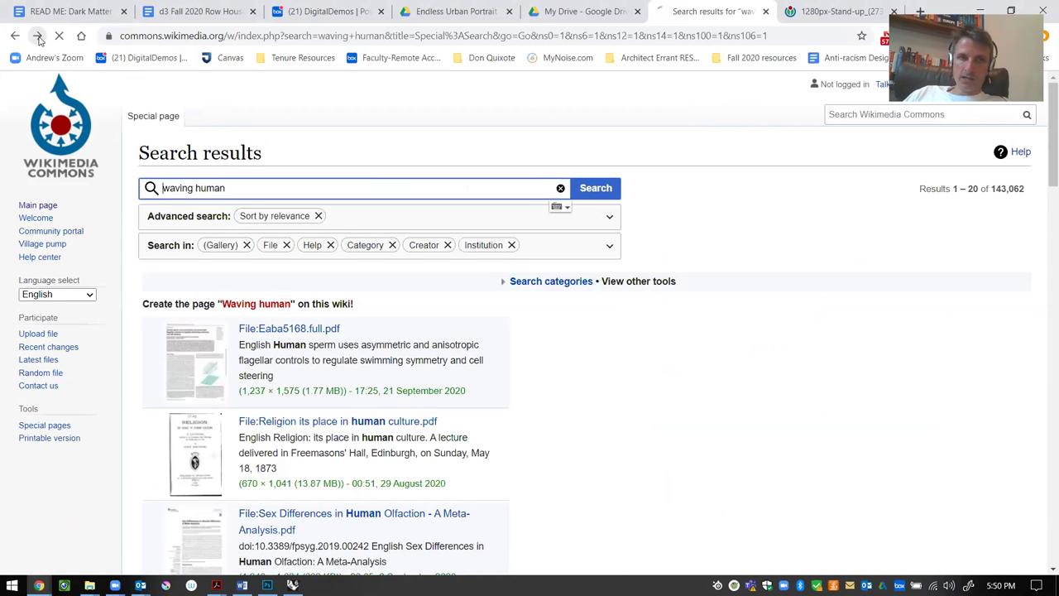
pyautogui.click(38, 36)
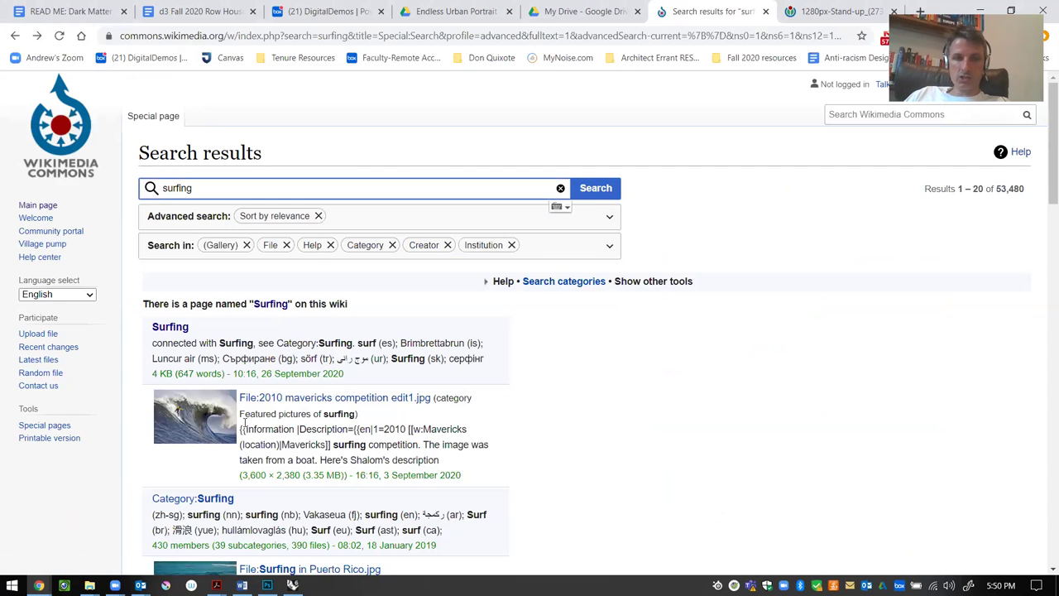
pyautogui.click(37, 36)
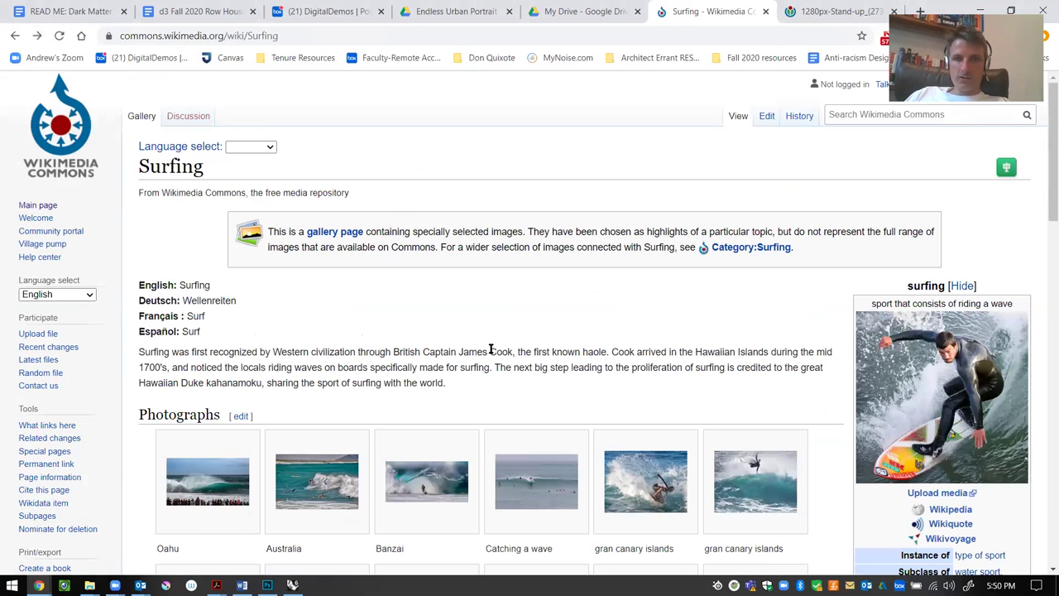
pyautogui.scroll(-2, 491, 350)
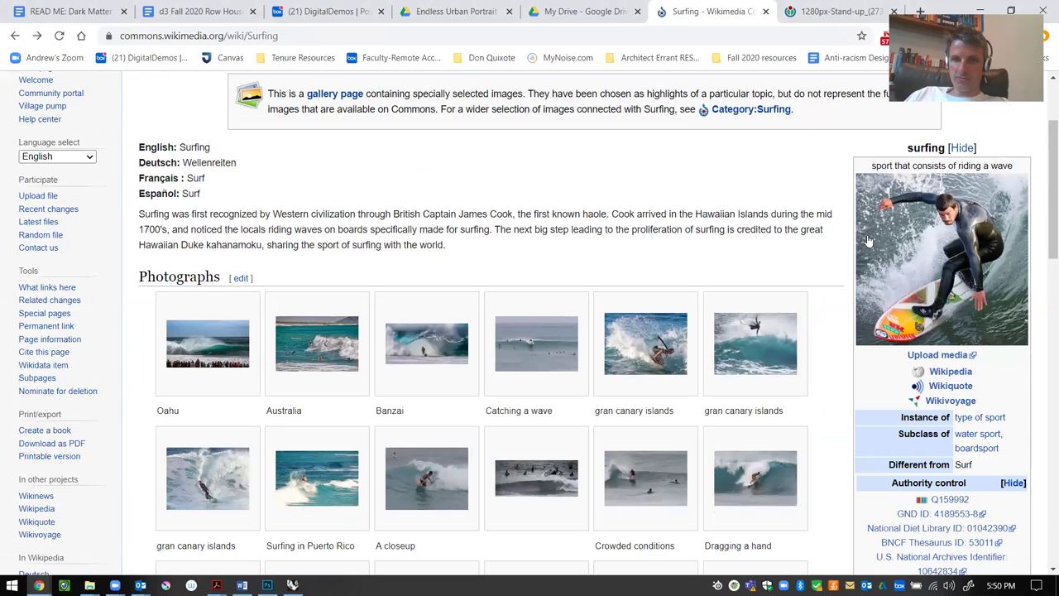
pyautogui.scroll(-2, 703, 331)
pyautogui.scroll(-6, 579, 479)
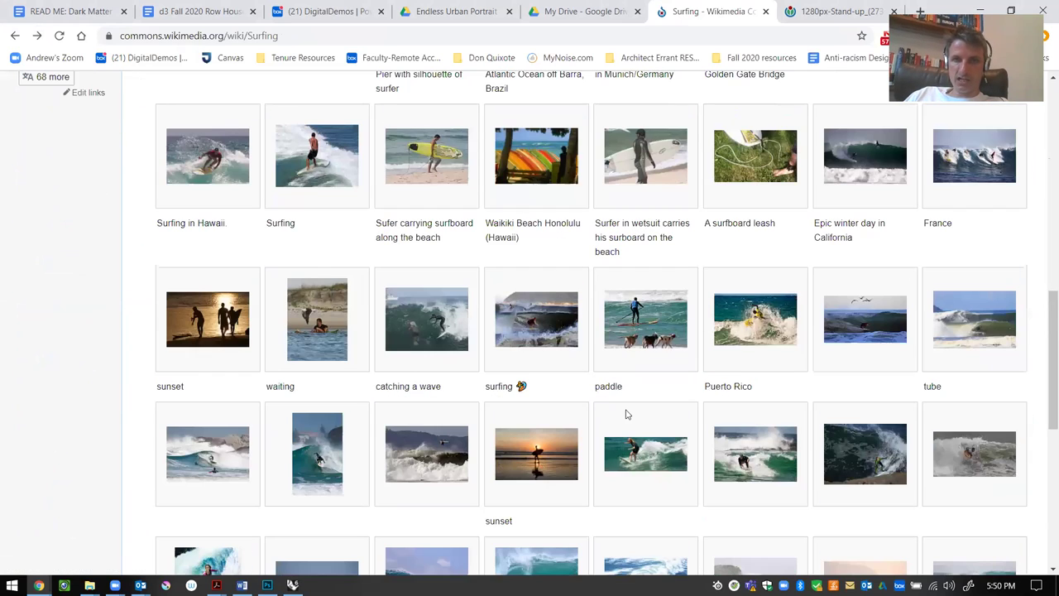
pyautogui.scroll(-2, 645, 327)
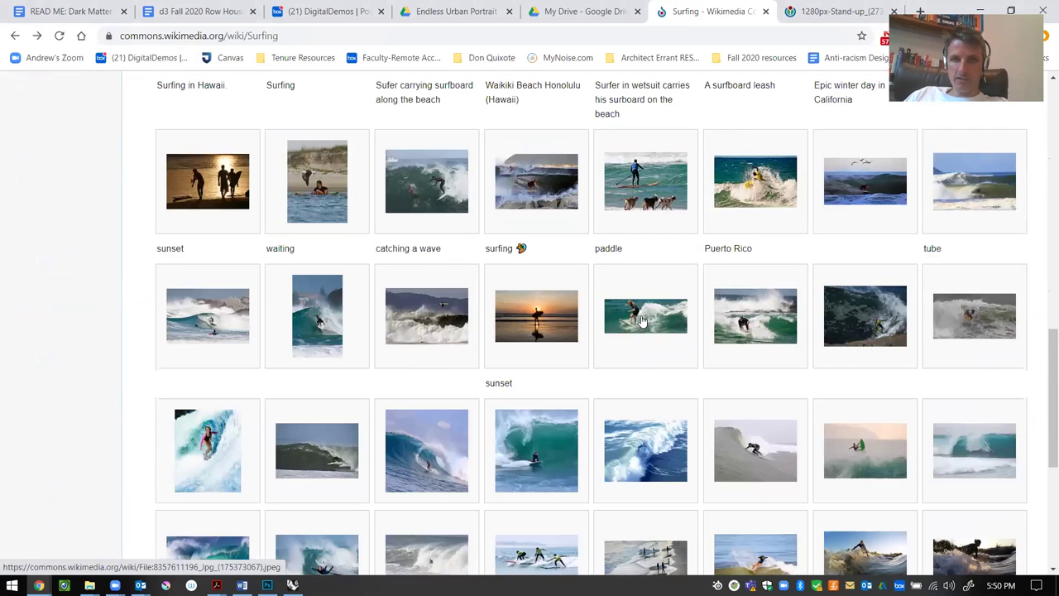
# Preview the photo of the surfer in green waves and the sunset surfer silhouette, returning to the gallery after each
pyautogui.click(642, 321)
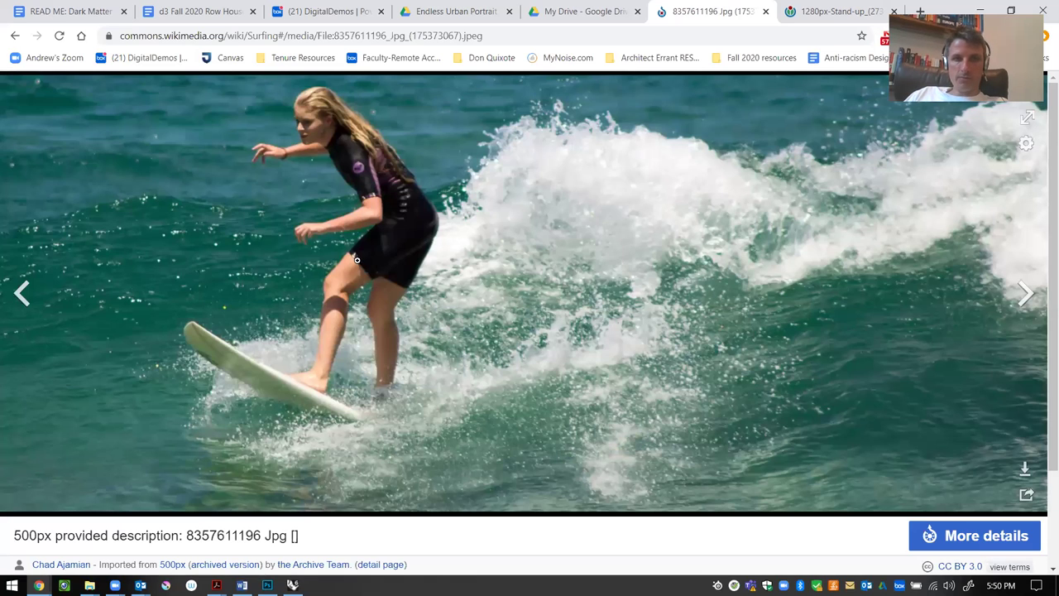
pyautogui.click(14, 36)
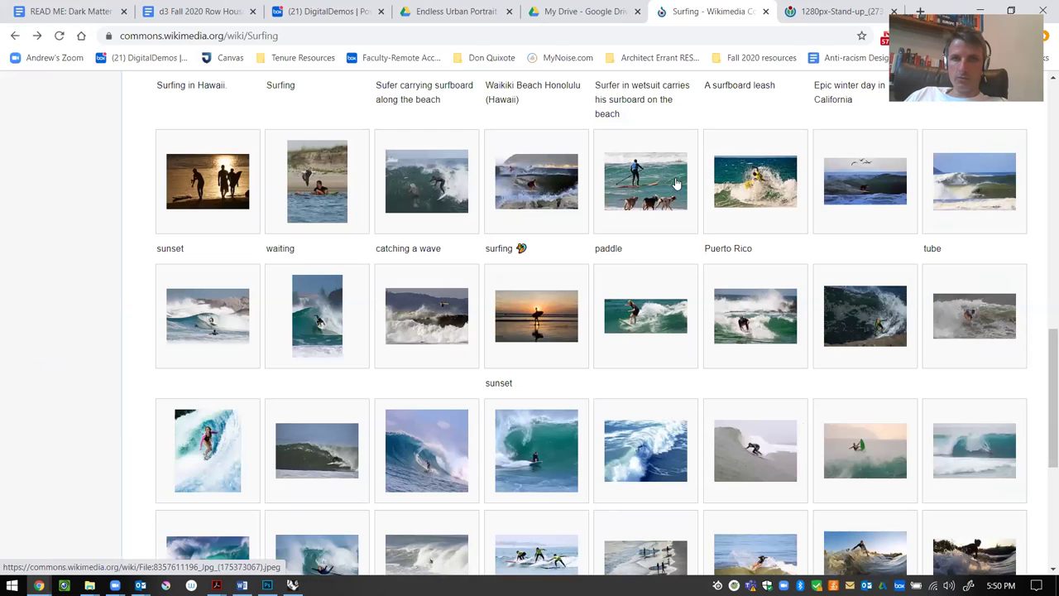
pyautogui.click(531, 321)
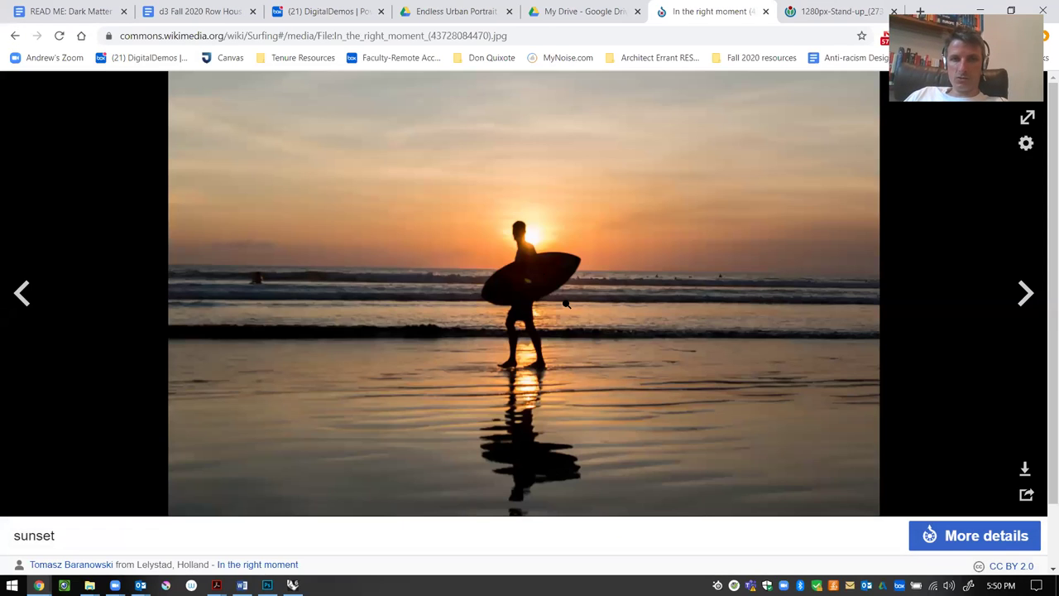
pyautogui.click(15, 36)
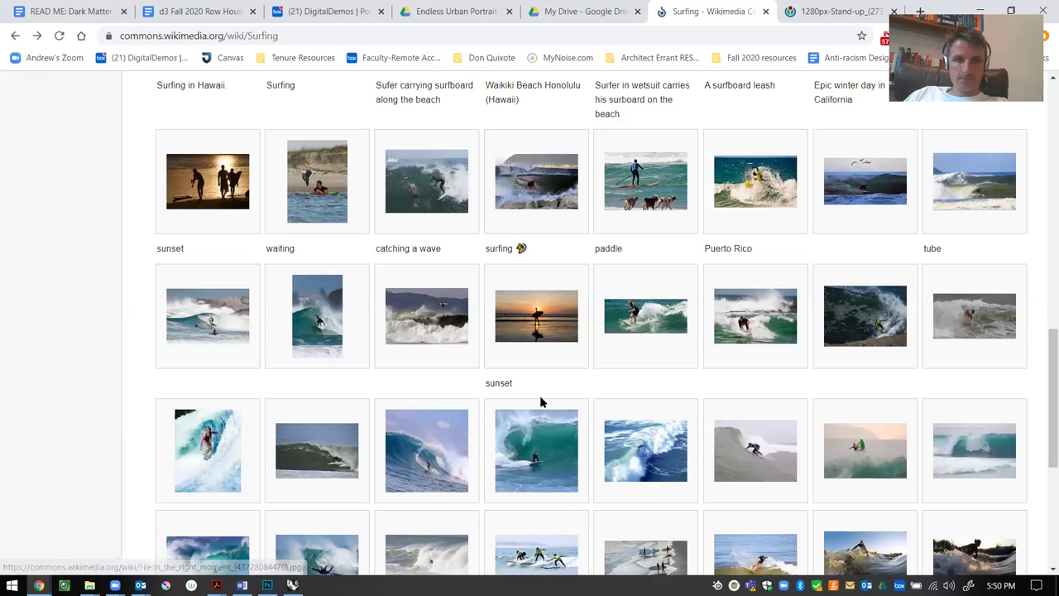
# Open the file page of the paddle photo with the dogs, and select its web address and the author credit in the Summary
pyautogui.click(656, 190)
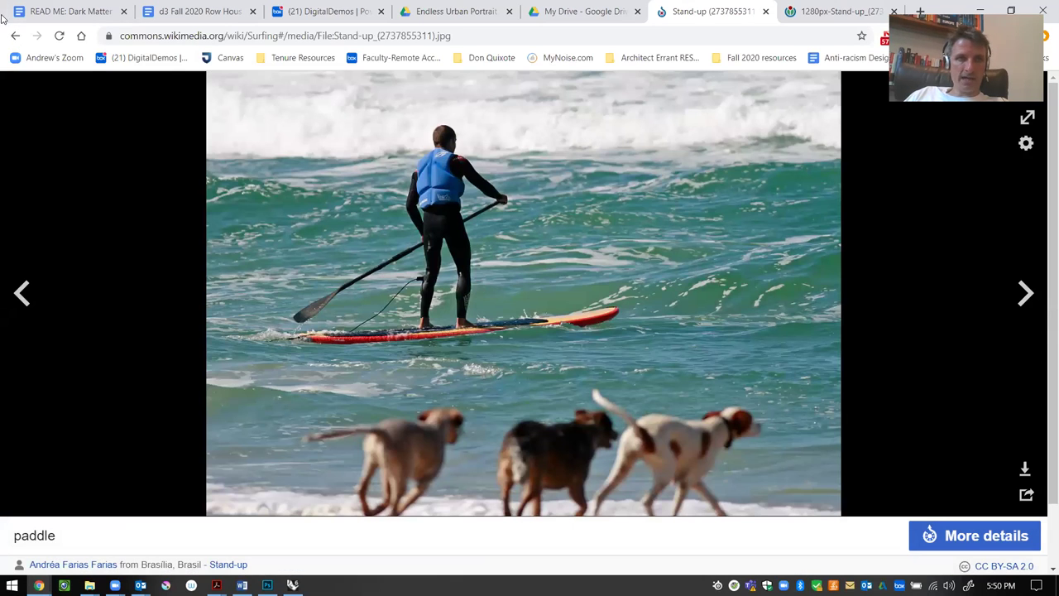
pyautogui.click(989, 540)
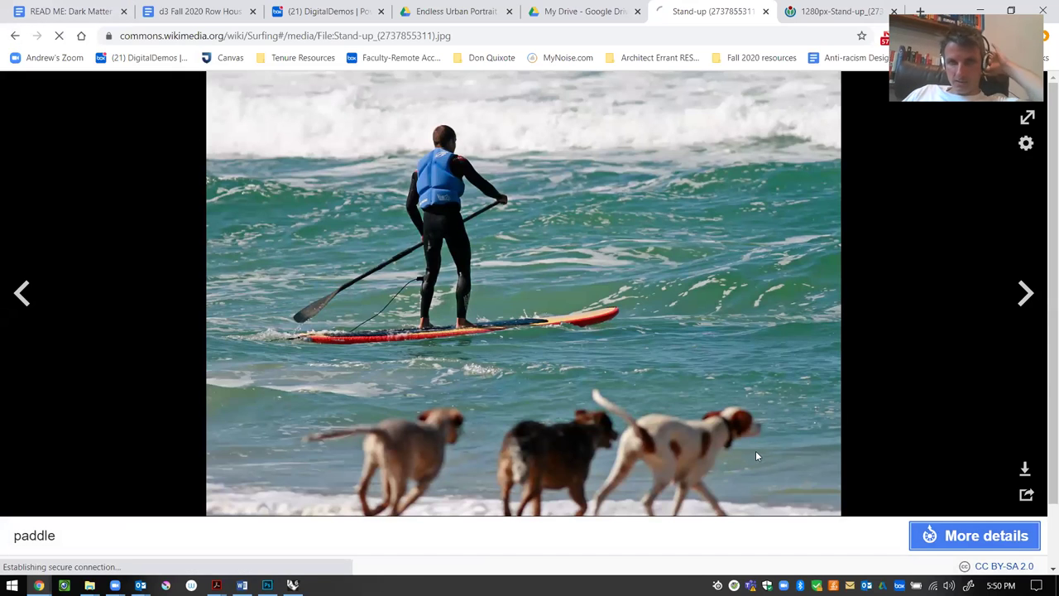
pyautogui.scroll(-5, 634, 418)
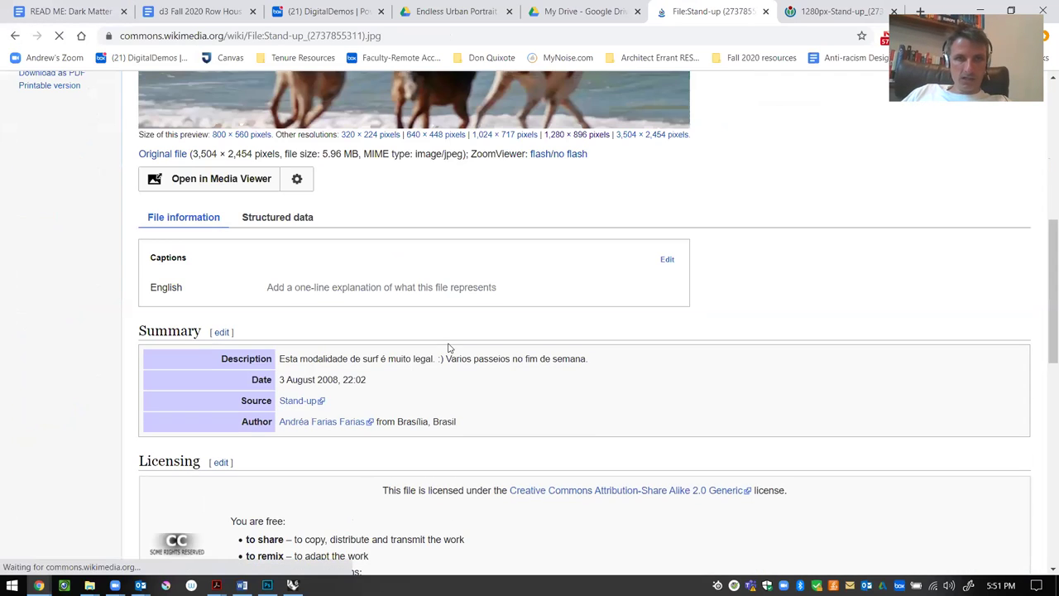
pyautogui.click(562, 34)
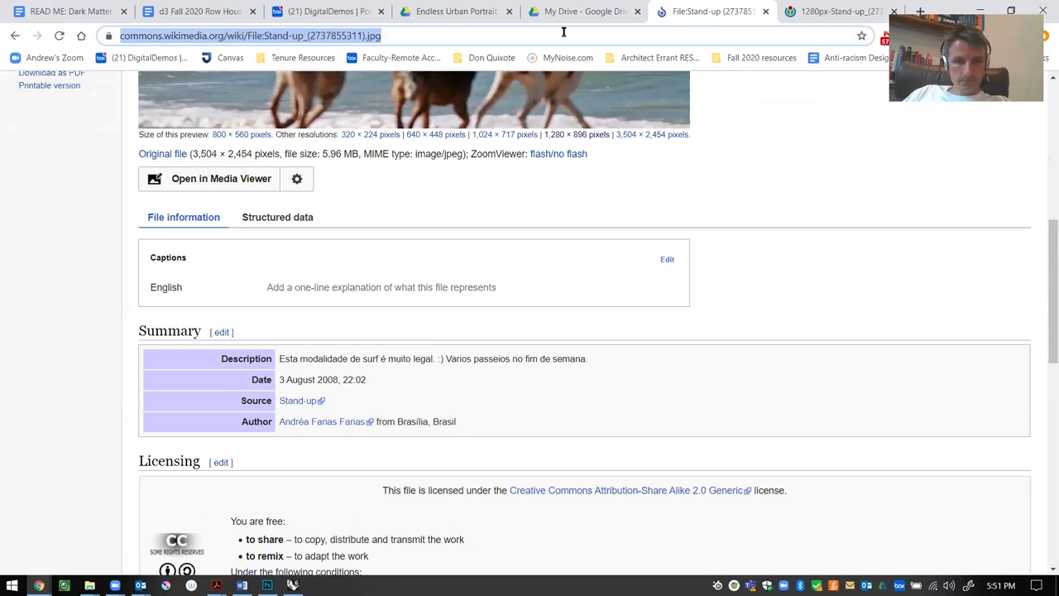
pyautogui.moveTo(476, 423); pyautogui.dragTo(279, 423)
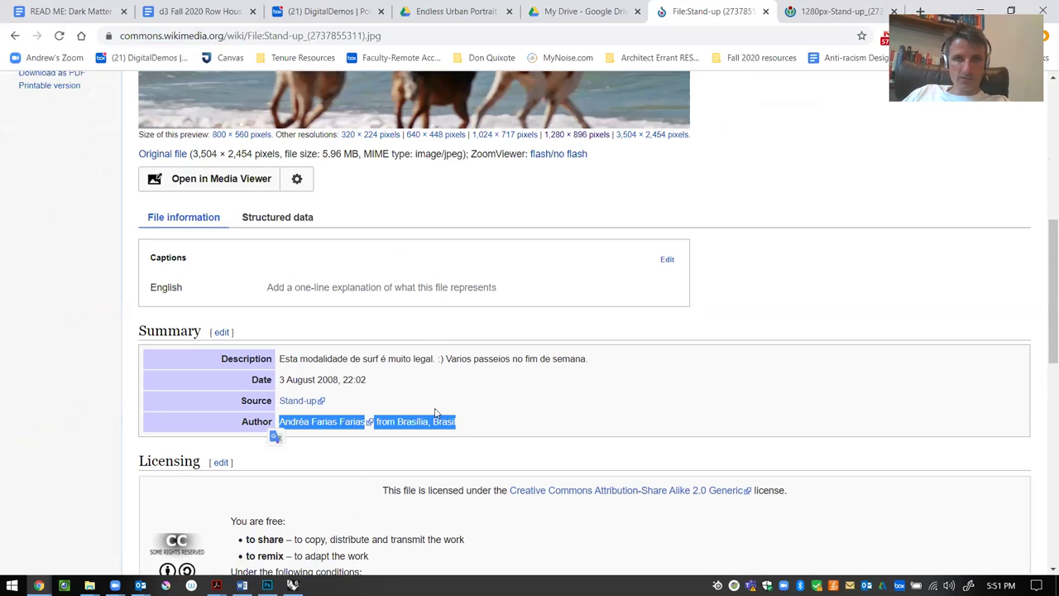
pyautogui.scroll(3, 497, 447)
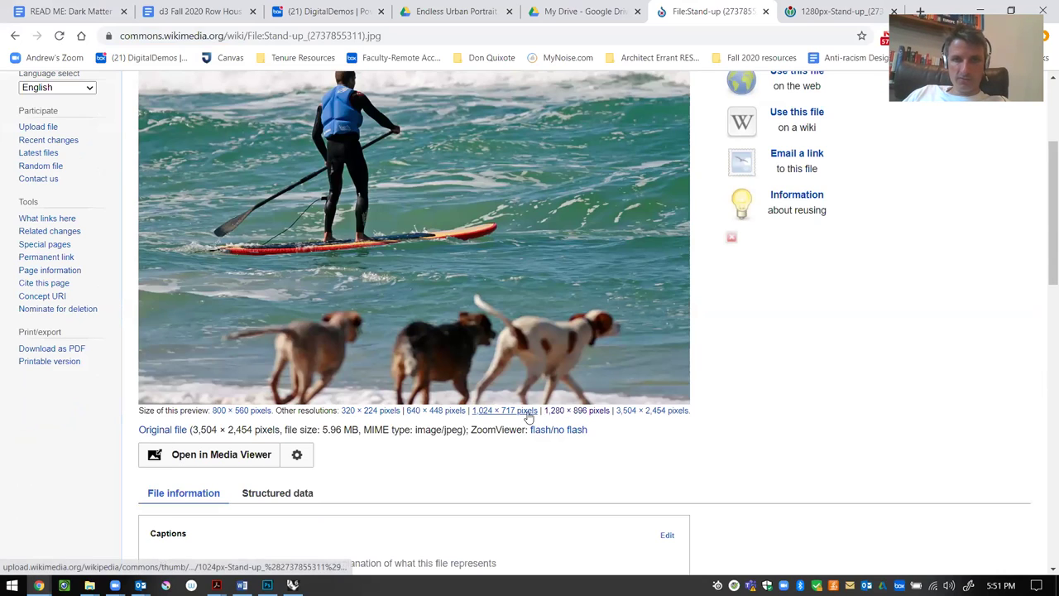
# Open the 1,024 × 717 pixel version of the paddle photo
pyautogui.click(499, 414)
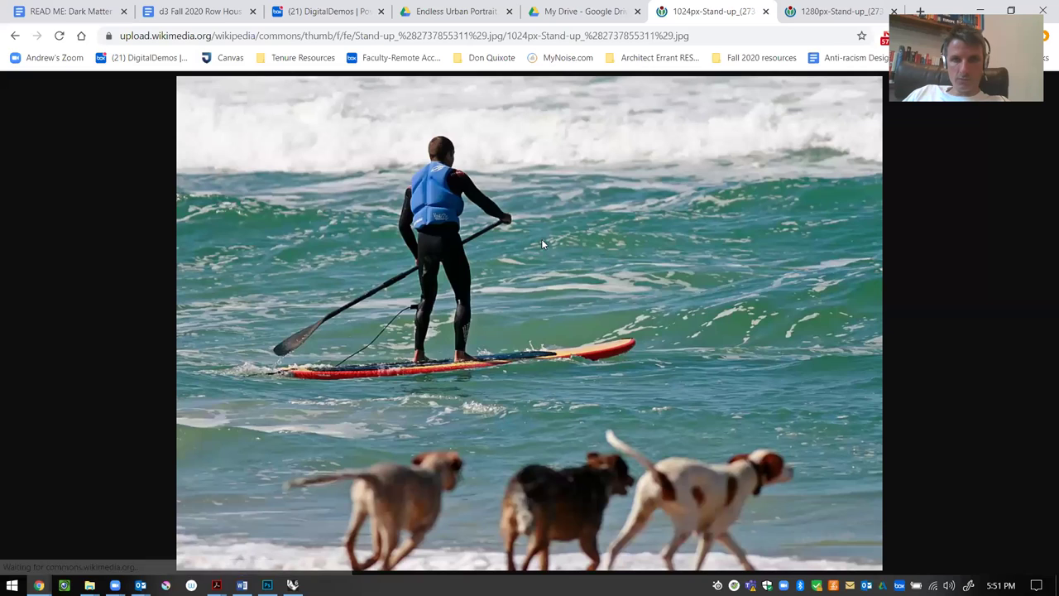
pyautogui.rightClick(543, 240)
pyautogui.press('Escape')
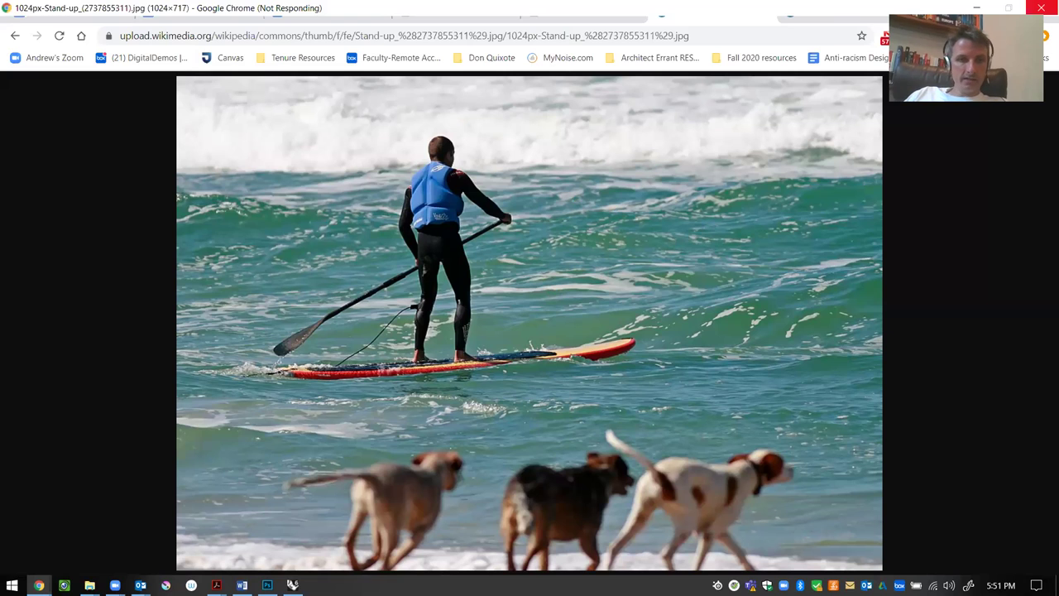
# Switch to Rhino and place a text object reading "from Brasília, Brasil" beside the second reference photo in the Right view
pyautogui.click(292, 585)
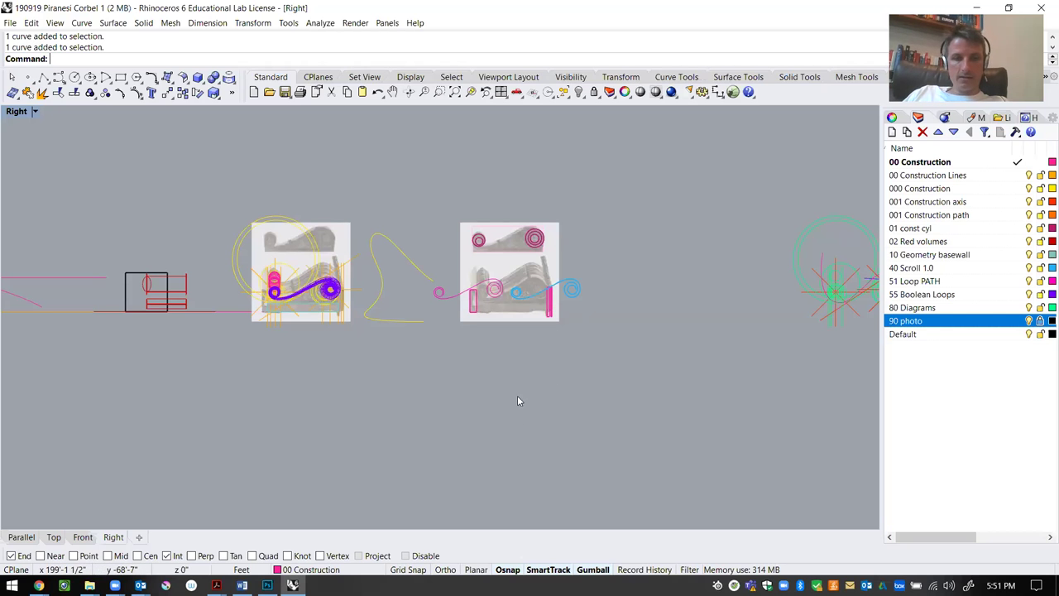
pyautogui.write('Text')
pyautogui.press('Return')
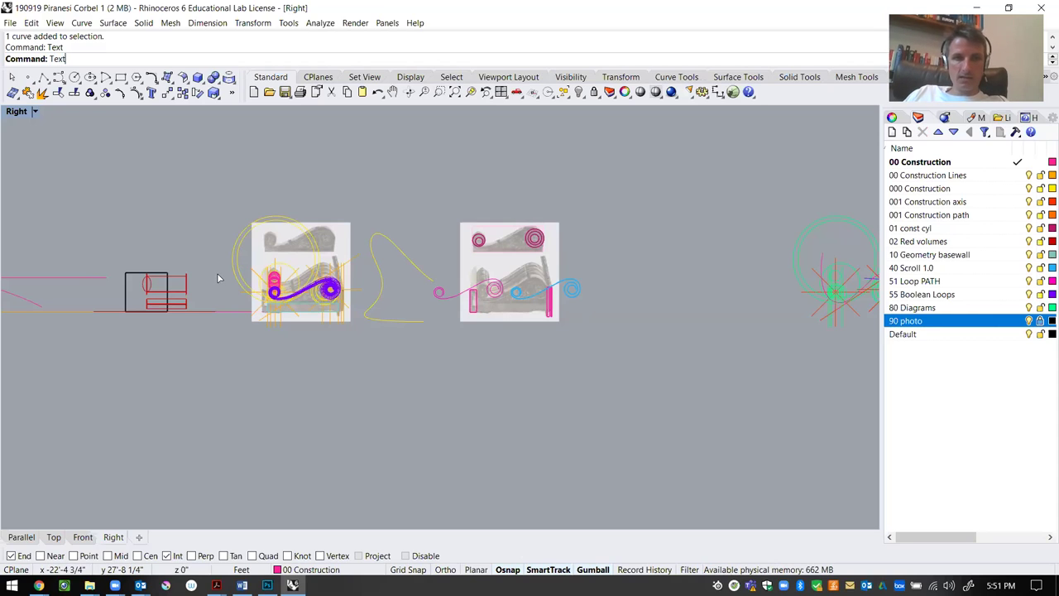
pyautogui.press('Escape')
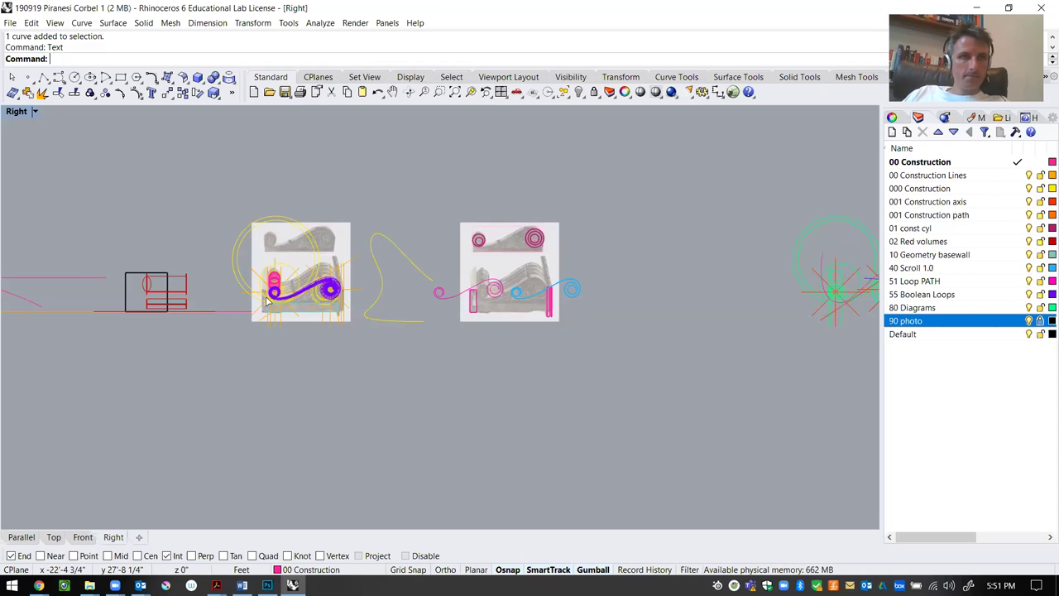
pyautogui.click(321, 401)
pyautogui.write('t')
pyautogui.press('BackSpace')
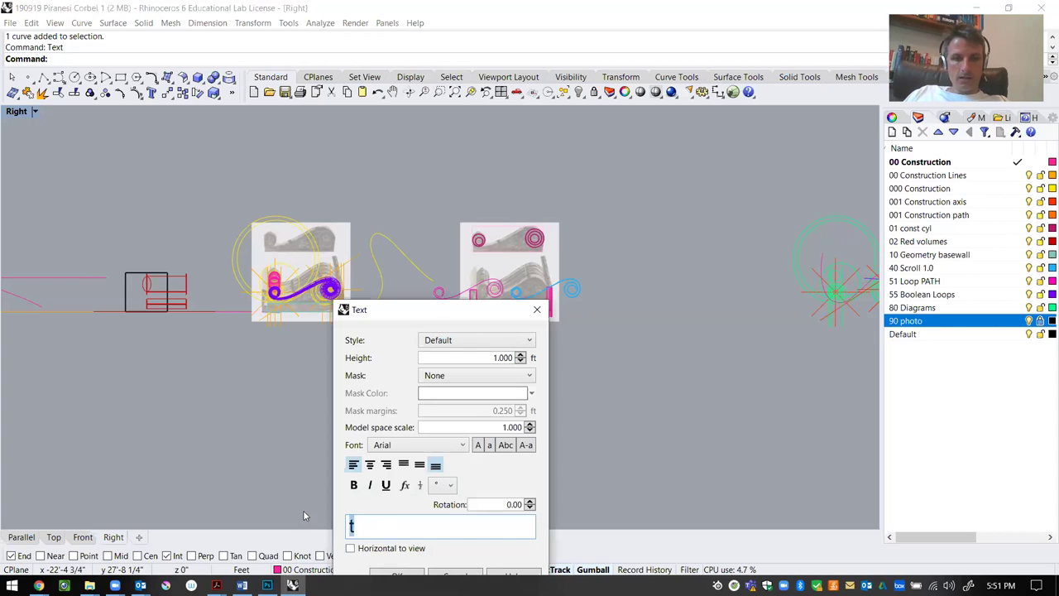
pyautogui.write('from Brasília, Brasil')
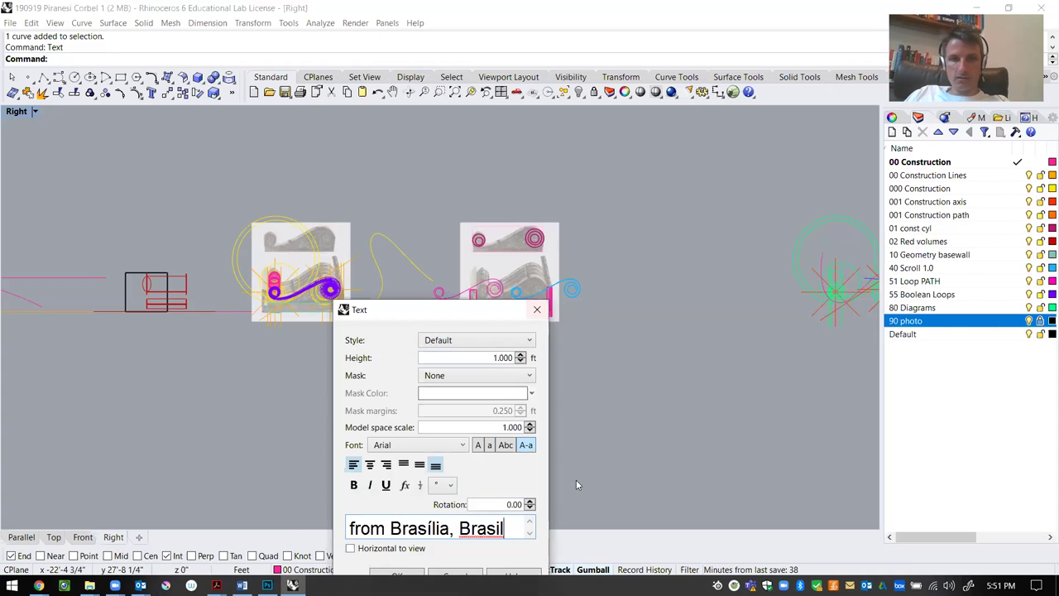
pyautogui.moveTo(483, 311); pyautogui.dragTo(442, 208)
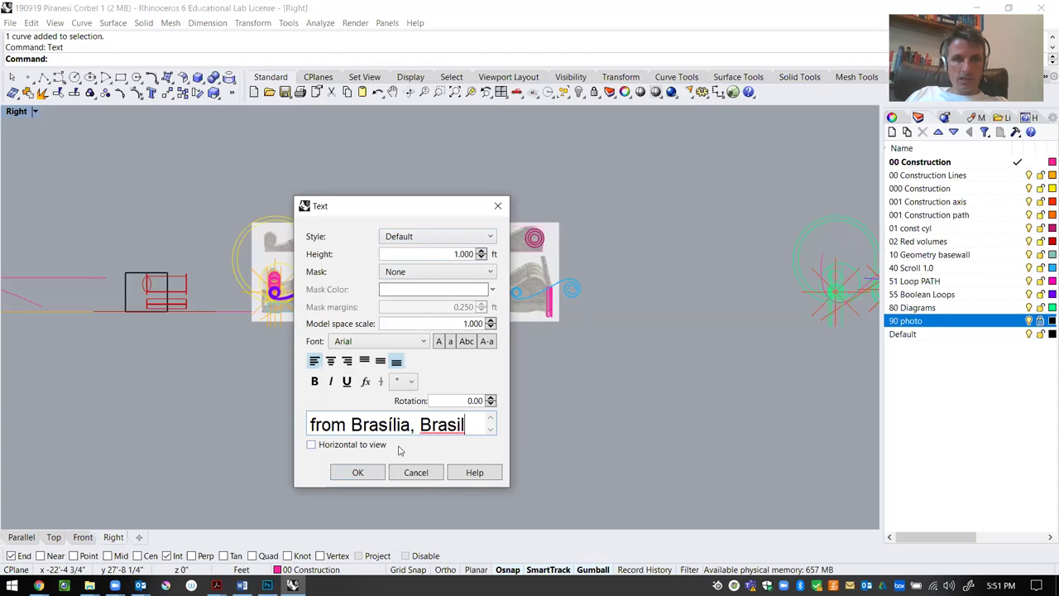
pyautogui.click(367, 475)
pyautogui.click(608, 308)
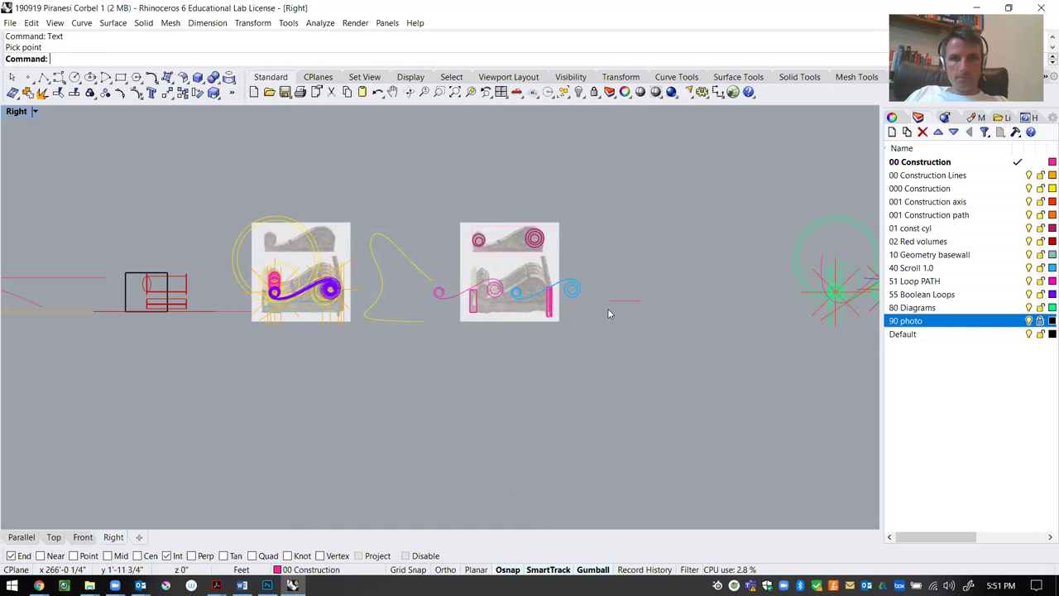
# Enlarge the Parallel view from the four-view layout and orbit it to look over the model and the placed text
pyautogui.click(11, 95)
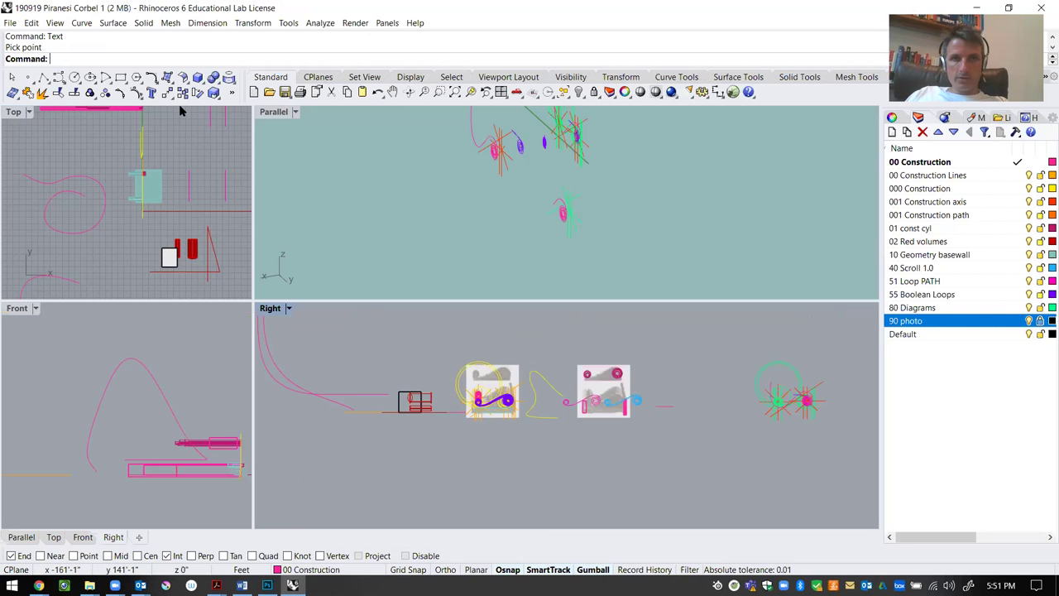
pyautogui.doubleClick(273, 111)
pyautogui.moveTo(471, 226); pyautogui.dragTo(530, 352, button='right')
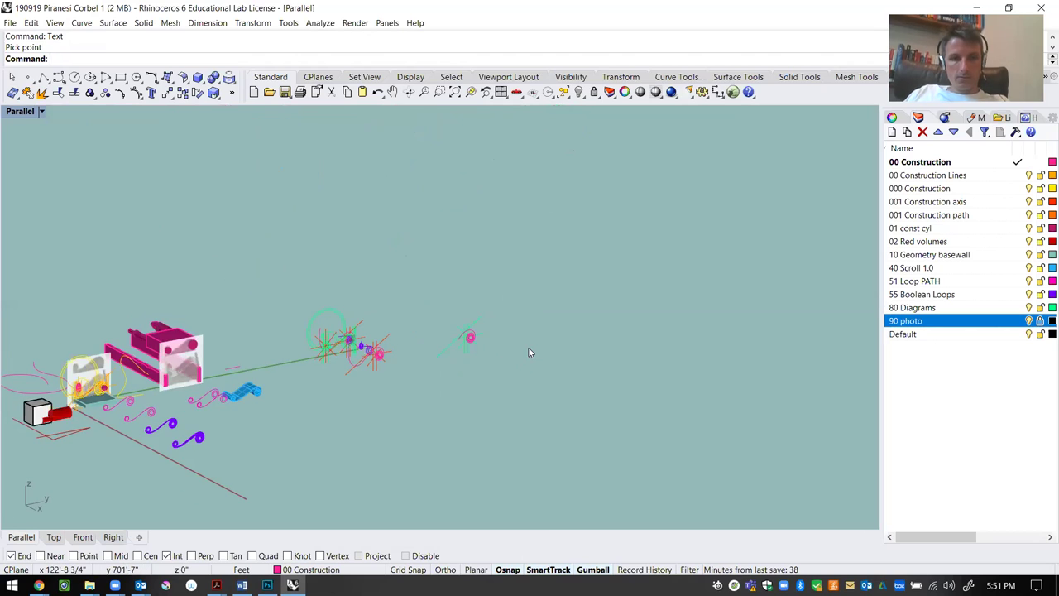
# Scale up the name-and-place text beside the corbel model uniformly from its lower-left end, using reference points
pyautogui.write('z')
pyautogui.press('Return')
pyautogui.write('e')
pyautogui.press('Return')
pyautogui.click(559, 324)
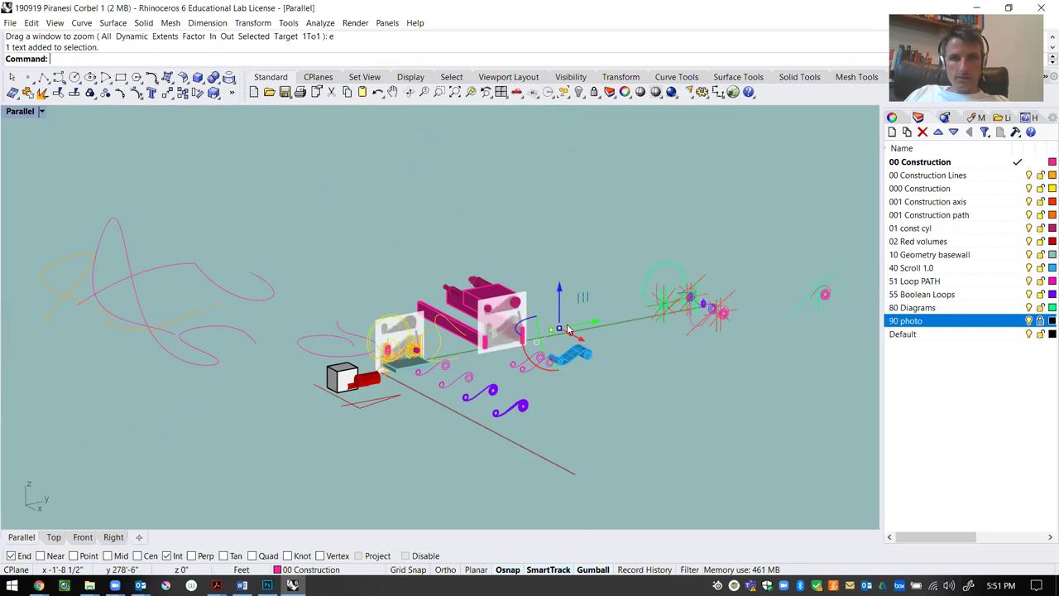
pyautogui.scroll(10, 565, 312)
pyautogui.scroll(5, 565, 312)
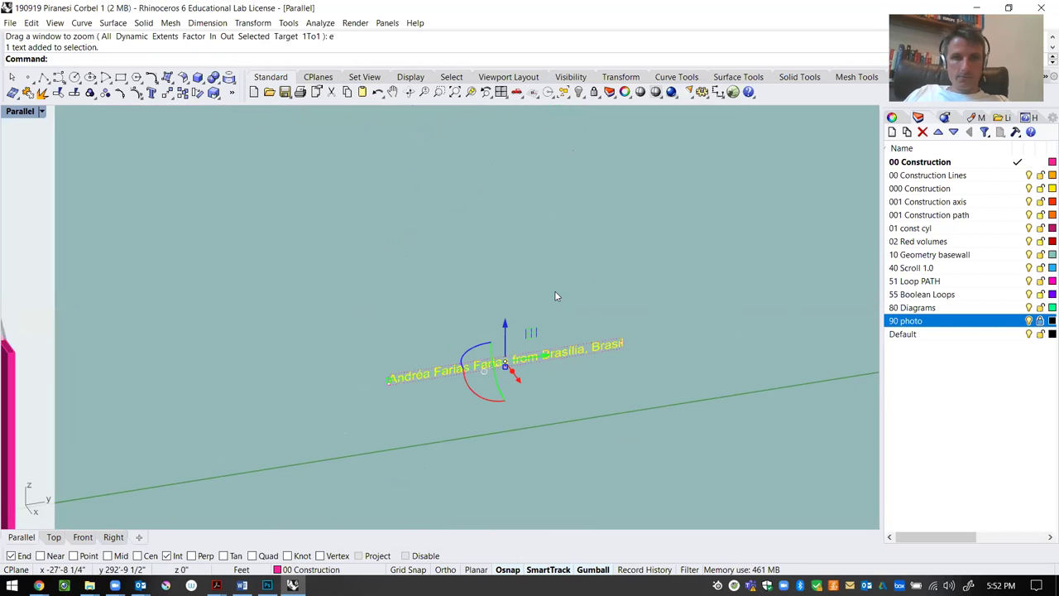
pyautogui.write('sca')
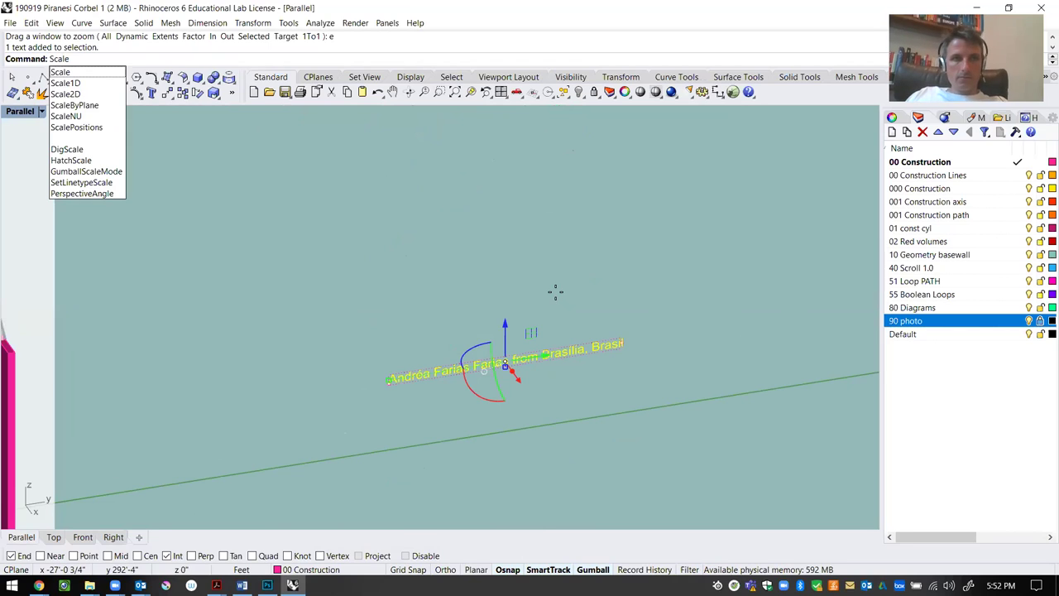
pyautogui.press('Return')
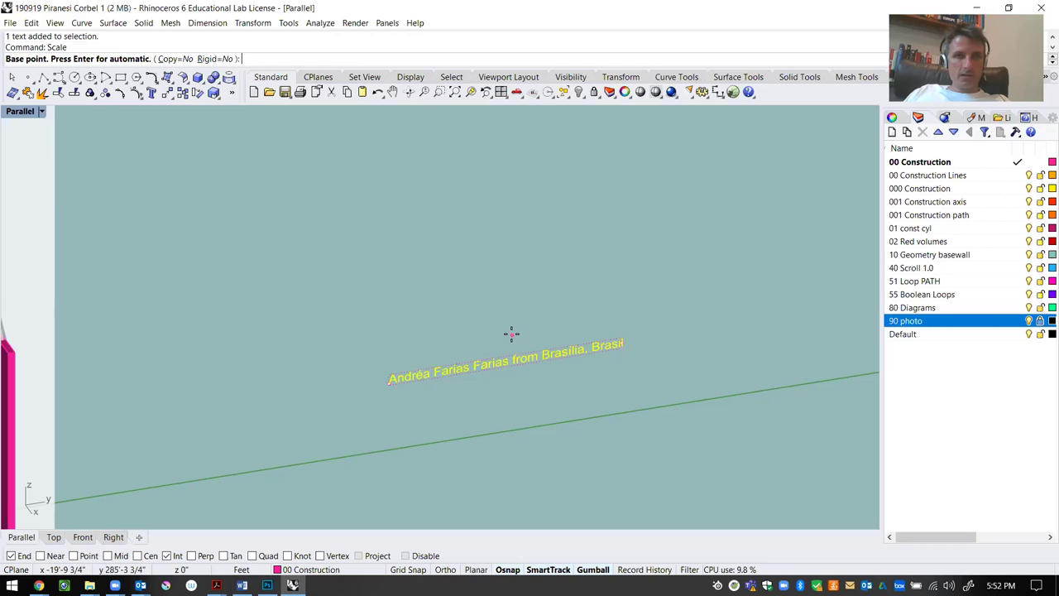
pyautogui.click(375, 394)
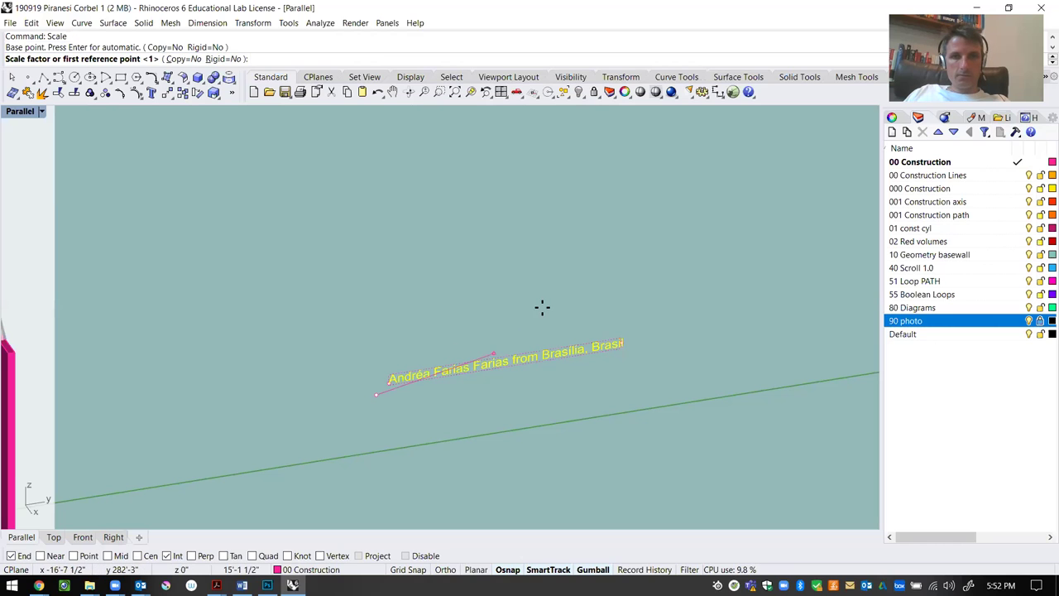
pyautogui.click(661, 309)
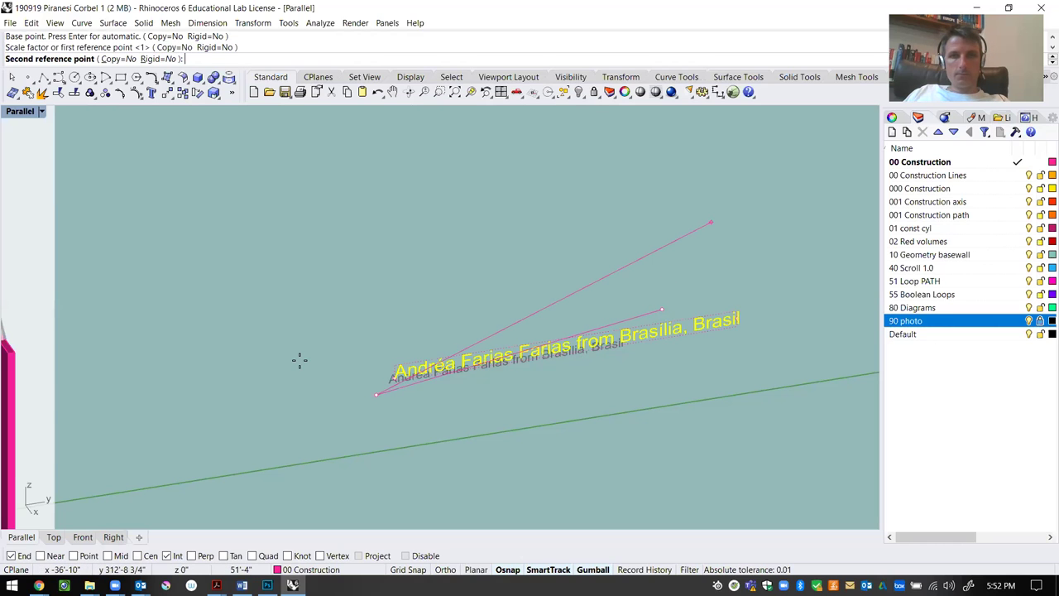
pyautogui.scroll(-5, 444, 274)
pyautogui.click(444, 357)
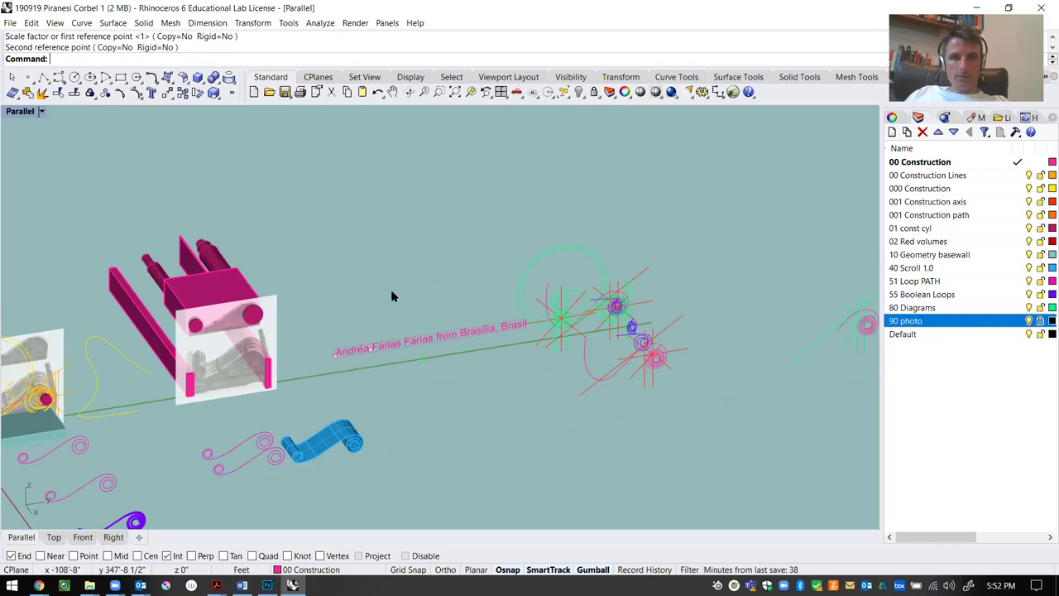
# Move the enlarged text slightly closer to the green axis line, between the corbel model and the green diagrams
pyautogui.click(406, 344)
pyautogui.write('M')
pyautogui.press('Return')
pyautogui.click(398, 341)
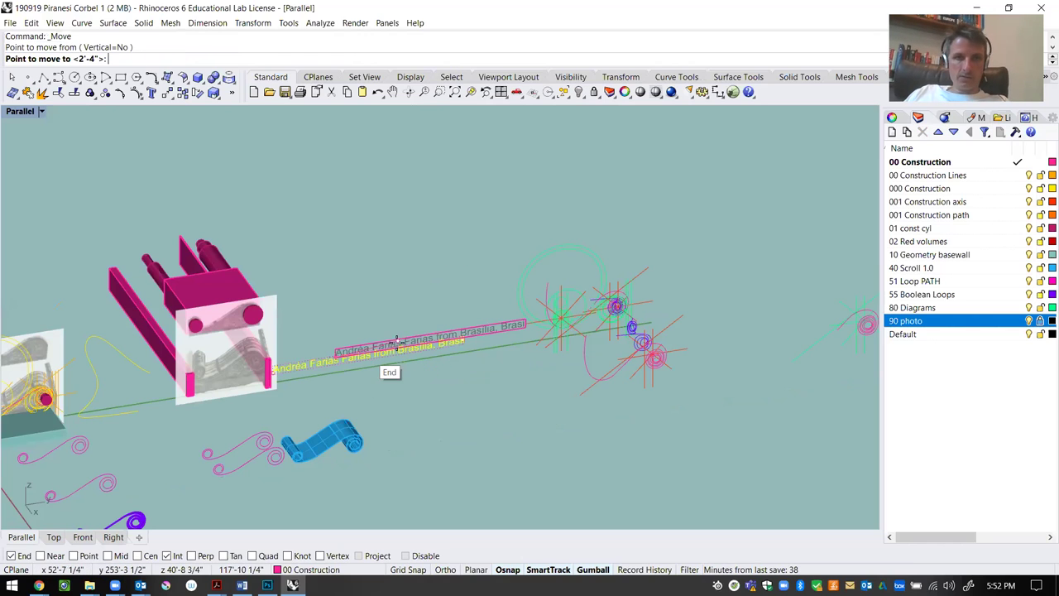
pyautogui.click(403, 374)
pyautogui.press('Escape')
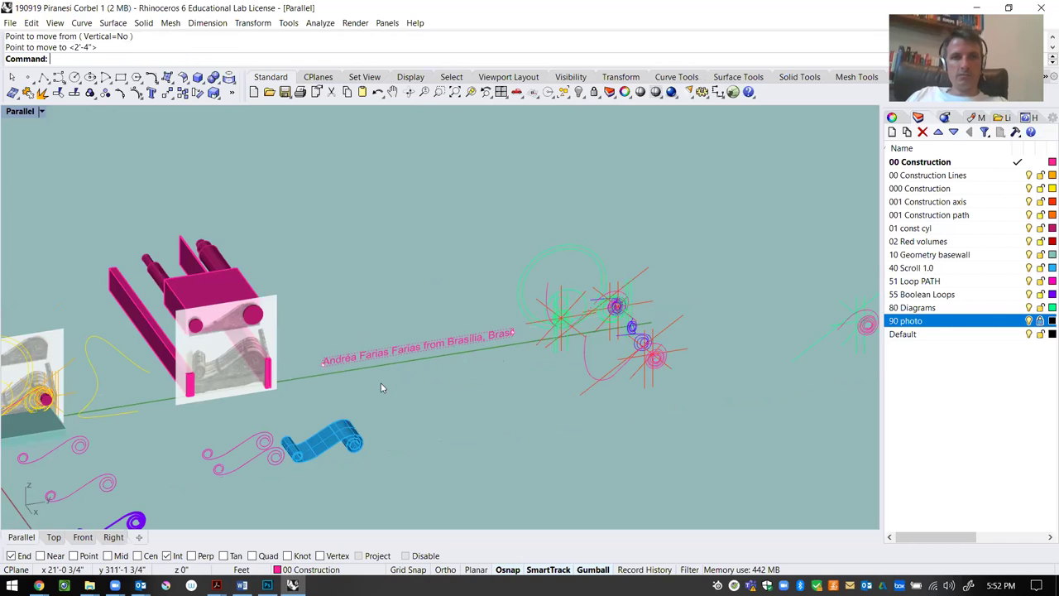
pyautogui.scroll(5, 359, 386)
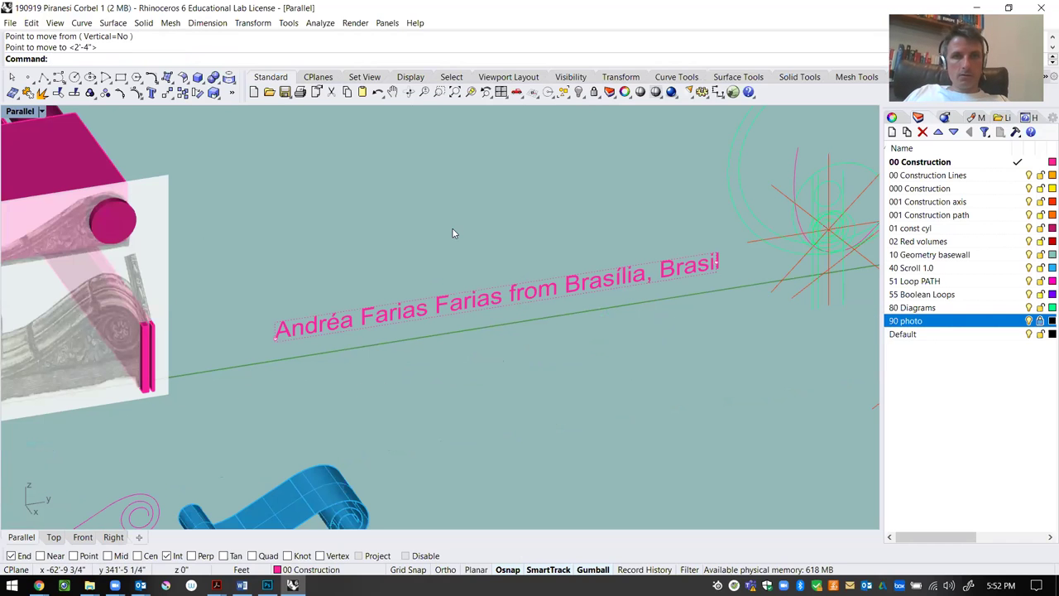
# Switch to the Chrome browser and save the paddleboarder photo to the Desktop as a JPEG image
pyautogui.hotkey('alt', 'Tab')
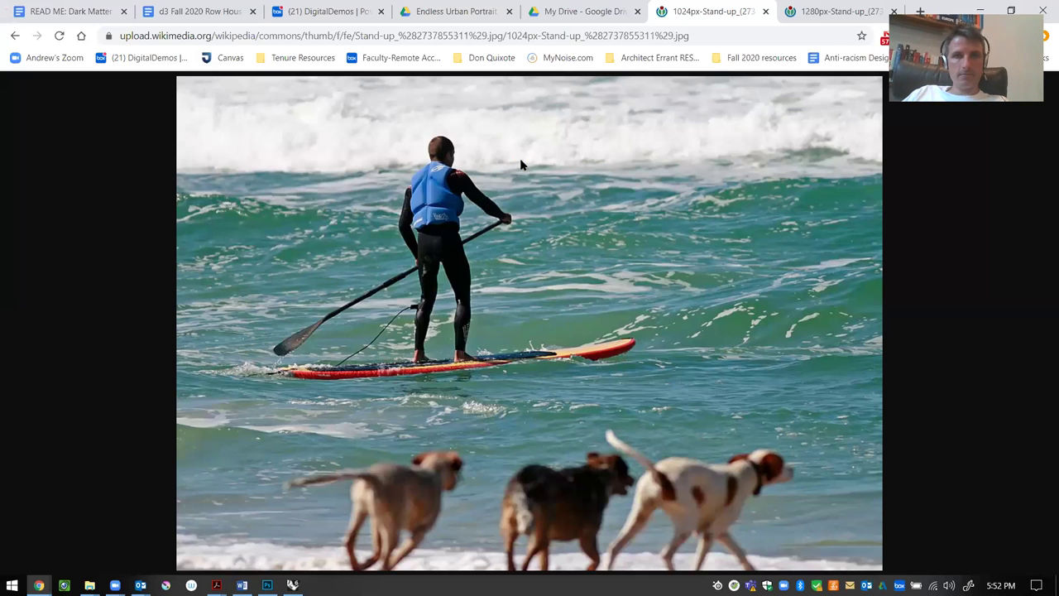
pyautogui.hotkey('ctrl', 's')
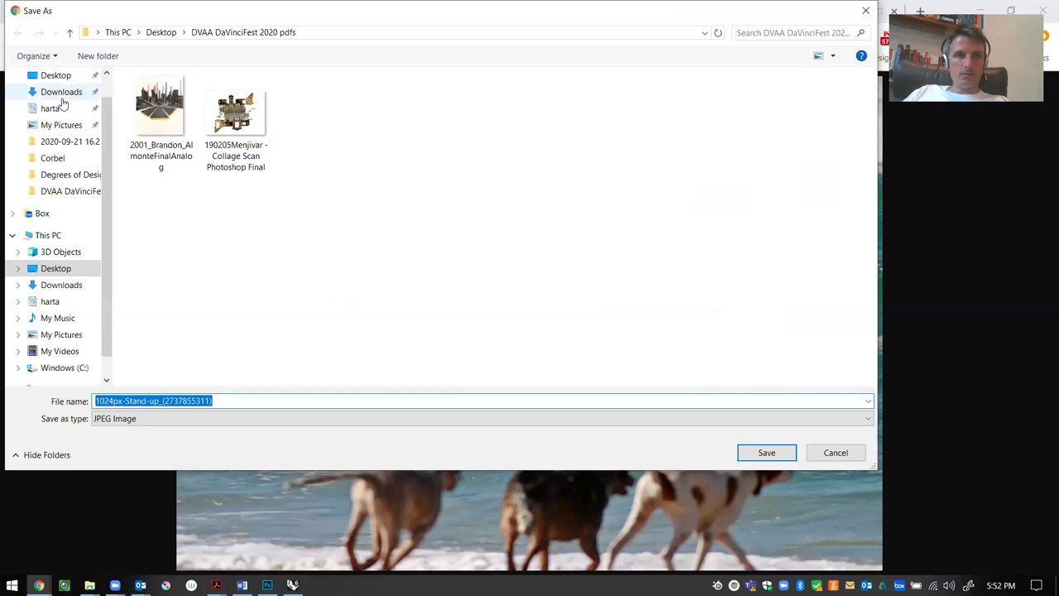
pyautogui.click(55, 75)
pyautogui.click(765, 452)
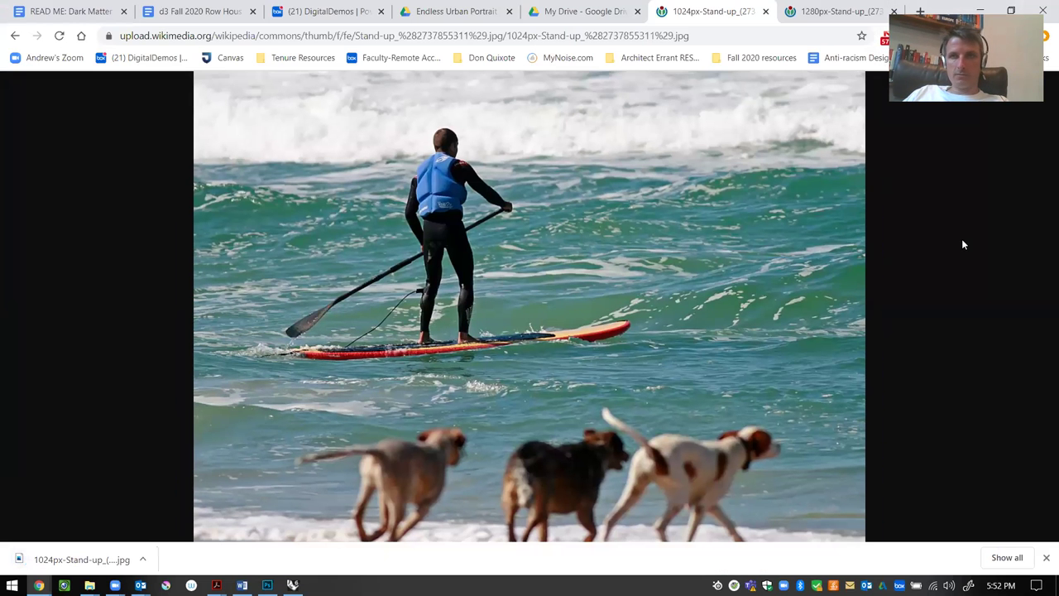
# Switch back to Rhinoceros and maximize the Right view around the model and the text
pyautogui.hotkey('alt', 'Tab')
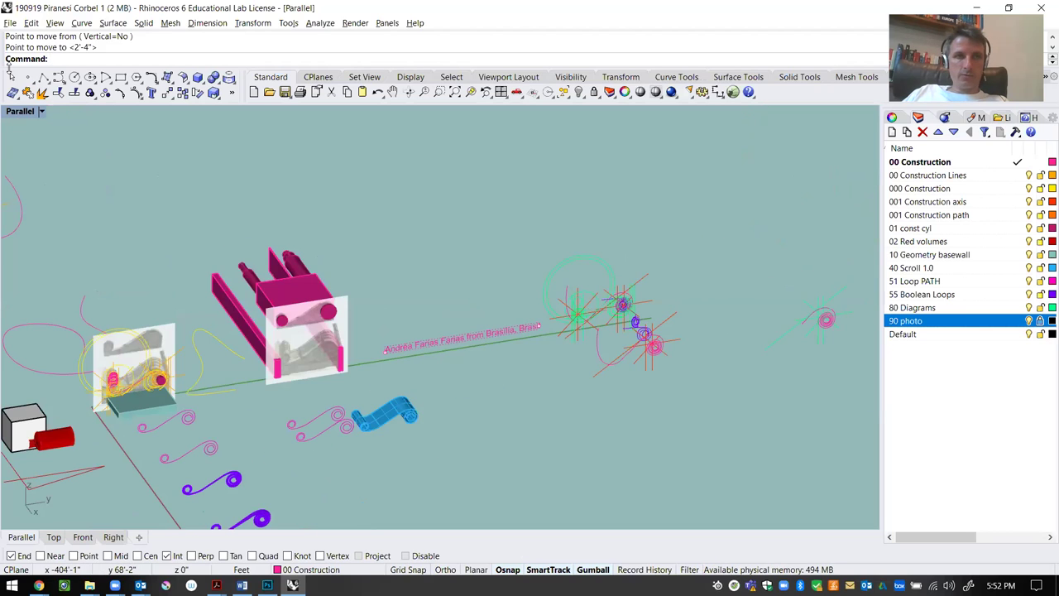
pyautogui.doubleClick(18, 111)
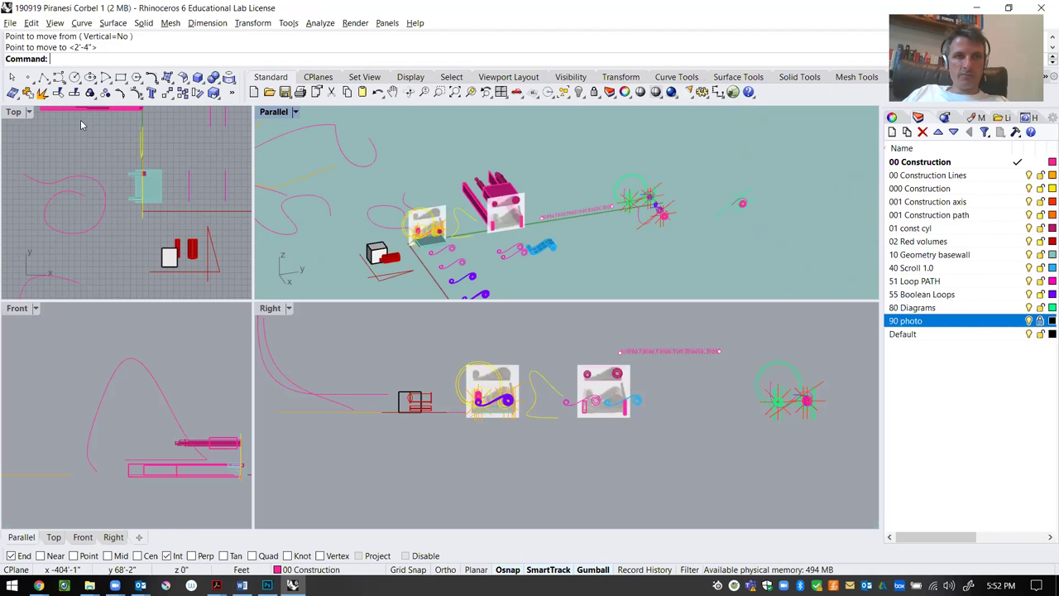
pyautogui.doubleClick(270, 307)
pyautogui.scroll(-3, 404, 362)
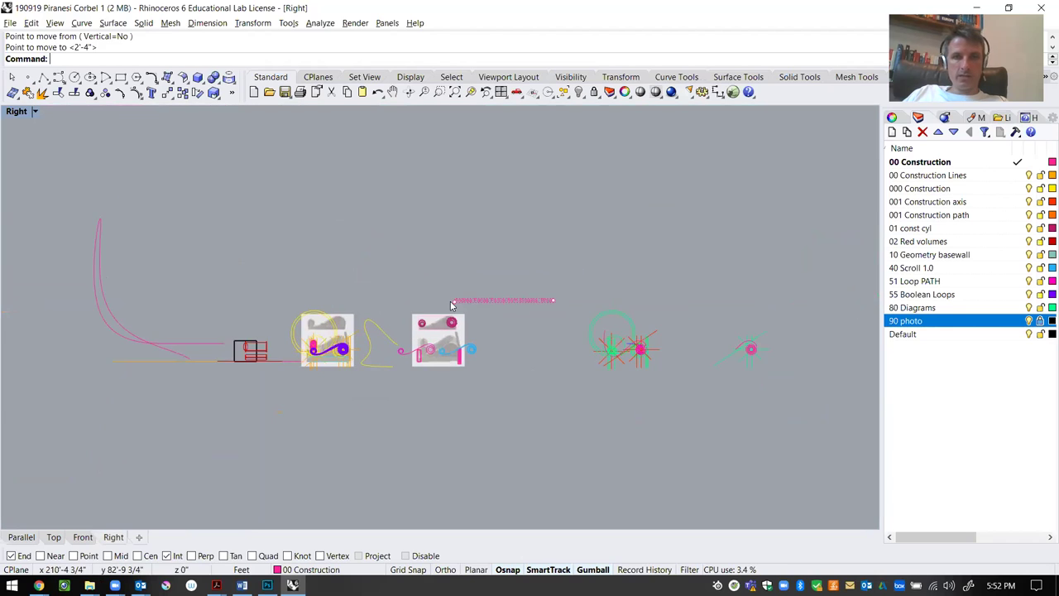
pyautogui.write('Picture')
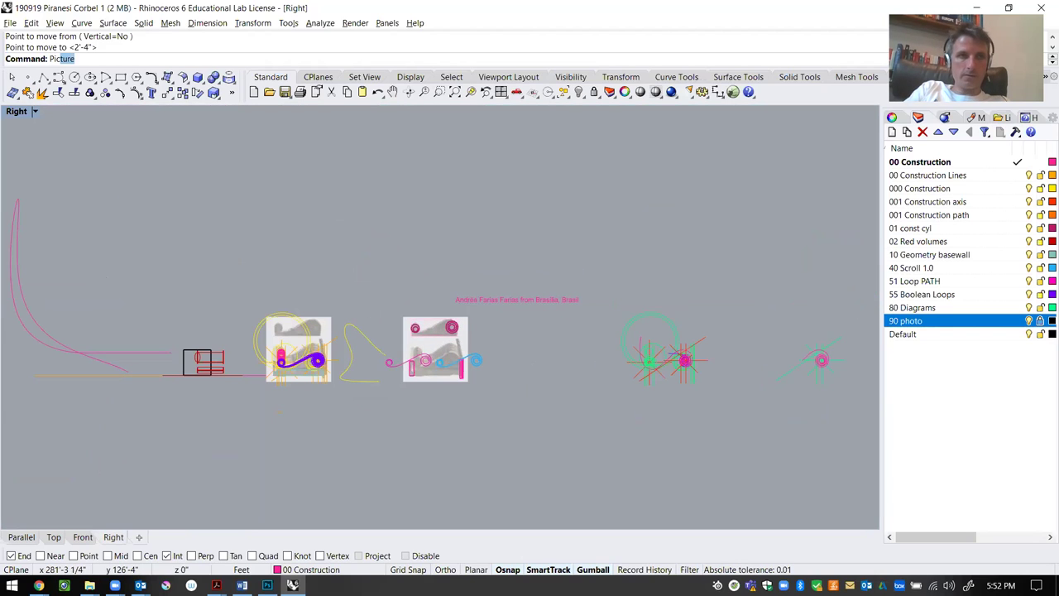
pyautogui.press('Return')
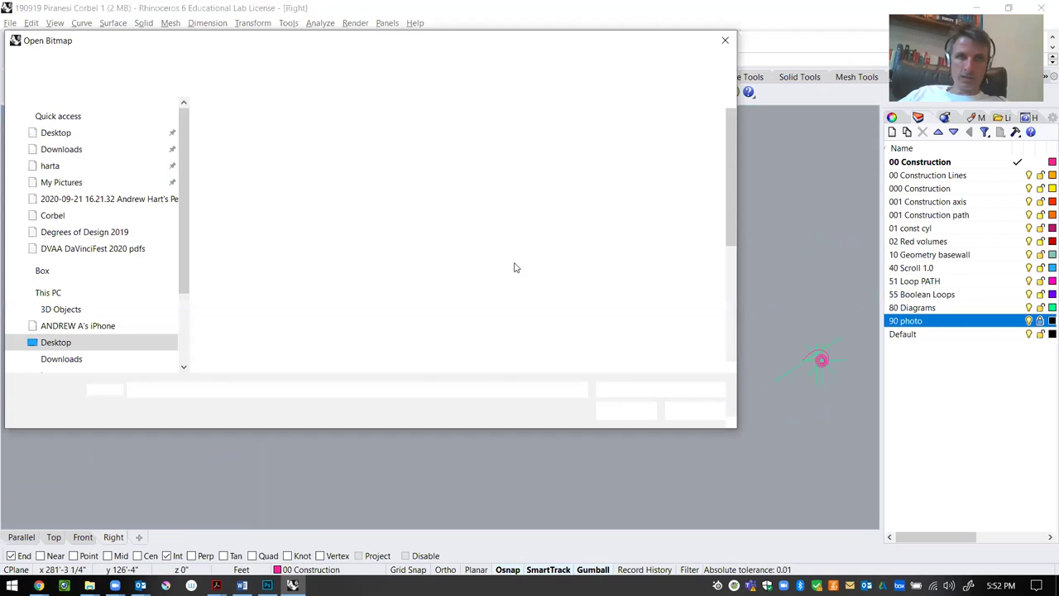
pyautogui.click(546, 252)
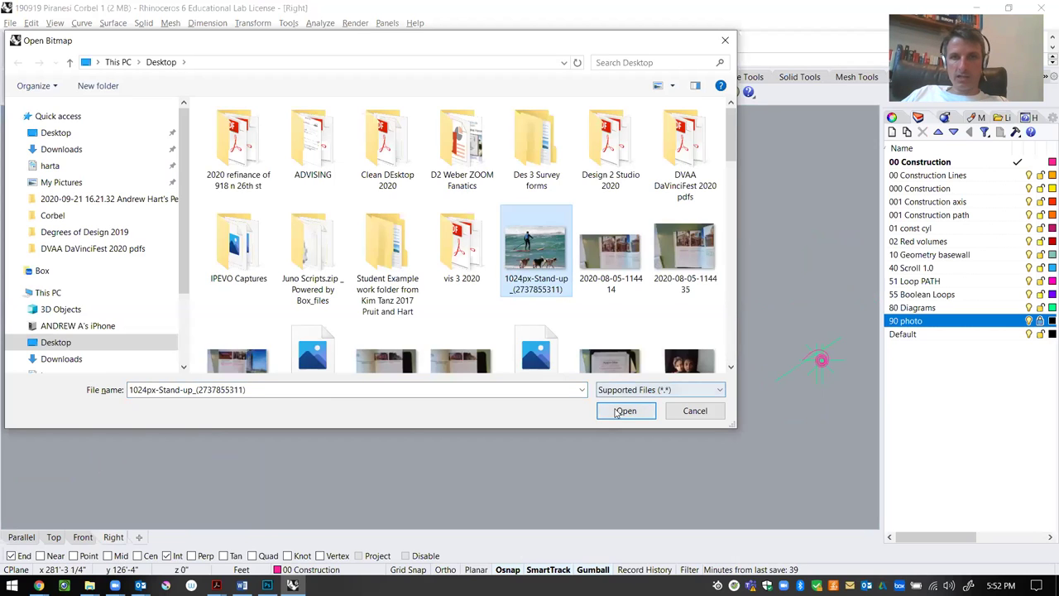
pyautogui.click(626, 410)
pyautogui.click(395, 479)
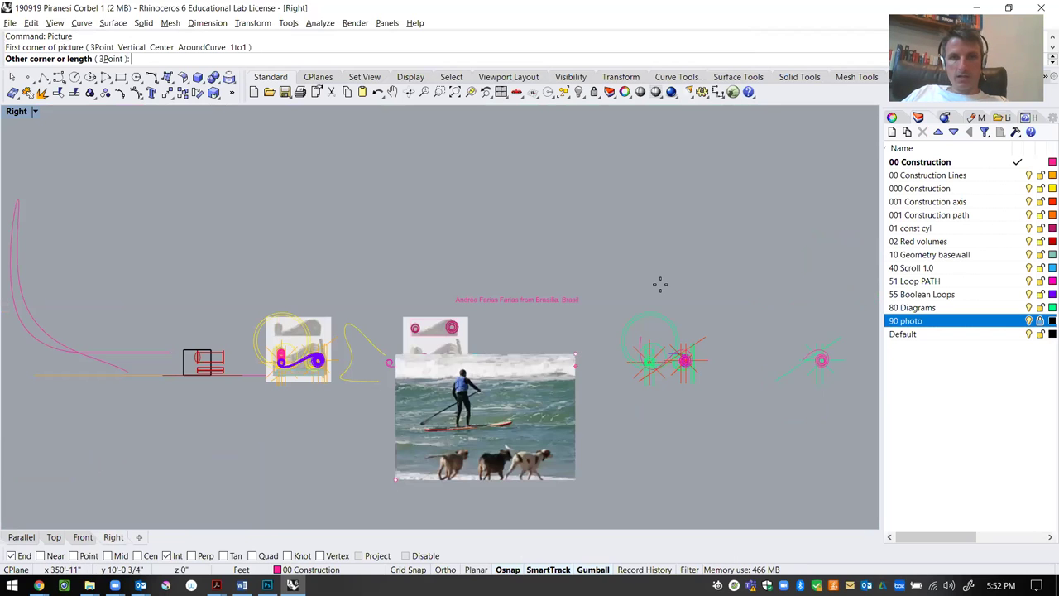
pyautogui.click(782, 180)
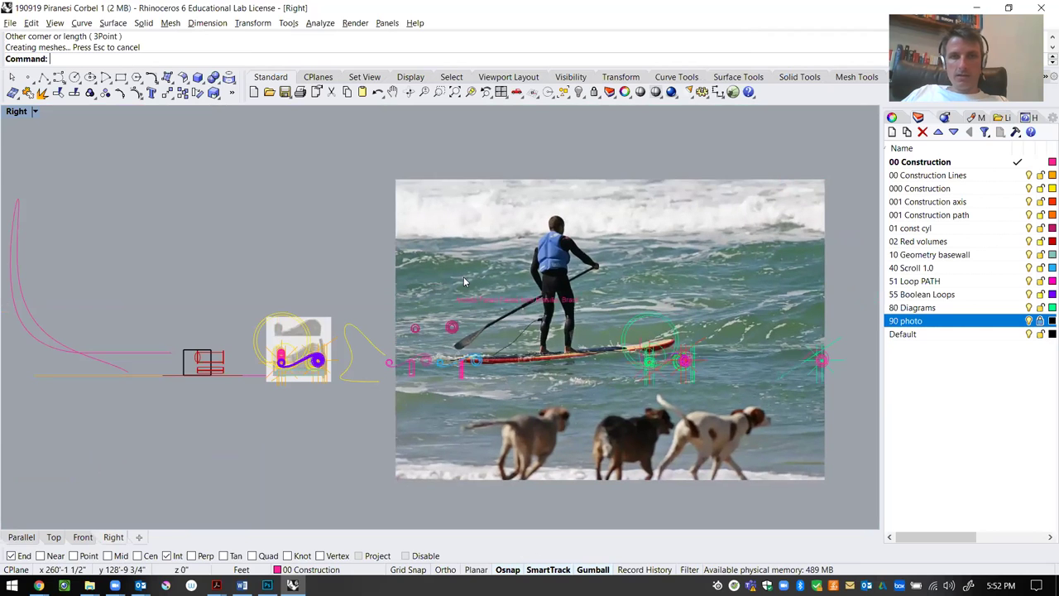
pyautogui.scroll(-5, 348, 248)
pyautogui.moveTo(377, 235); pyautogui.dragTo(537, 244)
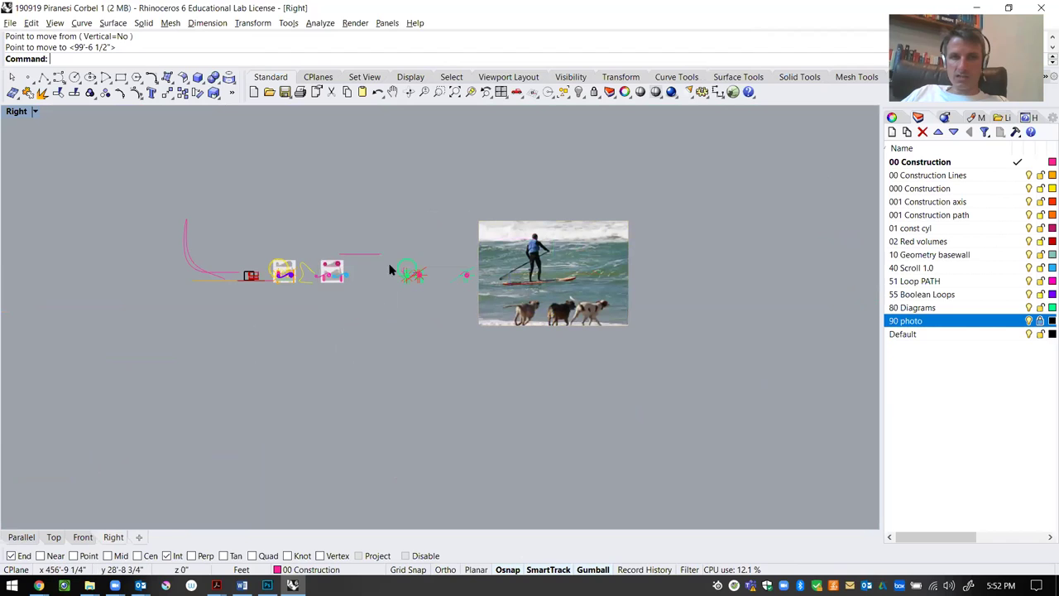
# Draw a tall, narrow rectangle 6 feet wide between the diagrams and the paddleboarder photo
pyautogui.write('Rectangle')
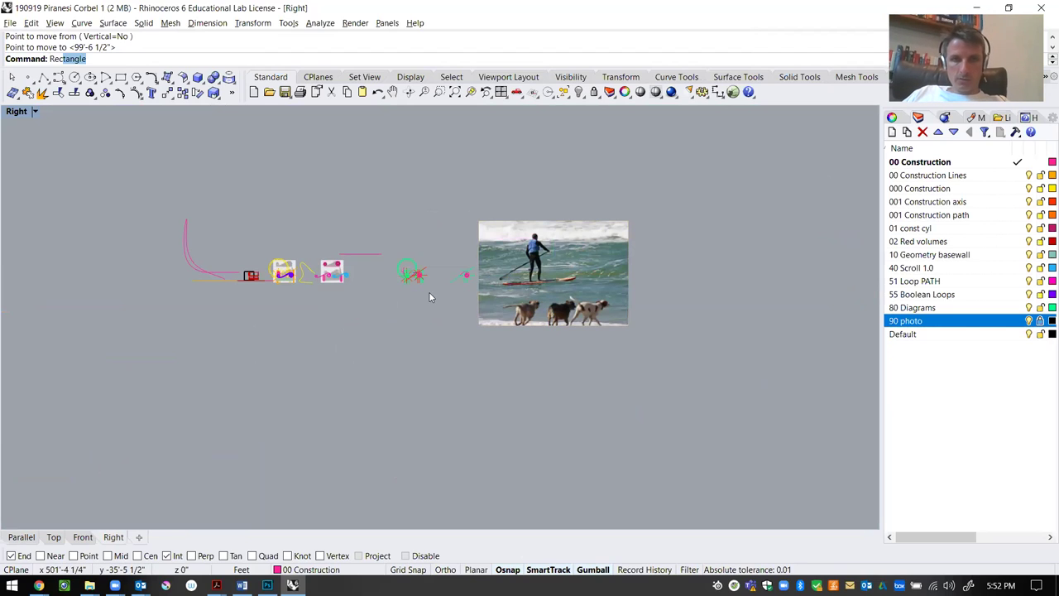
pyautogui.press('Return')
pyautogui.click(427, 319)
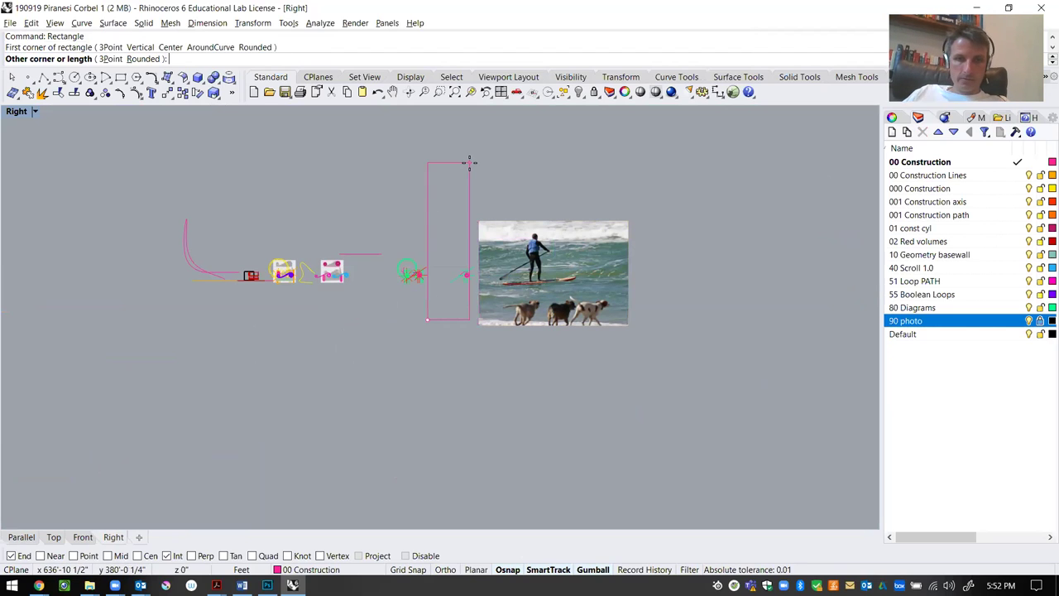
pyautogui.write('6')
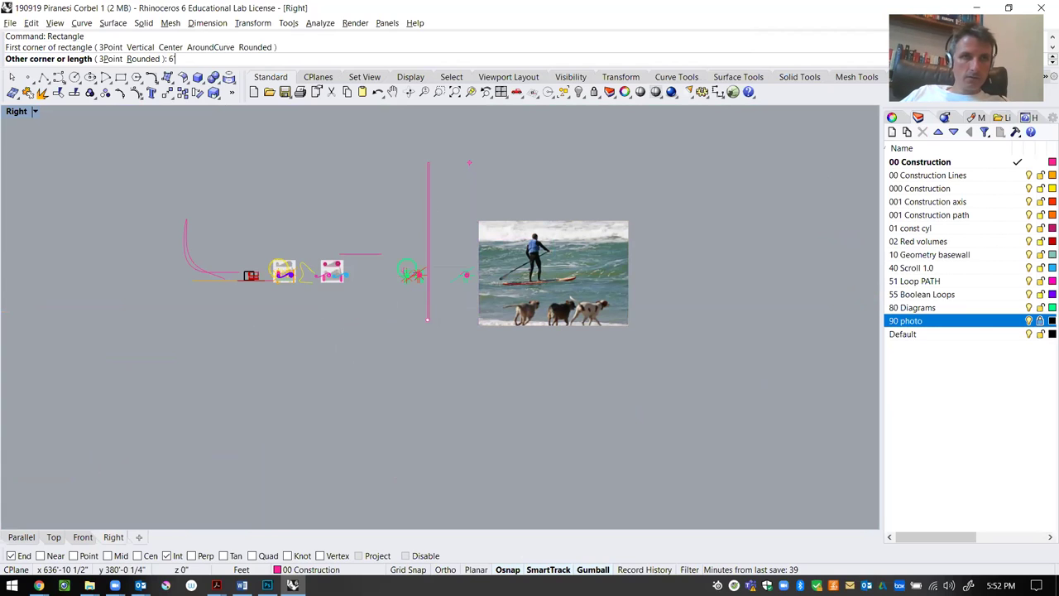
pyautogui.scroll(-3, 468, 166)
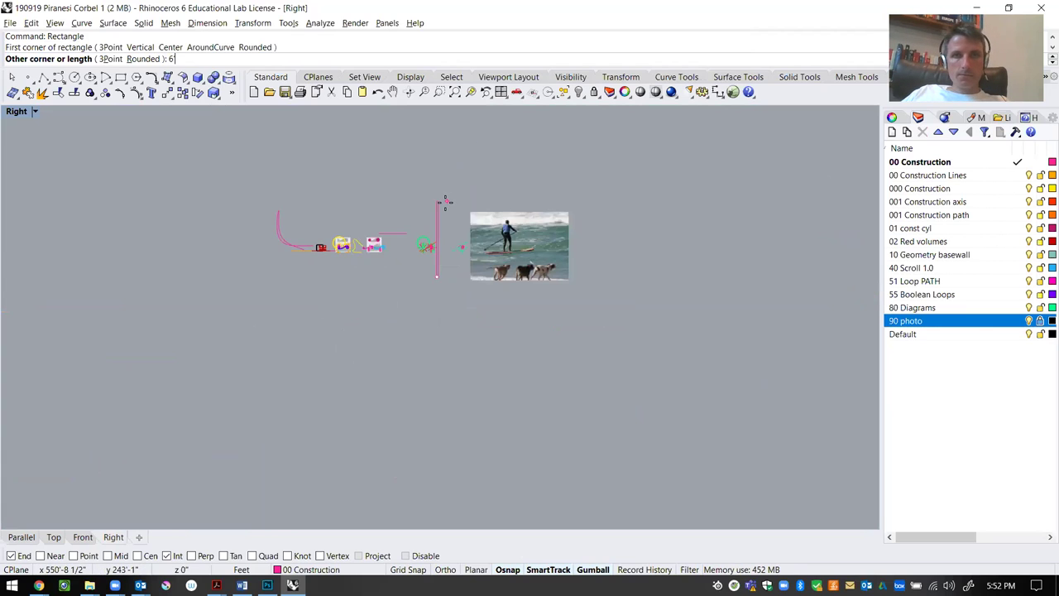
pyautogui.press('Escape')
pyautogui.press('Return')
pyautogui.click(463, 183)
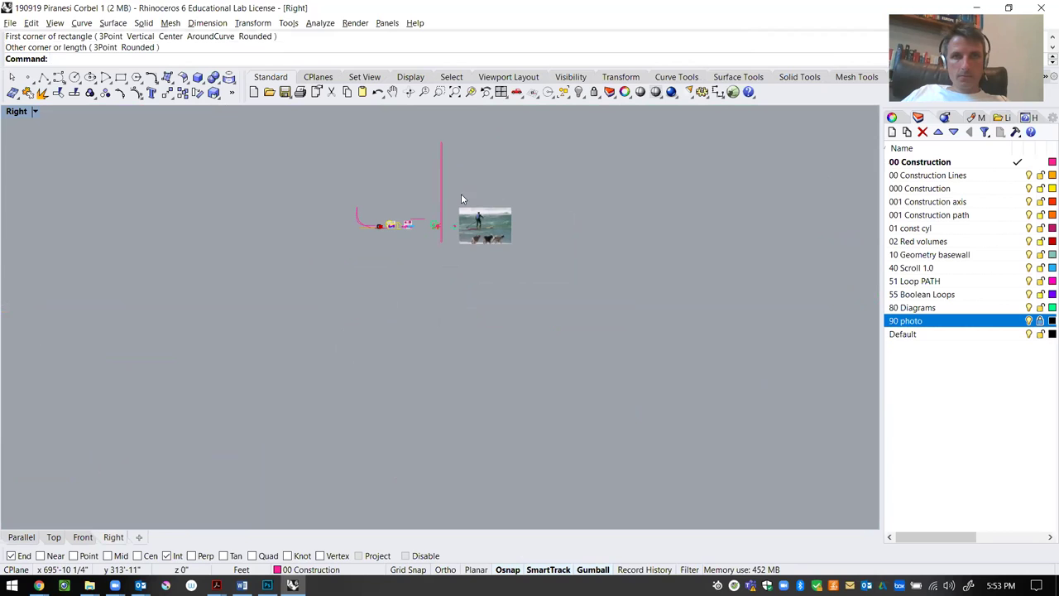
# Move the narrow rectangle up and across so its lower end overlaps the paddleboarder photo
pyautogui.press('Escape')
pyautogui.click(441, 186)
pyautogui.write('m')
pyautogui.press('Return')
pyautogui.click(455, 181)
pyautogui.click(481, 162)
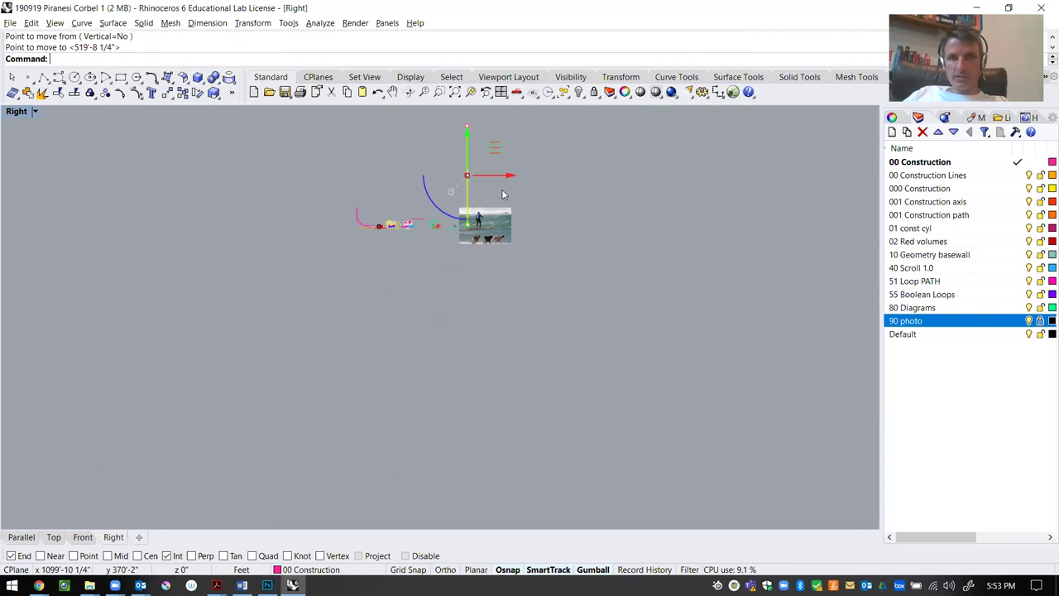
# Move the photo so the paddleboard beneath the rider's feet meets the lower end of the narrow rectangle
pyautogui.click(467, 237)
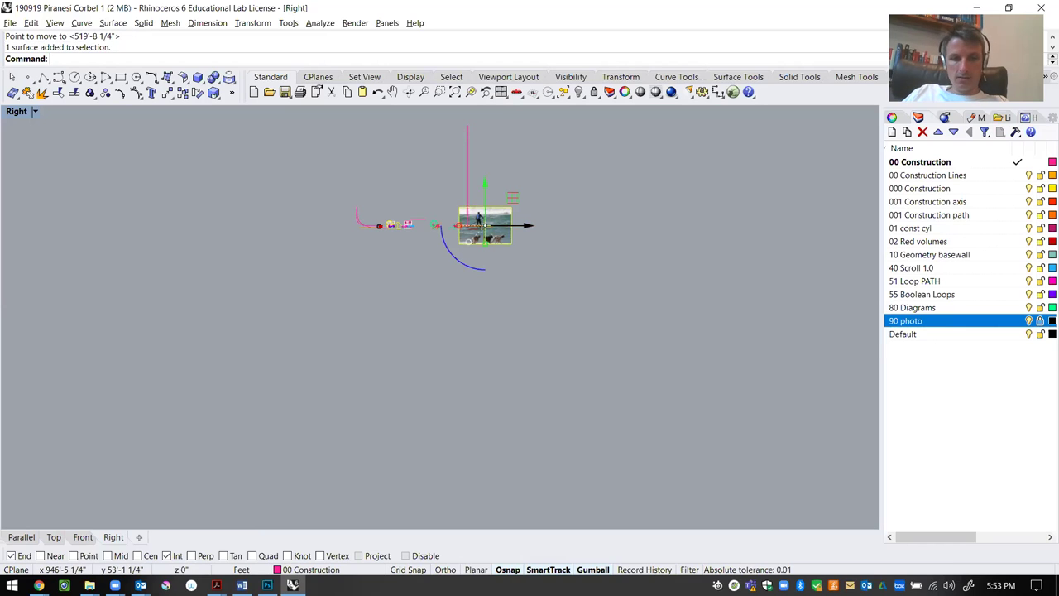
pyautogui.press('Escape')
pyautogui.click(491, 225)
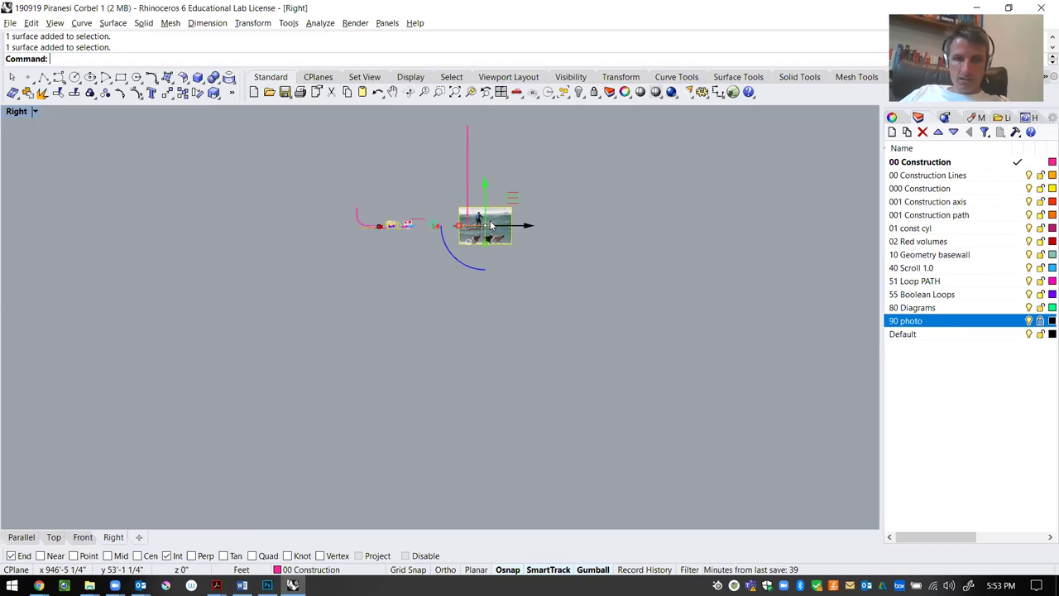
pyautogui.write('M')
pyautogui.press('Return')
pyautogui.scroll(12, 478, 219)
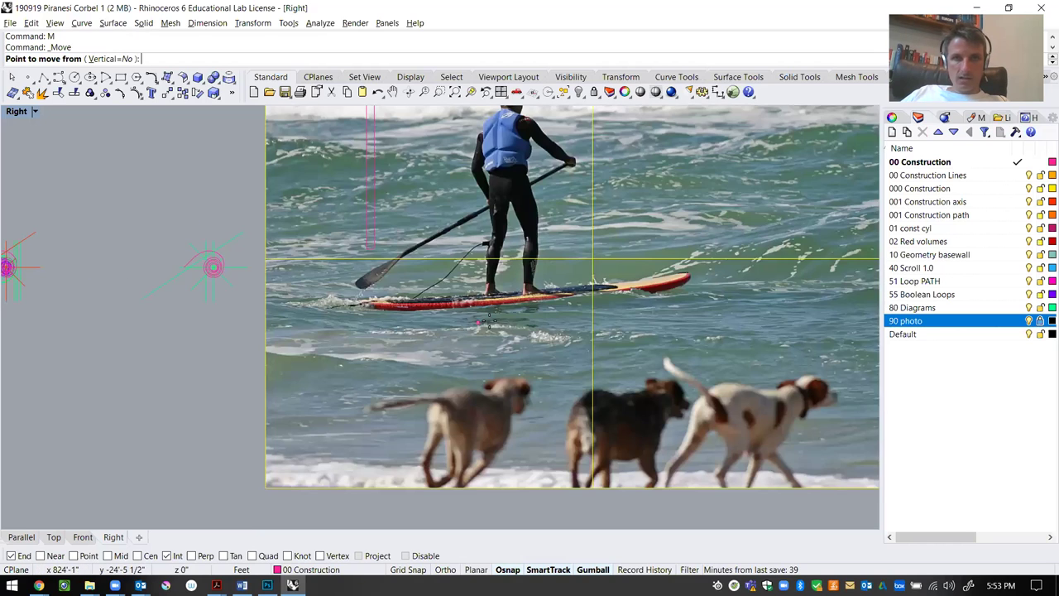
pyautogui.click(489, 303)
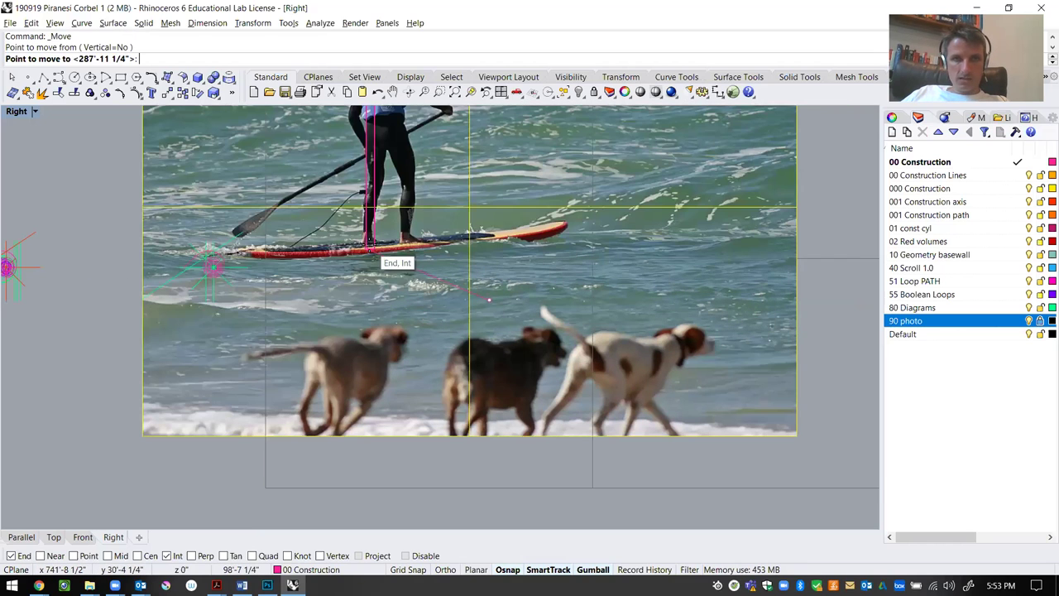
pyautogui.click(380, 265)
# Scale the photo from the board at the rider's feet, using the top of his head and the narrow rectangle's top as reference points
pyautogui.write('Sca')
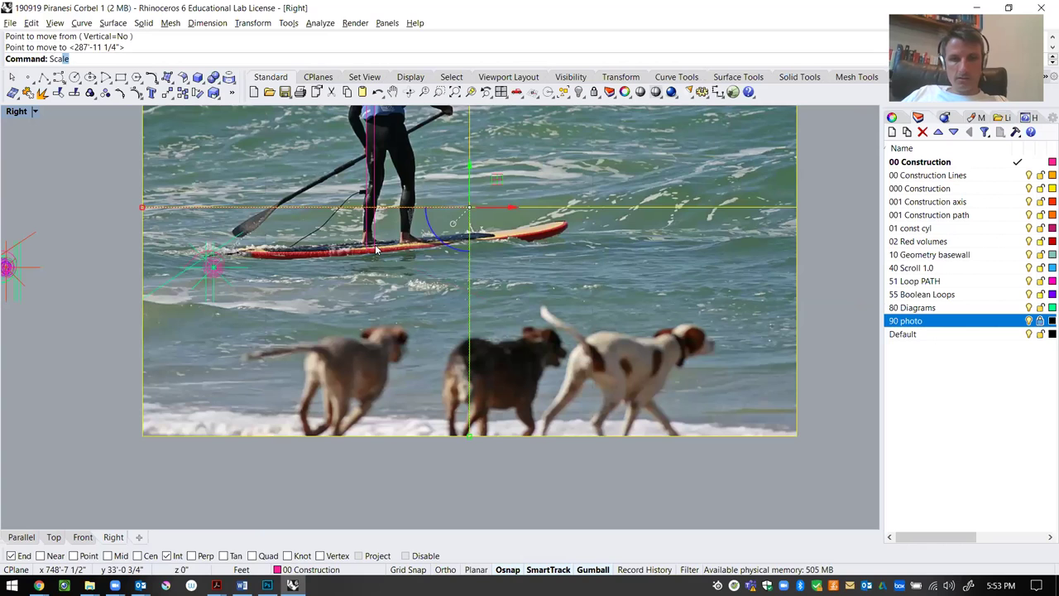
pyautogui.write('le')
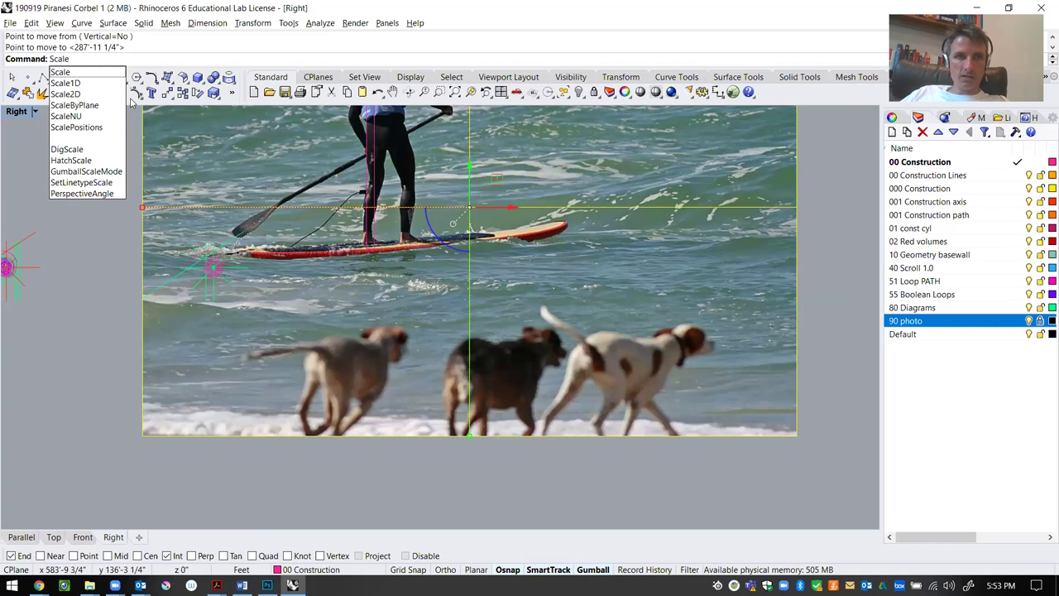
pyautogui.click(87, 73)
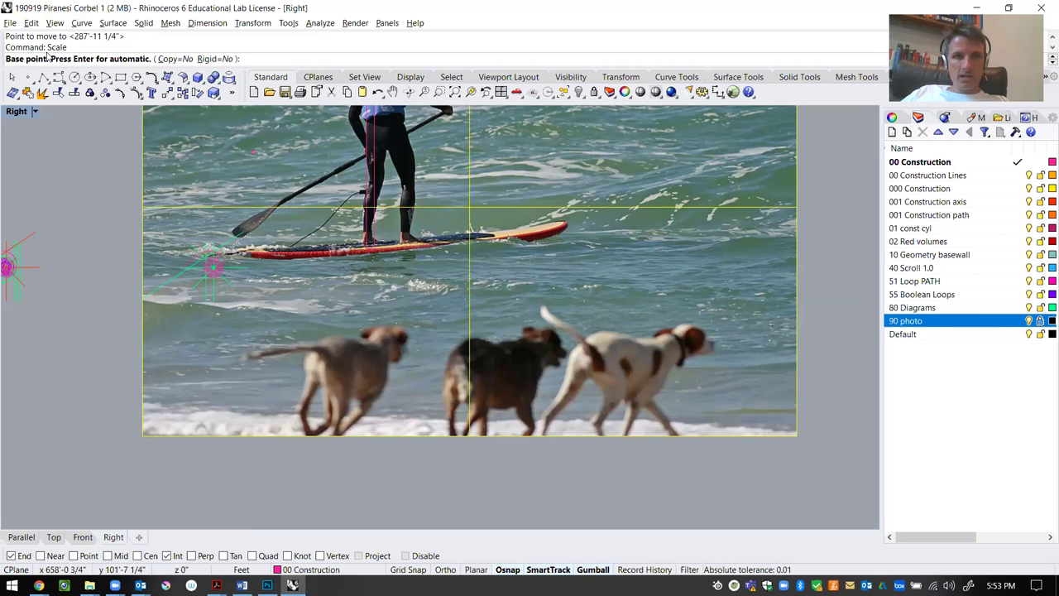
pyautogui.scroll(3, 377, 245)
pyautogui.scroll(2, 377, 209)
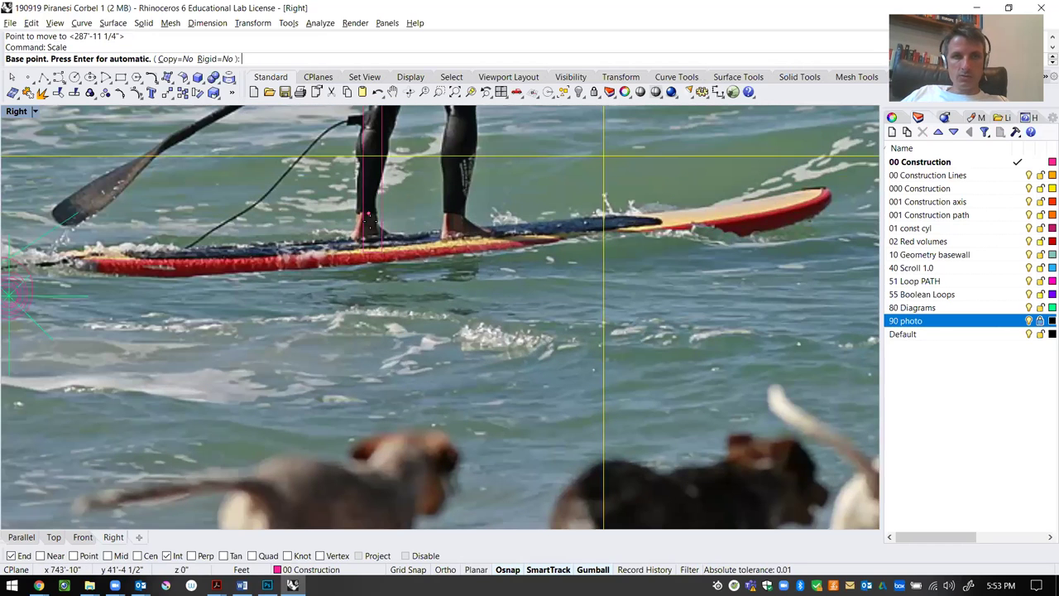
pyautogui.click(363, 255)
pyautogui.scroll(-4, 317, 290)
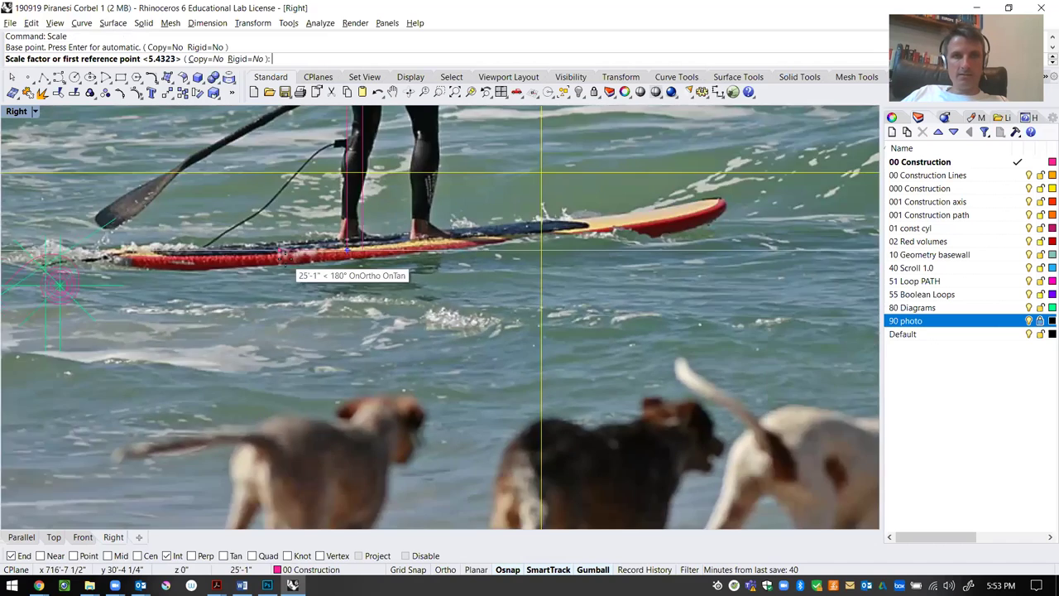
pyautogui.scroll(-3, 316, 298)
pyautogui.scroll(2, 339, 170)
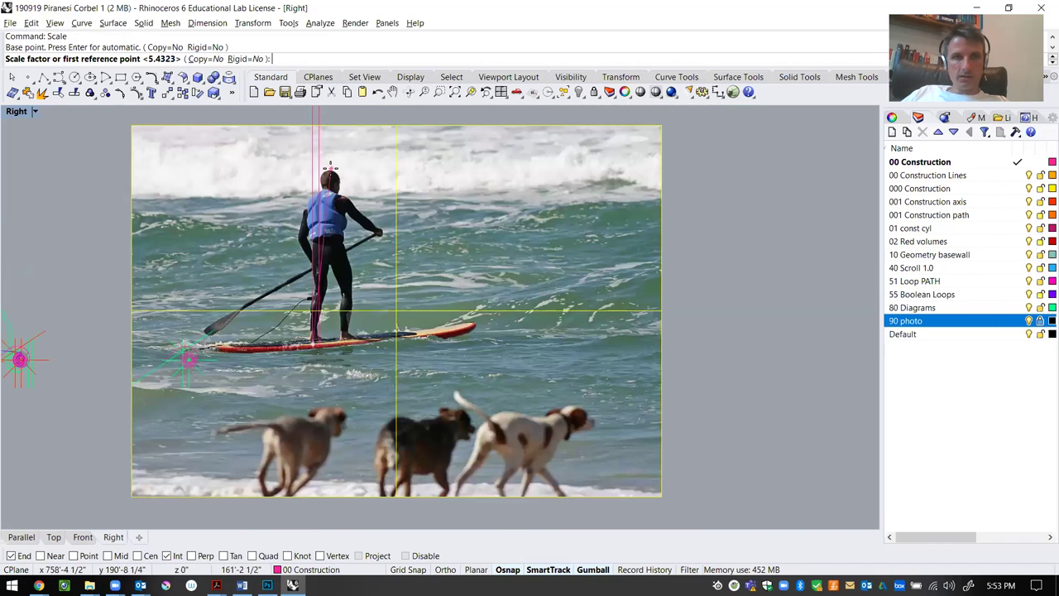
pyautogui.click(327, 169)
pyautogui.scroll(-4, 327, 174)
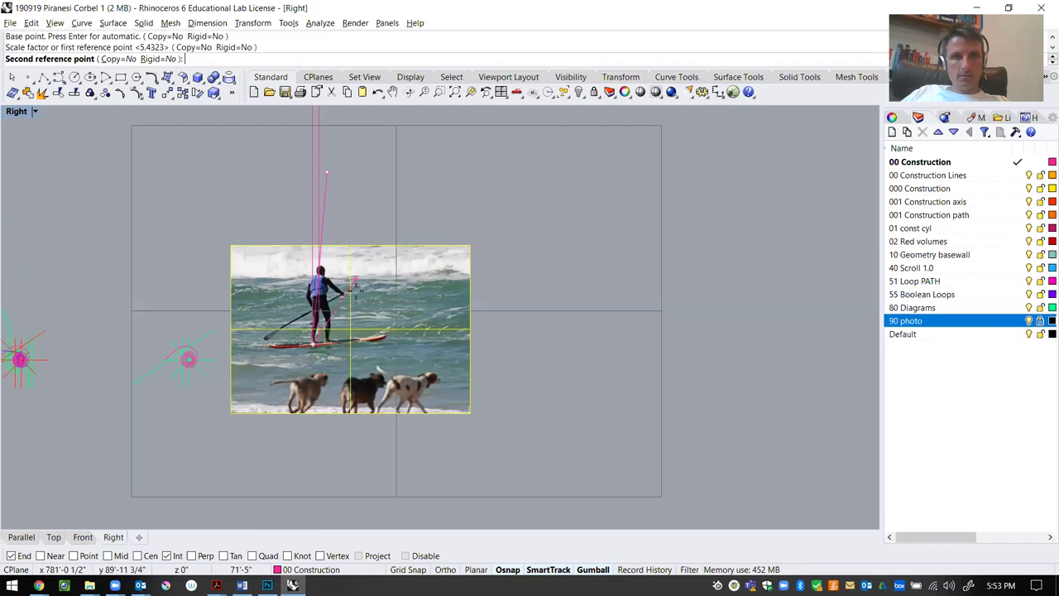
pyautogui.scroll(1, 354, 240)
pyautogui.scroll(-2, 353, 236)
pyautogui.scroll(7, 353, 229)
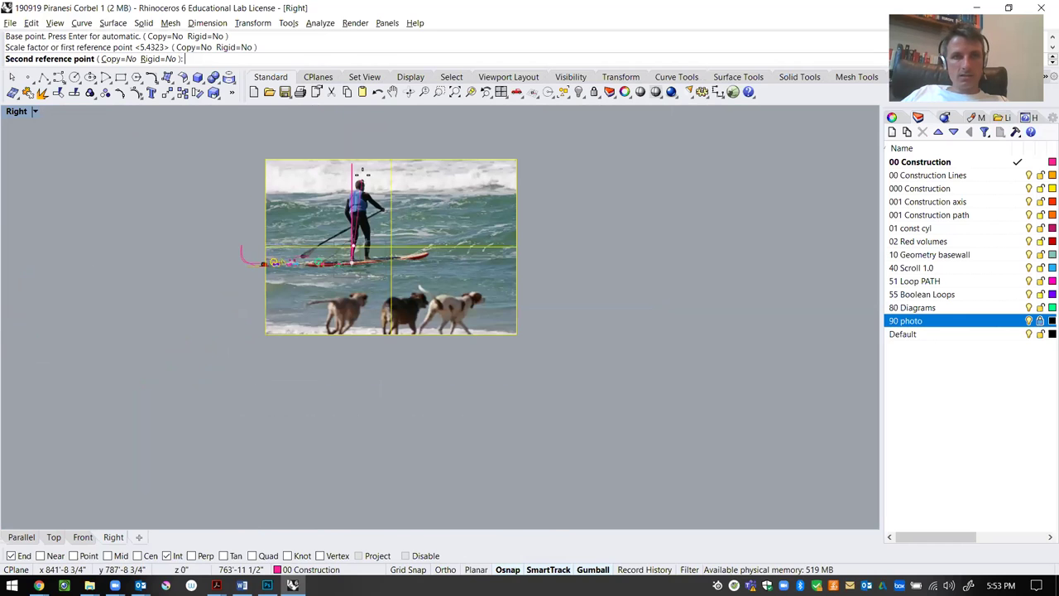
pyautogui.click(356, 163)
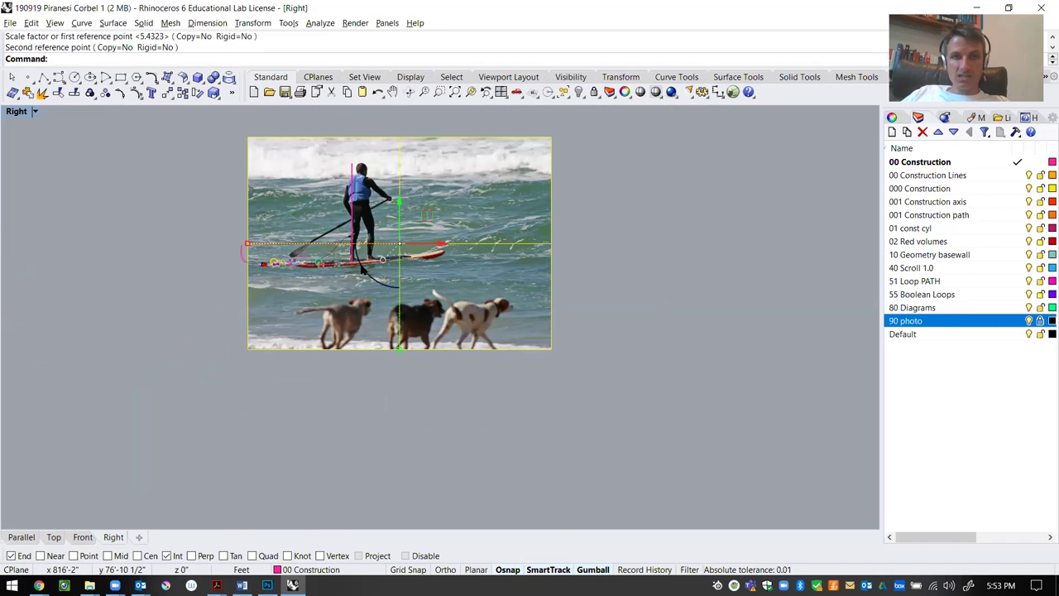
pyautogui.click(607, 254)
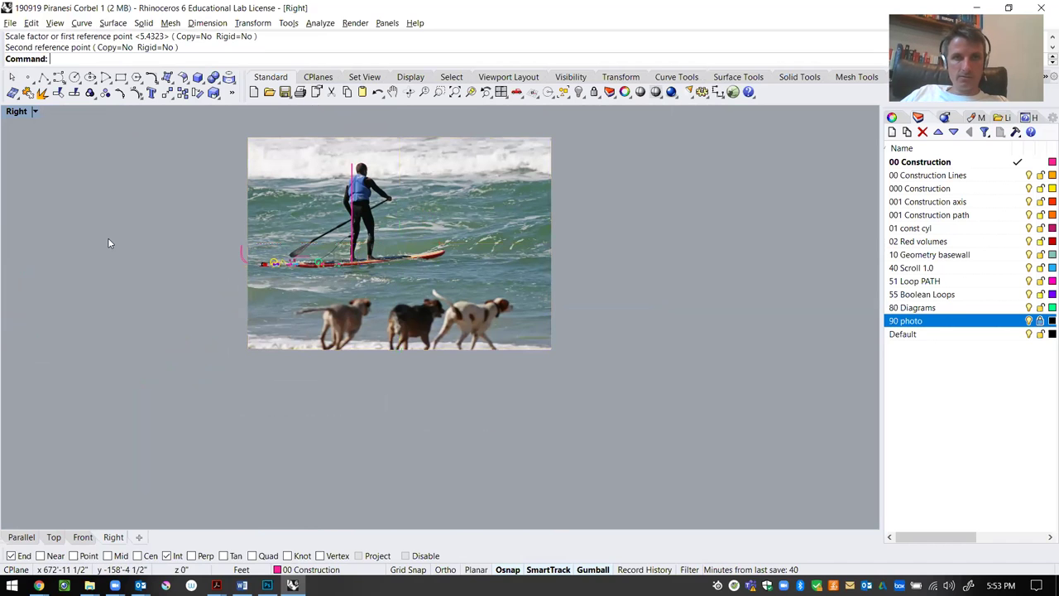
# Create a new layer named 95 scale figure and set its color to orange, RGB 255, 129, 0
pyautogui.scroll(6, 319, 217)
pyautogui.scroll(-6, 433, 266)
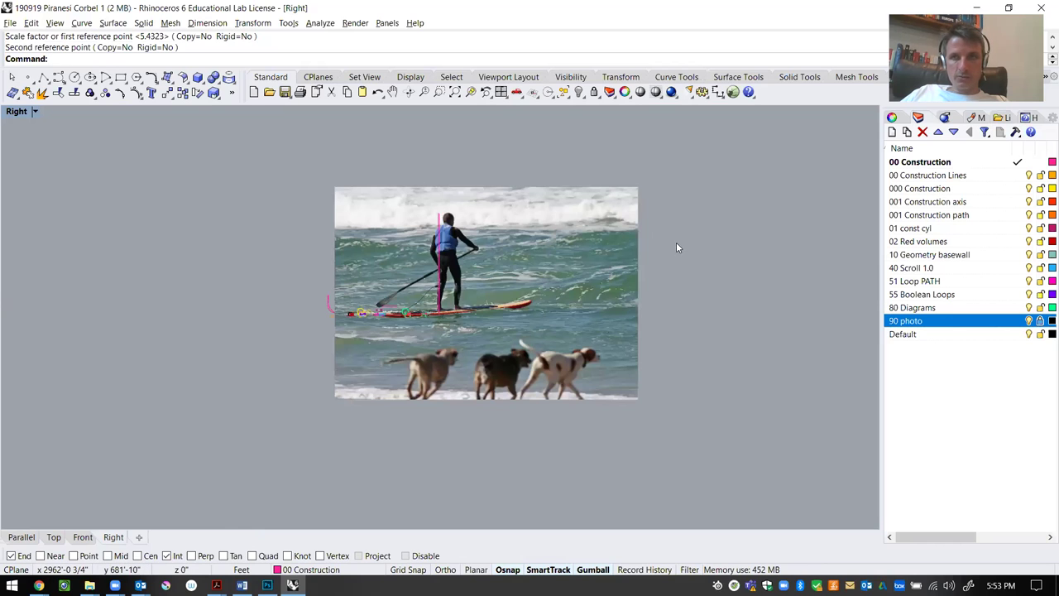
pyautogui.scroll(5, 464, 266)
pyautogui.scroll(-2, 328, 260)
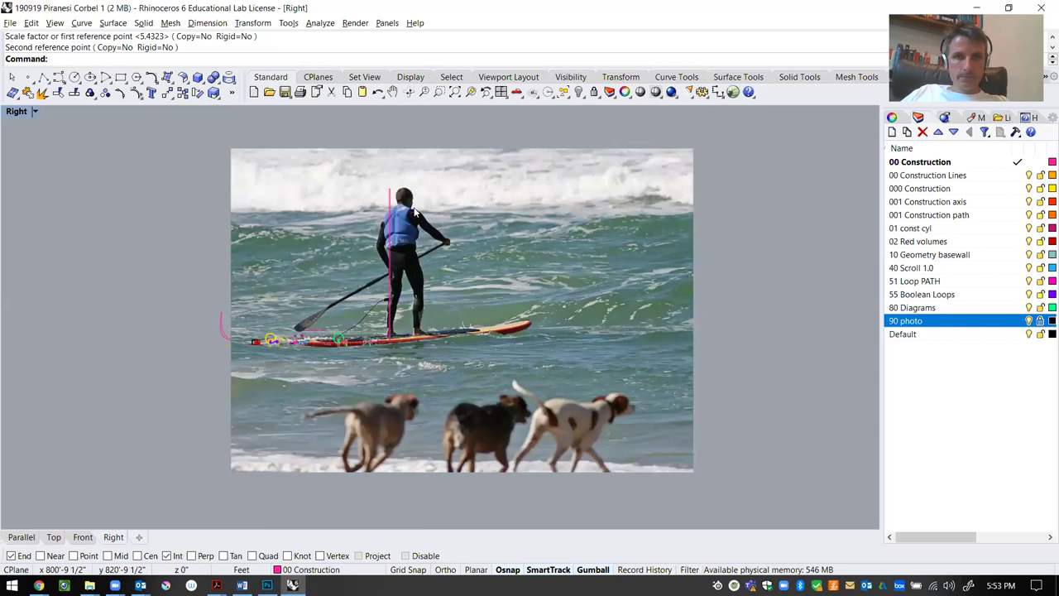
pyautogui.scroll(3, 414, 232)
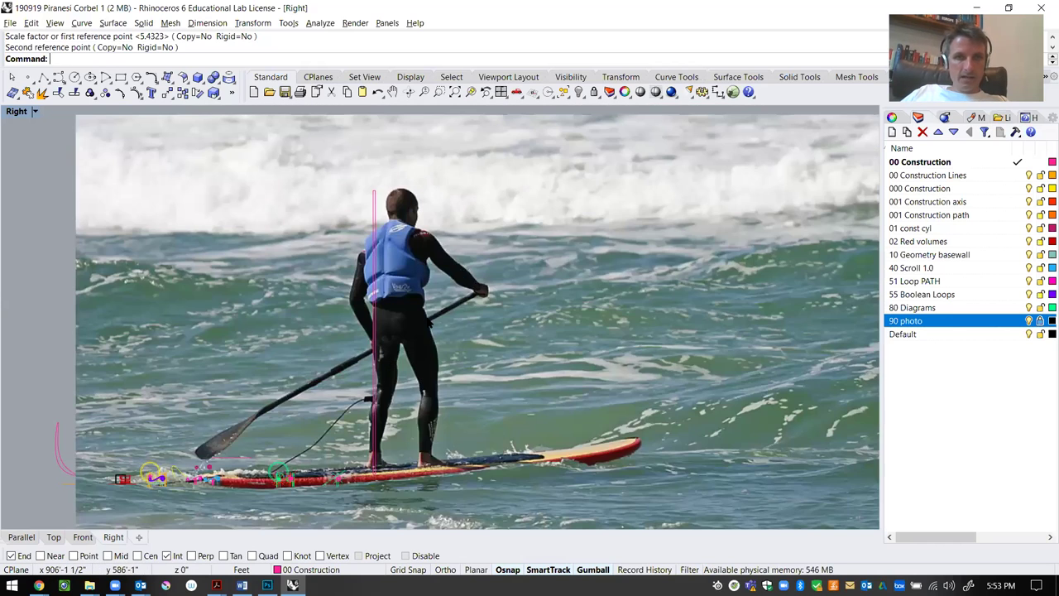
pyautogui.click(64, 82)
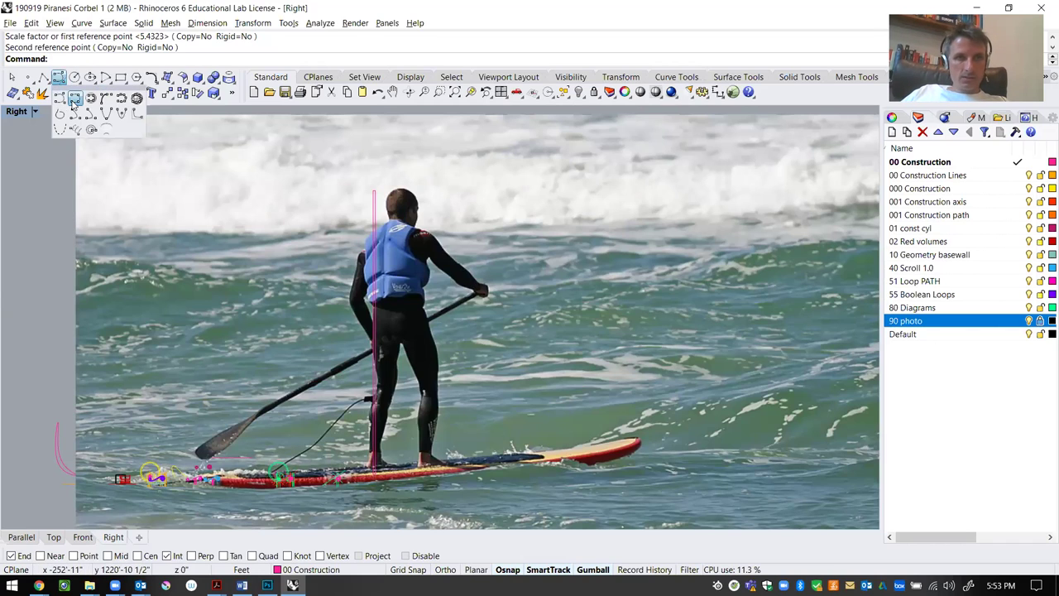
pyautogui.rightClick(921, 374)
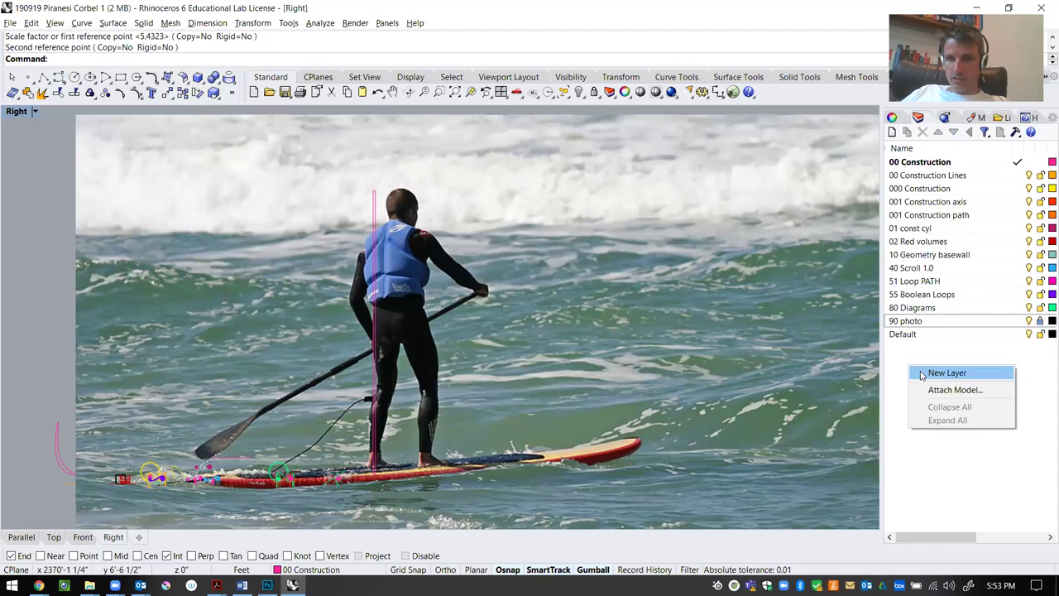
pyautogui.click(923, 374)
pyautogui.write('scale figure')
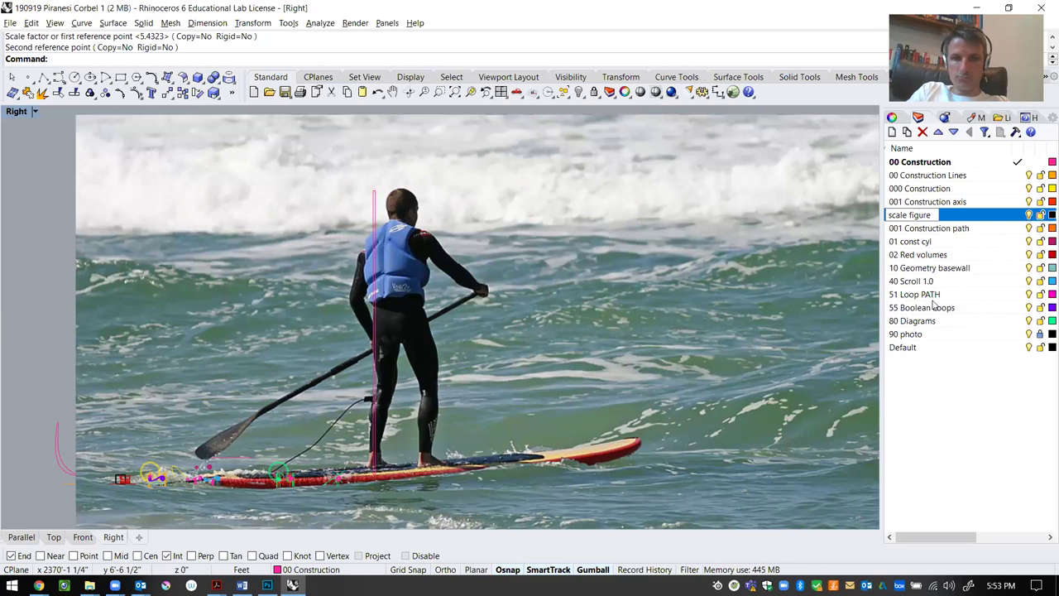
pyautogui.write('95')
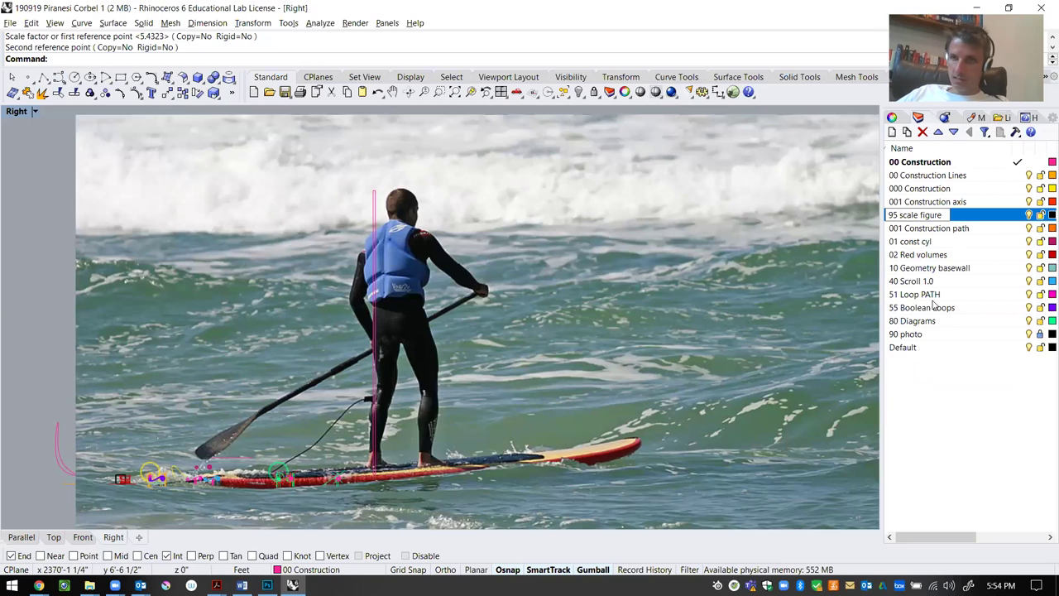
pyautogui.click(1044, 215)
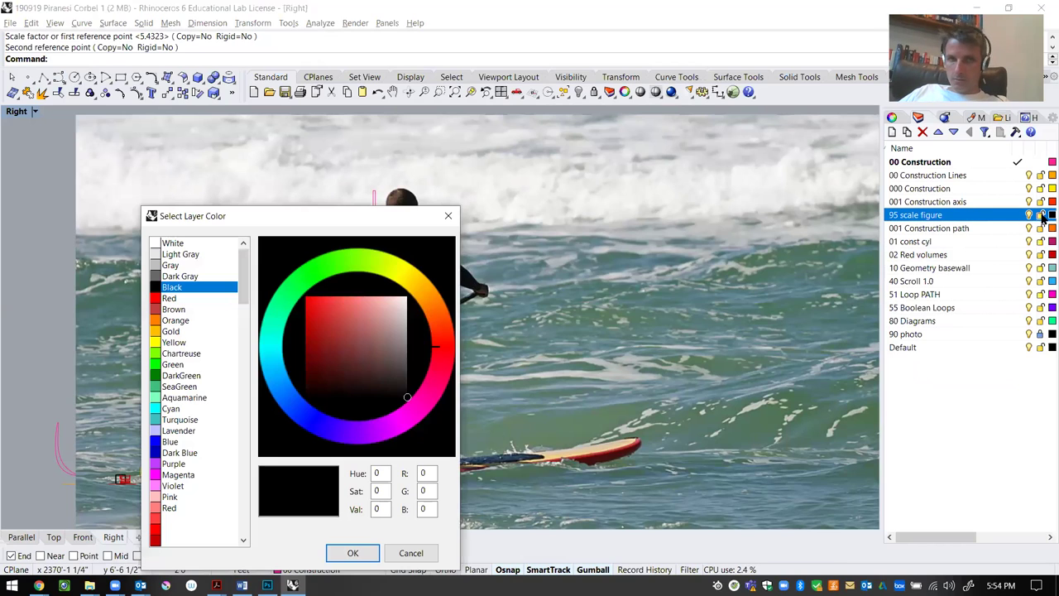
pyautogui.click(428, 304)
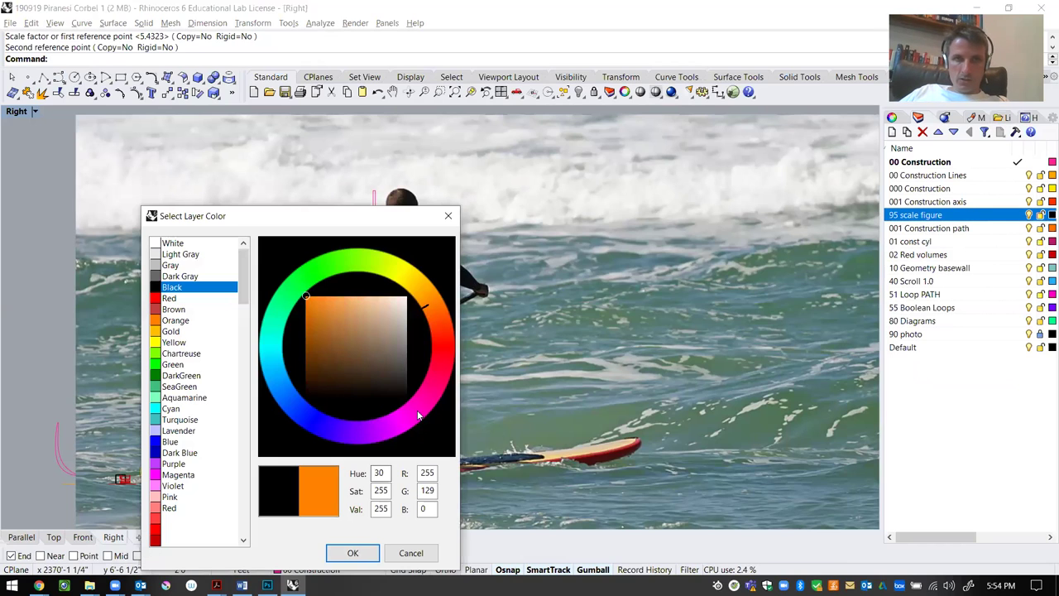
pyautogui.click(358, 552)
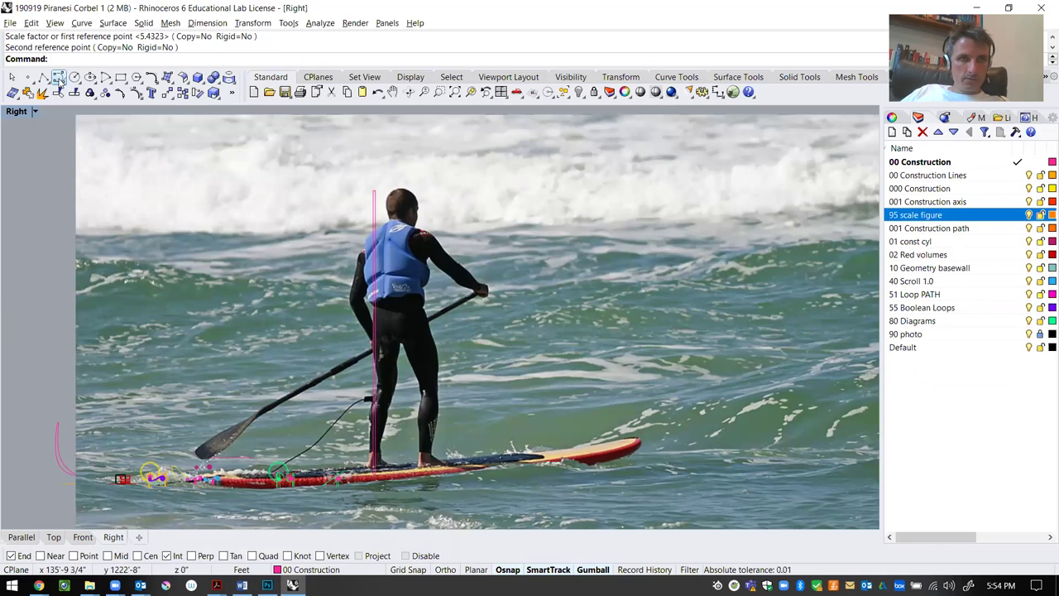
# With object snaps off, begin an interpolated curve tracing the rider's head from the forehead over the crown to the back of the neck
pyautogui.click(60, 80)
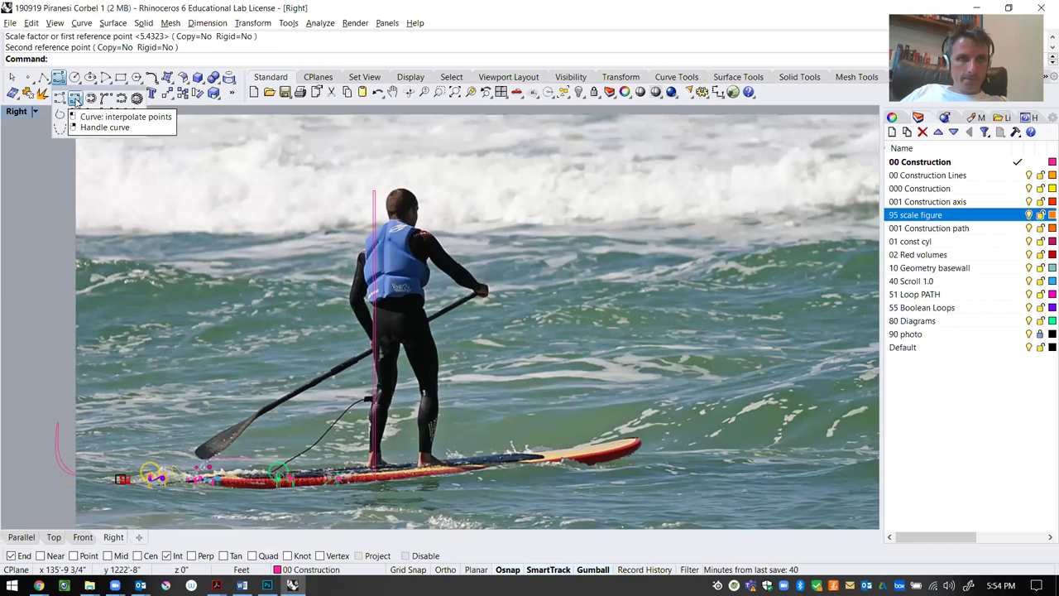
pyautogui.click(76, 100)
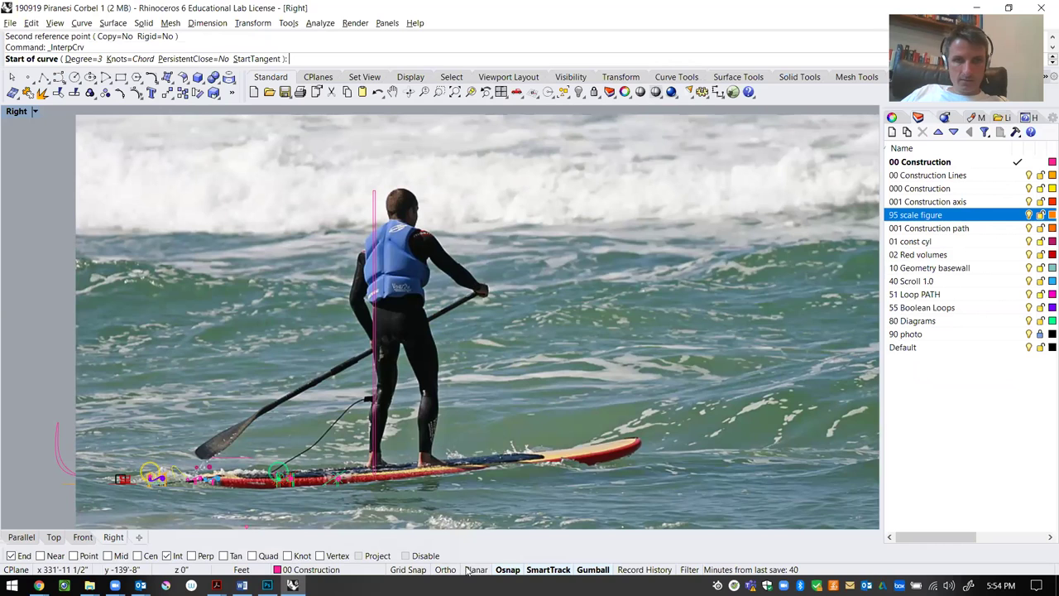
pyautogui.click(507, 569)
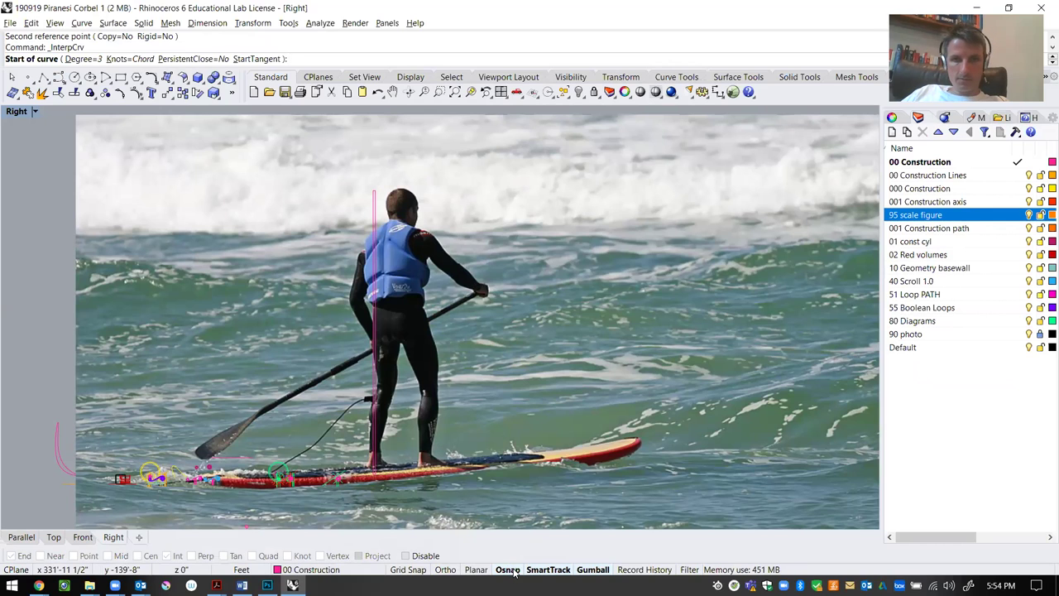
pyautogui.scroll(4, 406, 173)
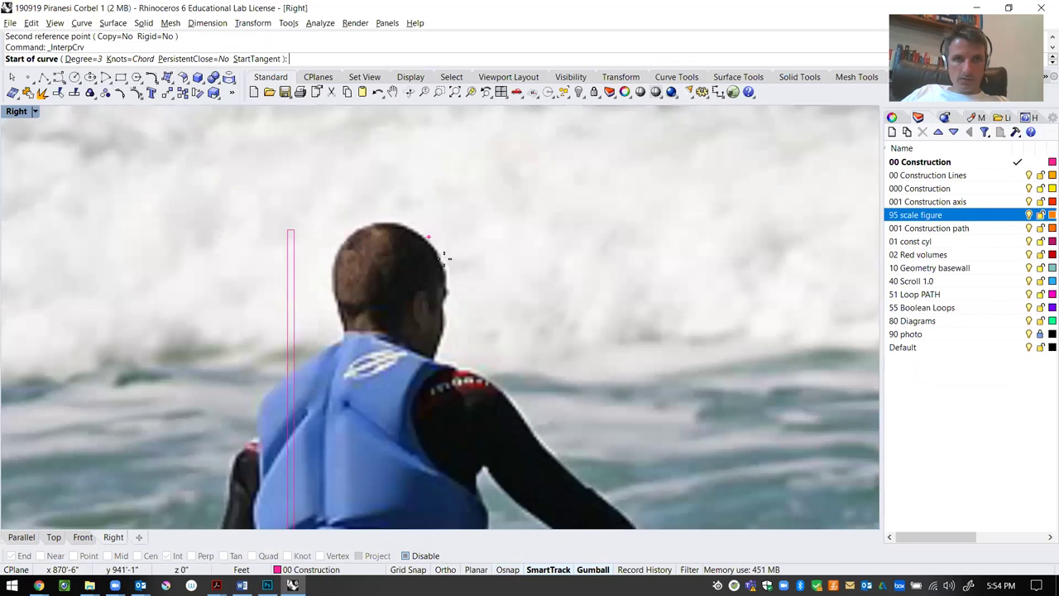
pyautogui.click(445, 263)
pyautogui.click(384, 219)
pyautogui.click(357, 231)
pyautogui.click(330, 293)
pyautogui.click(340, 335)
pyautogui.click(323, 351)
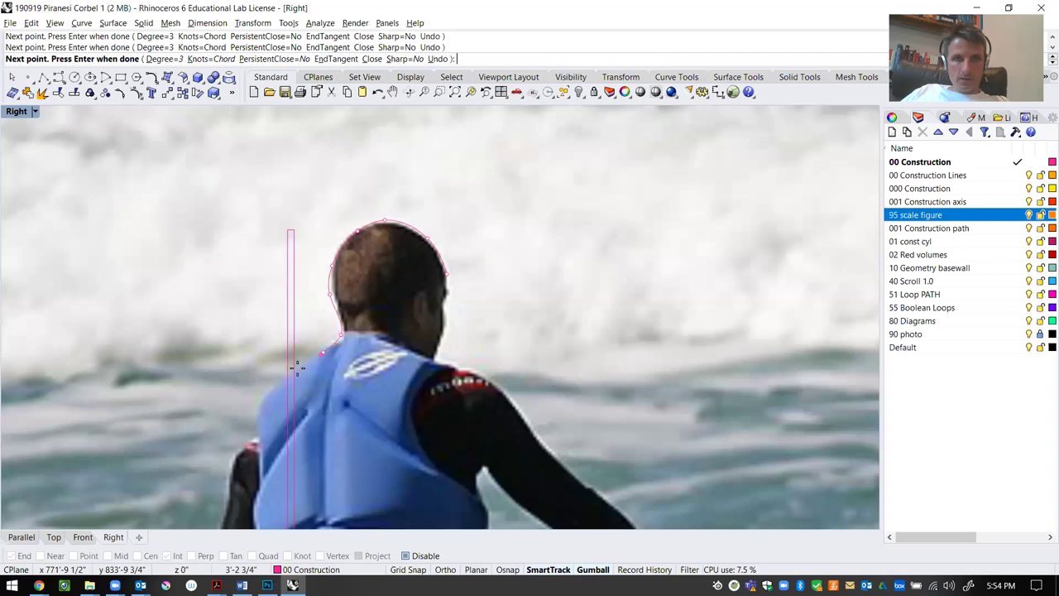
# Continue the curve over the rider's left shoulder and along the outer edge of the bent arm to the hand
pyautogui.click(280, 376)
pyautogui.click(261, 401)
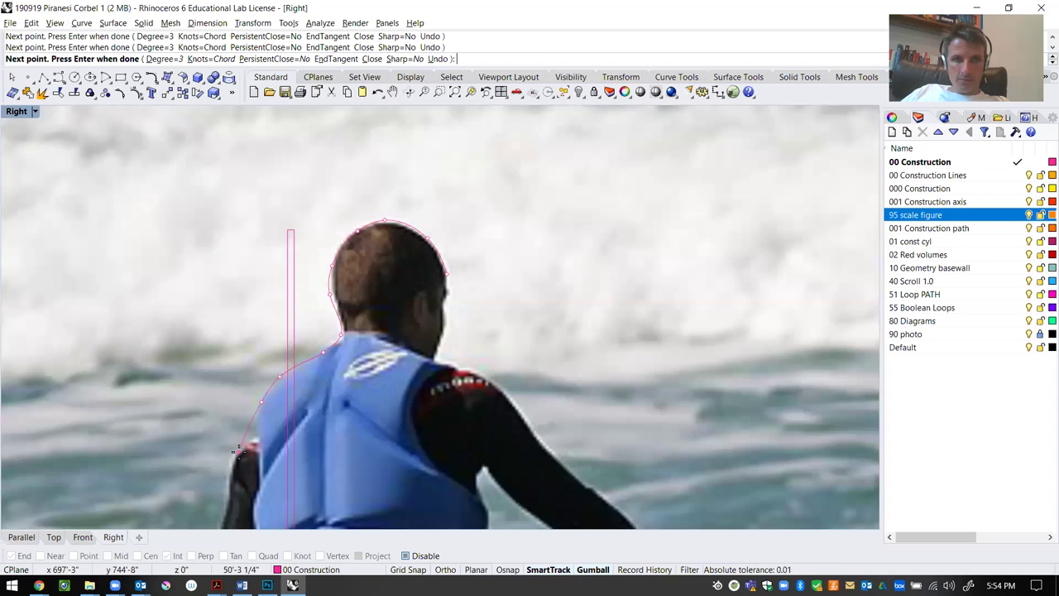
pyautogui.scroll(-5, 255, 343)
pyautogui.scroll(5, 265, 463)
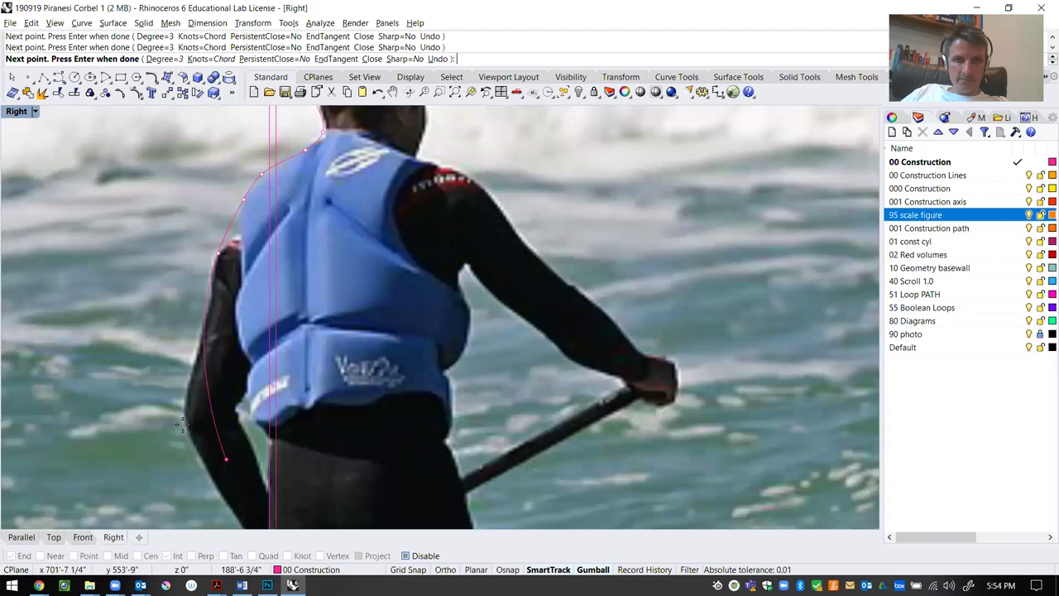
pyautogui.click(180, 412)
pyautogui.click(201, 468)
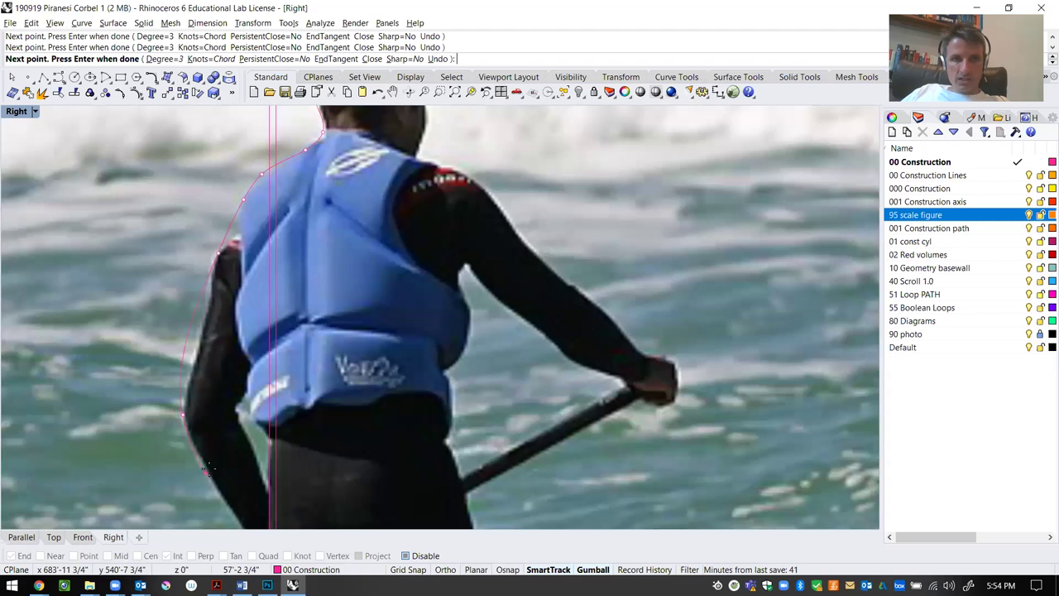
pyautogui.scroll(-5, 213, 352)
pyautogui.scroll(4, 214, 352)
pyautogui.click(212, 351)
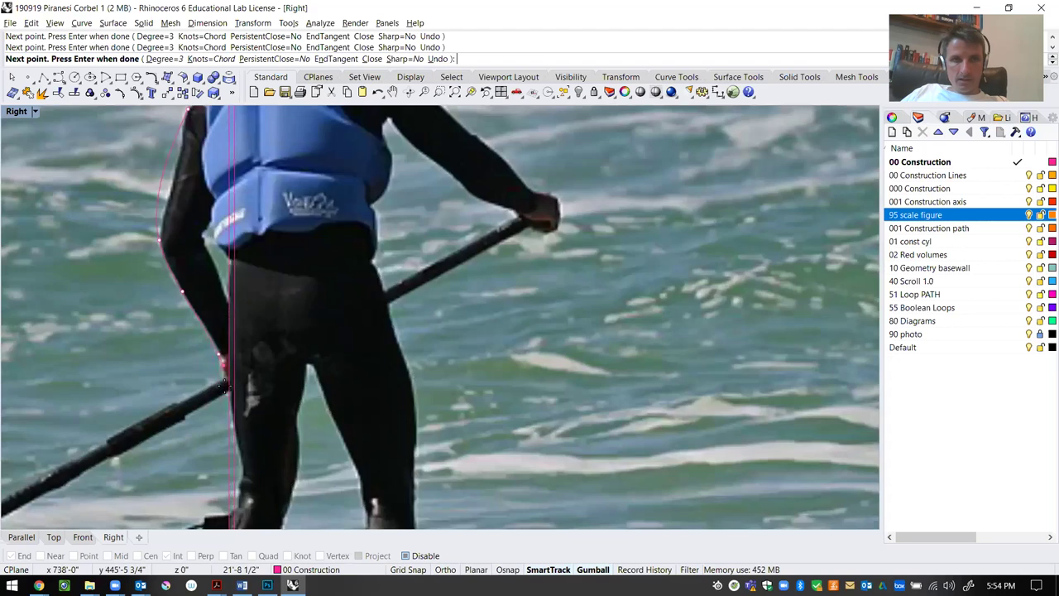
# Continue tracing down the outer edge of the rider's left leg and around the foot on the board
pyautogui.scroll(-5, 214, 351)
pyautogui.scroll(4, 217, 372)
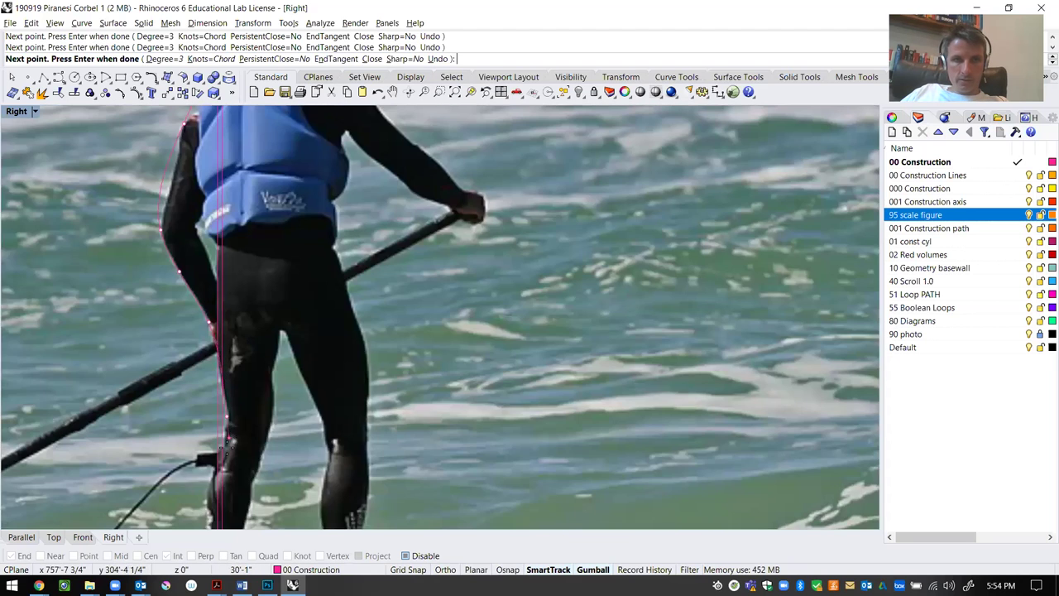
pyautogui.scroll(-1, 225, 440)
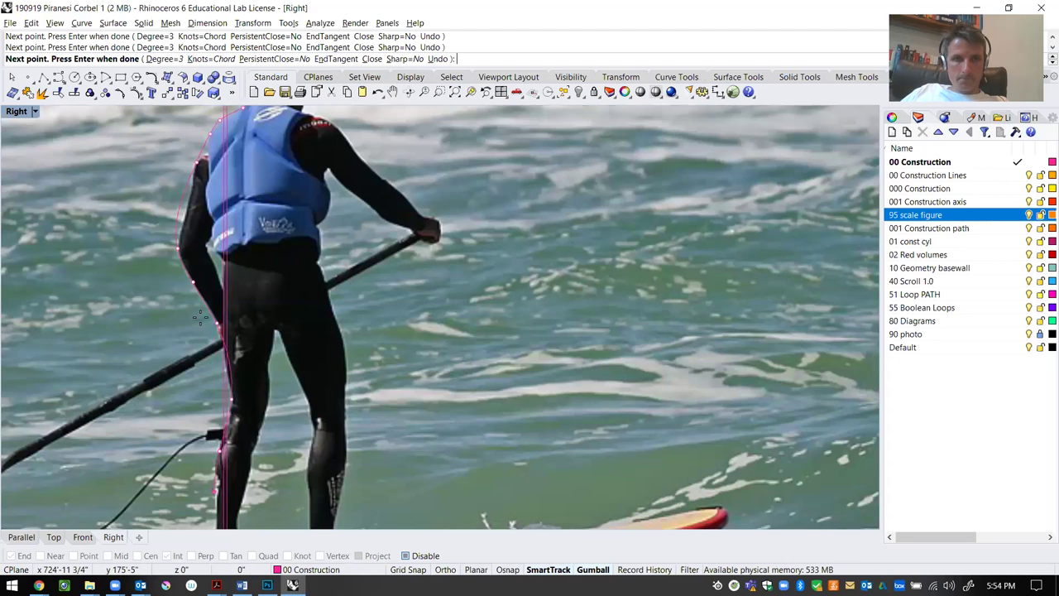
pyautogui.scroll(-5, 200, 317)
pyautogui.scroll(4, 227, 298)
pyautogui.scroll(-1, 221, 302)
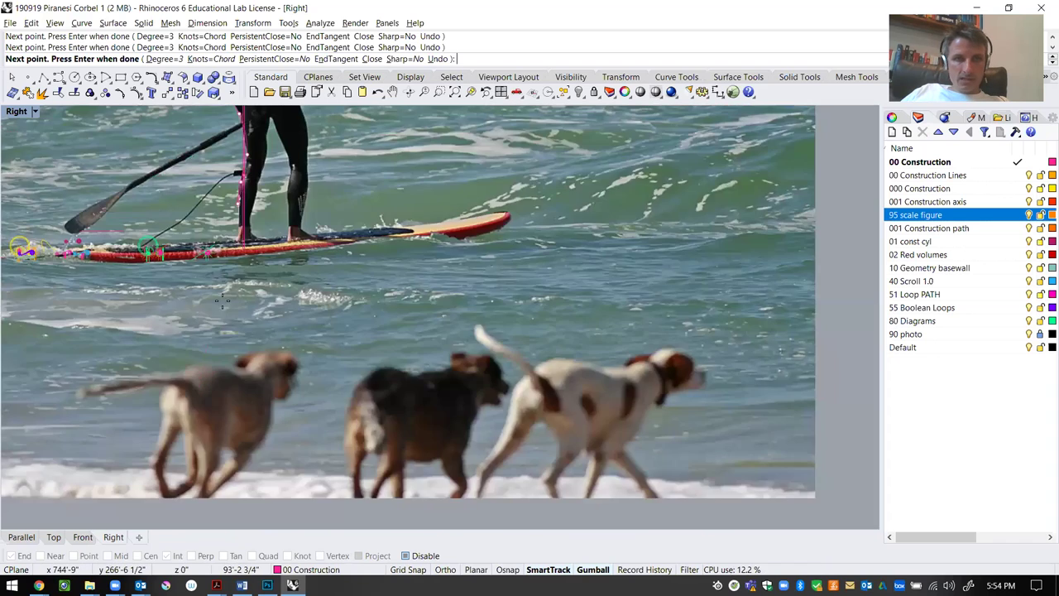
pyautogui.scroll(3, 221, 302)
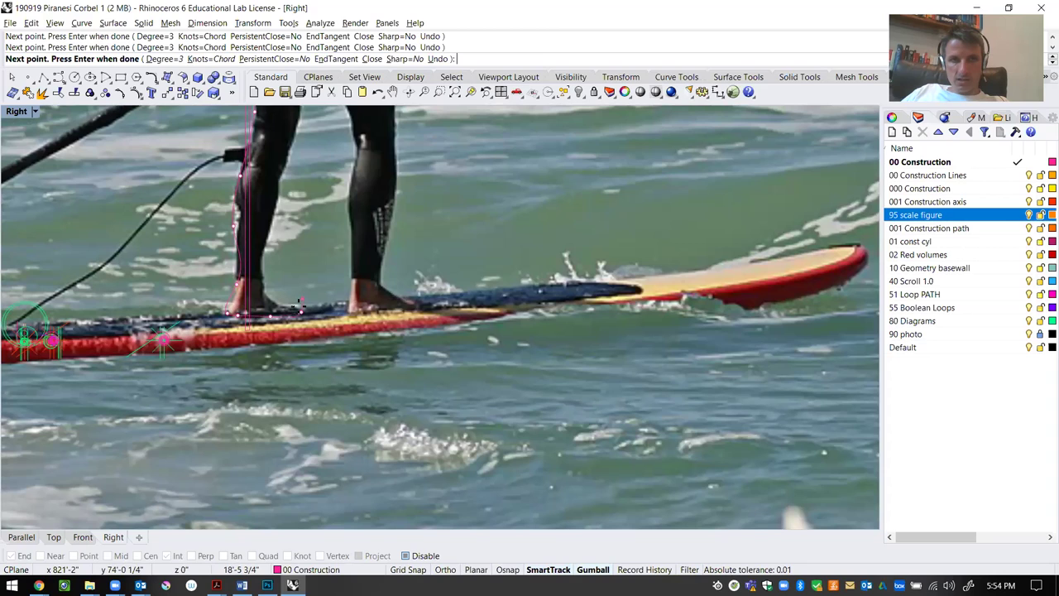
# Continue the curve from the rider's left foot up the inner edge of the left leg to the crotch
pyautogui.click(266, 252)
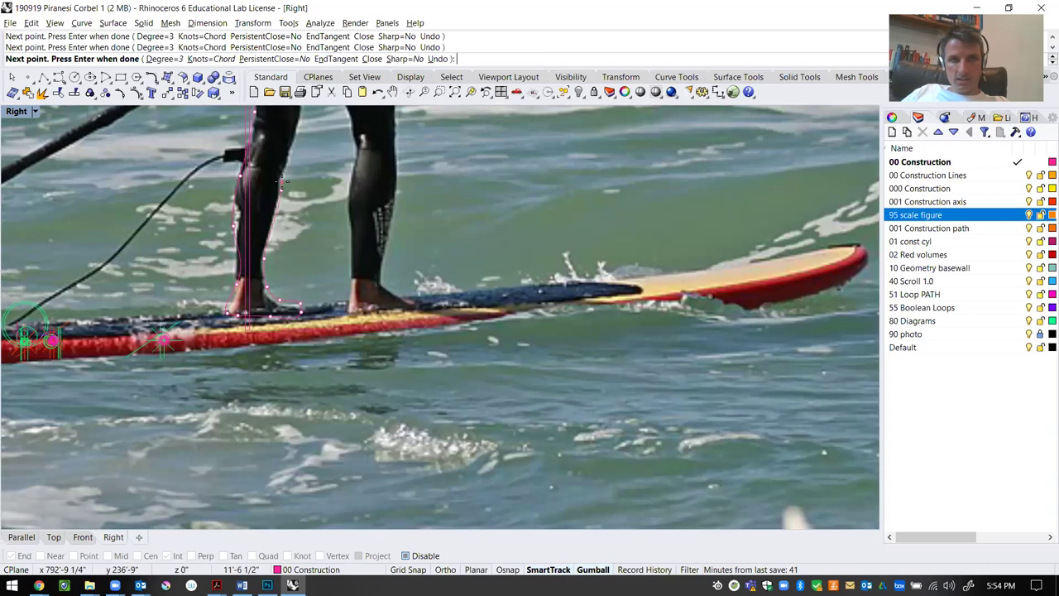
pyautogui.scroll(-3, 282, 192)
pyautogui.scroll(7, 296, 239)
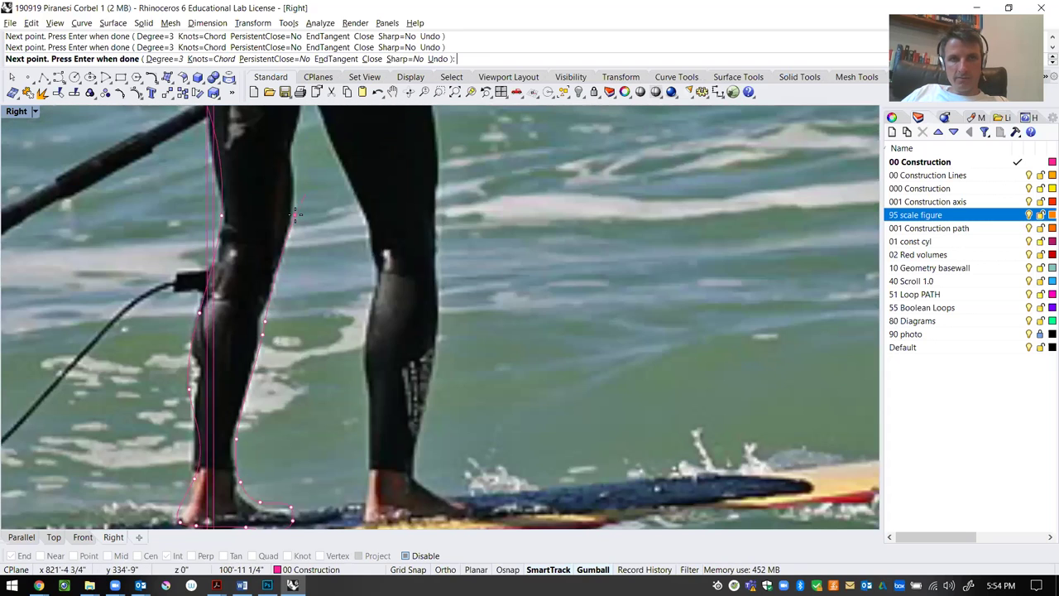
pyautogui.scroll(-3, 296, 214)
pyautogui.scroll(4, 291, 156)
pyautogui.scroll(-2, 291, 156)
pyautogui.scroll(2, 291, 155)
pyautogui.click(293, 152)
# Continue tracing down the inner edge of the rider's right leg and around the foot on the board
pyautogui.click(344, 268)
pyautogui.click(350, 282)
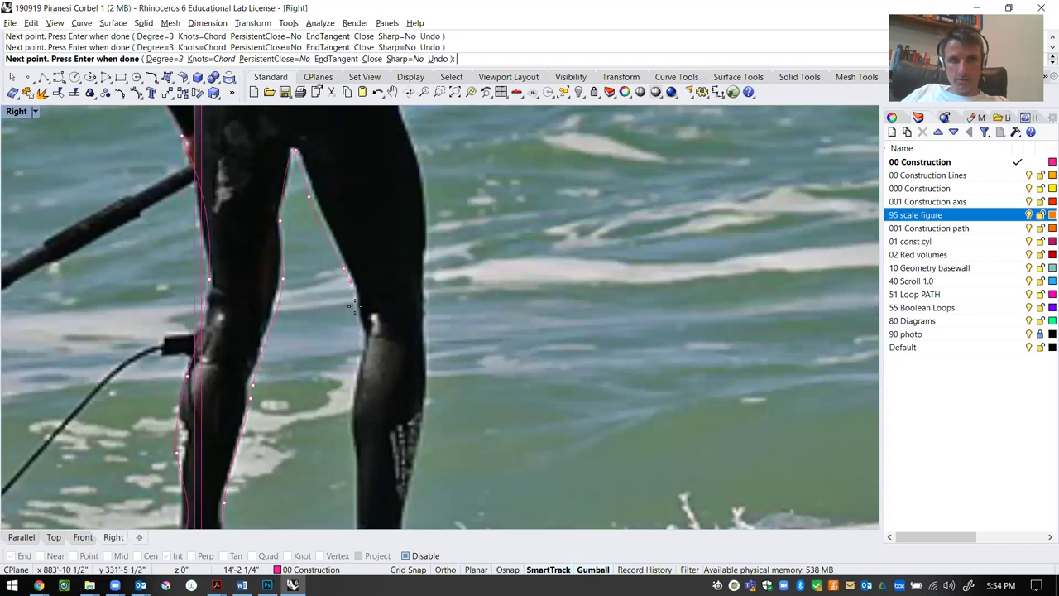
pyautogui.click(348, 428)
pyautogui.scroll(-4, 352, 451)
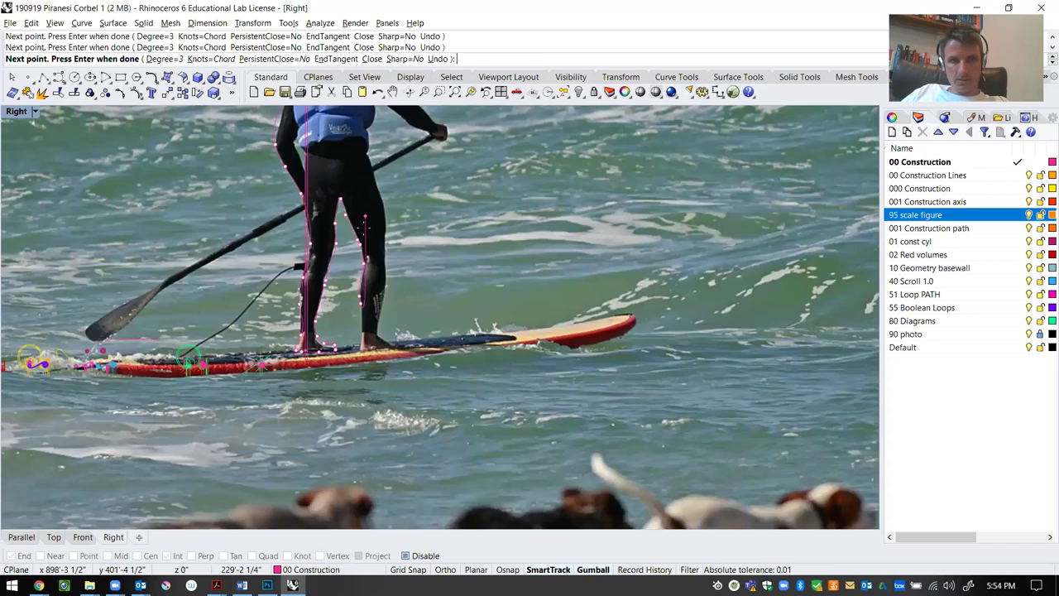
pyautogui.scroll(4, 350, 341)
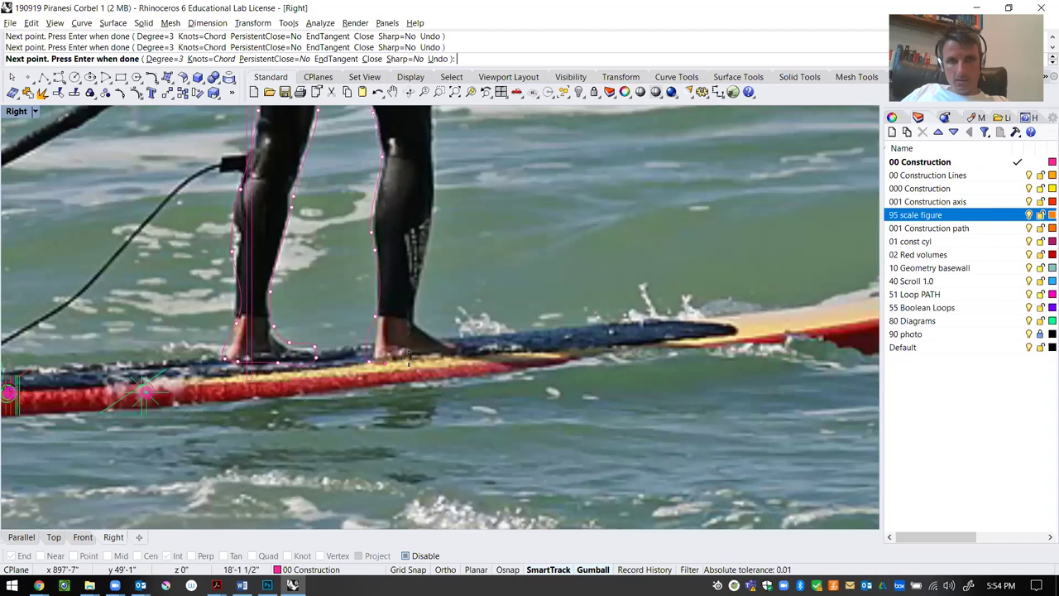
pyautogui.click(476, 355)
pyautogui.click(469, 341)
pyautogui.click(447, 341)
pyautogui.click(424, 324)
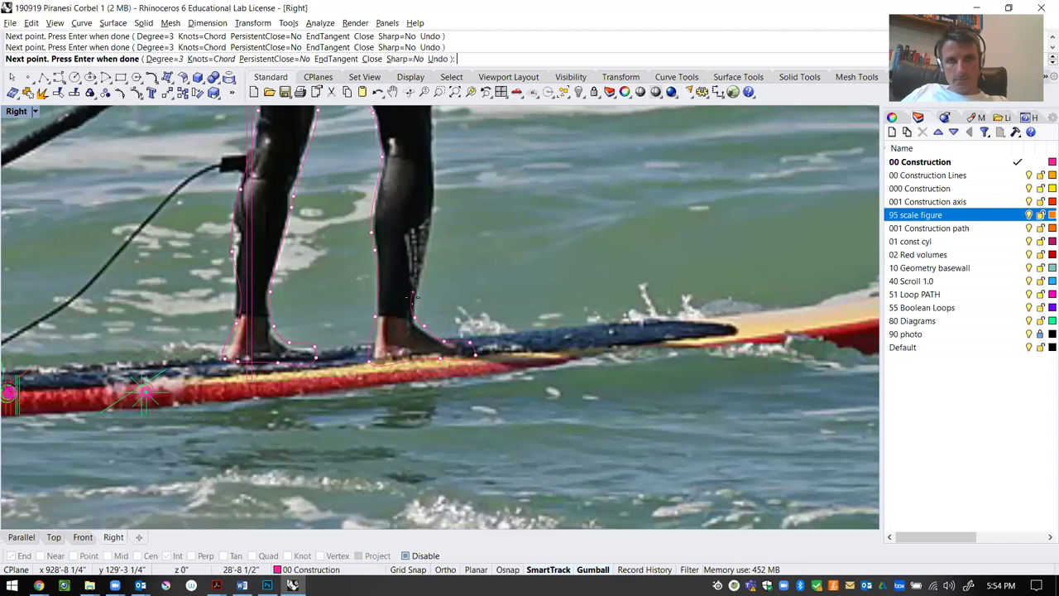
# Continue the curve up the outer edge of the rider's right leg and the side of the torso to the armpit
pyautogui.moveTo(434, 161); pyautogui.dragTo(397, 447, button='right')
pyautogui.scroll(2, 396, 450)
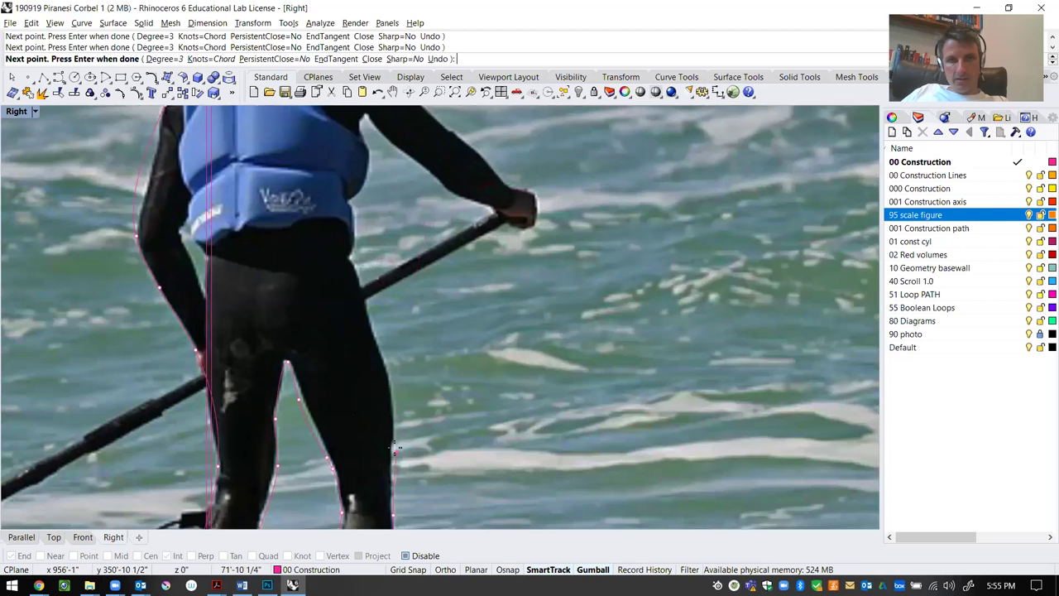
pyautogui.click(381, 348)
pyautogui.click(361, 275)
pyautogui.click(351, 260)
pyautogui.scroll(-3, 337, 198)
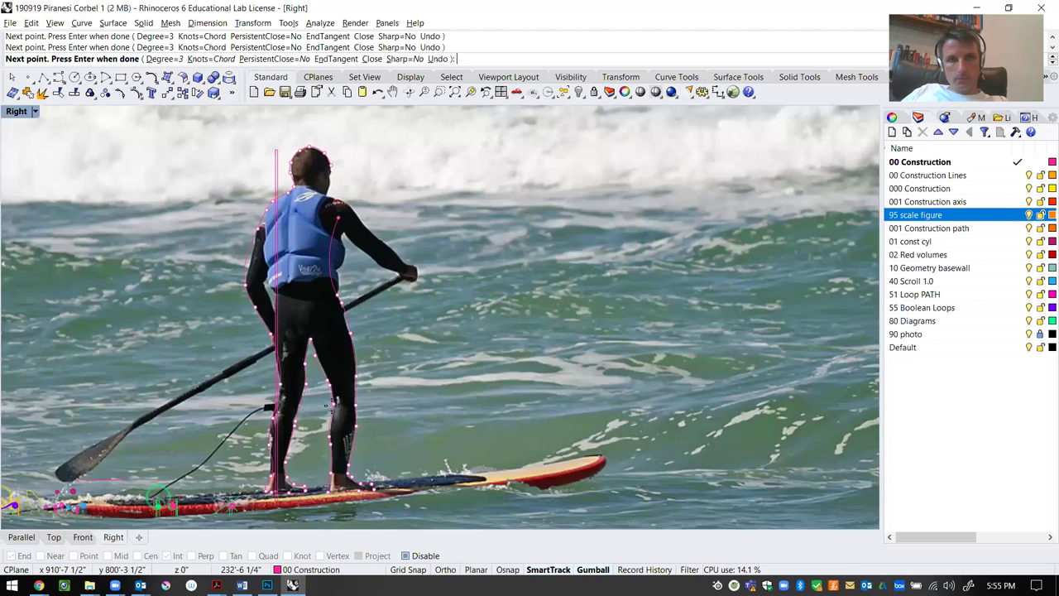
pyautogui.scroll(3, 324, 219)
pyautogui.click(329, 355)
pyautogui.click(338, 274)
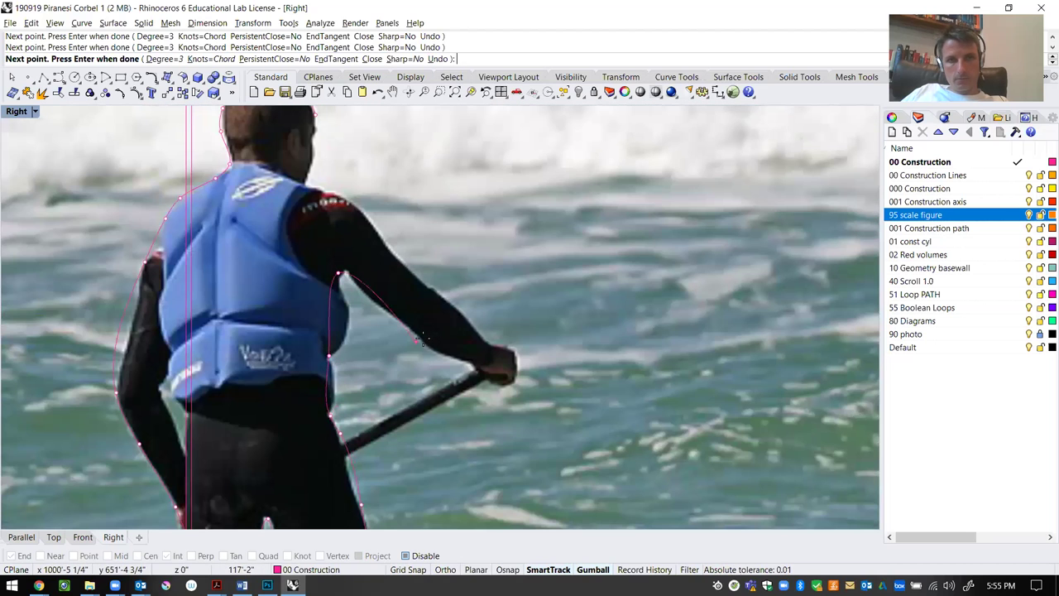
# Trace the underside of the rider's extended right arm, around the hand, and back along its upper edge toward the shoulder
pyautogui.click(424, 348)
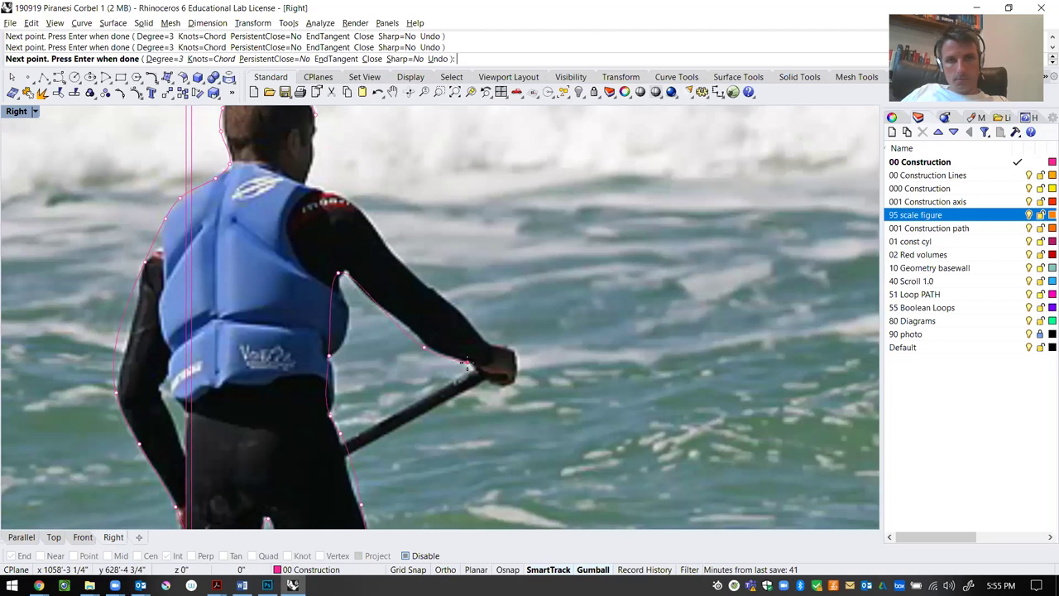
pyautogui.click(478, 375)
pyautogui.click(496, 382)
pyautogui.click(522, 373)
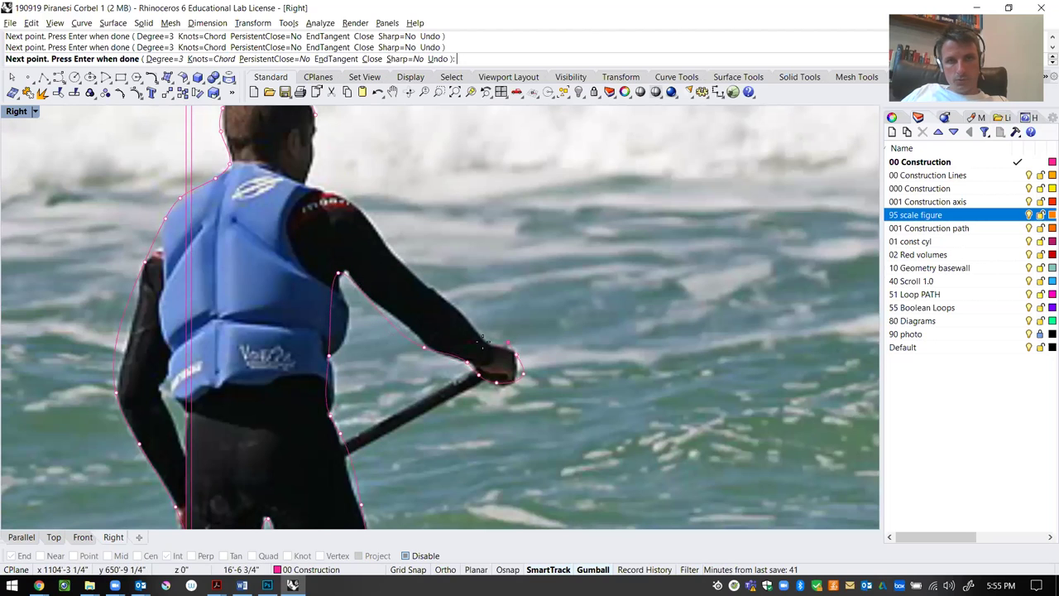
pyautogui.click(424, 283)
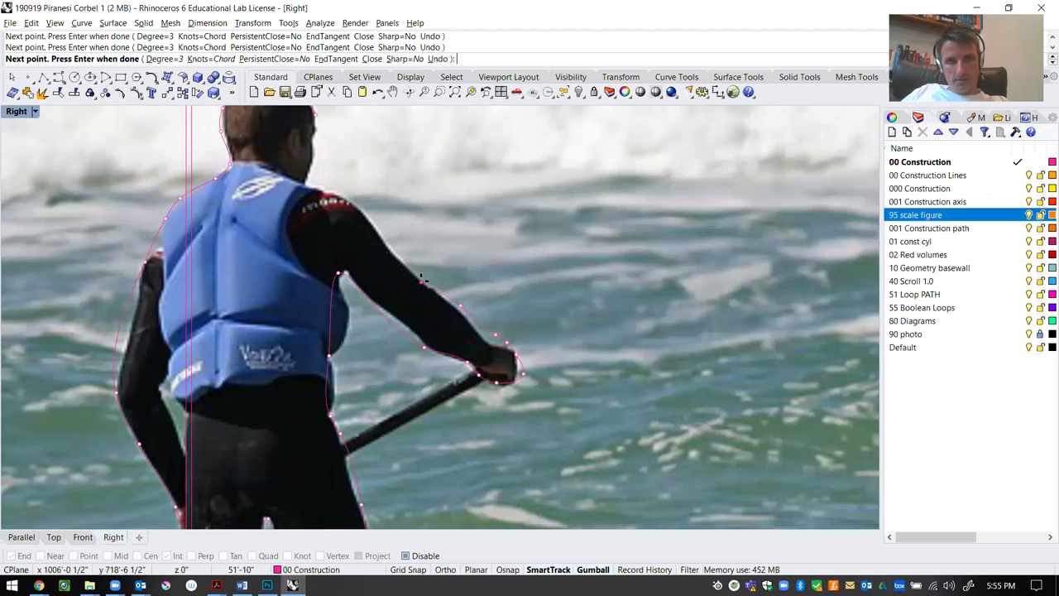
pyautogui.click(388, 234)
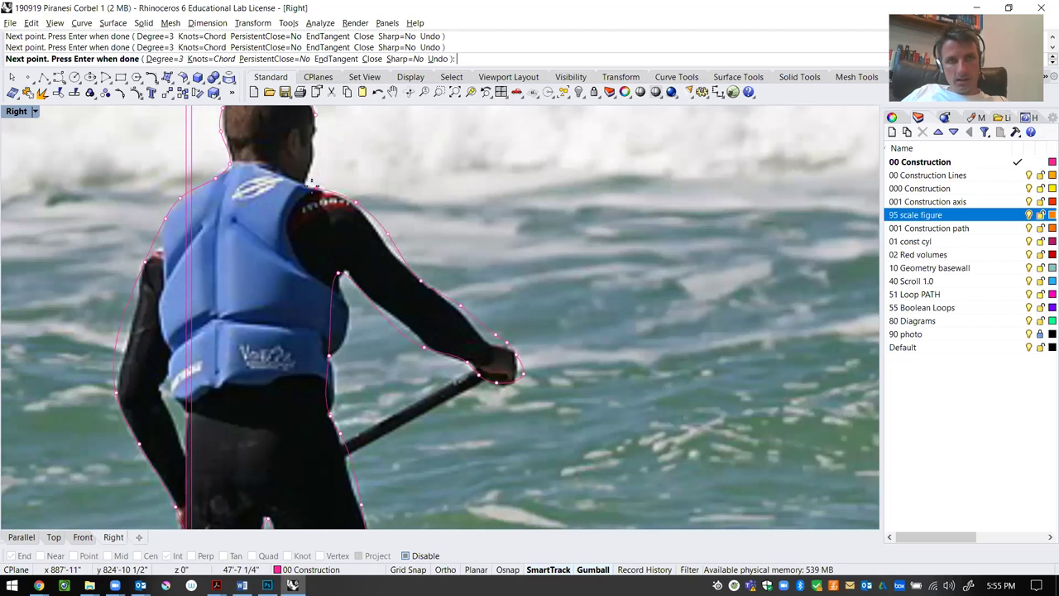
# Trace the neck and face up to the forehead, enable object snaps, and finish the outline at its starting point
pyautogui.scroll(-1, 307, 206)
pyautogui.scroll(1, 293, 237)
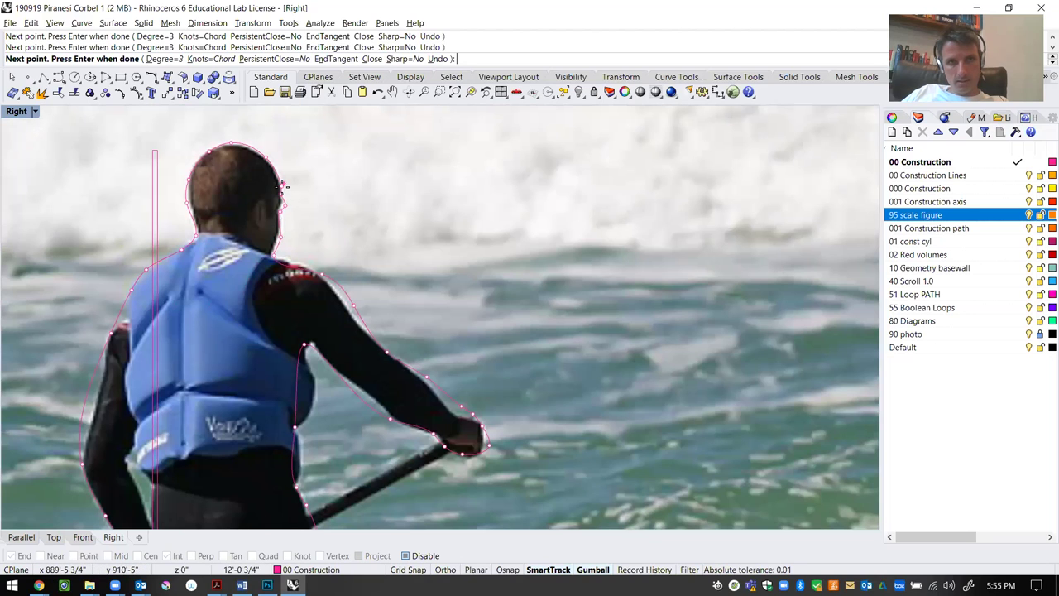
pyautogui.scroll(3, 282, 189)
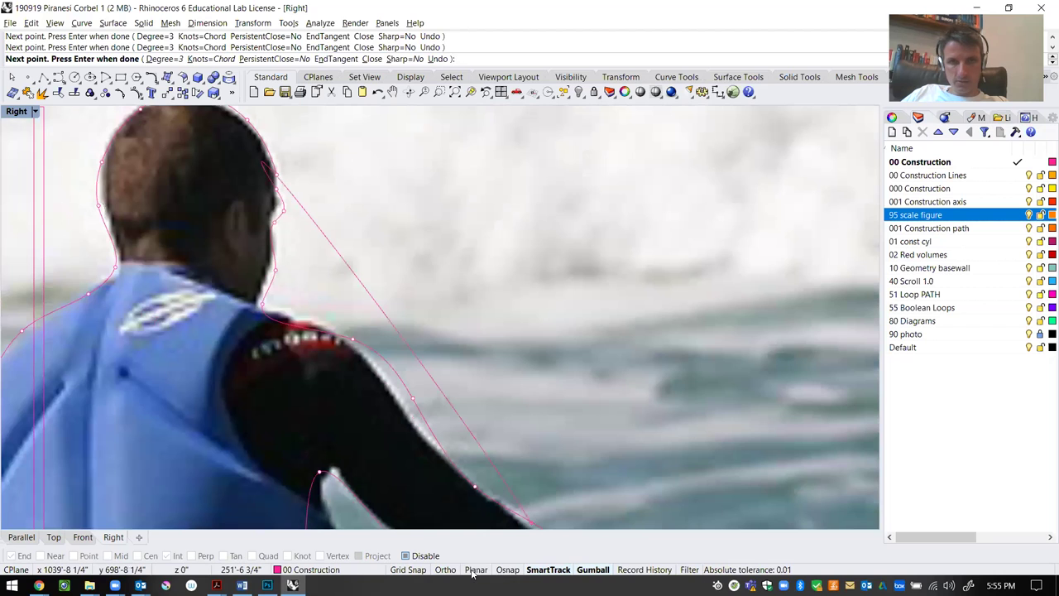
pyautogui.click(506, 570)
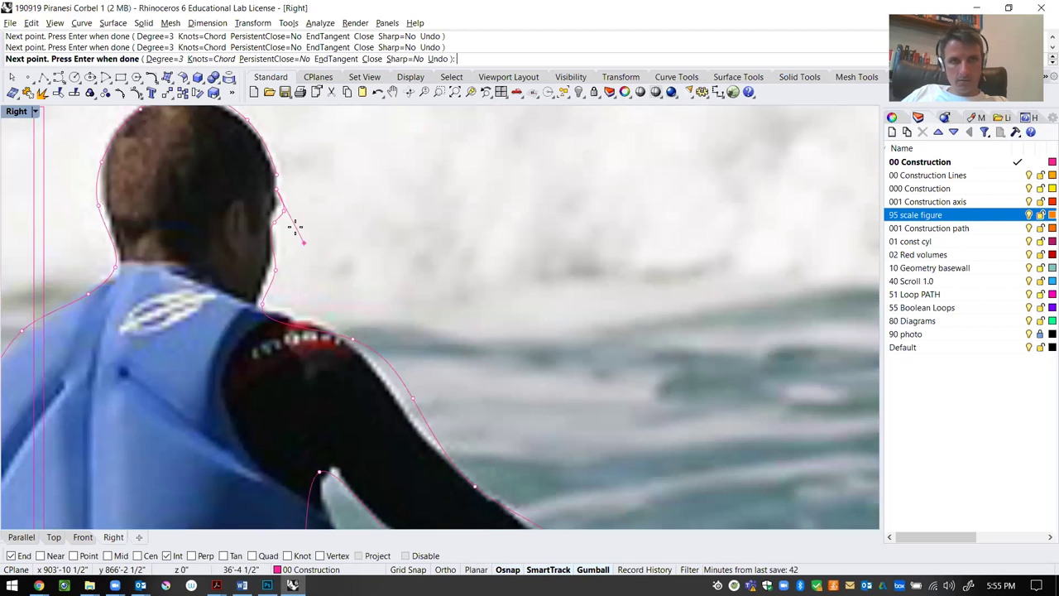
pyautogui.click(290, 198)
pyautogui.press('Return')
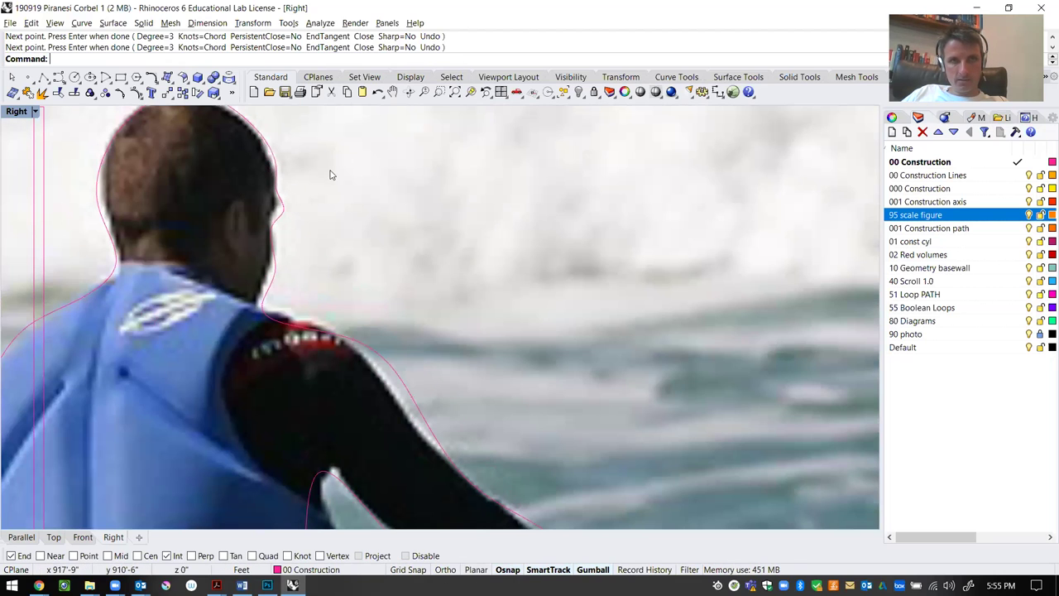
pyautogui.scroll(-5, 211, 379)
pyautogui.click(222, 306)
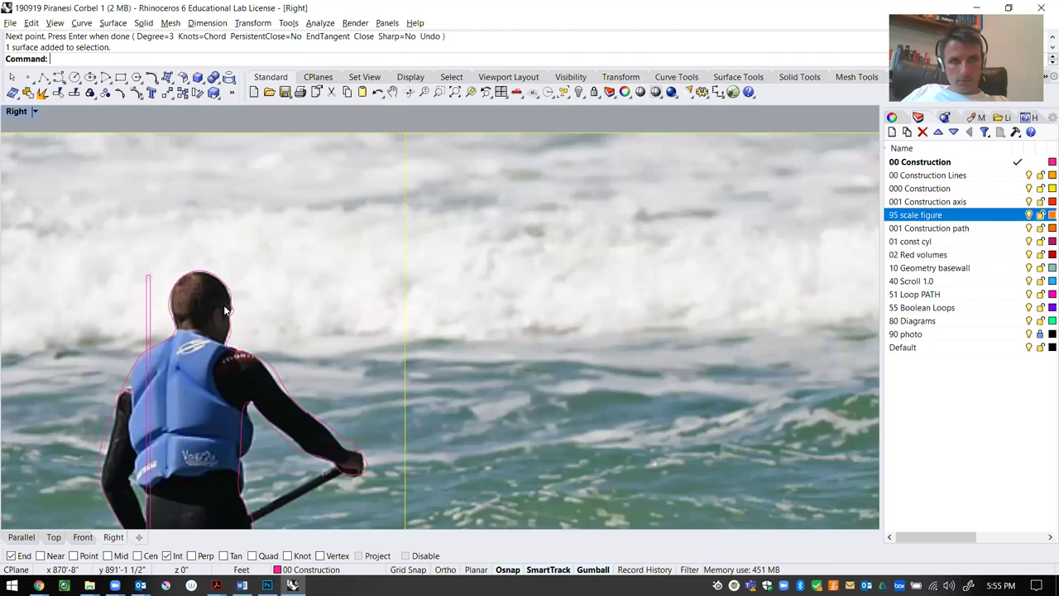
pyautogui.click(232, 292)
pyautogui.press('Escape')
# Move the paddleboarder photo to the 90 photo layer with ChangeLayer and turn that layer off
pyautogui.scroll(-5, 206, 261)
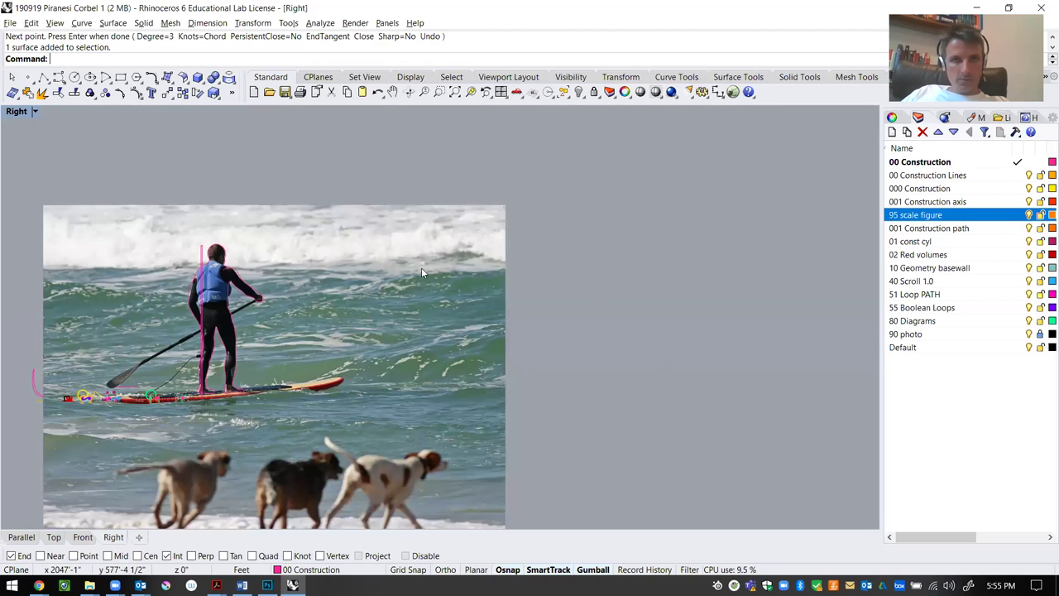
pyautogui.click(221, 402)
pyautogui.write('ChangeLayer')
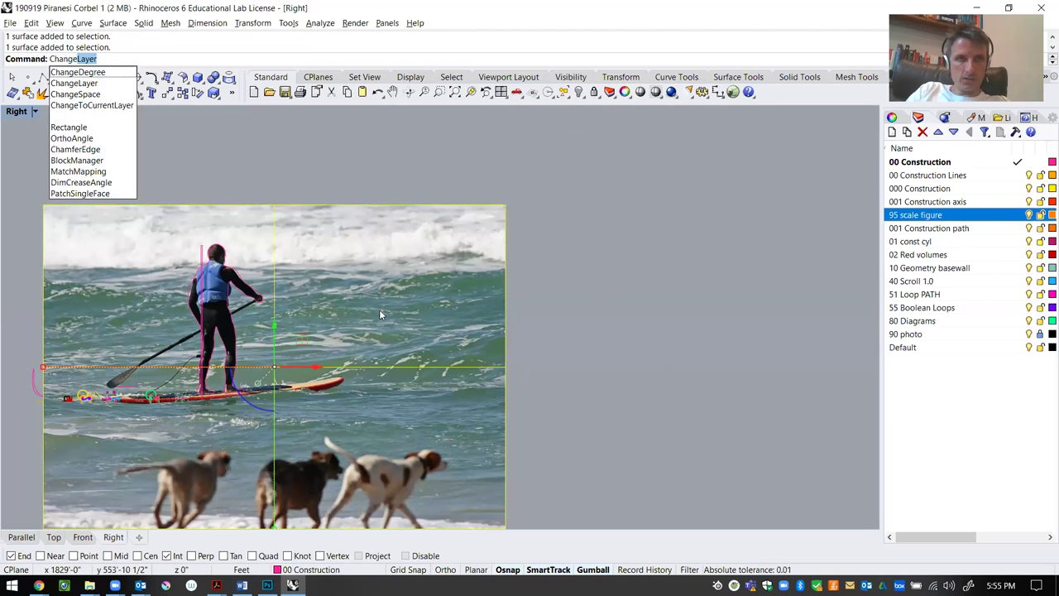
pyautogui.press('Return')
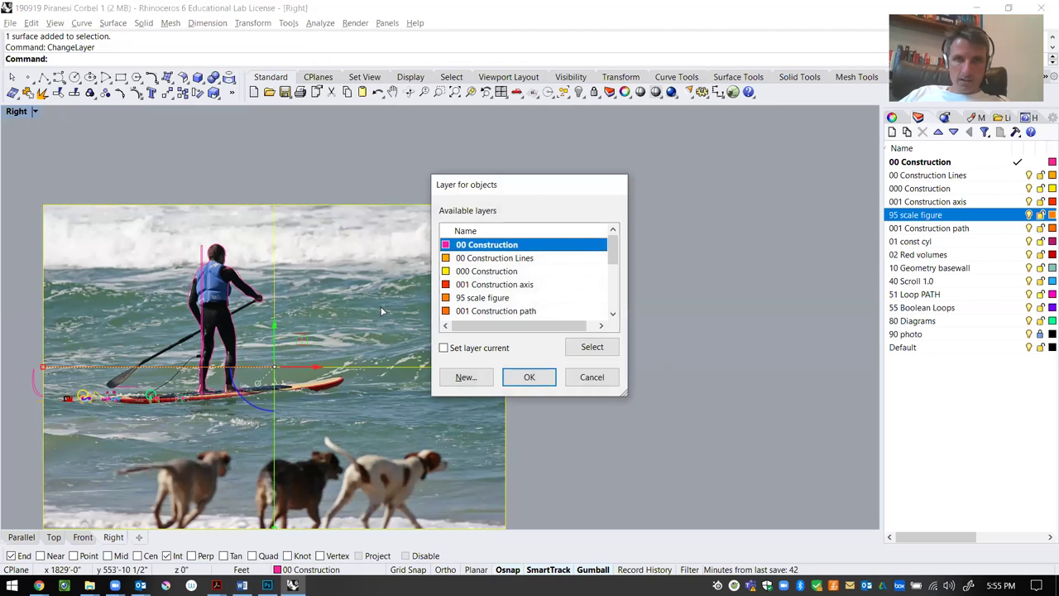
pyautogui.scroll(-4, 569, 252)
pyautogui.scroll(4, 567, 256)
pyautogui.scroll(-1, 553, 275)
pyautogui.scroll(-2, 553, 274)
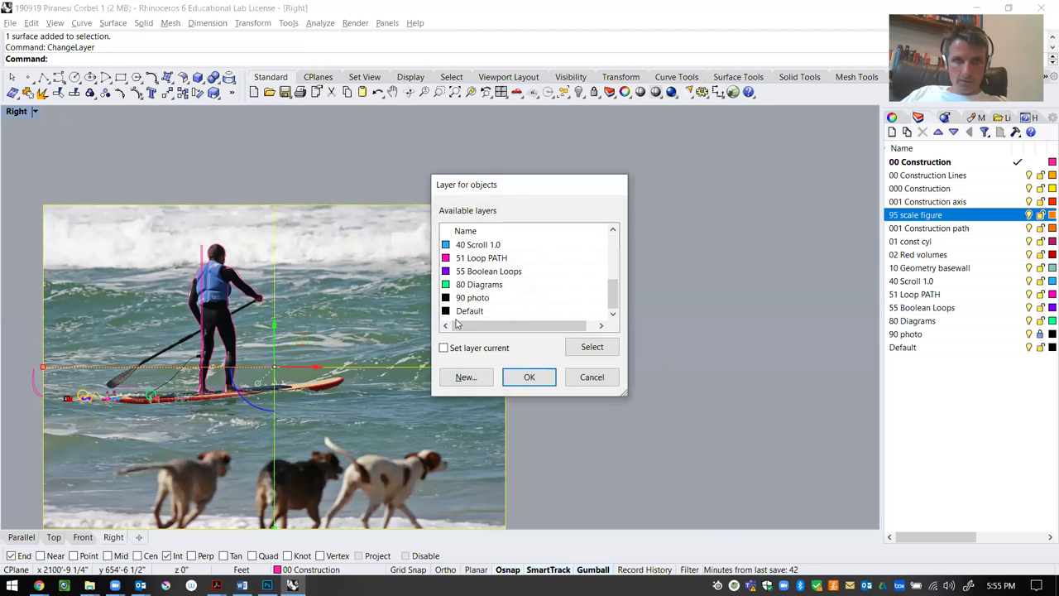
pyautogui.click(477, 299)
pyautogui.click(521, 377)
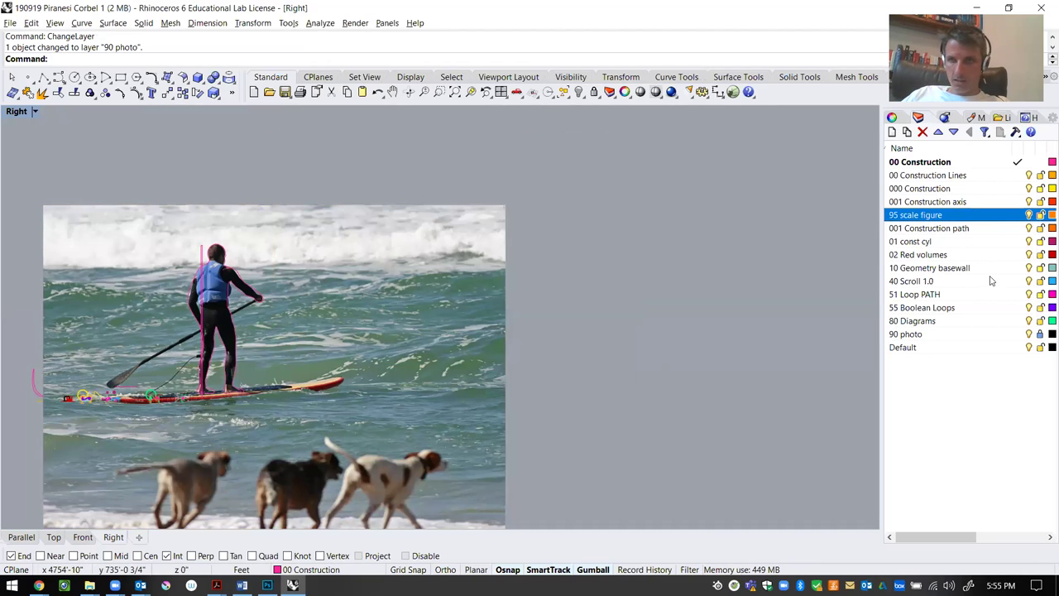
pyautogui.click(1029, 334)
# Copy the traced figure outline to an empty spot beside the original
pyautogui.scroll(-3, 290, 320)
pyautogui.scroll(6, 338, 331)
pyautogui.click(335, 247)
pyautogui.write('copy')
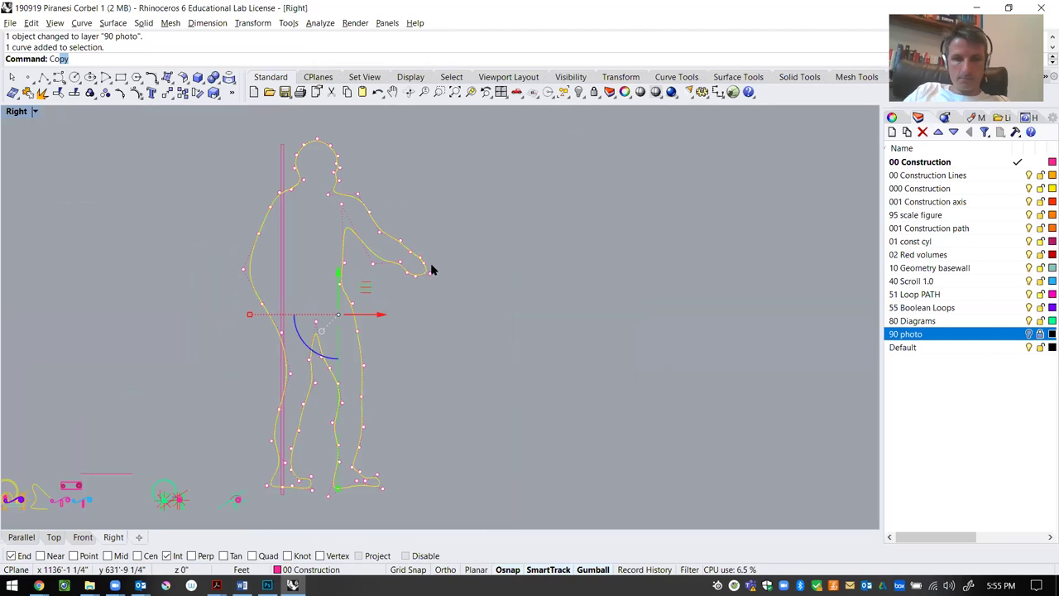
pyautogui.press('Return')
pyautogui.click(337, 307)
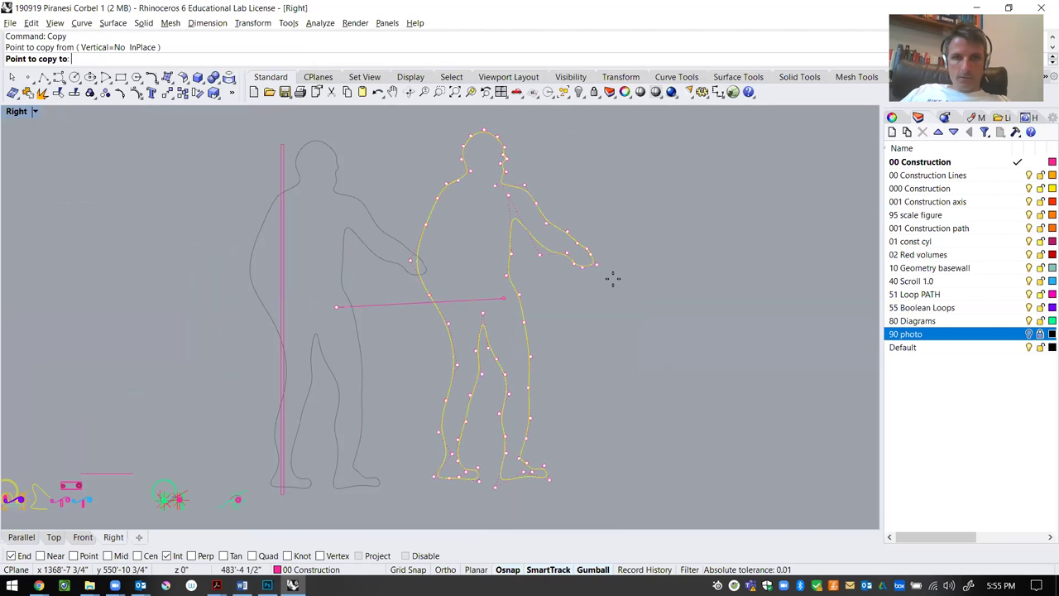
pyautogui.click(599, 320)
pyautogui.press('Return')
pyautogui.scroll(-2, 586, 259)
pyautogui.scroll(2, 577, 238)
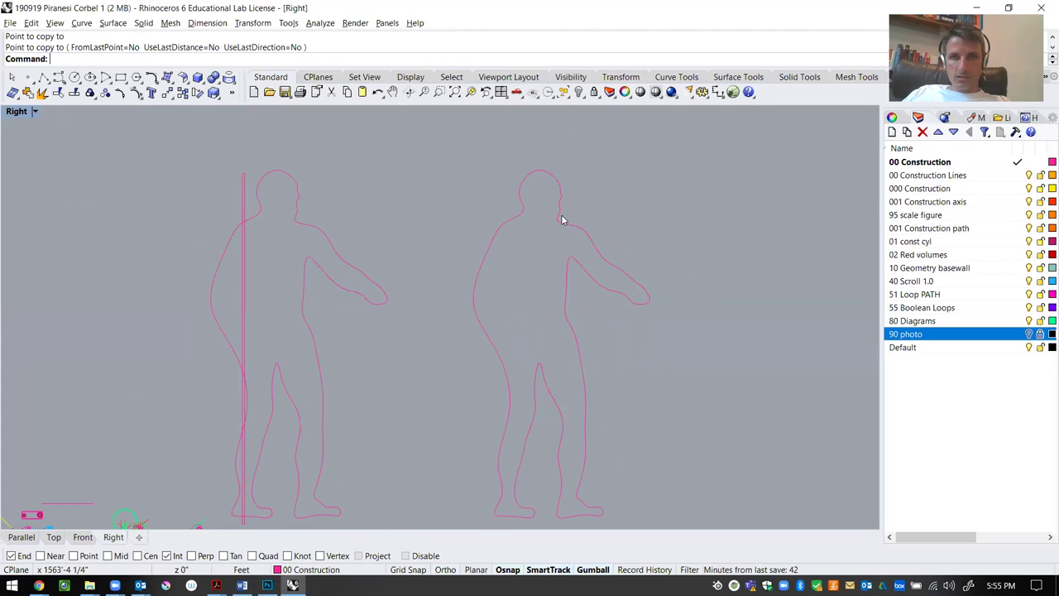
# Try to fill the copied figure outline with the Cap command
pyautogui.click(562, 221)
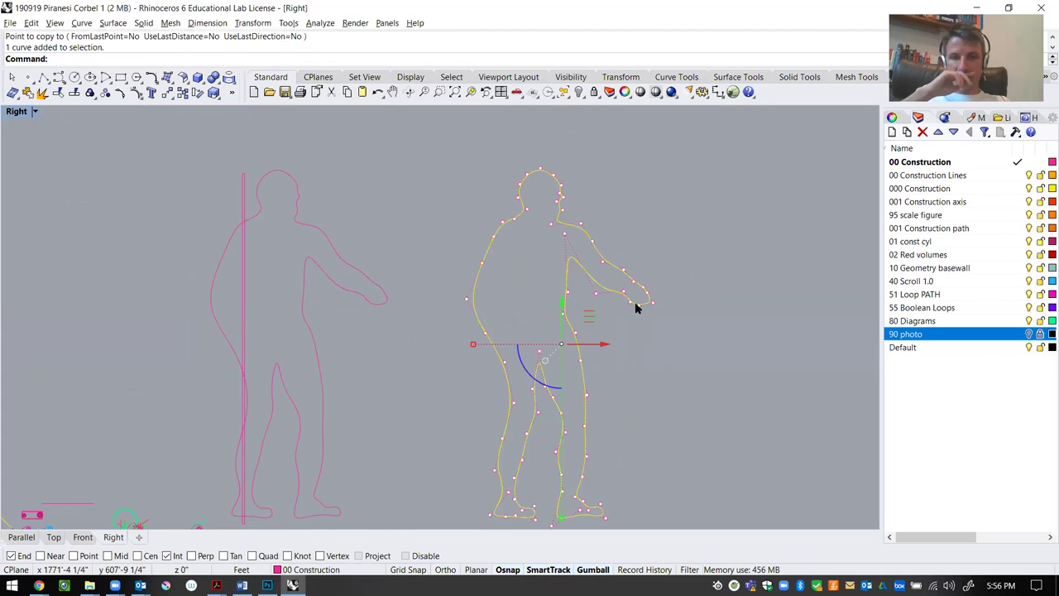
pyautogui.write('Cap')
pyautogui.press('Return')
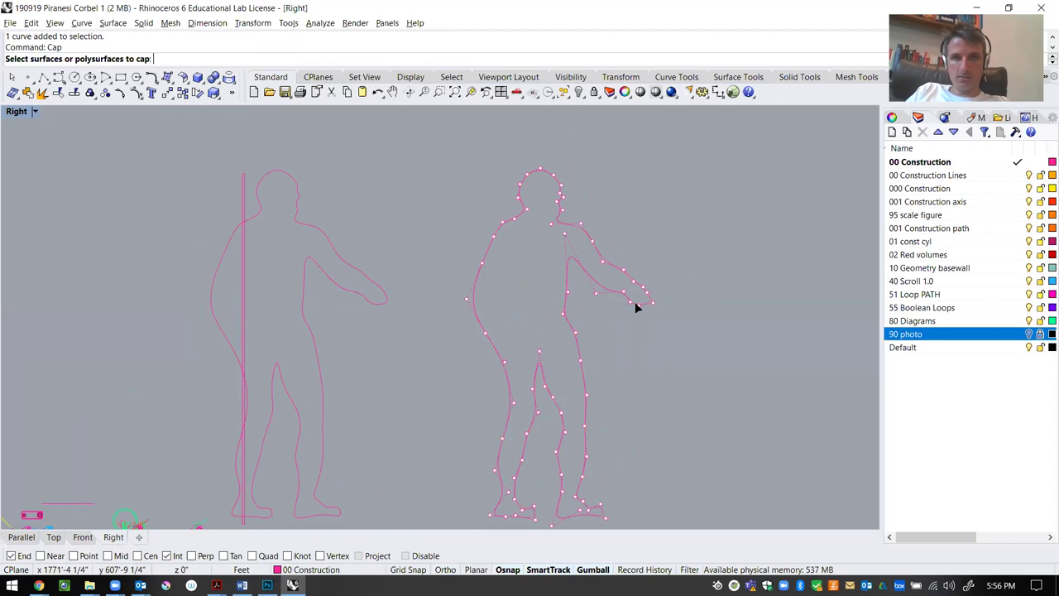
# Set the Right viewport's display mode to Shaded, end the Cap command, and restore the four-viewport layout
pyautogui.click(34, 111)
pyautogui.click(31, 159)
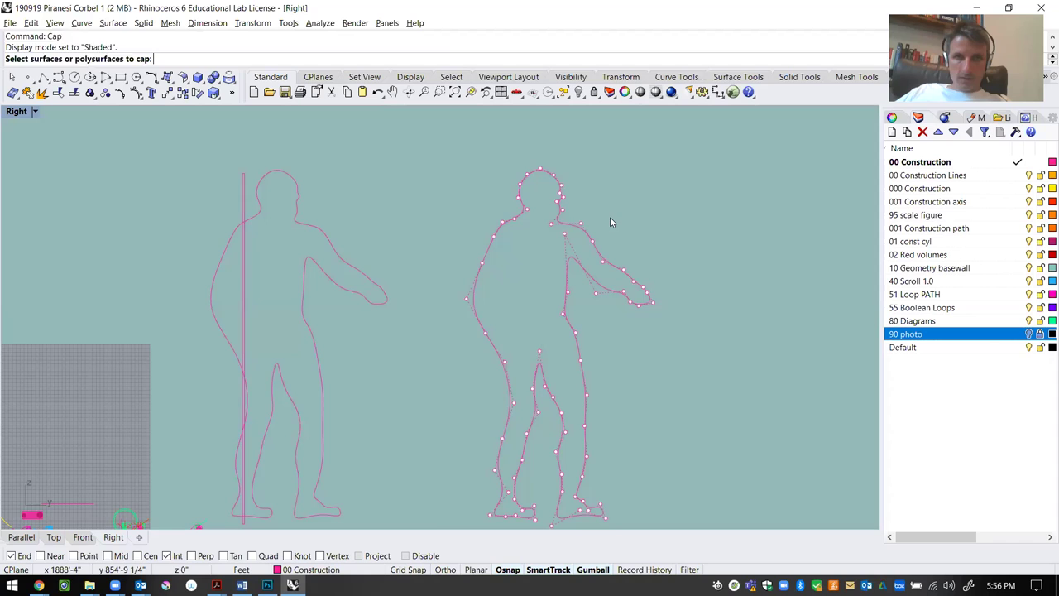
pyautogui.moveTo(610, 217); pyautogui.dragTo(535, 222, button='right')
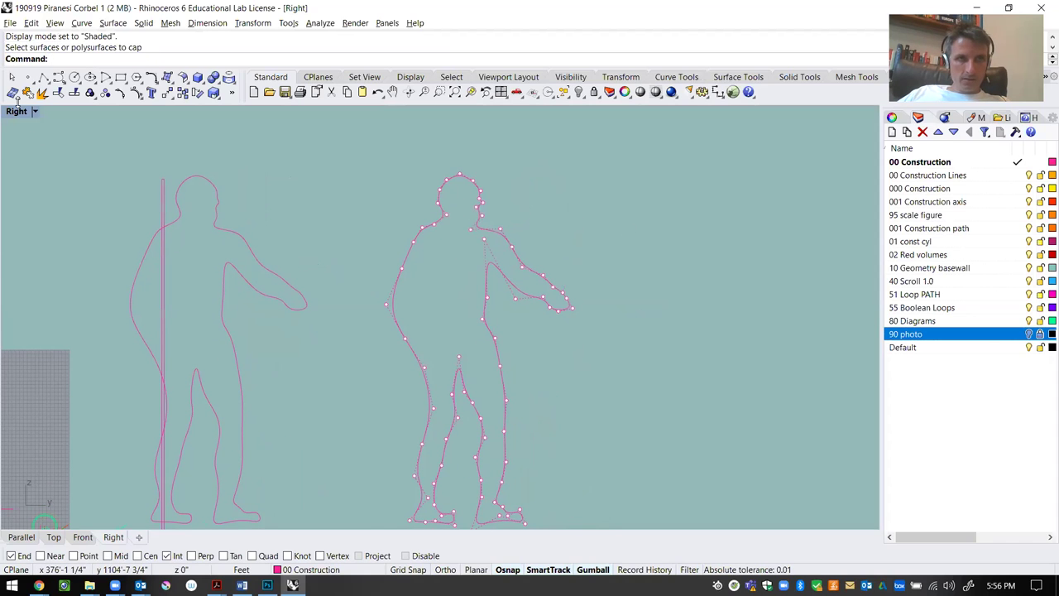
pyautogui.doubleClick(16, 111)
pyautogui.scroll(-5, 463, 211)
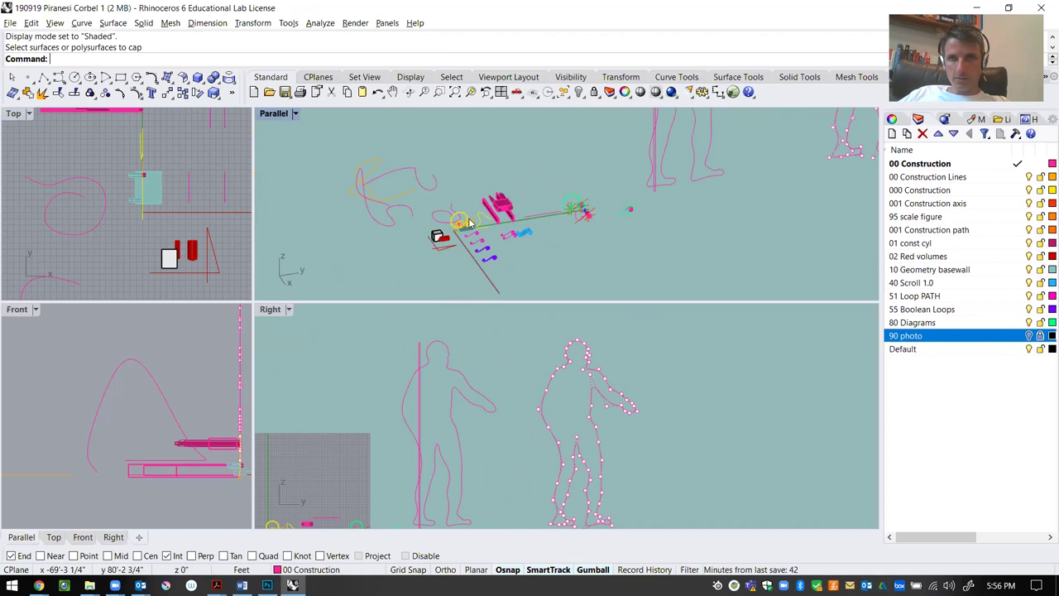
pyautogui.scroll(6, 627, 176)
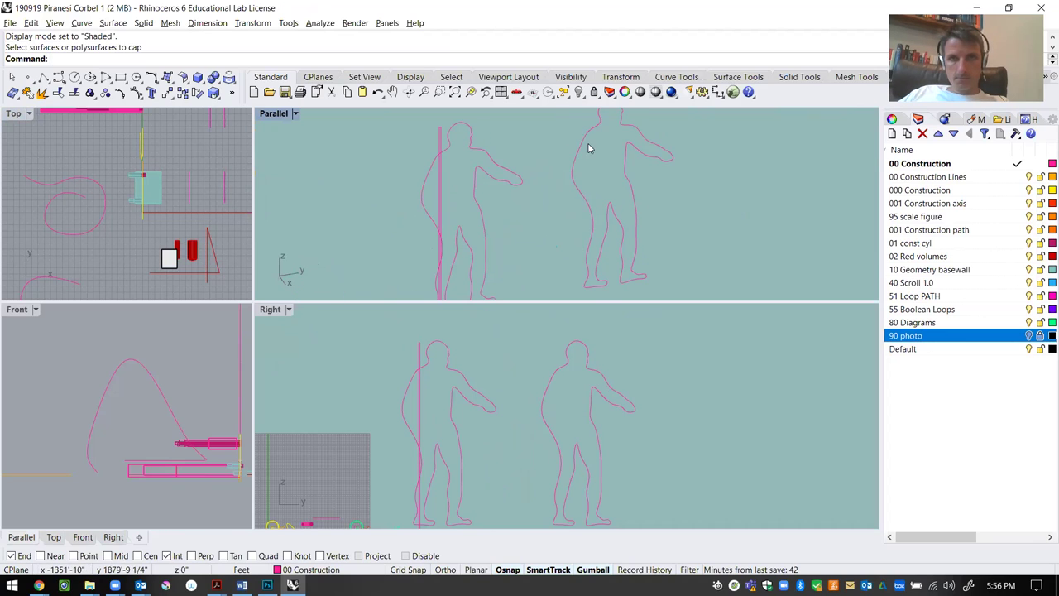
# Undo the copy of the figure outline
pyautogui.click(599, 135)
pyautogui.scroll(-1, 621, 170)
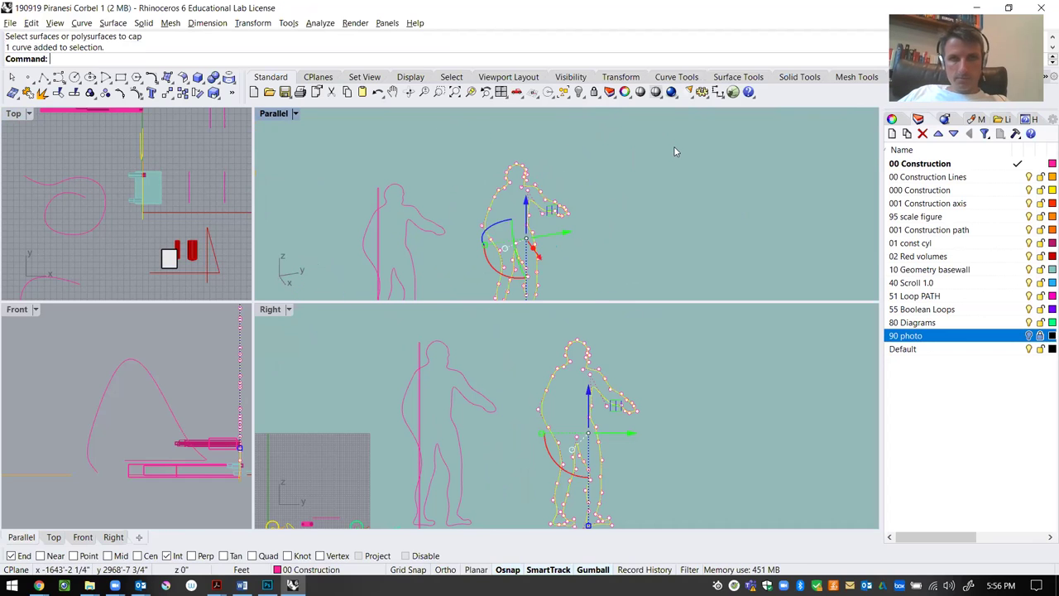
pyautogui.hotkey('ctrl', 'z')
# Copy the traced figure outline to an empty spot beside the original
pyautogui.click(405, 235)
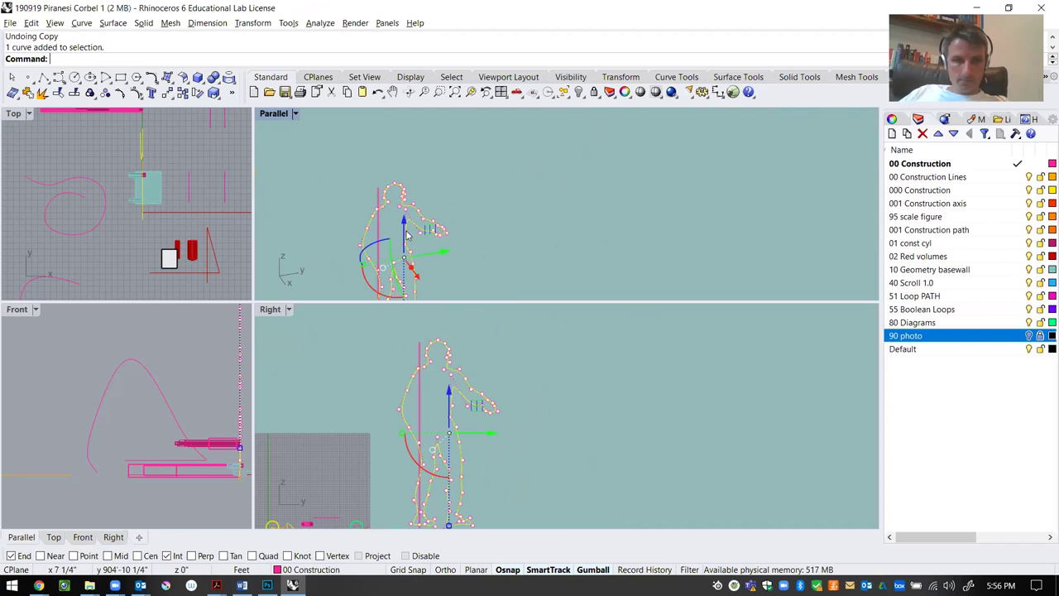
pyautogui.press('Return')
pyautogui.click(405, 231)
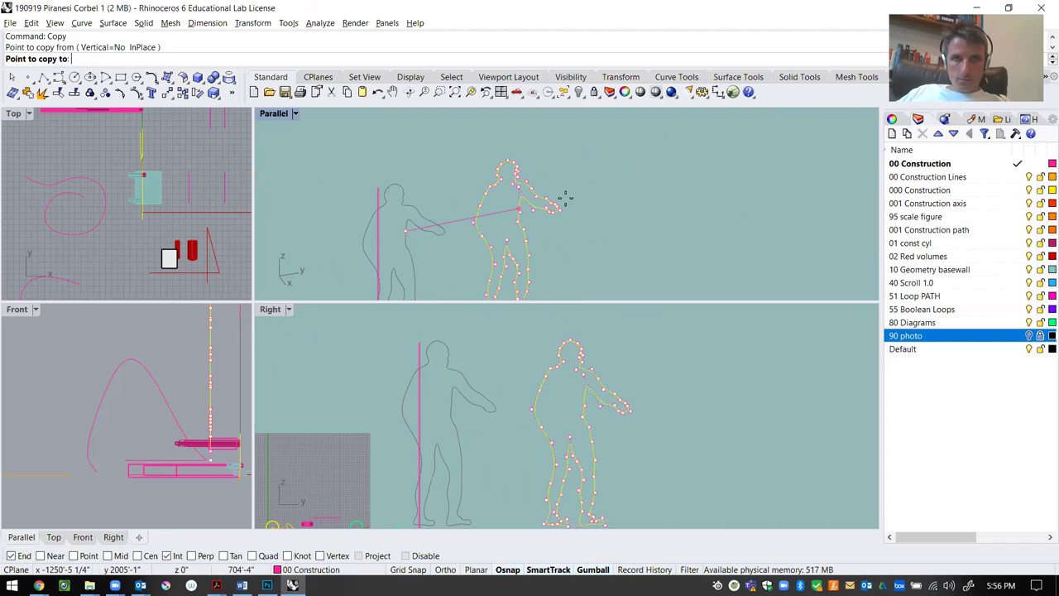
pyautogui.click(522, 202)
pyautogui.press('Return')
# Try to turn the copied figure outline into a filled shape with the Cap command
pyautogui.scroll(-5, 621, 215)
pyautogui.scroll(4, 568, 194)
pyautogui.click(567, 194)
pyautogui.write('cap')
pyautogui.press('Return')
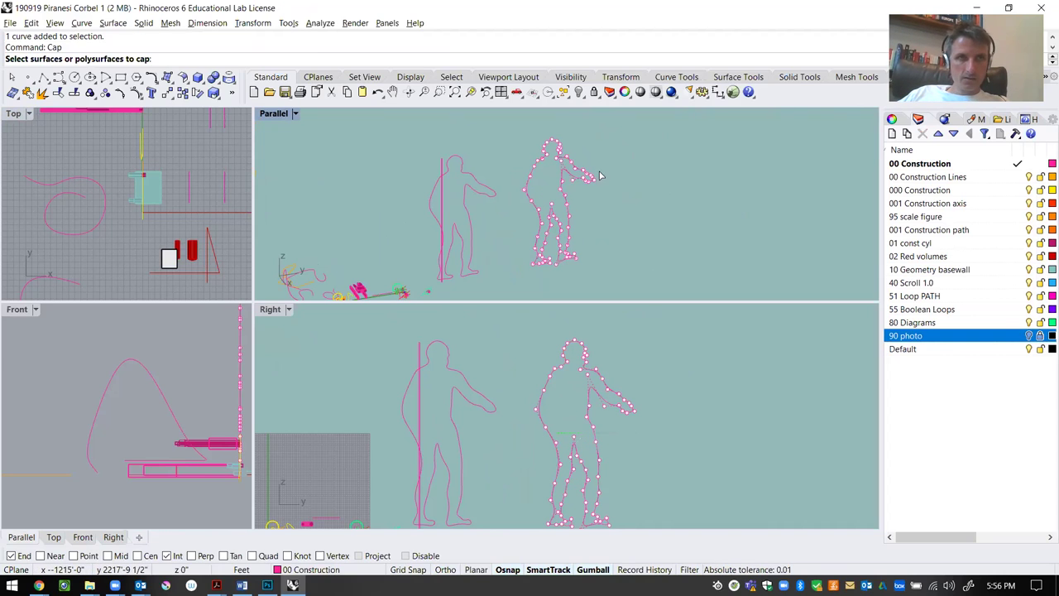
pyautogui.press('Return')
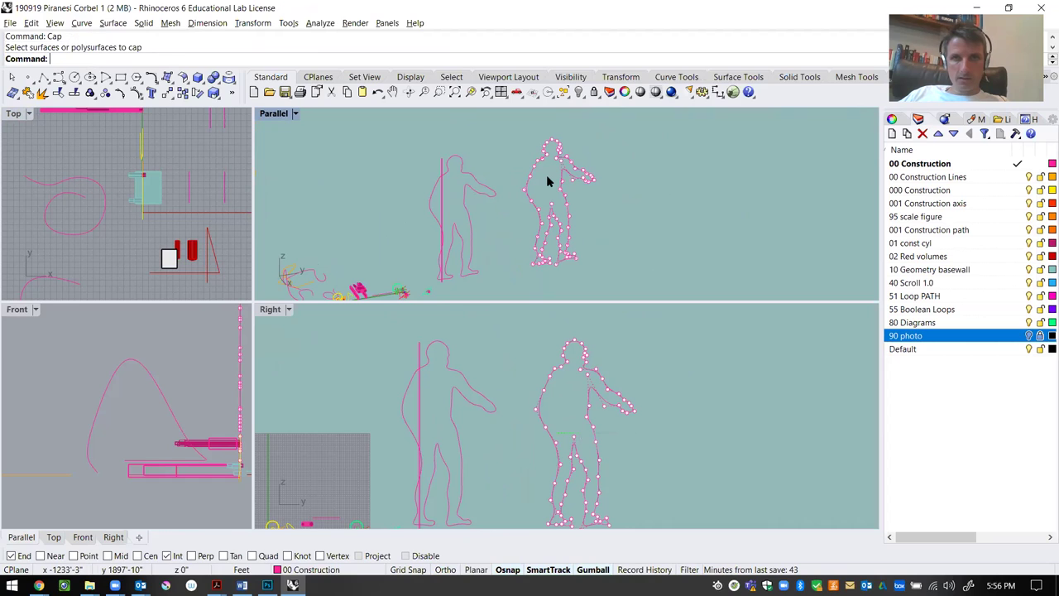
pyautogui.press('Return')
pyautogui.scroll(5, 584, 207)
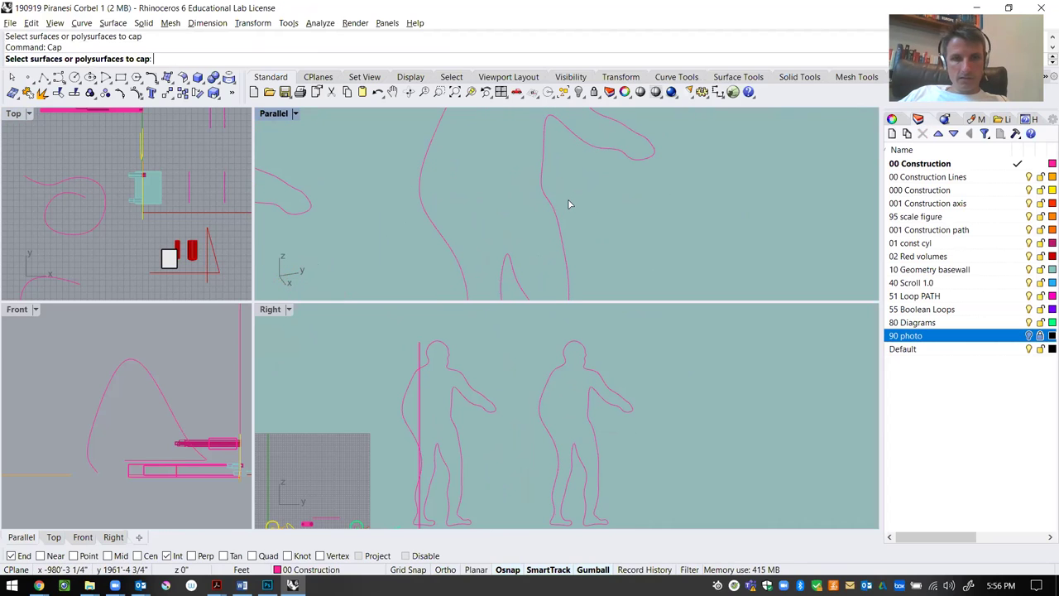
pyautogui.press('Return')
pyautogui.scroll(-5, 538, 198)
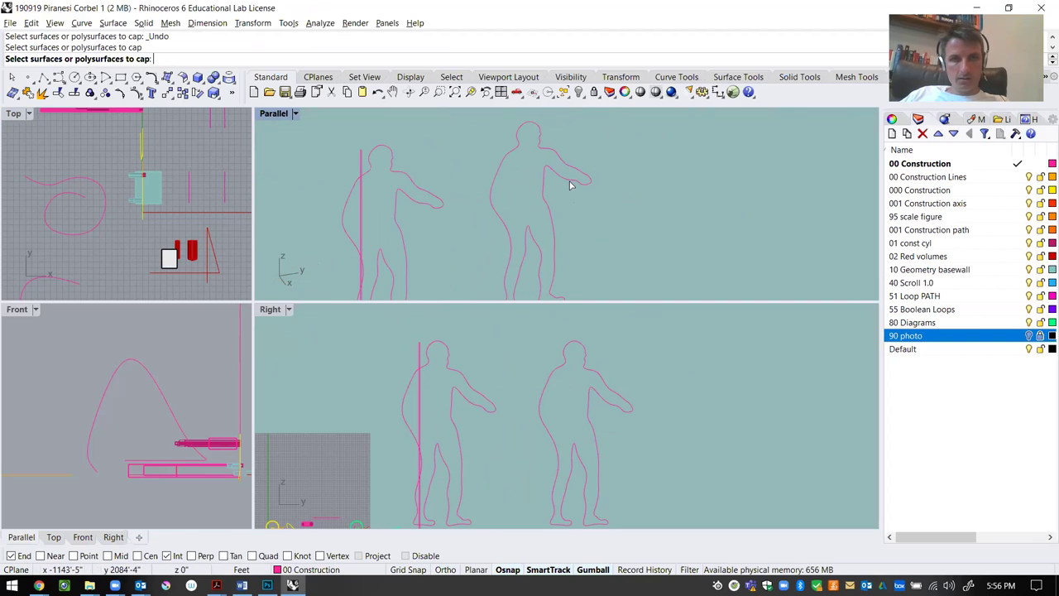
# Extrude the copied figure outline into a thin solid with ExtrudeCrv, keeping Solid=Yes and DeleteInput=No
pyautogui.click(561, 157)
pyautogui.click(609, 156)
pyautogui.click(562, 158)
pyautogui.write('Ext')
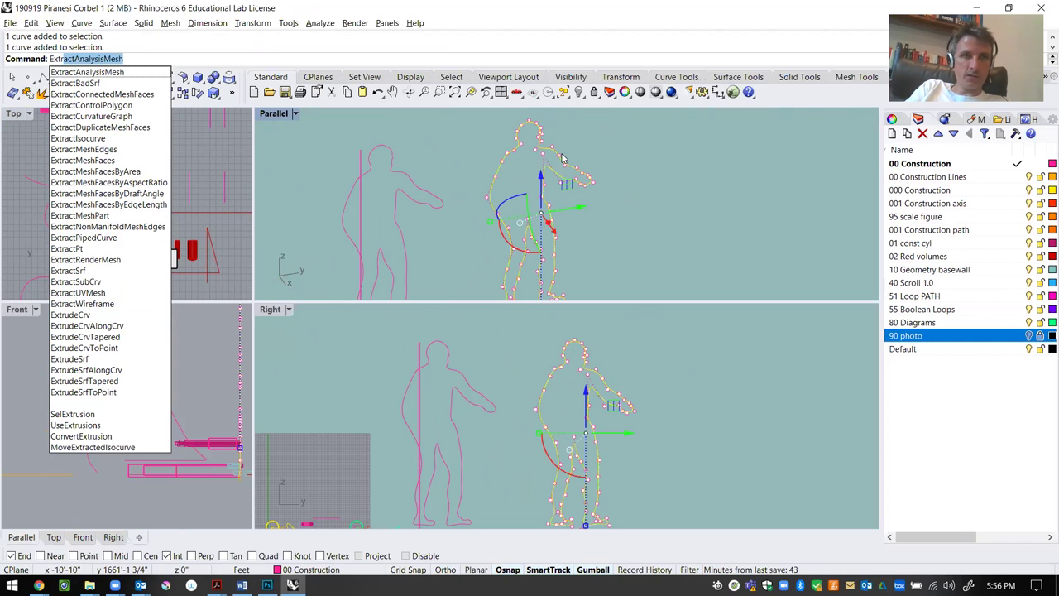
pyautogui.write('ru')
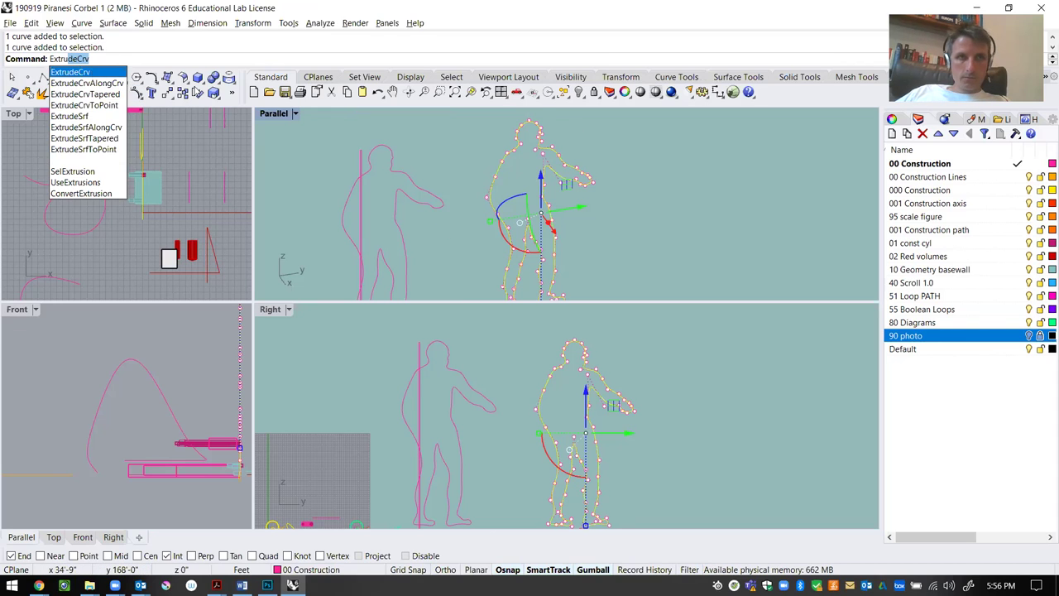
pyautogui.press('Return')
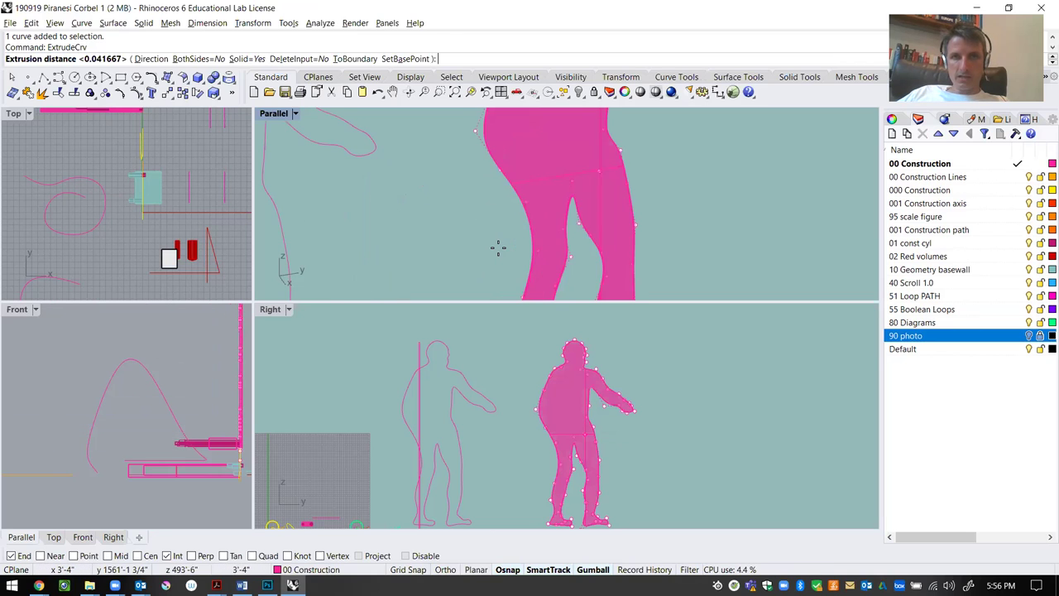
pyautogui.scroll(1, 497, 240)
pyautogui.scroll(-1, 497, 240)
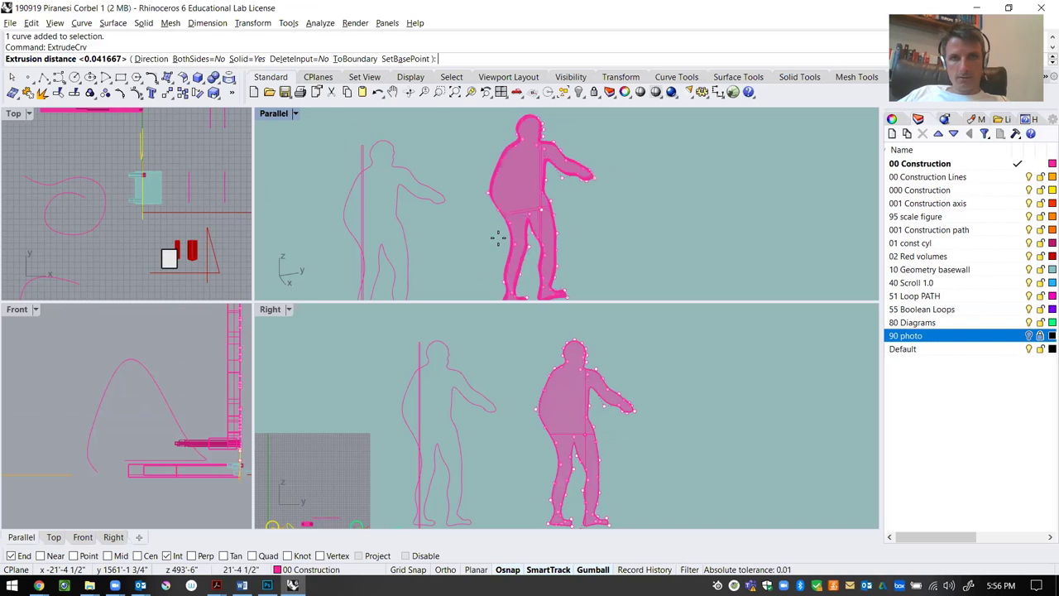
pyautogui.click(661, 202)
# Examine the extruded figure's thickness and shape from several angles beside the traced outline
pyautogui.scroll(-2, 501, 239)
pyautogui.scroll(3, 501, 239)
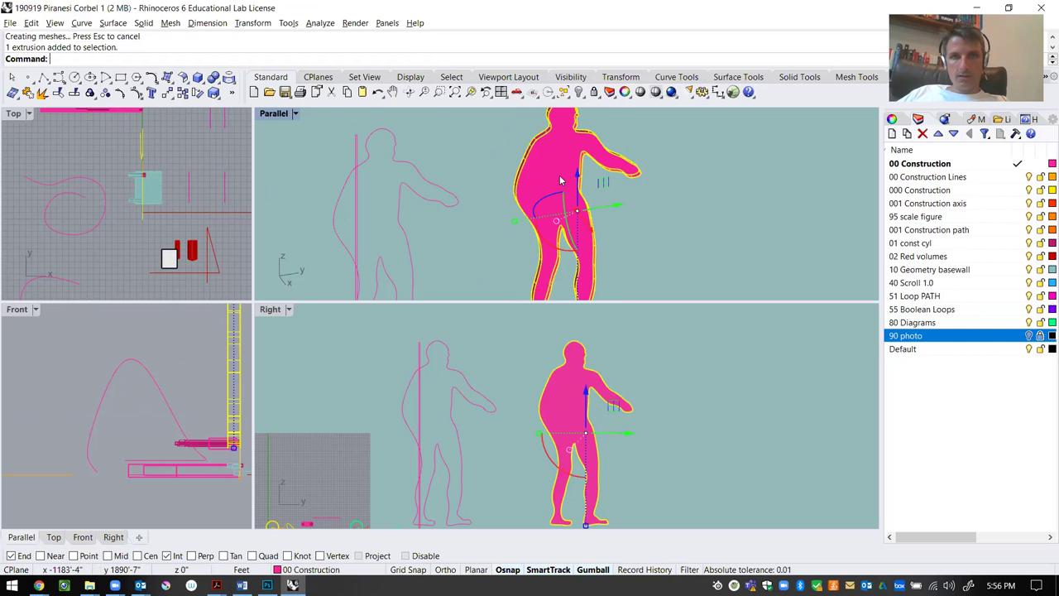
pyautogui.moveTo(501, 240); pyautogui.dragTo(573, 222, button='right')
pyautogui.click(660, 182)
pyautogui.scroll(-3, 348, 389)
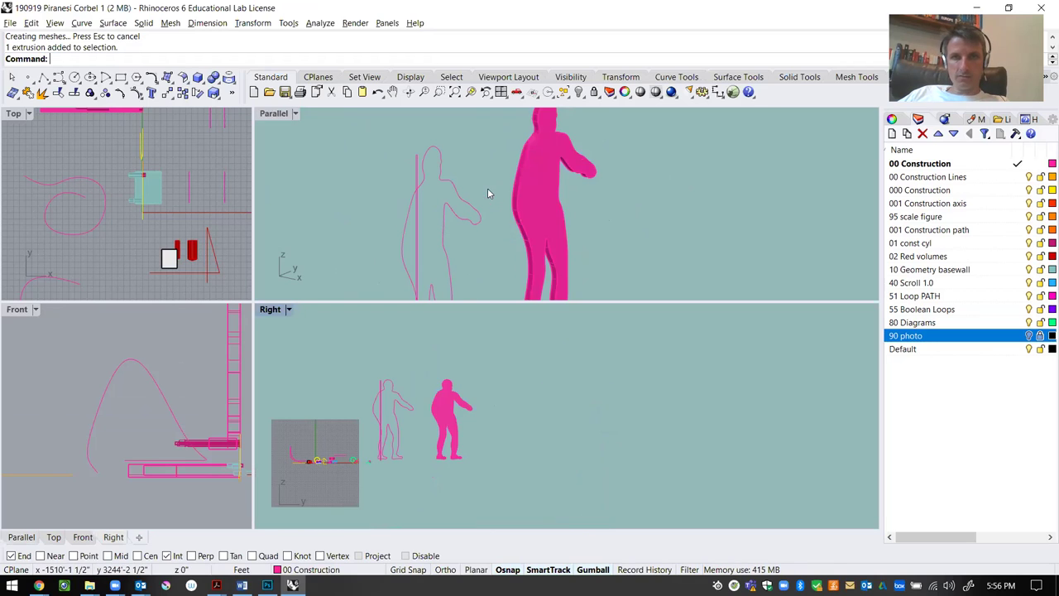
pyautogui.scroll(-2, 488, 187)
pyautogui.scroll(5, 457, 208)
pyautogui.moveTo(457, 208); pyautogui.dragTo(396, 249, button='right')
pyautogui.scroll(-3, 437, 191)
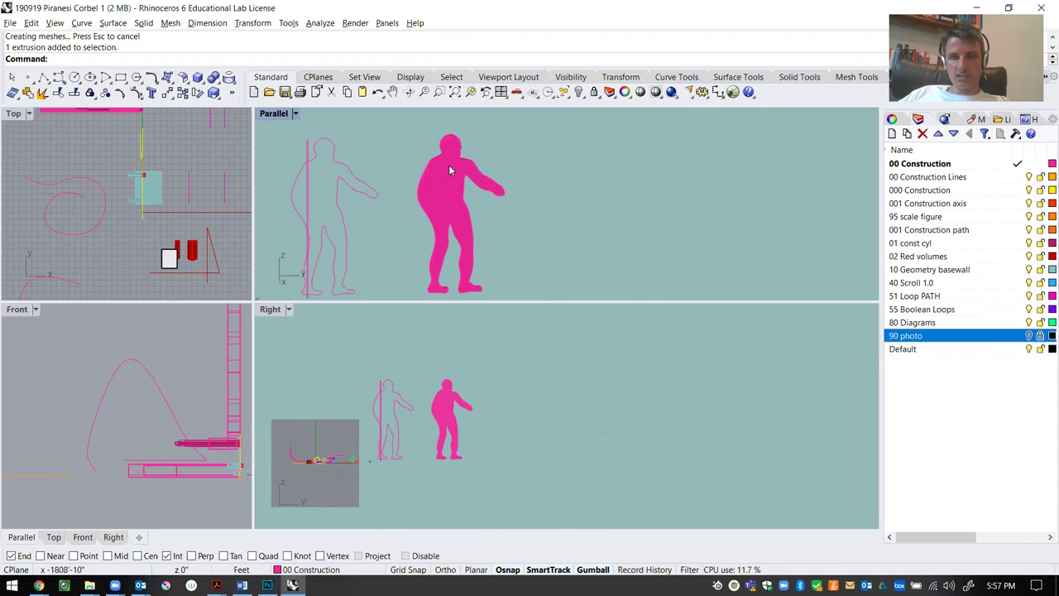
pyautogui.scroll(2, 441, 192)
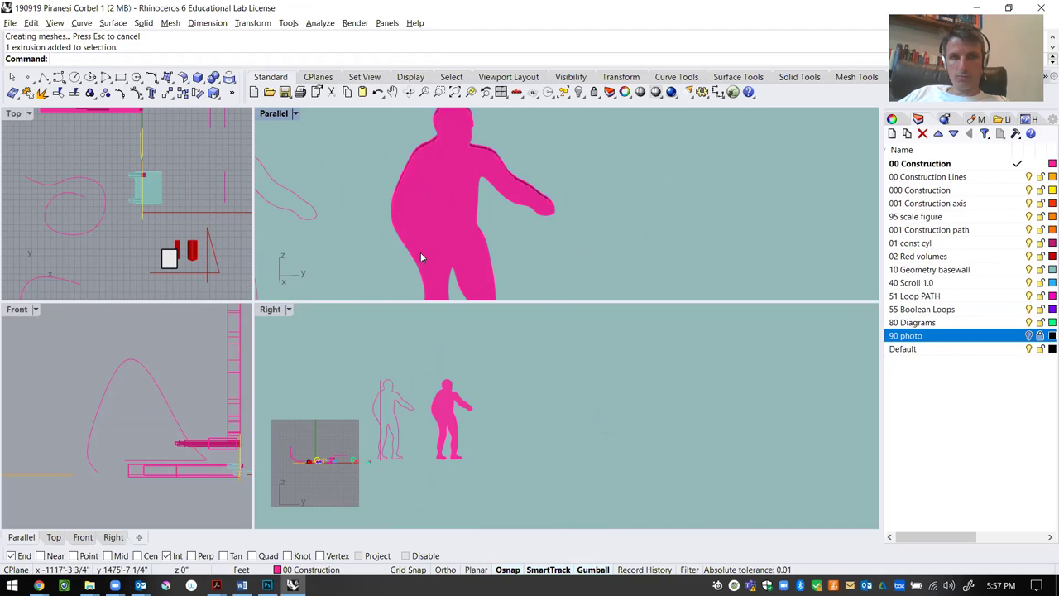
pyautogui.scroll(-3, 427, 239)
pyautogui.scroll(3, 405, 265)
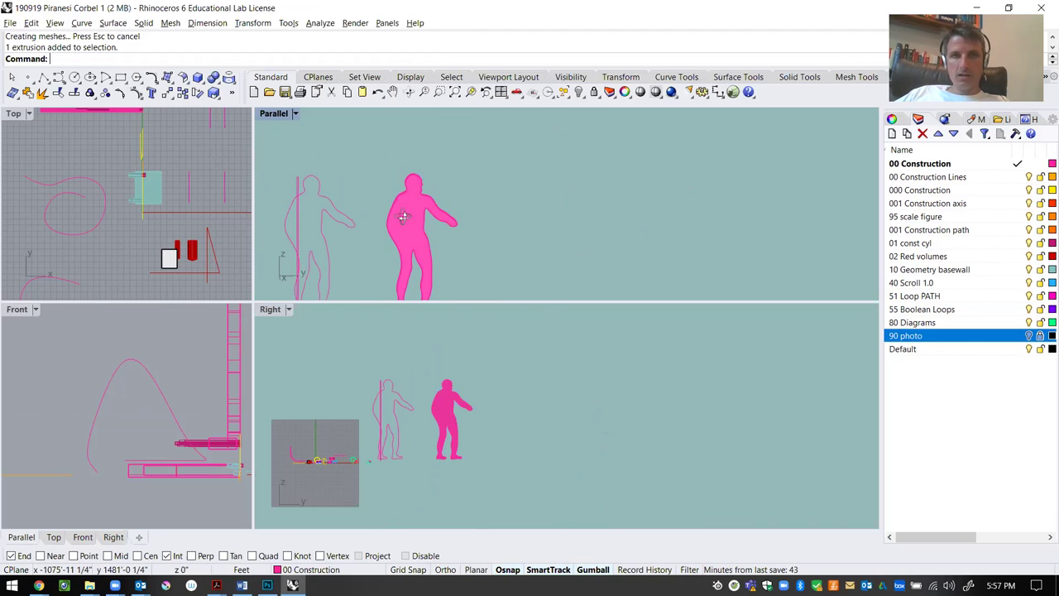
pyautogui.scroll(1, 412, 263)
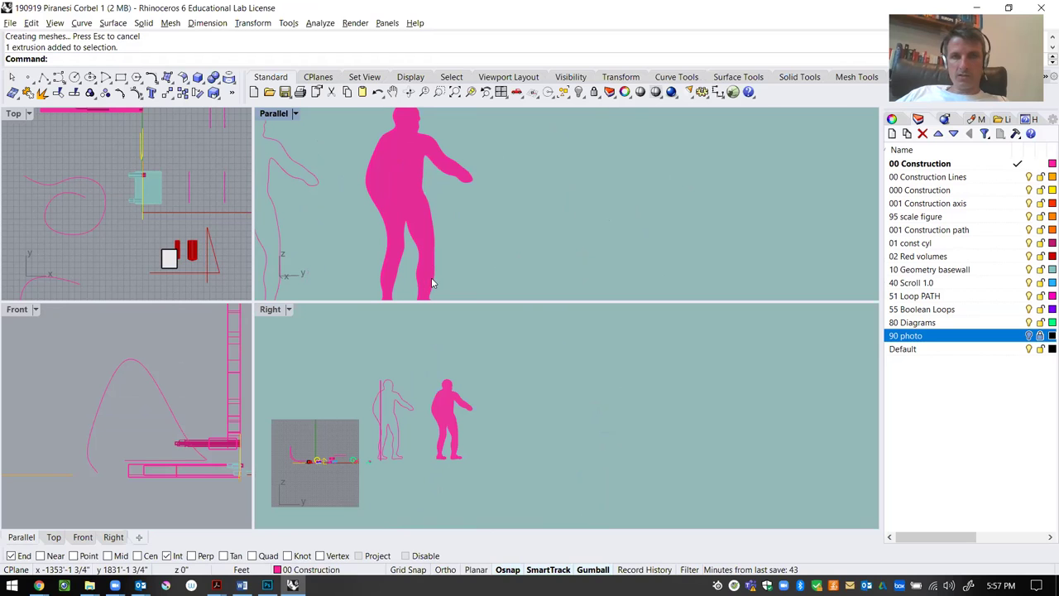
pyautogui.scroll(-2, 403, 225)
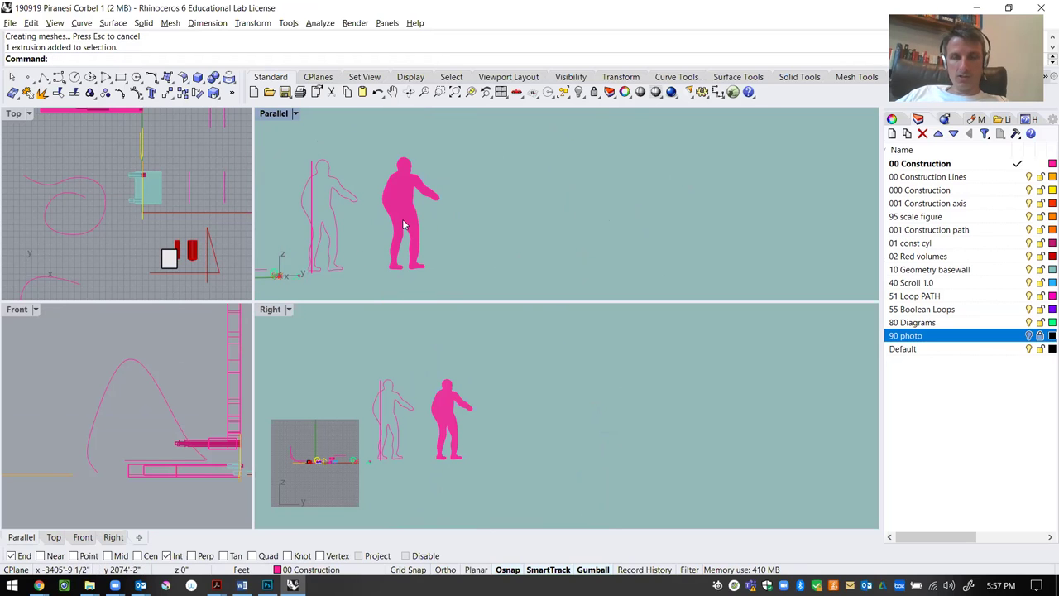
# Move the extruded figure away from its outline to the corbel geometry near the origin
pyautogui.scroll(-2, 439, 217)
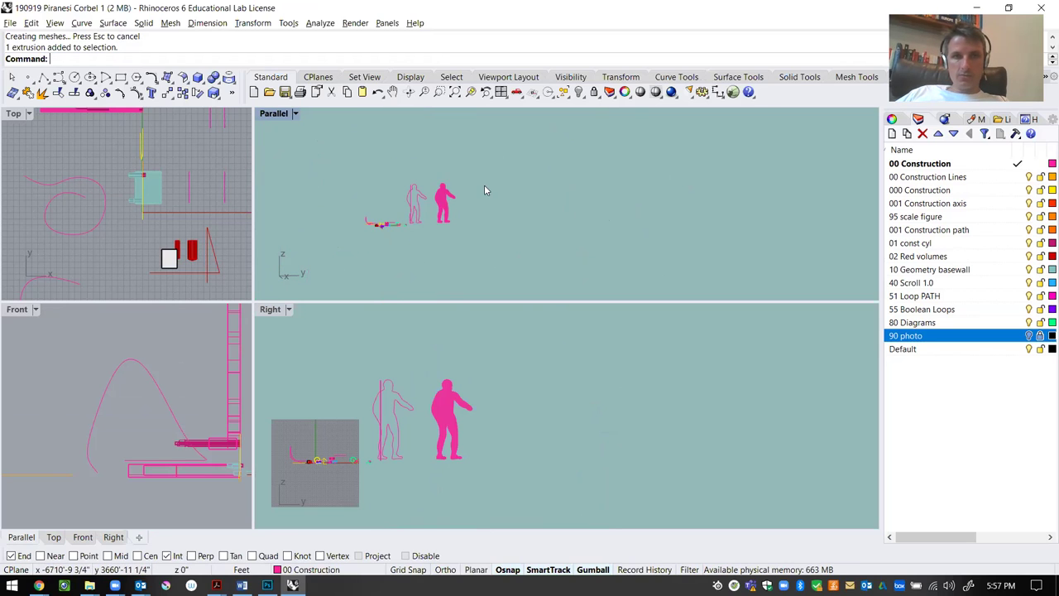
pyautogui.scroll(3, 342, 209)
pyautogui.click(608, 169)
pyautogui.write('M')
pyautogui.press('Return')
pyautogui.click(614, 180)
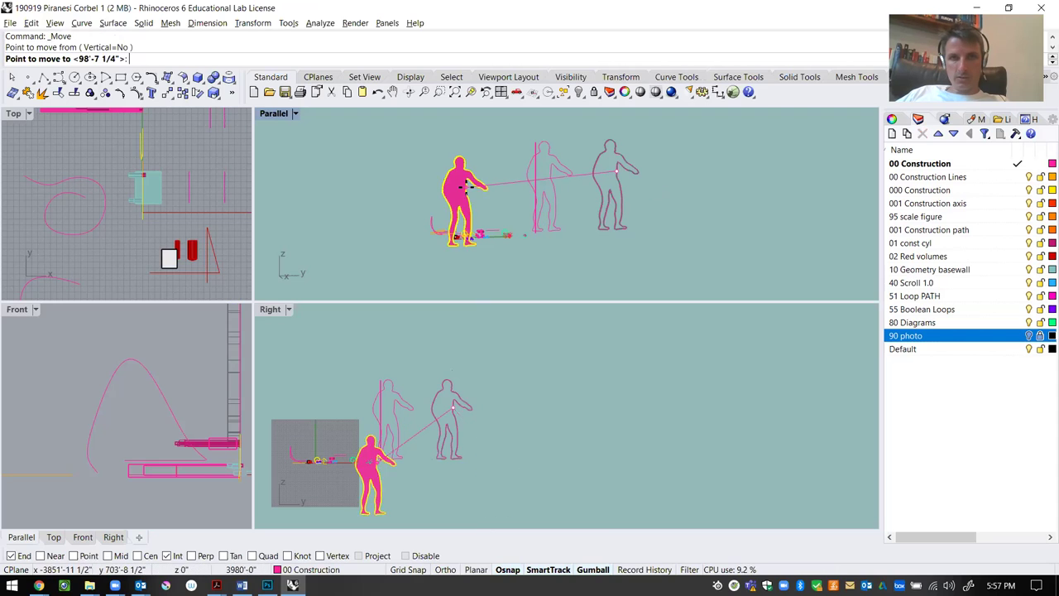
pyautogui.click(472, 174)
pyautogui.moveTo(472, 173); pyautogui.dragTo(522, 257, button='right')
# Maximize the Parallel viewport and shift the extruded figure into place behind the corbel parts
pyautogui.doubleClick(281, 113)
pyautogui.scroll(2, 336, 319)
pyautogui.scroll(-2, 336, 319)
pyautogui.scroll(3, 374, 285)
pyautogui.moveTo(380, 286); pyautogui.dragTo(349, 264)
pyautogui.click(432, 294)
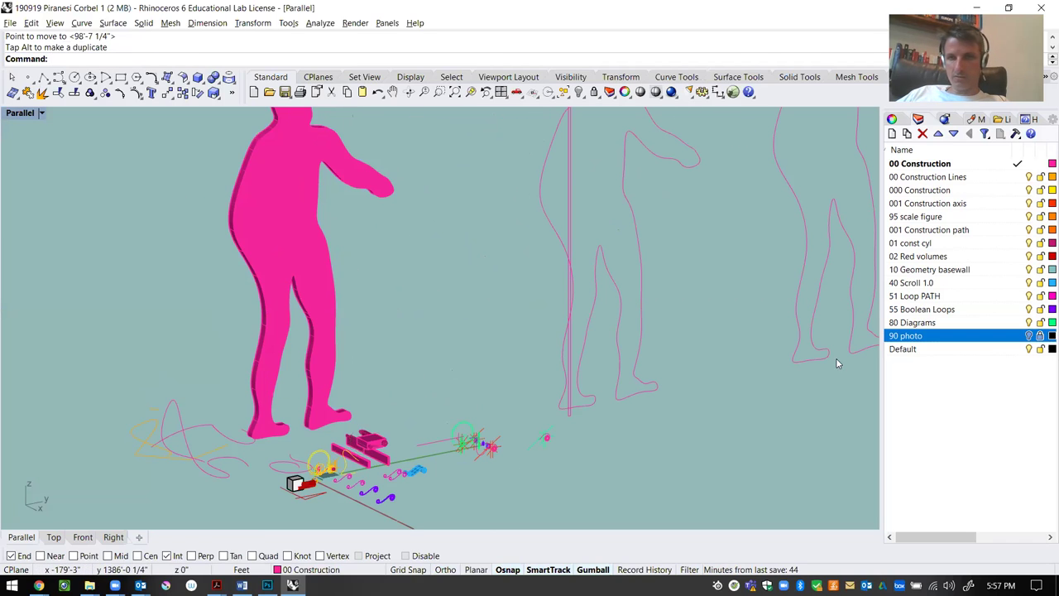
# Toggle the 90 photo layer's visibility and inspect the corbel and scroll pieces at the figure's feet
pyautogui.click(1030, 336)
pyautogui.click(1030, 335)
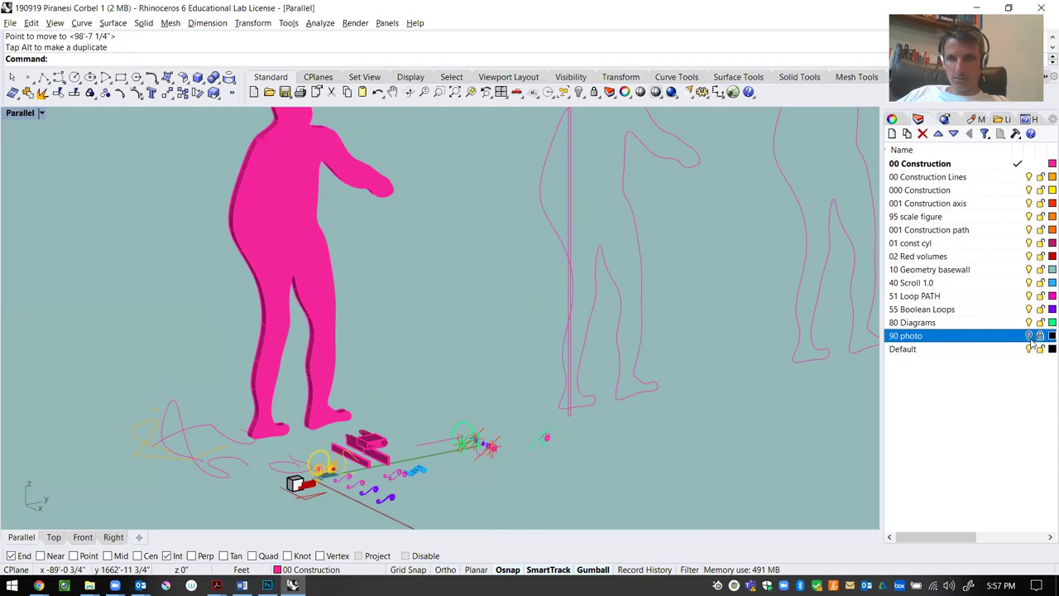
pyautogui.scroll(5, 356, 476)
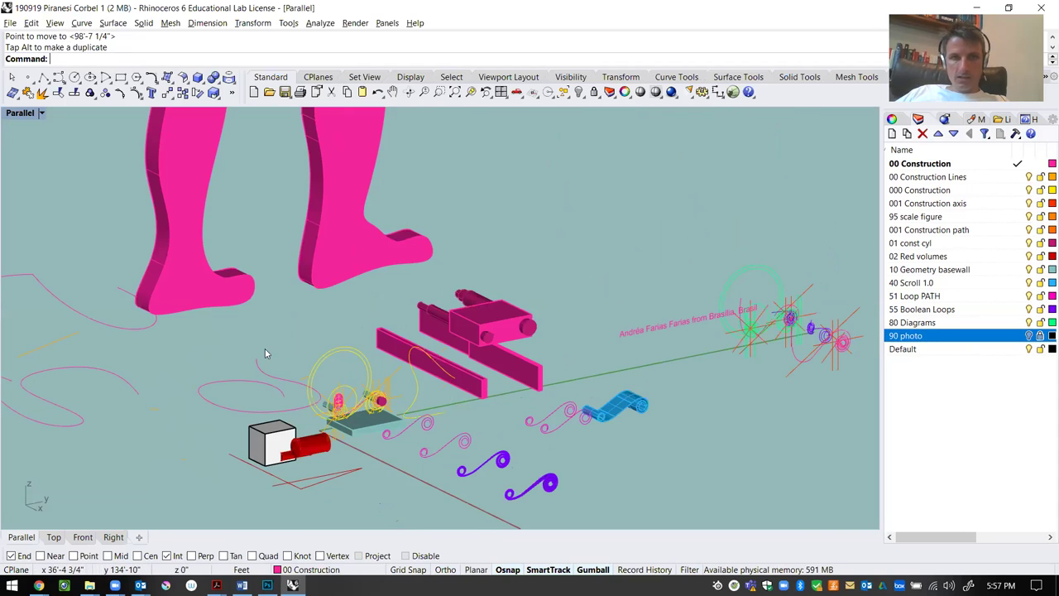
pyautogui.scroll(-2, 293, 343)
pyautogui.scroll(4, 457, 457)
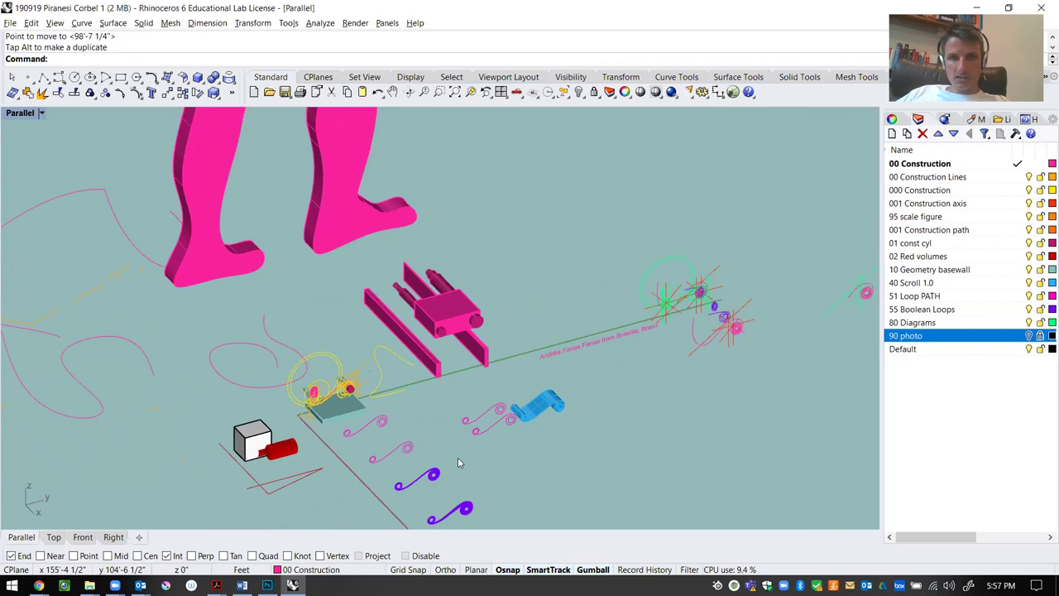
pyautogui.click(431, 479)
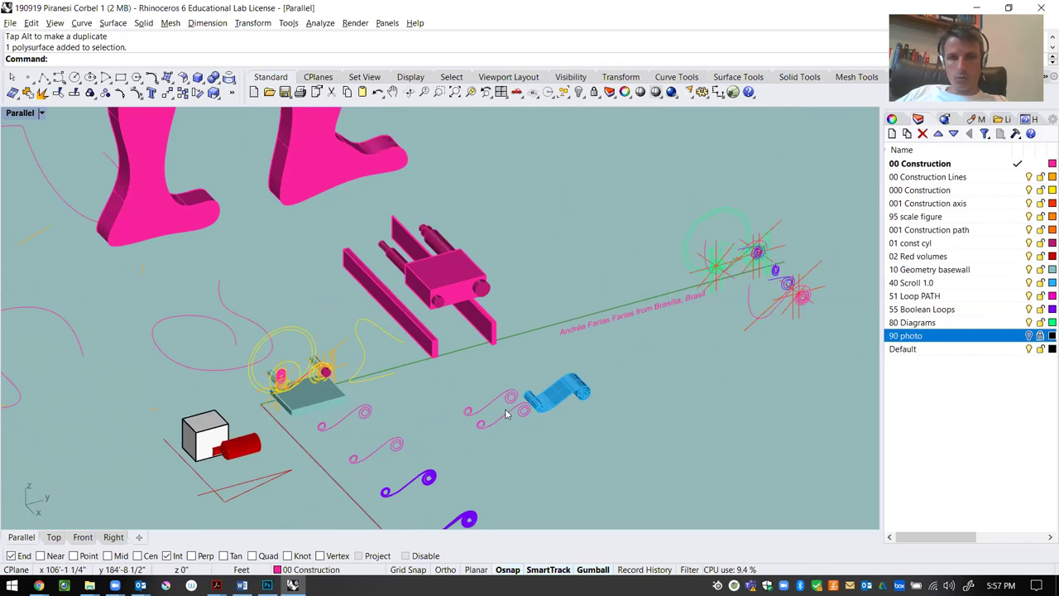
pyautogui.scroll(-1, 442, 460)
pyautogui.scroll(2, 471, 489)
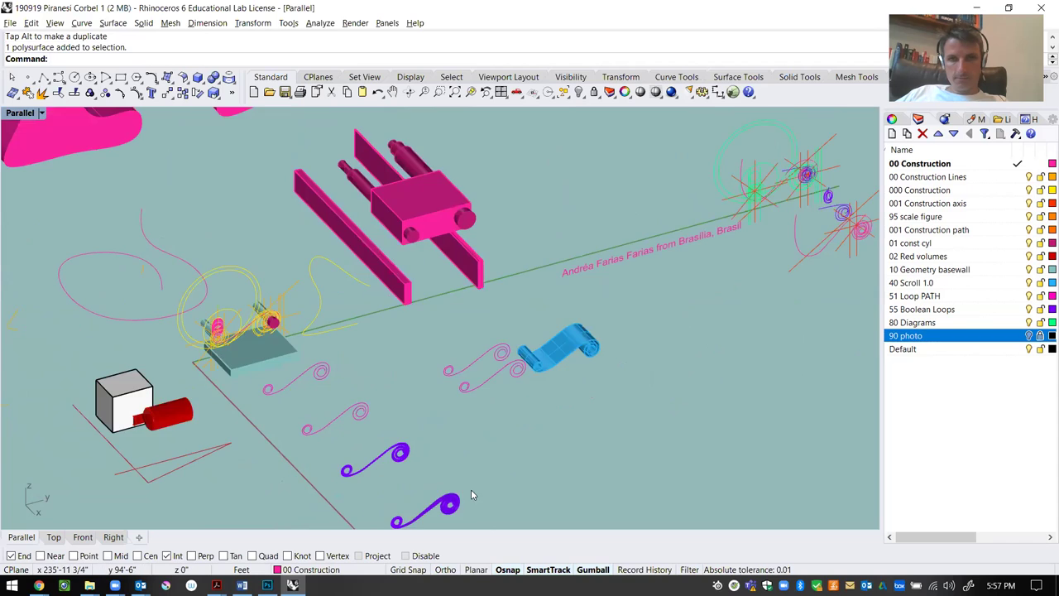
pyautogui.moveTo(467, 364); pyautogui.dragTo(453, 255, button='right')
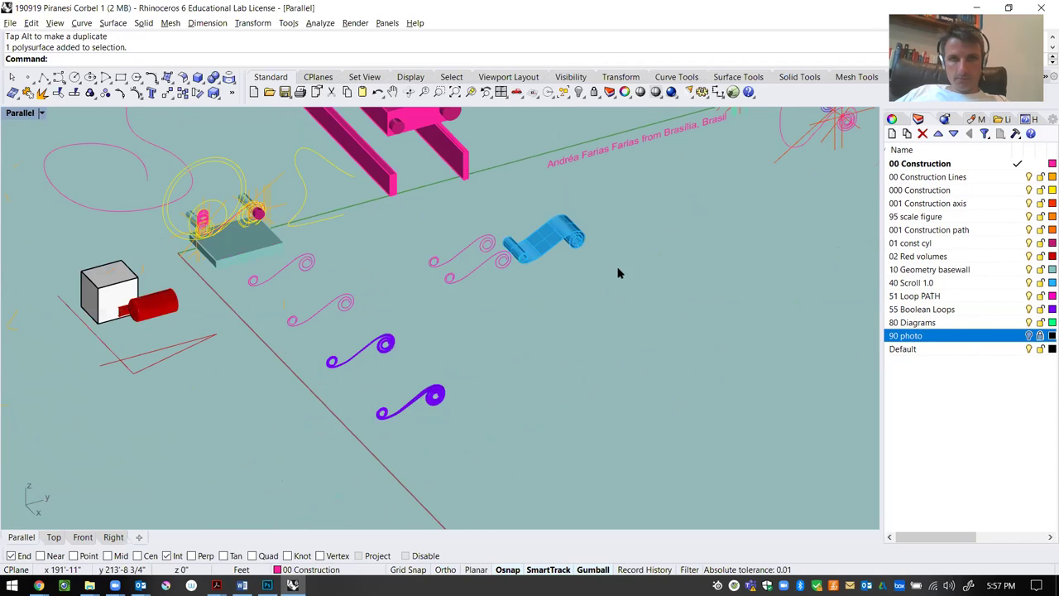
# Copy the blue scroll solid to an empty spot beside the original
pyautogui.click(559, 254)
pyautogui.press('Return')
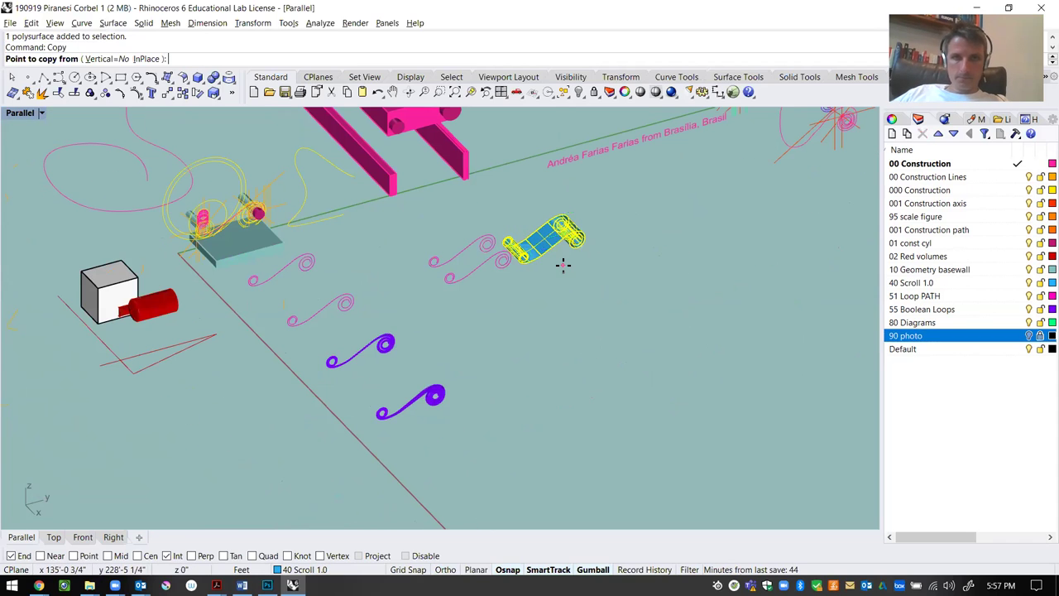
pyautogui.click(571, 232)
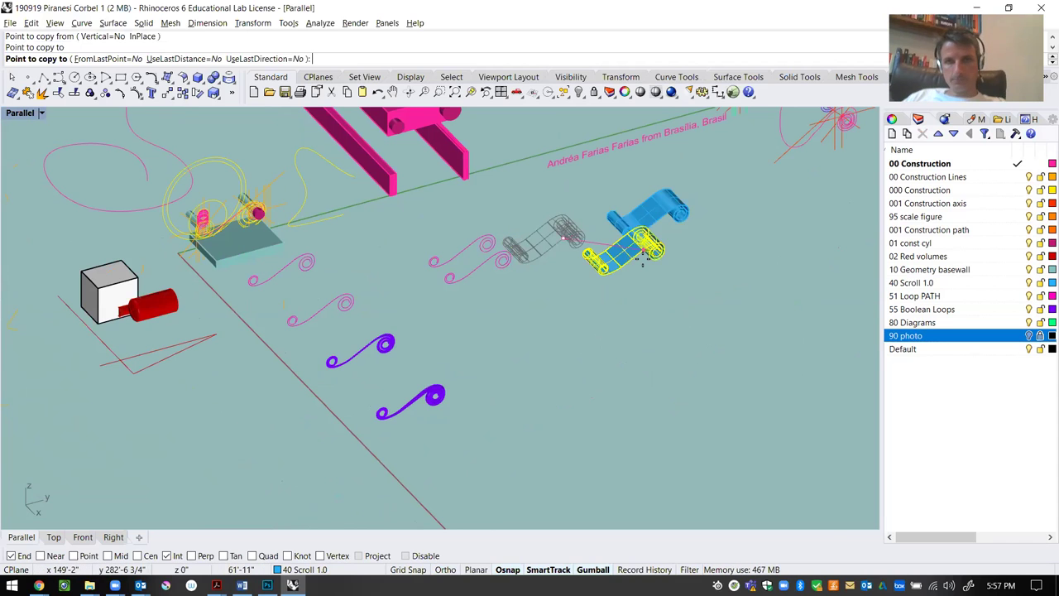
pyautogui.click(672, 199)
pyautogui.press('Return')
# Raise the copied blue scroll to the height of the figure's outstretched hand
pyautogui.click(671, 199)
pyautogui.scroll(-5, 632, 316)
pyautogui.moveTo(637, 245); pyautogui.dragTo(579, 165)
pyautogui.scroll(-4, 645, 145)
pyautogui.press('Escape')
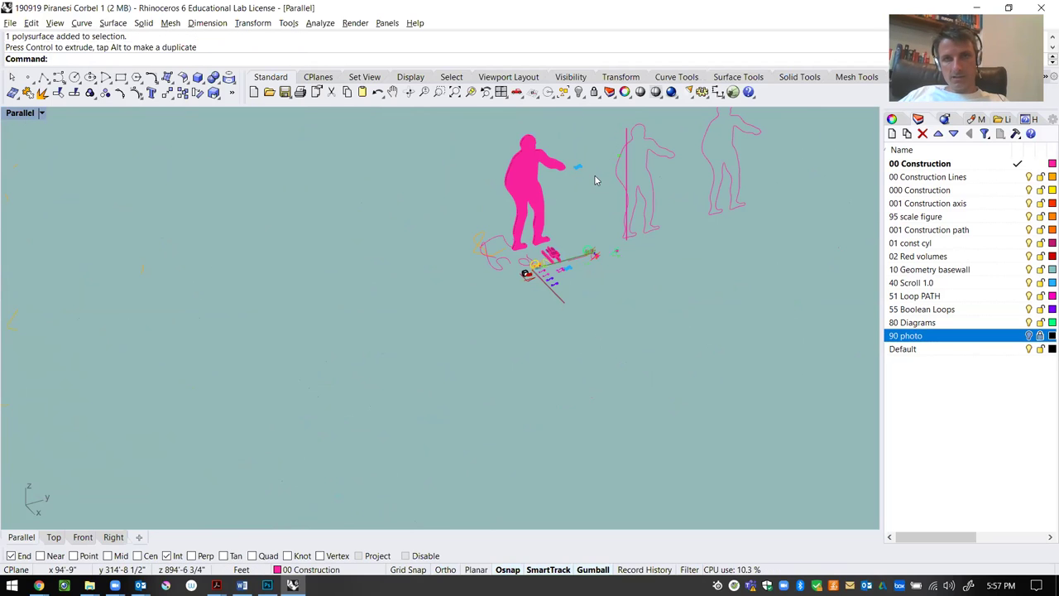
# Move the raised scroll copy closer to the figure's outstretched hand
pyautogui.scroll(5, 580, 170)
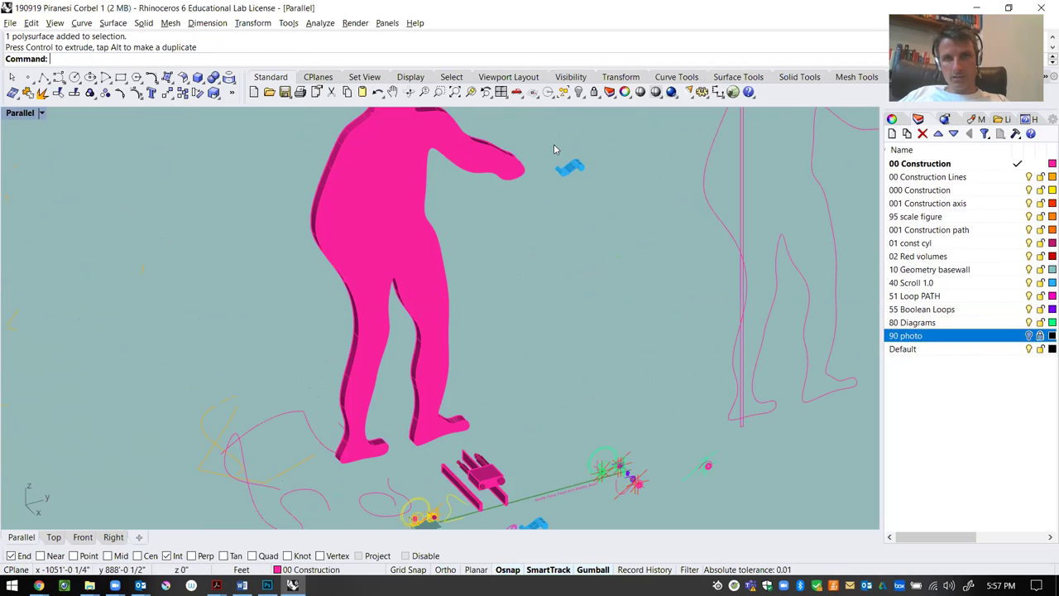
pyautogui.click(569, 166)
pyautogui.moveTo(584, 189); pyautogui.dragTo(553, 167)
pyautogui.scroll(3, 466, 306)
pyautogui.moveTo(466, 305); pyautogui.dragTo(395, 329)
pyautogui.press('Escape')
# Fine-tune the scroll copy's position by the figure's hand and check it from the opposite side
pyautogui.scroll(8, 399, 357)
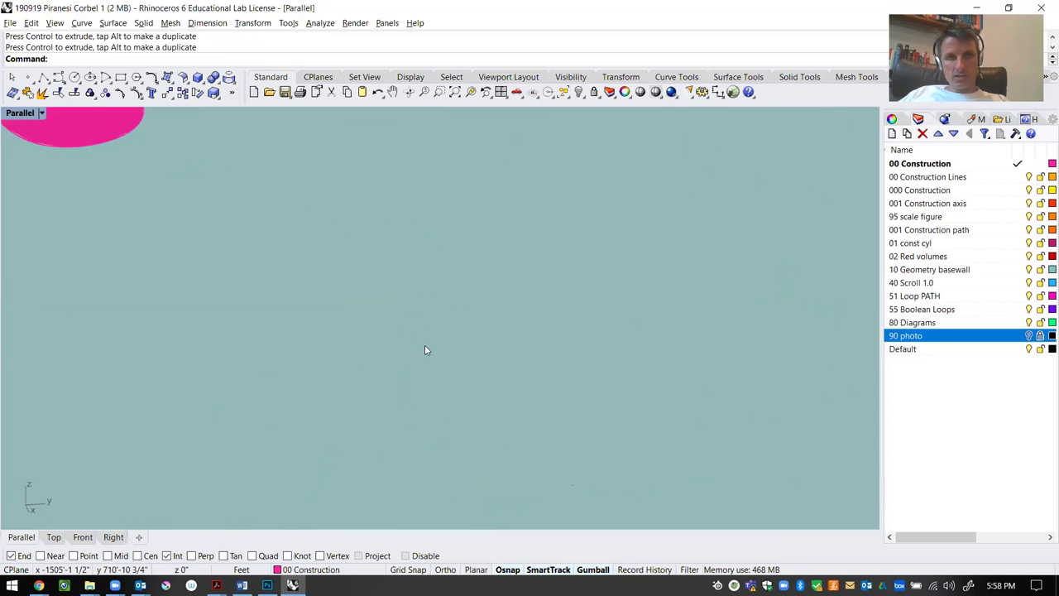
pyautogui.scroll(-6, 424, 350)
pyautogui.click(333, 265)
pyautogui.moveTo(334, 223); pyautogui.dragTo(340, 253)
pyautogui.moveTo(374, 290); pyautogui.dragTo(408, 292)
pyautogui.press('Escape')
pyautogui.scroll(4, 323, 318)
pyautogui.scroll(-3, 387, 302)
pyautogui.moveTo(387, 302); pyautogui.dragTo(256, 327, button='right')
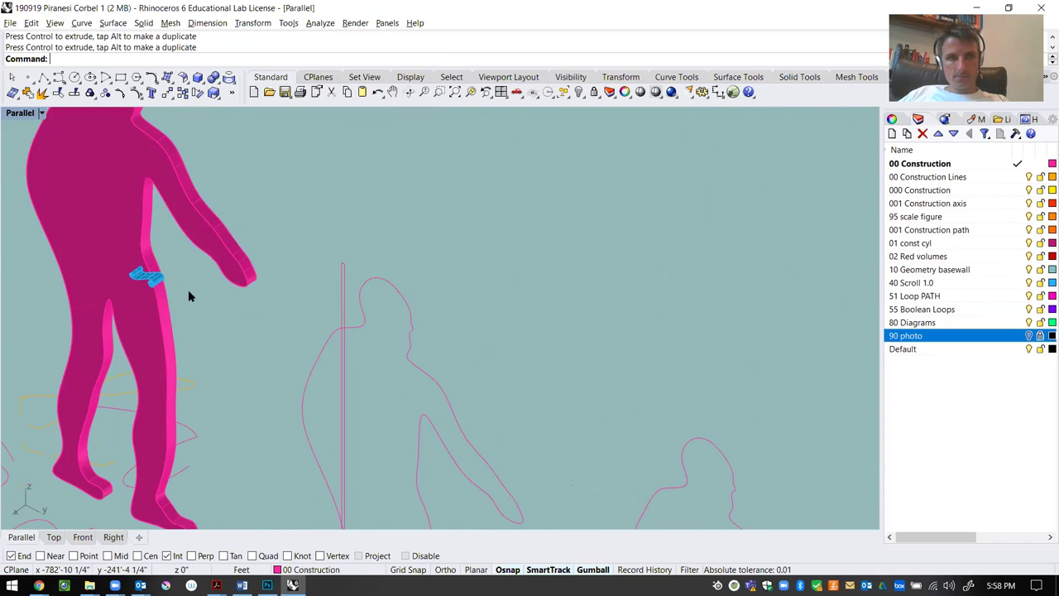
# Check the figure and scroll in the four-viewport layout, and maximize the Parallel viewport again
pyautogui.doubleClick(15, 113)
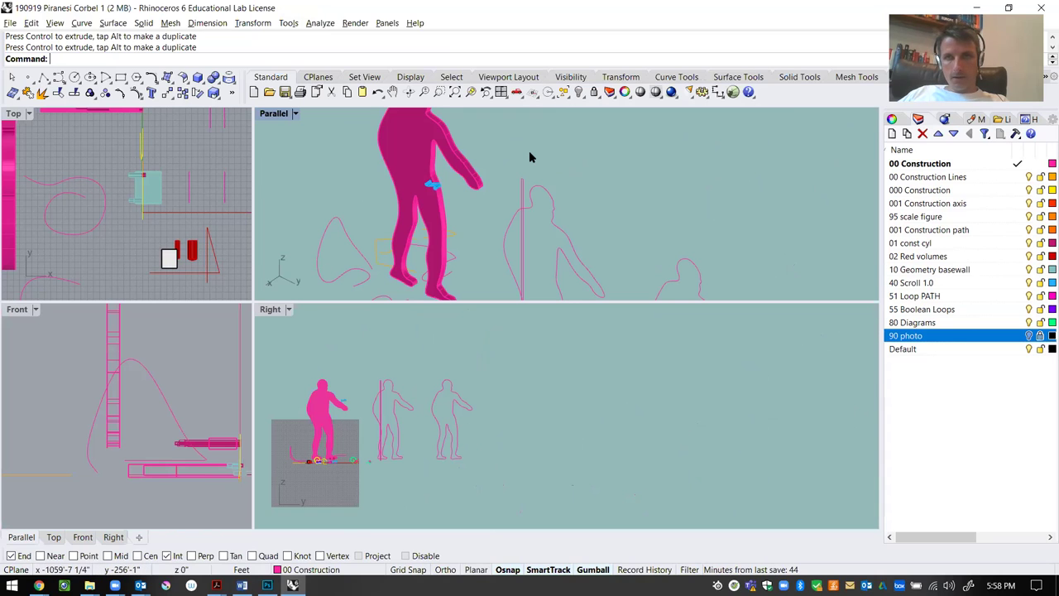
pyautogui.scroll(-4, 430, 235)
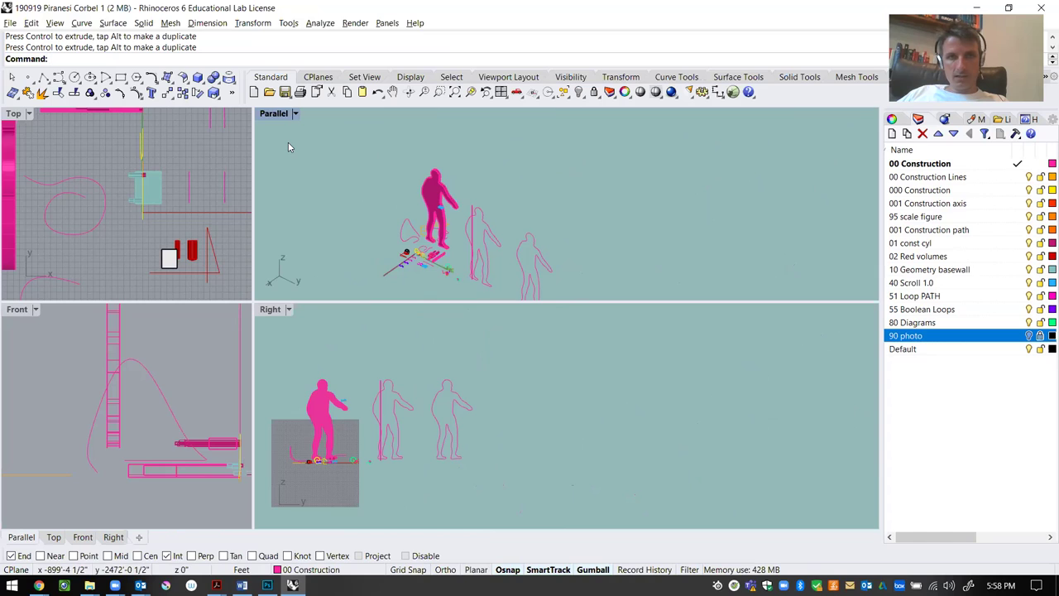
pyautogui.doubleClick(274, 113)
pyautogui.scroll(-3, 480, 223)
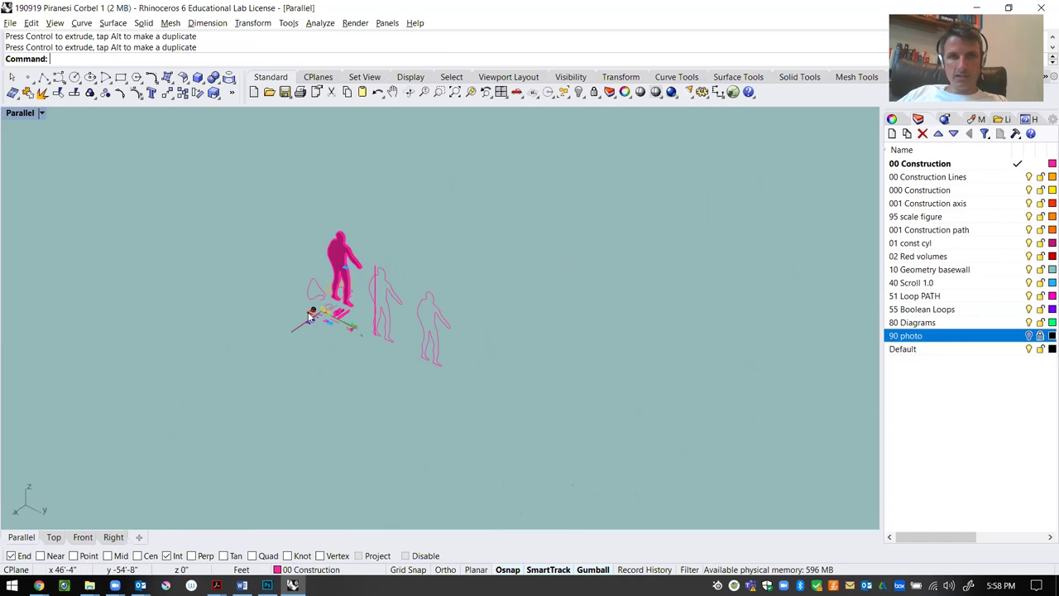
# Examine the solid scale figure and the scroll copy at its hand from several angles in the Parallel viewport
pyautogui.scroll(3, 314, 310)
pyautogui.moveTo(286, 304); pyautogui.dragTo(331, 308, button='right')
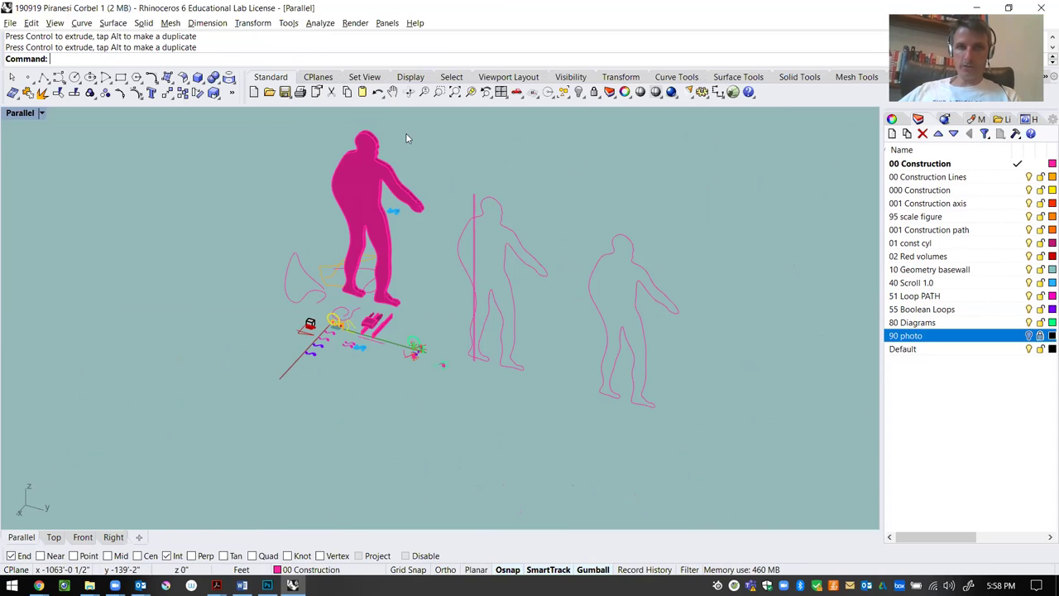
pyautogui.click(361, 164)
pyautogui.moveTo(299, 240); pyautogui.dragTo(396, 218, button='right')
pyautogui.click(468, 225)
pyautogui.scroll(5, 396, 217)
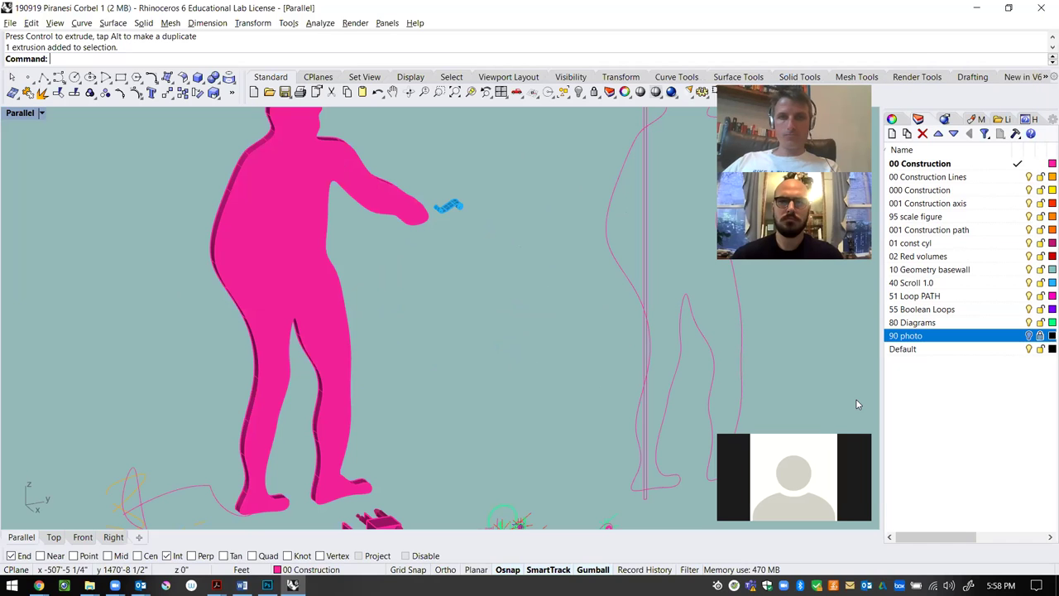
pyautogui.scroll(-3, 509, 275)
pyautogui.scroll(3, 509, 276)
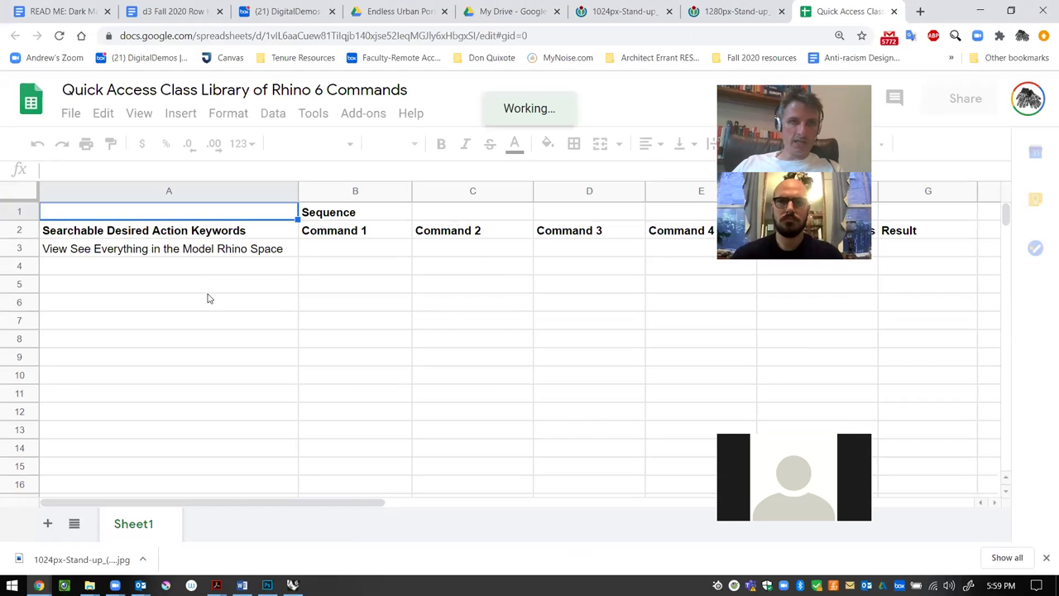
# Switch to the Rhino command library in Google Sheets and enter the keyword "turntable" in cell A5
pyautogui.click(165, 287)
pyautogui.write('turn')
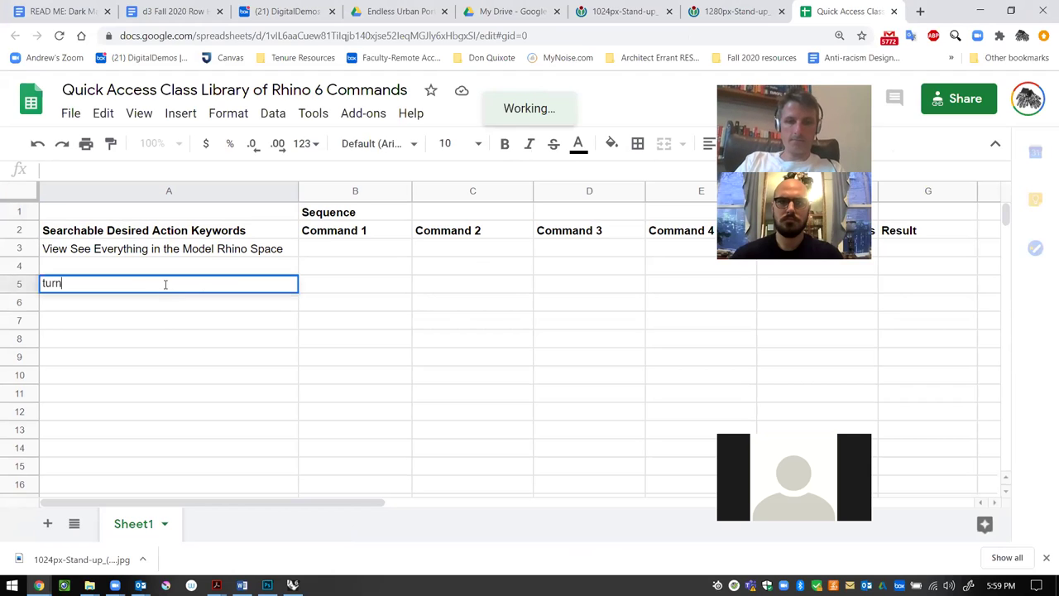
pyautogui.write('table')
pyautogui.click(280, 357)
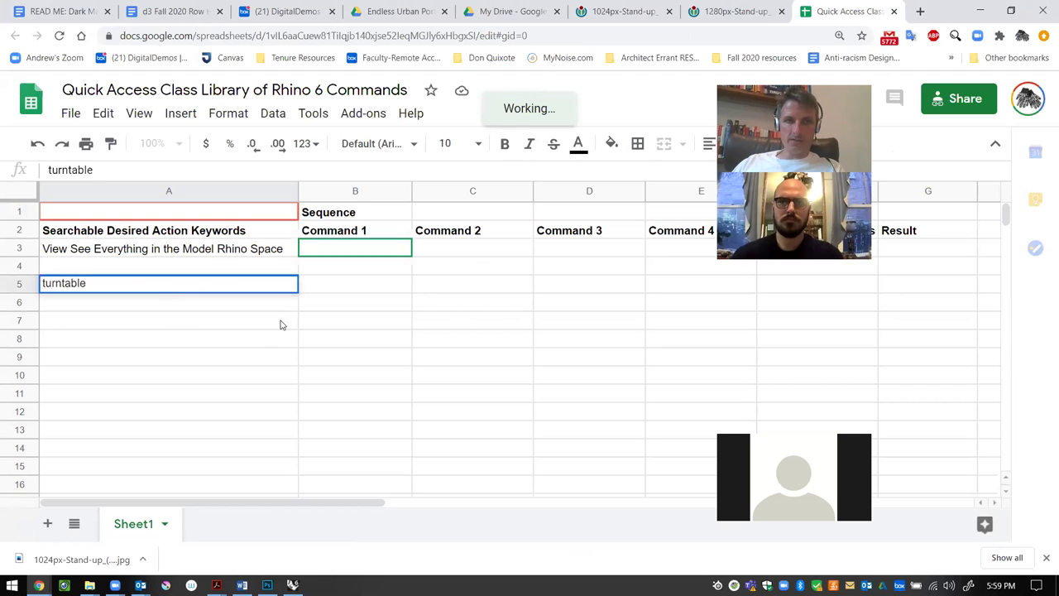
pyautogui.moveTo(296, 195); pyautogui.dragTo(301, 194)
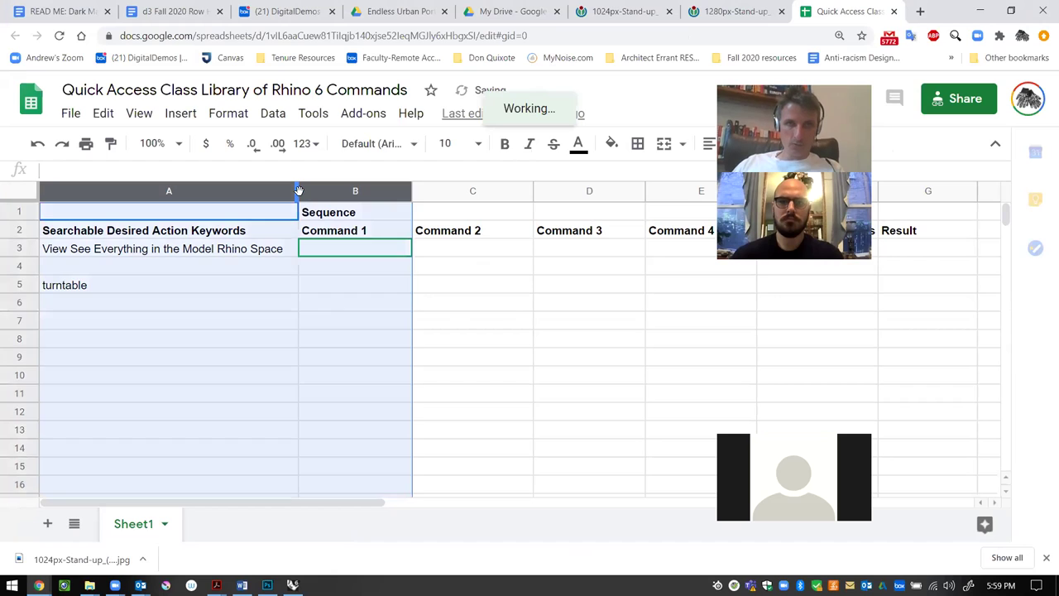
pyautogui.rightClick(301, 193)
pyautogui.click(295, 172)
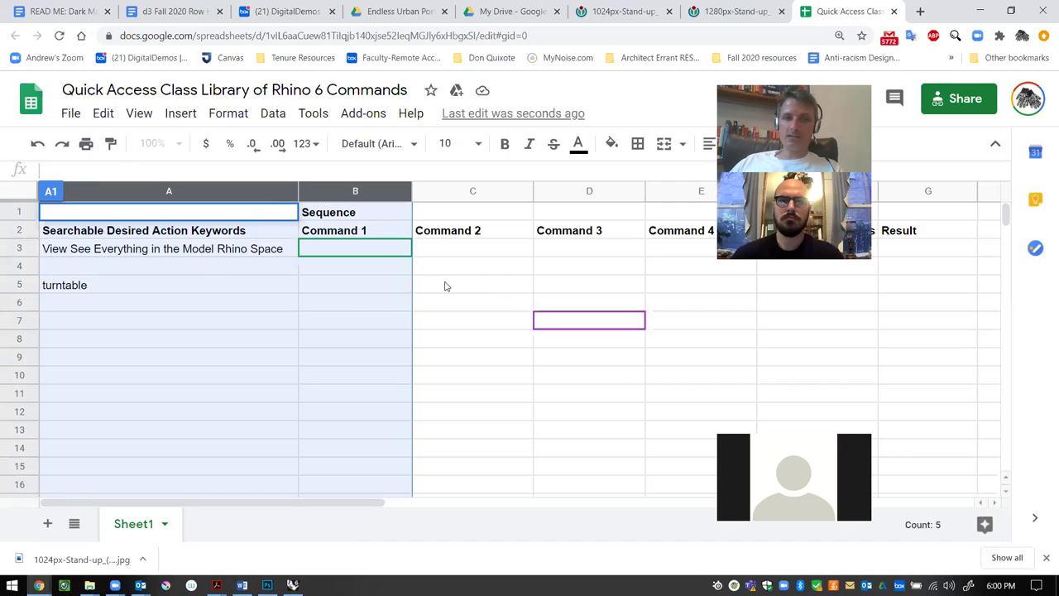
pyautogui.click(472, 290)
pyautogui.click(595, 290)
pyautogui.click(699, 285)
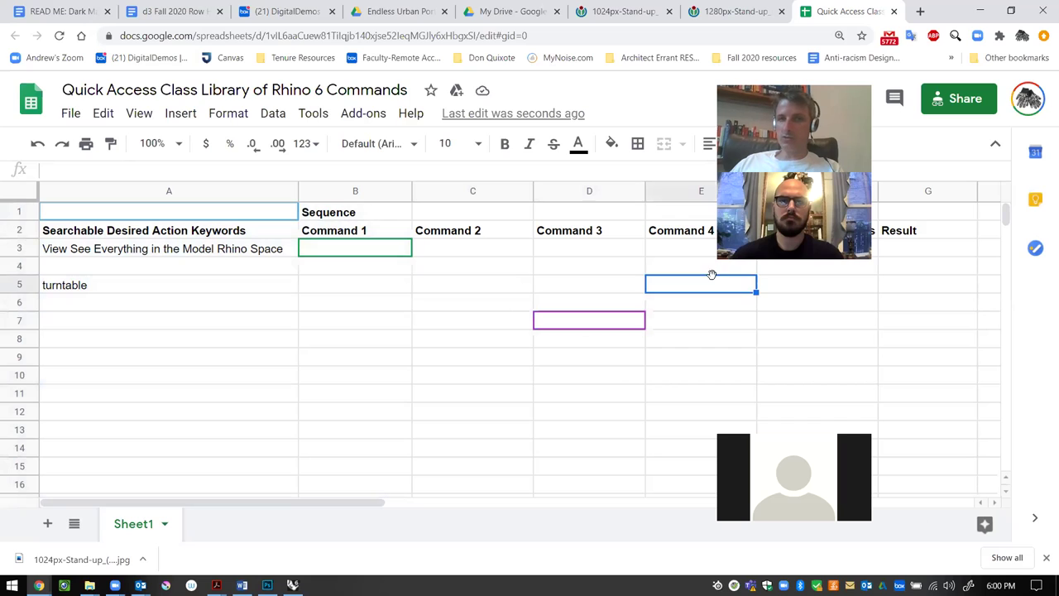
pyautogui.click(170, 306)
pyautogui.click(161, 324)
pyautogui.click(164, 341)
pyautogui.click(167, 377)
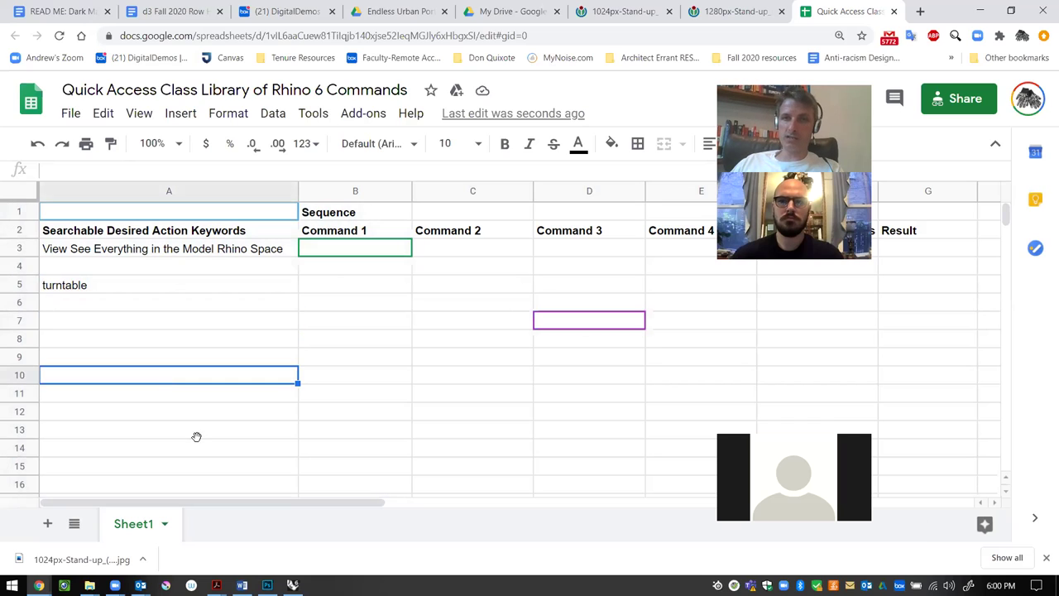
pyautogui.click(193, 441)
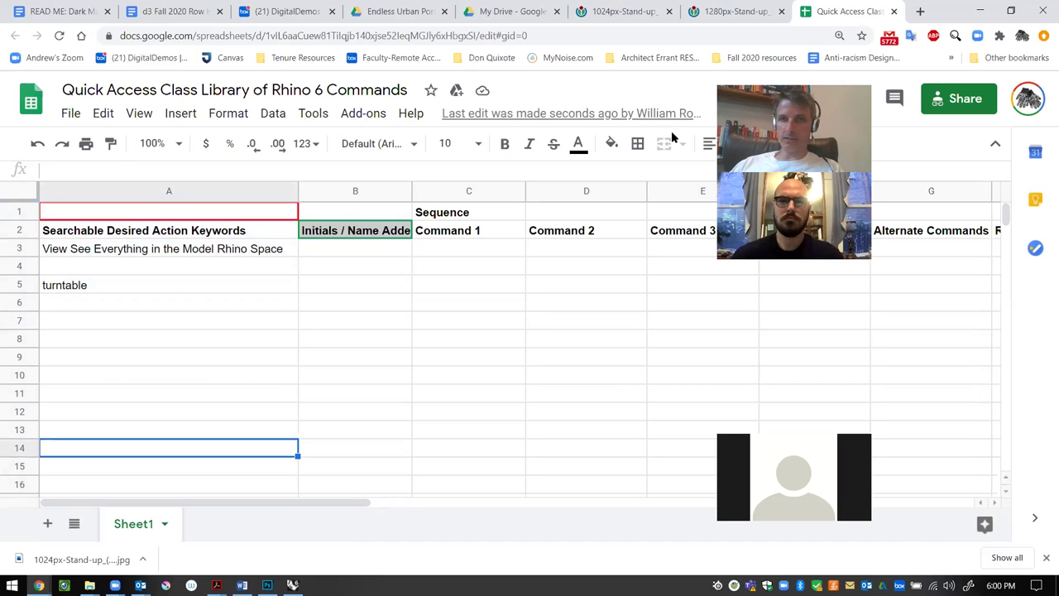
# Switch back to Rhino and examine the scroll diagrams and surrounding geometry in the Parallel and Top viewports
pyautogui.click(292, 585)
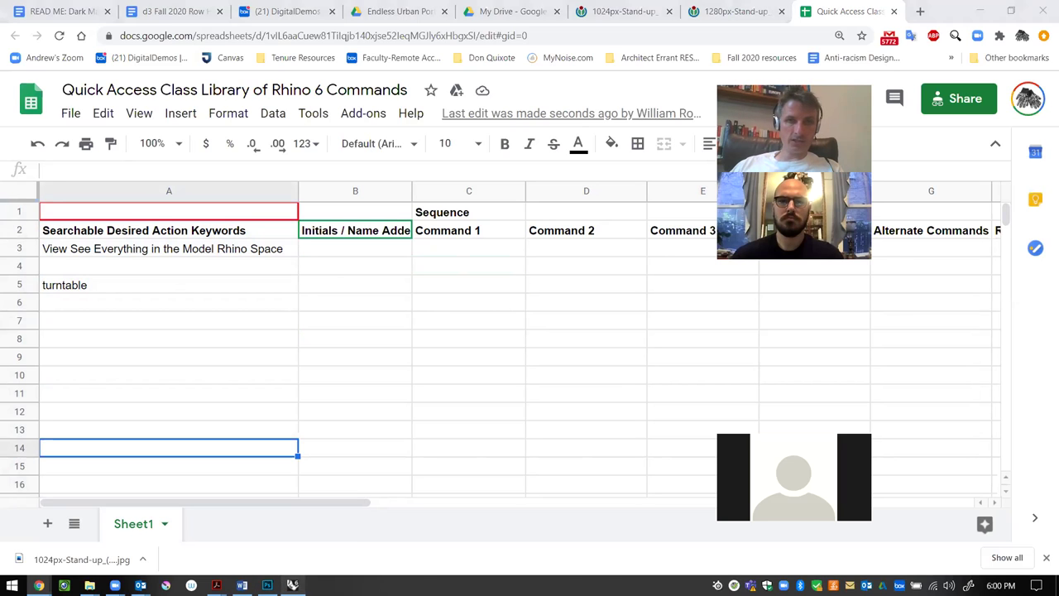
pyautogui.moveTo(402, 255); pyautogui.dragTo(534, 344, button='right')
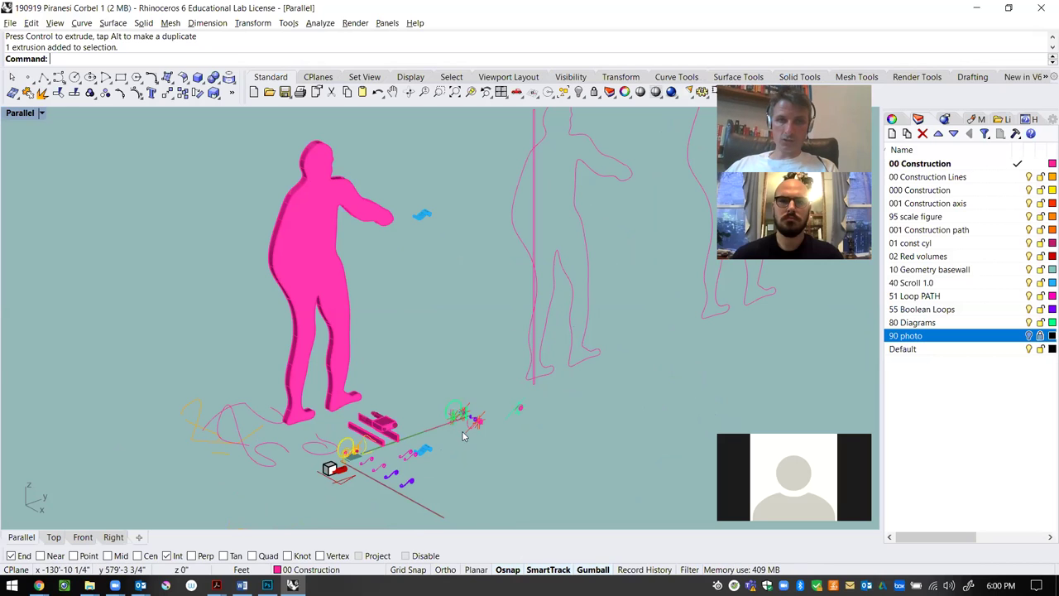
pyautogui.scroll(10, 462, 436)
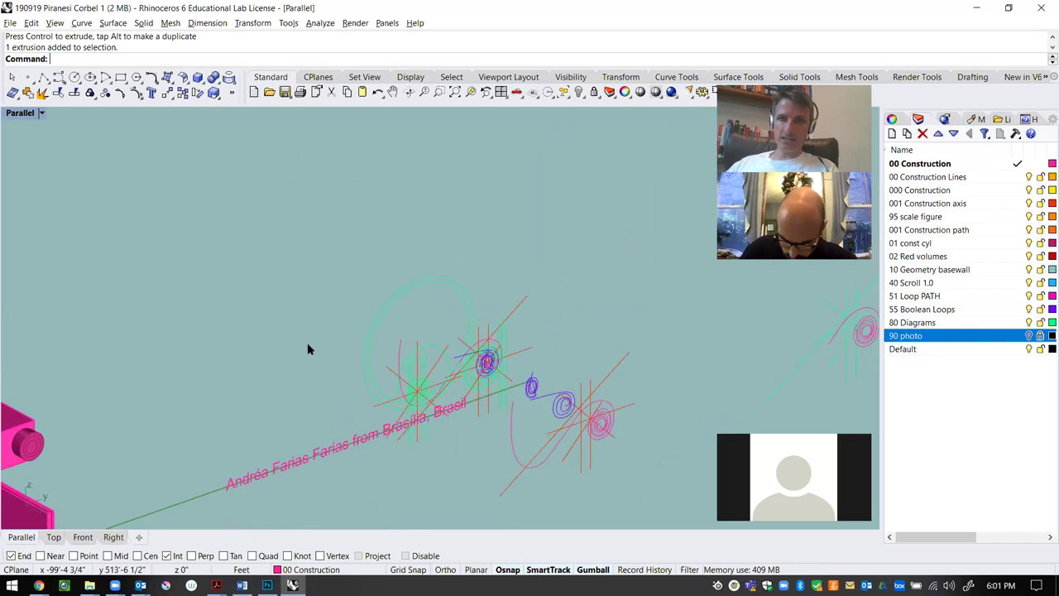
pyautogui.scroll(-3, 307, 342)
pyautogui.doubleClick(20, 114)
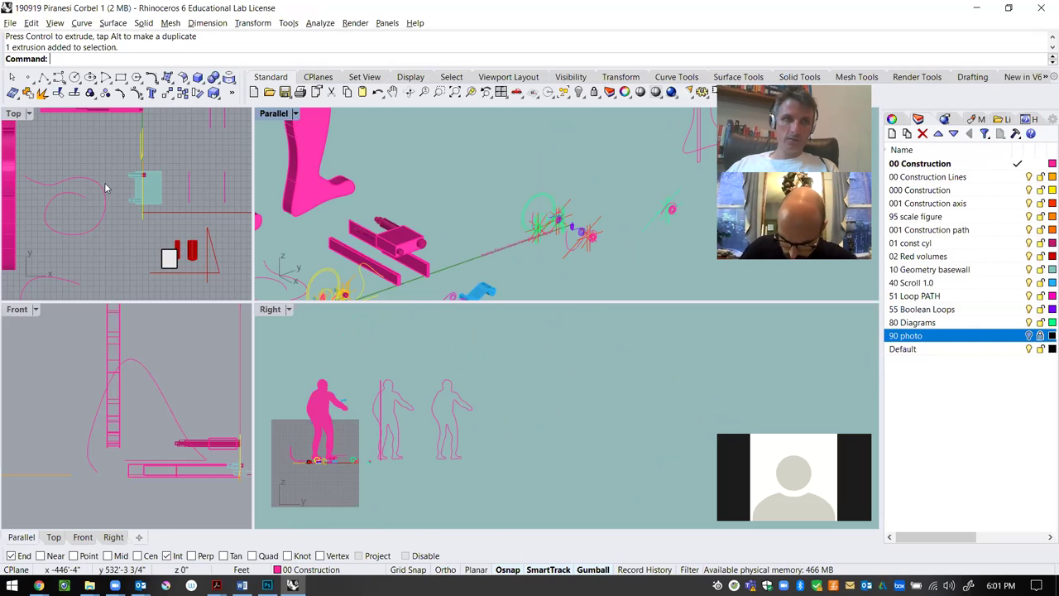
pyautogui.scroll(3, 149, 200)
pyautogui.scroll(-4, 91, 174)
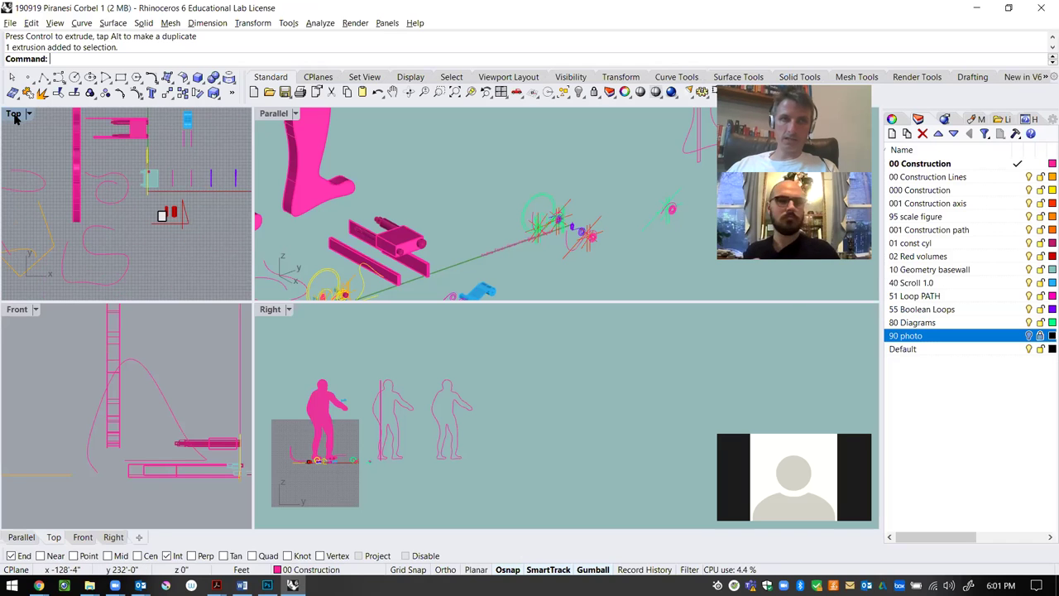
pyautogui.doubleClick(16, 113)
pyautogui.scroll(-2, 310, 244)
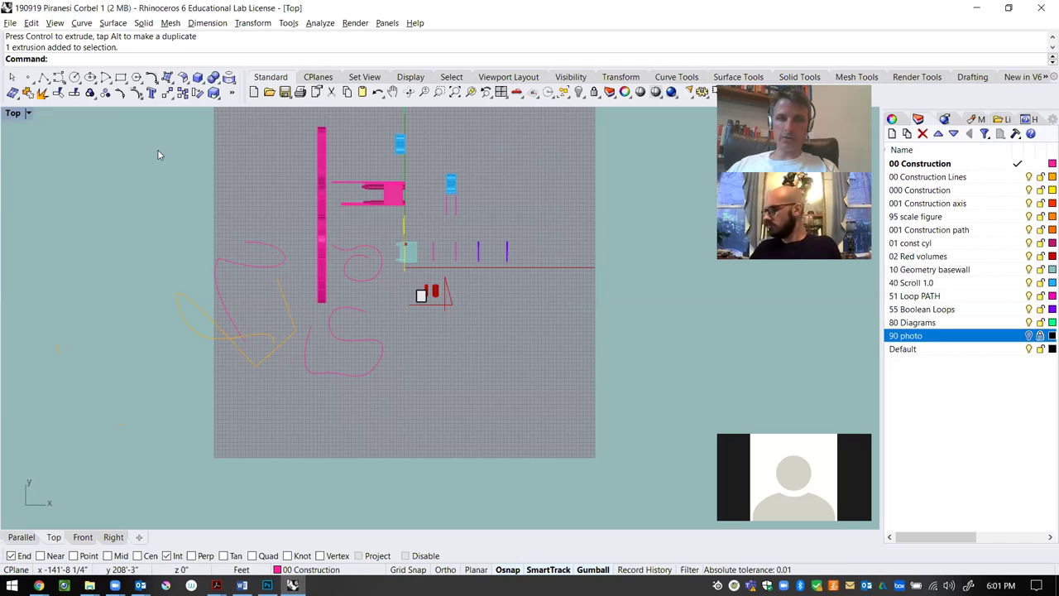
pyautogui.doubleClick(12, 115)
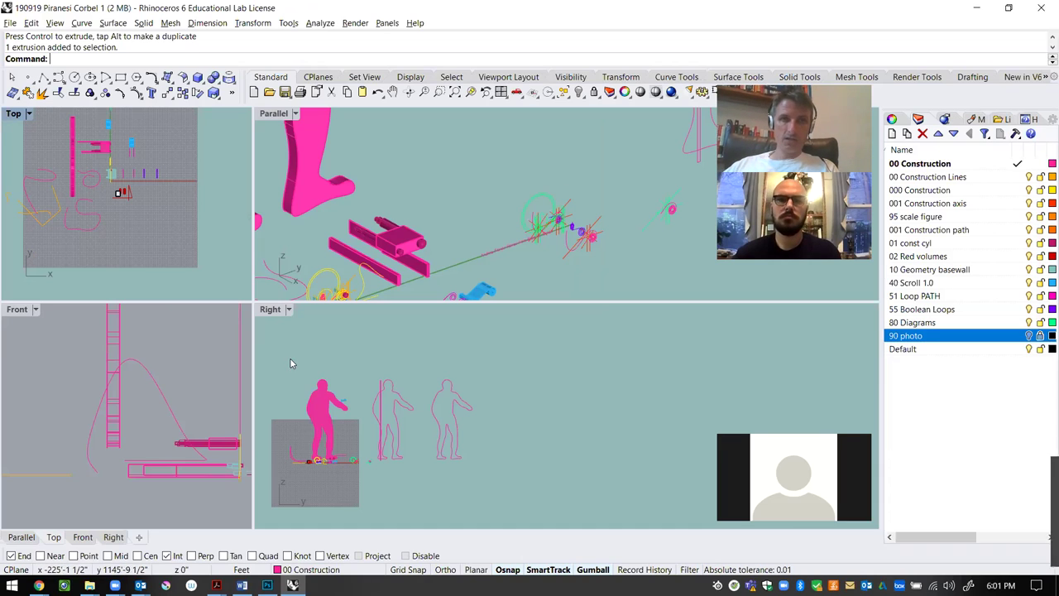
# Maximize the Right viewport and frame the green scroll construction circles beside the red axis lines
pyautogui.doubleClick(269, 308)
pyautogui.scroll(-4, 507, 326)
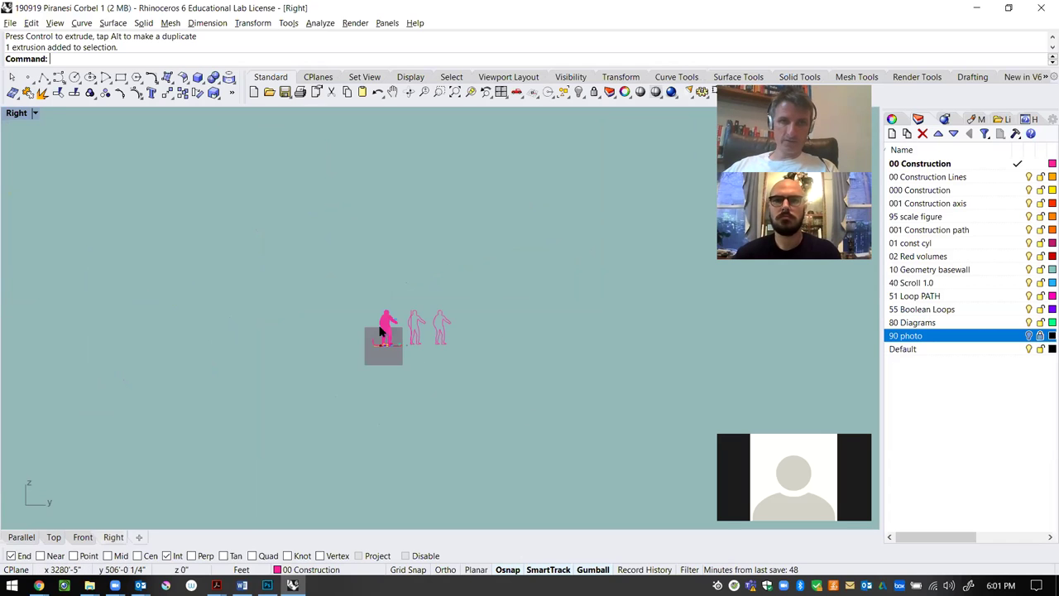
pyautogui.scroll(10, 476, 364)
pyautogui.scroll(3, 411, 393)
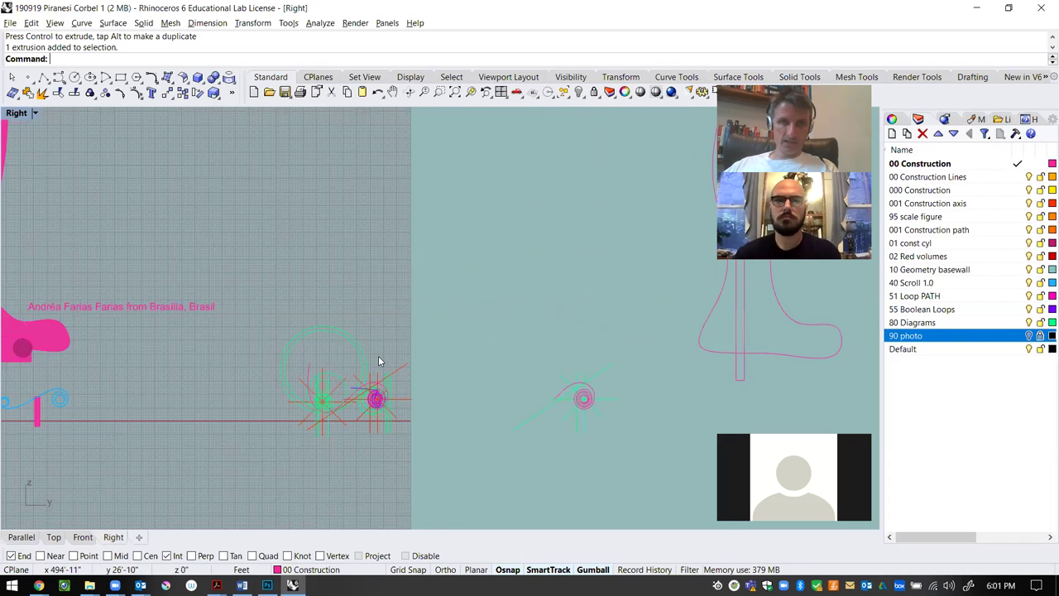
pyautogui.write('ScreenCaptureToClipboard')
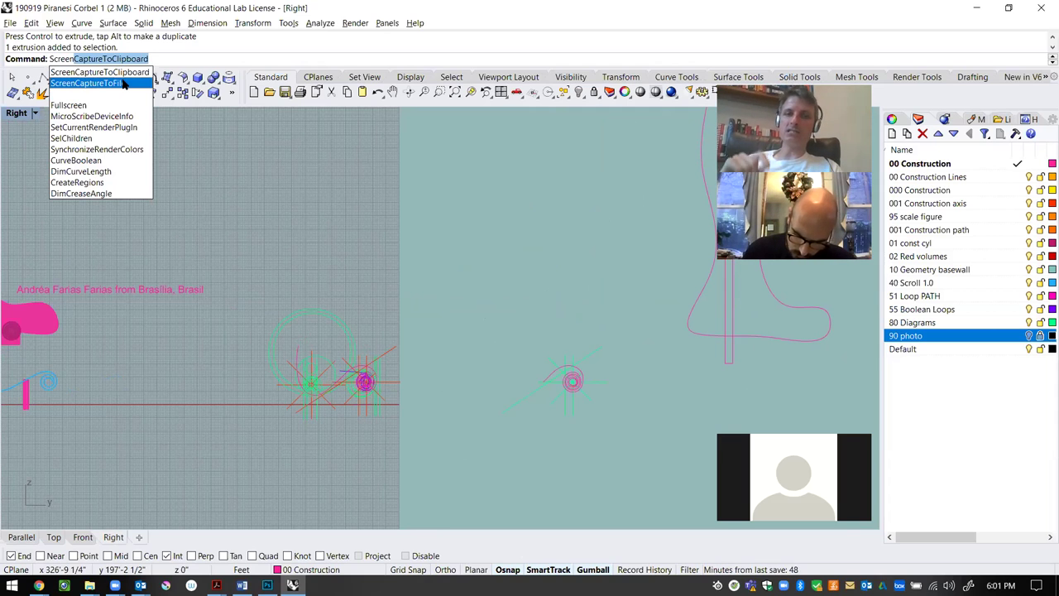
pyautogui.press('Escape')
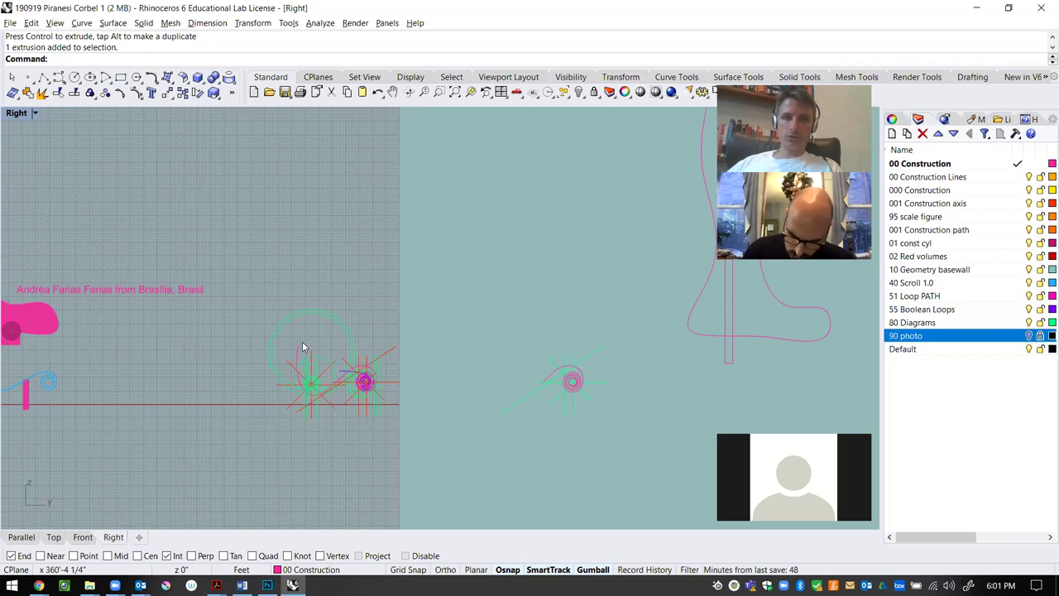
pyautogui.scroll(4, 351, 423)
pyautogui.write('ScreenCaptureToClipboard')
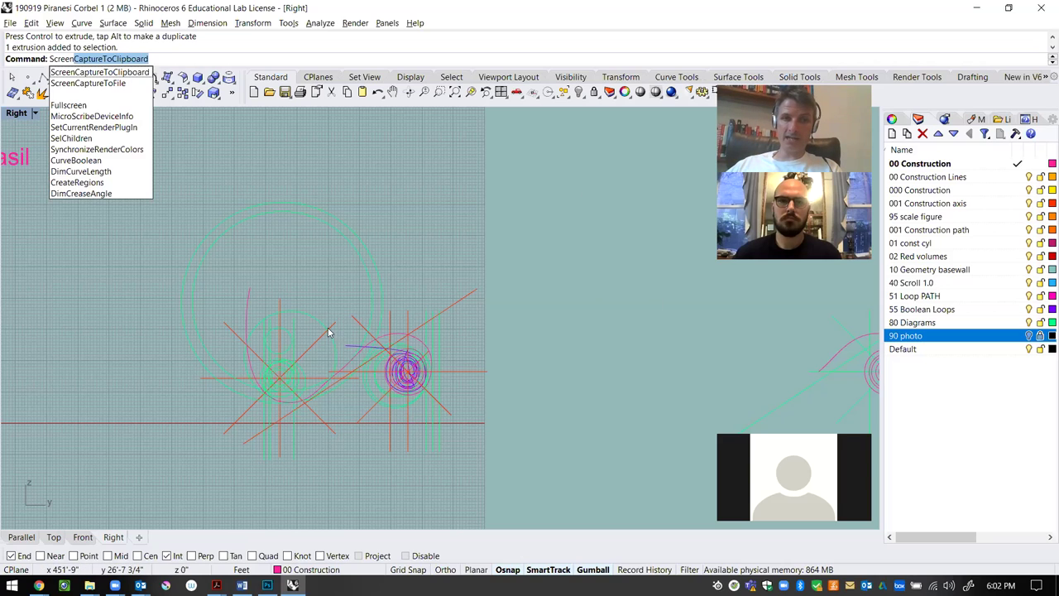
pyautogui.press('Escape')
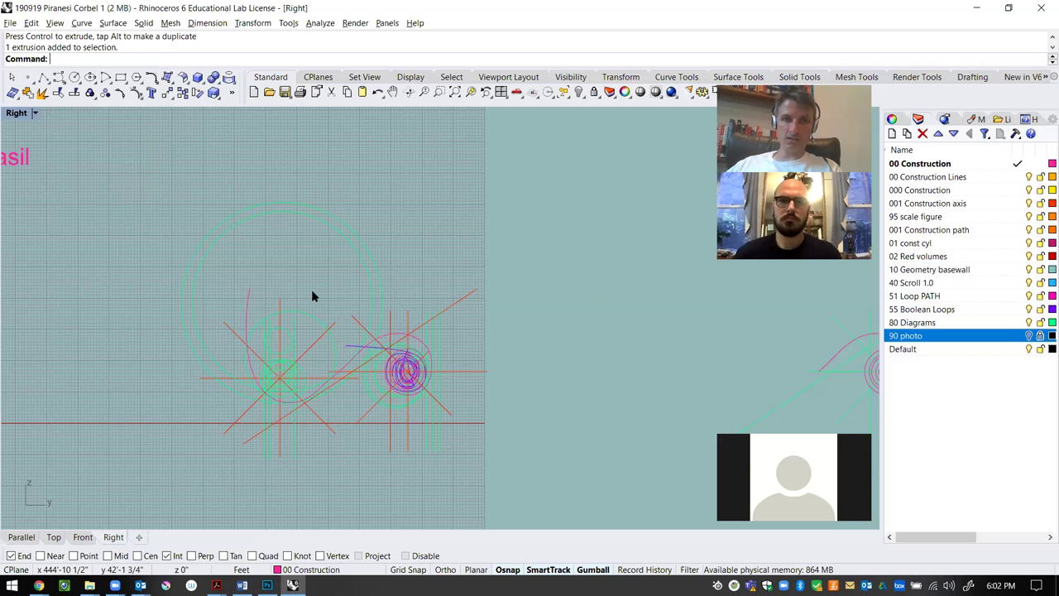
# Create a layer named "20 Diagram biggest circles" and set its color to bright cyan (RGB 0, 255, 231)
pyautogui.rightClick(901, 393)
pyautogui.click(920, 402)
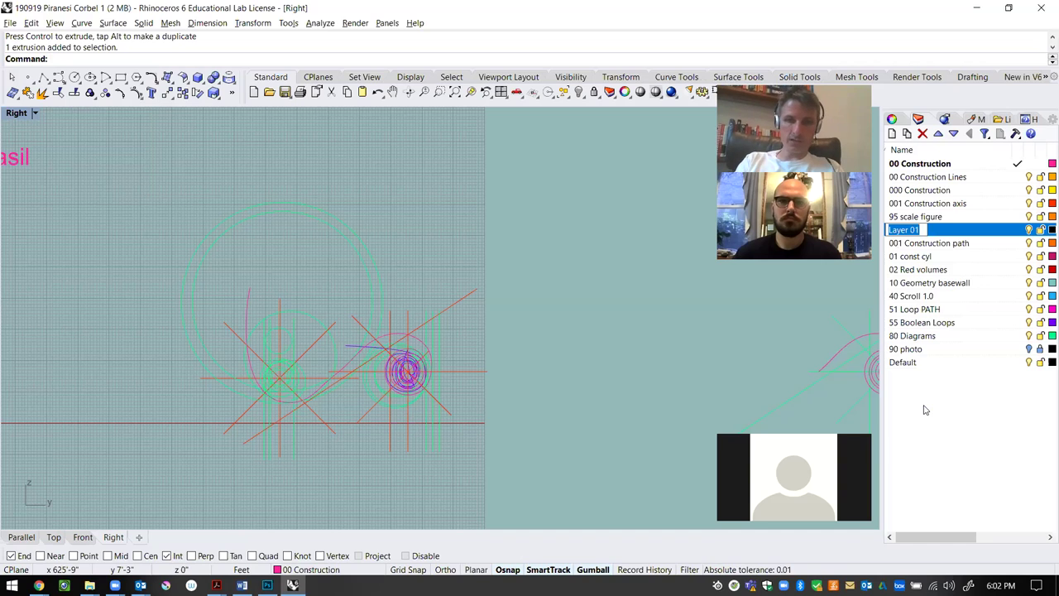
pyautogui.write('20 Diagram biggest circles')
pyautogui.press('Return')
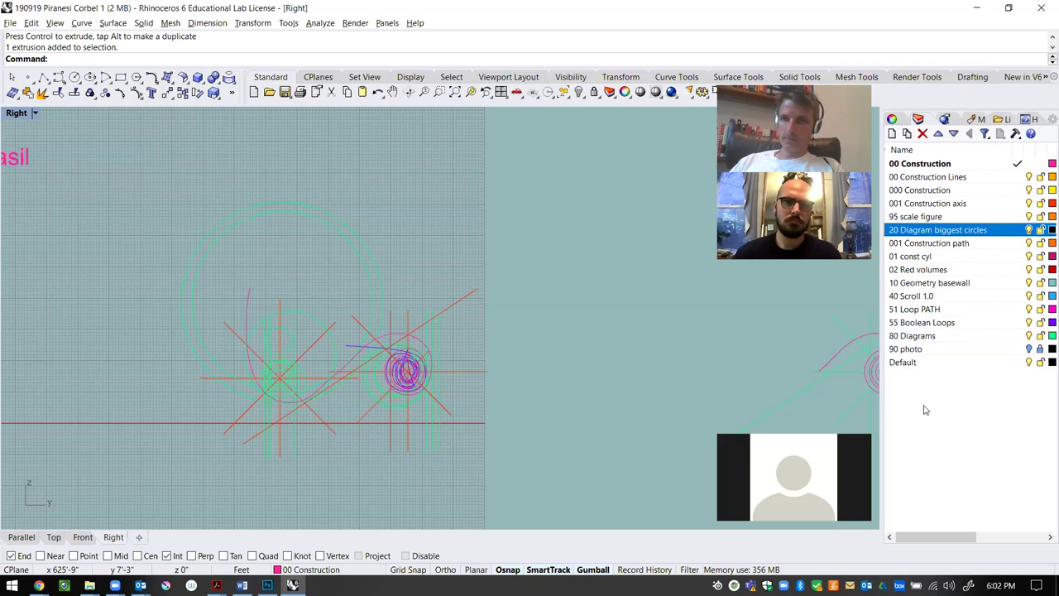
pyautogui.click(1046, 231)
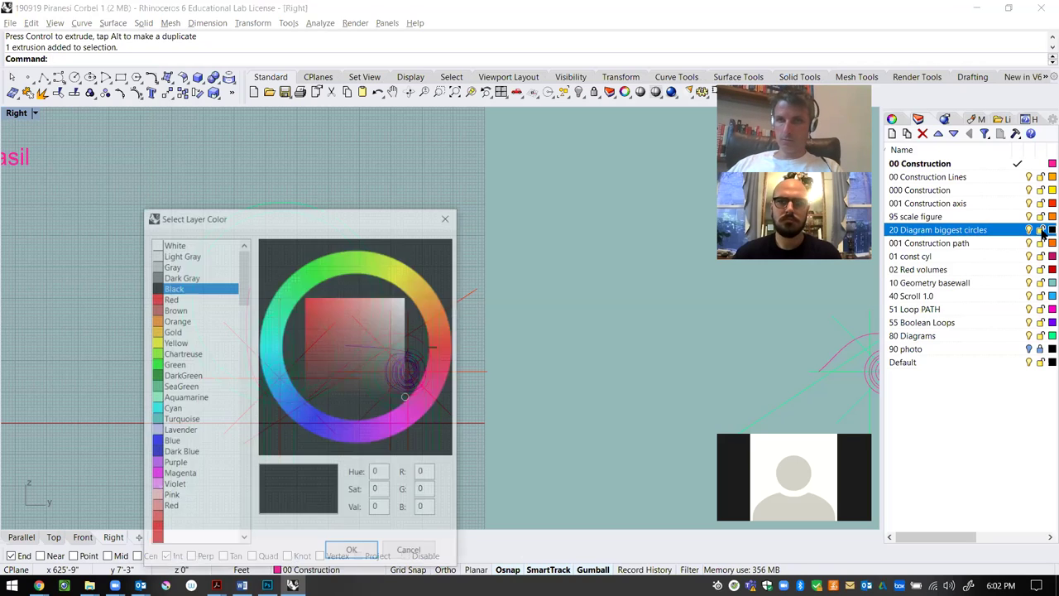
pyautogui.click(280, 340)
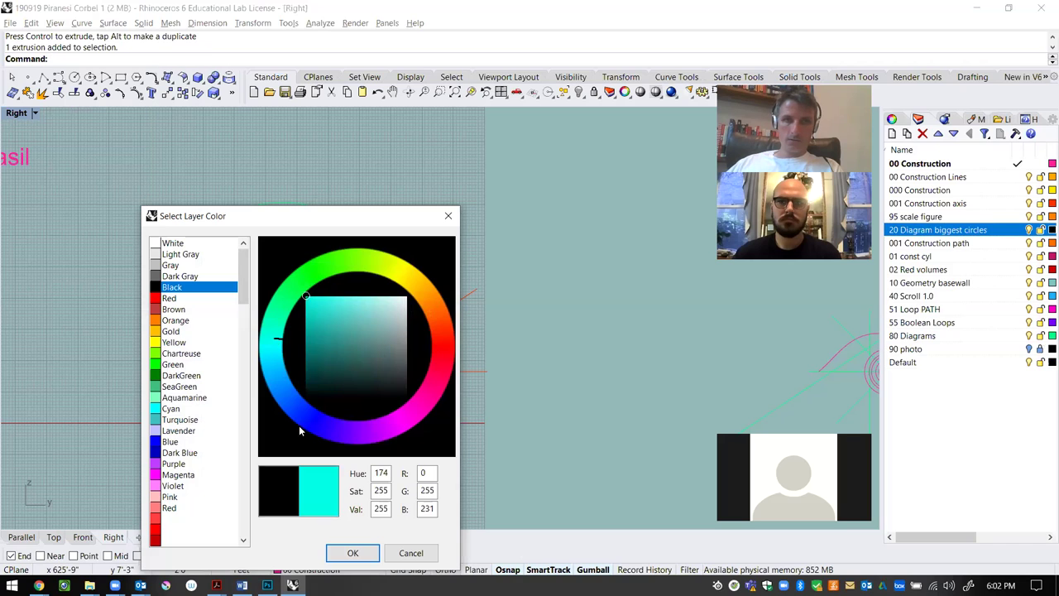
pyautogui.click(353, 552)
# Move the four largest construction circles of the scroll diagram to the layer "20 Diagram biggest circles" with ChangeLayer
pyautogui.click(373, 267)
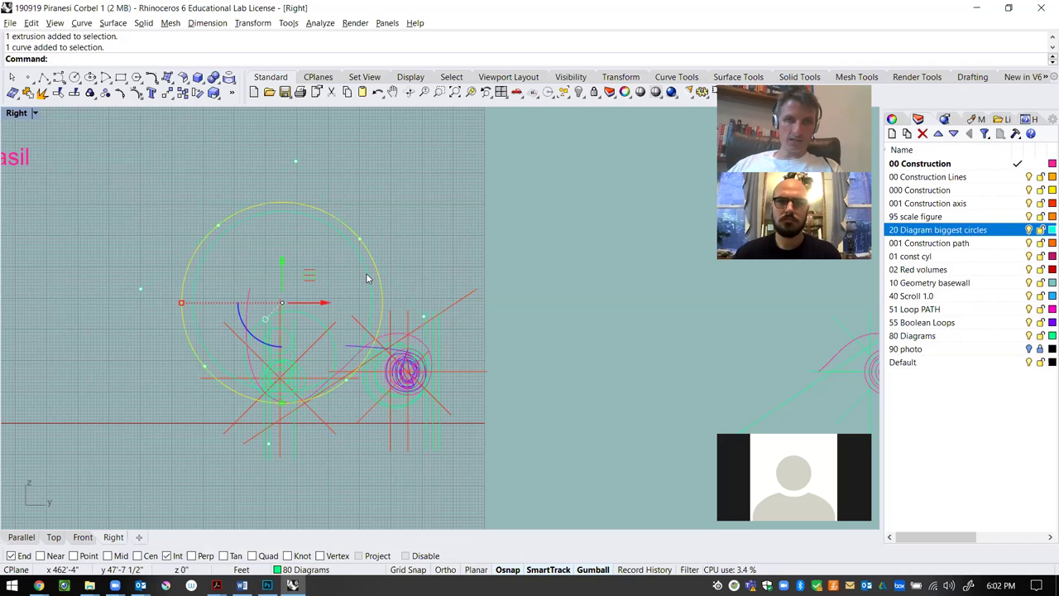
pyautogui.keyDown('shift'); pyautogui.click(334, 346); pyautogui.keyUp('shift')
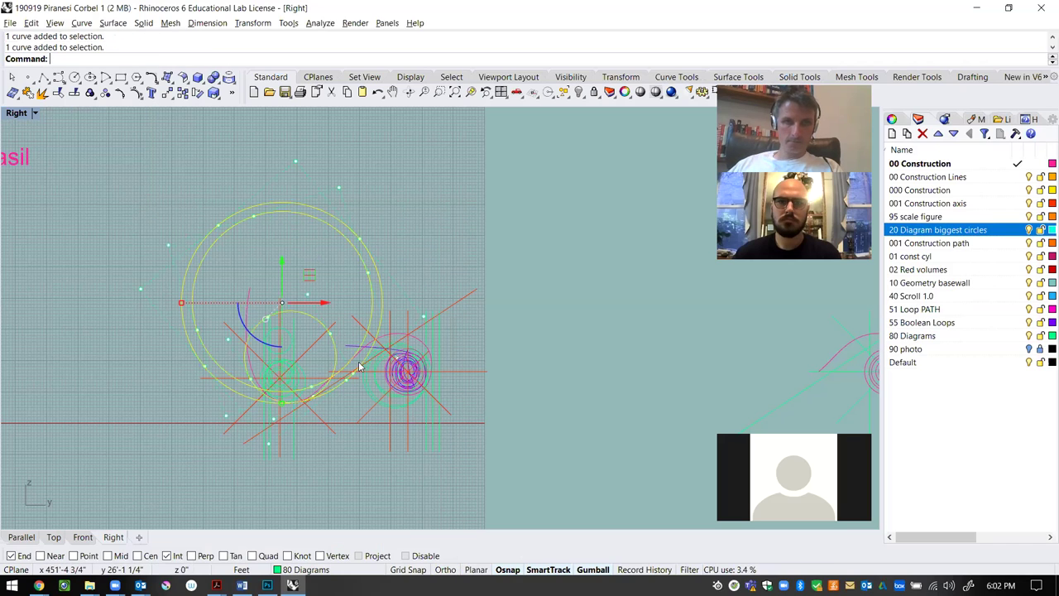
pyautogui.write('ChangeLayer')
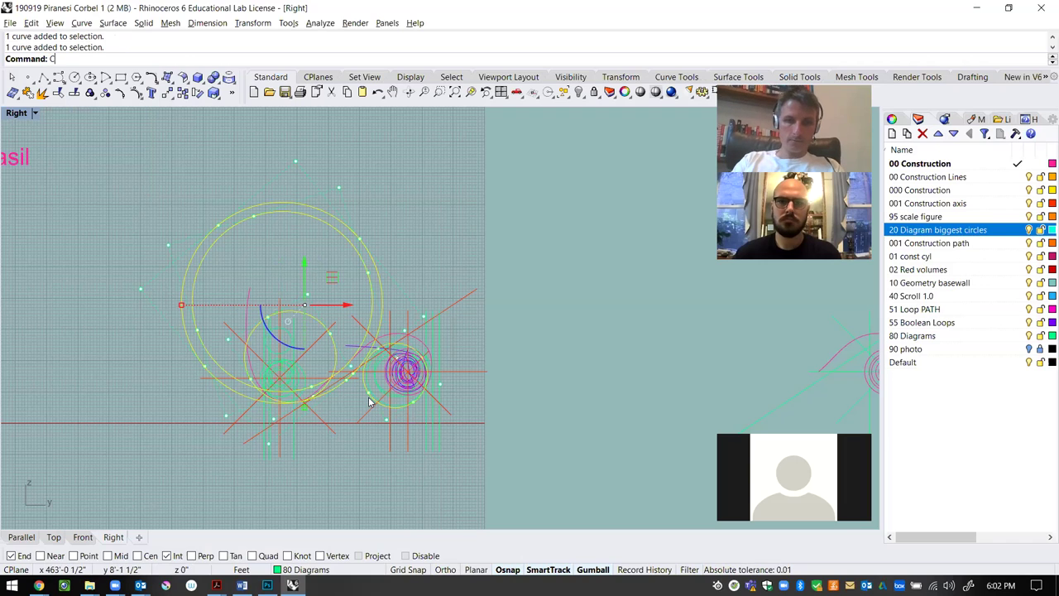
pyautogui.press('Return')
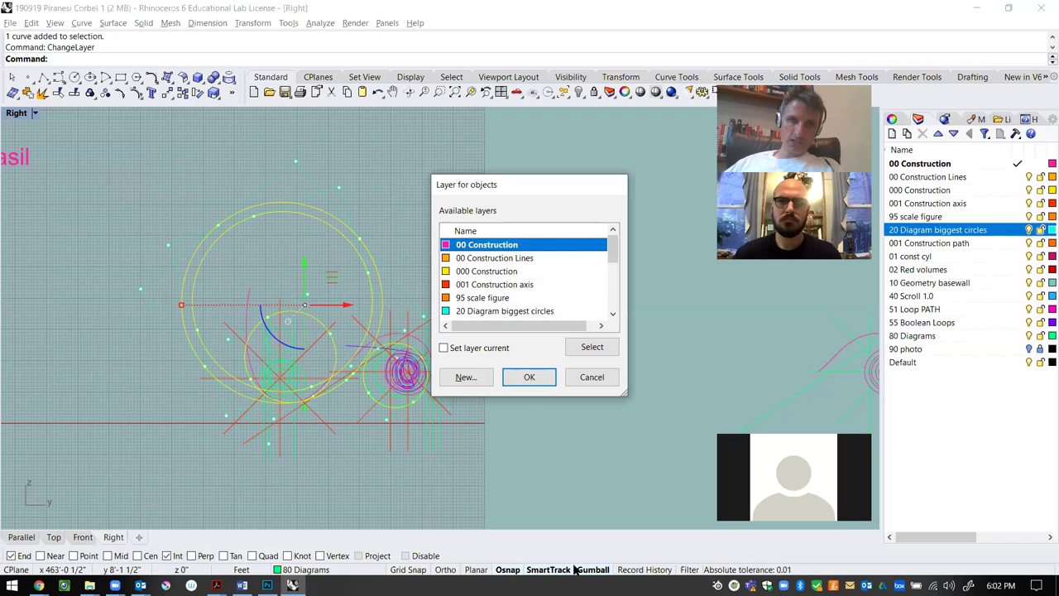
pyautogui.click(546, 311)
pyautogui.click(530, 377)
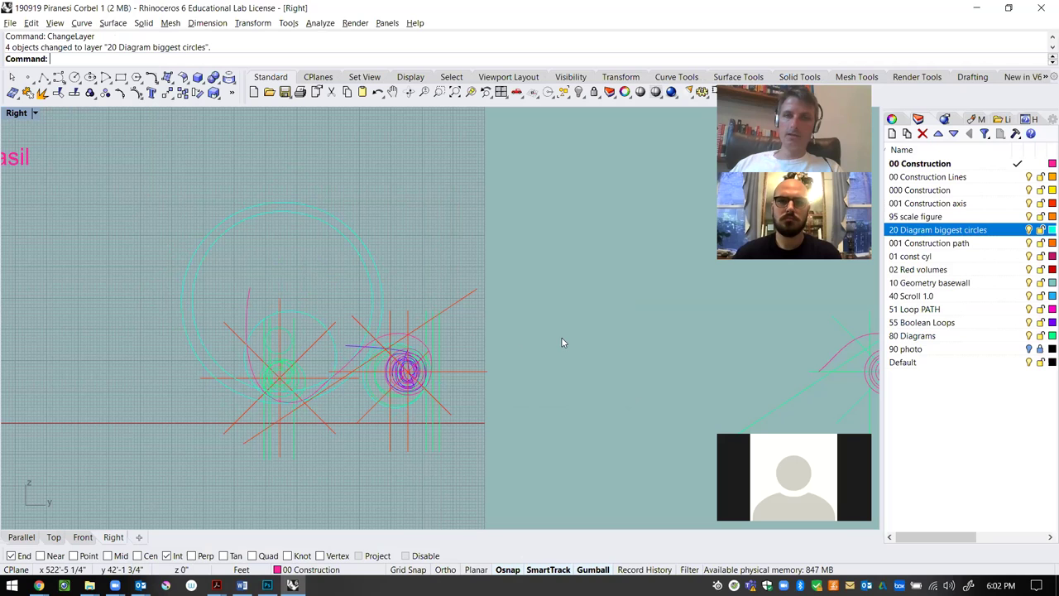
# Set the Right viewport's solid background color to black and turn off its grid in the display properties
pyautogui.write('displayp')
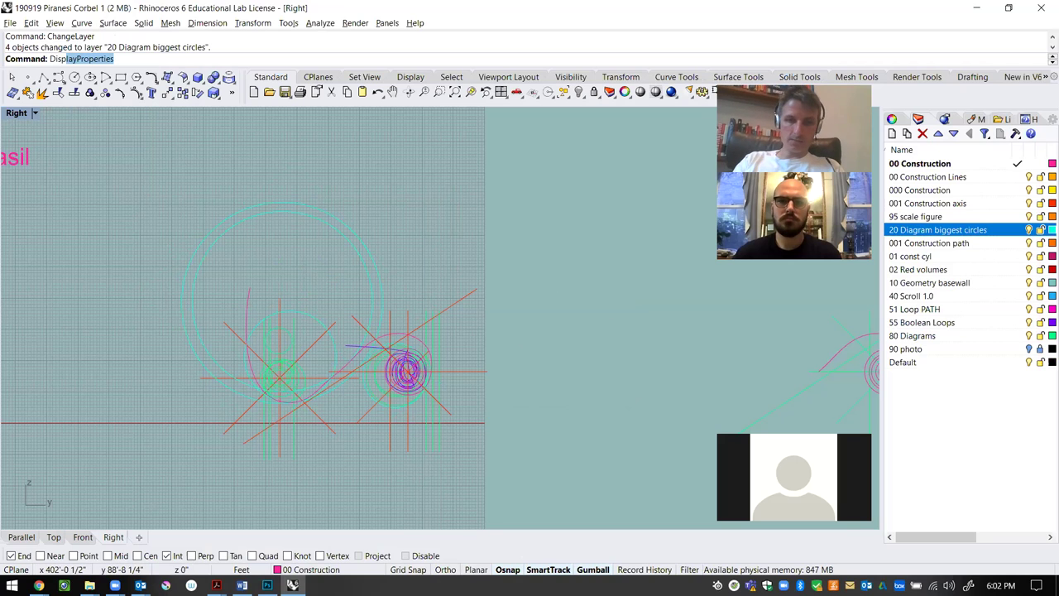
pyautogui.press('Return')
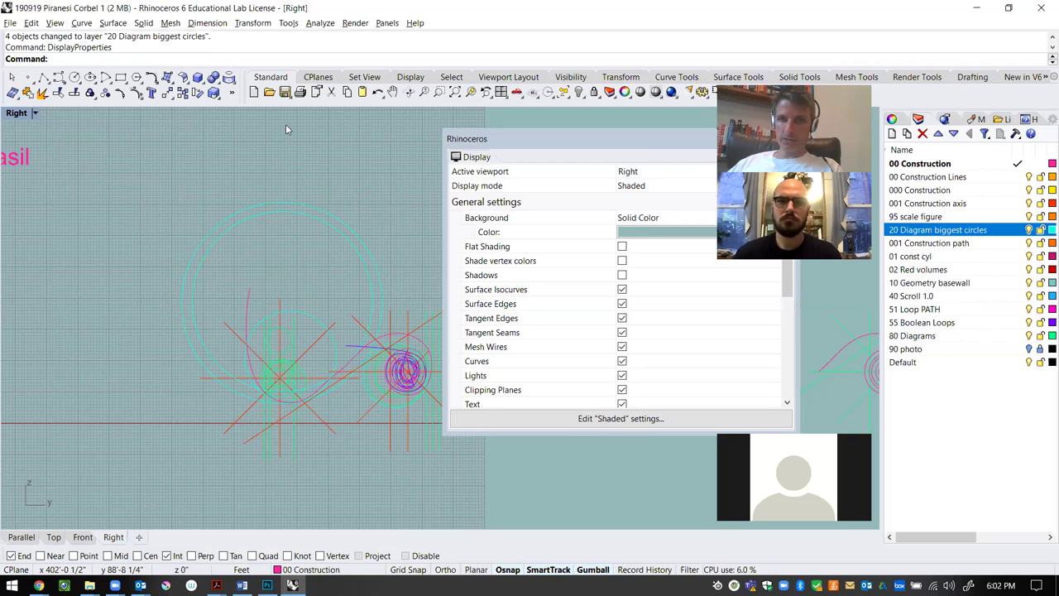
pyautogui.click(629, 233)
pyautogui.click(277, 285)
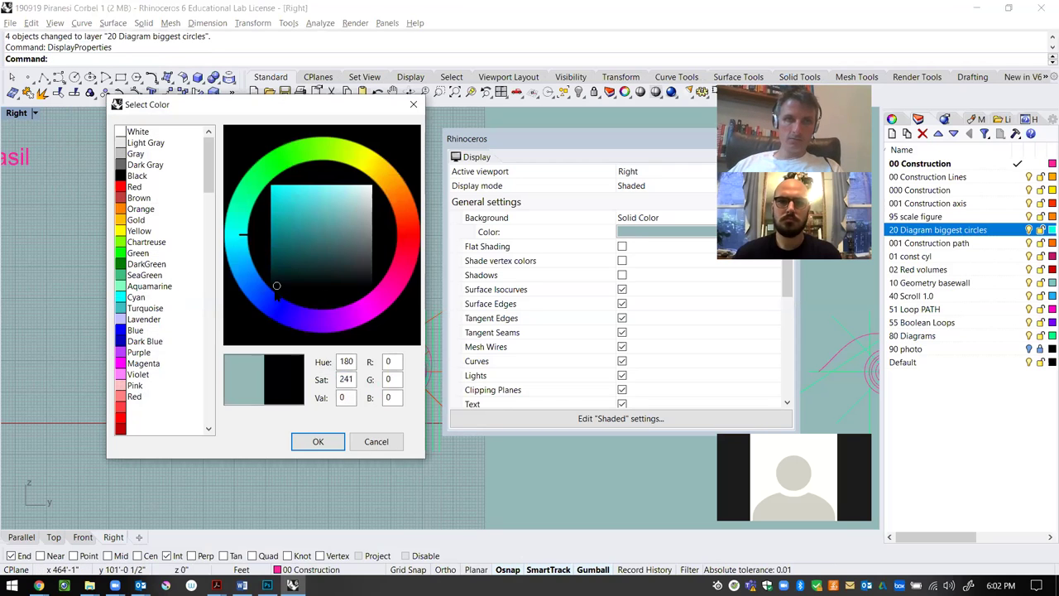
pyautogui.click(321, 439)
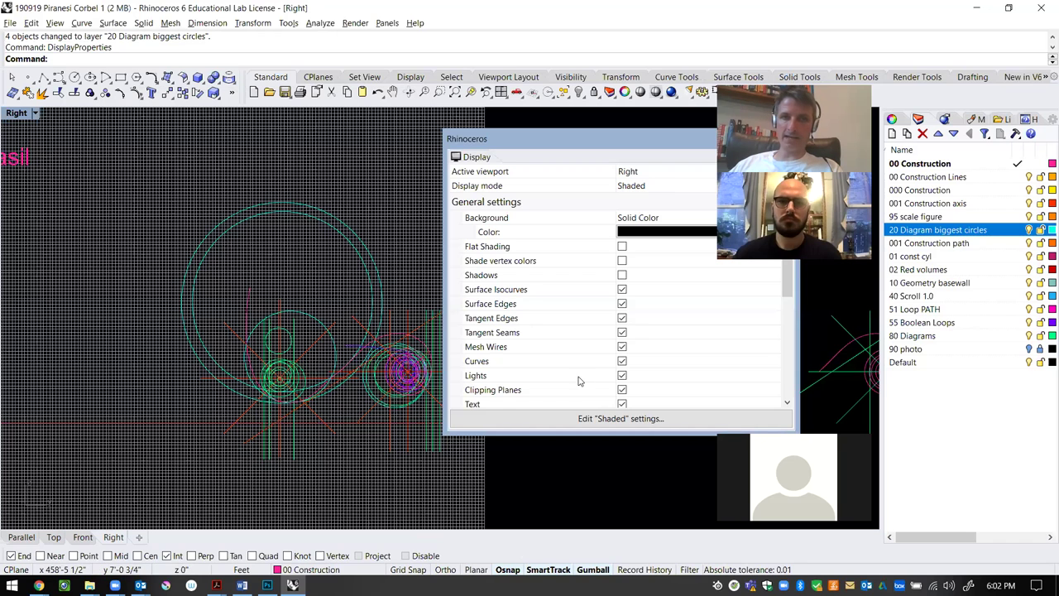
pyautogui.scroll(-3, 638, 291)
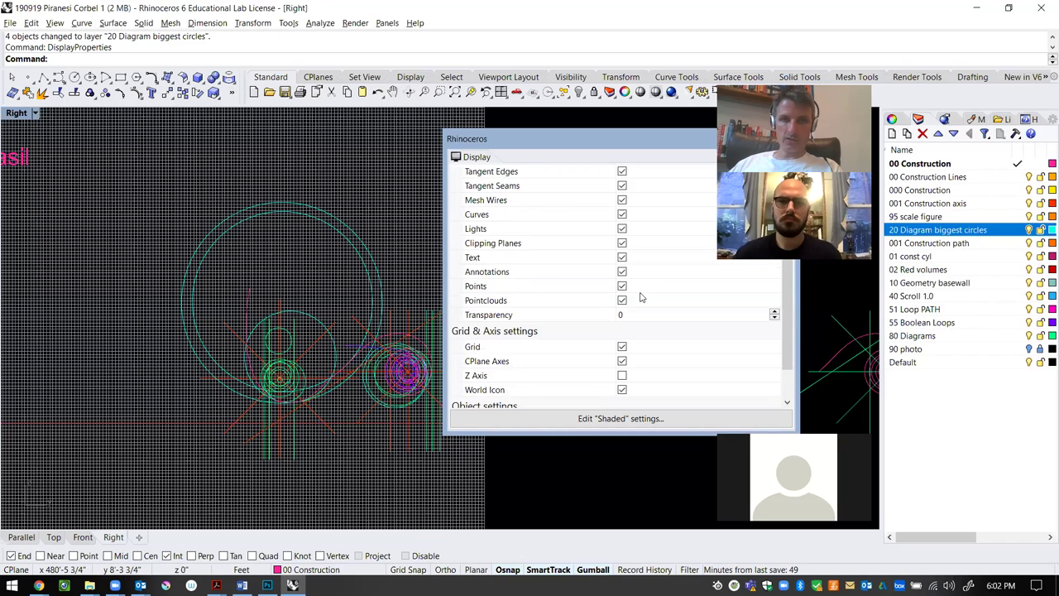
pyautogui.scroll(-1, 627, 341)
pyautogui.click(622, 332)
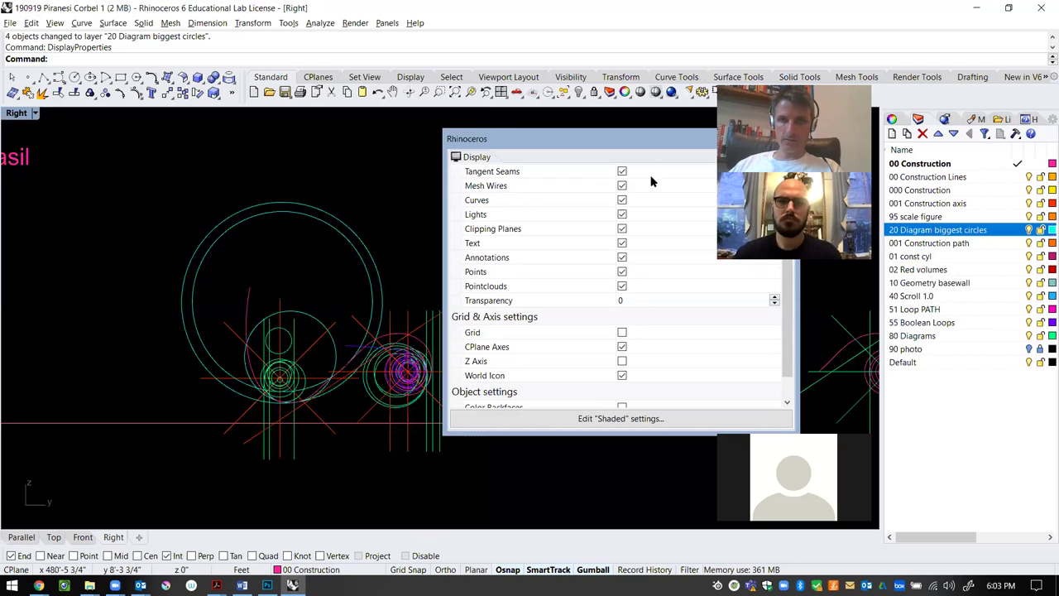
pyautogui.moveTo(649, 139); pyautogui.dragTo(511, 162)
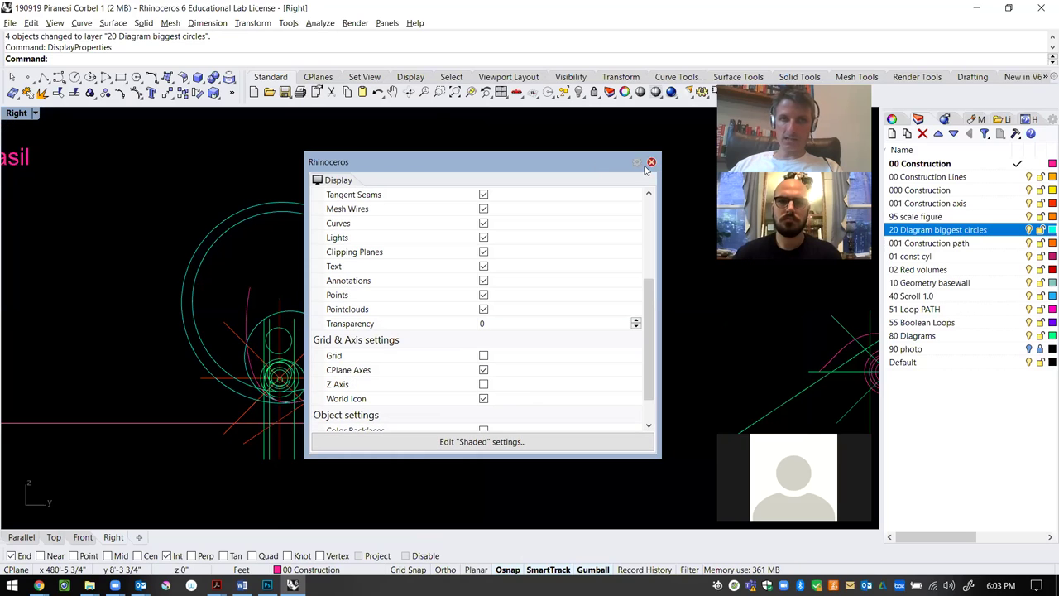
pyautogui.click(654, 162)
# Change the color of the layer "80 Diagrams" to azure blue (RGB 0, 162, 255)
pyautogui.scroll(3, 442, 295)
pyautogui.scroll(-3, 430, 312)
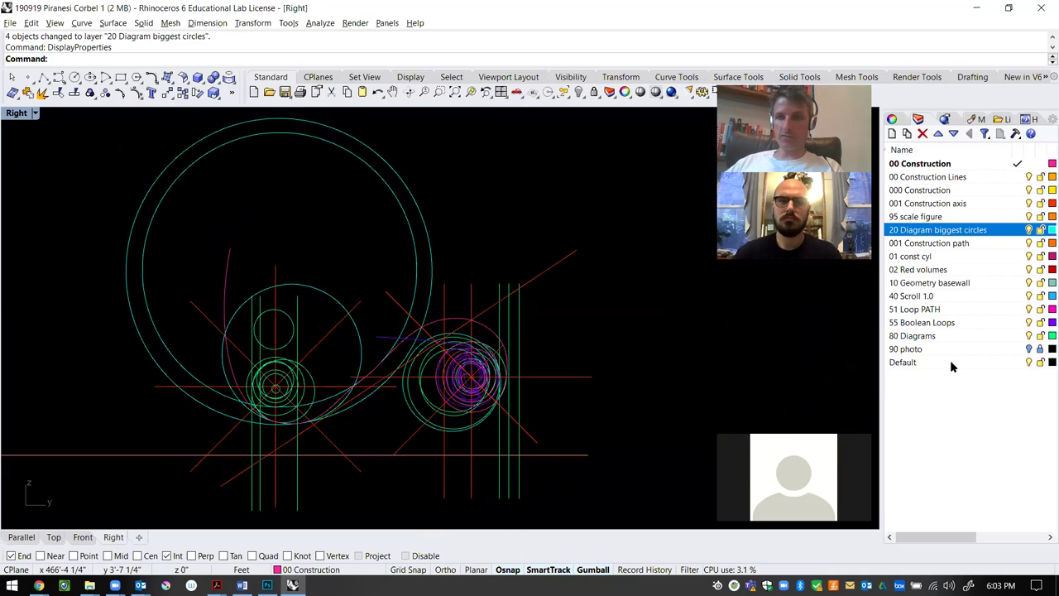
pyautogui.click(1052, 335)
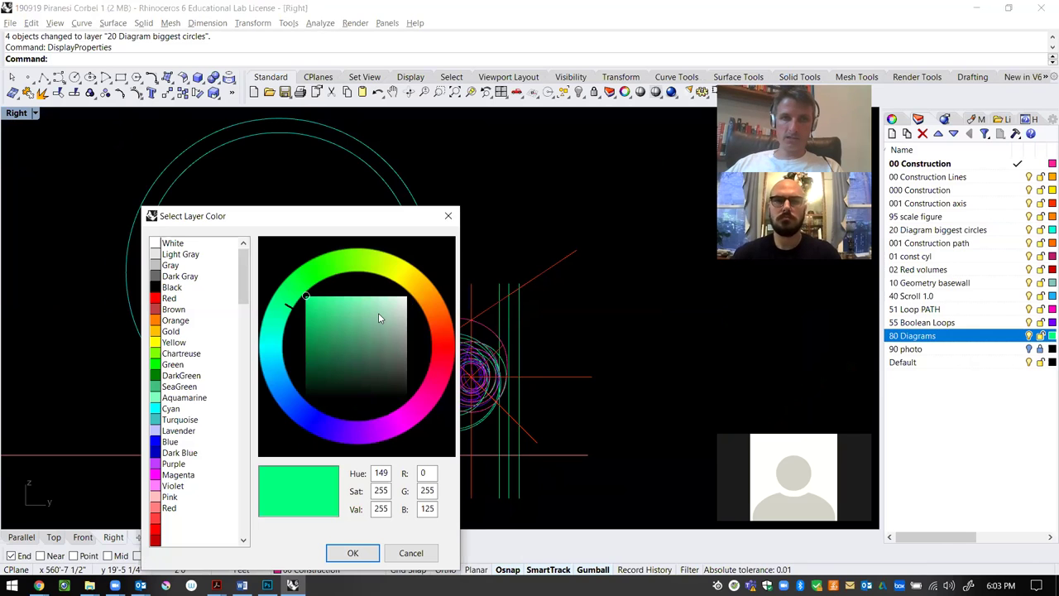
pyautogui.click(277, 335)
pyautogui.moveTo(278, 335); pyautogui.dragTo(284, 379)
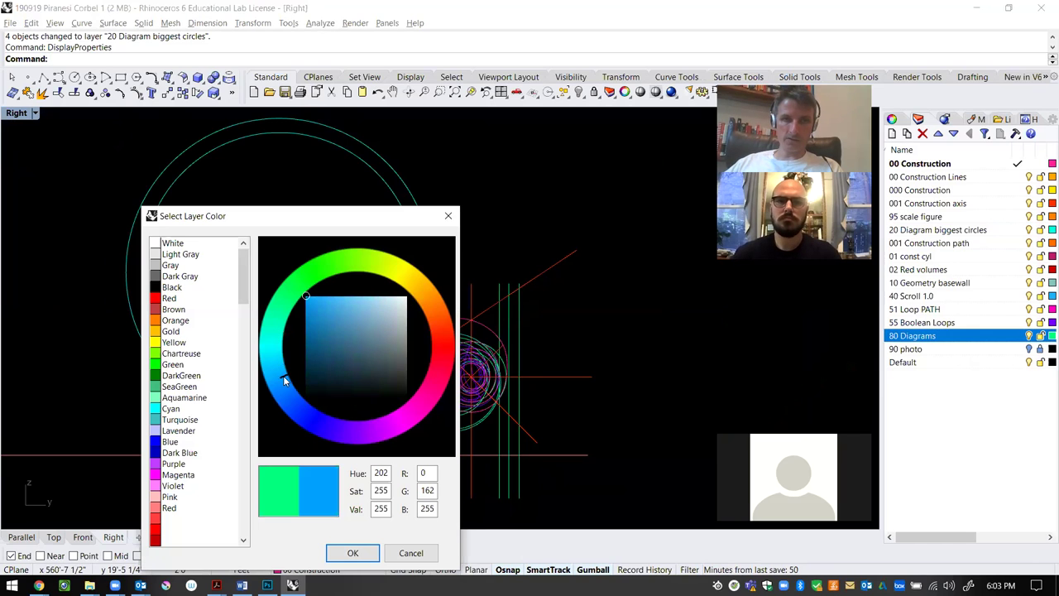
pyautogui.click(354, 553)
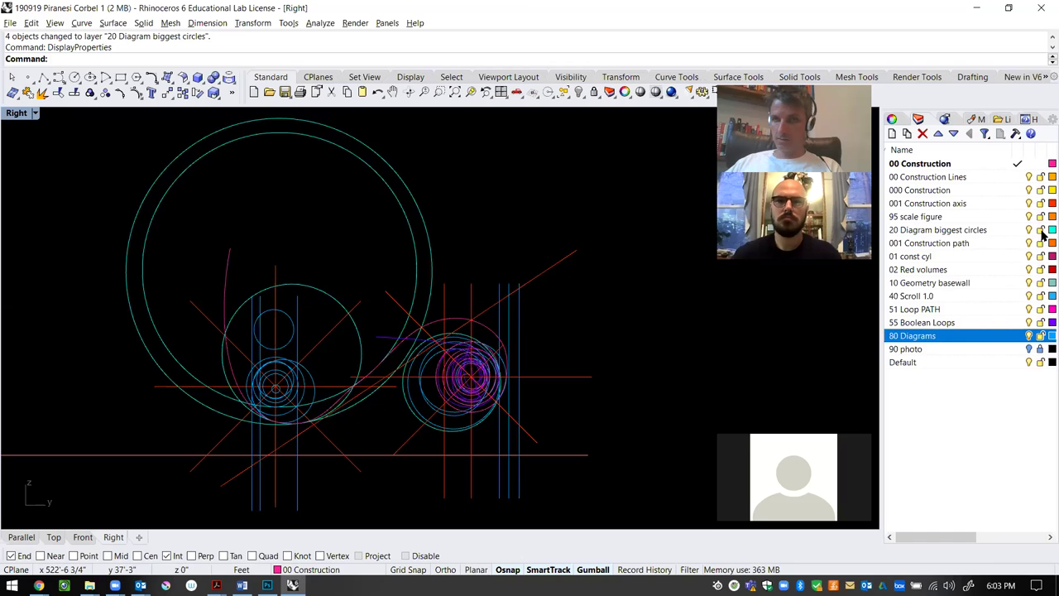
# Change the color of the layer "001 Construction axis" to pinkish magenta (RGB 219, 90, 200)
pyautogui.click(1051, 203)
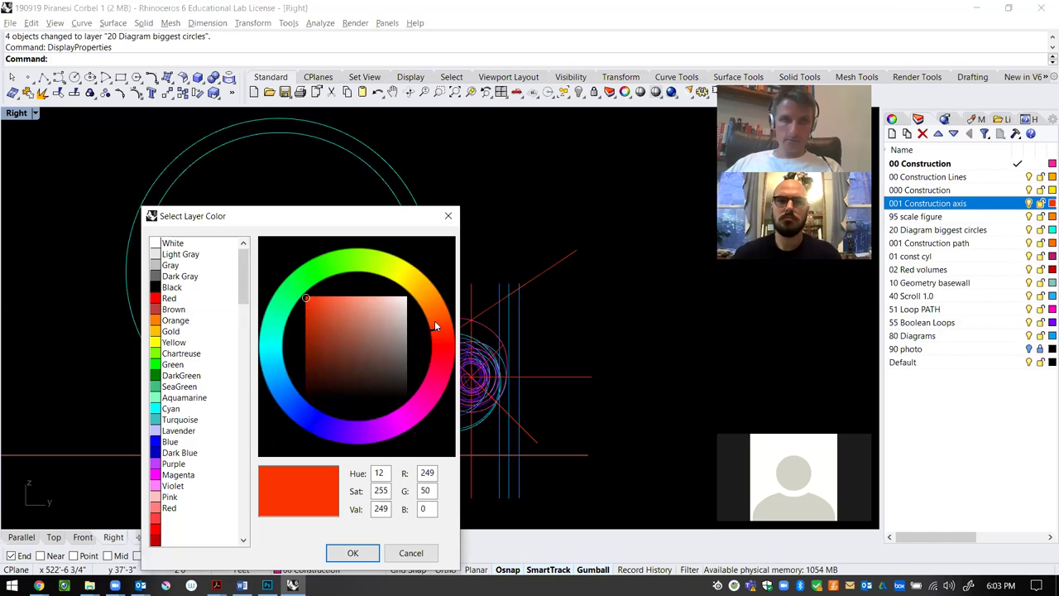
pyautogui.moveTo(319, 327); pyautogui.dragTo(318, 336)
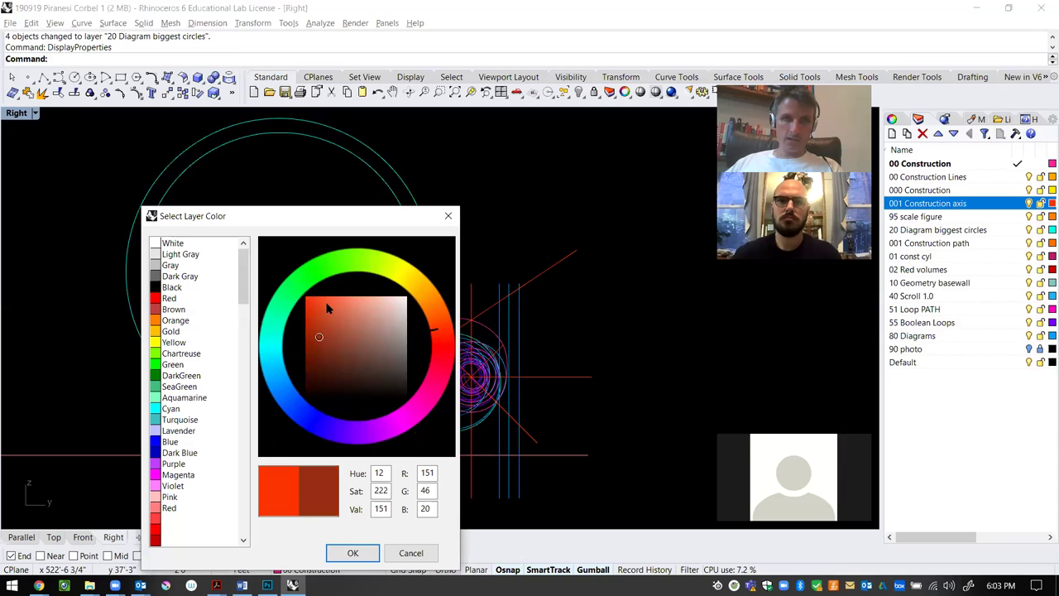
pyautogui.click(380, 424)
pyautogui.moveTo(383, 430); pyautogui.dragTo(407, 409)
pyautogui.moveTo(342, 324); pyautogui.dragTo(348, 308)
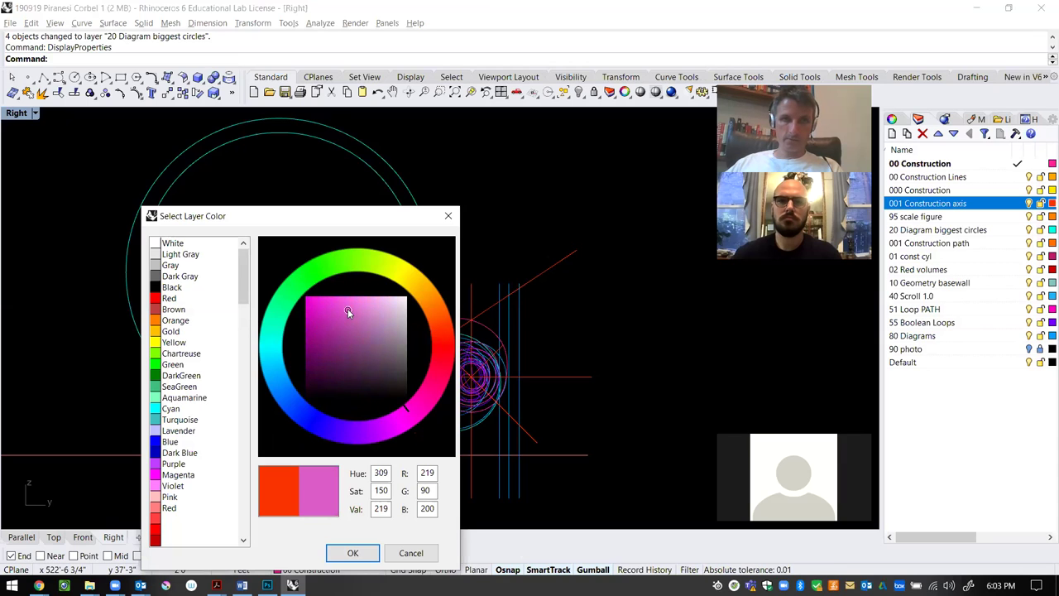
pyautogui.click(354, 554)
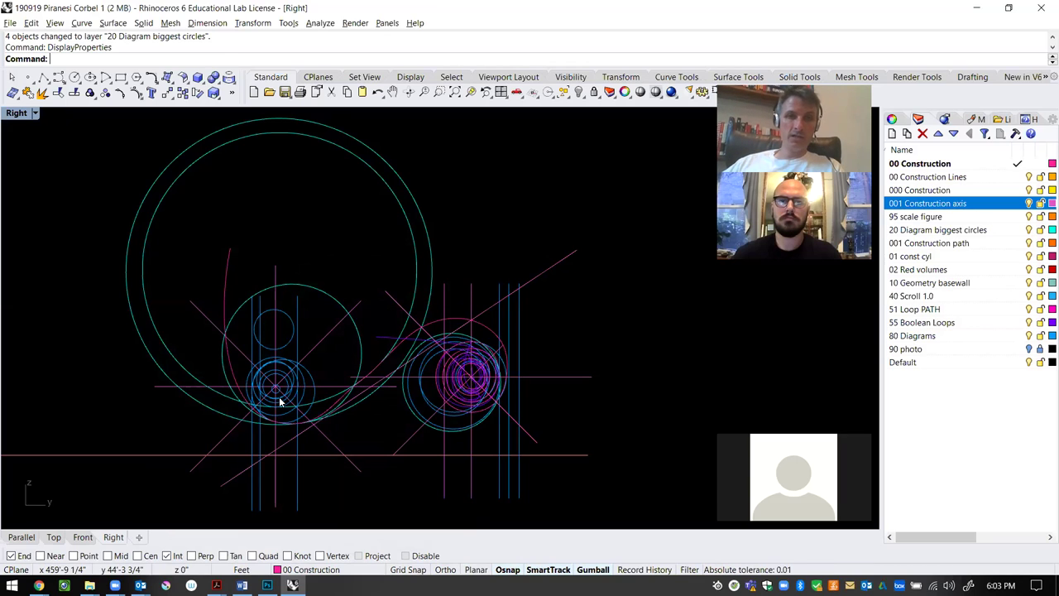
# Draw two overlapping circles centered on the small scroll's horizontal axis, with radii of about 13'-8 1/2" and 14'-1 1/2"
pyautogui.scroll(1, 471, 401)
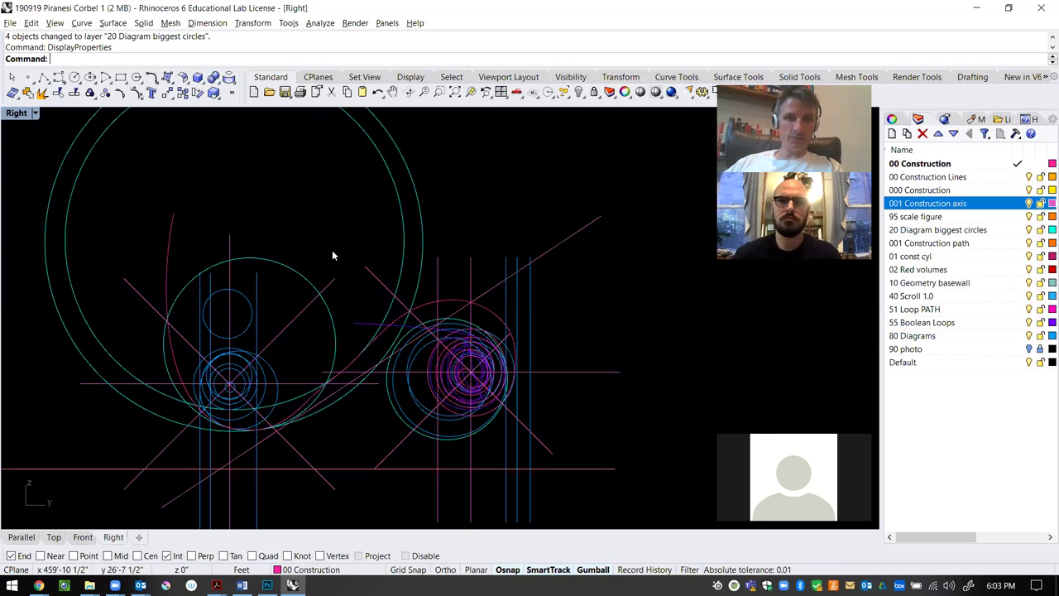
pyautogui.click(75, 78)
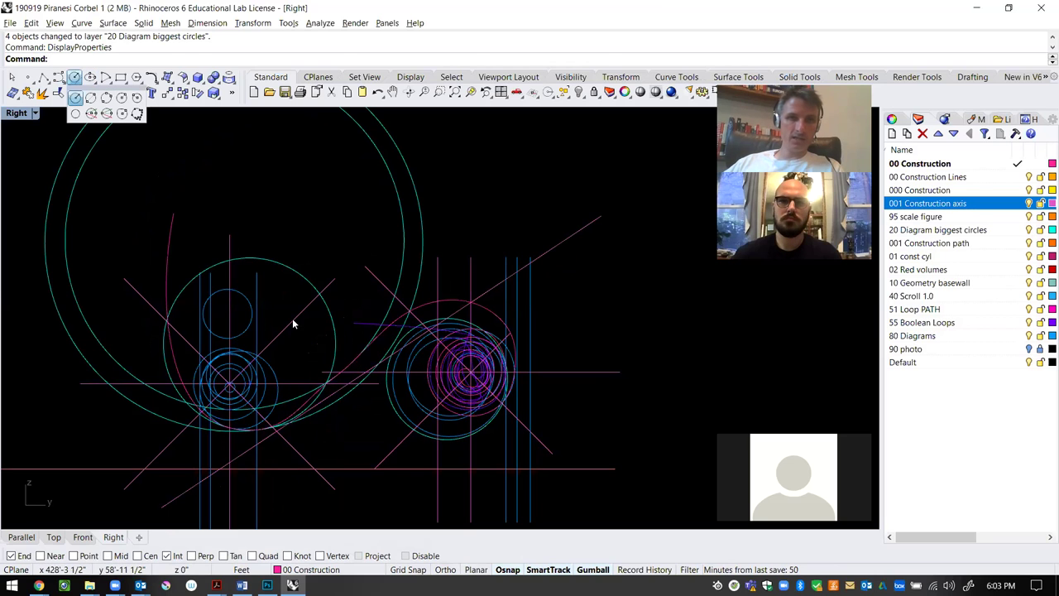
pyautogui.scroll(1, 479, 374)
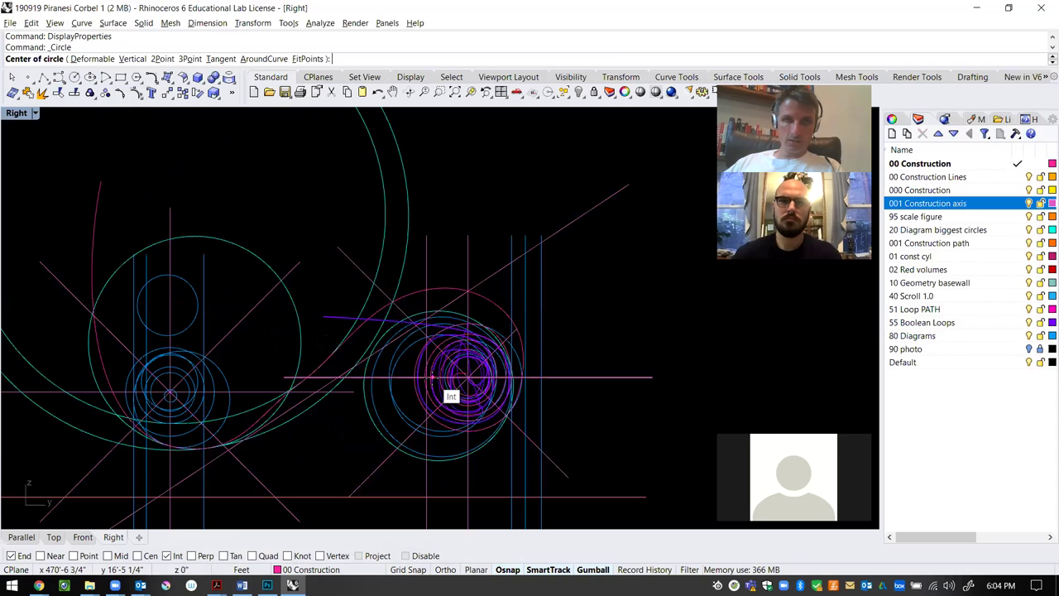
pyautogui.click(432, 377)
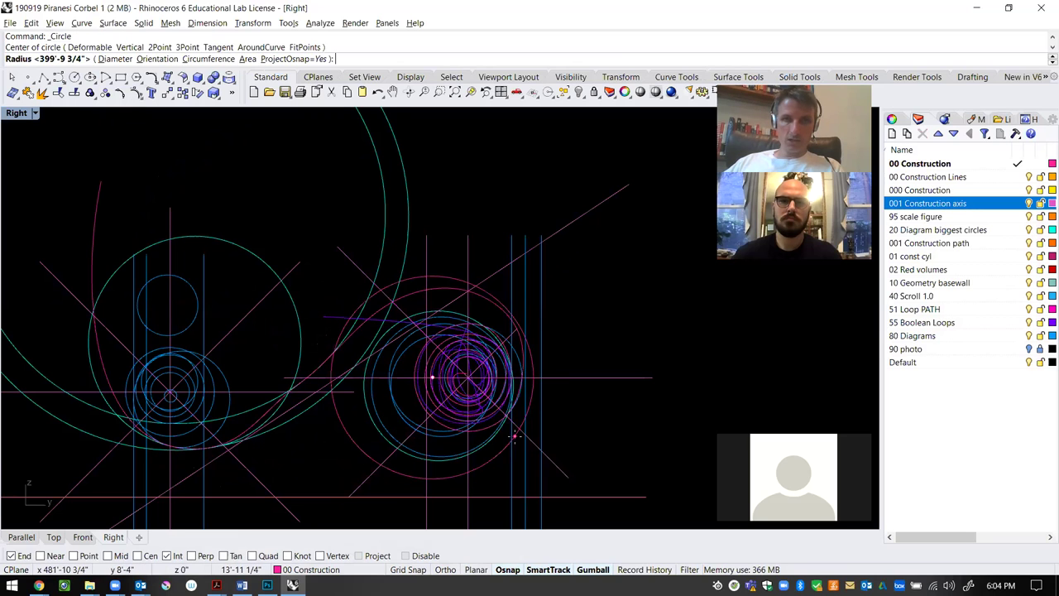
pyautogui.scroll(1, 506, 444)
pyautogui.click(506, 444)
pyautogui.press('Return')
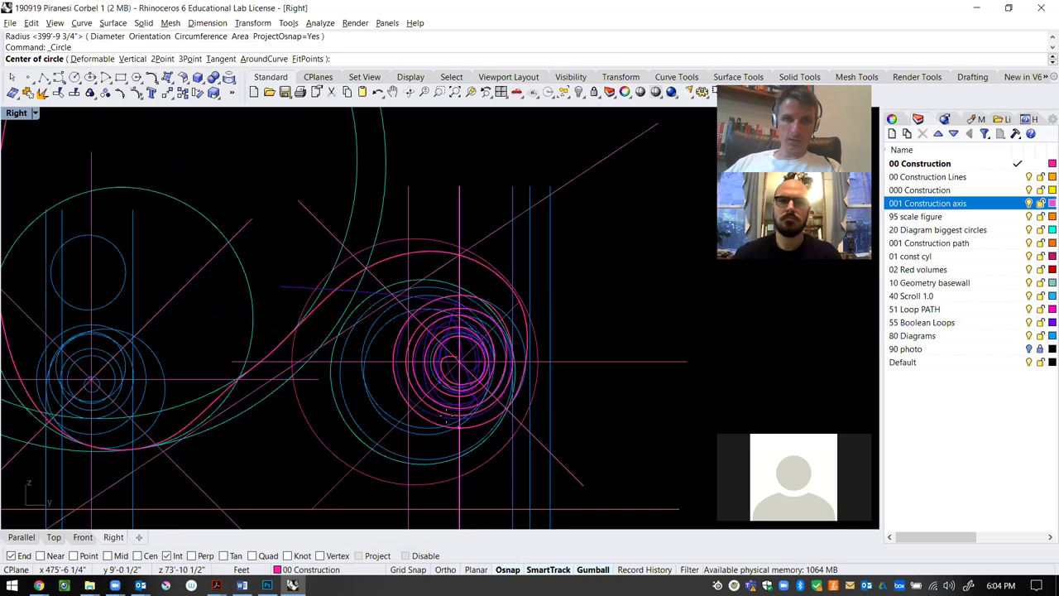
pyautogui.click(393, 362)
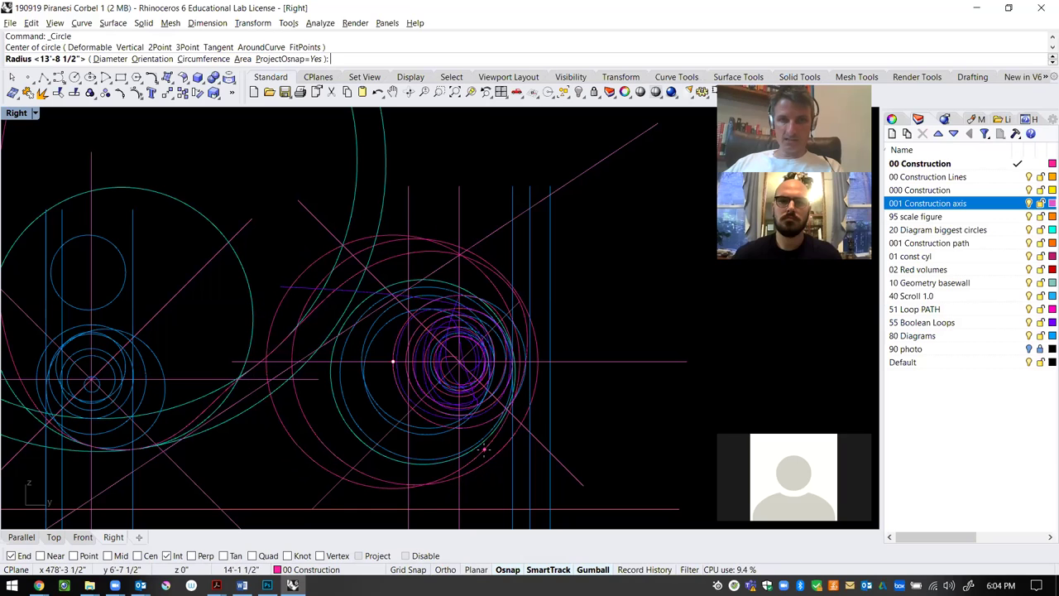
pyautogui.click(487, 454)
# Move the larger new circle until its edge meets the smaller new circle on the side facing the big cyan circles
pyautogui.click(394, 482)
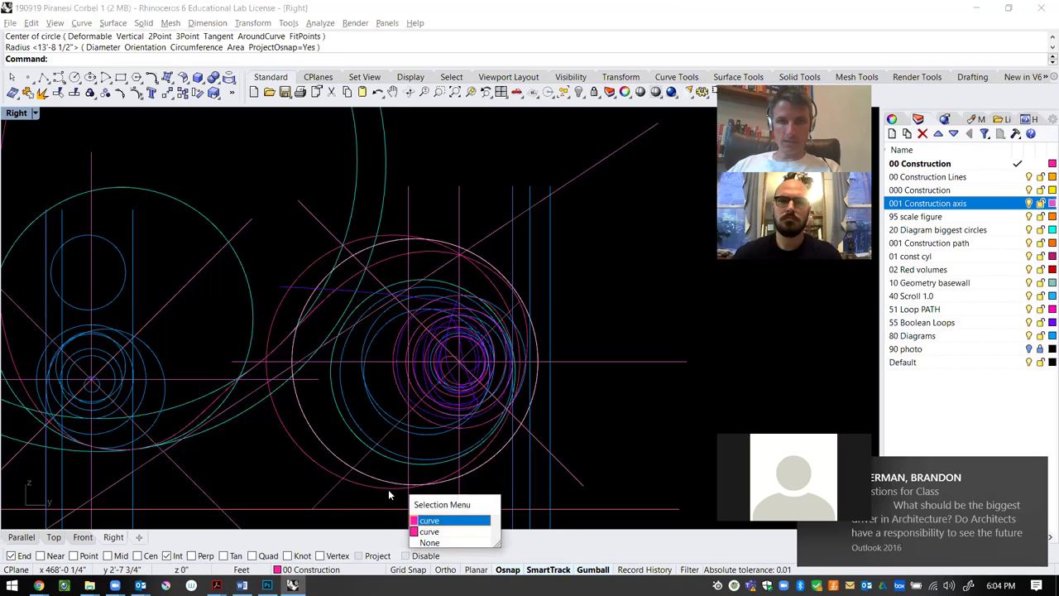
pyautogui.click(414, 520)
pyautogui.write('M')
pyautogui.press('Return')
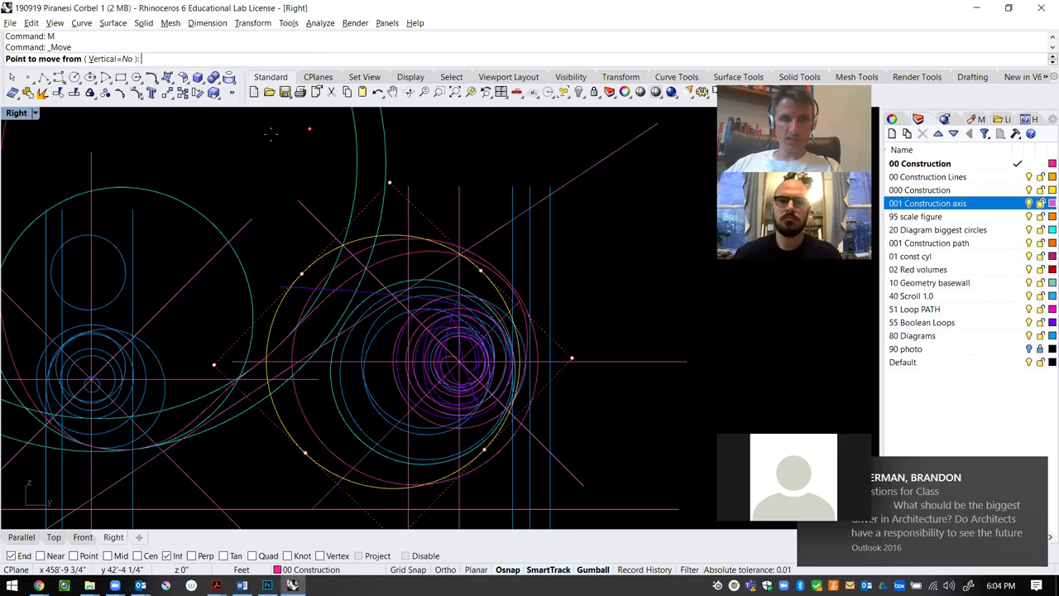
pyautogui.click(388, 488)
pyautogui.click(389, 488)
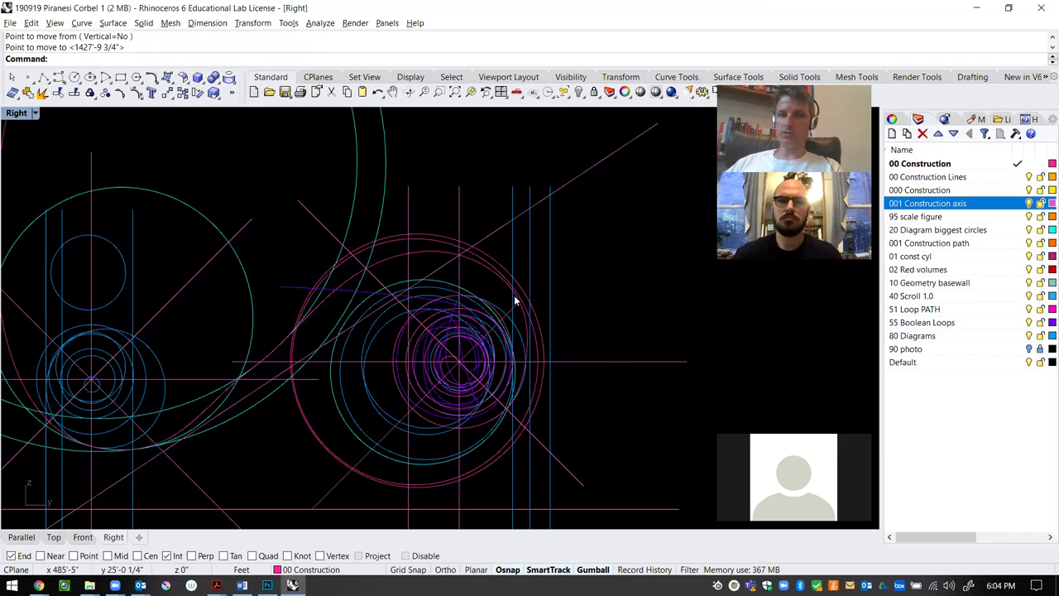
# Delete the two new circles around the small scroll diagram
pyautogui.scroll(-3, 507, 248)
pyautogui.scroll(3, 472, 242)
pyautogui.click(464, 260)
pyautogui.press('Delete')
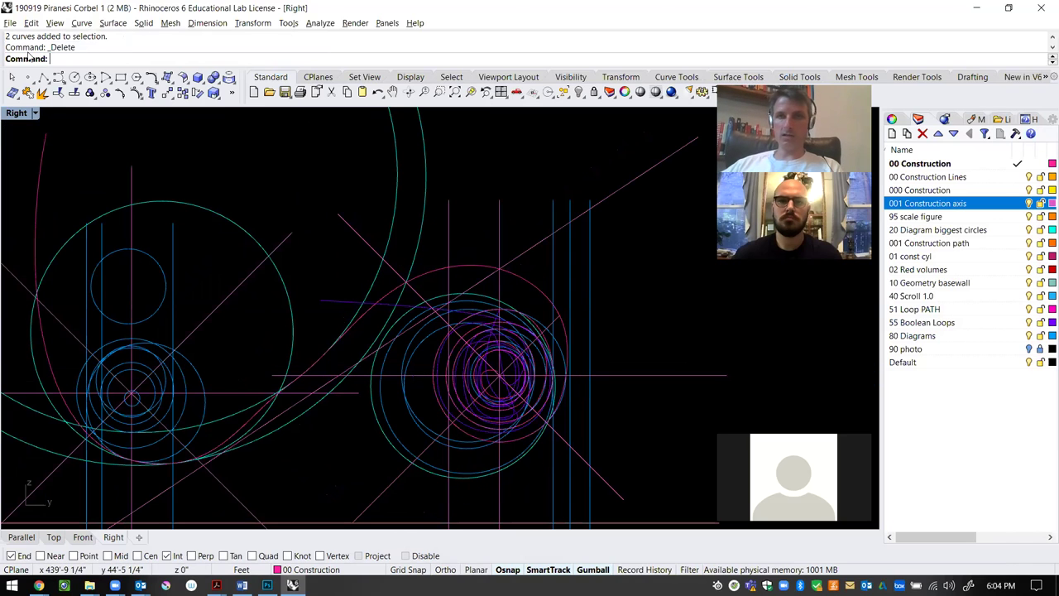
# Zoom out to the scroll diagrams and set the Right viewport's background color to pale yellow (RGB 233, 238, 153)
pyautogui.scroll(-5, 289, 320)
pyautogui.scroll(-5, 298, 323)
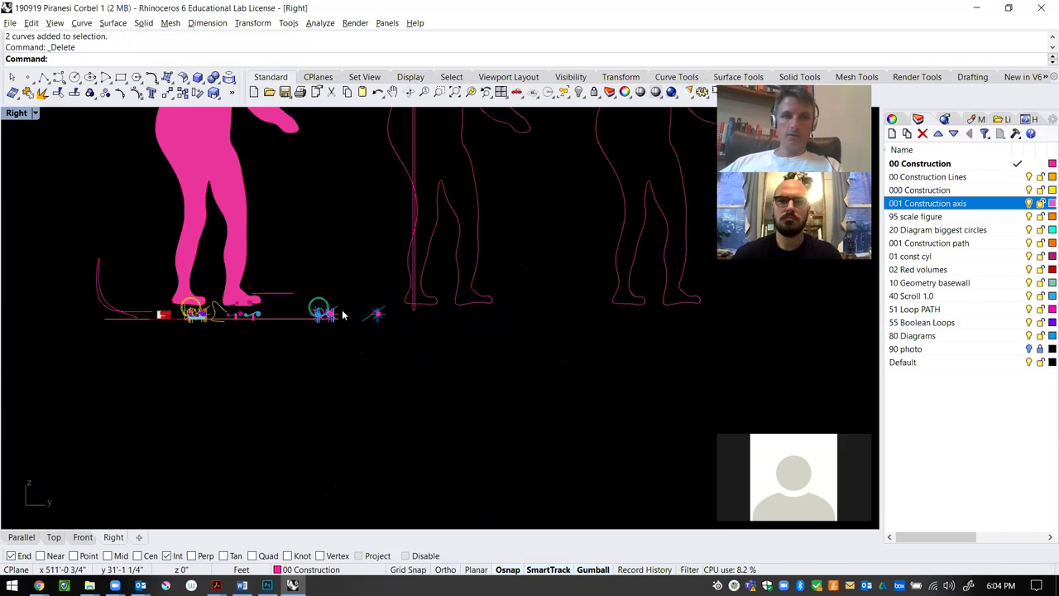
pyautogui.scroll(4, 335, 311)
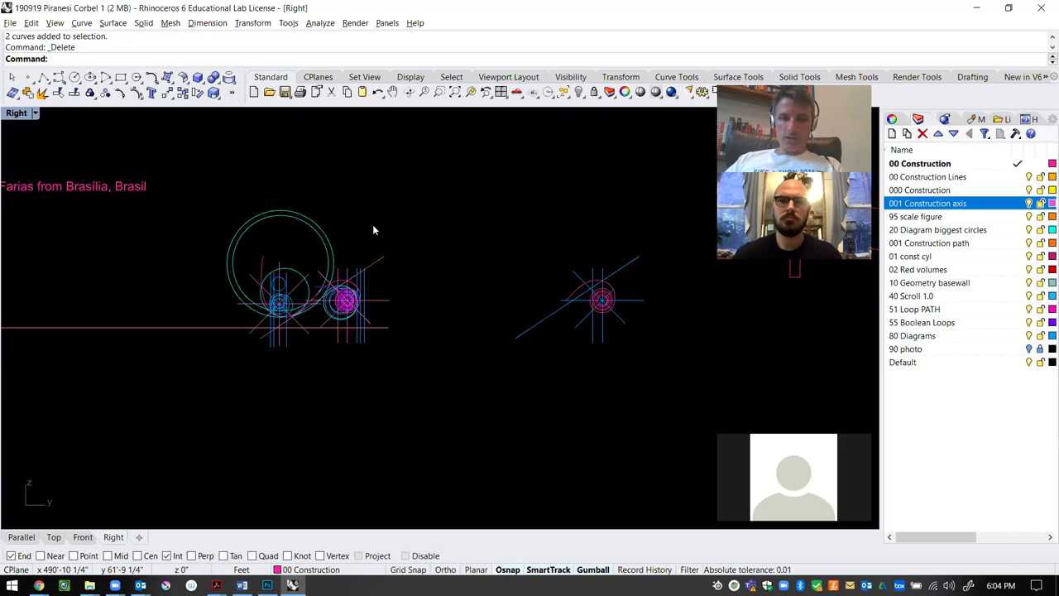
pyautogui.write('Disp')
pyautogui.press('Return')
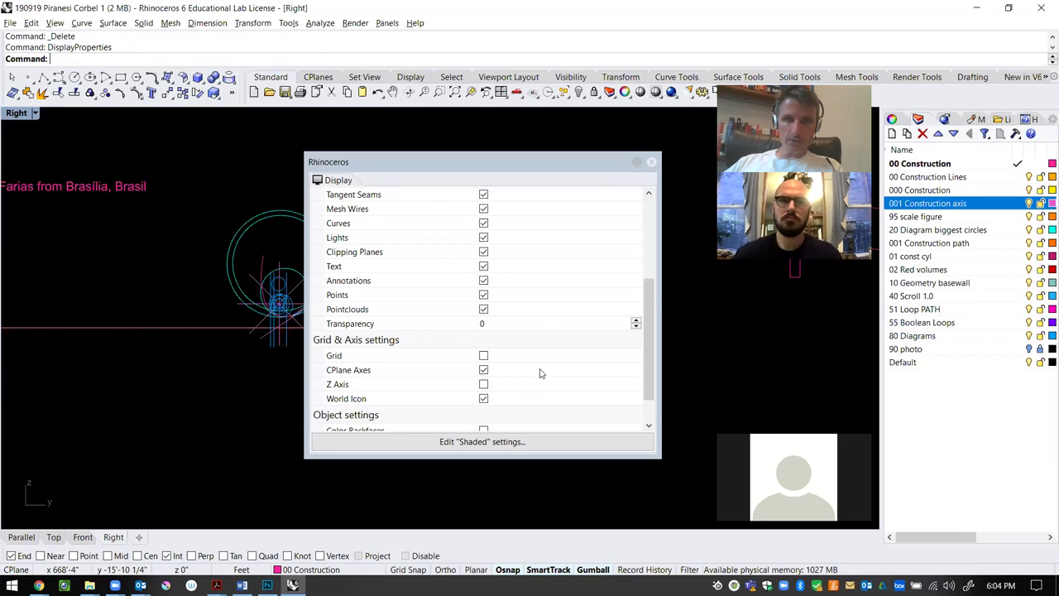
pyautogui.scroll(-2, 516, 323)
pyautogui.scroll(6, 546, 347)
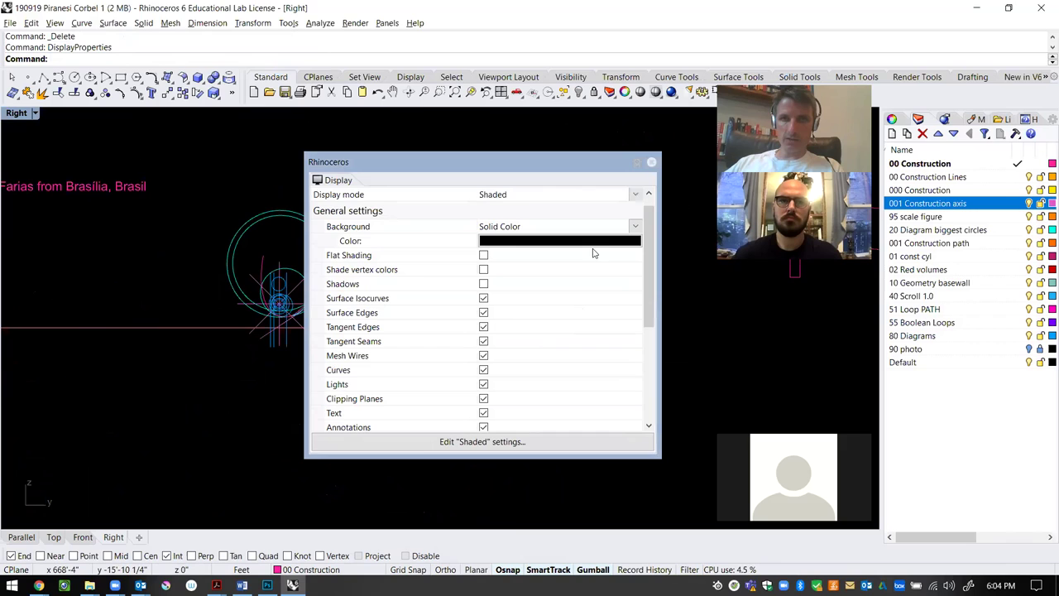
pyautogui.click(597, 240)
pyautogui.click(276, 303)
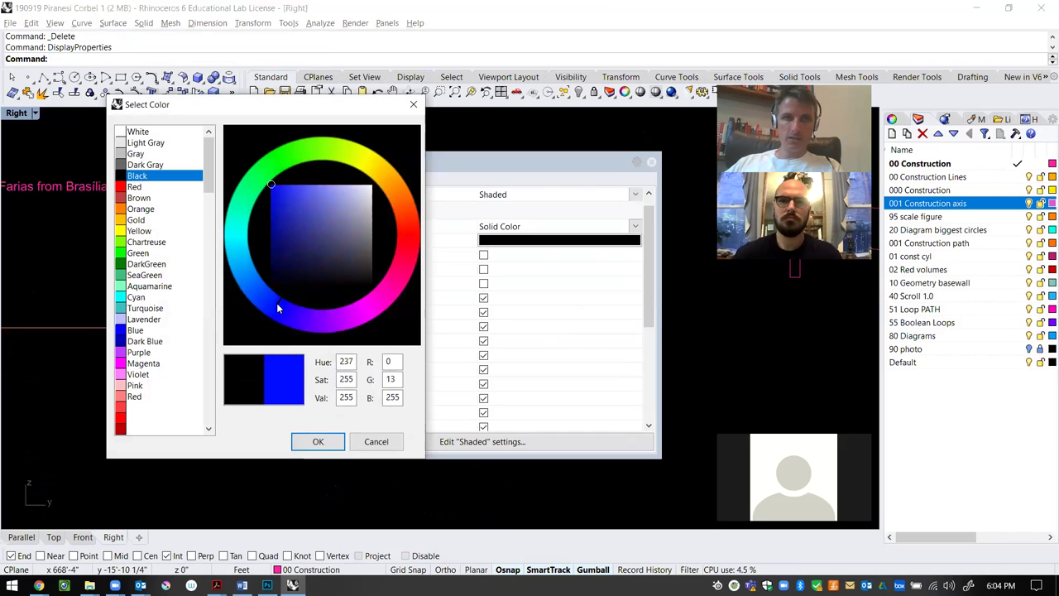
pyautogui.click(360, 163)
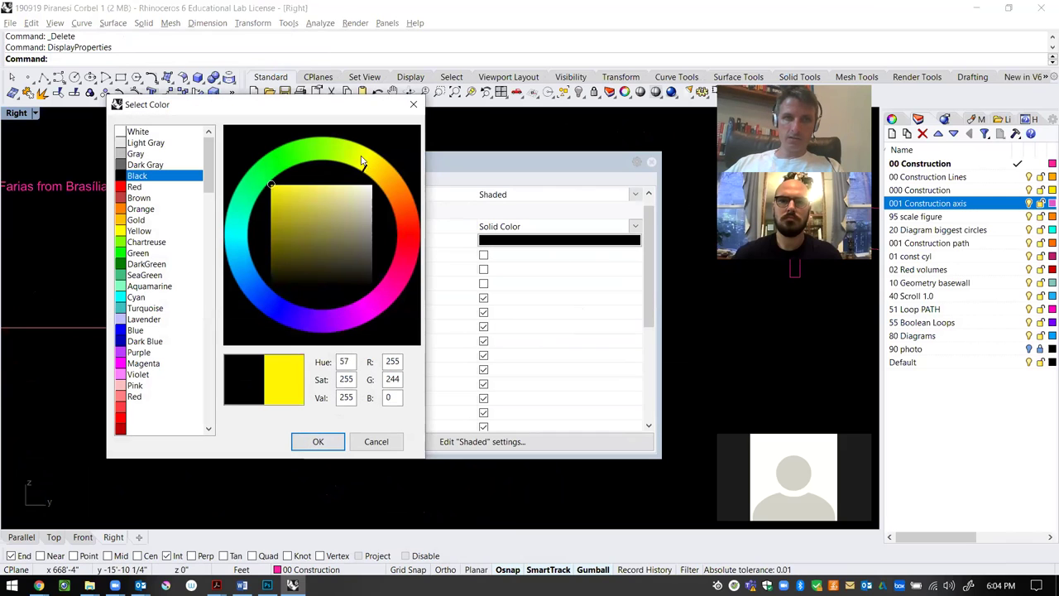
pyautogui.click(353, 204)
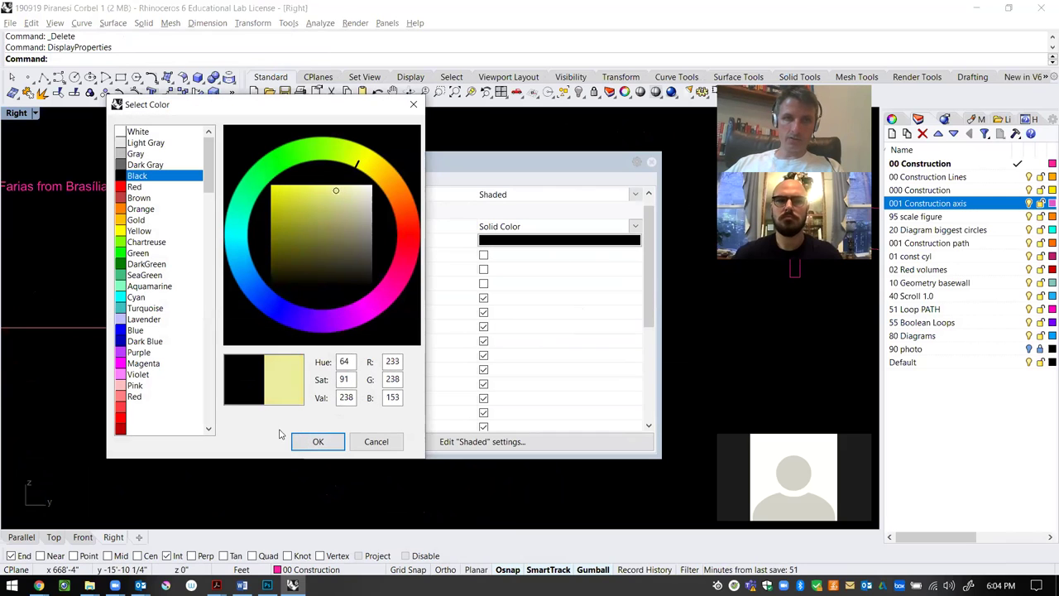
pyautogui.click(312, 441)
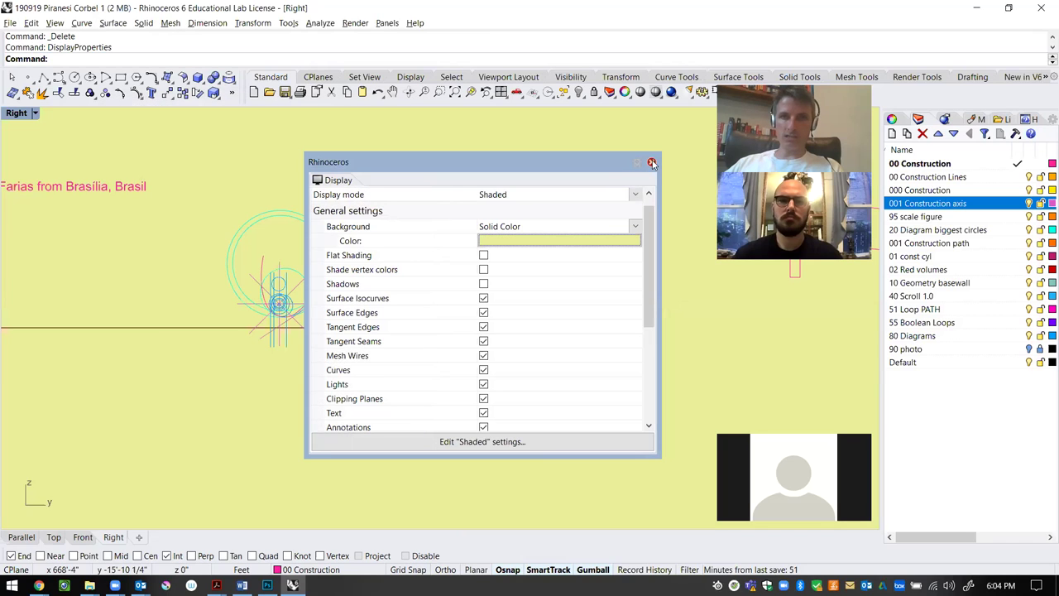
# Change the Right viewport's solid background color to a medium-dark gray
pyautogui.moveTo(547, 163); pyautogui.dragTo(640, 154)
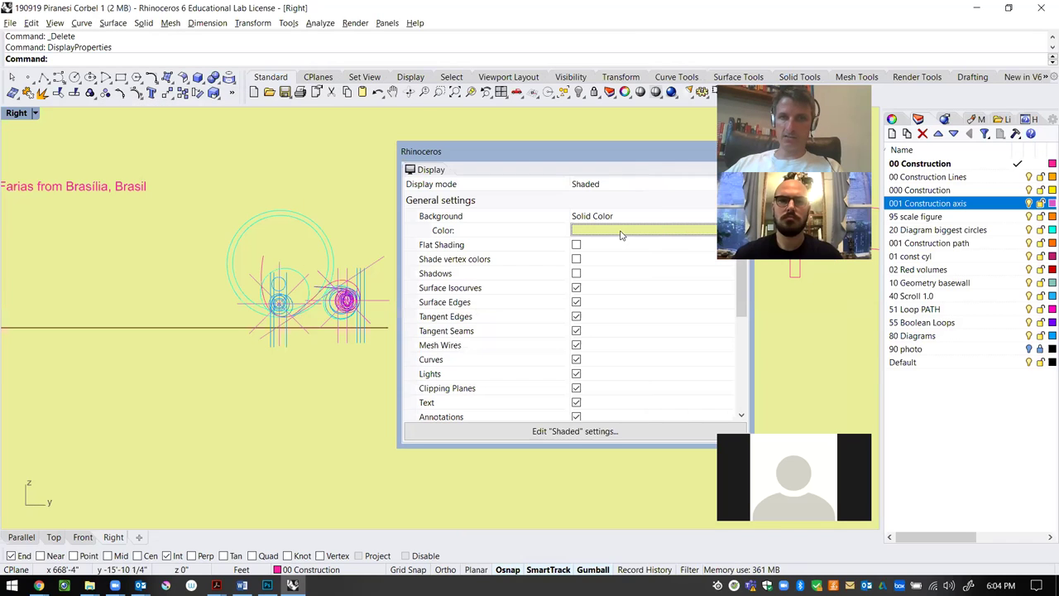
pyautogui.click(623, 233)
pyautogui.moveTo(317, 212); pyautogui.dragTo(367, 238)
pyautogui.press('Return')
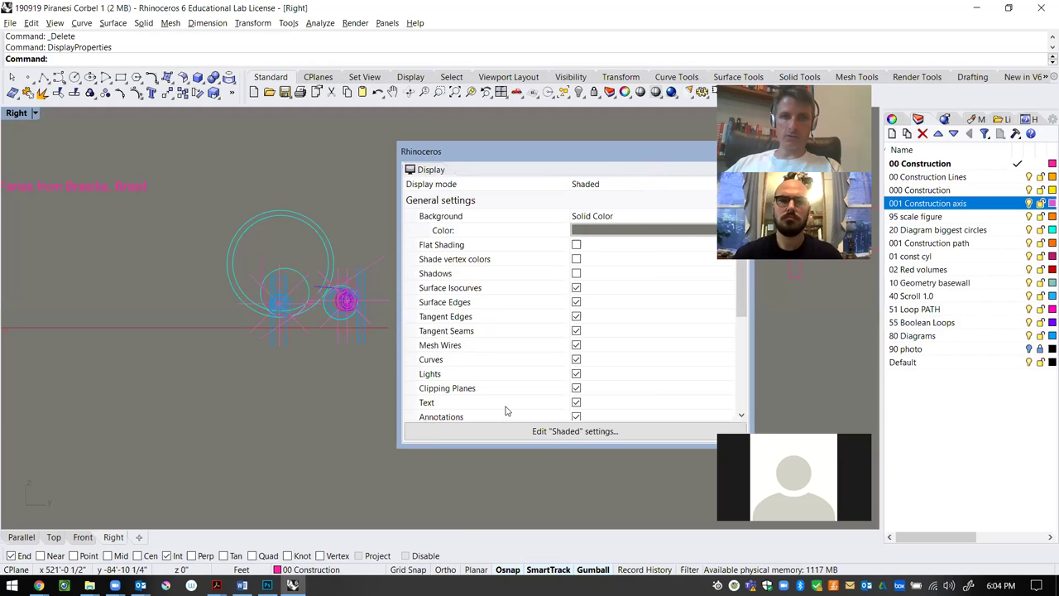
# Set the Right viewport's solid background color to white and close the display settings
pyautogui.click(619, 230)
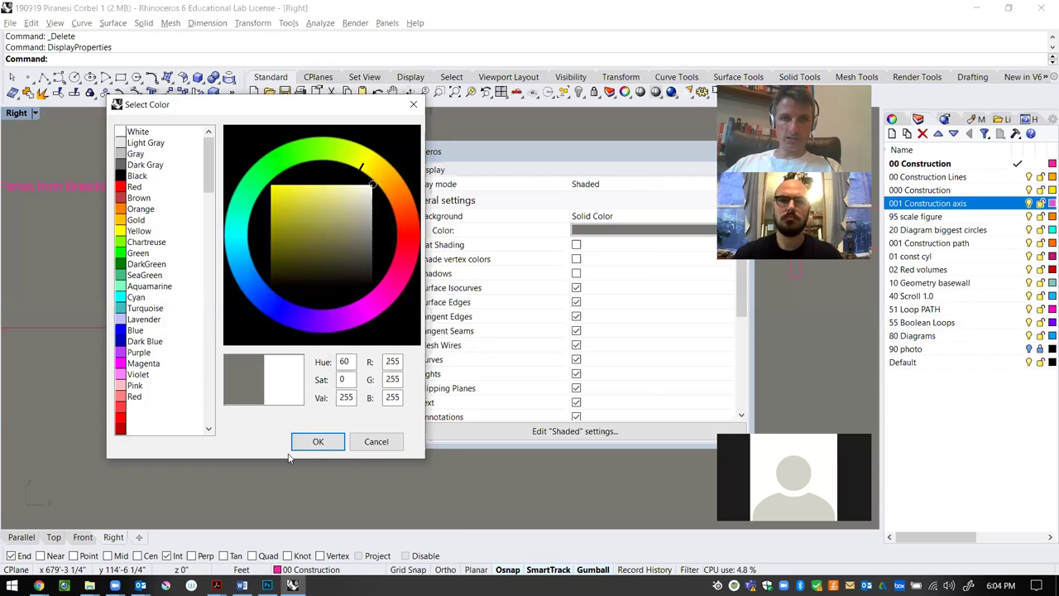
pyautogui.click(151, 135)
pyautogui.click(316, 442)
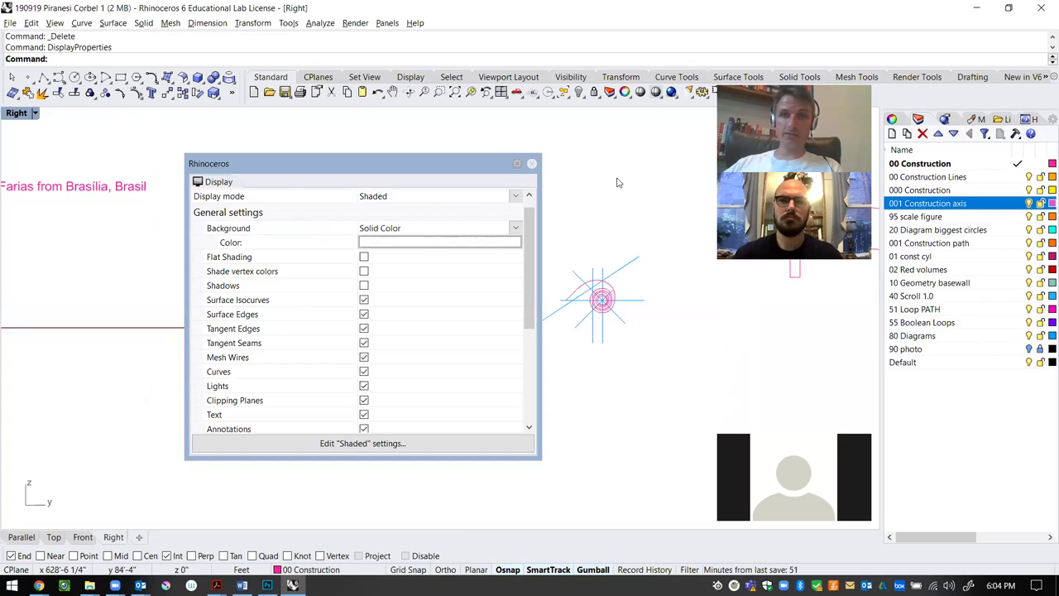
pyautogui.click(531, 164)
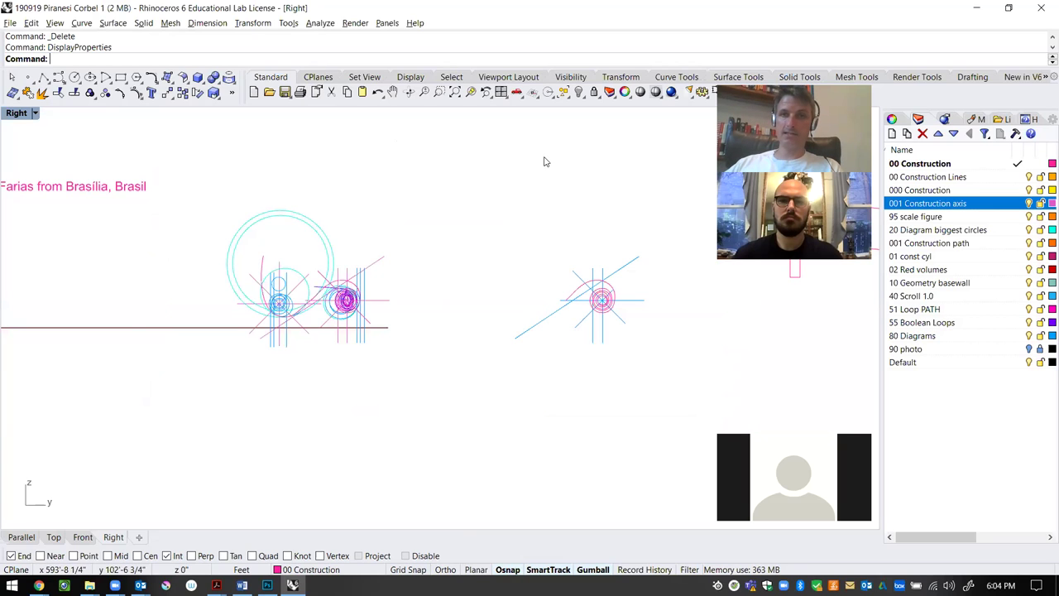
pyautogui.scroll(3, 507, 245)
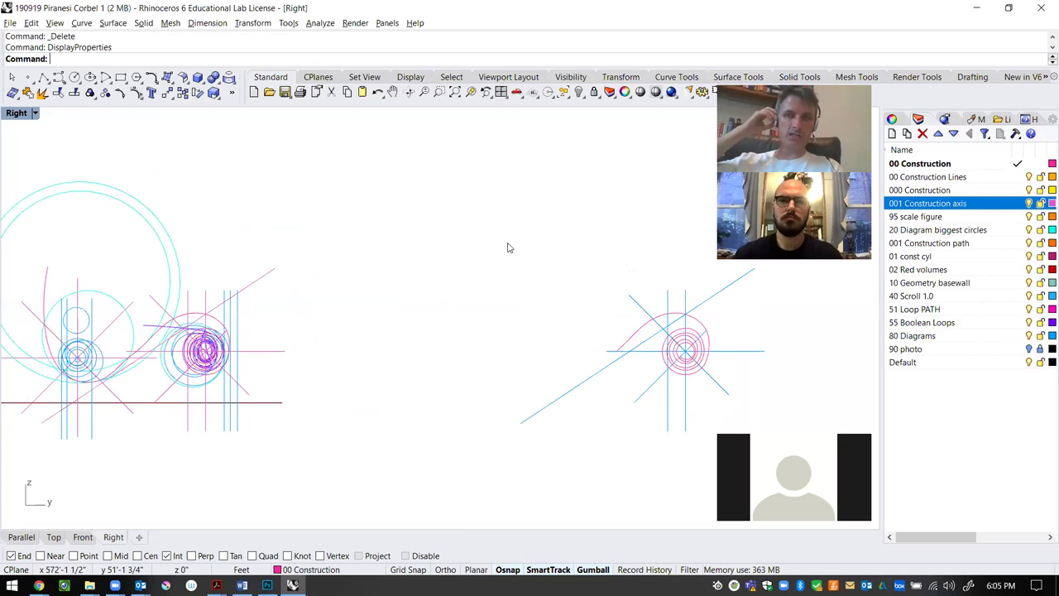
pyautogui.scroll(-2, 508, 245)
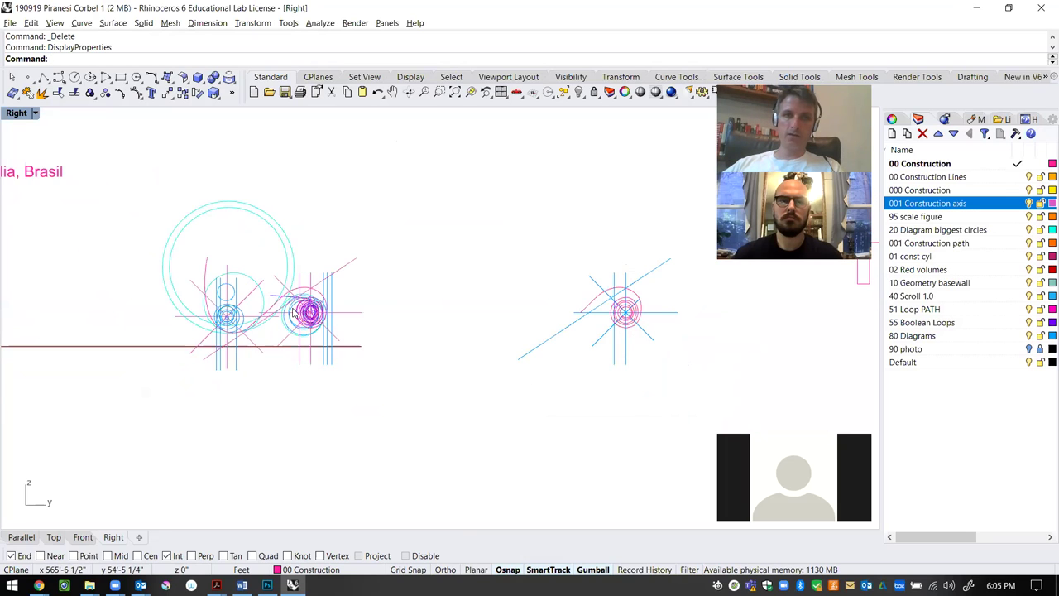
pyautogui.scroll(3, 294, 313)
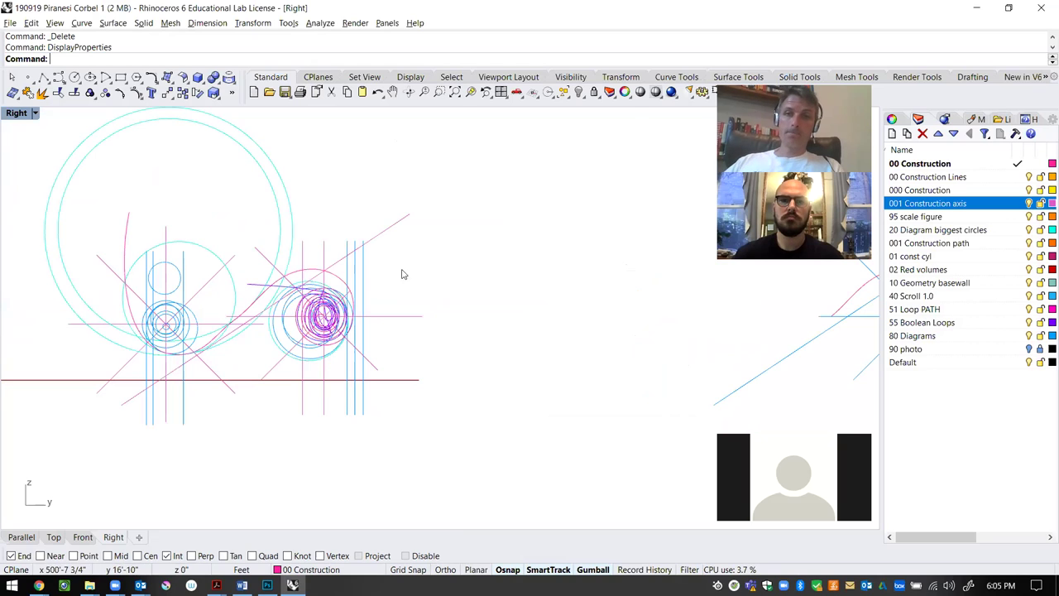
pyautogui.scroll(-6, 418, 247)
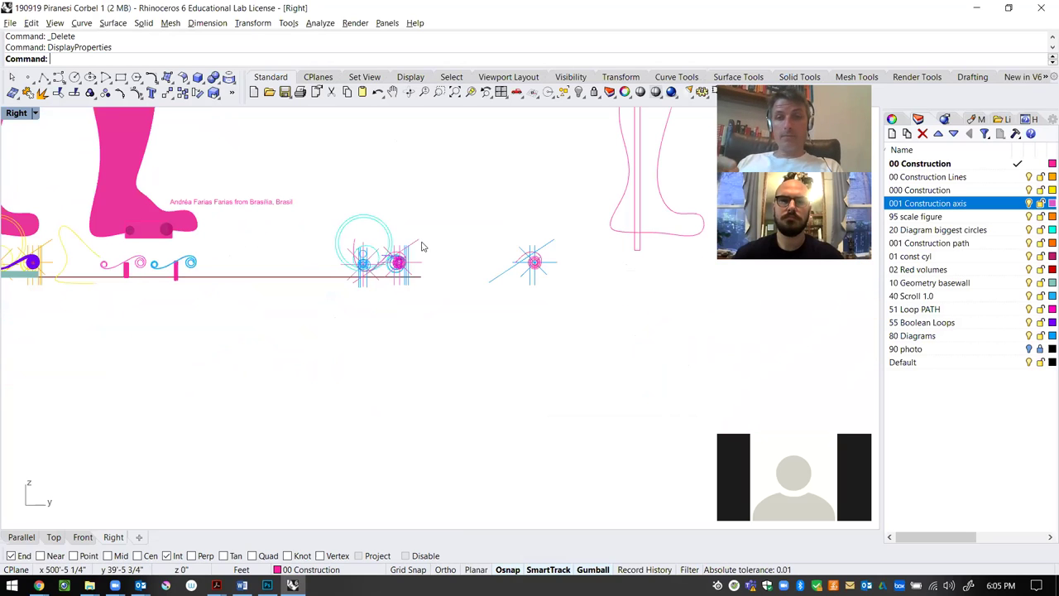
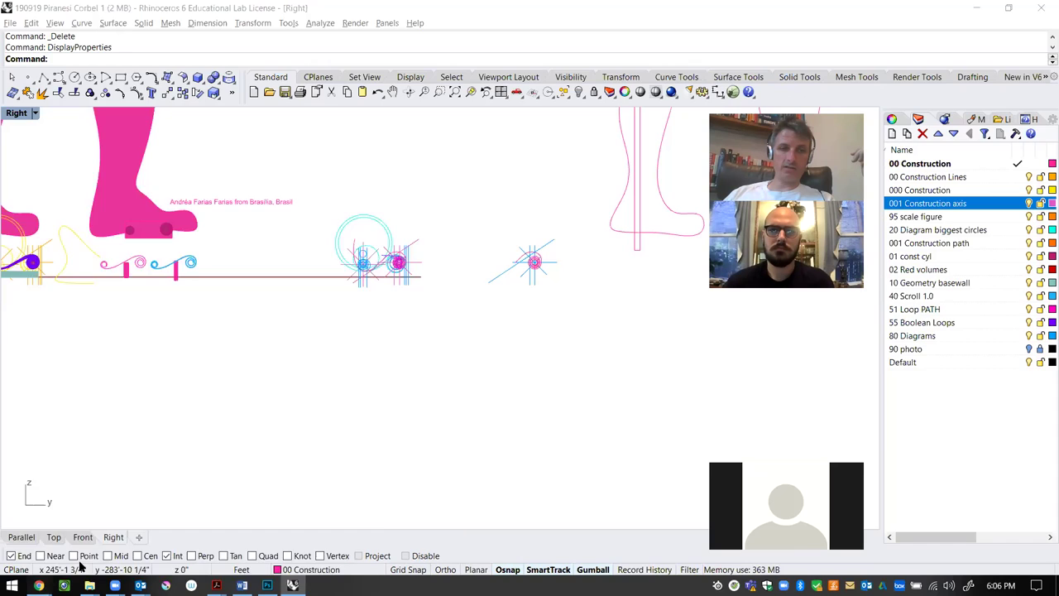
# Switch to Chrome and run a Google image search for "spaghetti plot" in a new tab
pyautogui.moveTo(38, 585)
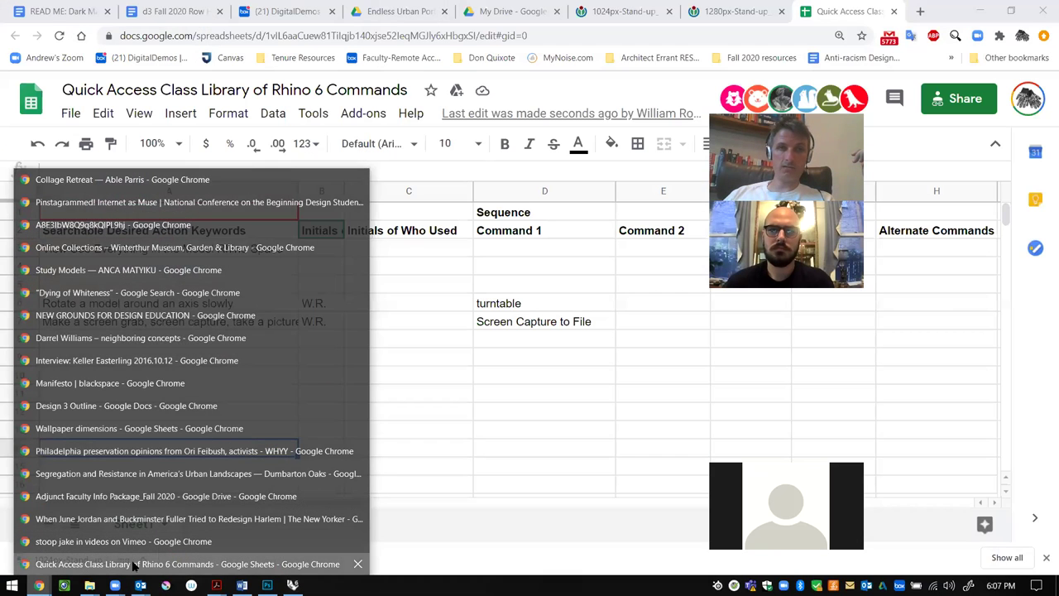
pyautogui.click(105, 564)
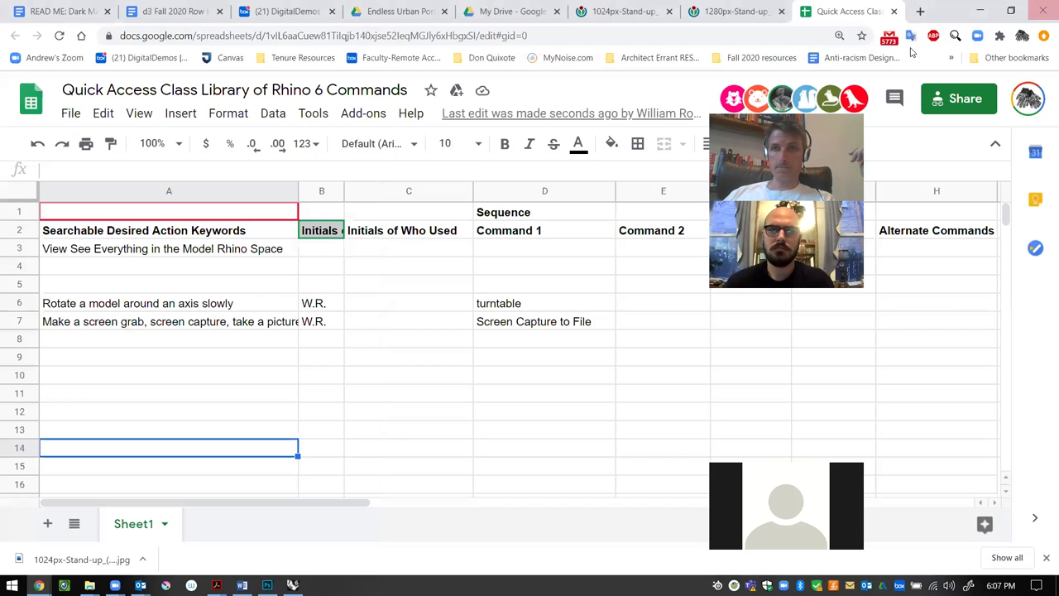
pyautogui.click(921, 12)
pyautogui.write('sp')
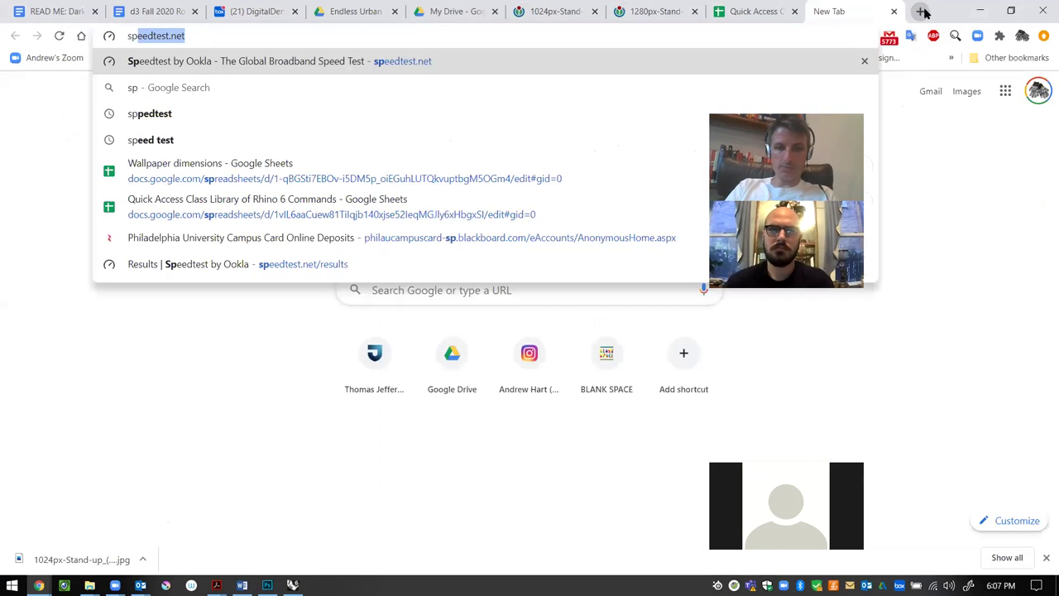
pyautogui.write('aghetti plot')
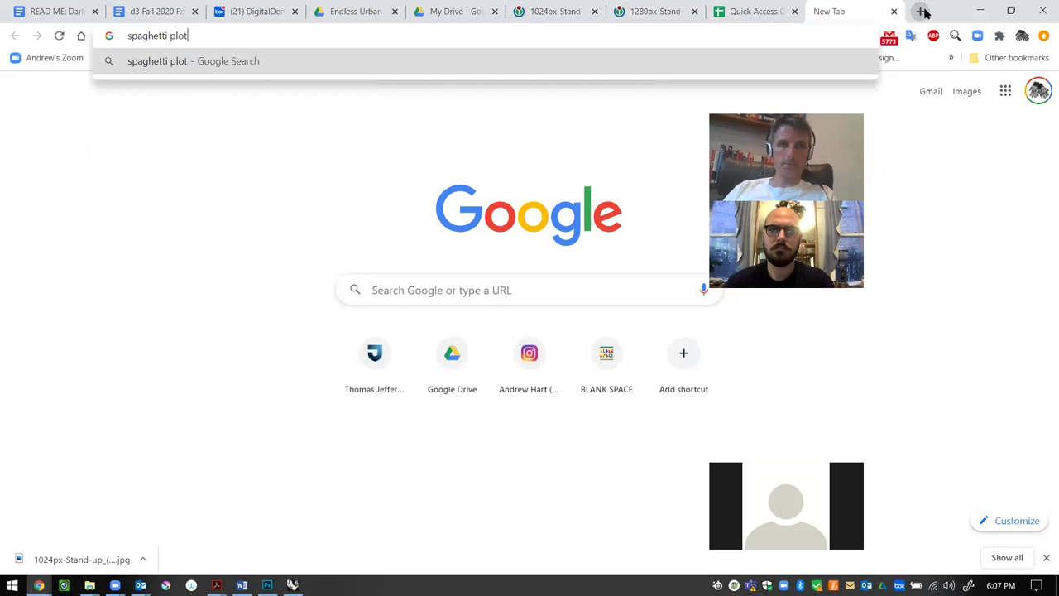
pyautogui.press('Return')
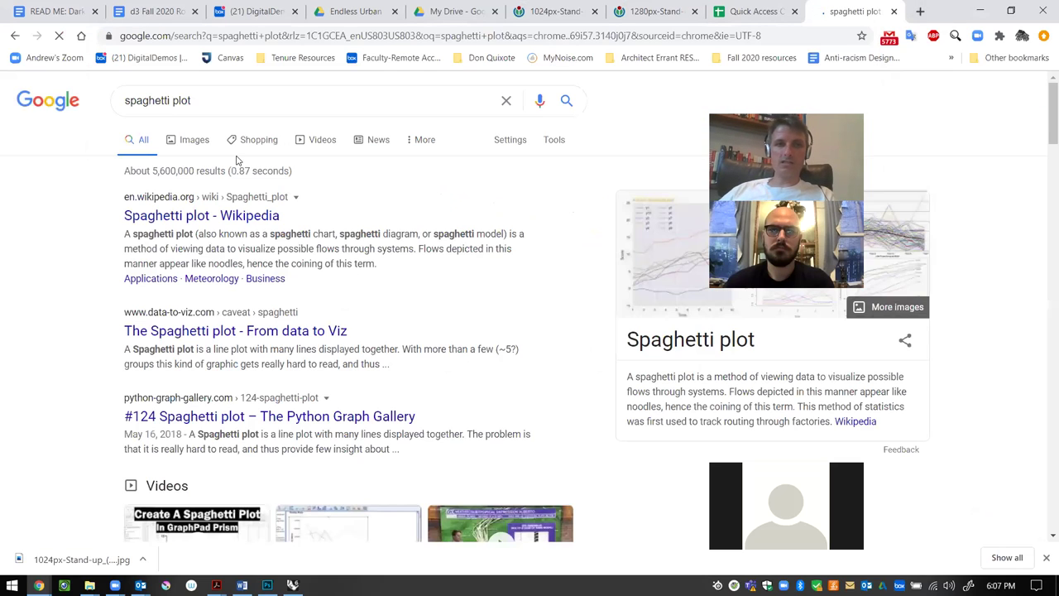
pyautogui.click(196, 139)
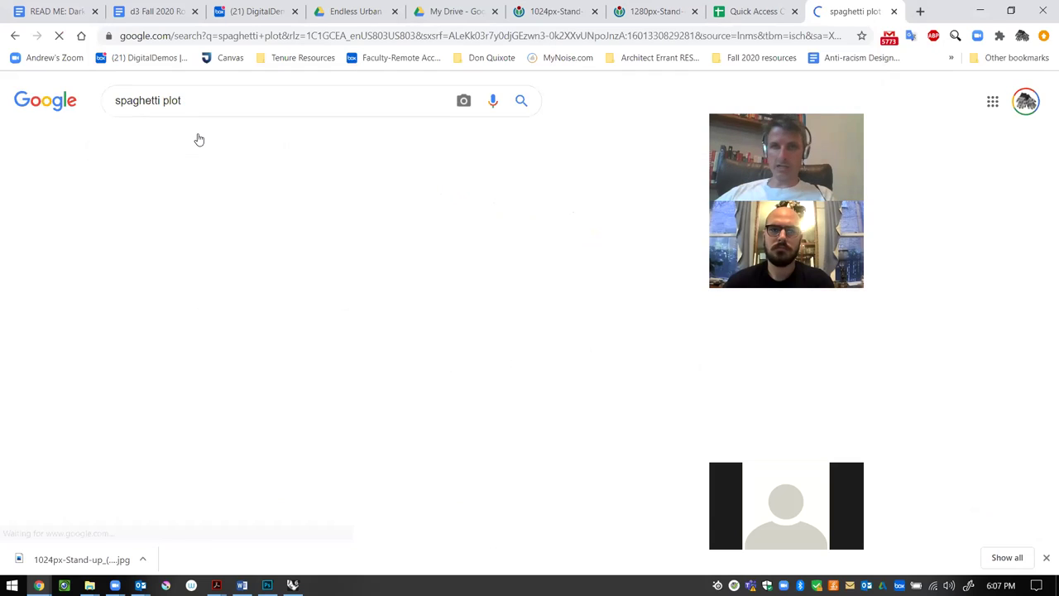
# Refine the image search to "spaghetti plot hurricane" and preview the ClickOrlando, Weather Channel and First Coast News images
pyautogui.click(196, 99)
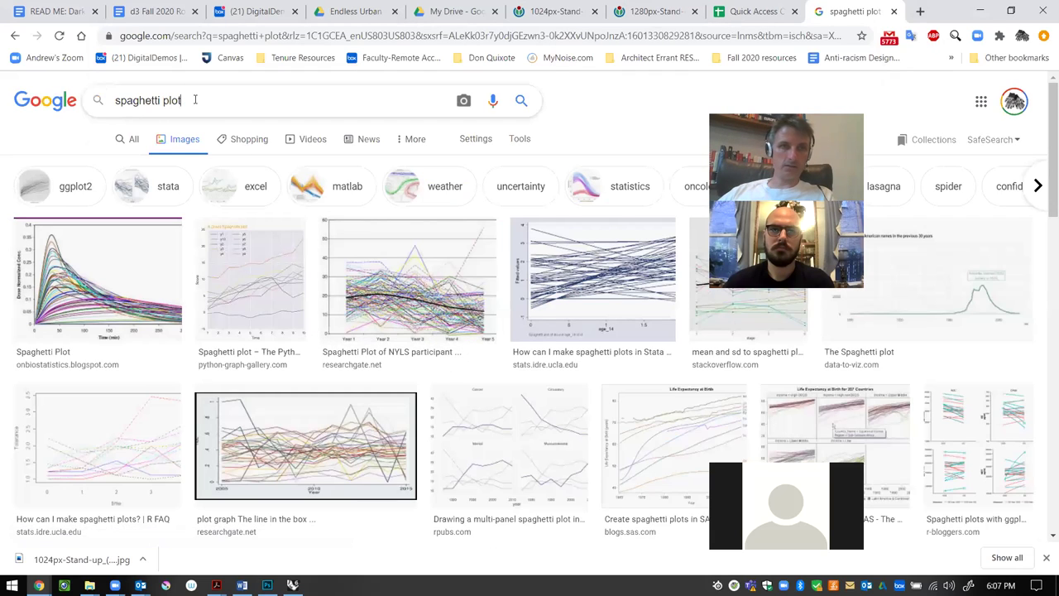
pyautogui.write('hurricane')
pyautogui.press('Return')
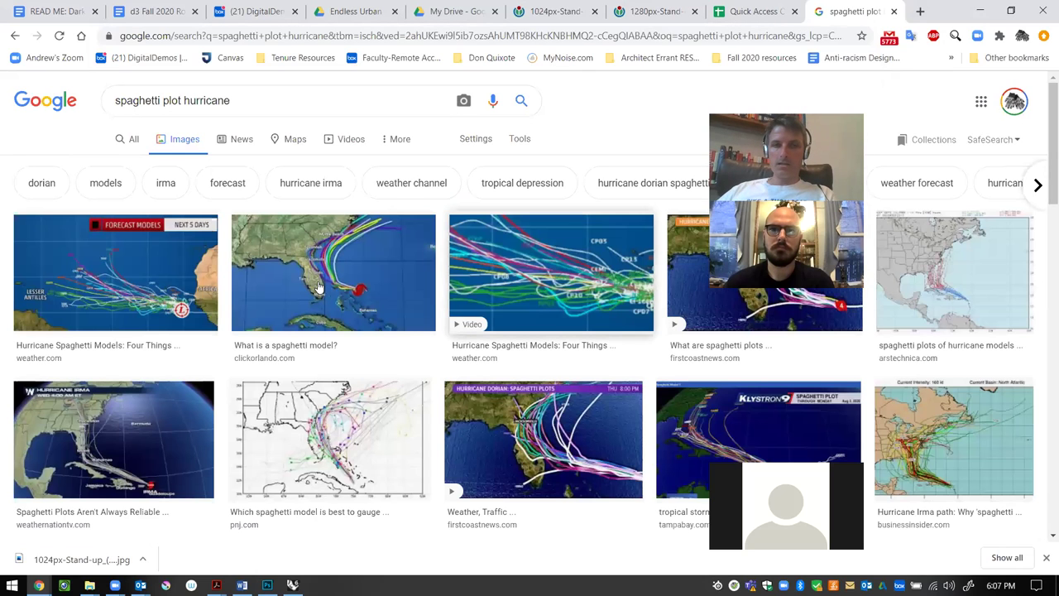
pyautogui.click(319, 298)
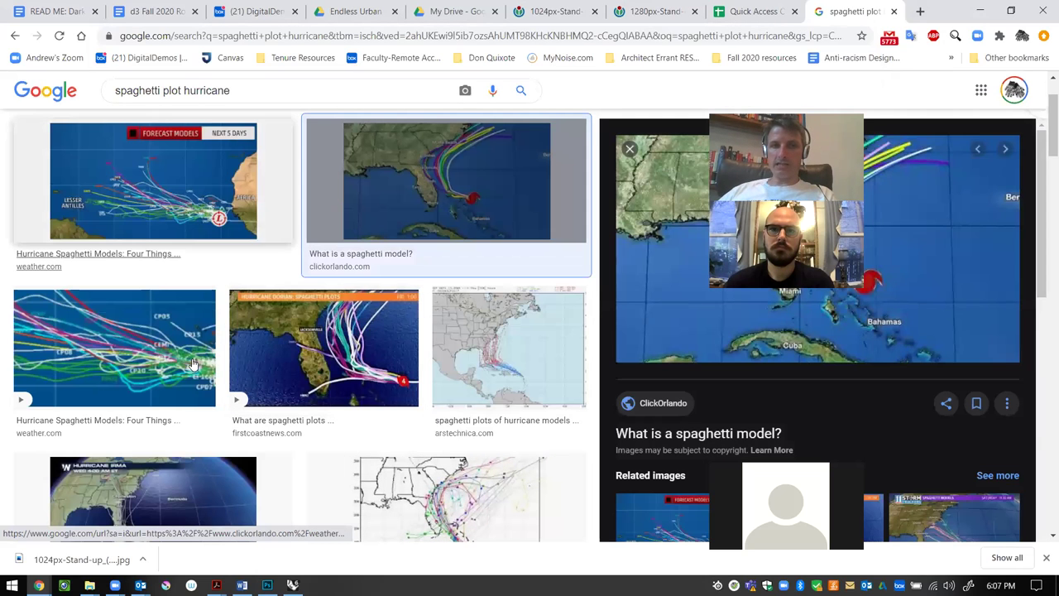
pyautogui.click(162, 368)
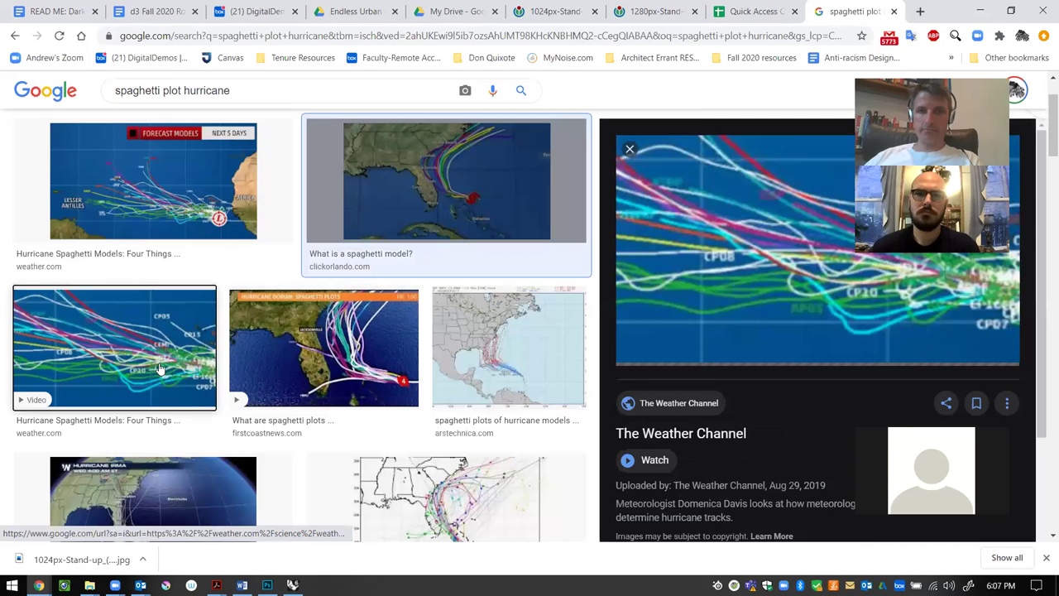
pyautogui.click(323, 347)
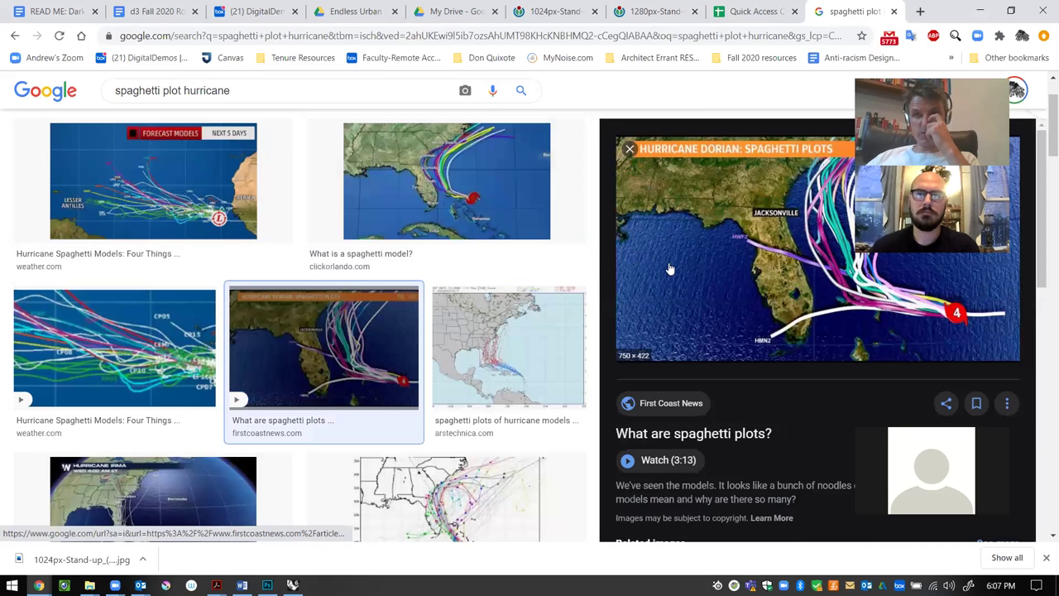
# Look further through the hurricane plots and preview the pnj.com track map and the hurricane forecasters' predictions picture
pyautogui.scroll(-3, 636, 267)
pyautogui.scroll(-2, 530, 298)
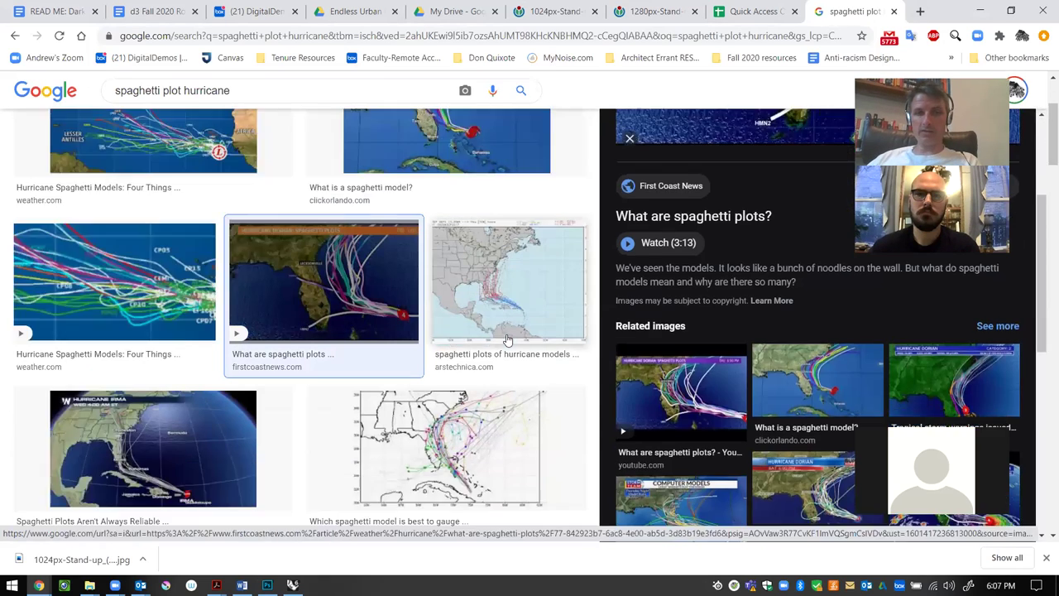
pyautogui.click(499, 406)
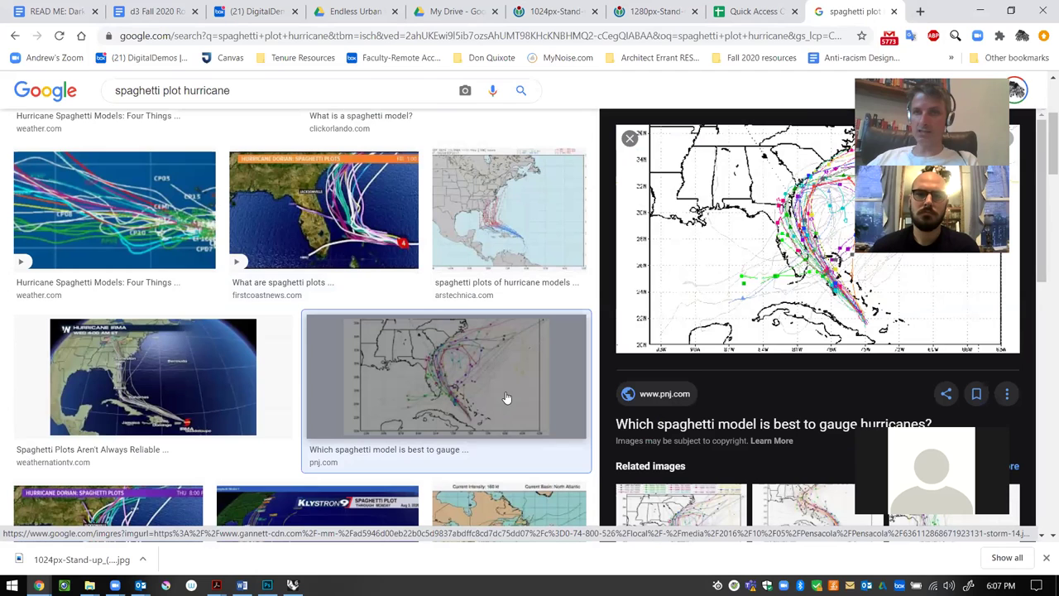
pyautogui.scroll(-3, 504, 395)
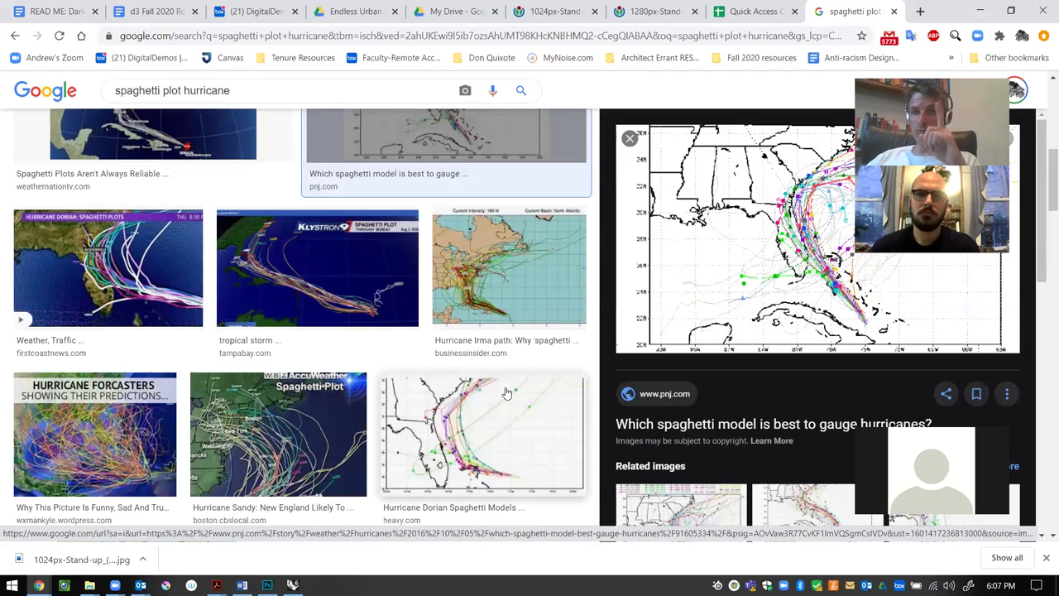
pyautogui.click(108, 444)
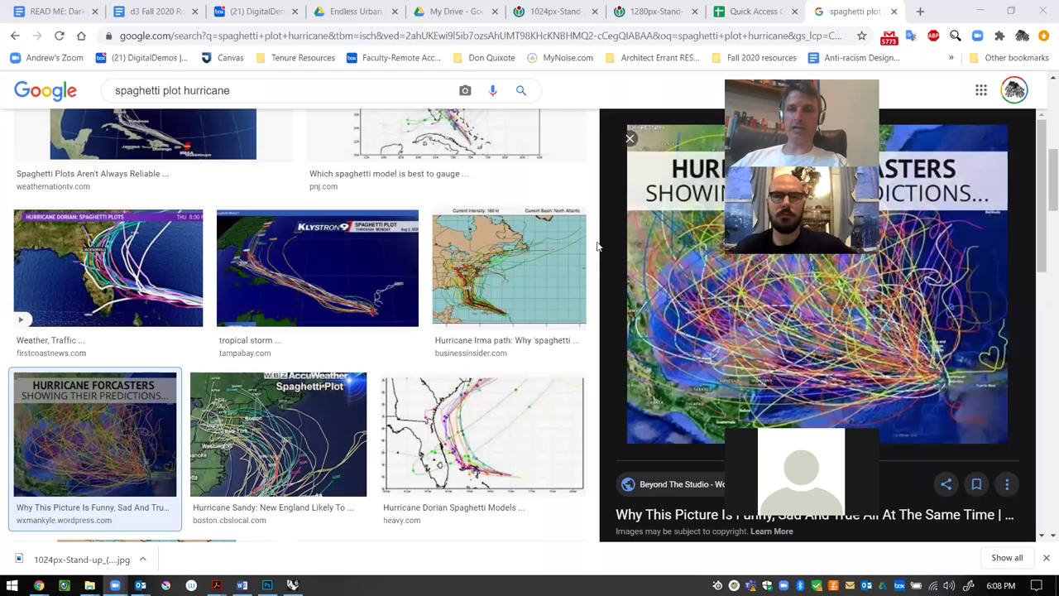
# Switch back to Rhinoceros, restore the four-viewport layout and bring the pink scroll curve into close view in the Parallel viewport
pyautogui.hotkey('alt', 'Tab')
pyautogui.scroll(-5, 634, 366)
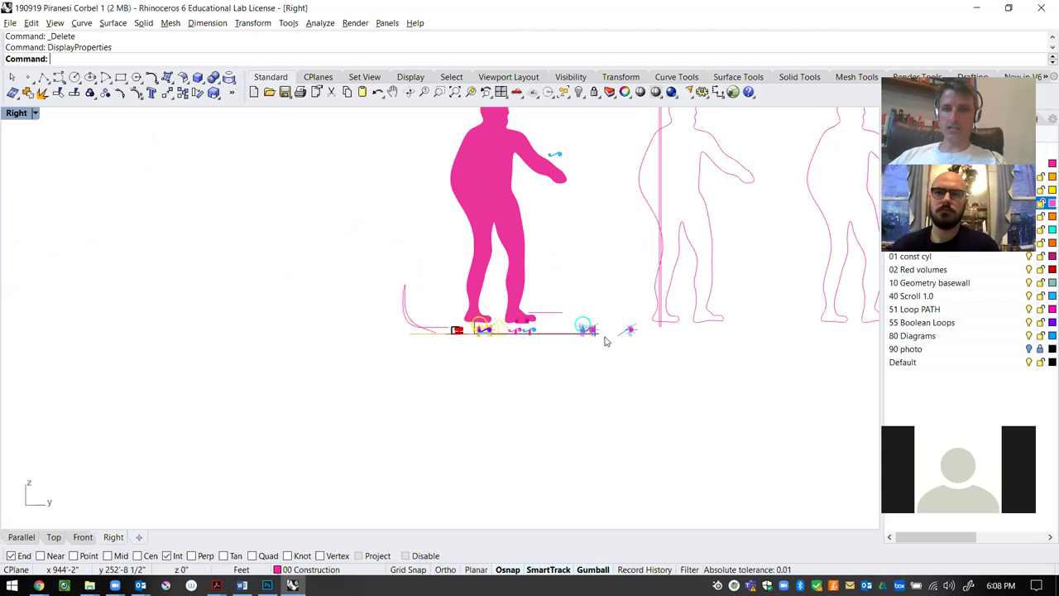
pyautogui.scroll(5, 584, 326)
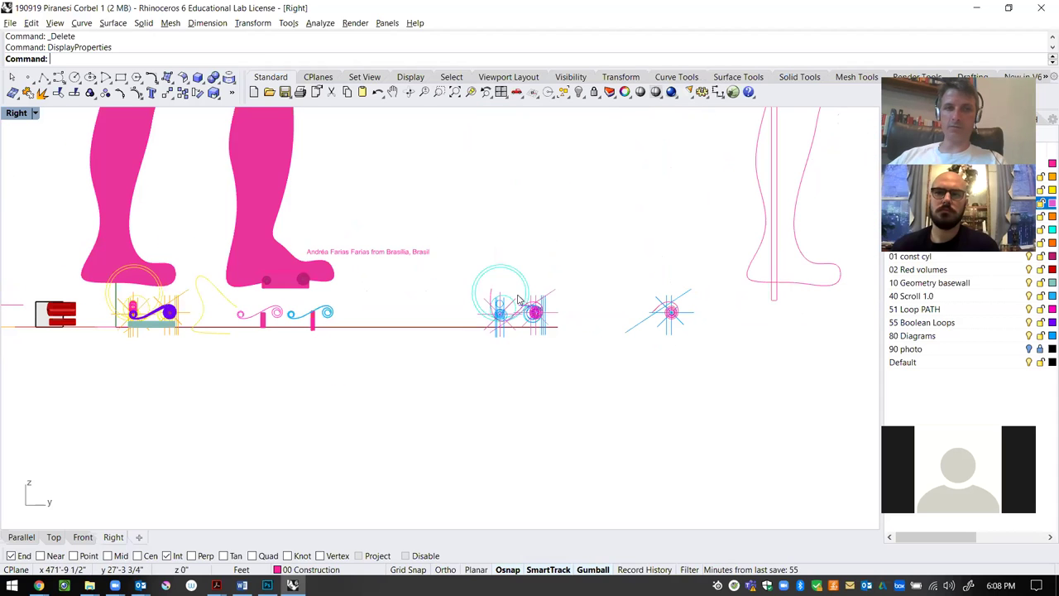
pyautogui.moveTo(375, 311); pyautogui.dragTo(404, 336, button='right')
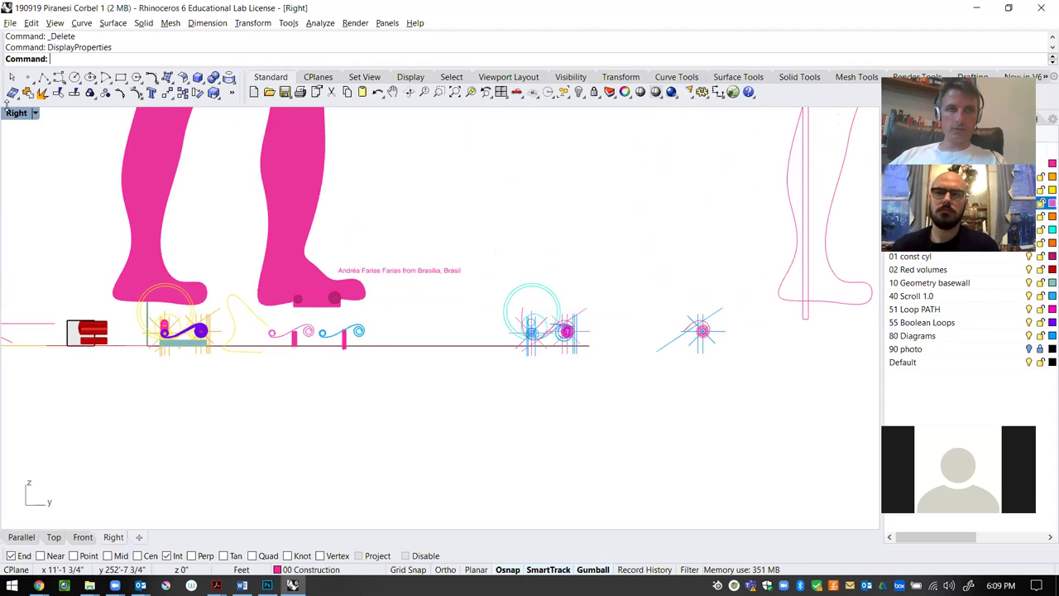
pyautogui.doubleClick(17, 114)
pyautogui.moveTo(451, 214); pyautogui.dragTo(592, 179, button='right')
pyautogui.moveTo(541, 229); pyautogui.dragTo(561, 208, button='right')
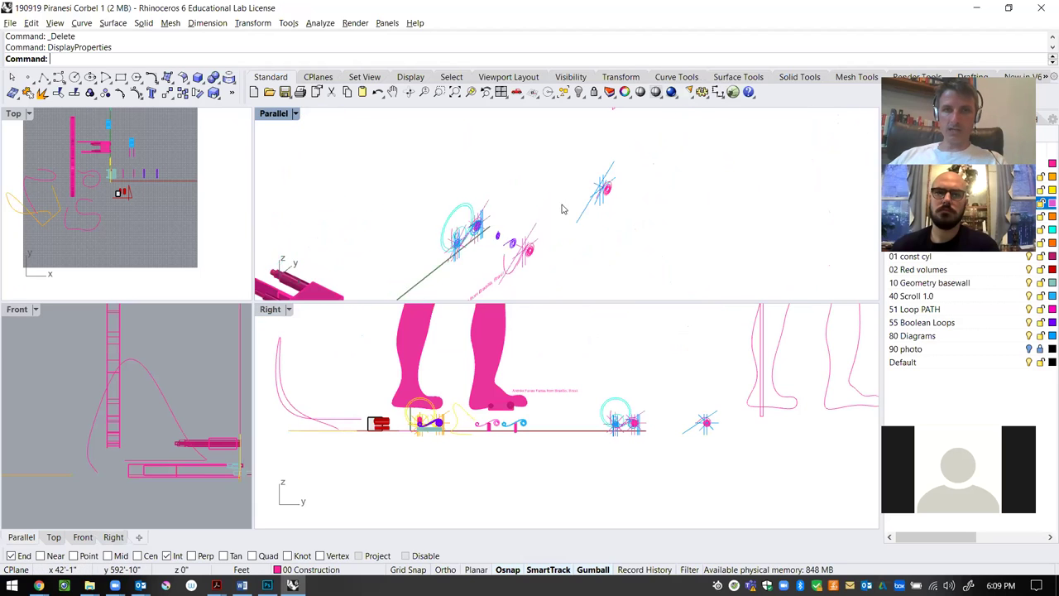
pyautogui.moveTo(536, 247); pyautogui.dragTo(477, 267, button='right')
pyautogui.moveTo(511, 235); pyautogui.dragTo(551, 217, button='right')
pyautogui.write('C')
pyautogui.press('Return')
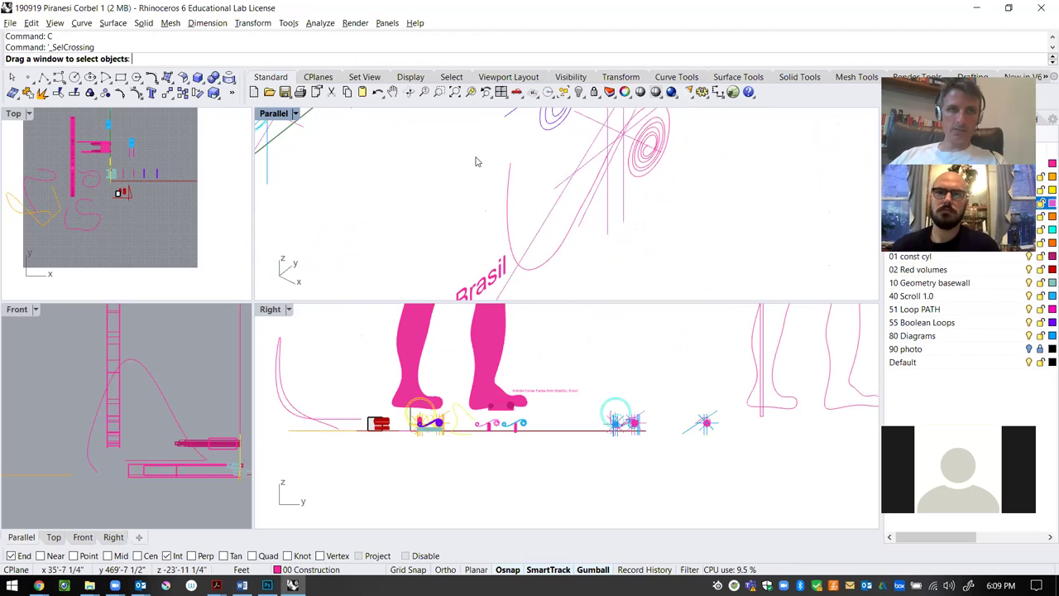
pyautogui.press('Escape')
# Draw a small center-radius circle at the free upper end of the pink scroll curve in the Parallel viewport
pyautogui.click(80, 82)
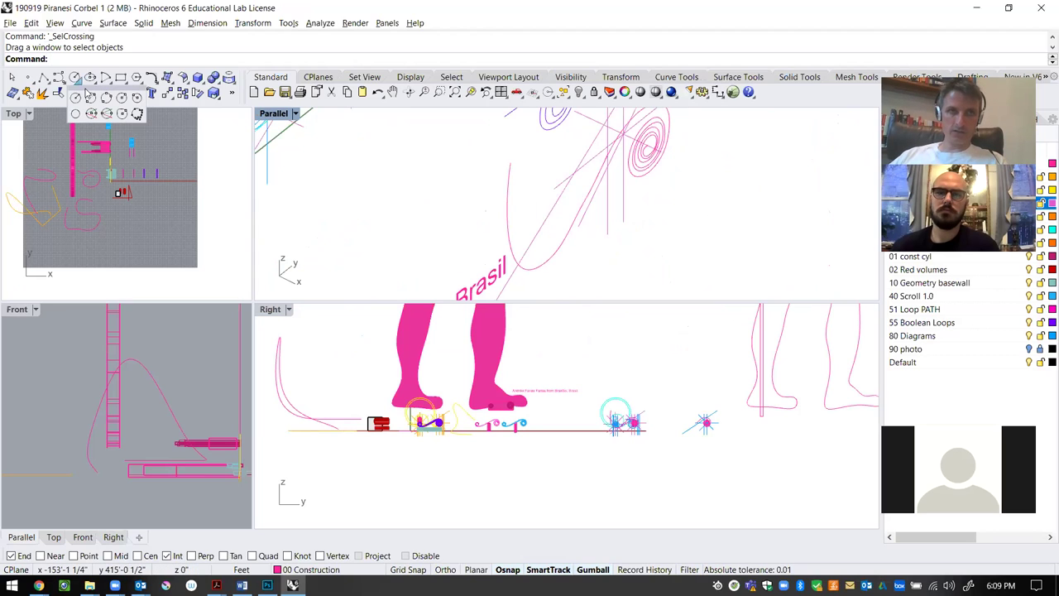
pyautogui.click(91, 98)
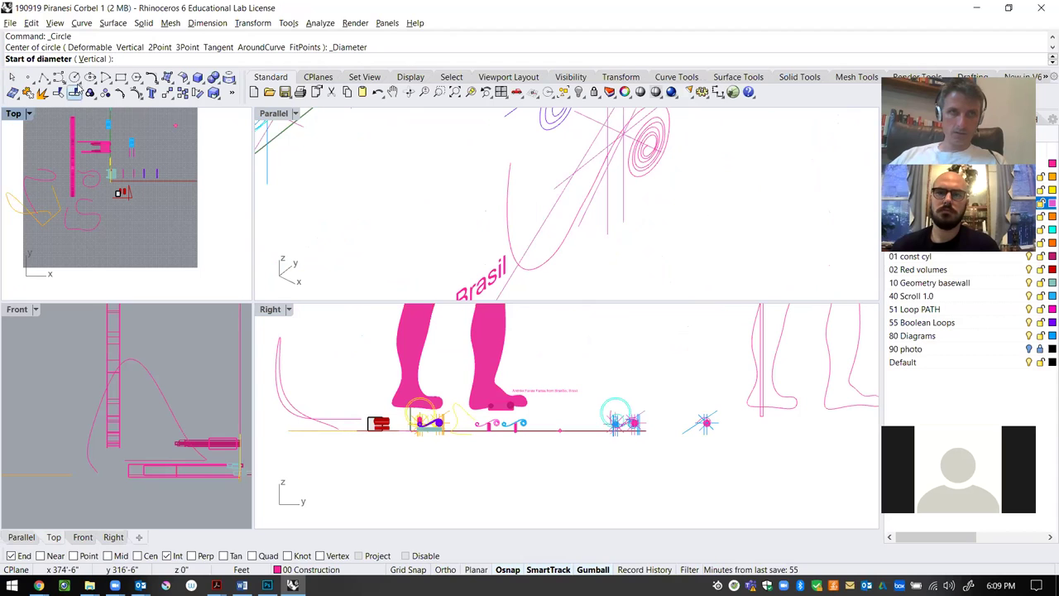
pyautogui.click(79, 84)
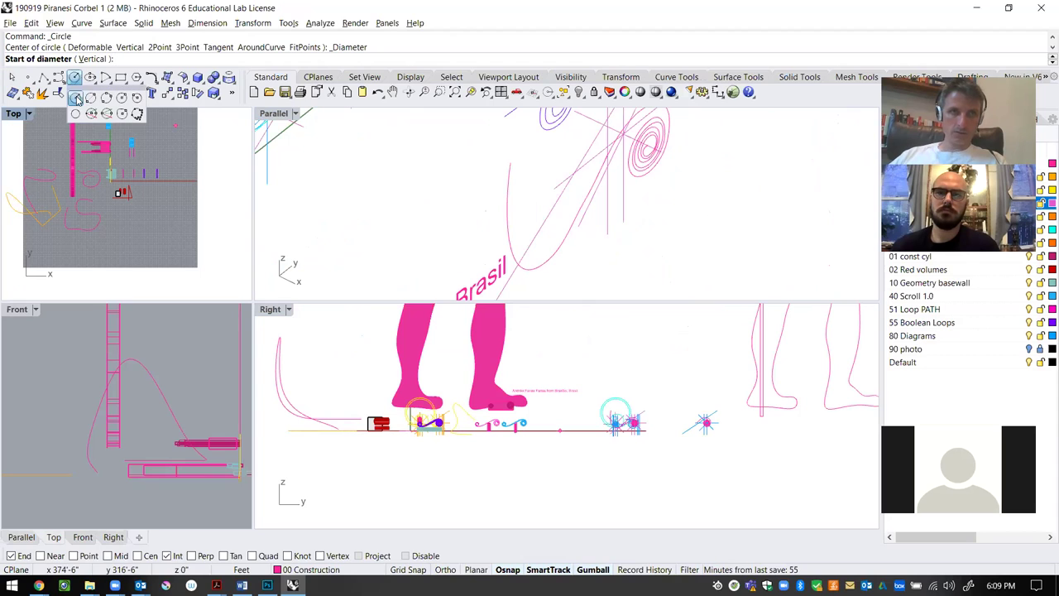
pyautogui.click(511, 163)
pyautogui.click(519, 168)
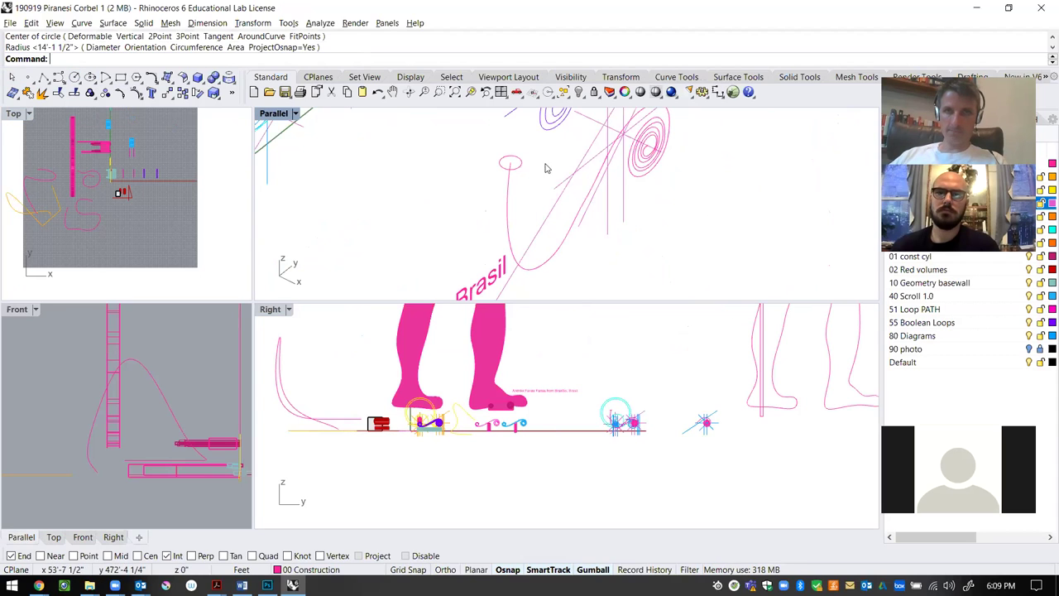
# Try a straight solid extrusion of the small circle at the pink scroll curve's upper end using ExtrudeCrv
pyautogui.scroll(-3, 555, 164)
pyautogui.scroll(2, 513, 166)
pyautogui.scroll(-1, 414, 180)
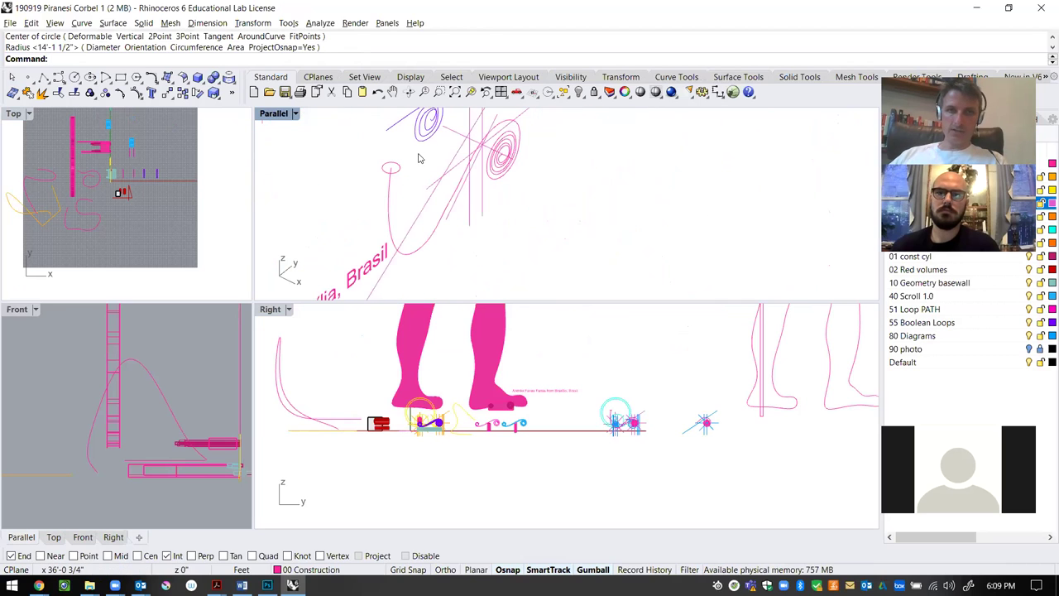
pyautogui.write('Ext')
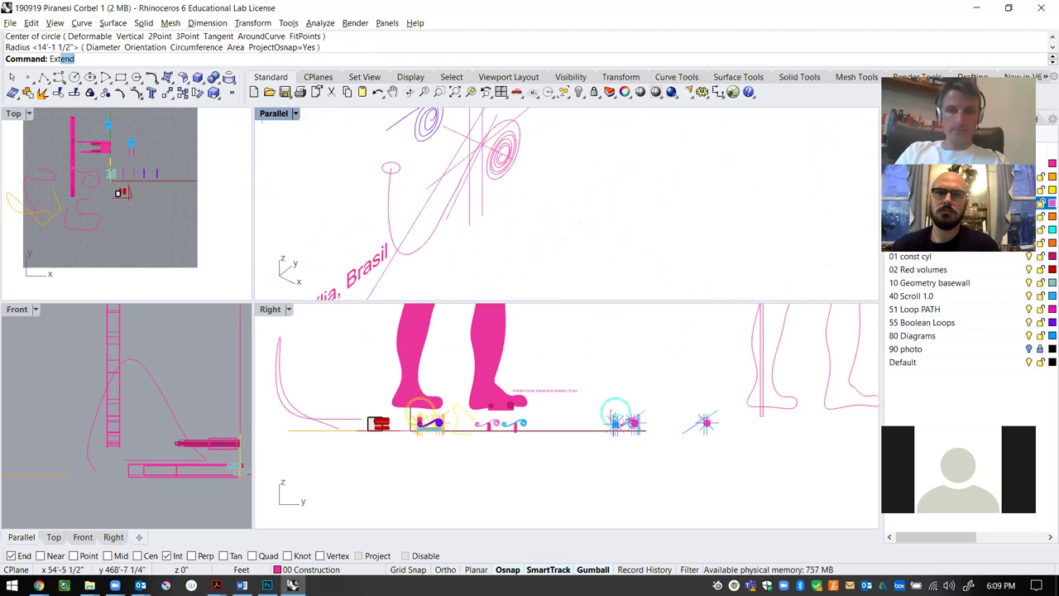
pyautogui.write('rudeCrv')
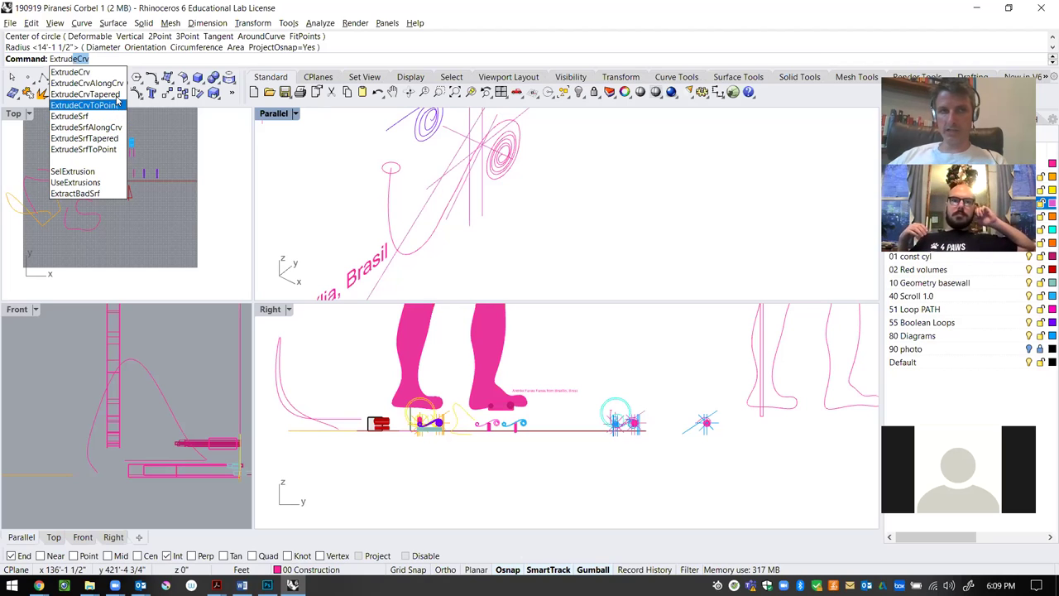
pyautogui.click(83, 72)
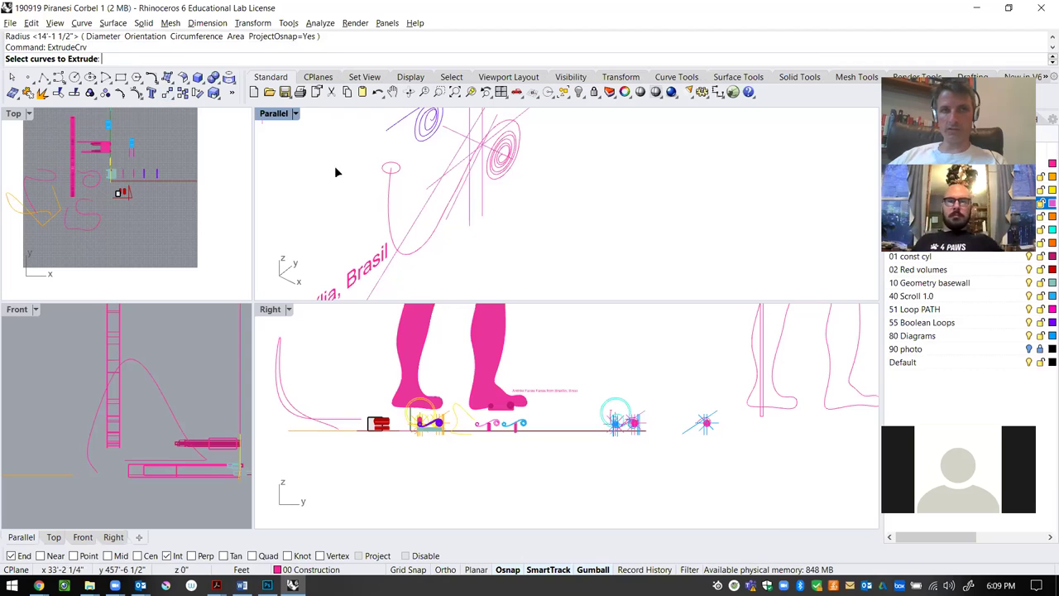
pyautogui.click(387, 173)
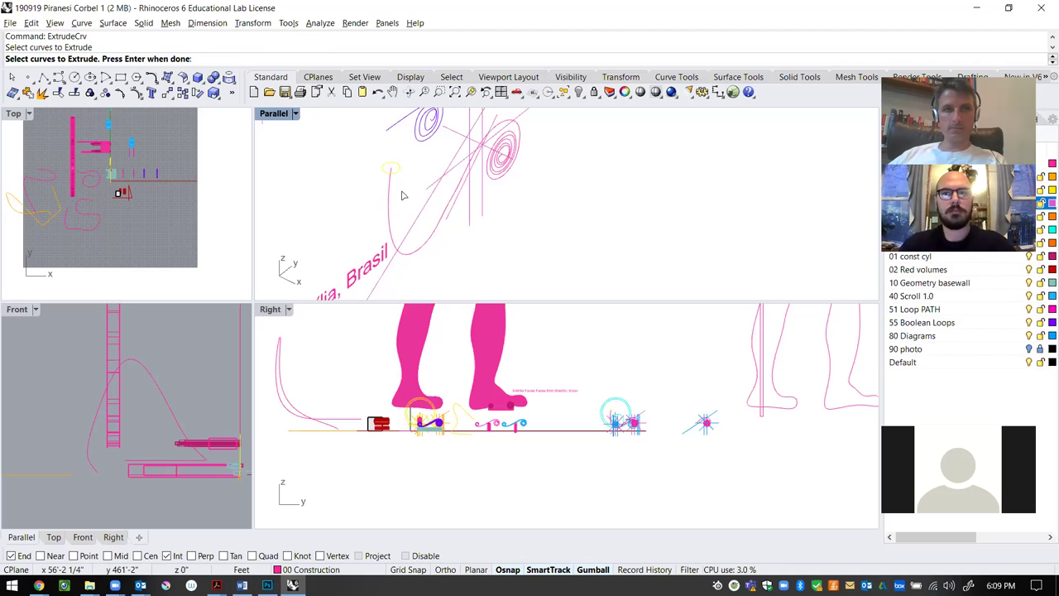
pyautogui.press('Return')
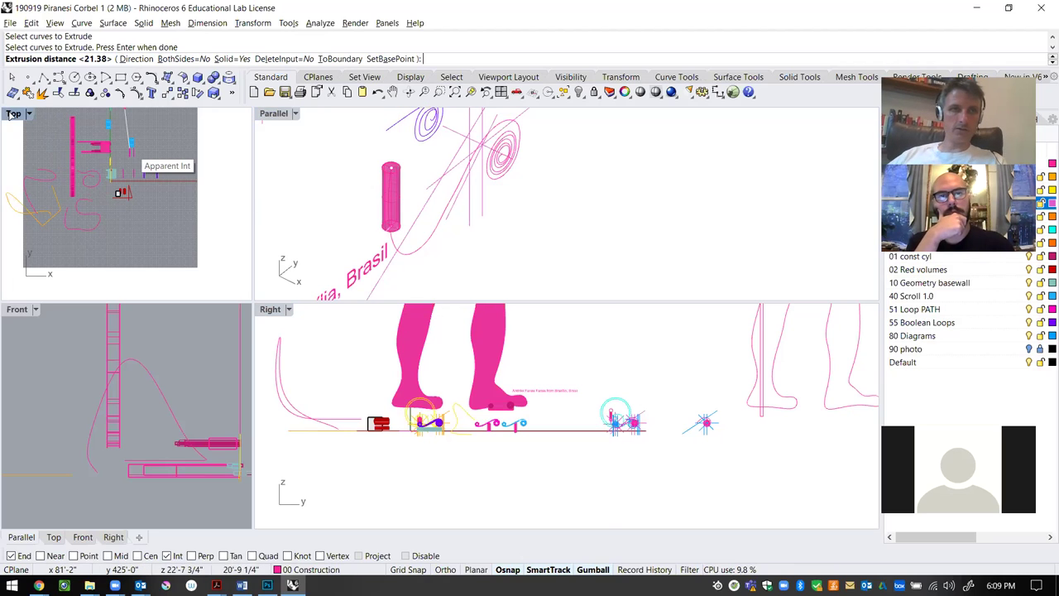
pyautogui.click(11, 78)
pyautogui.write('ext')
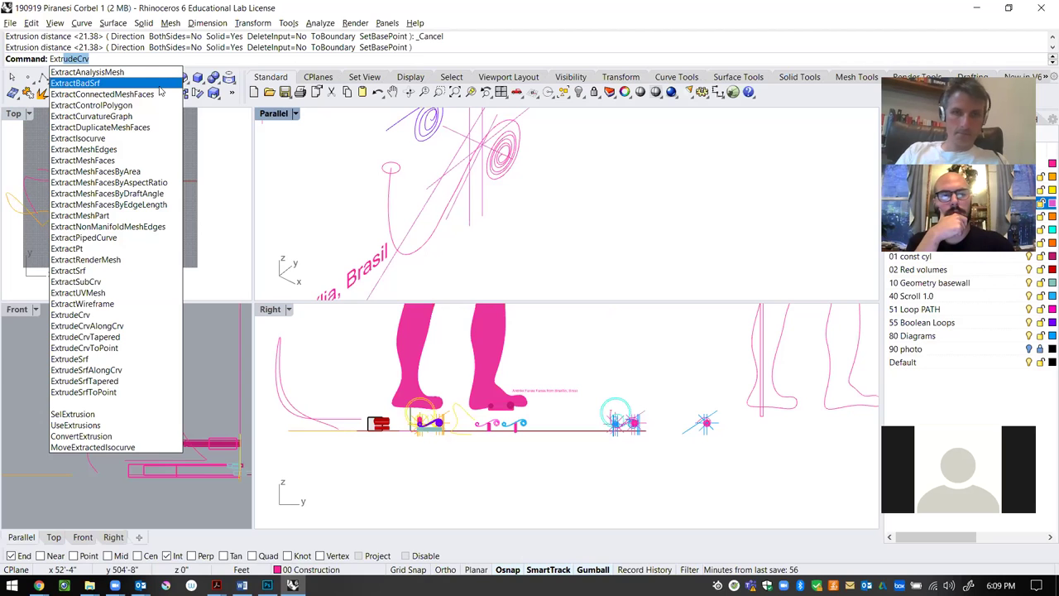
pyautogui.write('rude')
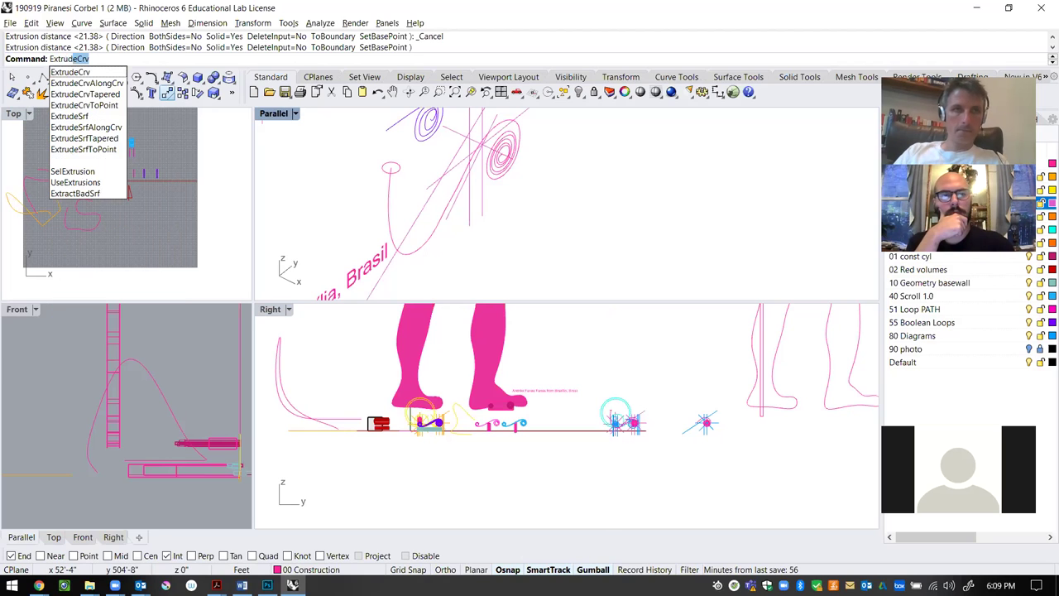
pyautogui.click(111, 85)
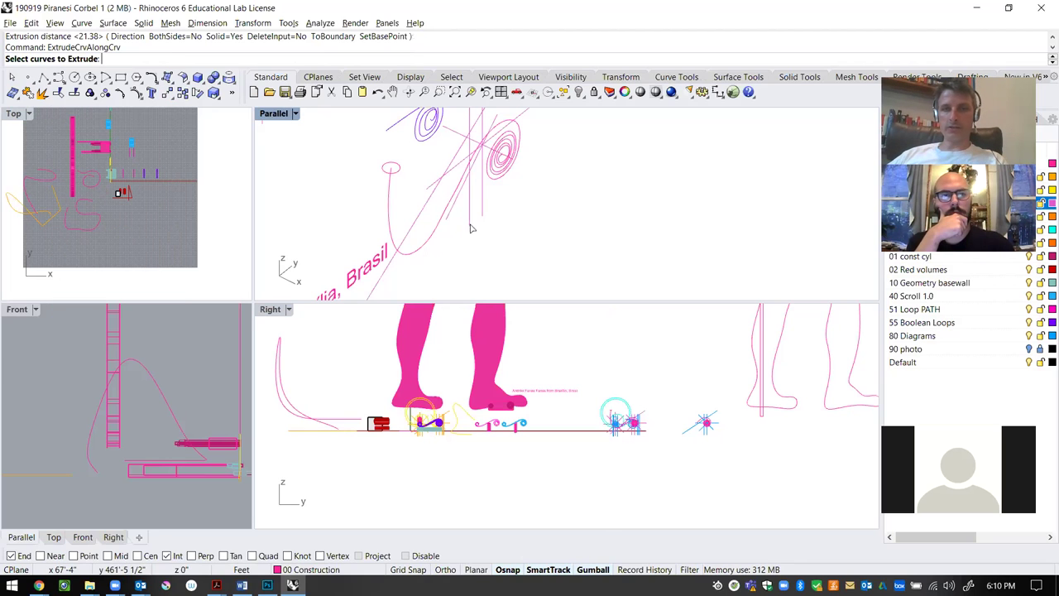
pyautogui.click(397, 171)
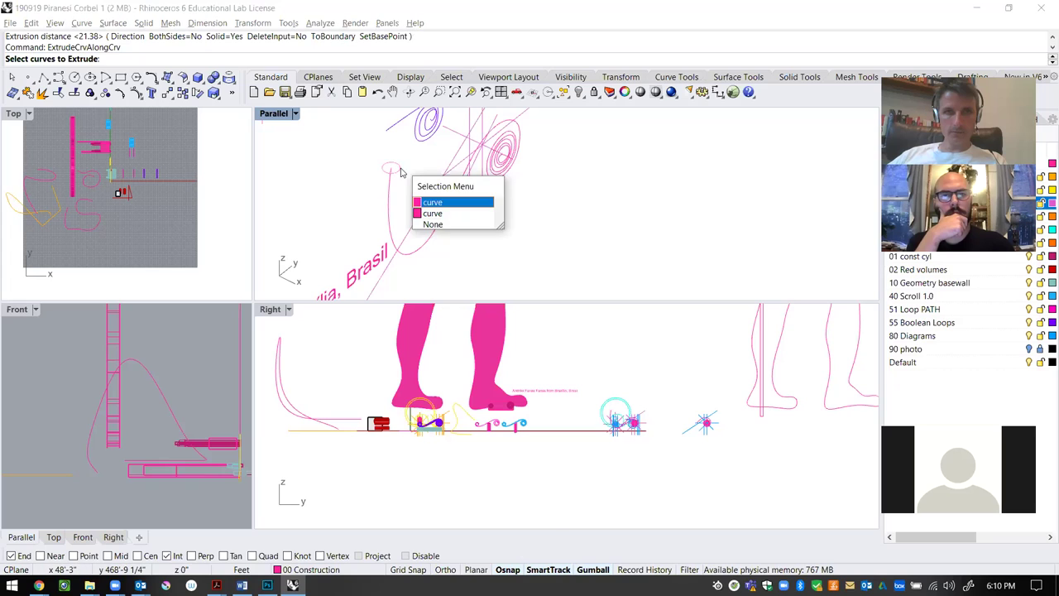
pyautogui.click(429, 203)
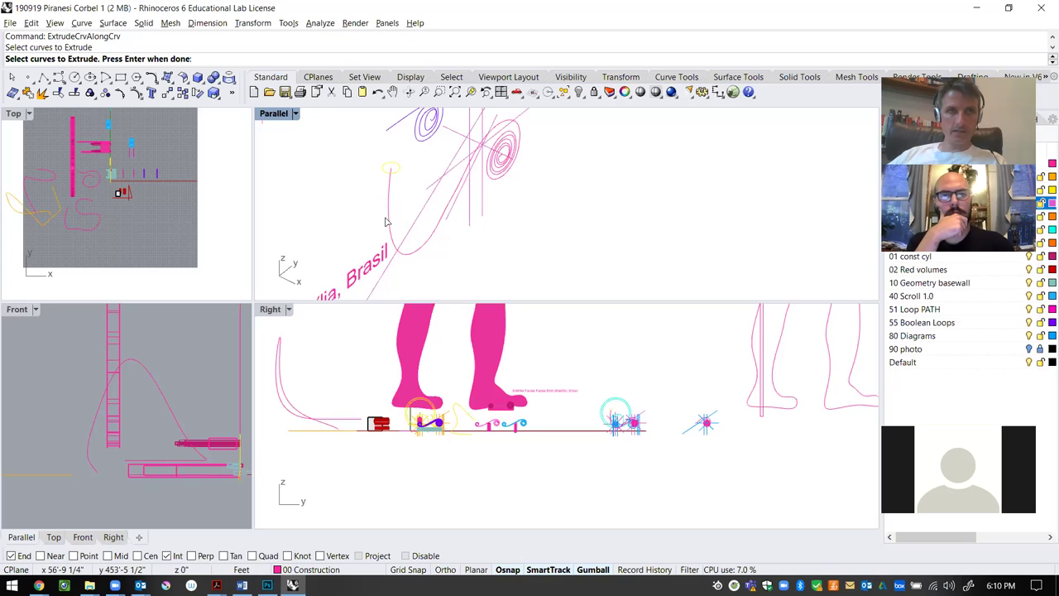
pyautogui.click(386, 216)
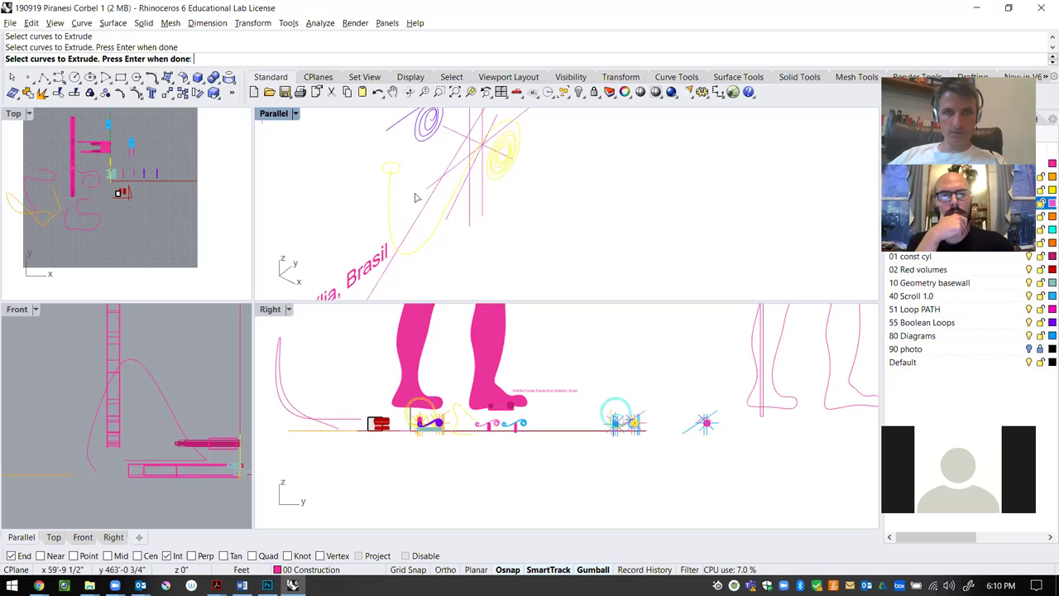
pyautogui.press('Return')
pyautogui.press('Escape')
# Try extruding the circle along the pink scroll curve with ExtrudeCrvAlongCrv, inspect the resulting tube and undo the extrusion
pyautogui.press('Return')
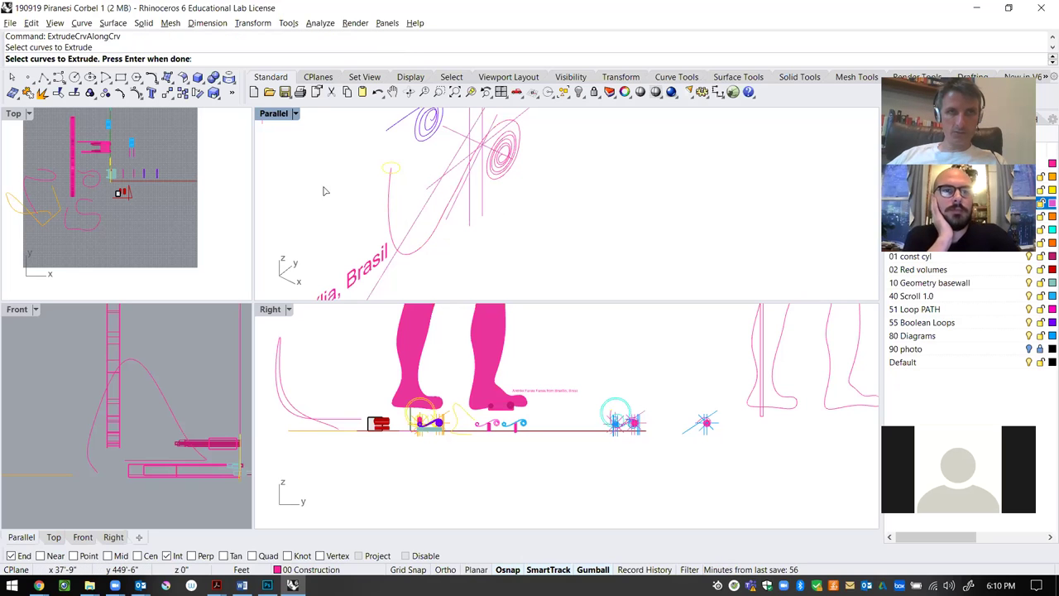
pyautogui.press('Return')
pyautogui.click(384, 196)
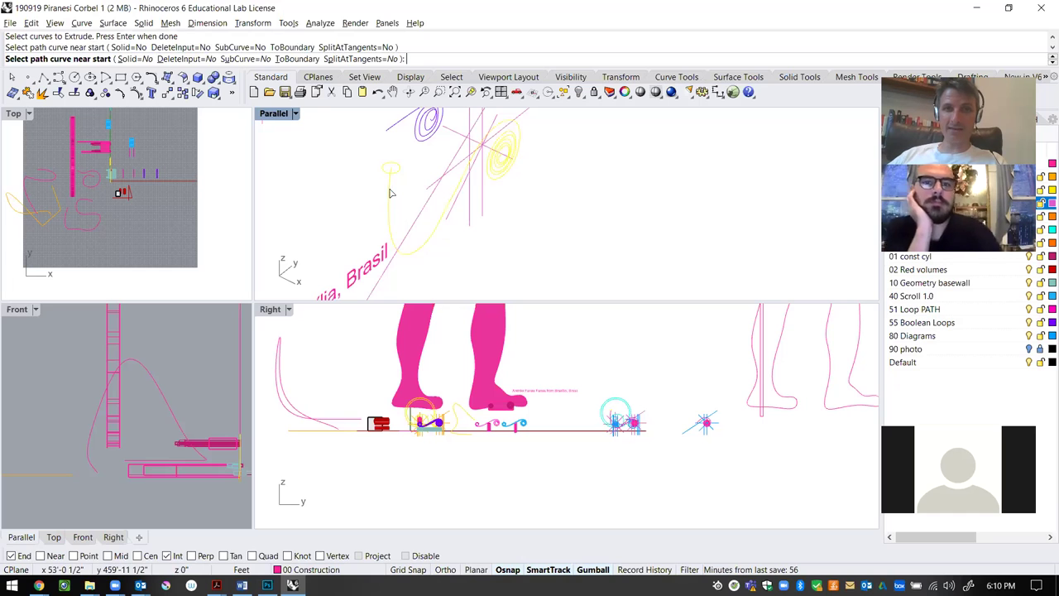
pyautogui.scroll(6, 546, 170)
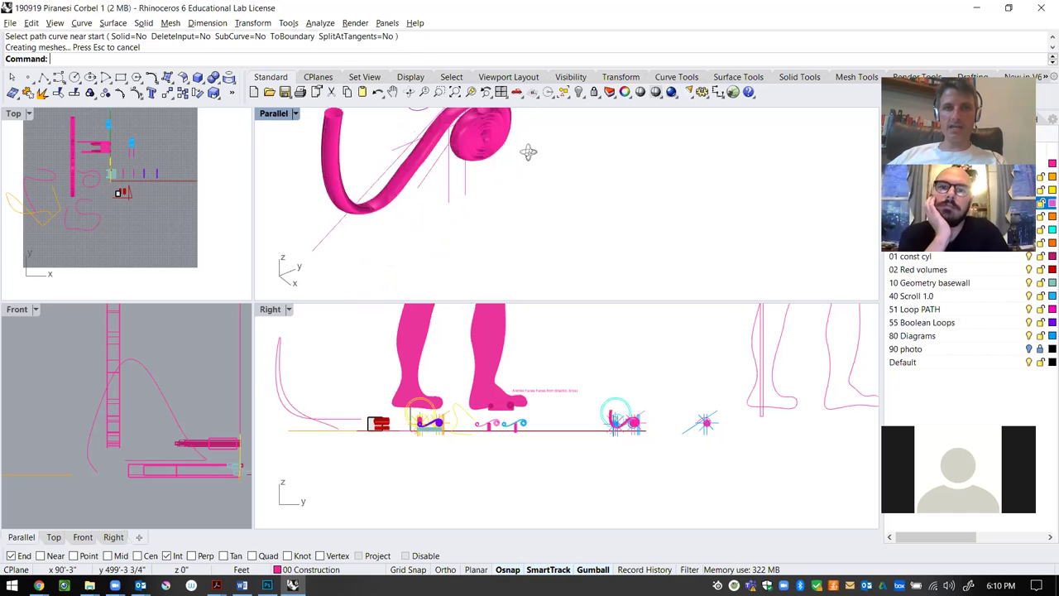
pyautogui.moveTo(428, 206); pyautogui.dragTo(570, 208, button='right')
pyautogui.hotkey('ctrl', 'z')
pyautogui.write('Extru')
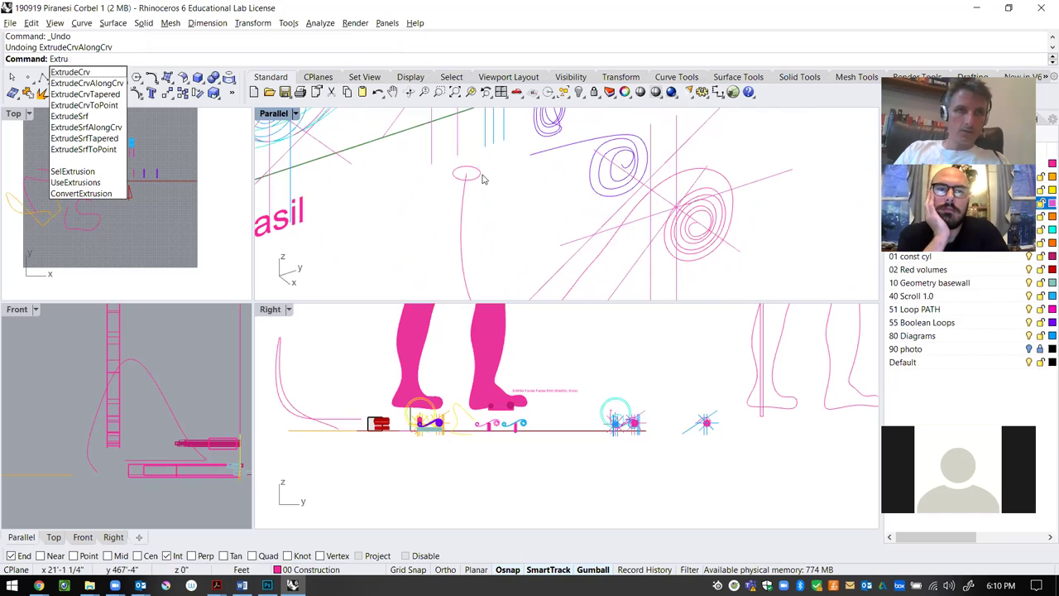
pyautogui.click(104, 84)
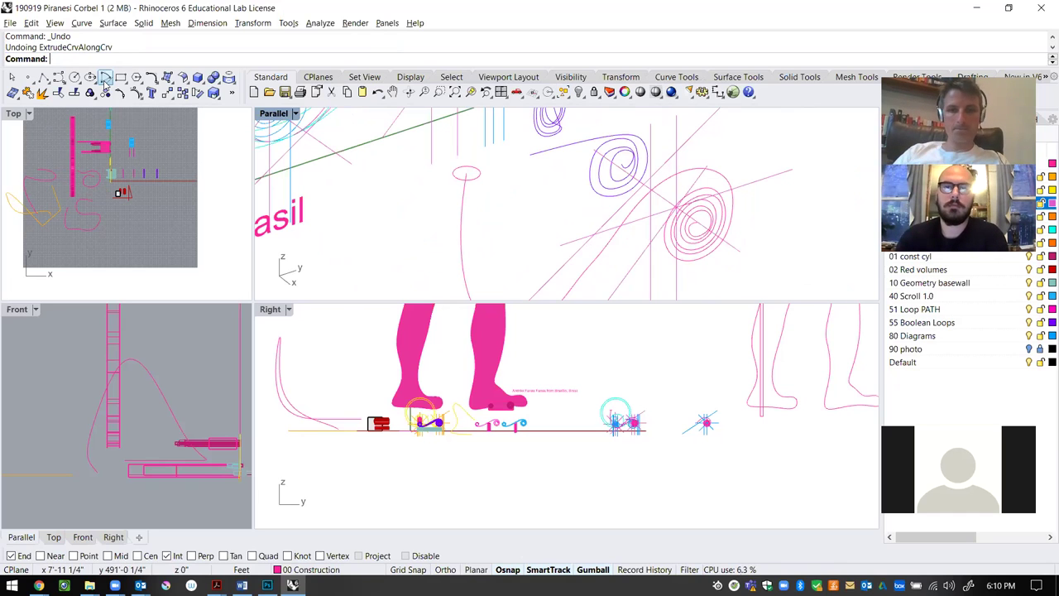
pyautogui.write('RailRevolve')
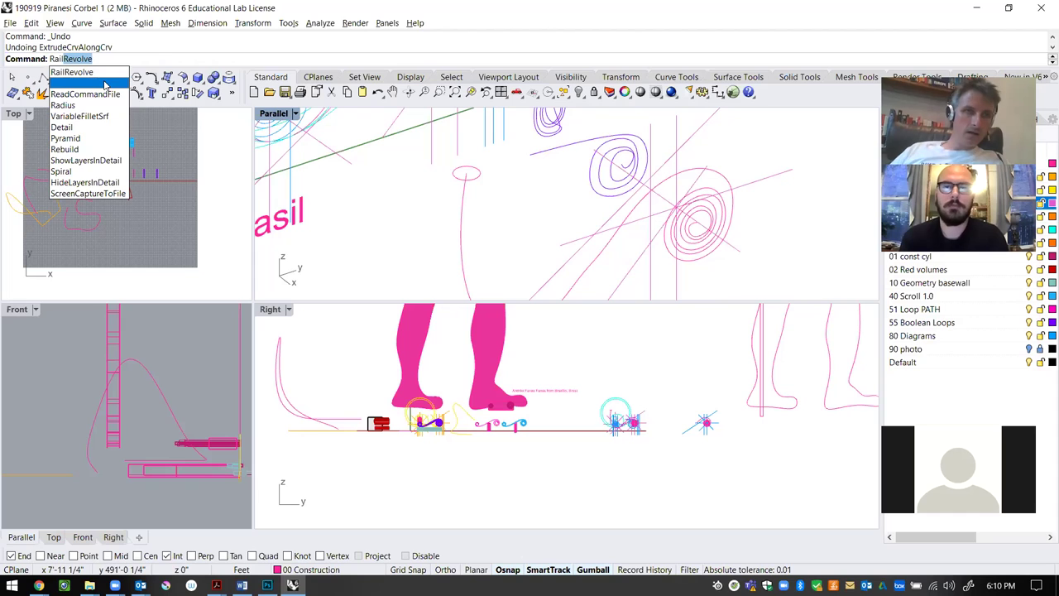
pyautogui.press('Escape')
pyautogui.write('ExtrudeCrv')
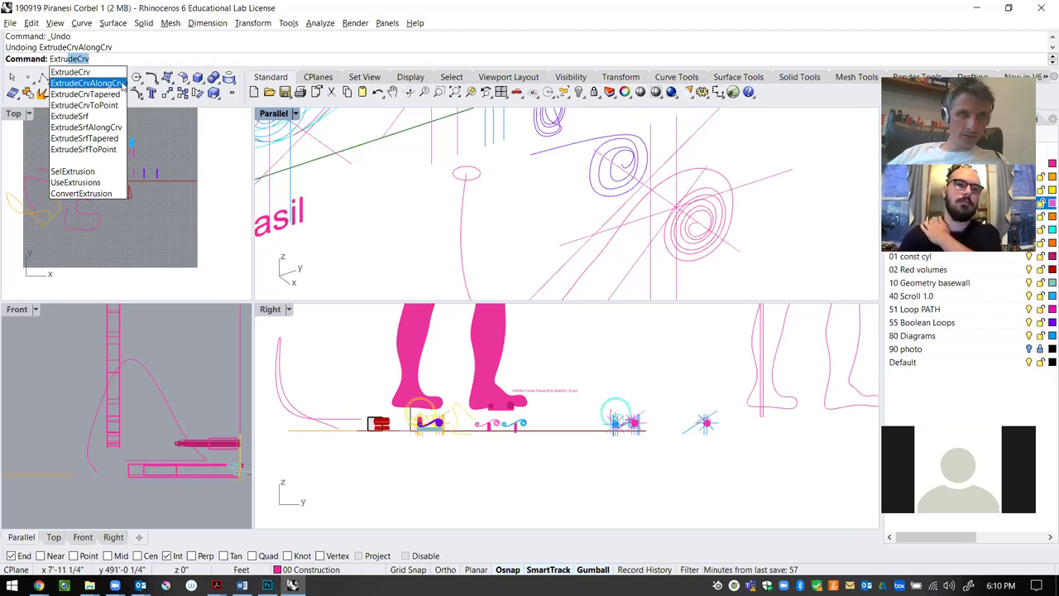
pyautogui.press('Escape')
# Move the circle off-centre so that its edge meets the upper end of the pink scroll curve
pyautogui.click(462, 174)
pyautogui.write('M')
pyautogui.press('Return')
pyautogui.click(461, 174)
pyautogui.click(480, 181)
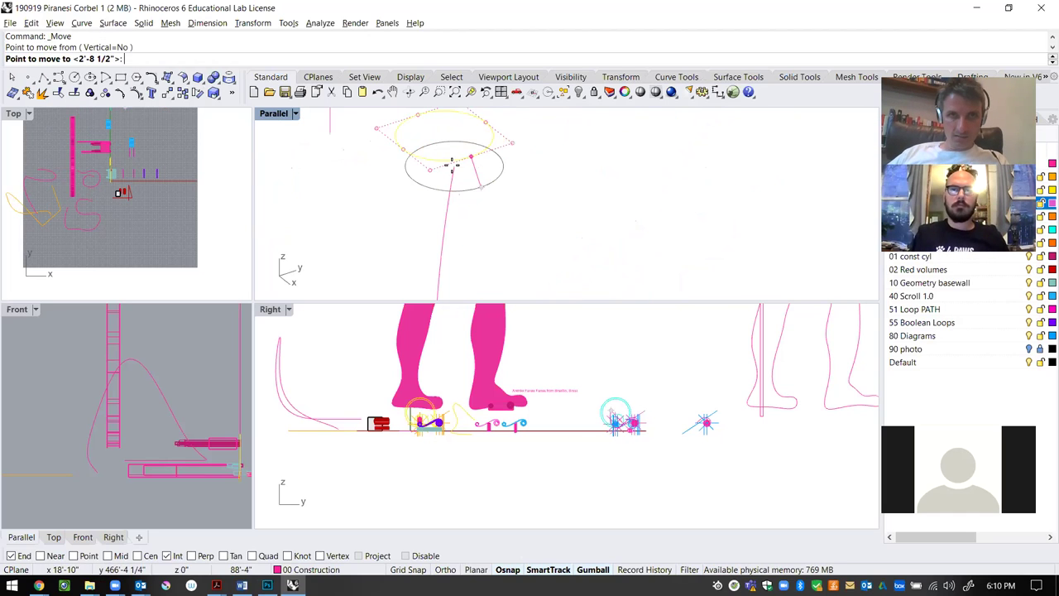
pyautogui.press('Escape')
# Try to extrude the moved circle along a curve using the ToBoundary option of ExtrudeCrvAlongCrv
pyautogui.write('ExtrudeCrv')
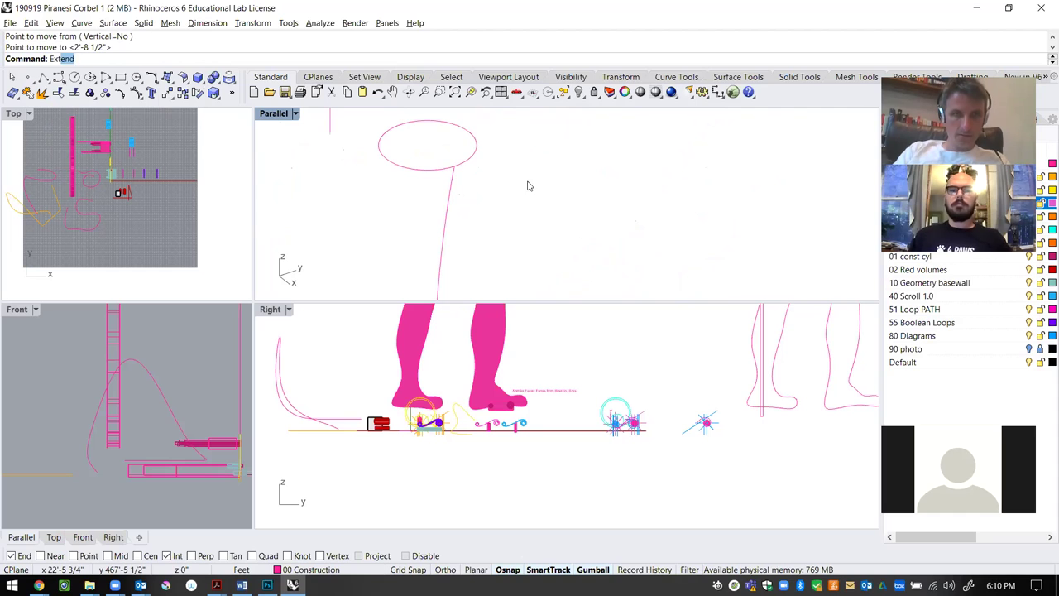
pyautogui.press('Return')
pyautogui.press('Escape')
pyautogui.write('Extrud')
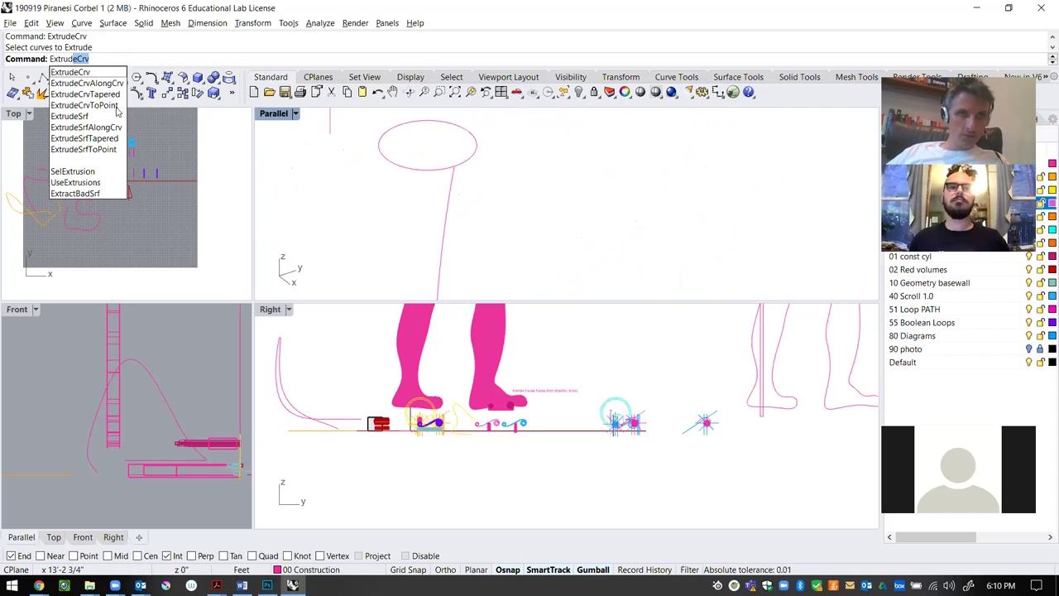
pyautogui.click(108, 84)
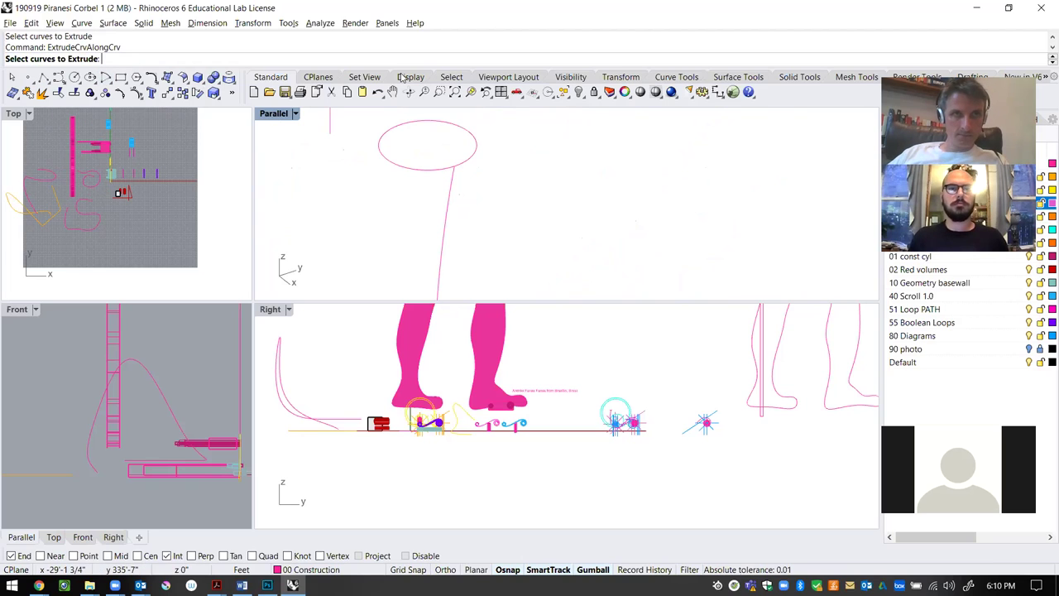
pyautogui.click(413, 169)
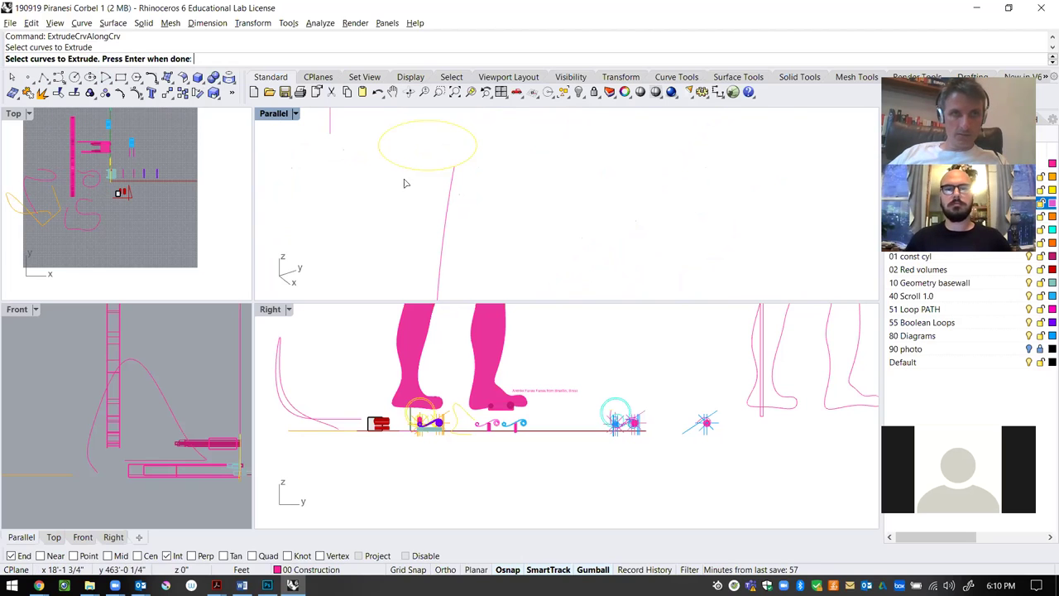
pyautogui.press('Return')
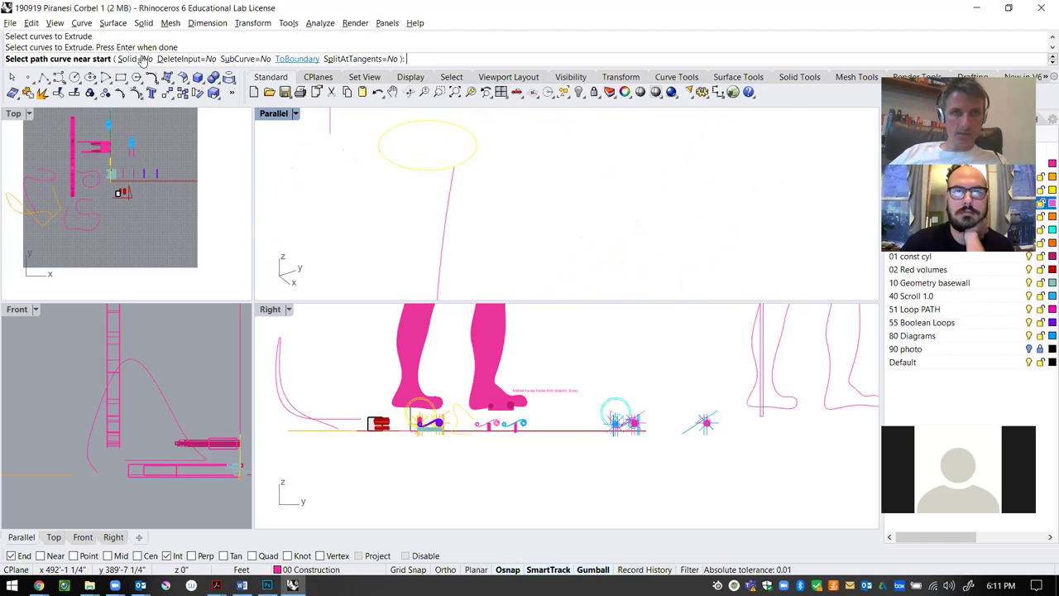
pyautogui.click(297, 59)
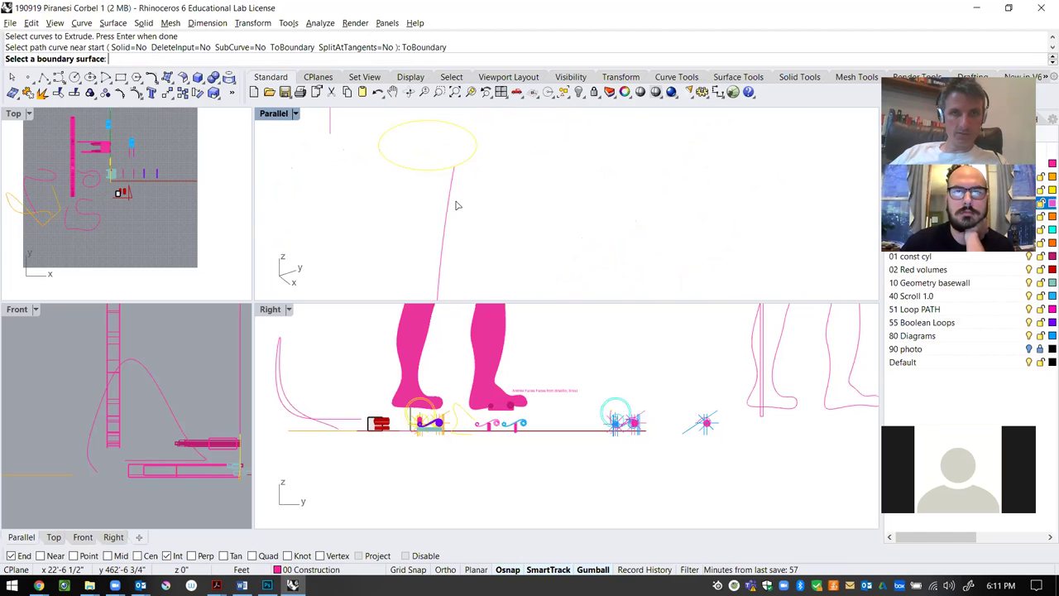
pyautogui.press('Escape')
pyautogui.rightClick(260, 65)
pyautogui.click(452, 165)
# Try to extrude the circle into a cone toward a point below it with ExtrudeCrvToPoint
pyautogui.write('Et')
pyautogui.press('BackSpace')
pyautogui.press('BackSpace')
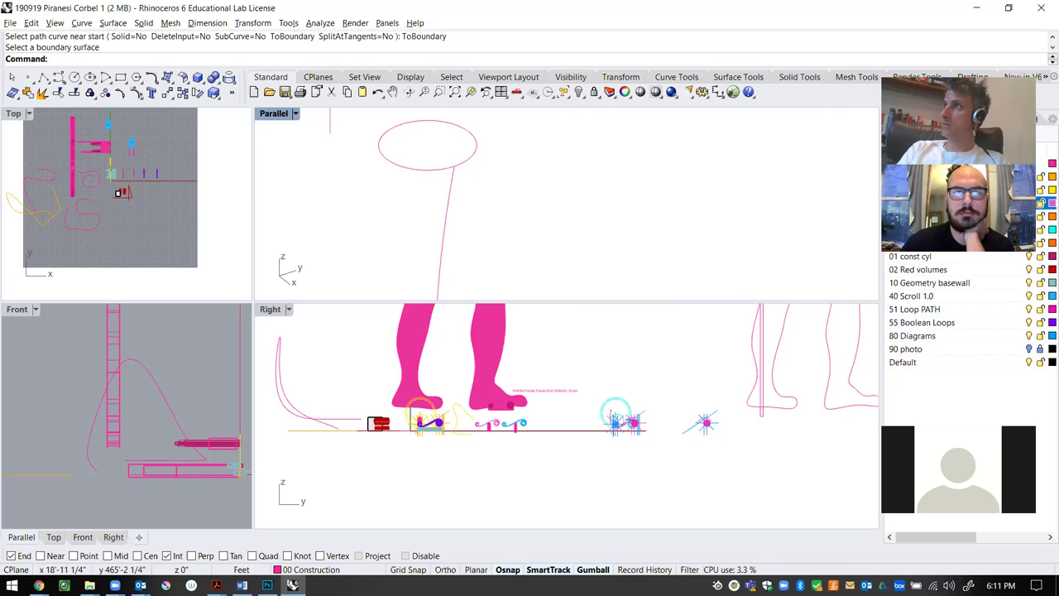
pyautogui.write('ExtrudeCrv')
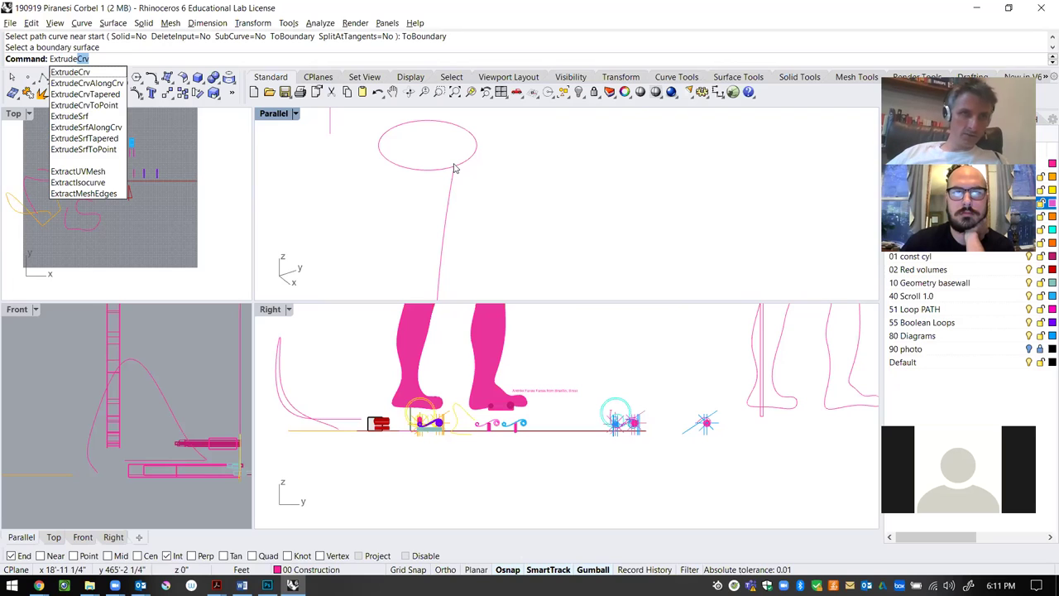
pyautogui.click(108, 107)
pyautogui.click(395, 163)
pyautogui.press('Return')
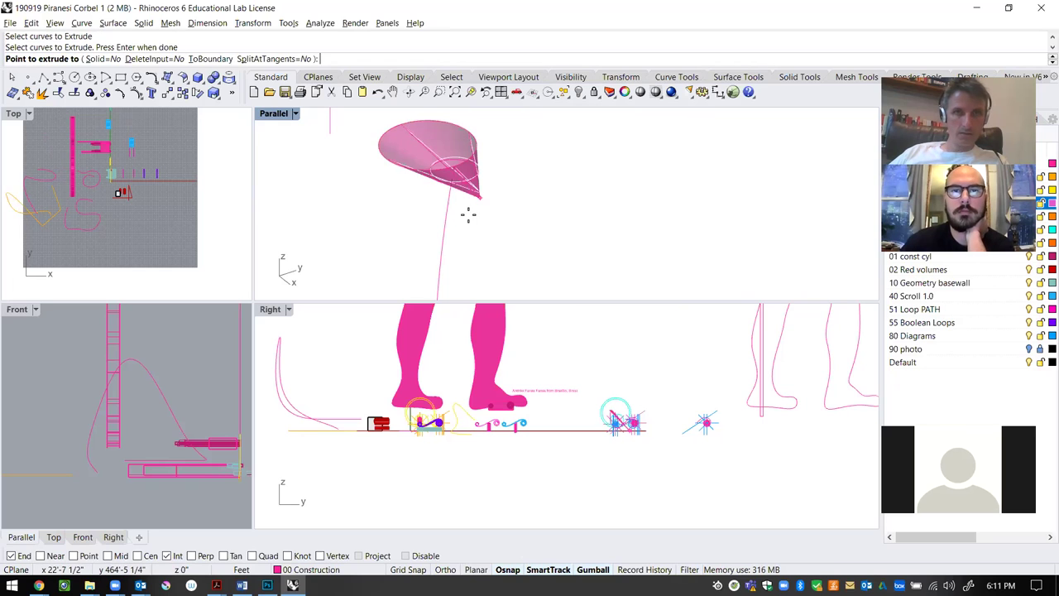
pyautogui.click(441, 270)
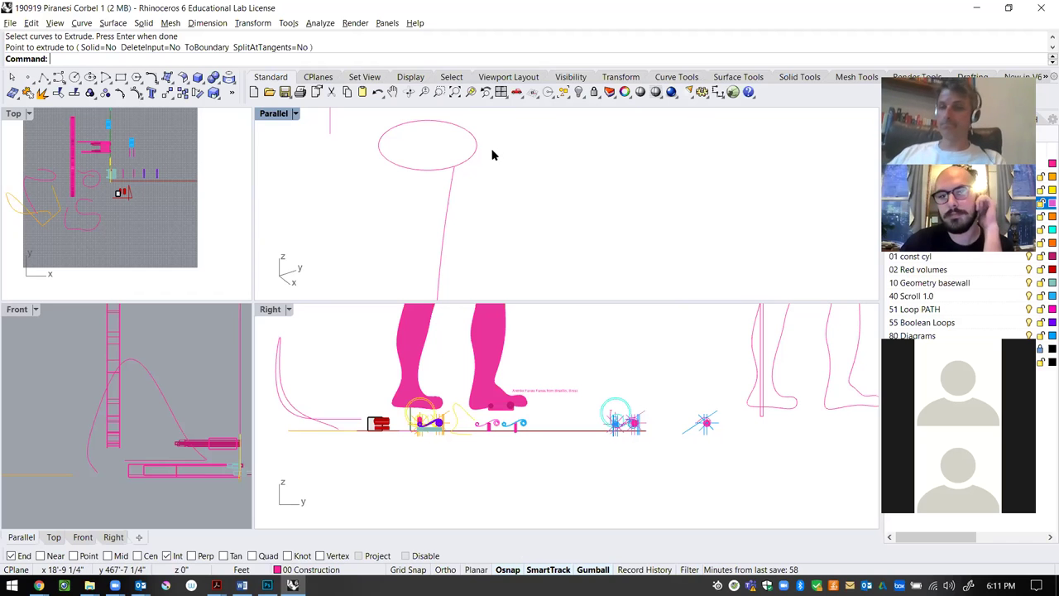
pyautogui.scroll(-8, 526, 169)
pyautogui.write('Rectangle')
pyautogui.press('Return')
pyautogui.press('Escape')
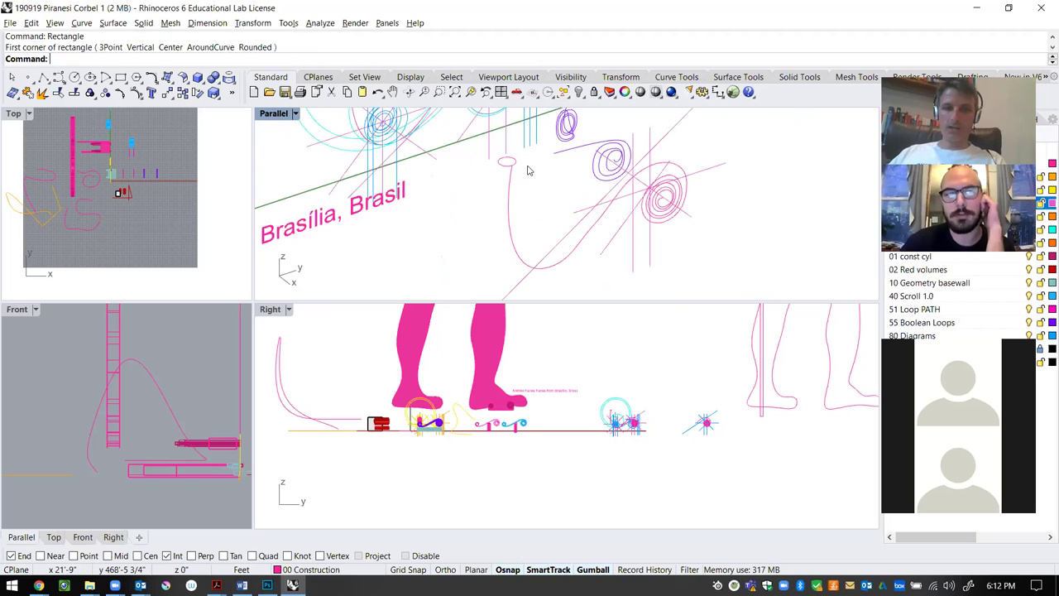
pyautogui.write('Swe')
pyautogui.press('Escape')
pyautogui.scroll(5, 530, 170)
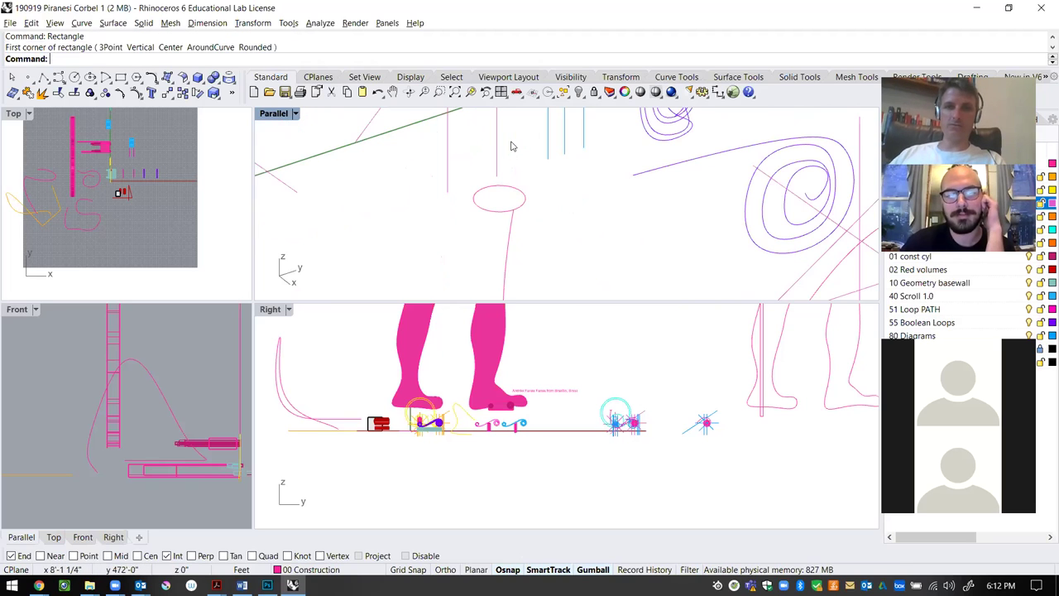
pyautogui.write('Swee')
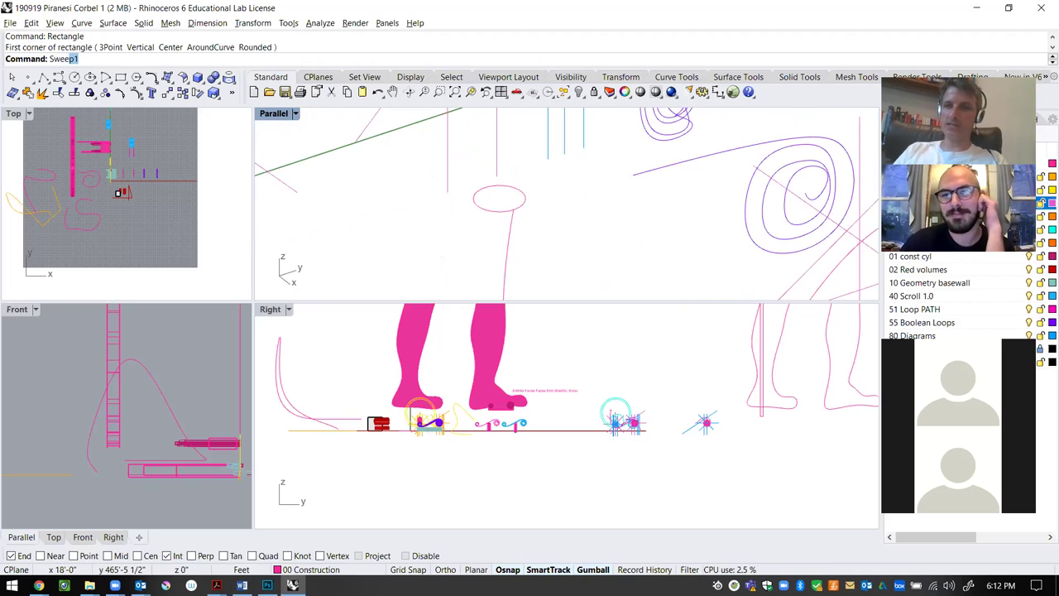
pyautogui.press('Return')
pyautogui.press('Escape')
pyautogui.write('Swe')
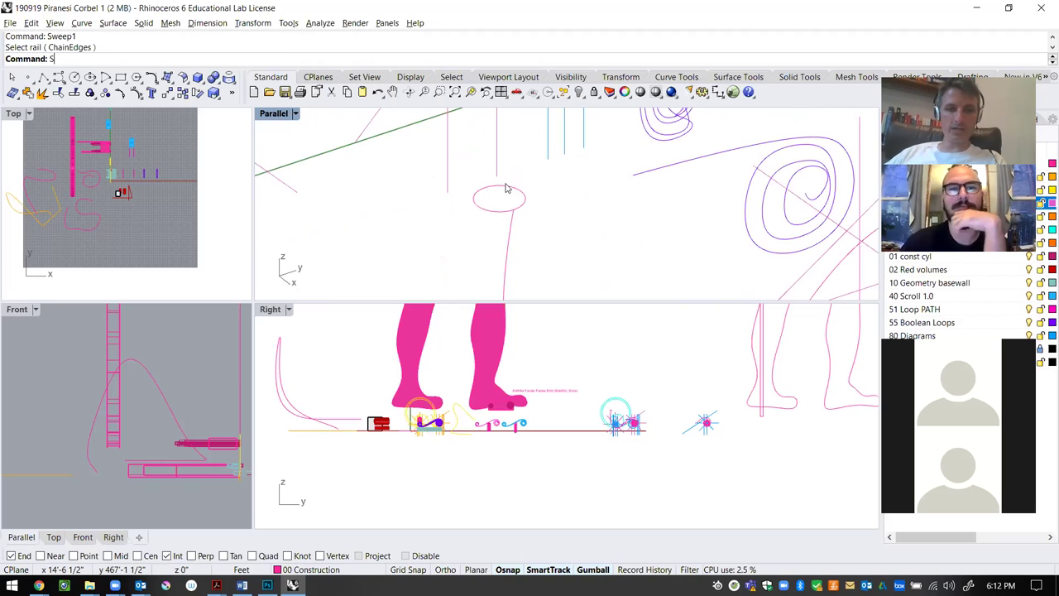
pyautogui.press('Return')
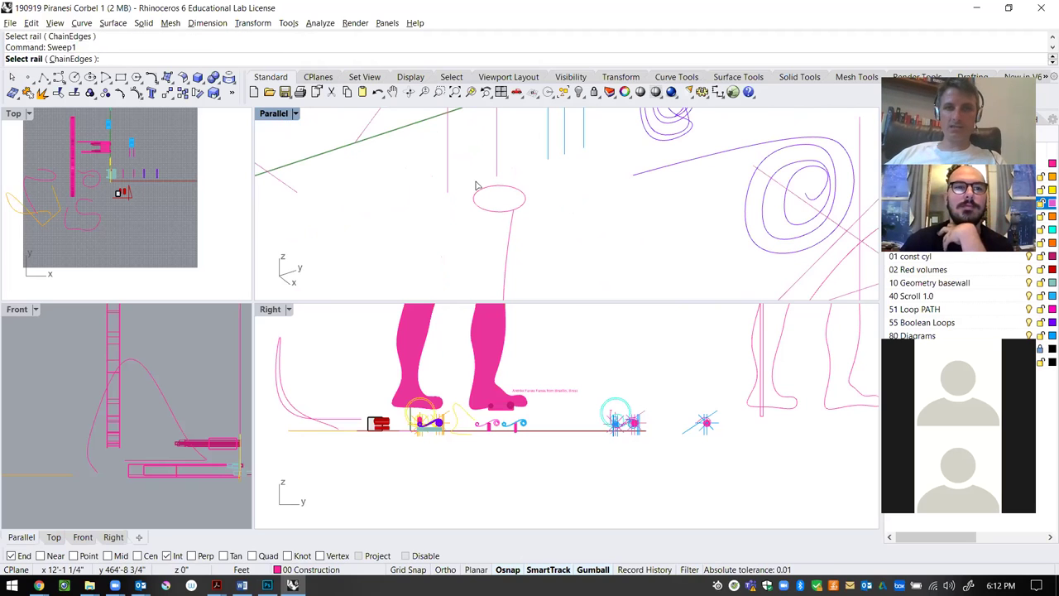
pyautogui.press('Escape')
# Sweep the circle along the pink scroll curve with Sweep1, using the Freeform frame style and leaving the cross sections unchanged
pyautogui.press('Return')
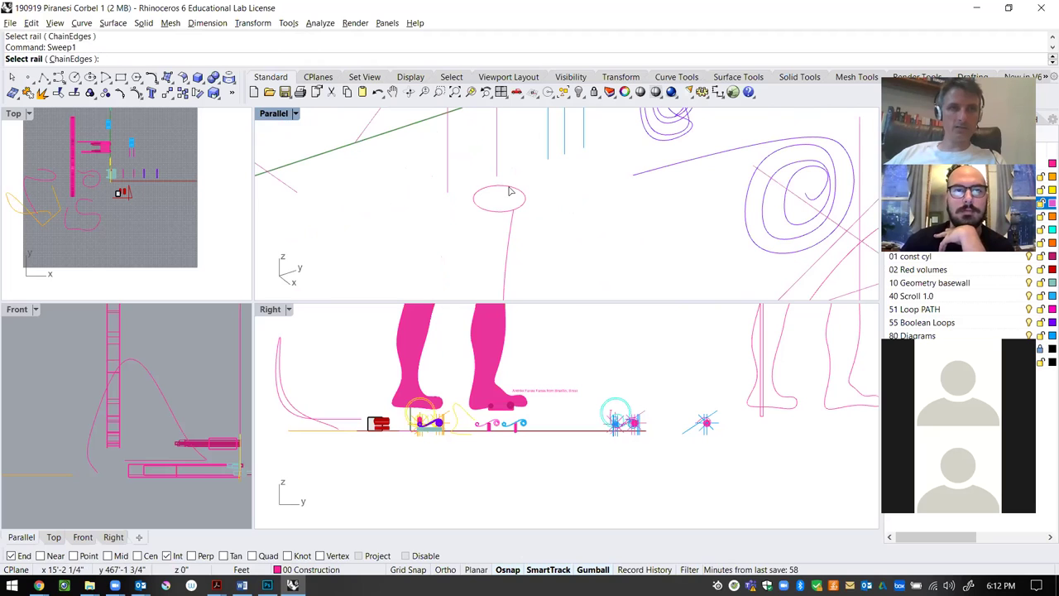
pyautogui.click(513, 228)
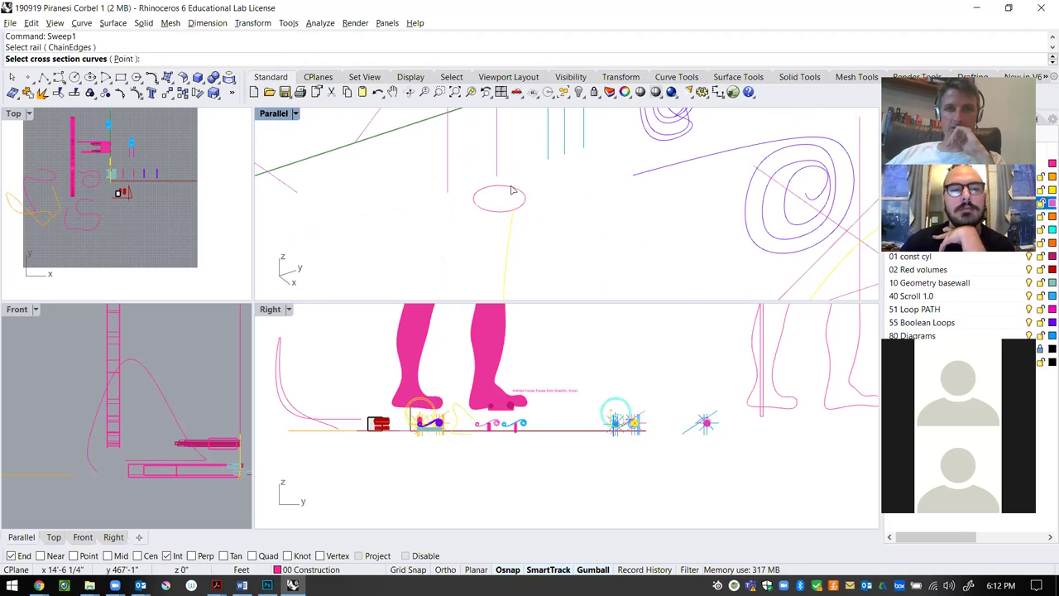
pyautogui.click(510, 189)
pyautogui.press('Return')
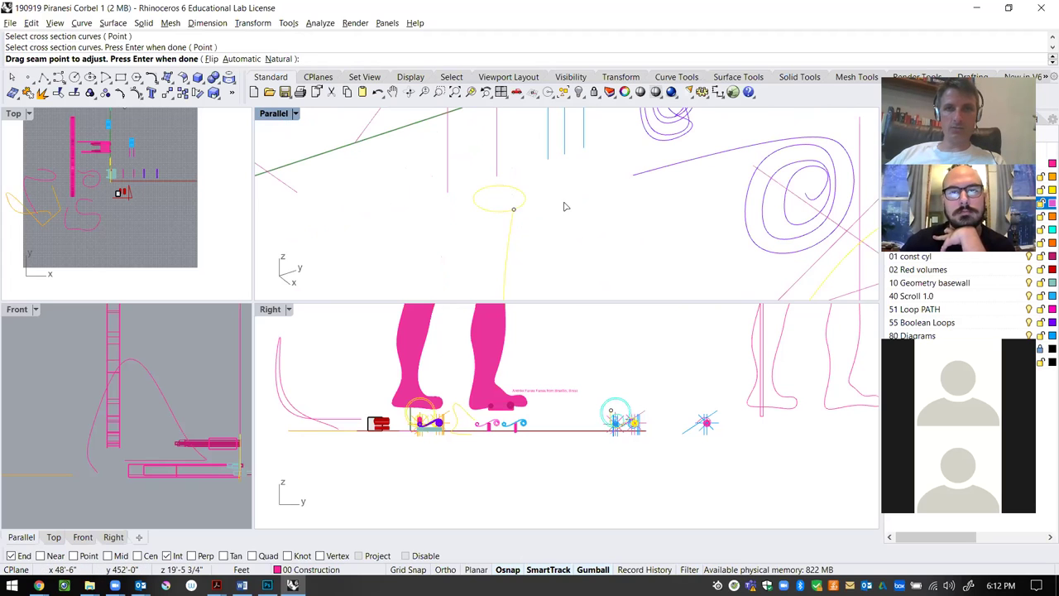
pyautogui.press('Return')
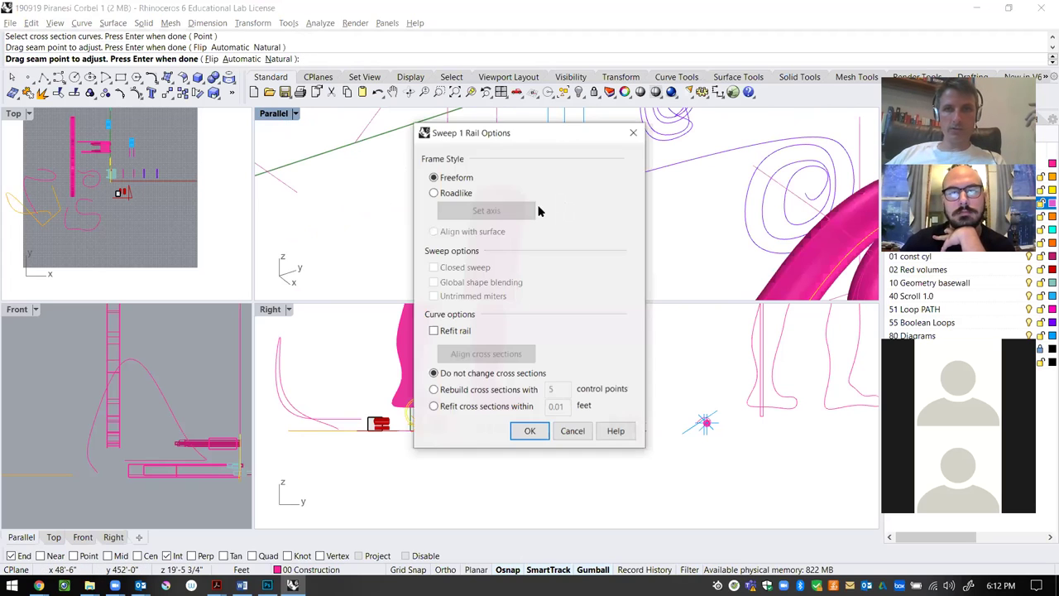
pyautogui.scroll(5, 734, 278)
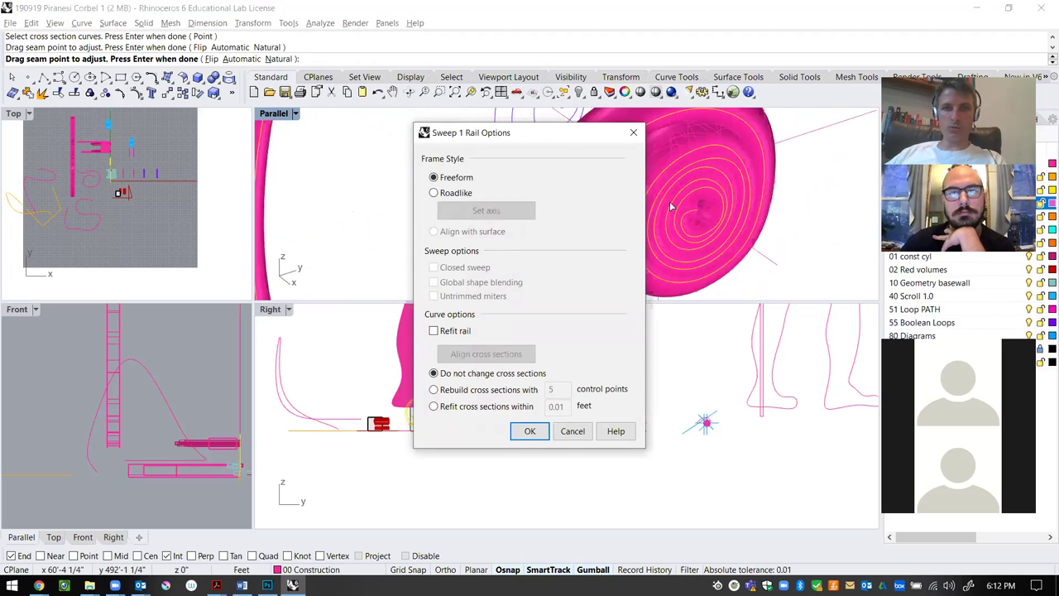
pyautogui.scroll(-1, 720, 222)
pyautogui.moveTo(556, 140); pyautogui.dragTo(346, 153)
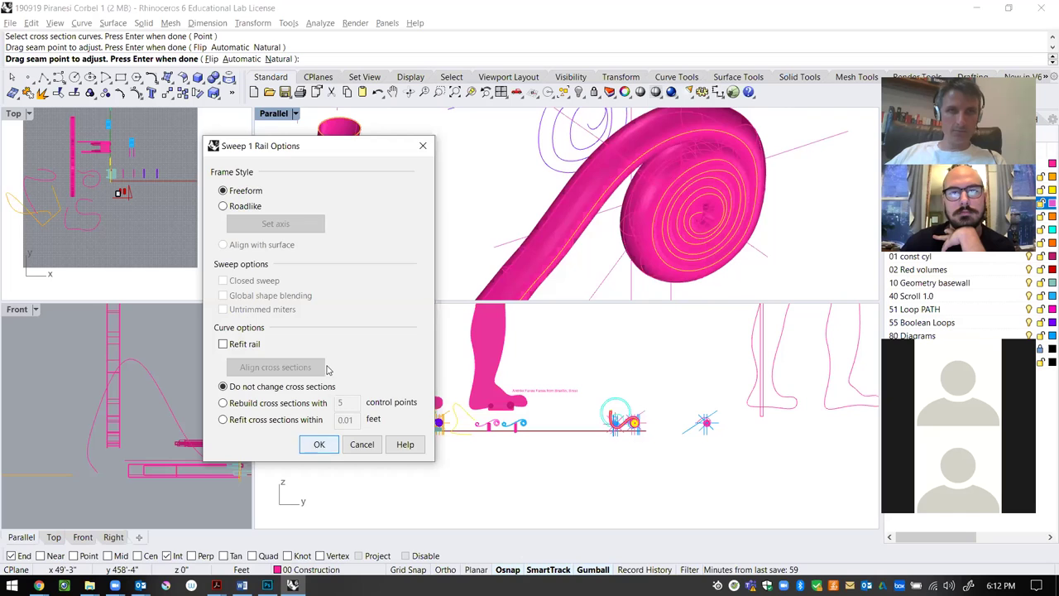
pyautogui.click(318, 444)
# Maximize the Parallel viewport and frame the whole swept scroll tube
pyautogui.click(726, 220)
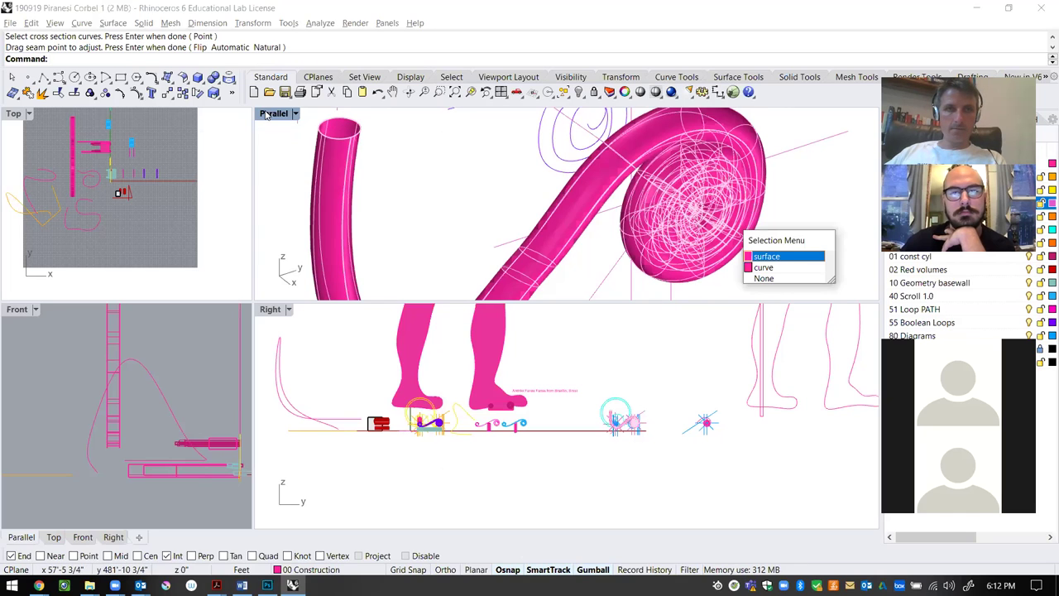
pyautogui.click(268, 116)
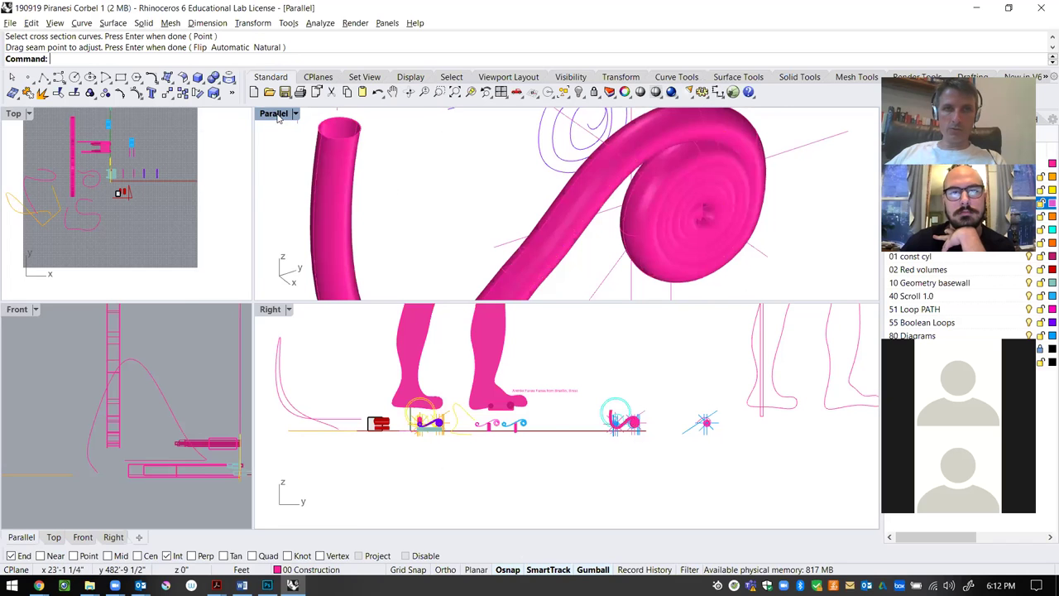
pyautogui.doubleClick(271, 113)
pyautogui.scroll(-3, 374, 212)
pyautogui.moveTo(389, 208); pyautogui.dragTo(394, 209, button='right')
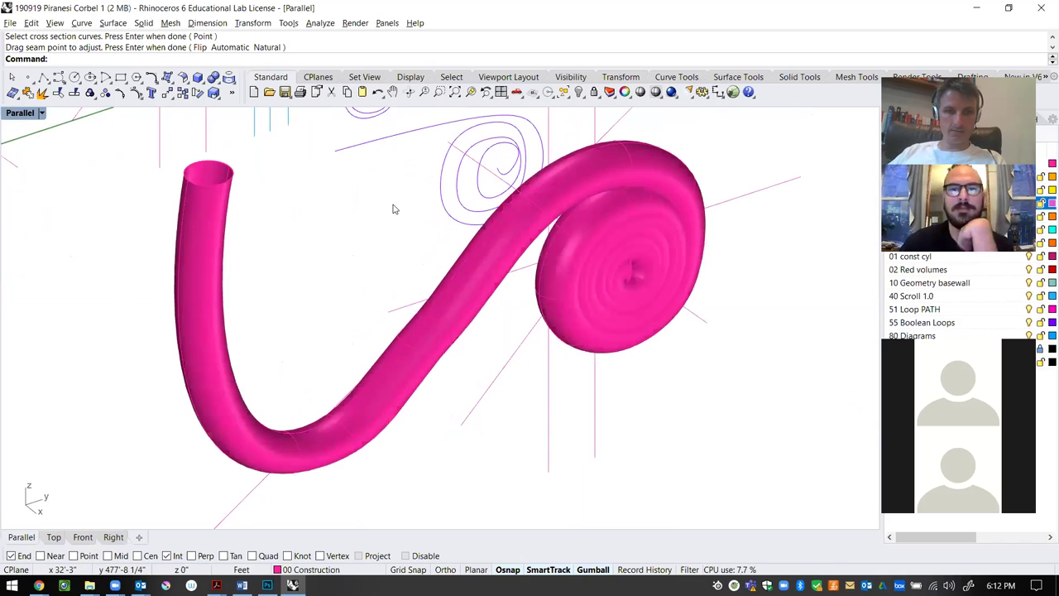
# Inspect the swept tube from all around with Turntable, and stop the rotation facing the spiral end
pyautogui.write('tu')
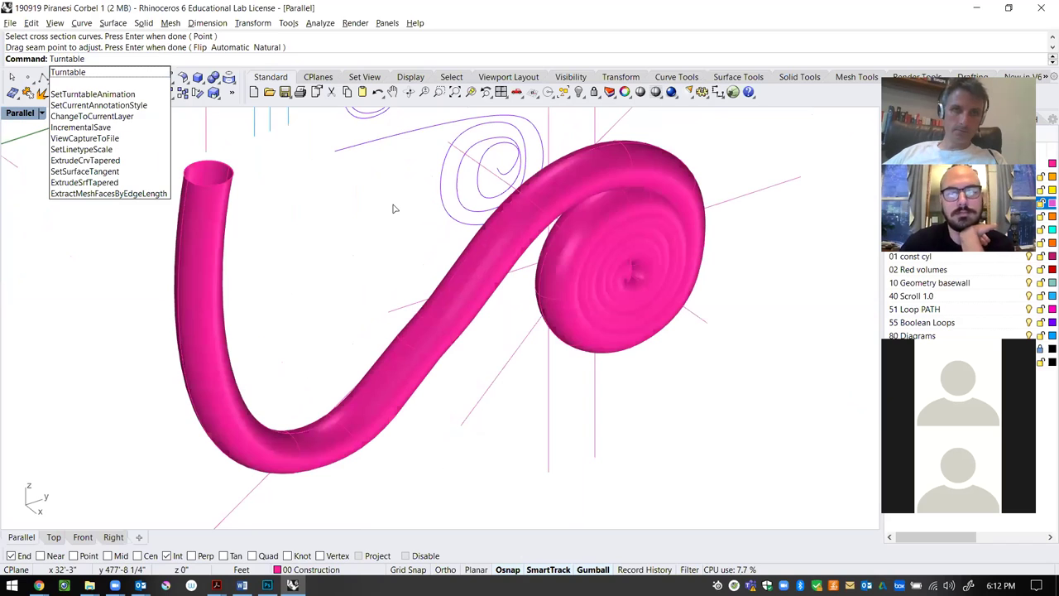
pyautogui.press('Return')
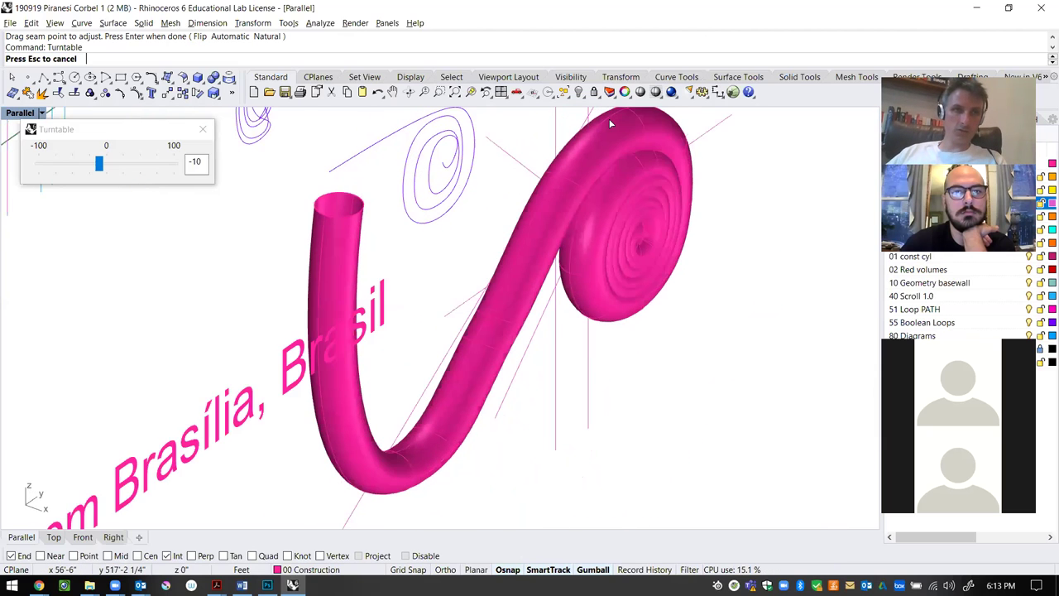
pyautogui.click(42, 113)
pyautogui.press('Escape')
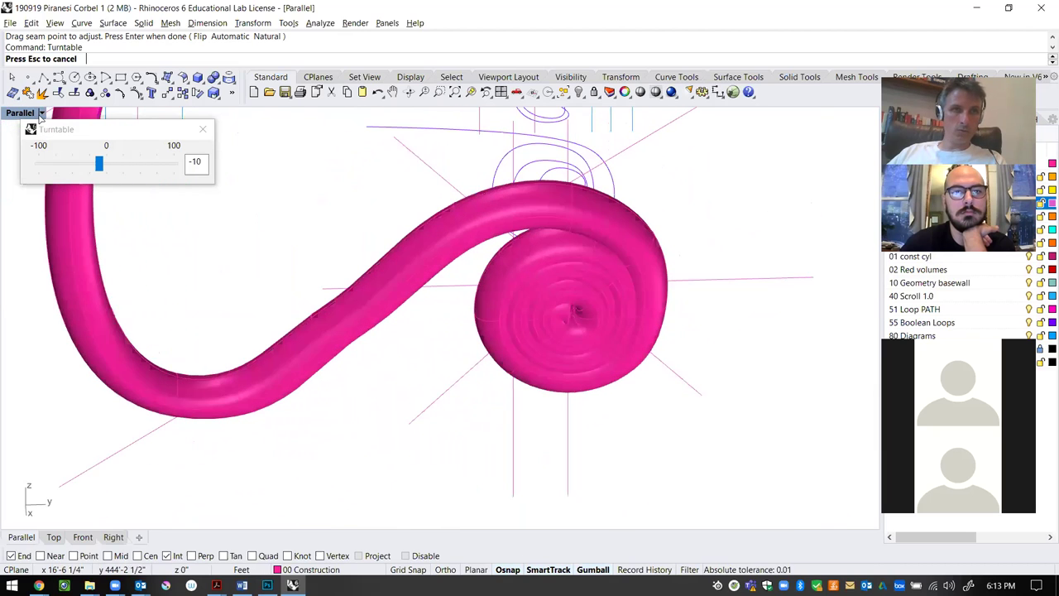
pyautogui.click(42, 113)
pyautogui.click(52, 185)
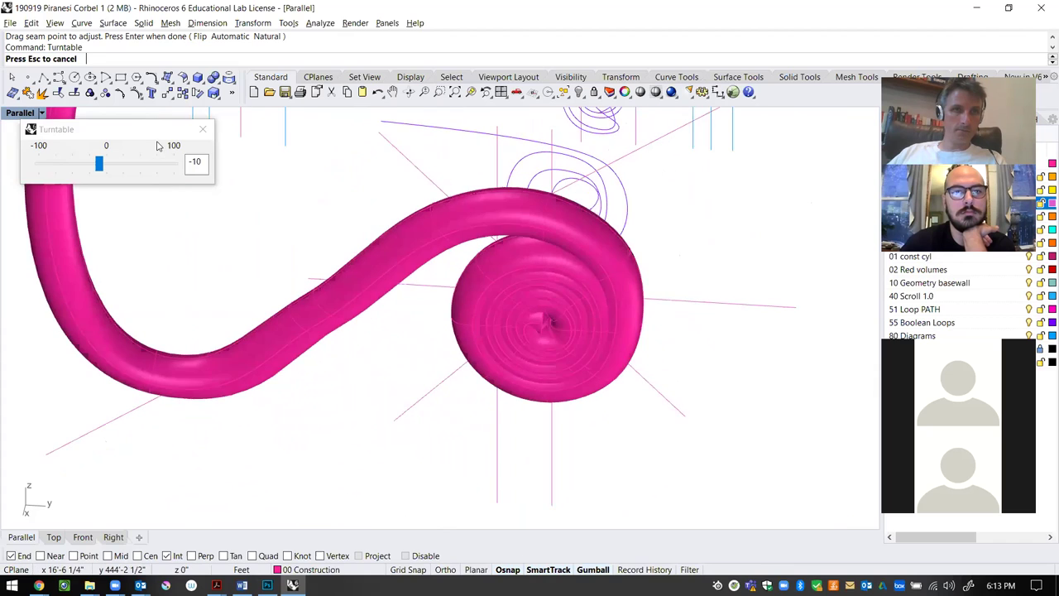
pyautogui.click(203, 129)
# Set the Parallel viewport to the Ghosted display mode and examine the centre of the swept spiral up close
pyautogui.click(42, 114)
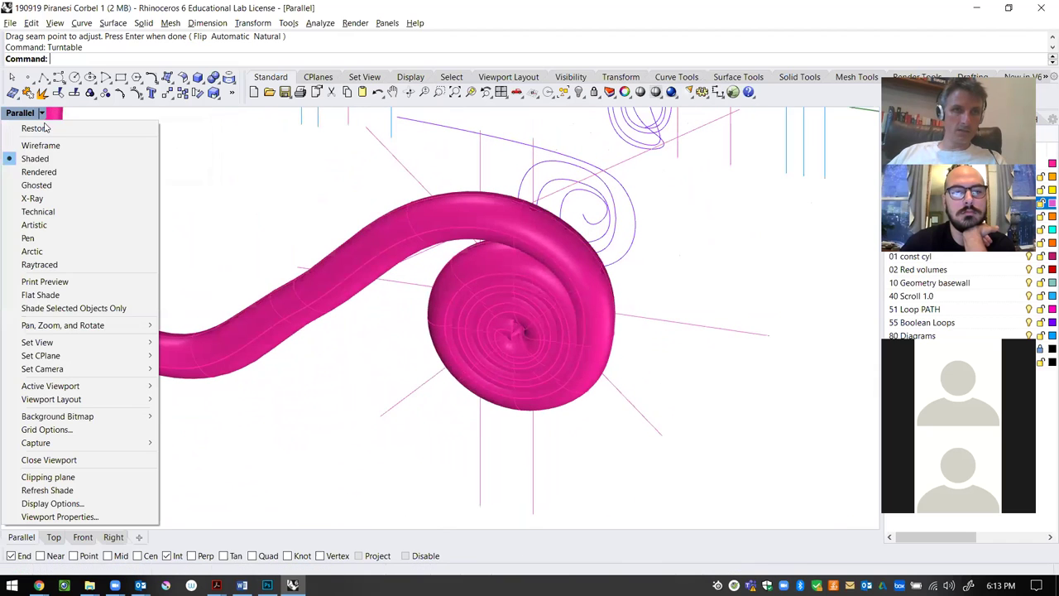
pyautogui.click(51, 185)
pyautogui.scroll(3, 562, 352)
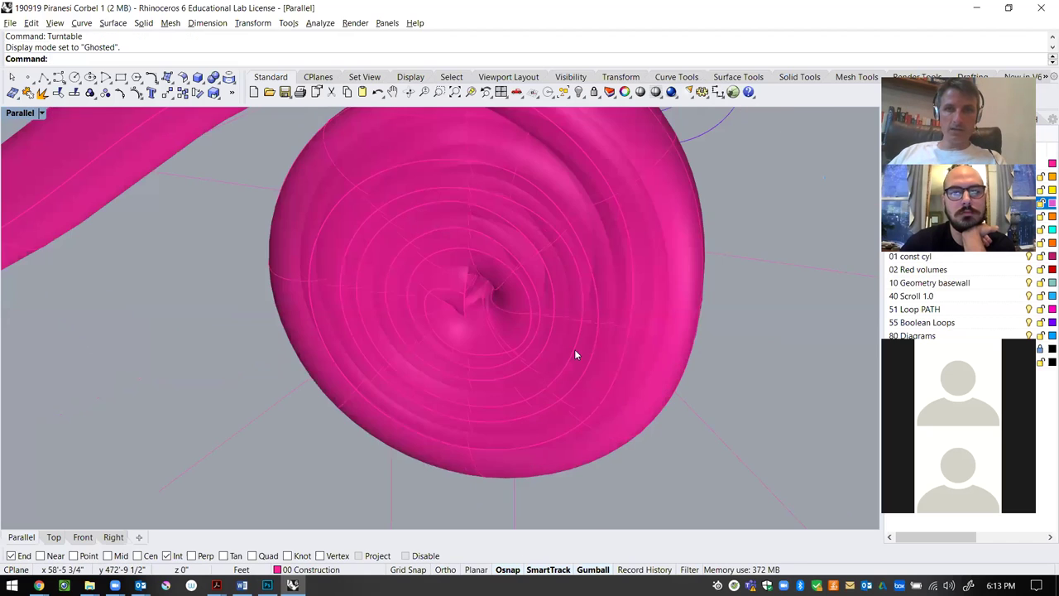
pyautogui.scroll(4, 609, 295)
pyautogui.scroll(-4, 607, 291)
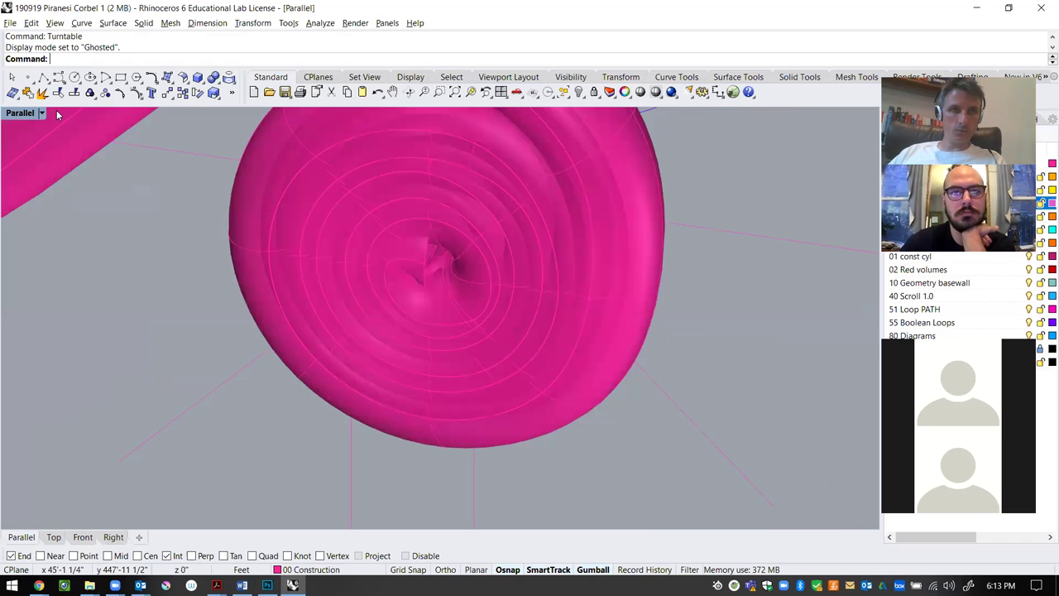
# Try the Technical display mode on the swept spiral, and switch the Parallel viewport to X-Ray
pyautogui.click(42, 113)
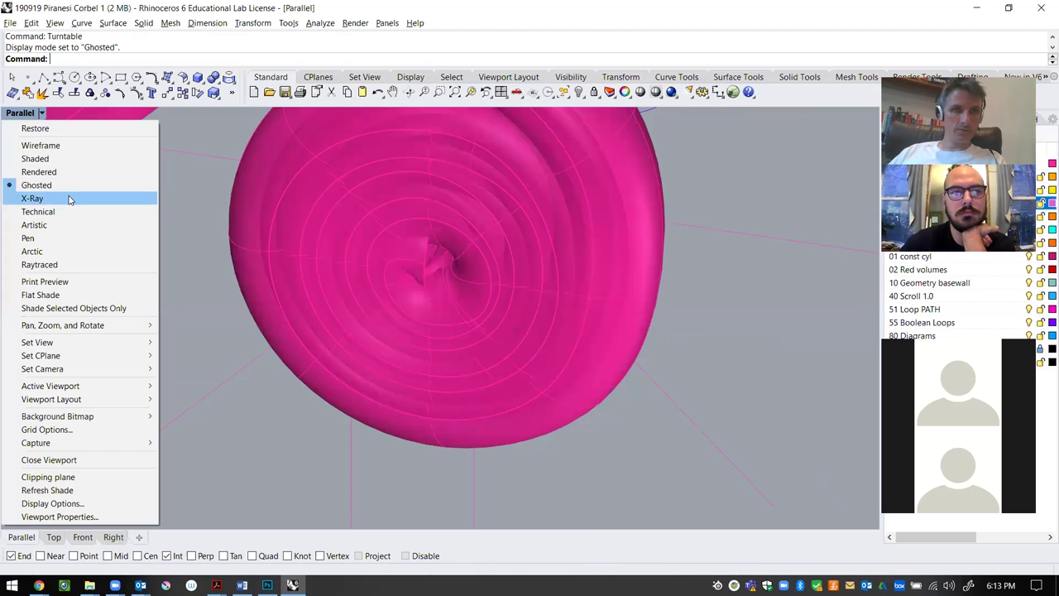
pyautogui.click(72, 211)
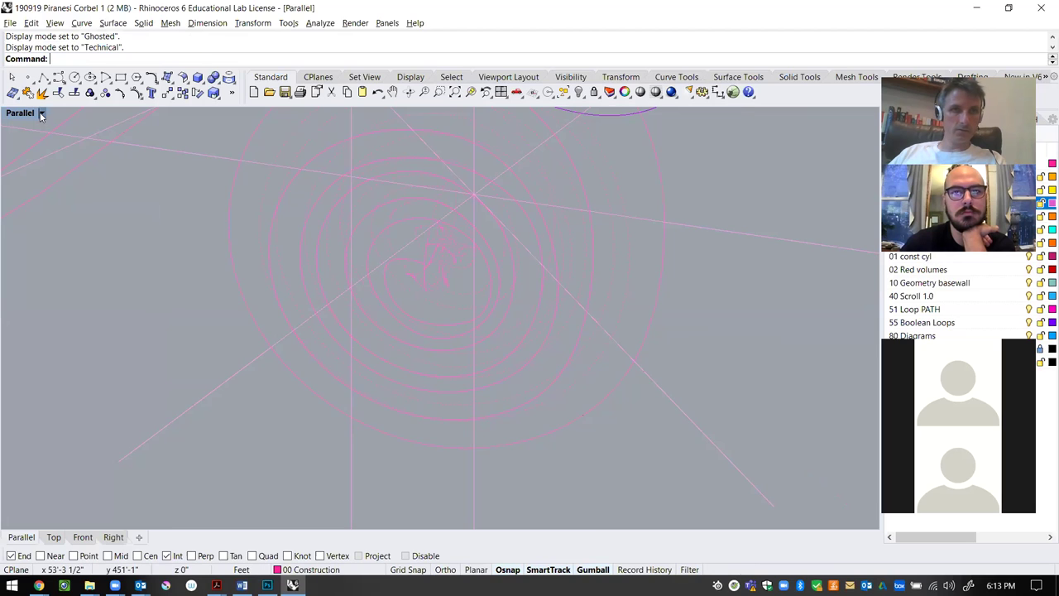
pyautogui.click(42, 114)
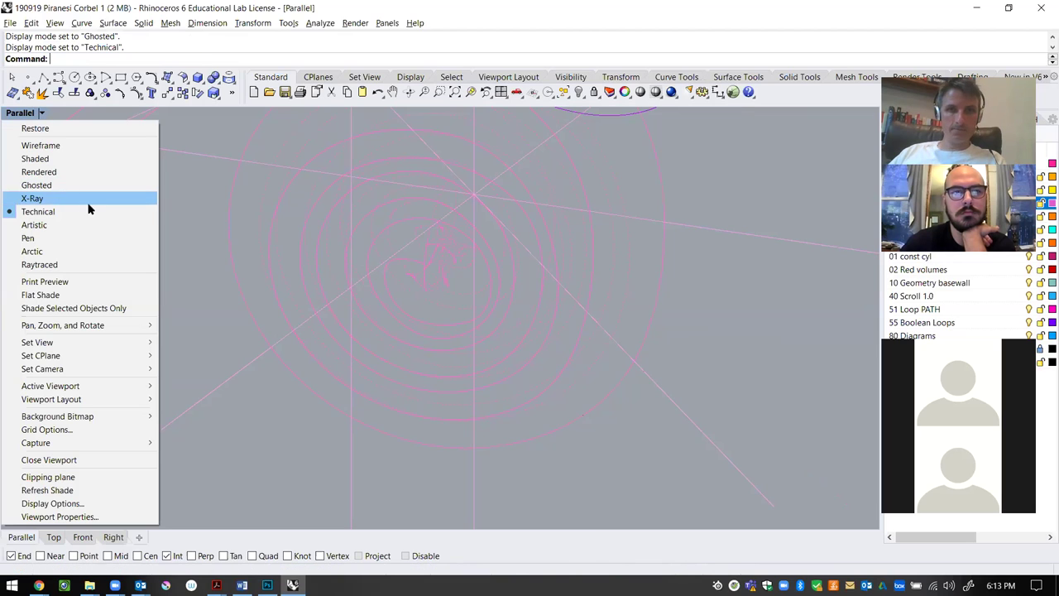
pyautogui.click(87, 202)
pyautogui.scroll(-5, 534, 303)
pyautogui.scroll(4, 527, 346)
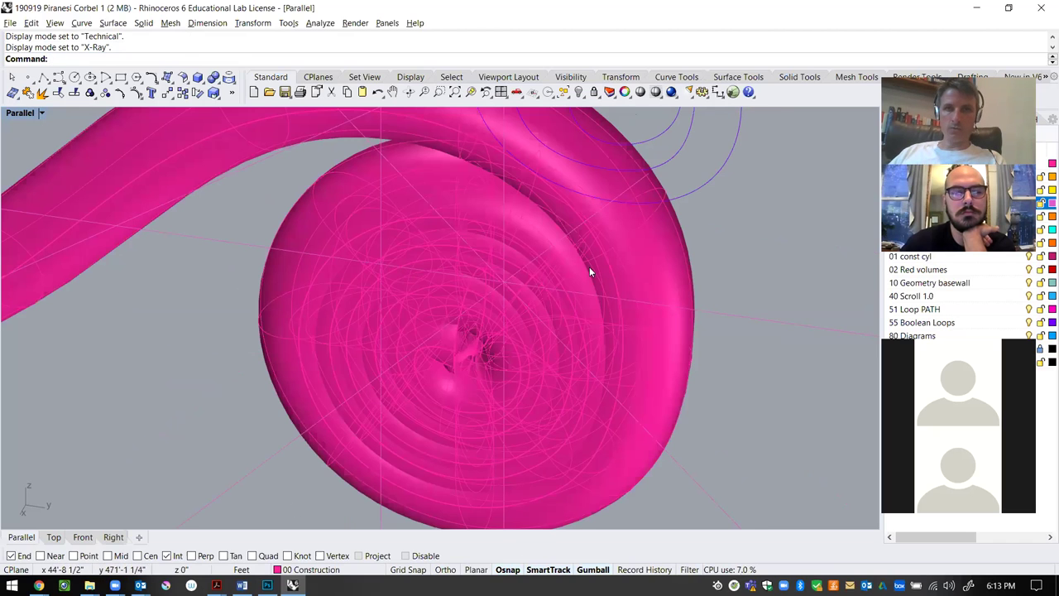
# Spin the X-Ray view around the swept spiral with Turntable to examine its overlapping coils
pyautogui.write('Turntable')
pyautogui.press('Return')
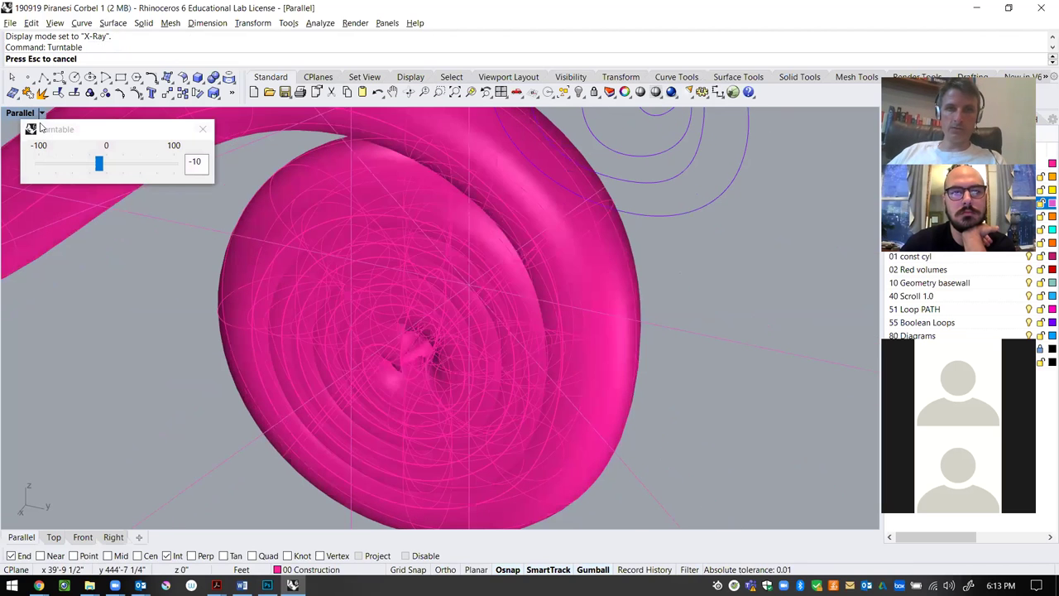